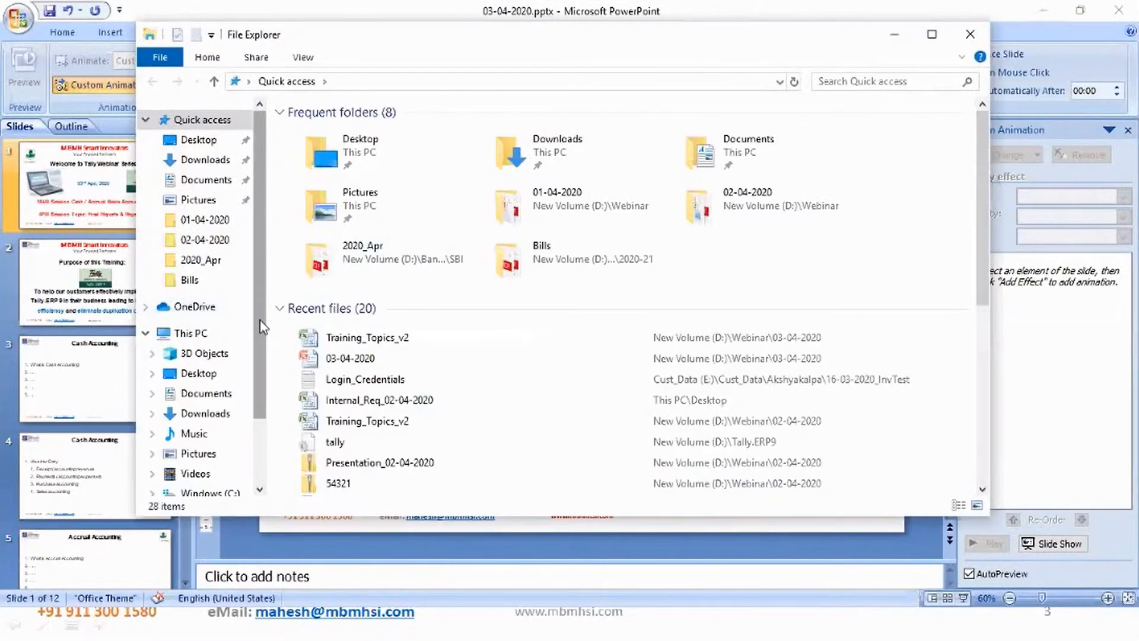
- Launch the Tally_Test shortcut from the Desktop folder
click(206, 143)
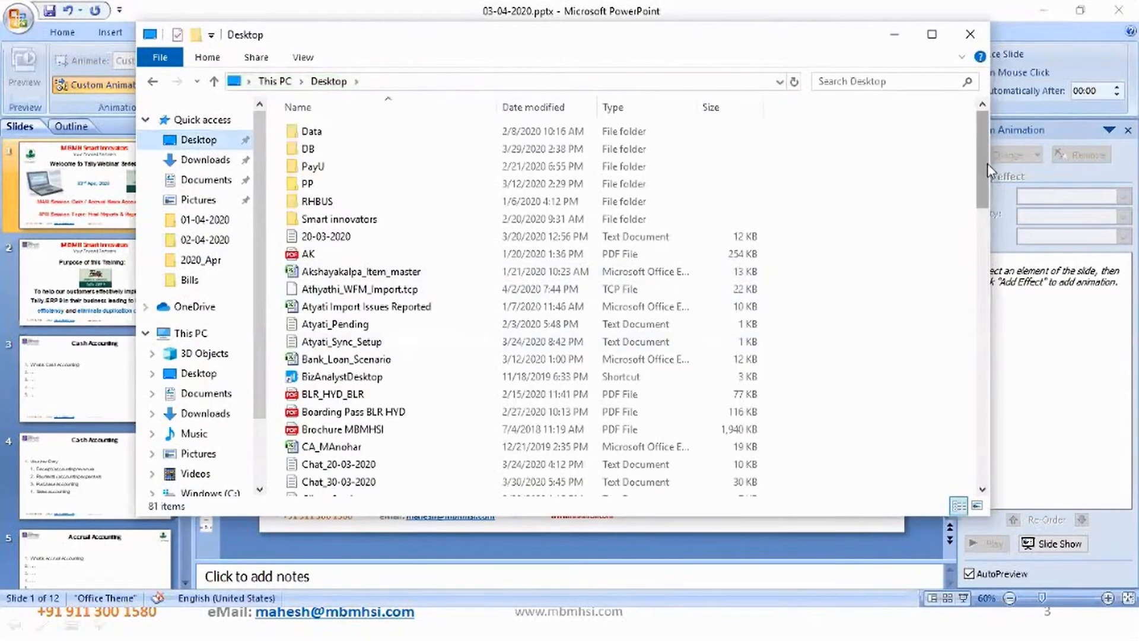
drag(984, 163, 988, 463)
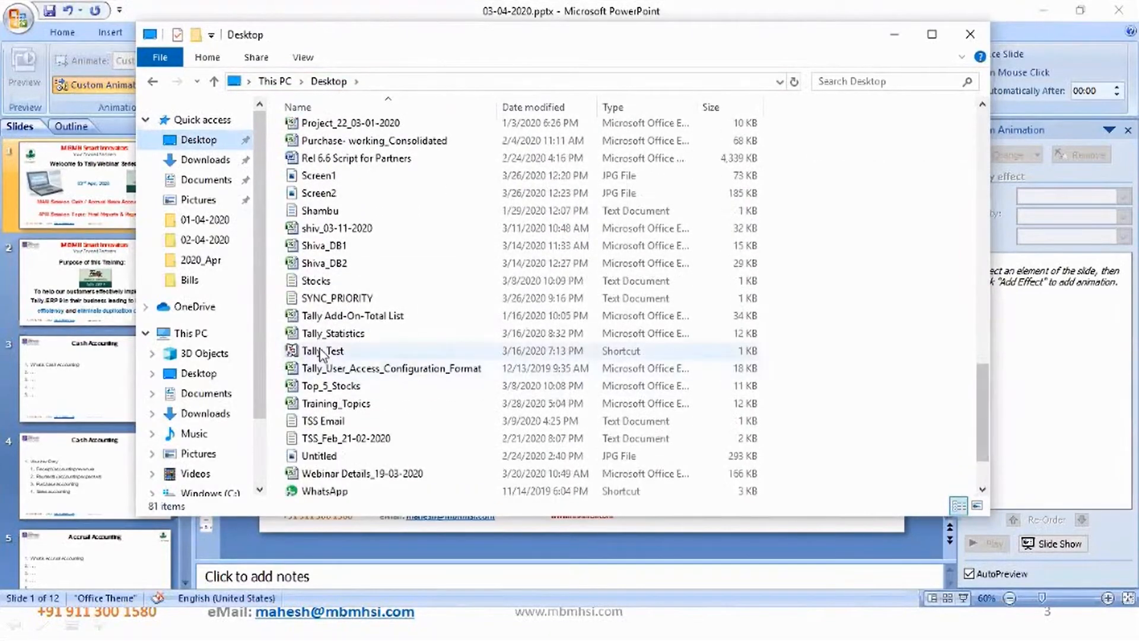
click(321, 351)
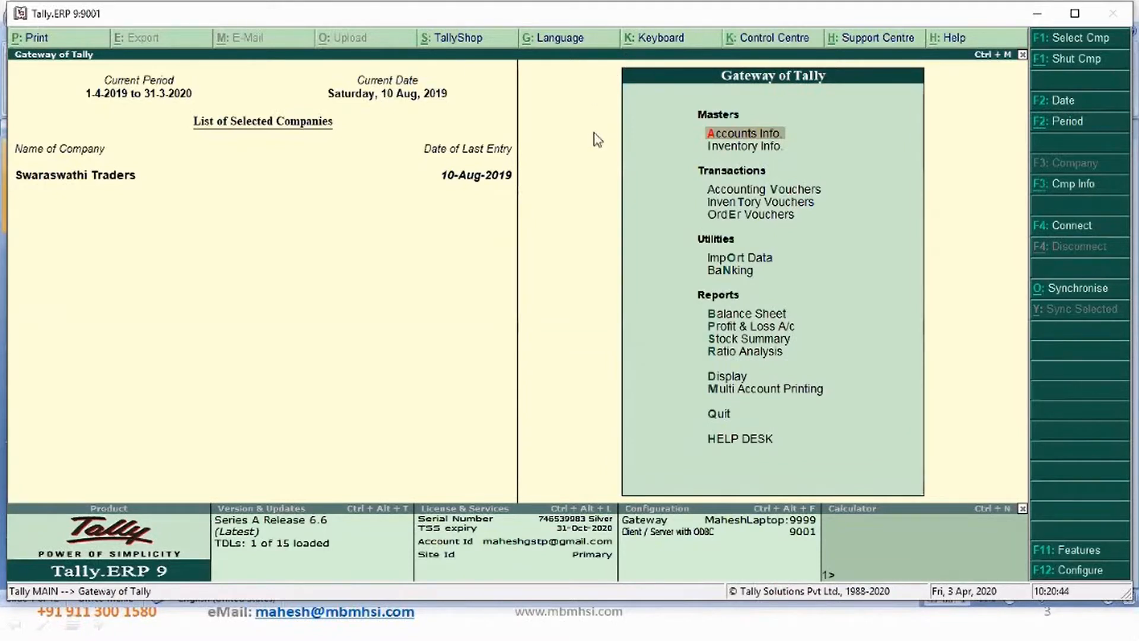
- Shut the currently loaded company Swaraswathi Traders
click(616, 152)
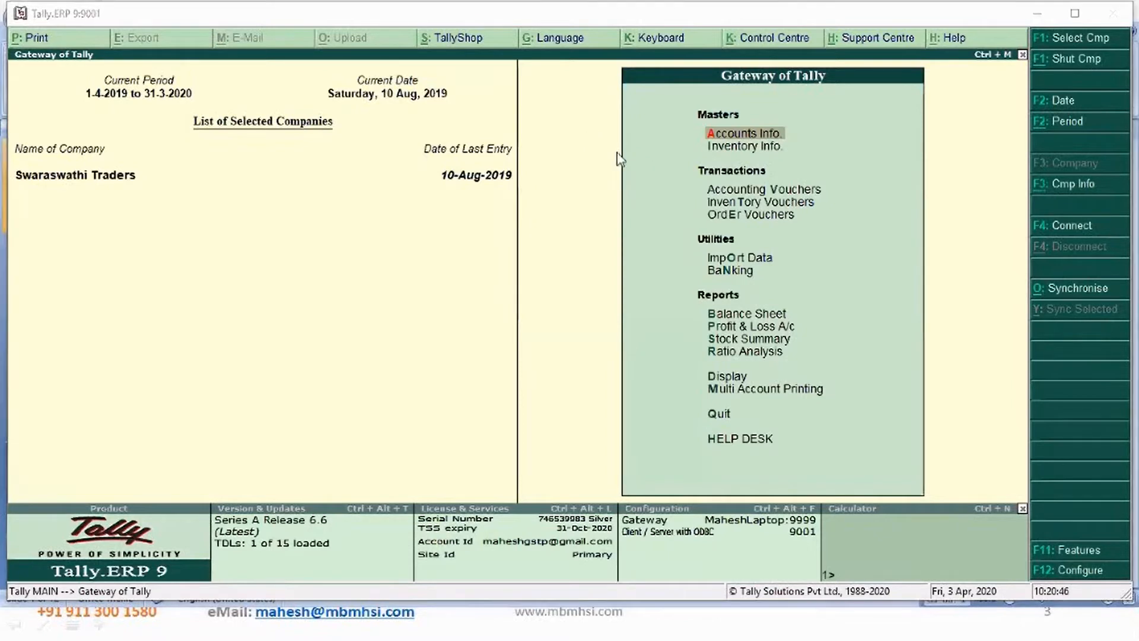
click(1077, 60)
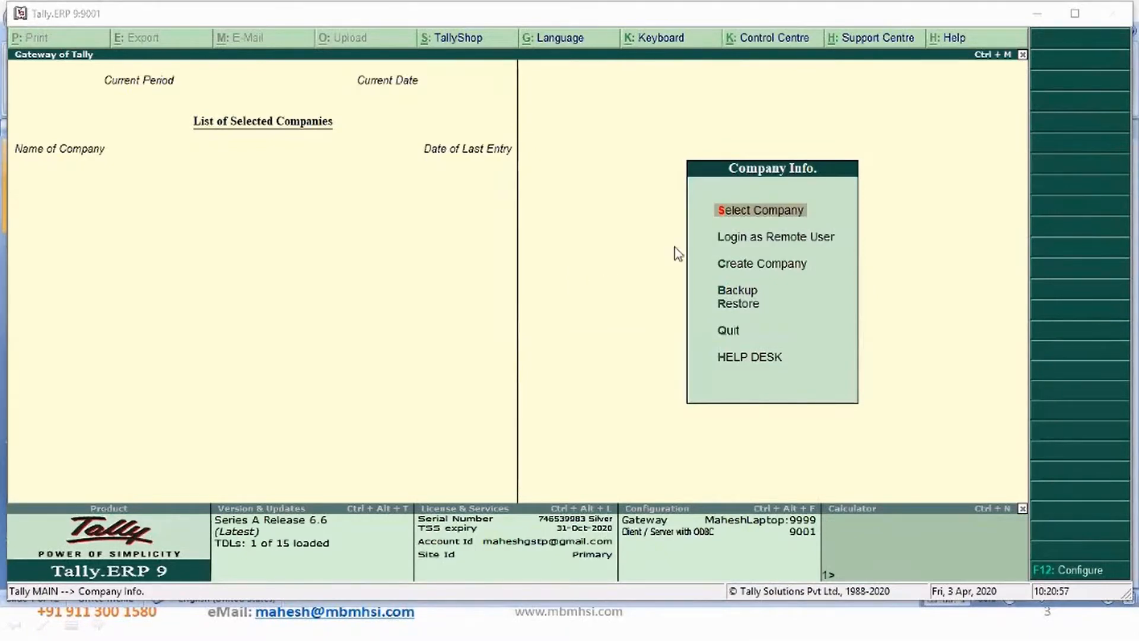
- Create a new company named Cash Accounting Demo with its state set to Karnataka
click(754, 264)
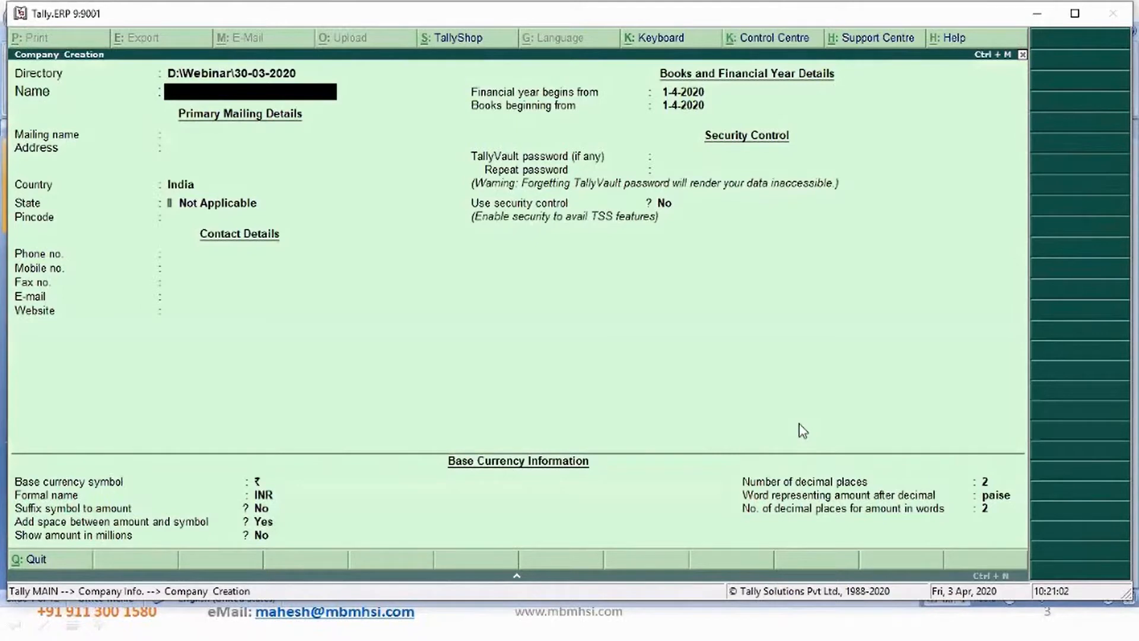
text(Cash Accounting Demo)
key(Return)
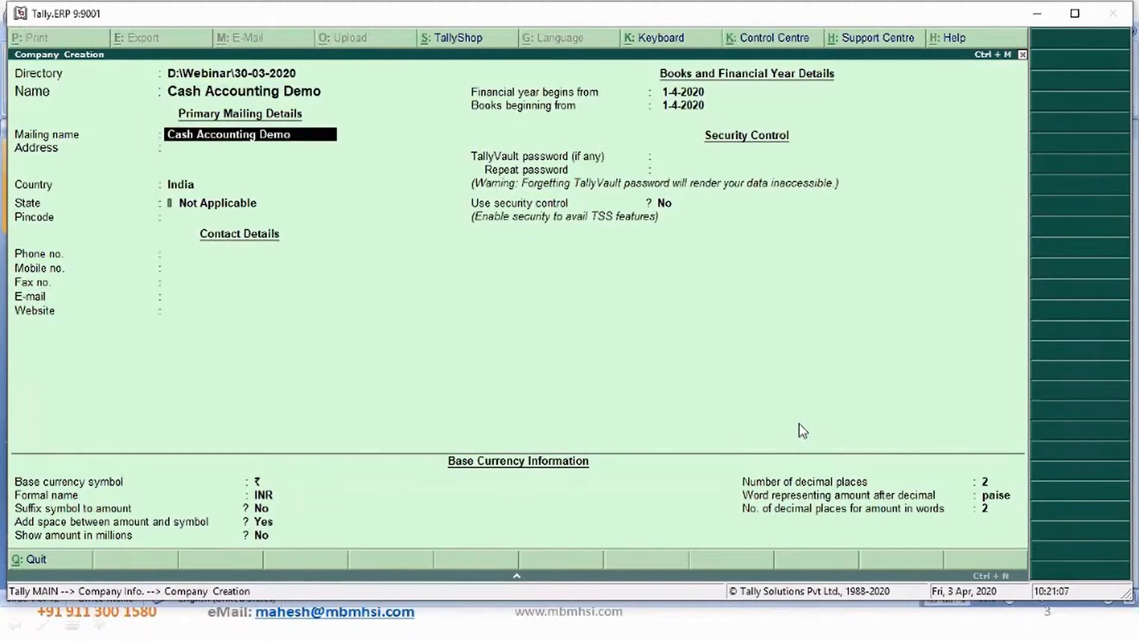
key(Return)
key(Return)
key(Return)
text(Kar)
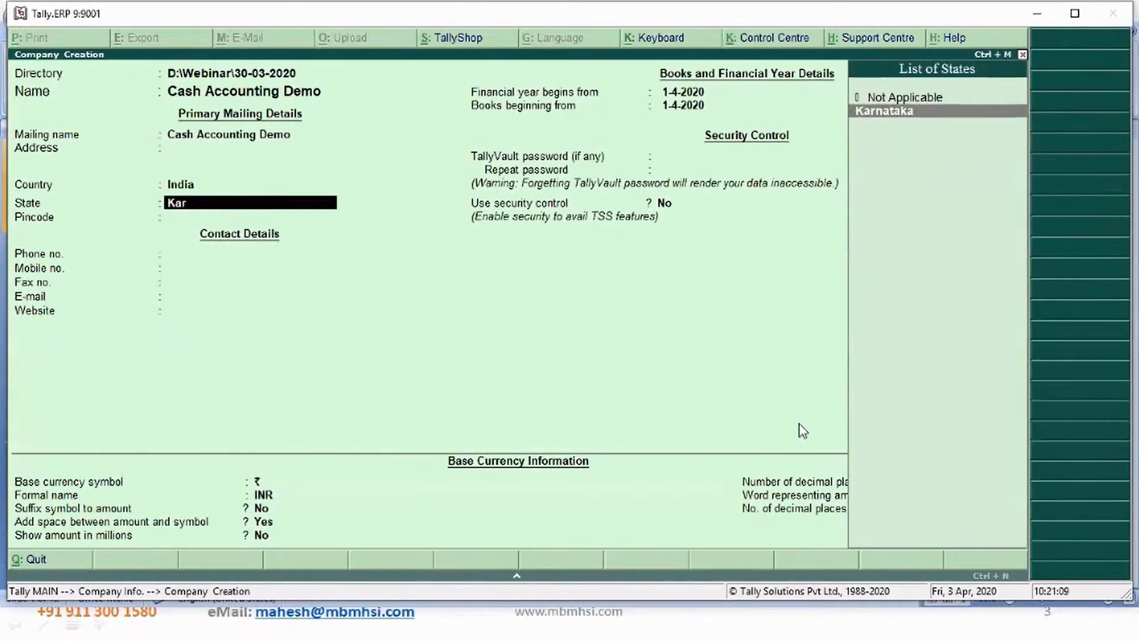
key(Return)
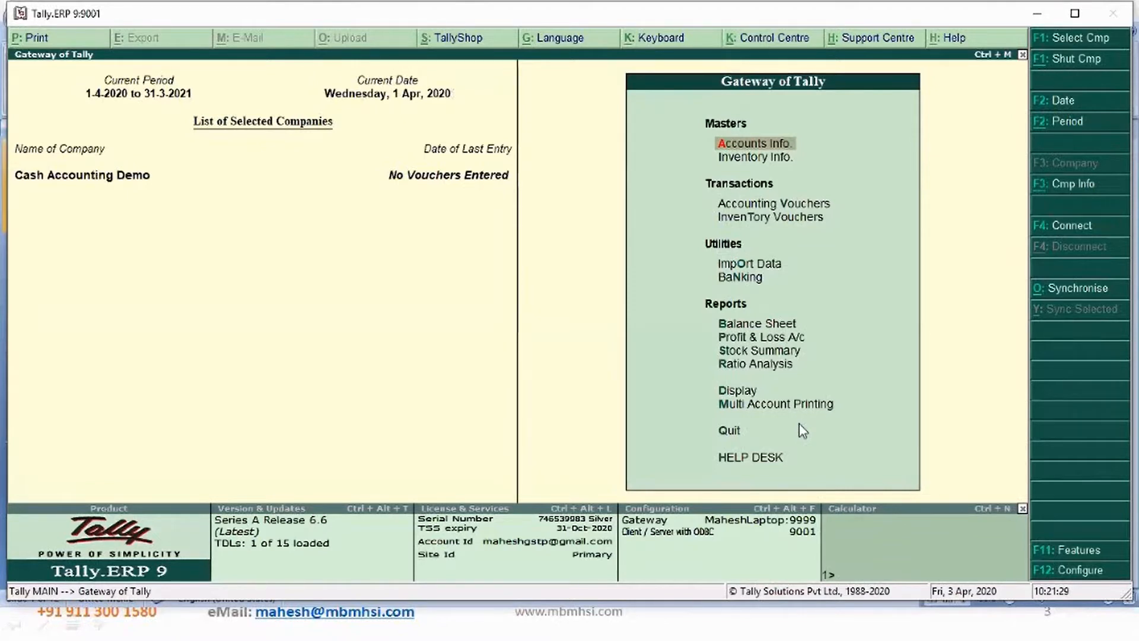
- Open a Payment voucher dated 20-Apr-2020 with Cash as the paying account
key(Down)
key(Down)
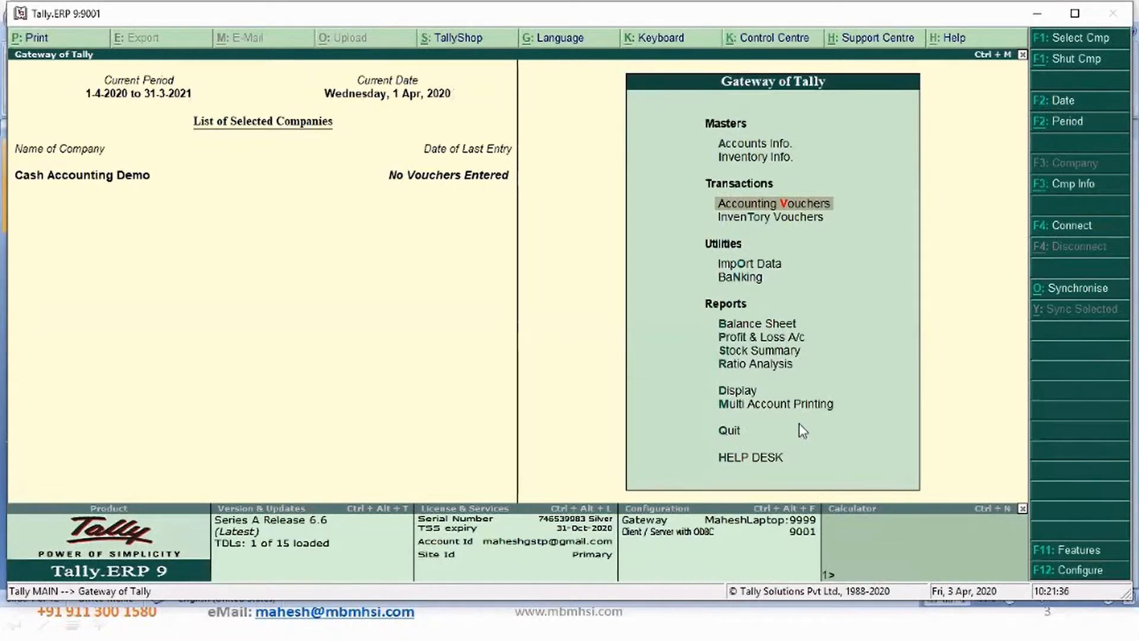
key(Return)
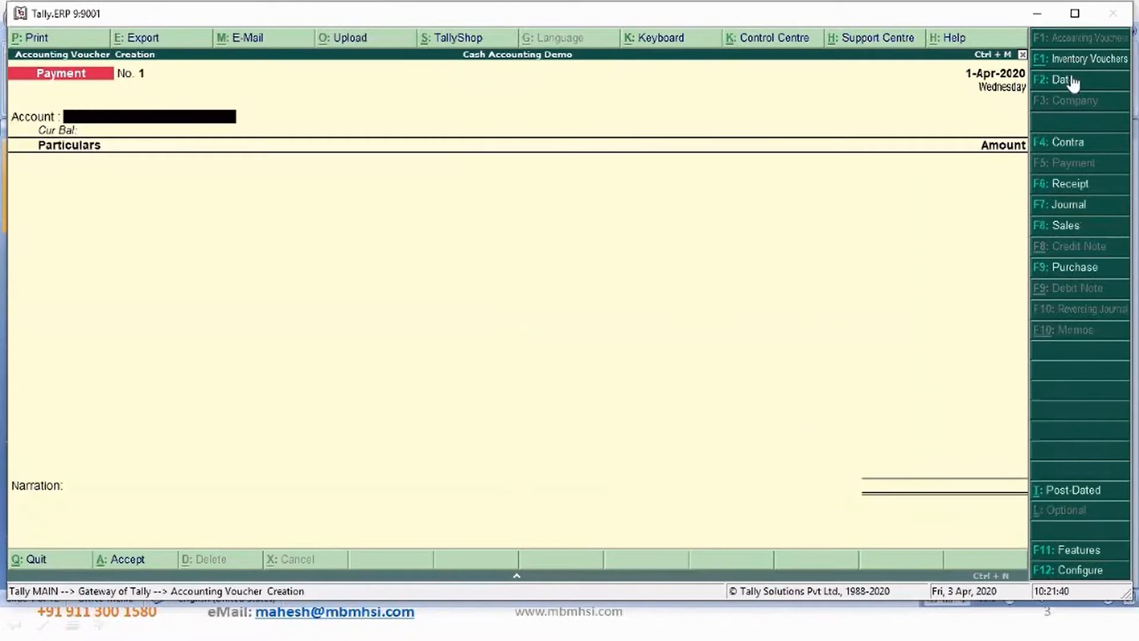
key(F2)
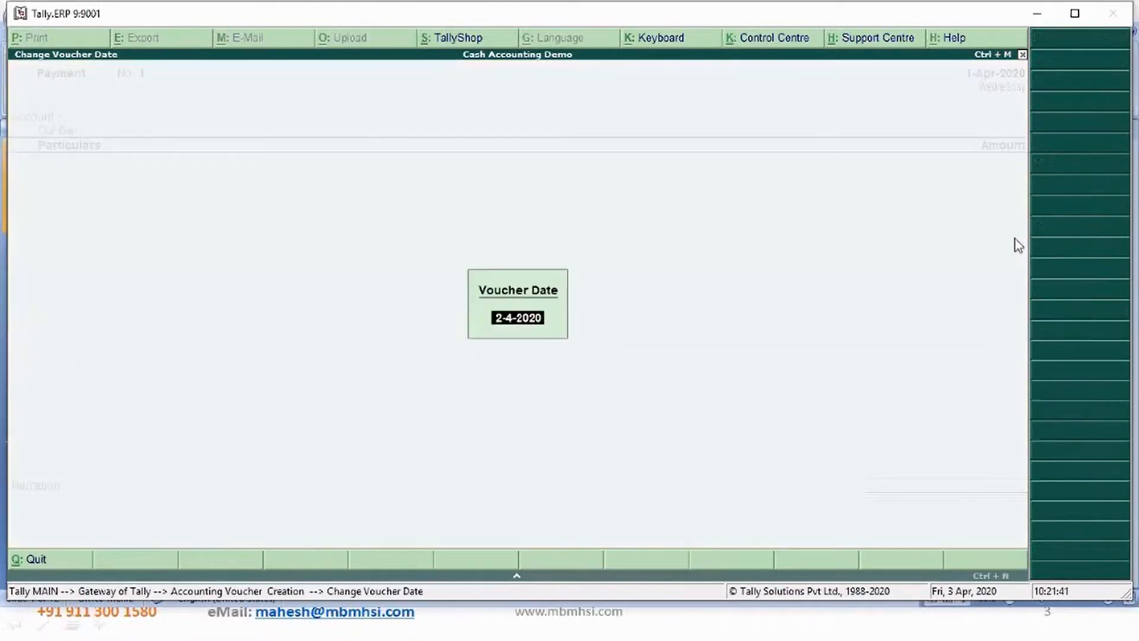
text(20)
key(Return)
text(ca)
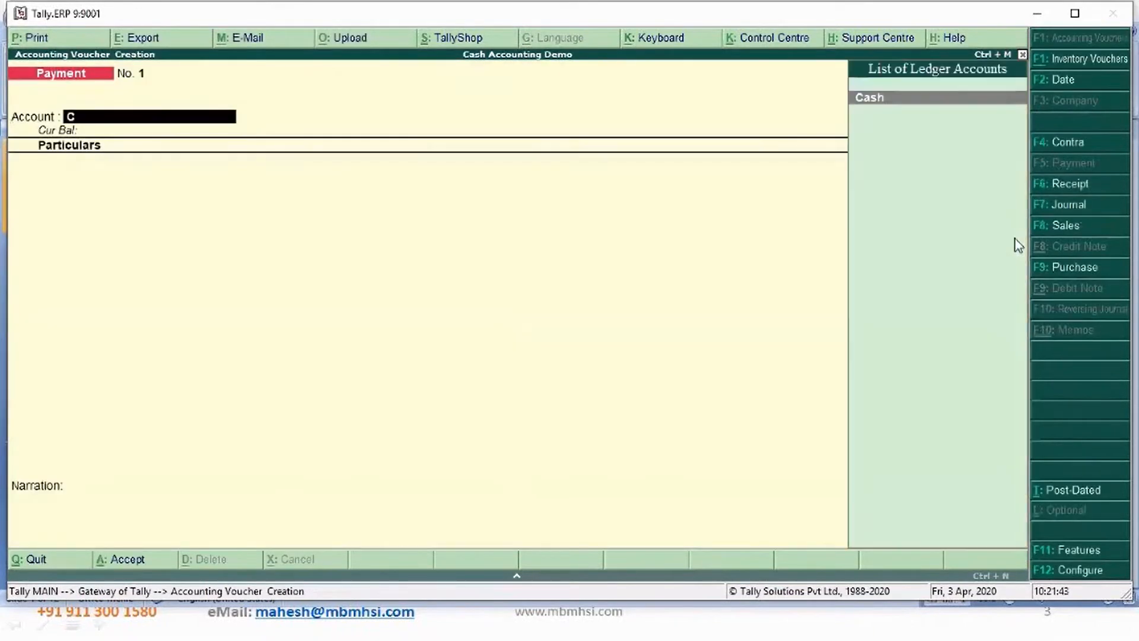
key(Return)
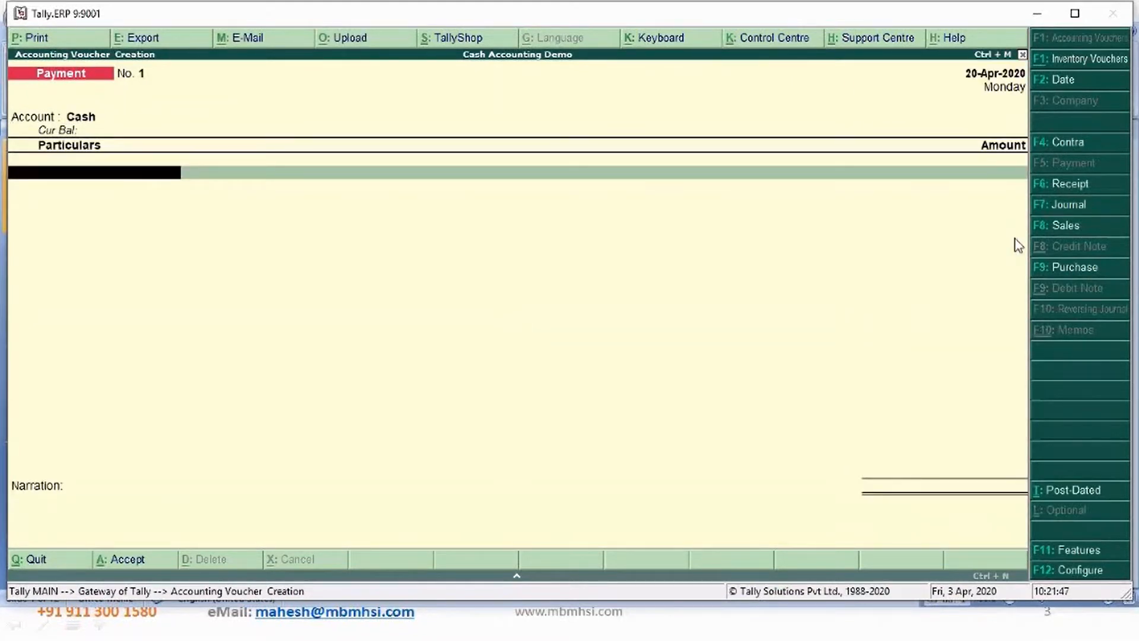
- Create a ledger named Electricity Expenses under Indirect Expenses from within the voucher and select it
key(alt+c)
text(E)
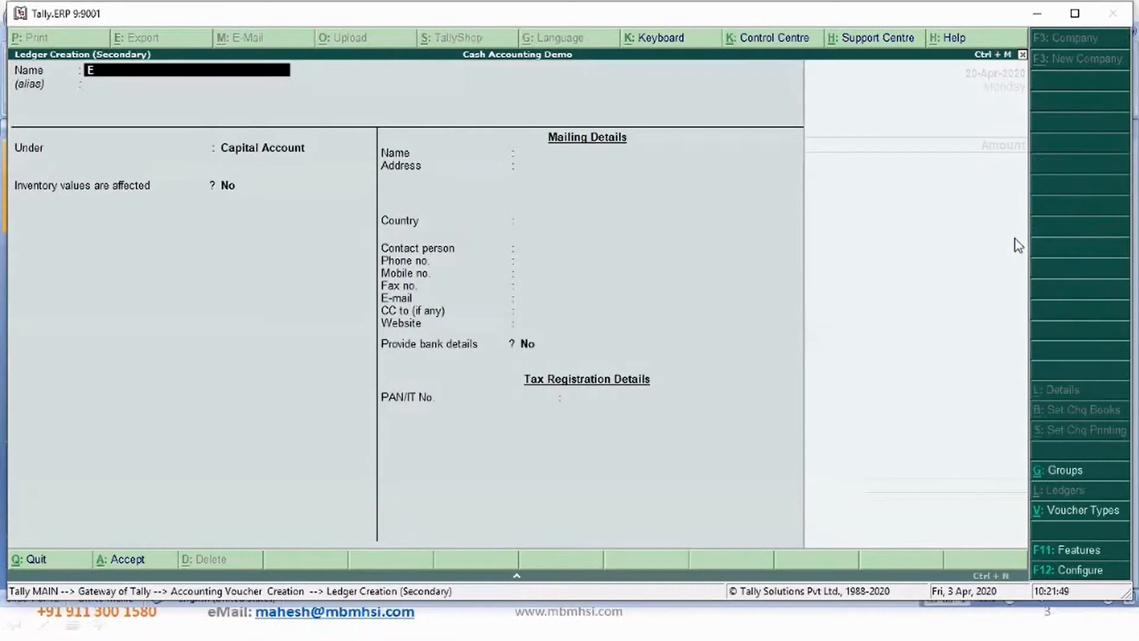
text(lectricity Expenses)
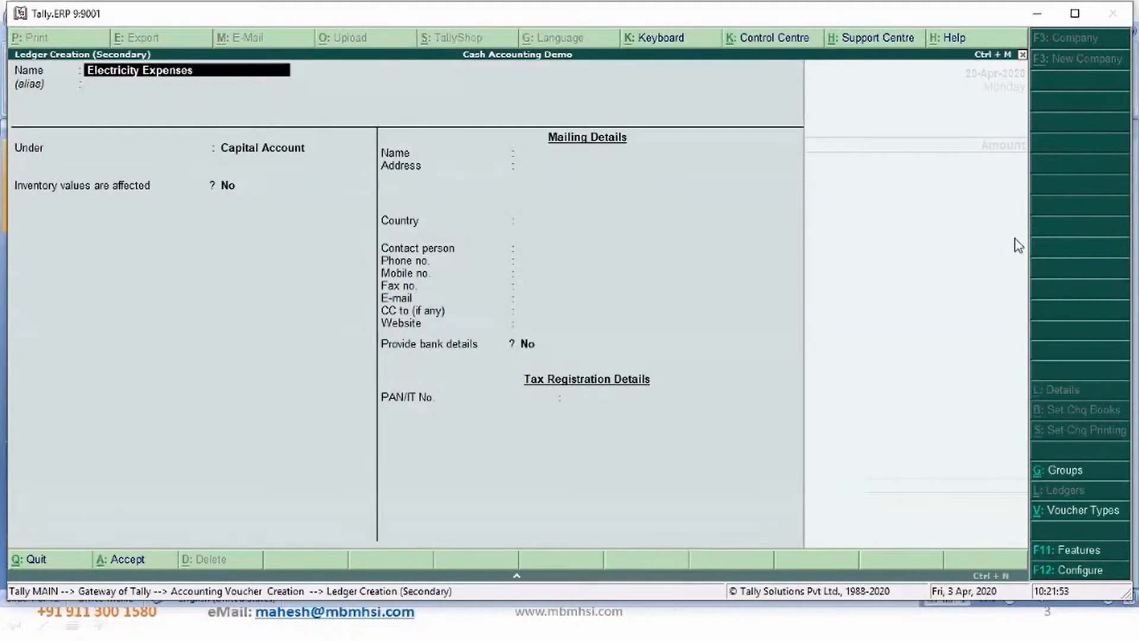
key(Return)
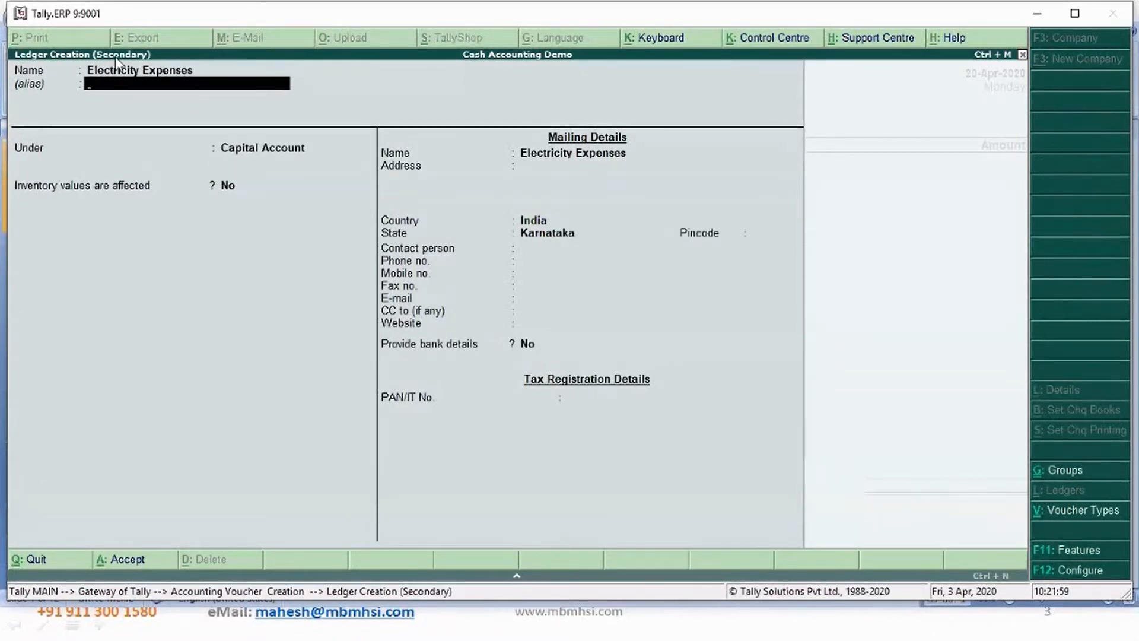
key(Return)
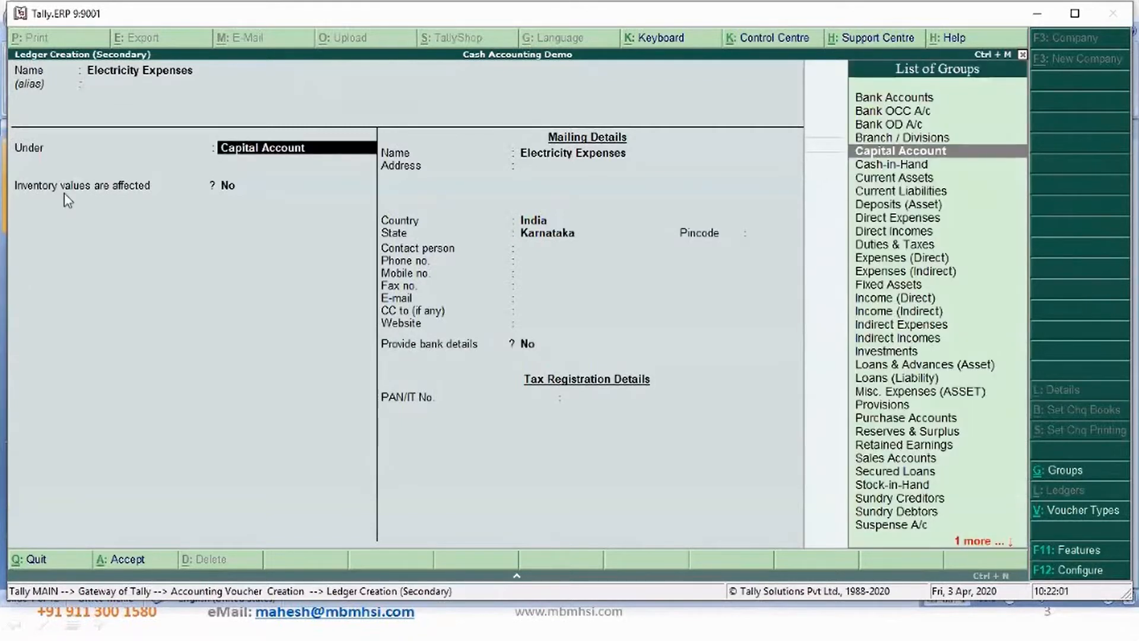
text(Ex)
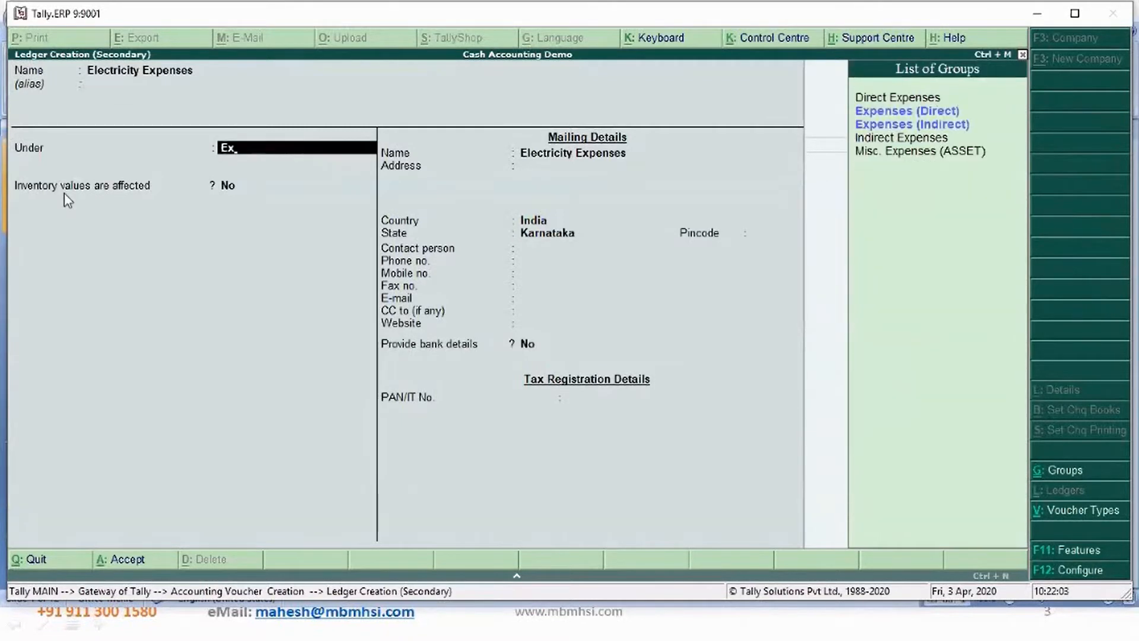
key(Down)
key(Down)
key(Return)
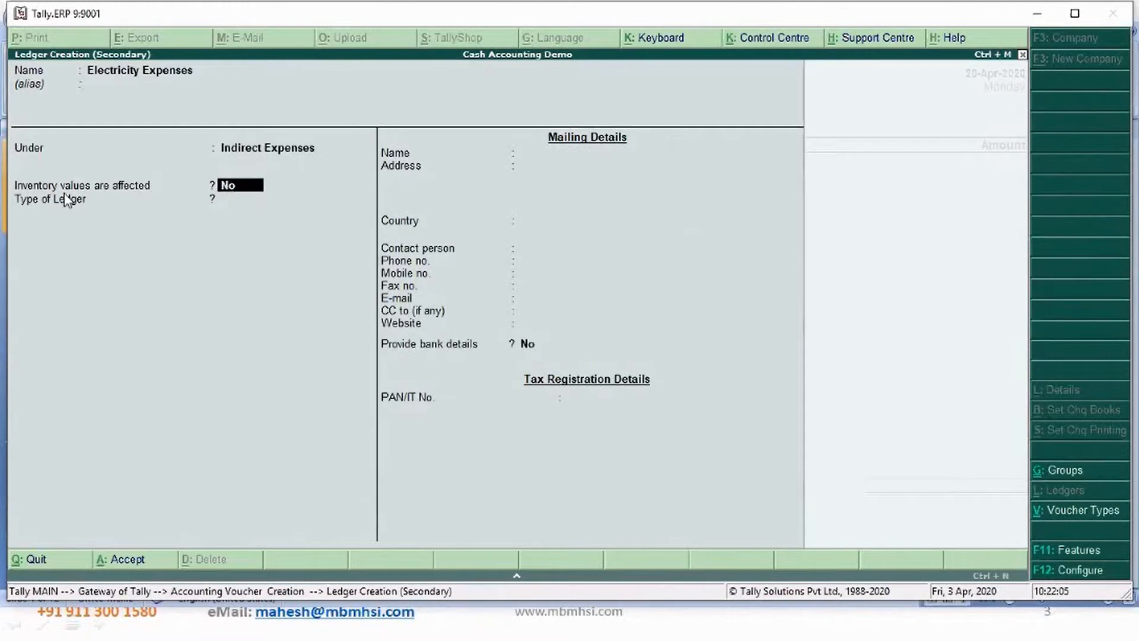
key(Return)
key(Return)
key(Return)
- Enter 1000 as the amount with narration "Being electricity expenses for office accounted" and save the voucher
key(Return)
text(y)
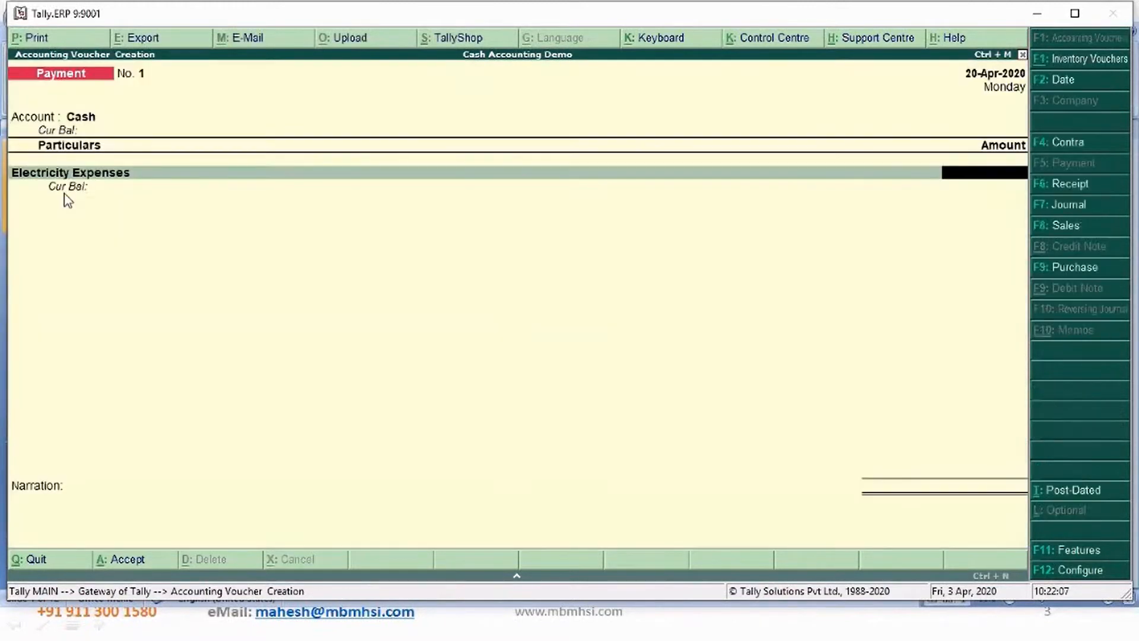
text(1000)
key(Return)
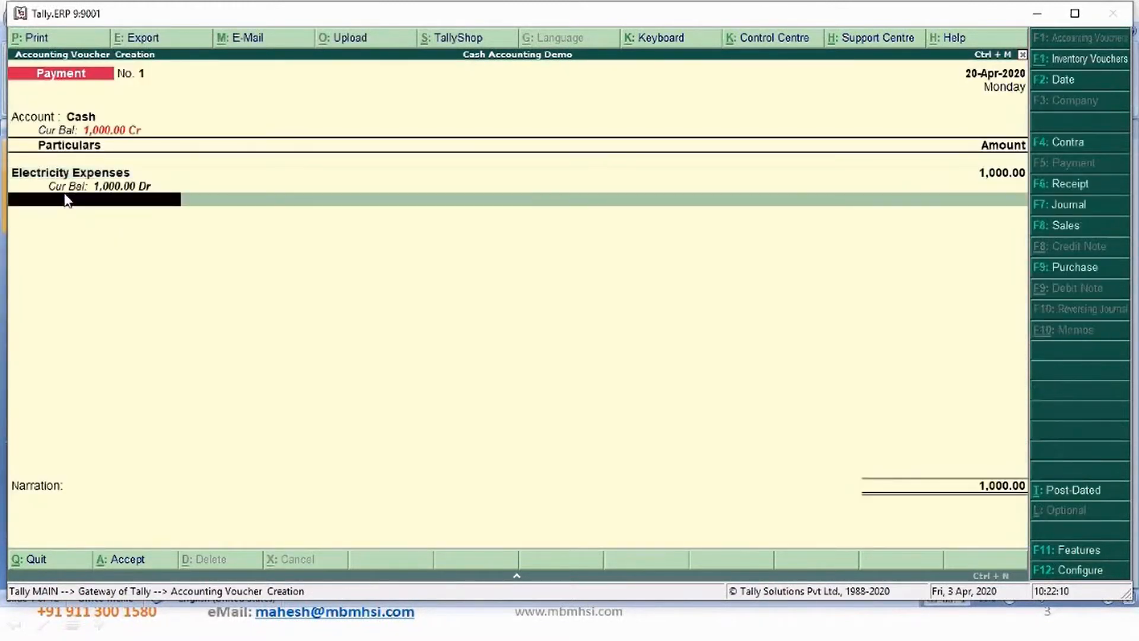
key(Return)
text(Bei)
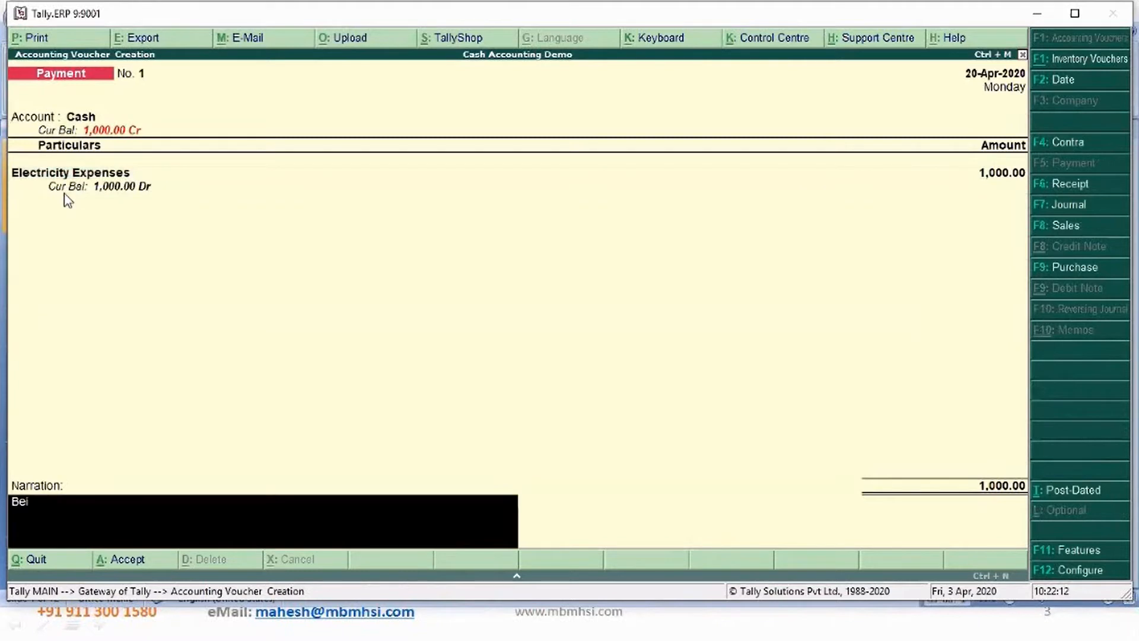
text(ng electricity expenses fo)
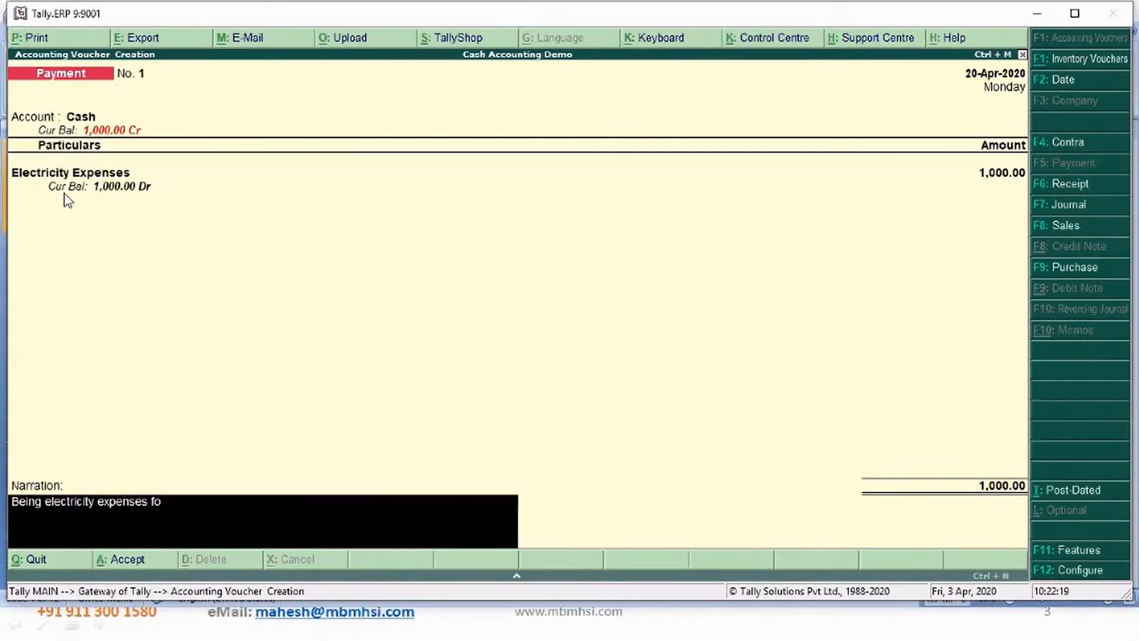
text(r office accounted)
key(Return)
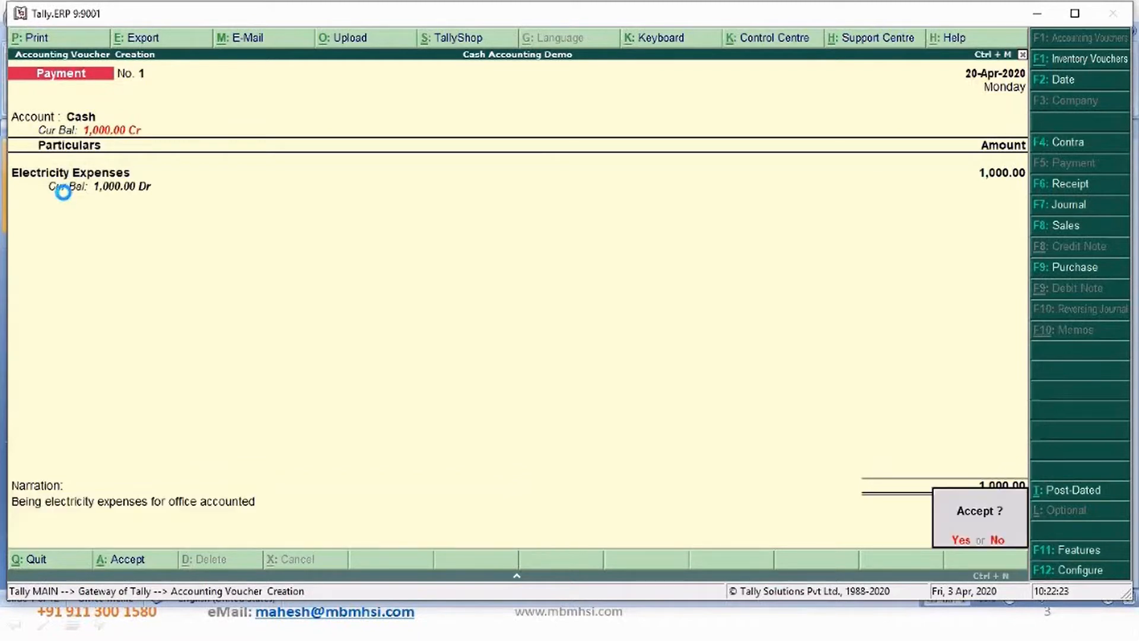
key(Return)
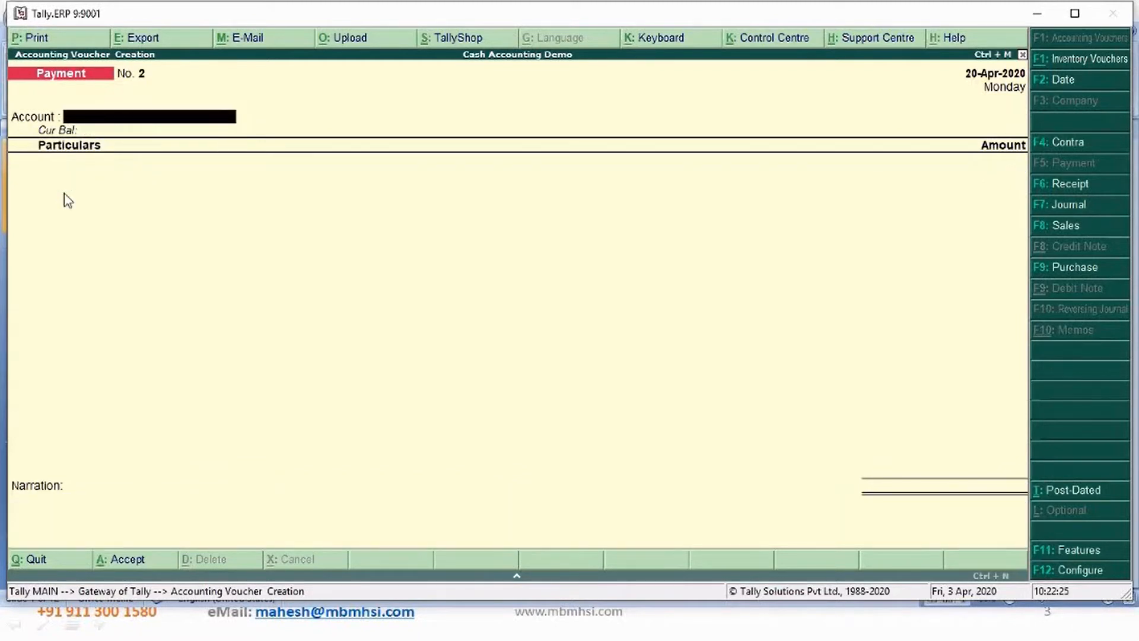
- Review the recorded payment voucher in the Day Book and return to the gateway
key(Escape)
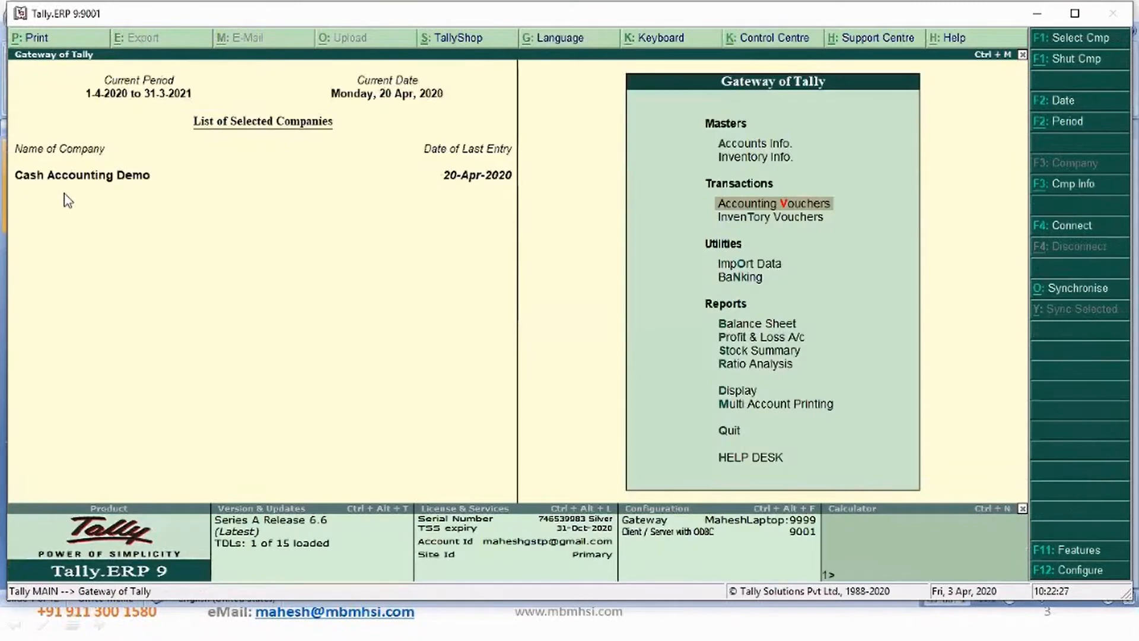
key(d)
key(d)
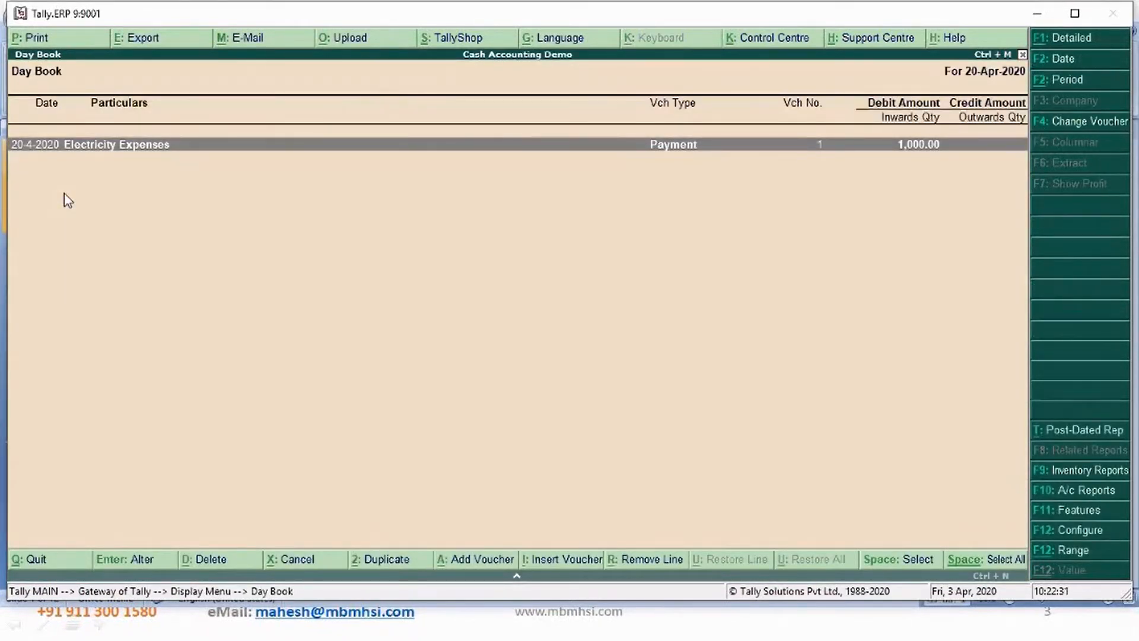
key(Return)
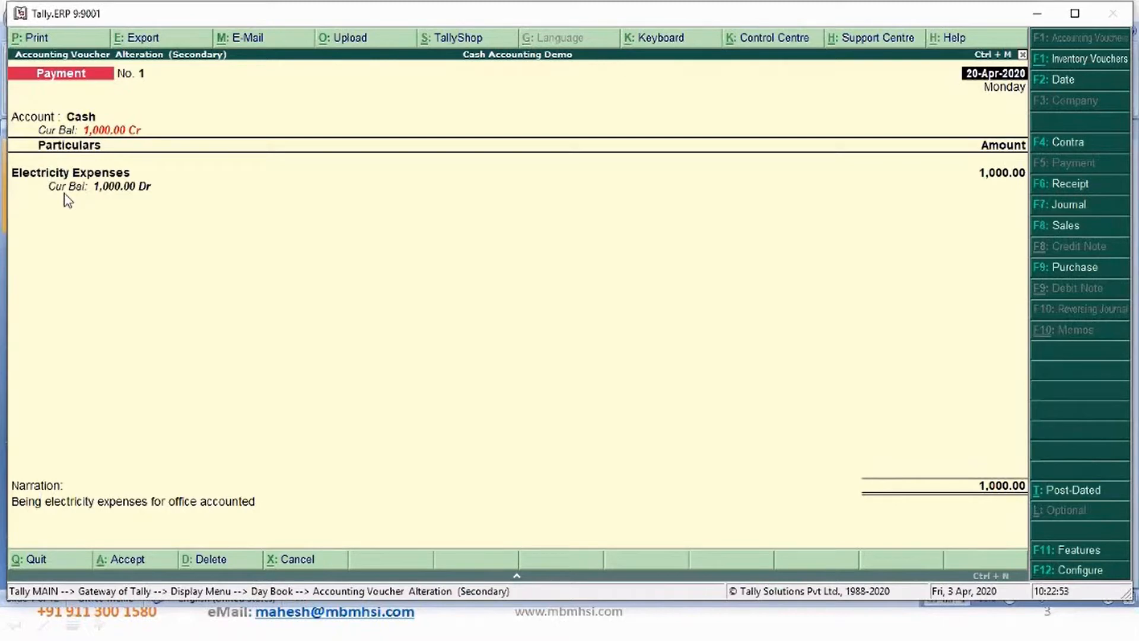
key(Escape)
key(Return)
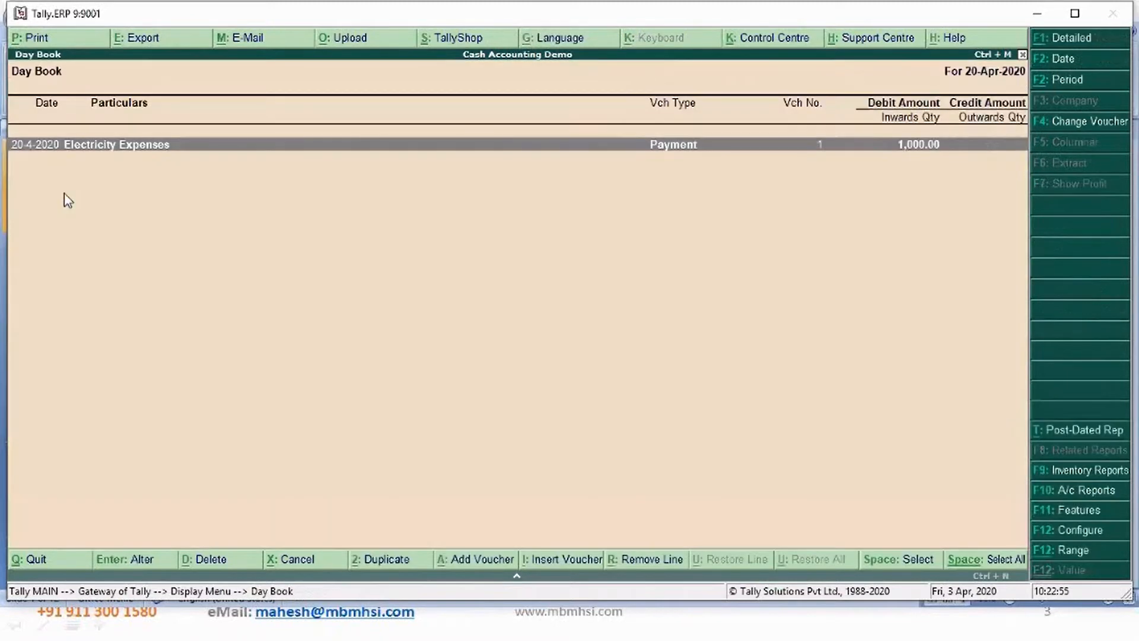
key(Escape)
key(Escape)
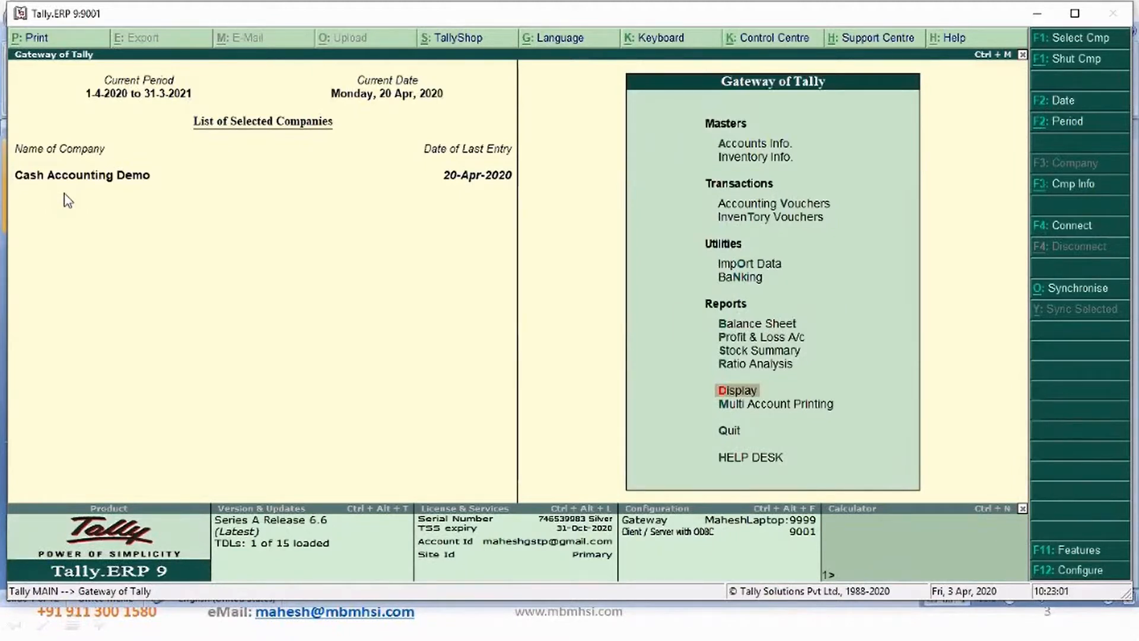
- Create a new company named Accrual Accounting with Karnataka as its state
key(alt+F3)
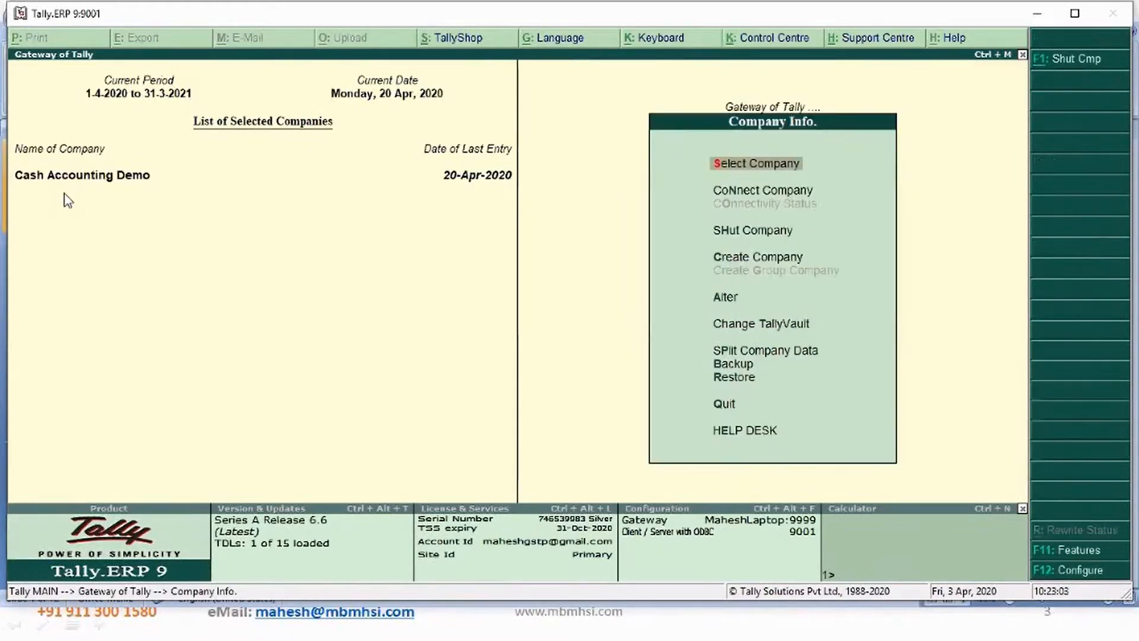
key(Down)
key(Down)
key(Down)
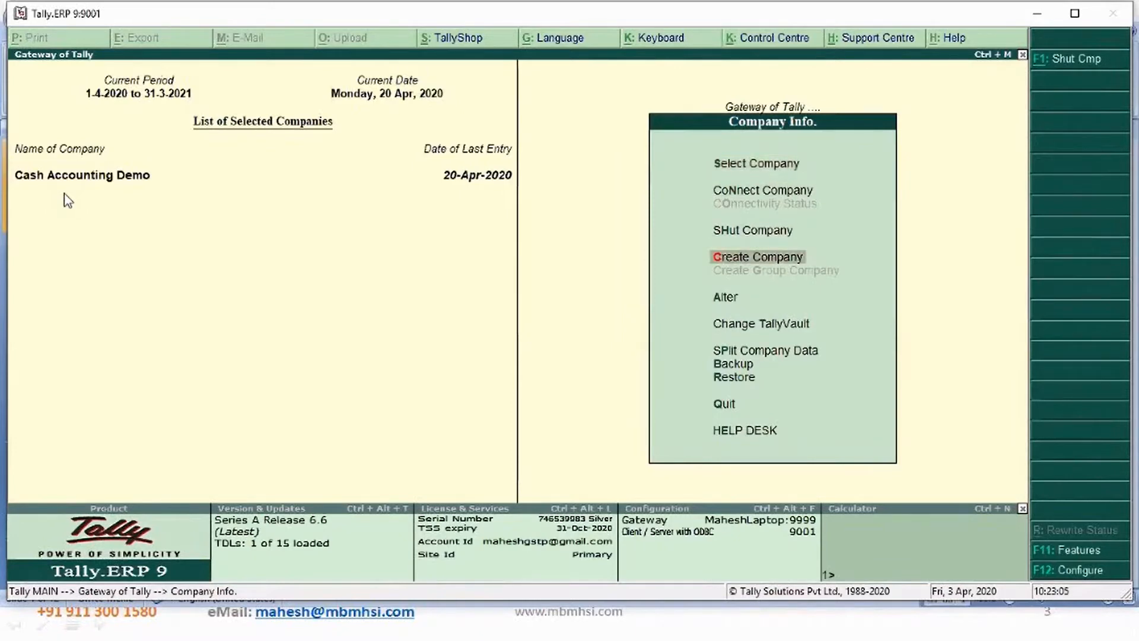
key(Return)
text(Accou)
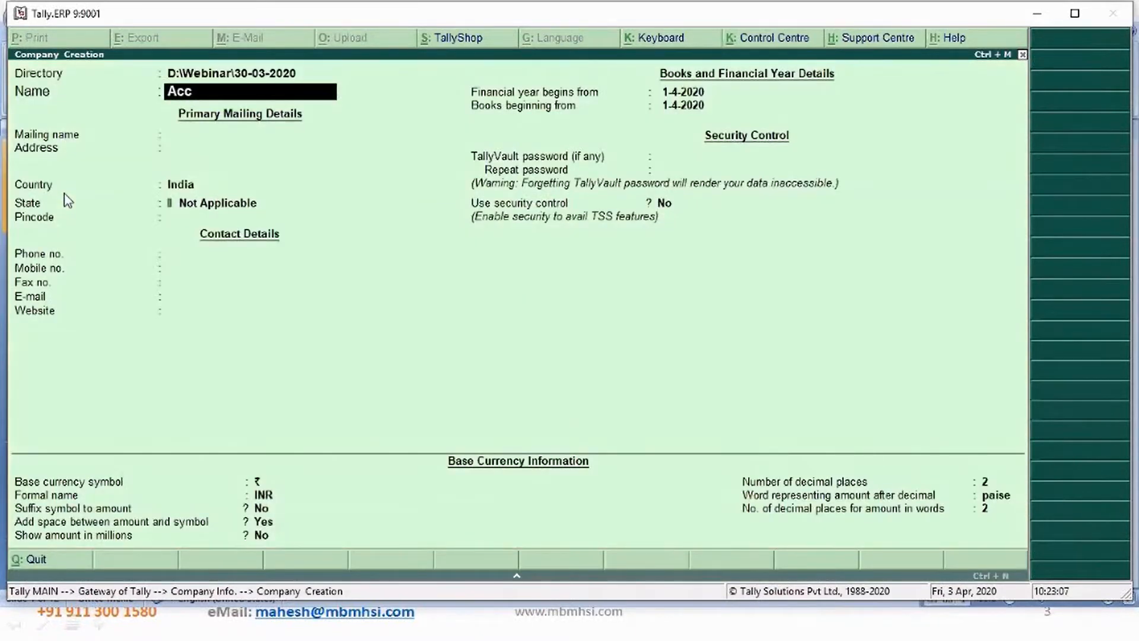
key(BackSpace)
key(BackSpace)
text(rual Accounting)
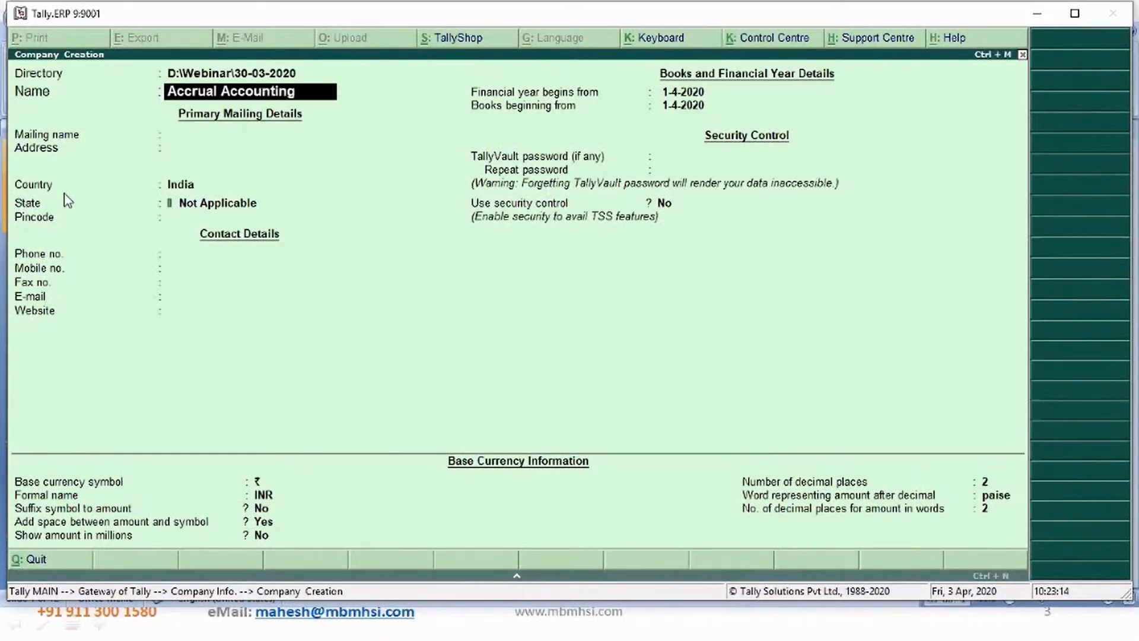
key(Return)
key(Return)
key(Return)
key(Return)
text(Ka)
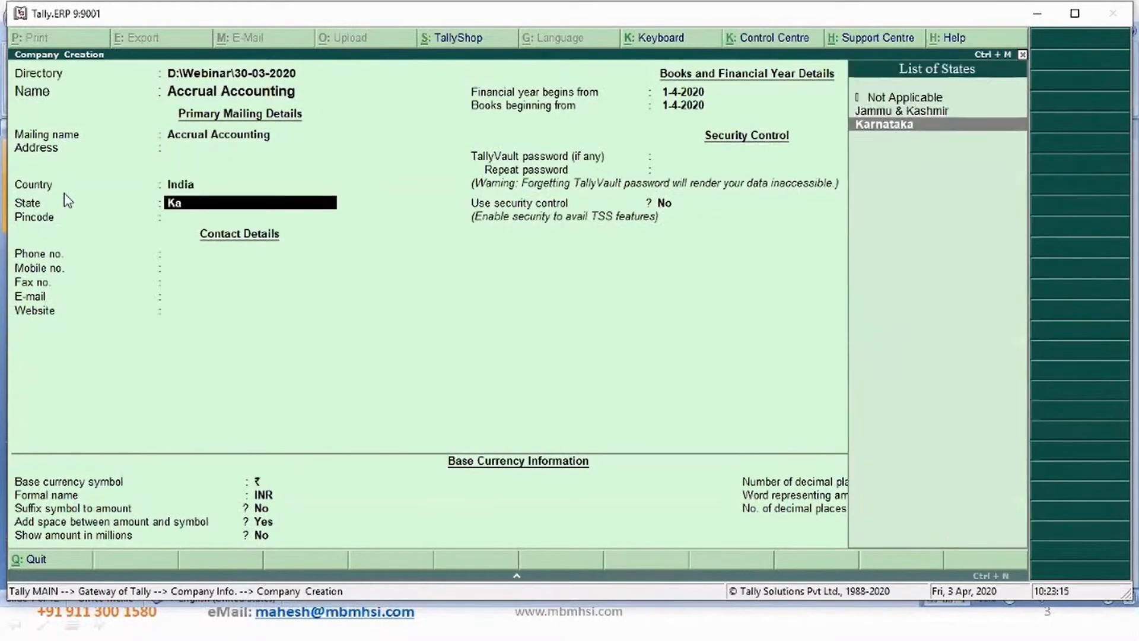
key(Return)
key(ctrl+a)
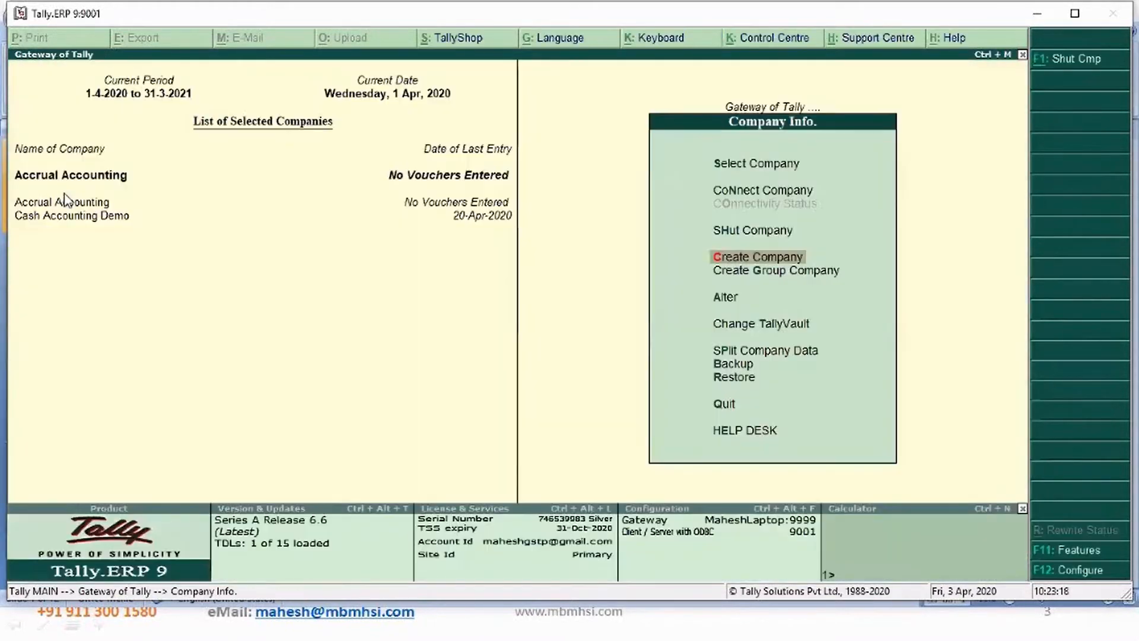
key(Escape)
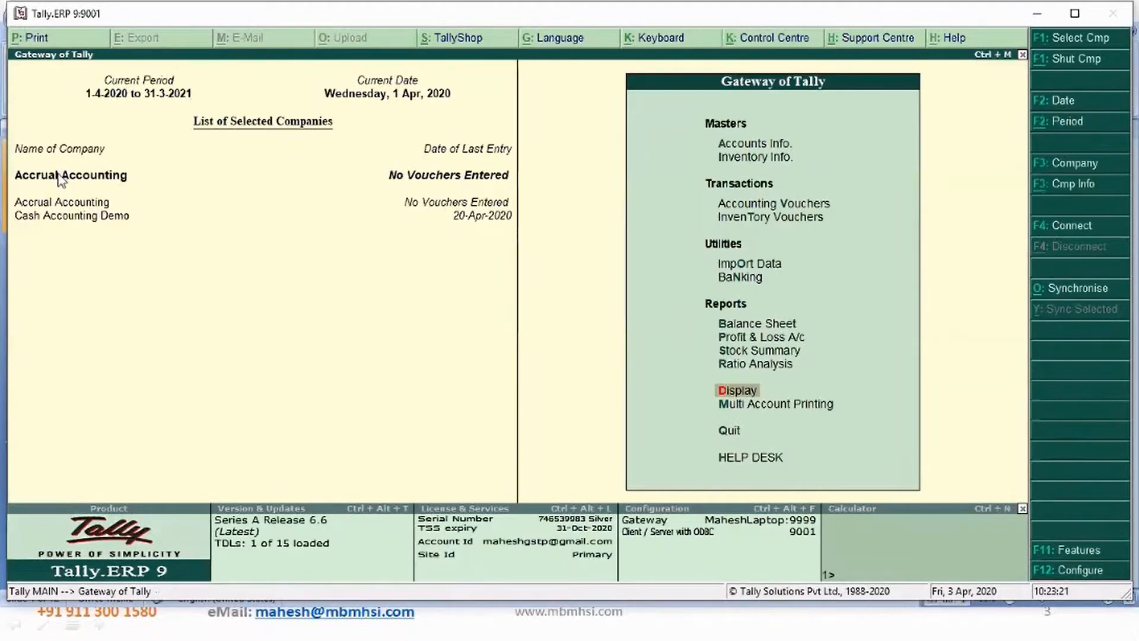
- Open a Journal voucher in the Accrual Accounting company dated 5-Apr-2020
key(F3)
key(Return)
key(Up)
key(Up)
key(Up)
key(Up)
key(Up)
key(Up)
key(Up)
key(Up)
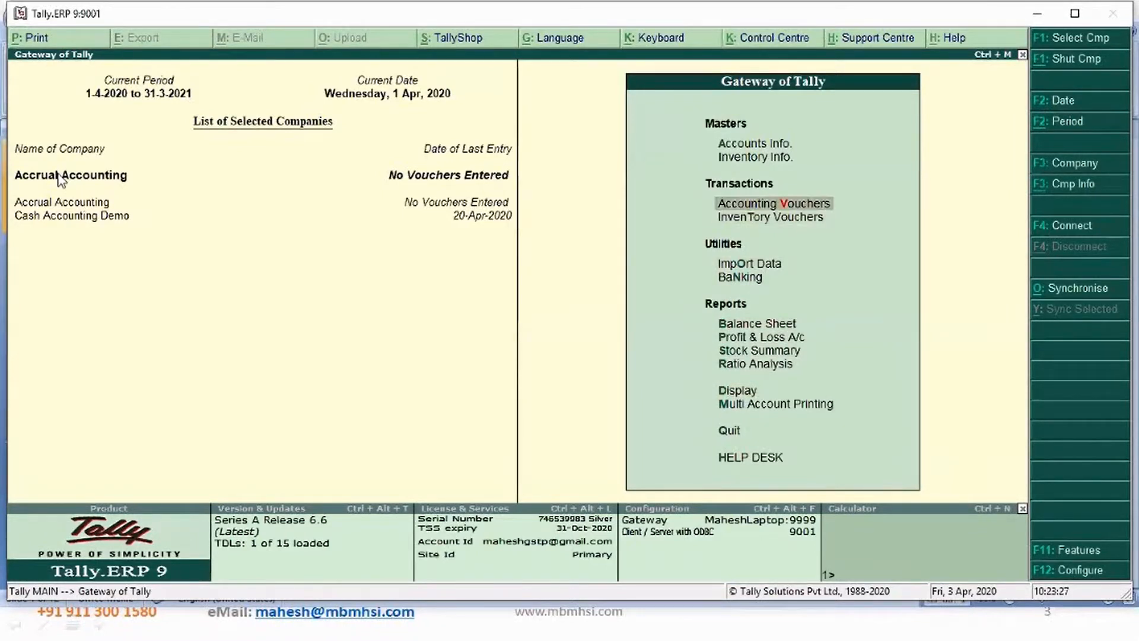
key(Return)
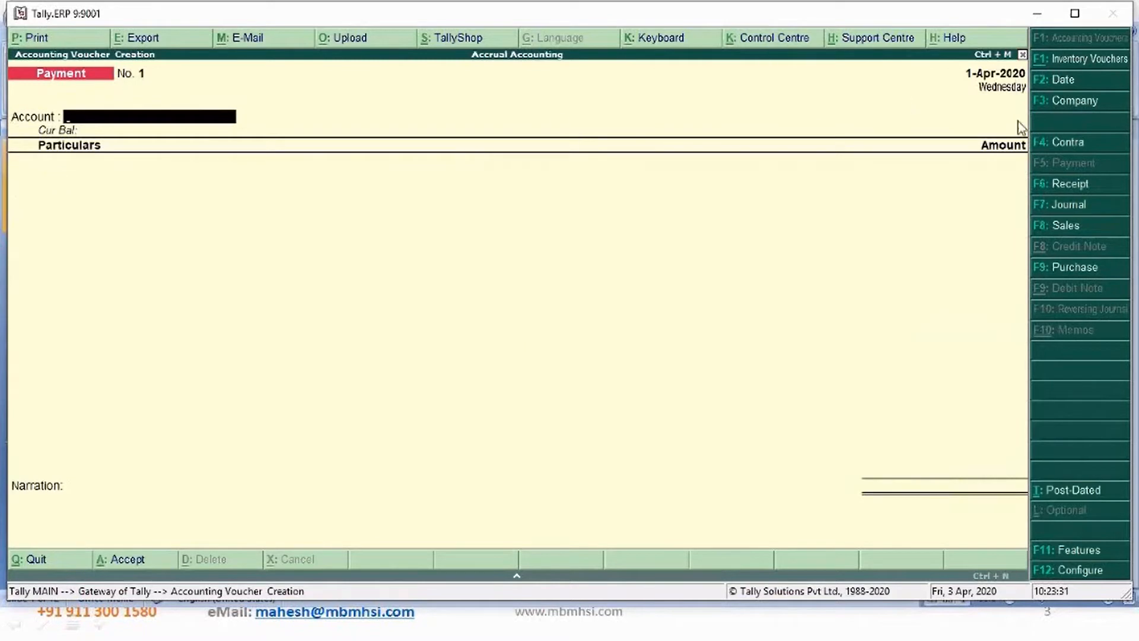
click(1067, 205)
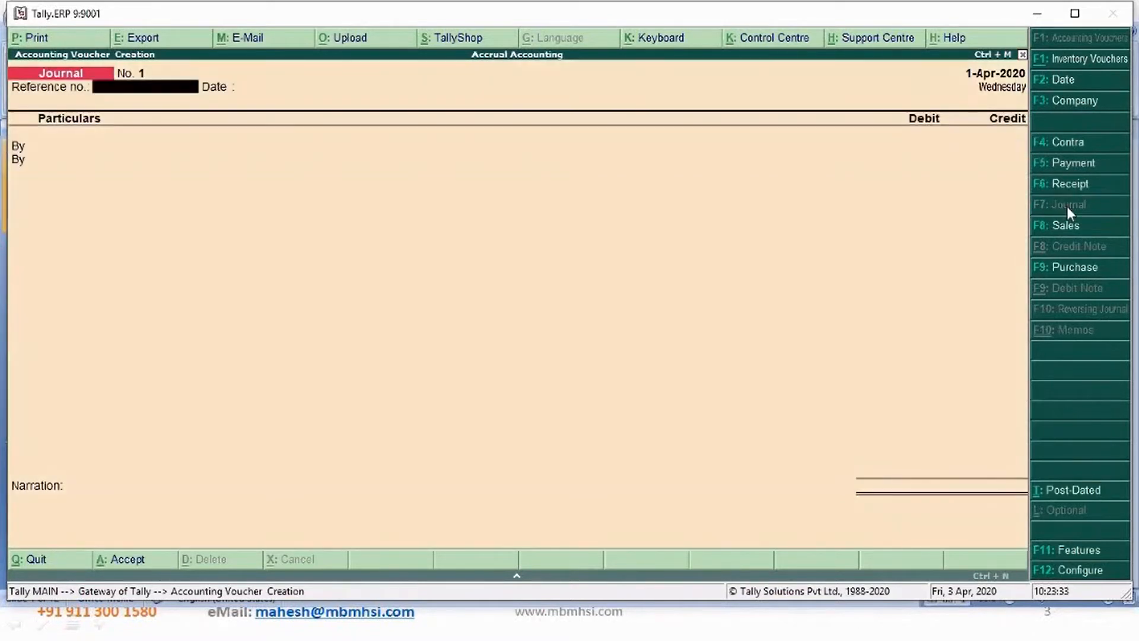
click(1054, 83)
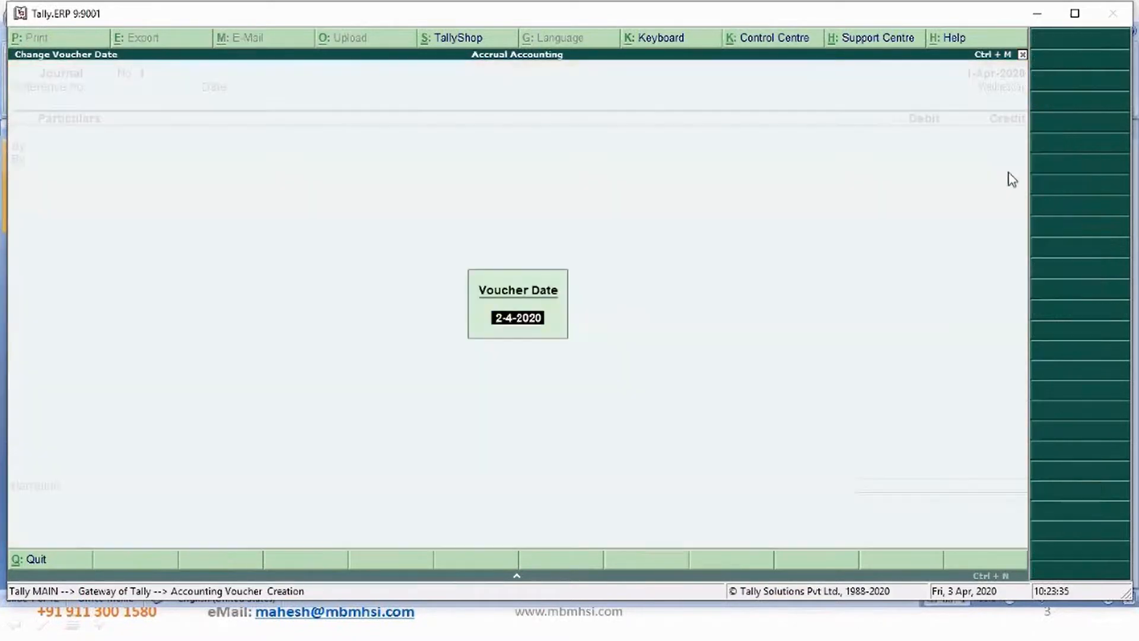
text(5)
key(Return)
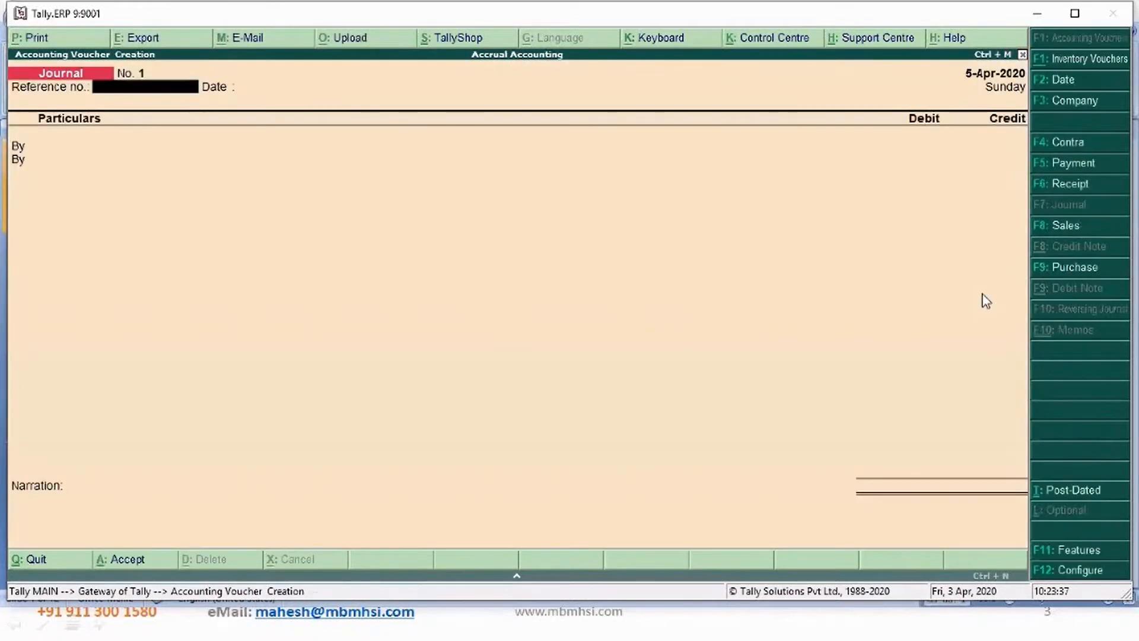
key(Return)
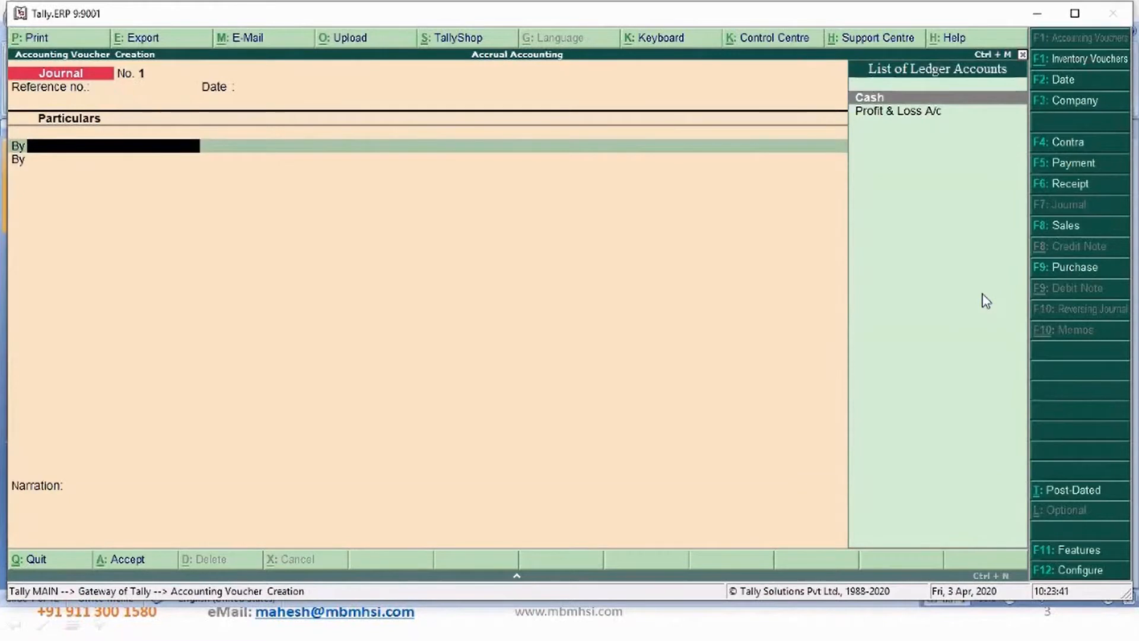
- Create an Electricity Expenses ledger under Indirect Expenses from the voucher and debit it 1000
key(alt+c)
text(Ele)
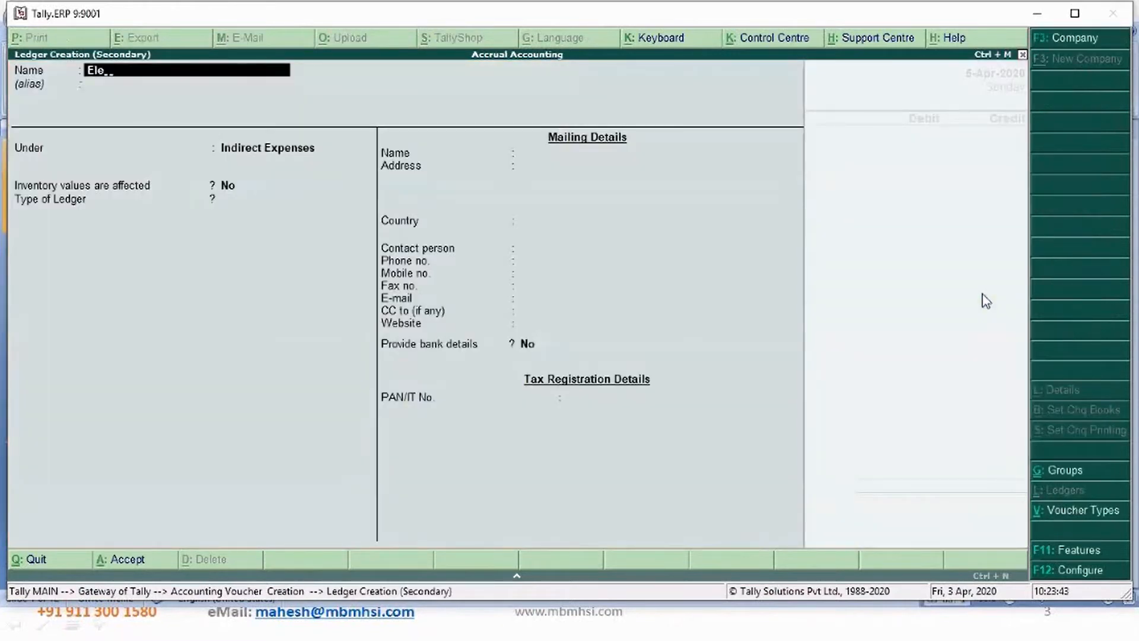
text(ctricity Expenses)
key(Return)
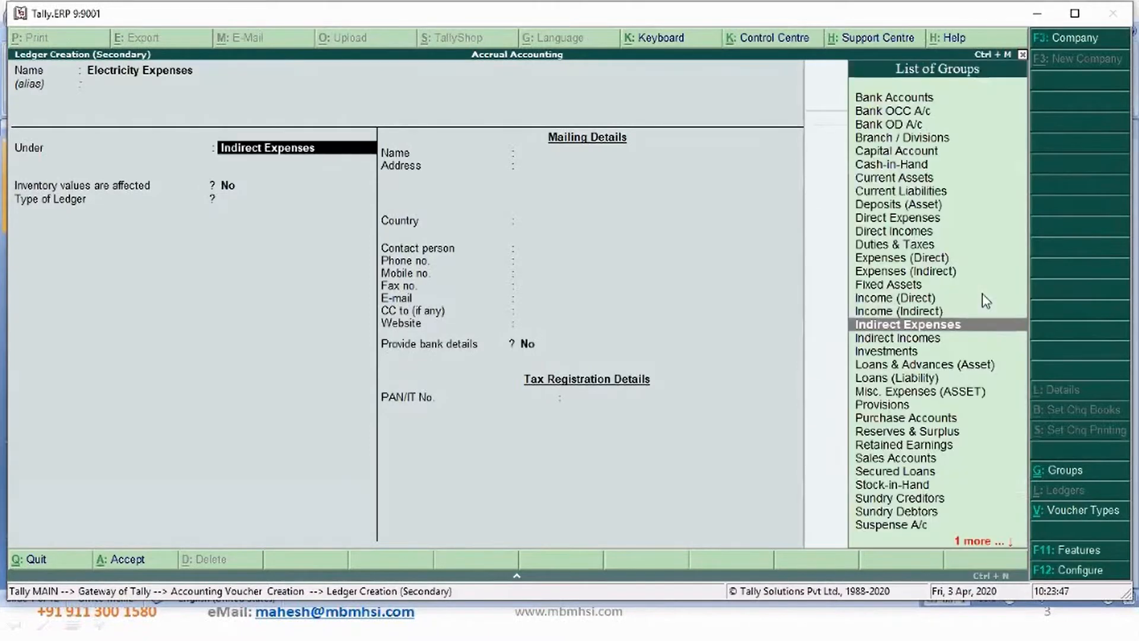
key(Return)
key(ctrl+a)
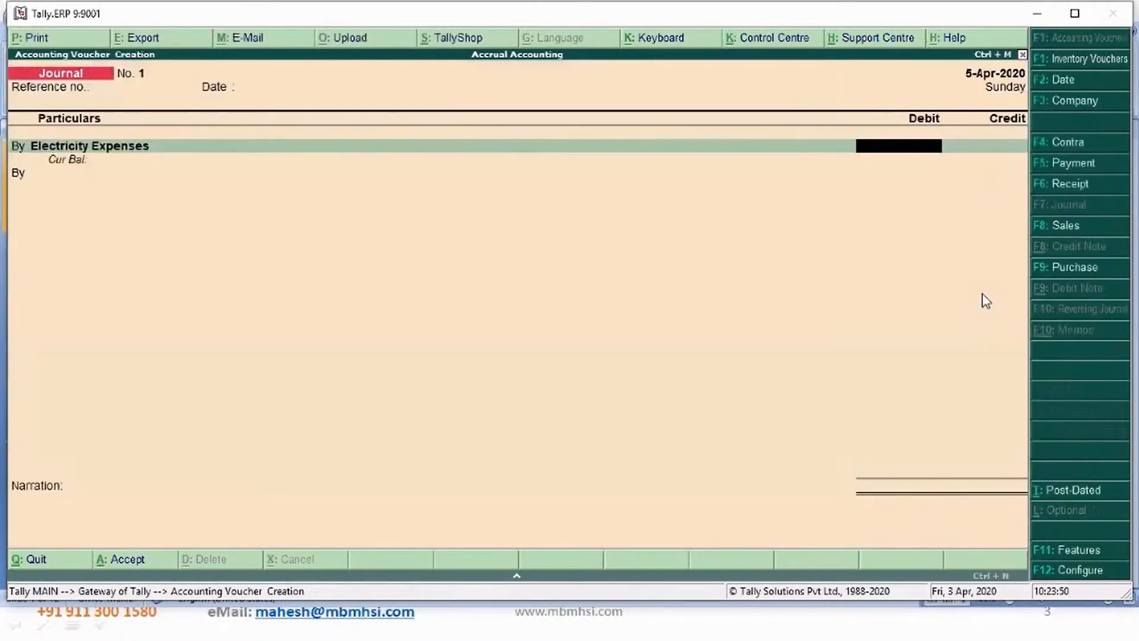
text(1000)
key(Return)
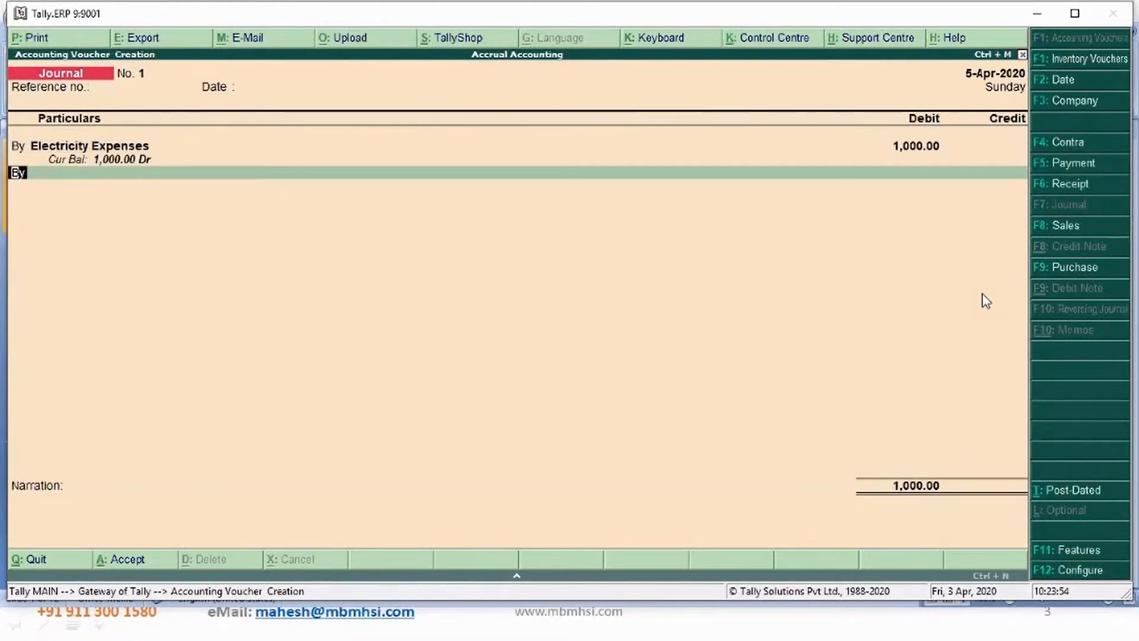
- Add a credit line with a new ledger BESCOM created under Sundry Creditors
text(t)
key(Return)
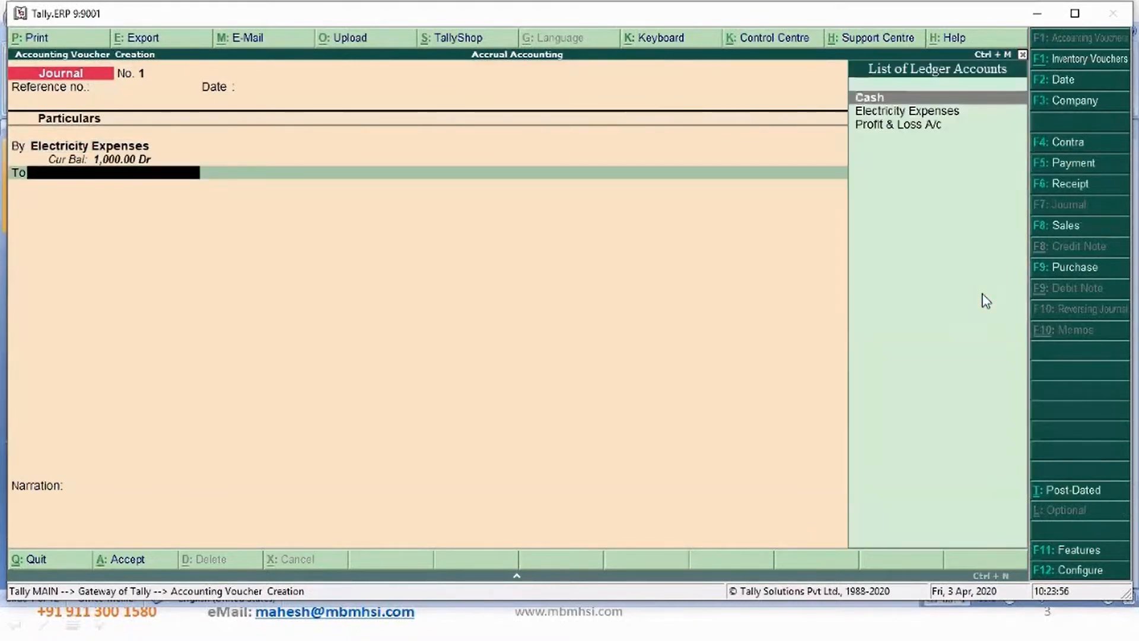
key(alt+c)
text(BESCO)
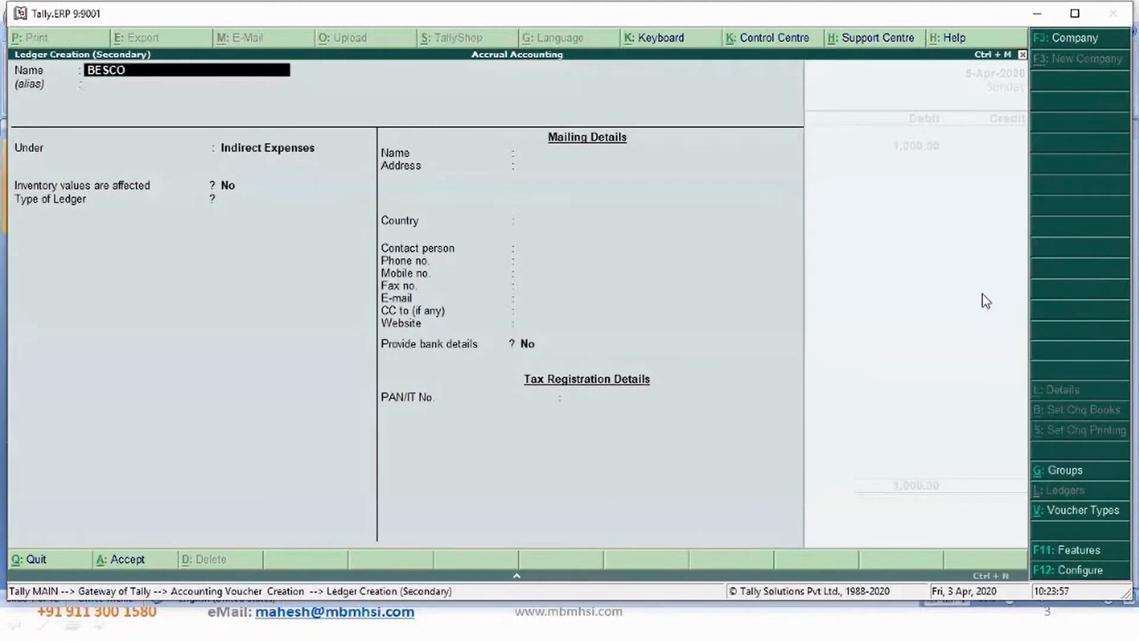
text(M)
key(Return)
text(S)
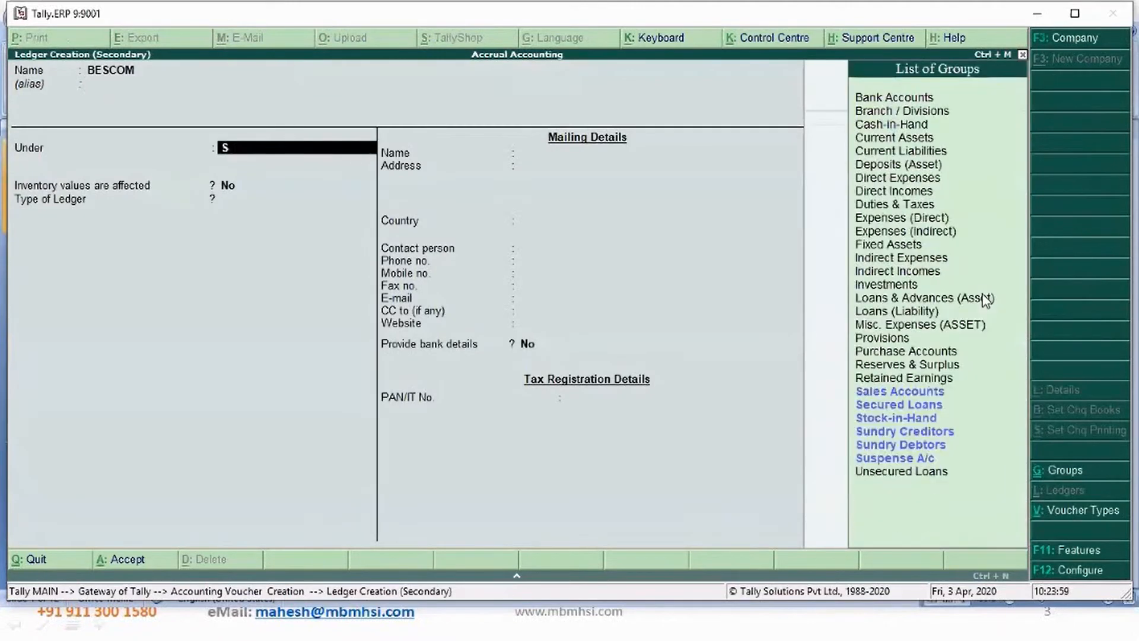
text(un)
key(Return)
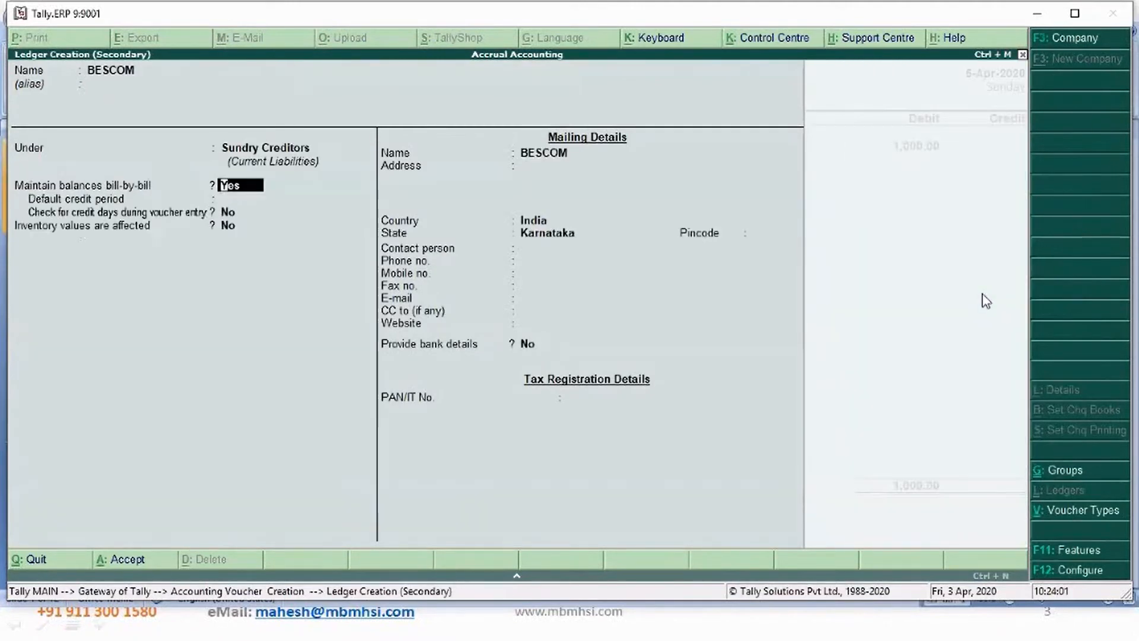
key(ctrl+a)
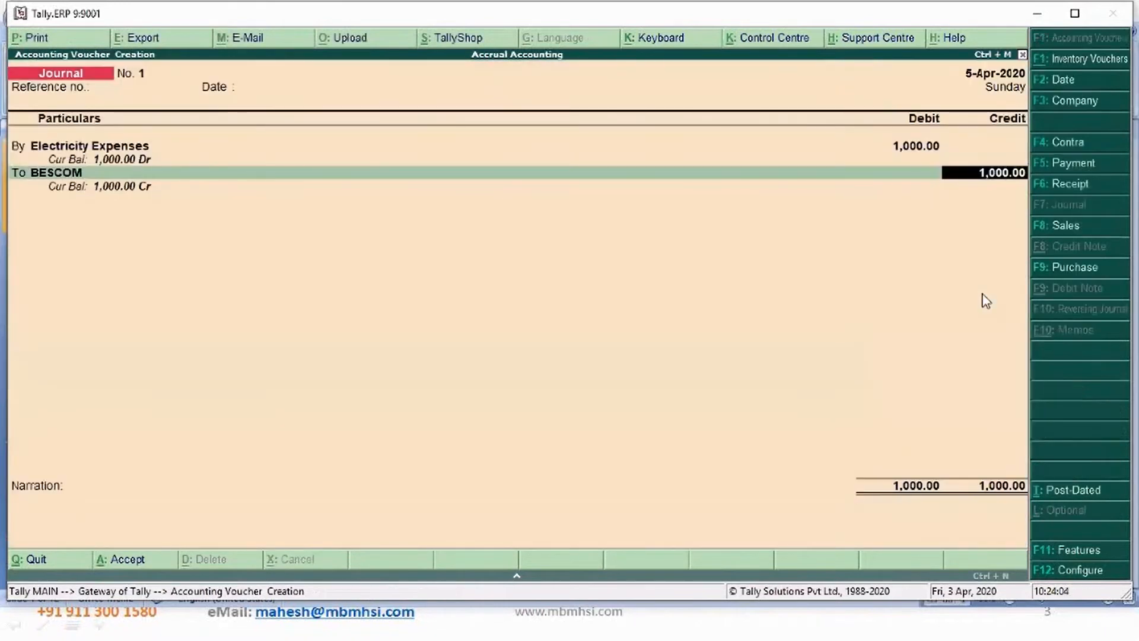
- Record BESCOM's 1,000 credit as a New Ref using the bill number, due 20-Apr-2020
key(Return)
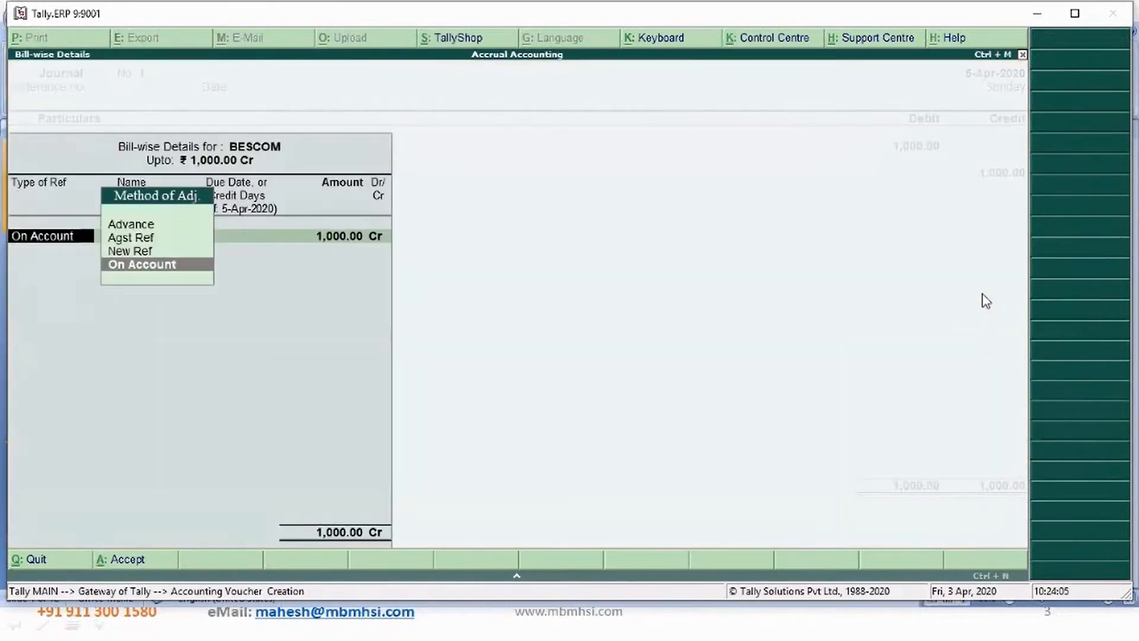
key(Up)
key(Return)
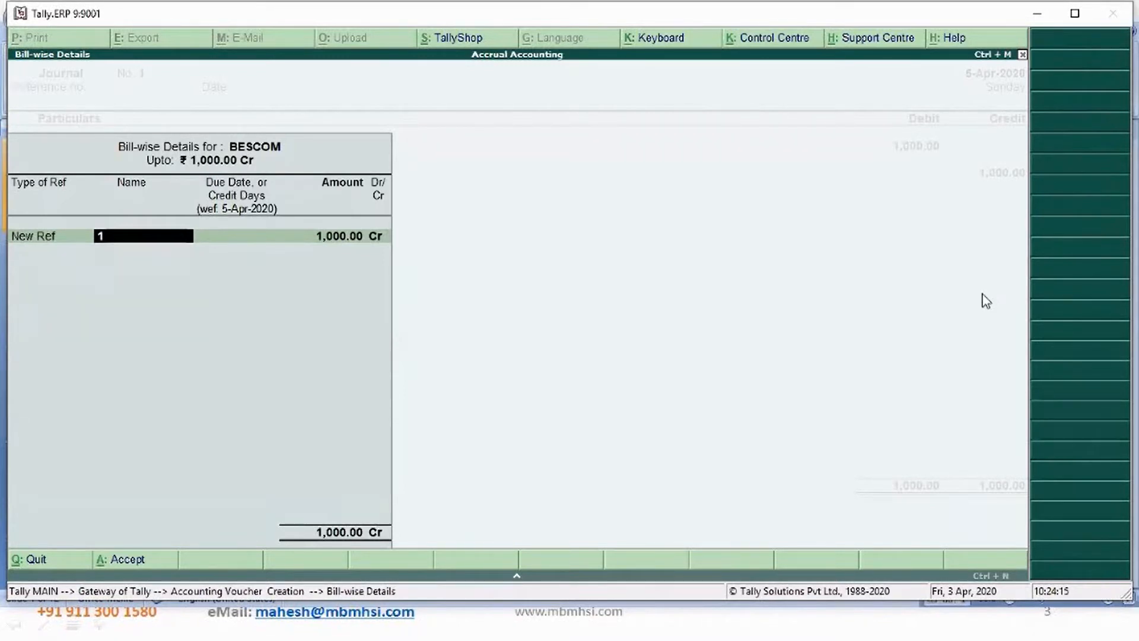
text(00010001)
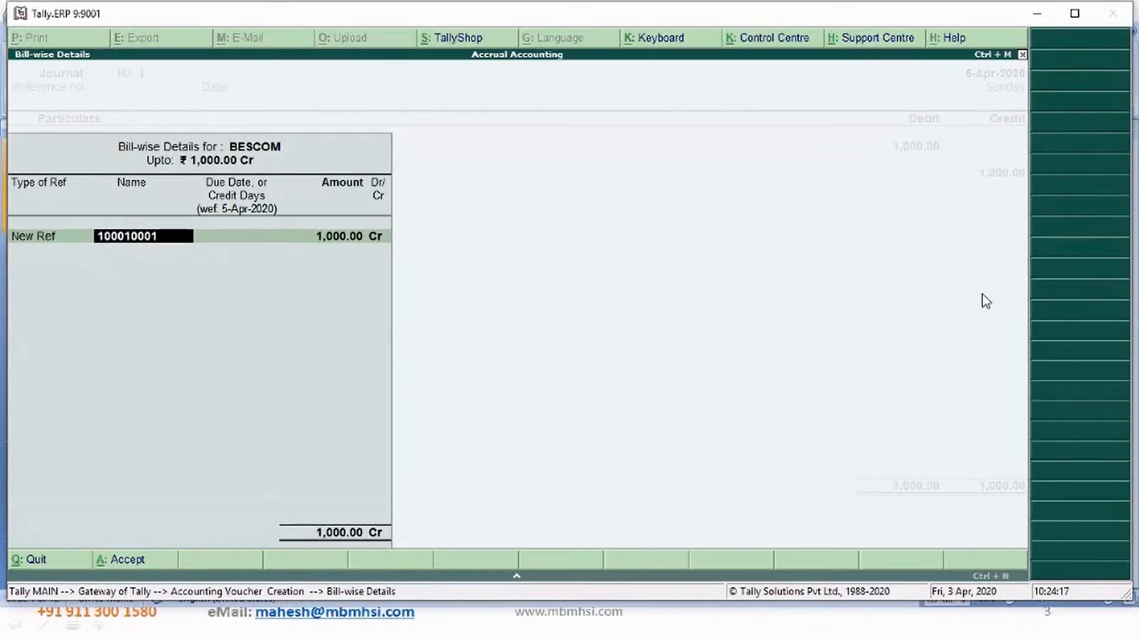
text(21)
key(Return)
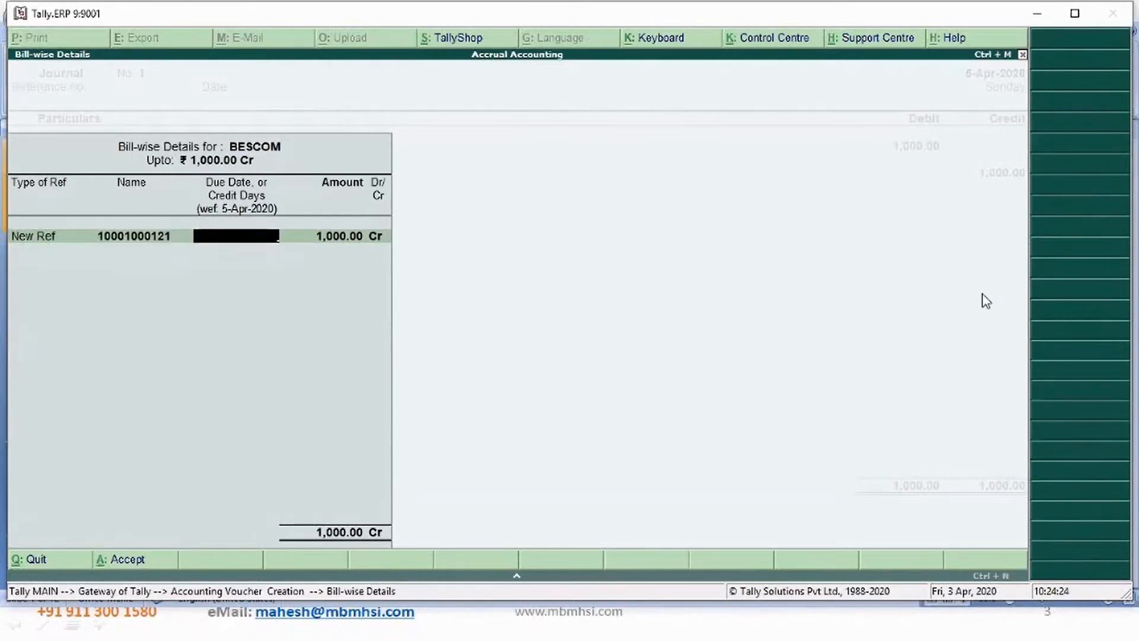
text(20 4)
key(Return)
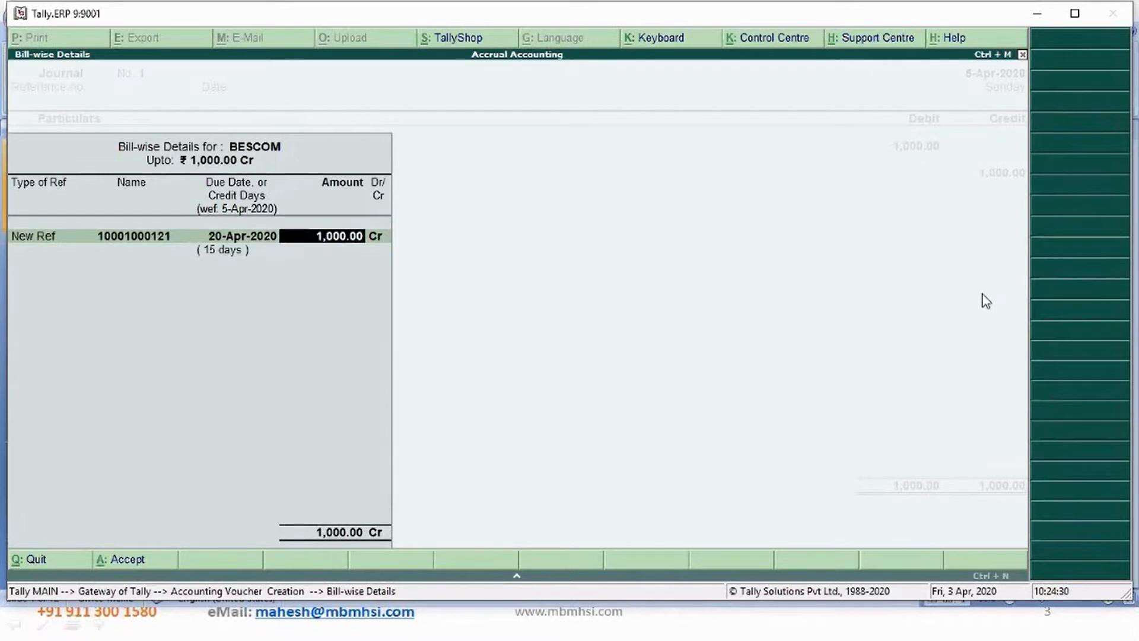
key(Return)
key(Return)
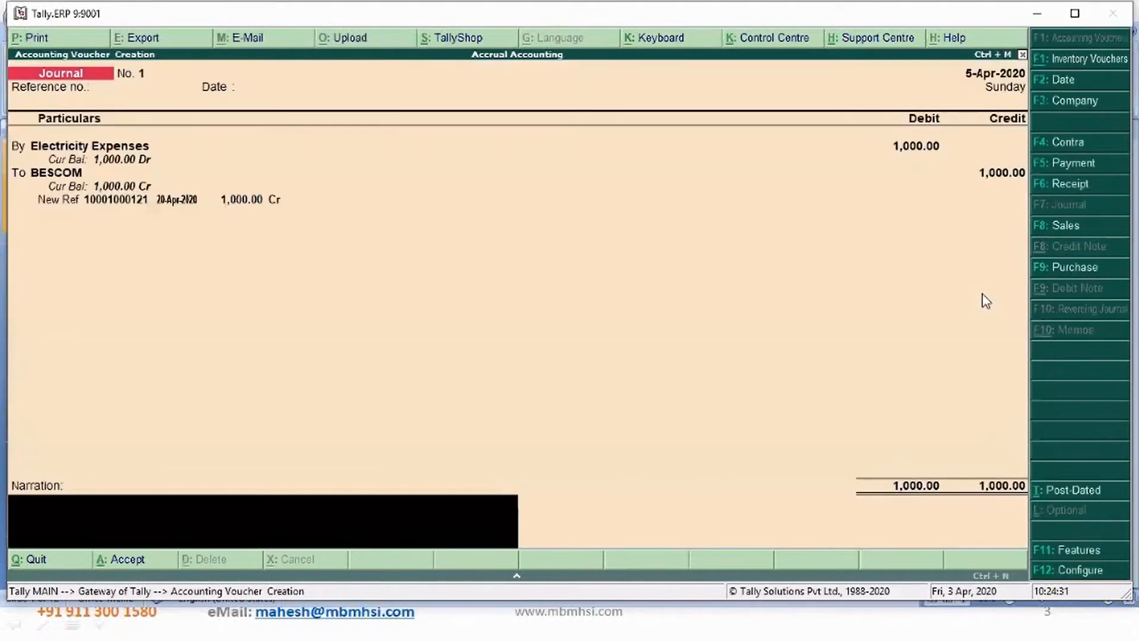
- Enter the narration "Being bill accounted", save the journal and return to the gateway
text(Being bill accounted)
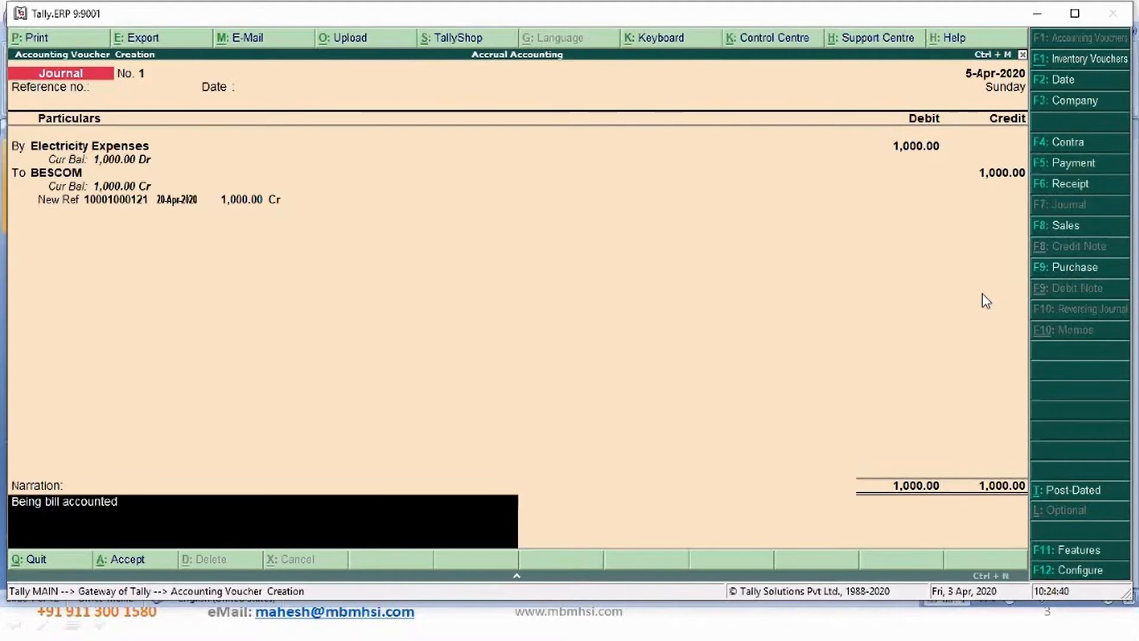
key(Return)
key(Return)
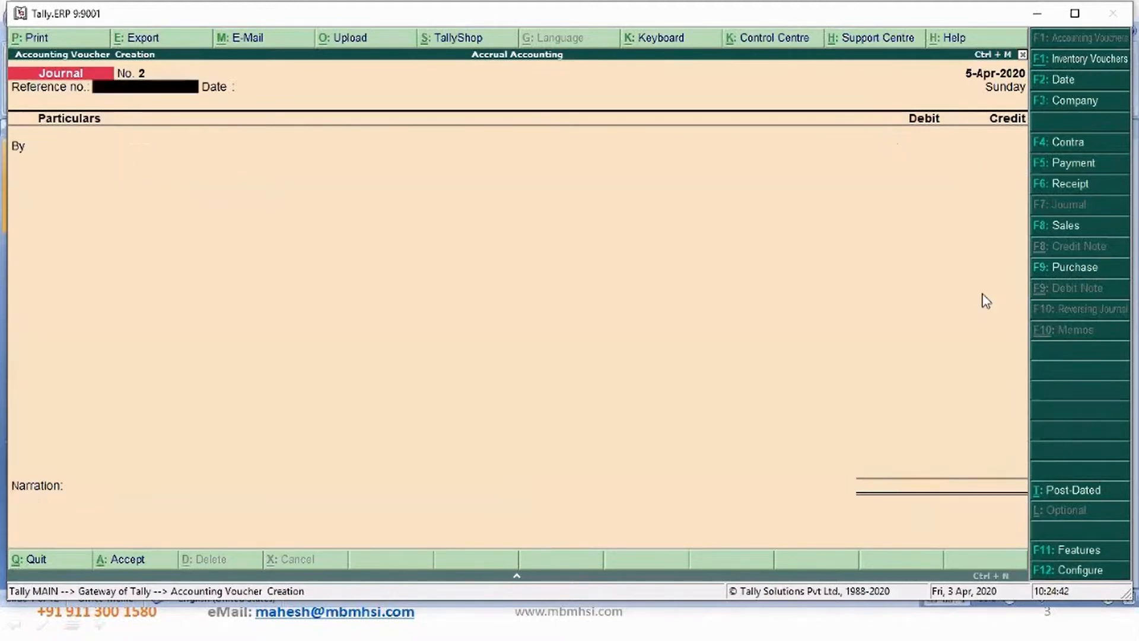
key(Escape)
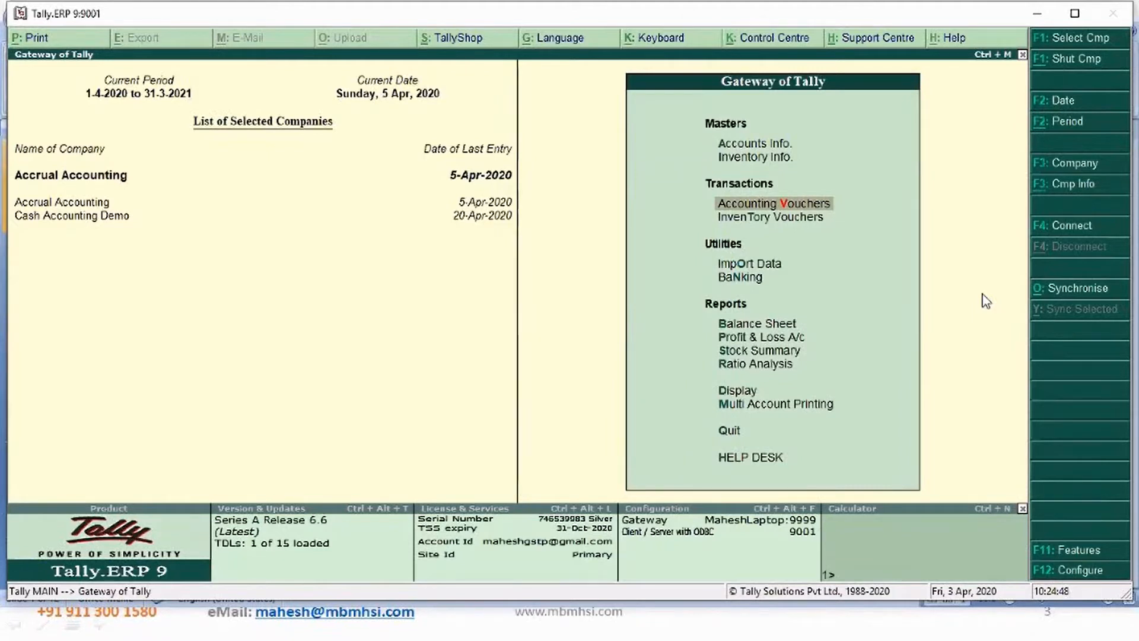
- Open the Profit & Loss account and switch it to the detailed view
key(Down)
key(Down)
key(Down)
key(Down)
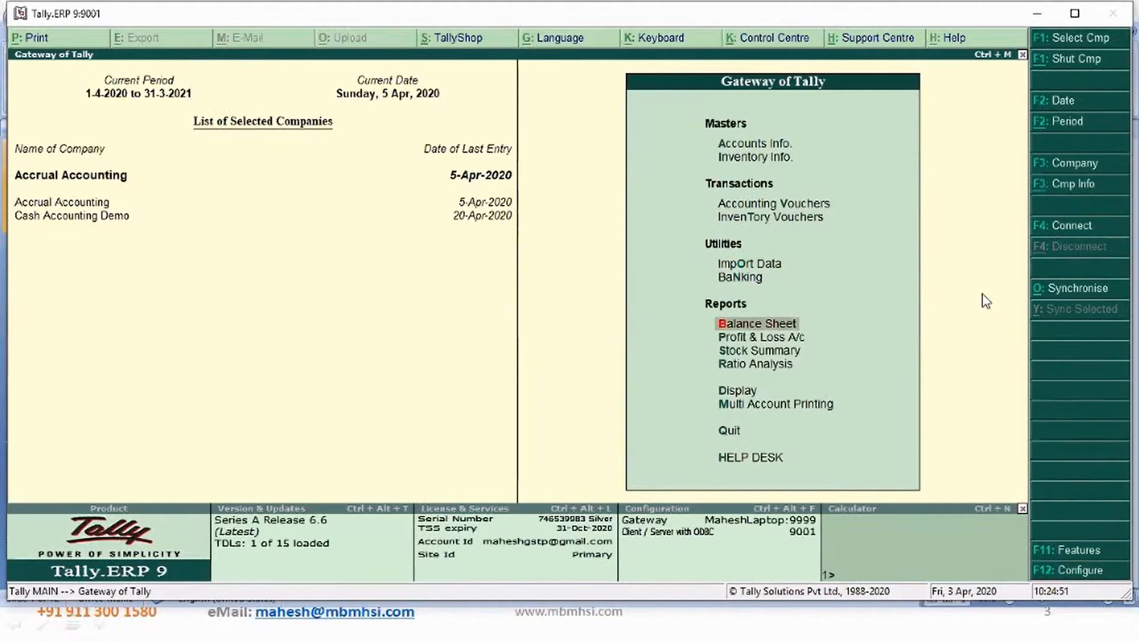
key(Down)
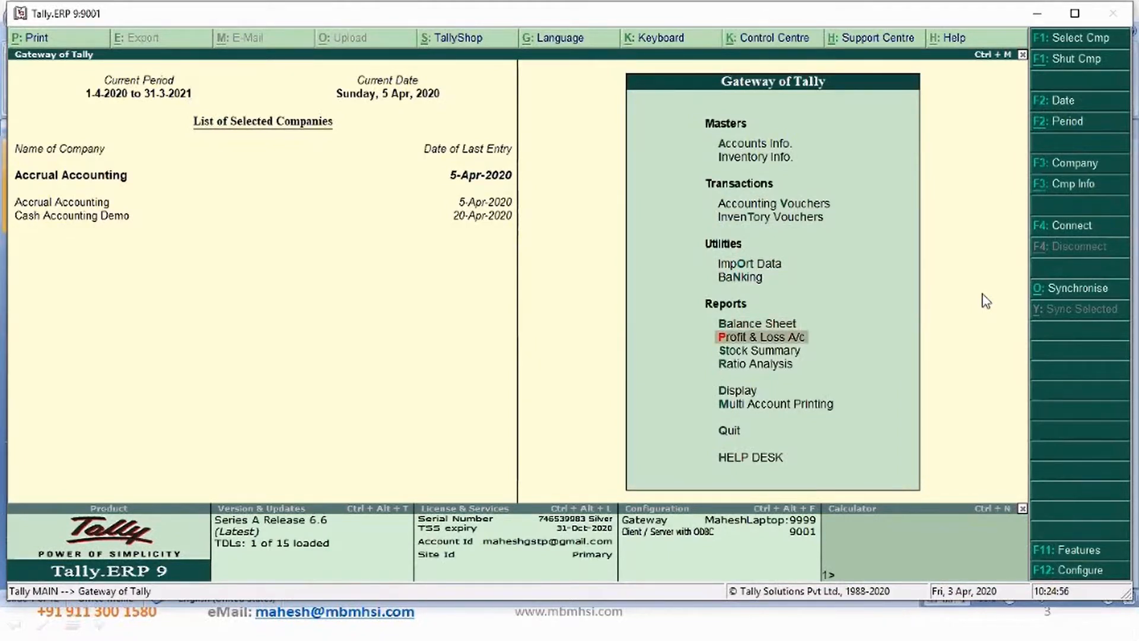
key(Return)
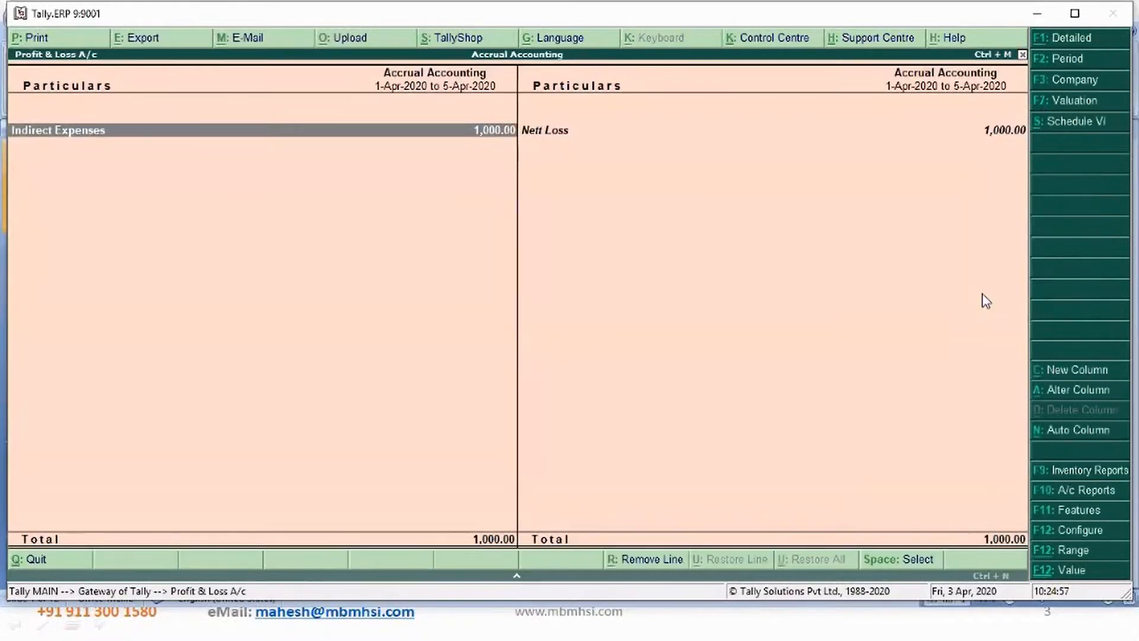
key(alt+F1)
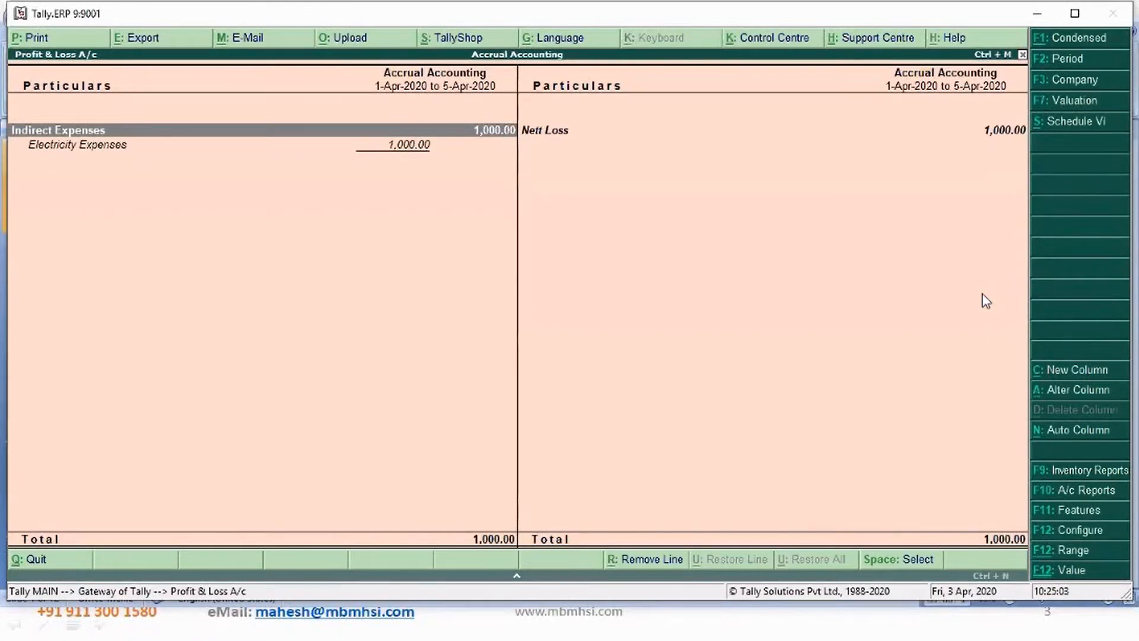
- Review the Accrual Accounting Profit & Loss lines, then return to the gateway
key(Down)
key(Right)
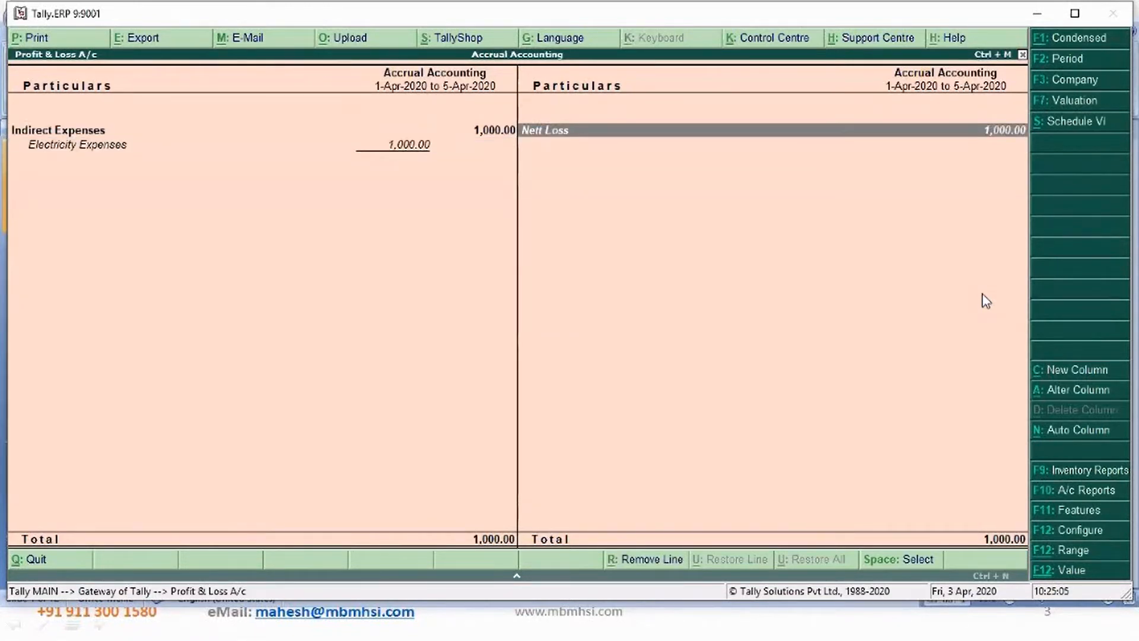
key(Left)
key(Down)
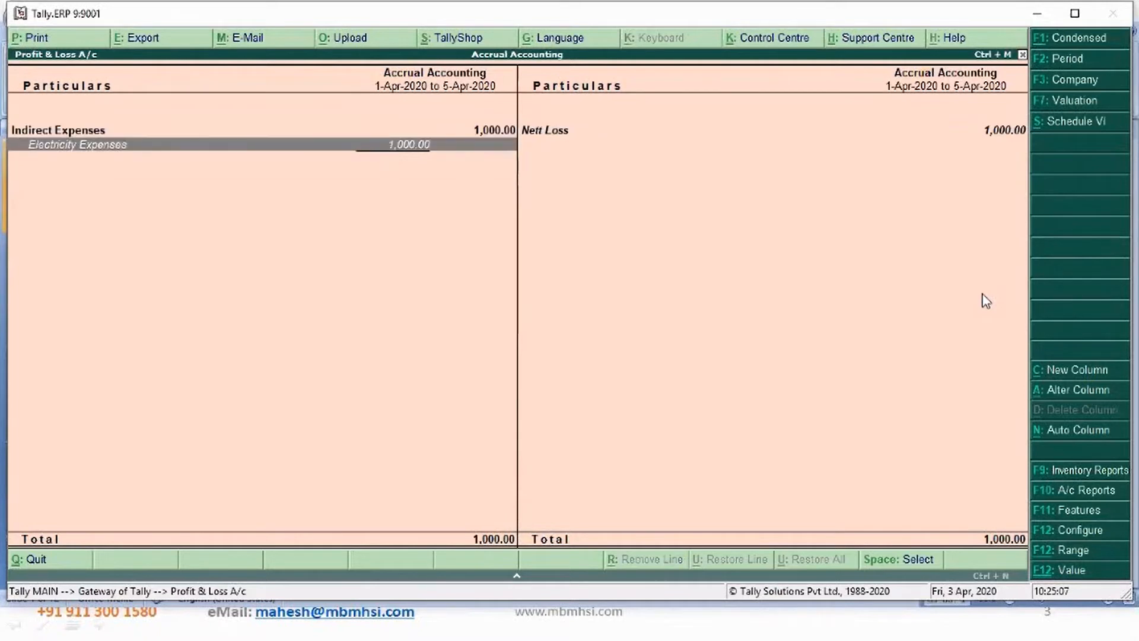
key(Right)
key(Left)
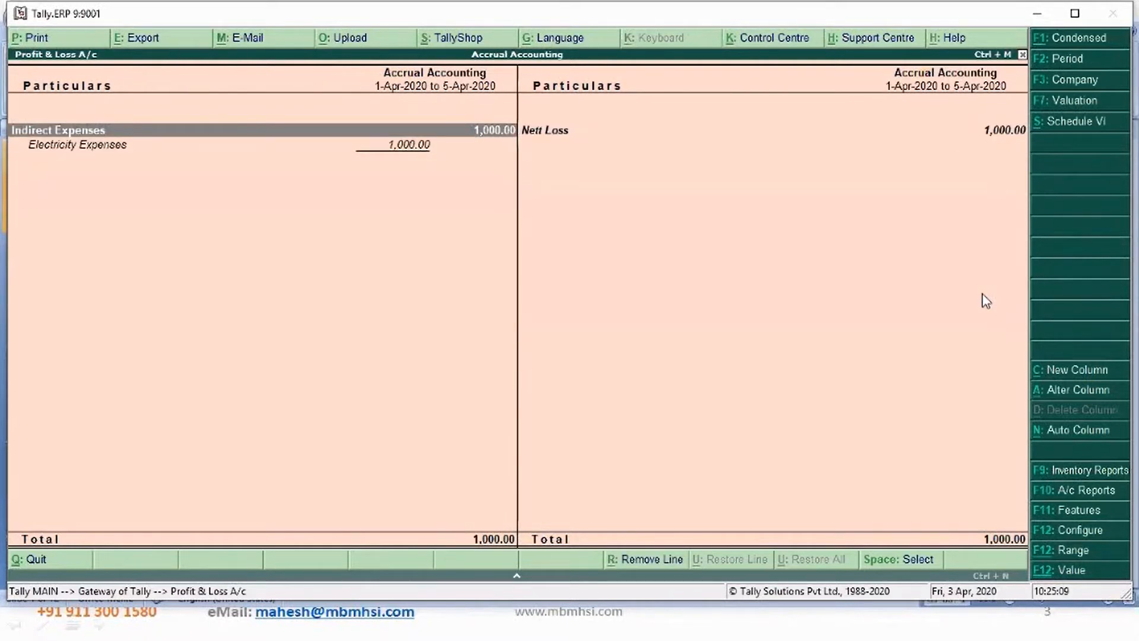
key(Down)
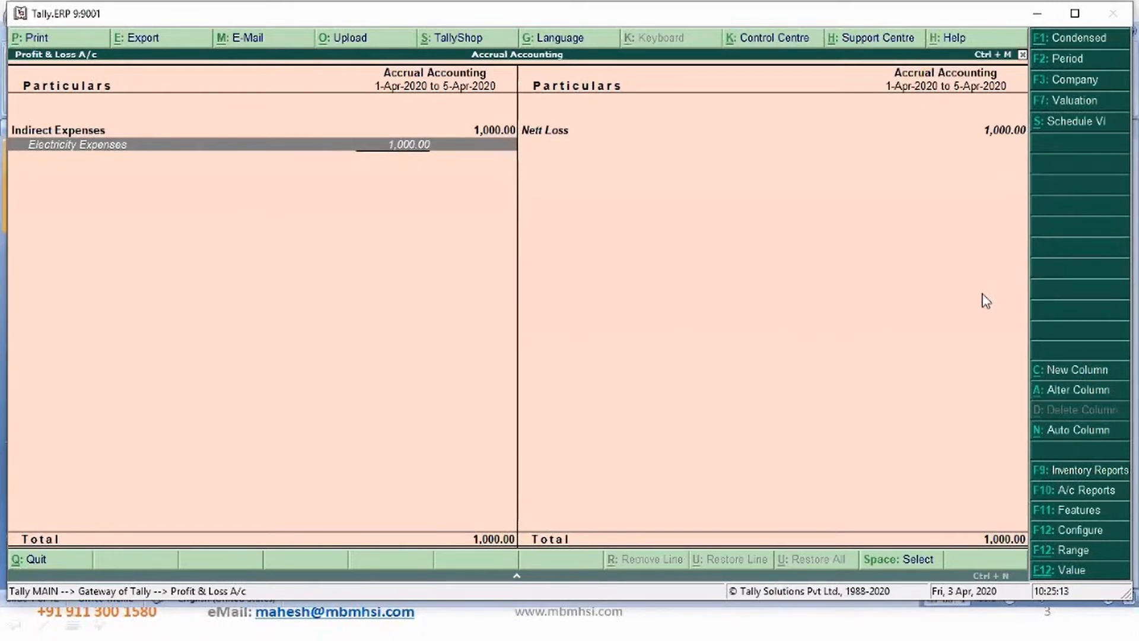
key(Escape)
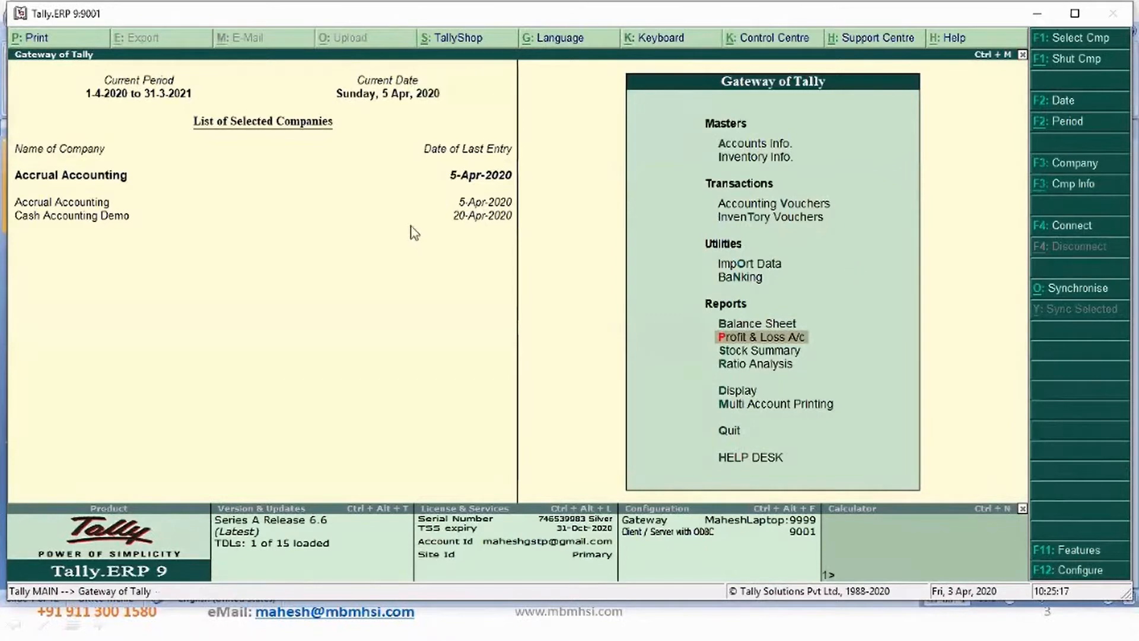
- Switch to Cash Accounting Demo and open its Profit & Loss account for 1-Apr to 5-Apr-2020
click(122, 221)
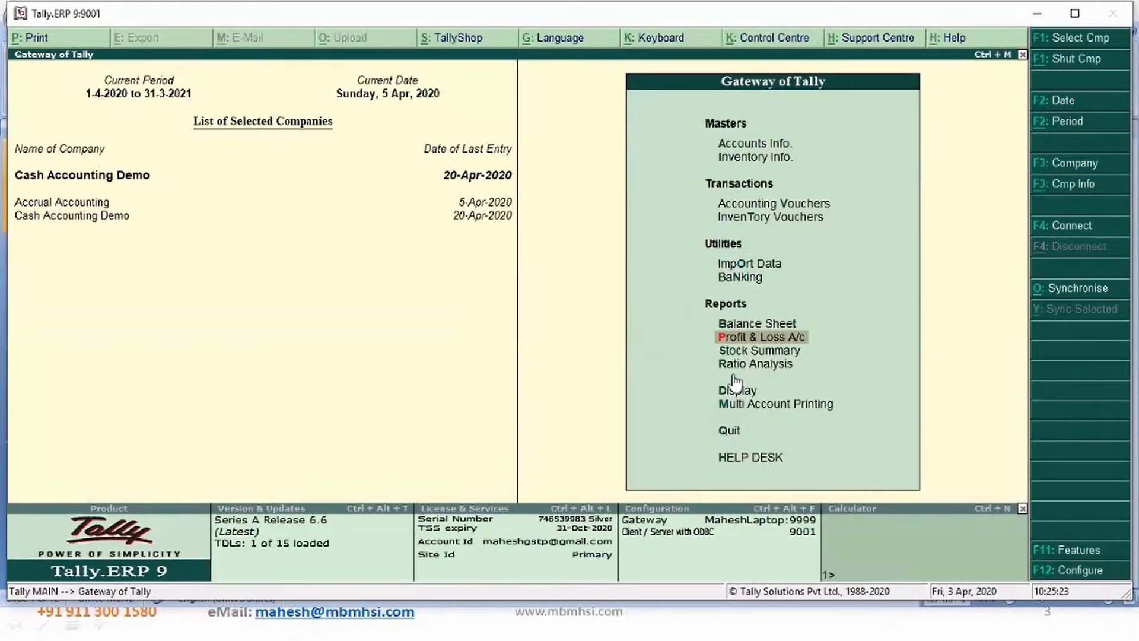
key(Return)
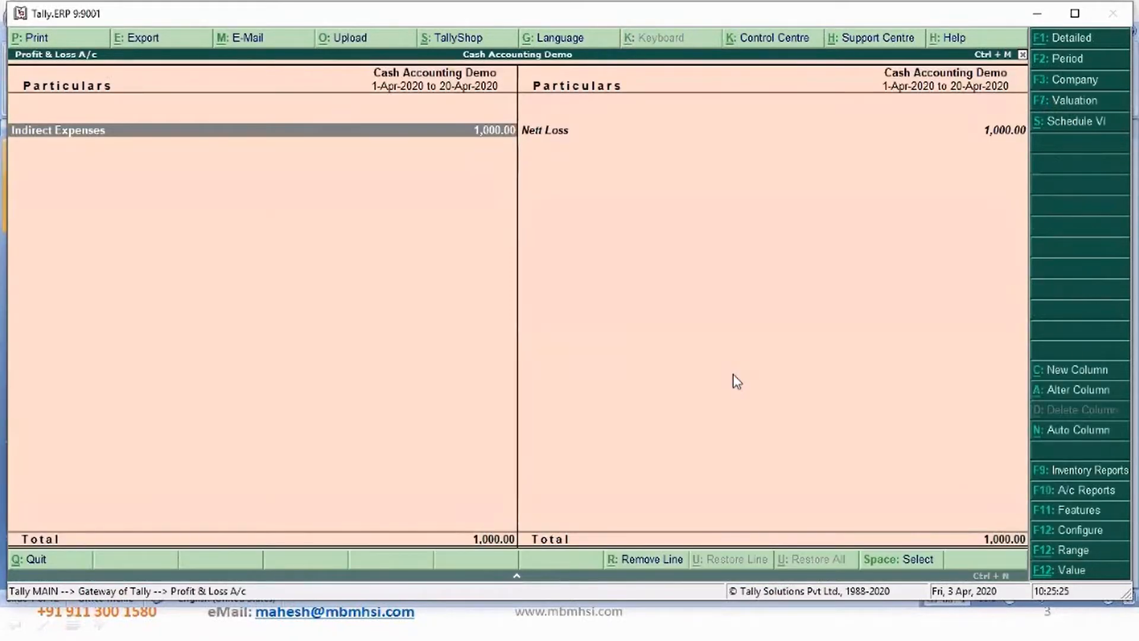
key(F2)
key(Return)
text(5-4)
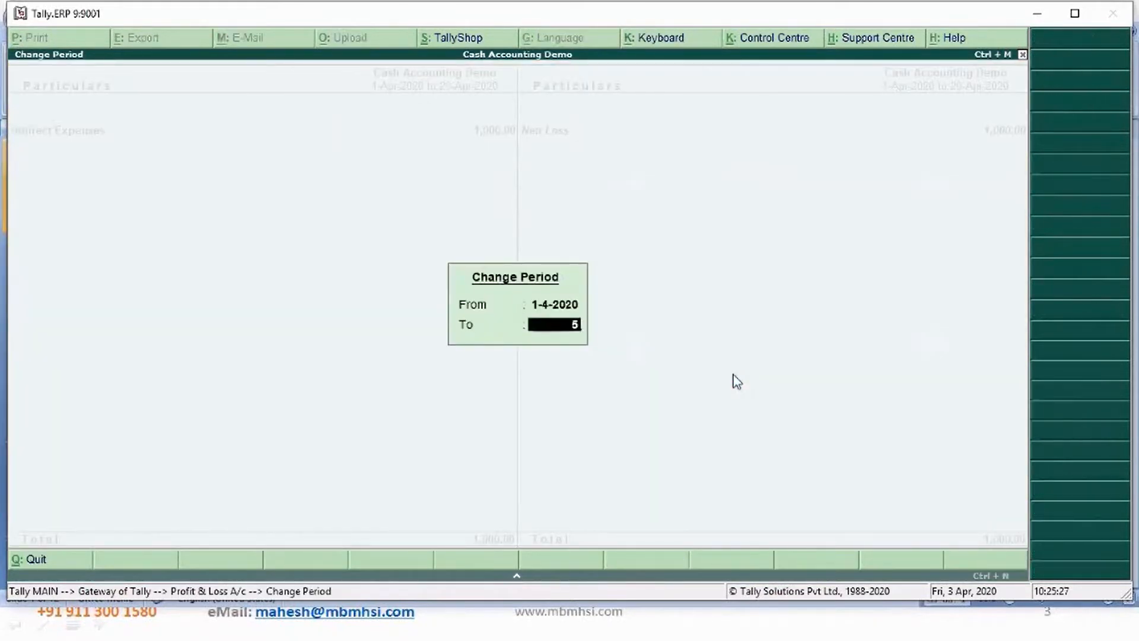
key(Return)
- Examine the Cash Accounting Demo Profit & Loss lines, then return to the gateway
key(Down)
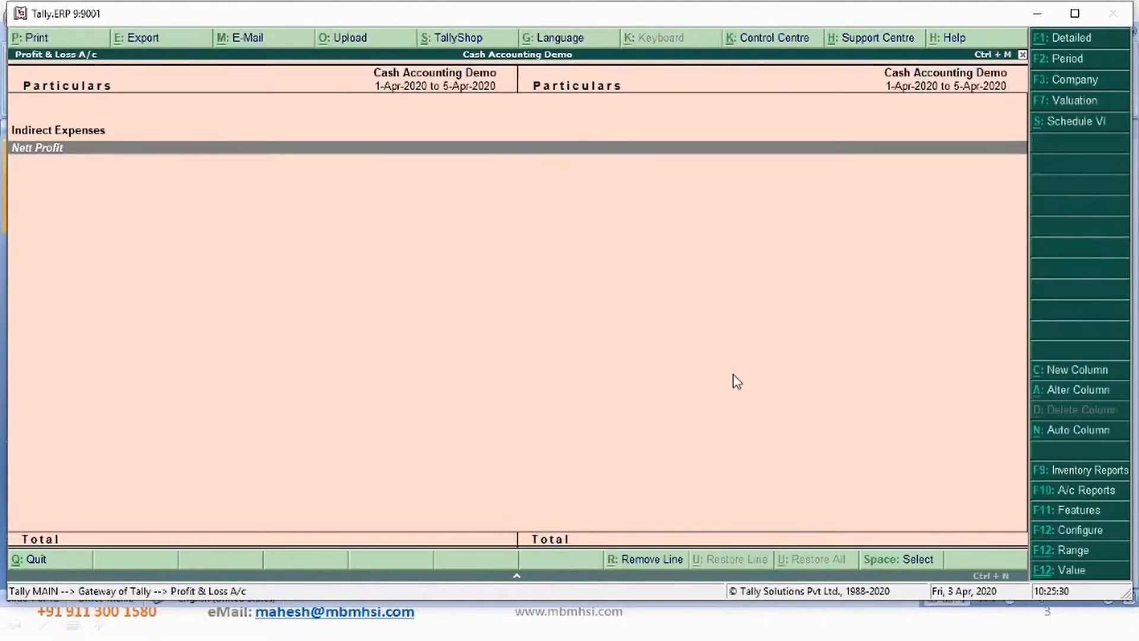
key(Up)
key(Down)
key(Up)
key(Down)
key(Up)
key(Down)
key(Up)
key(Down)
key(Up)
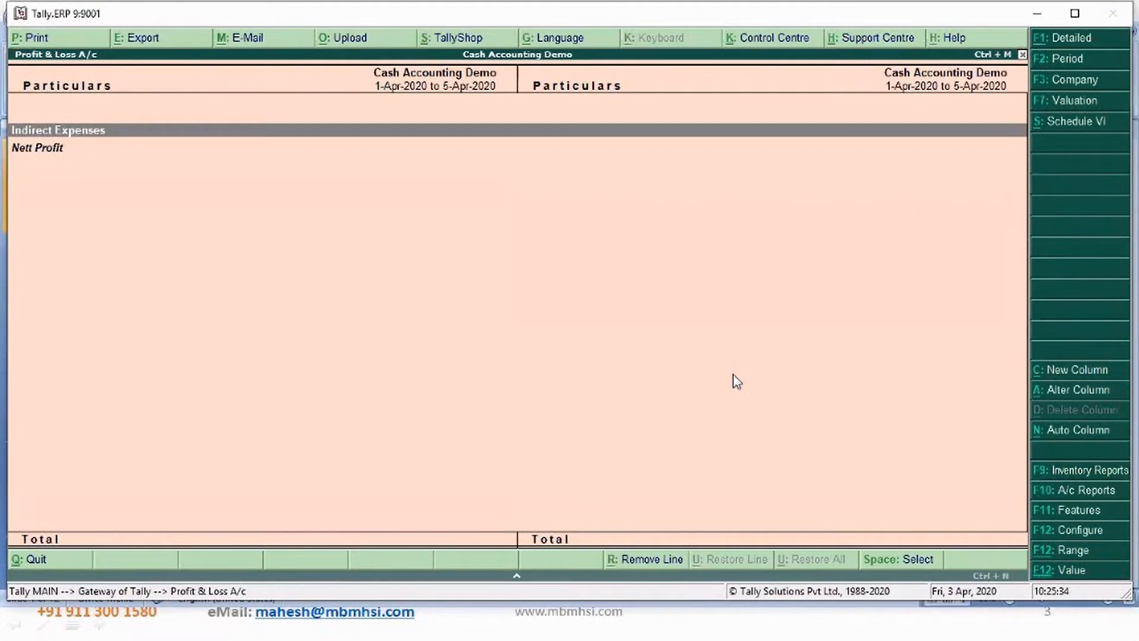
key(Down)
key(Up)
key(Escape)
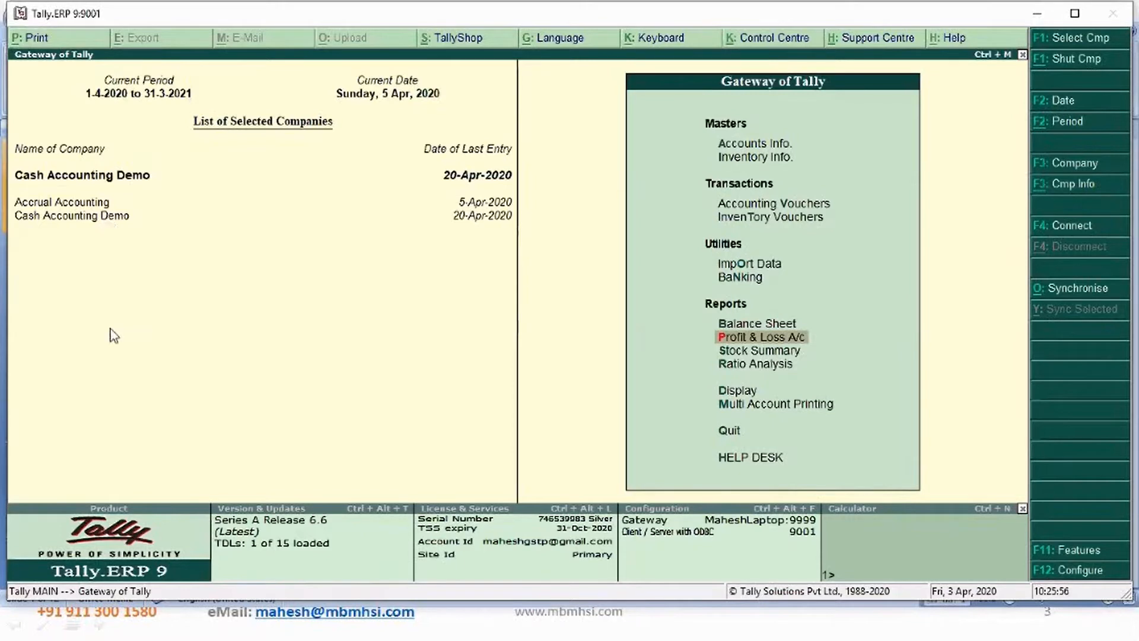
- Reopen the Cash Accounting Demo Profit & Loss account and set its period to end on 5-Apr-2020
key(Return)
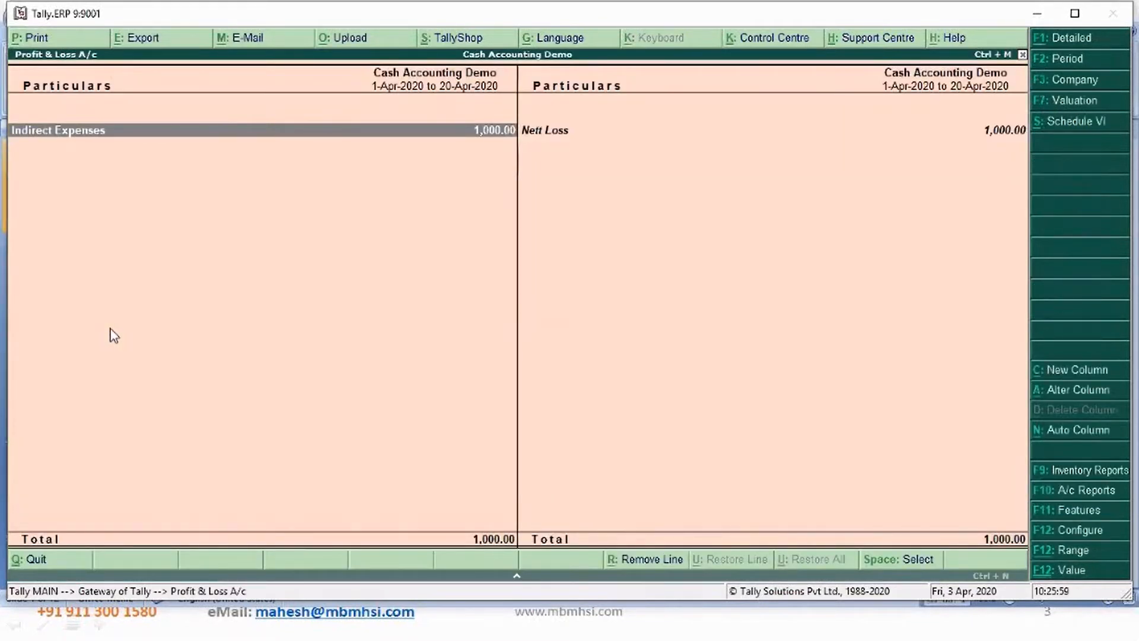
key(F2)
key(Return)
text(5 4)
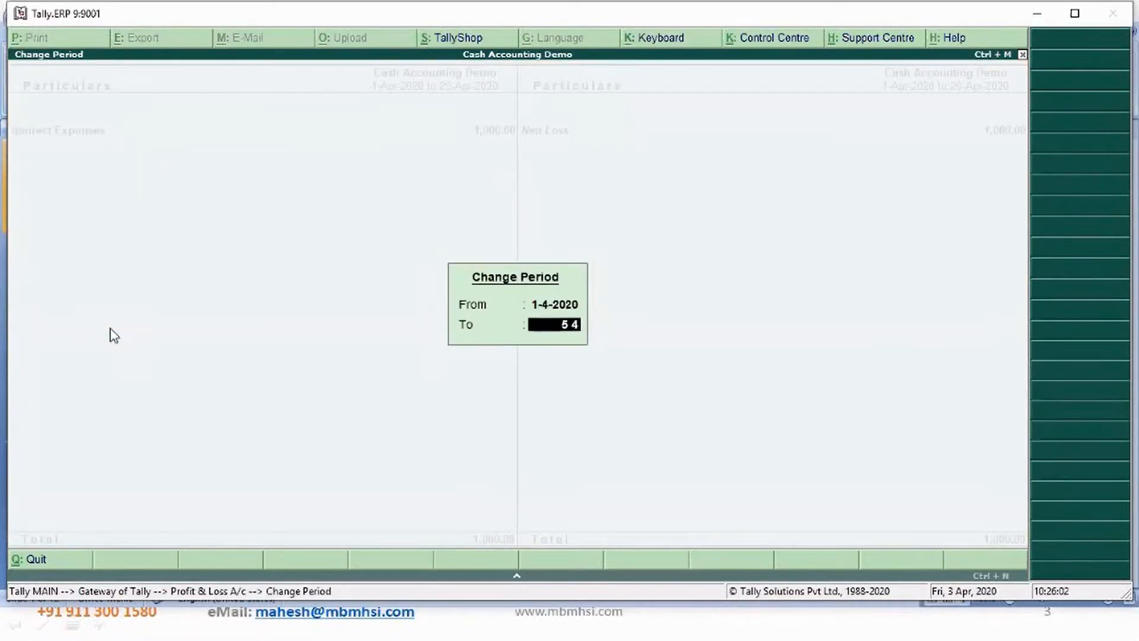
key(Return)
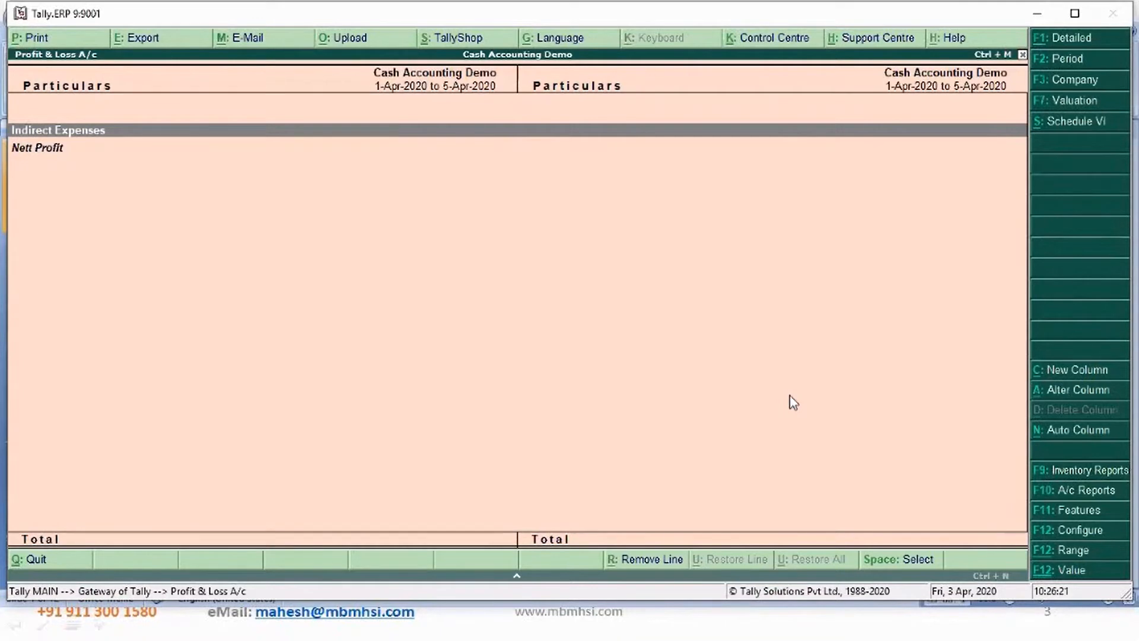
- Add an Accrual Accounting comparison column for 1-4-2020 to 5-4-2020 and switch the report to detailed view
key(alt+c)
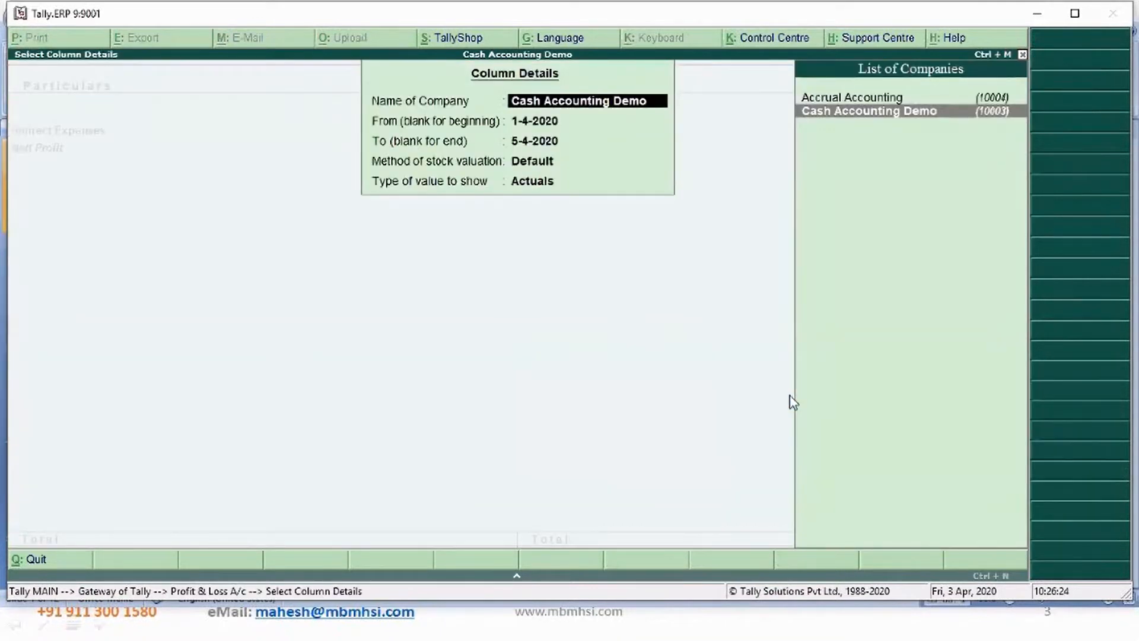
key(Up)
key(Return)
key(Return)
key(Return)
key(Return)
key(Return)
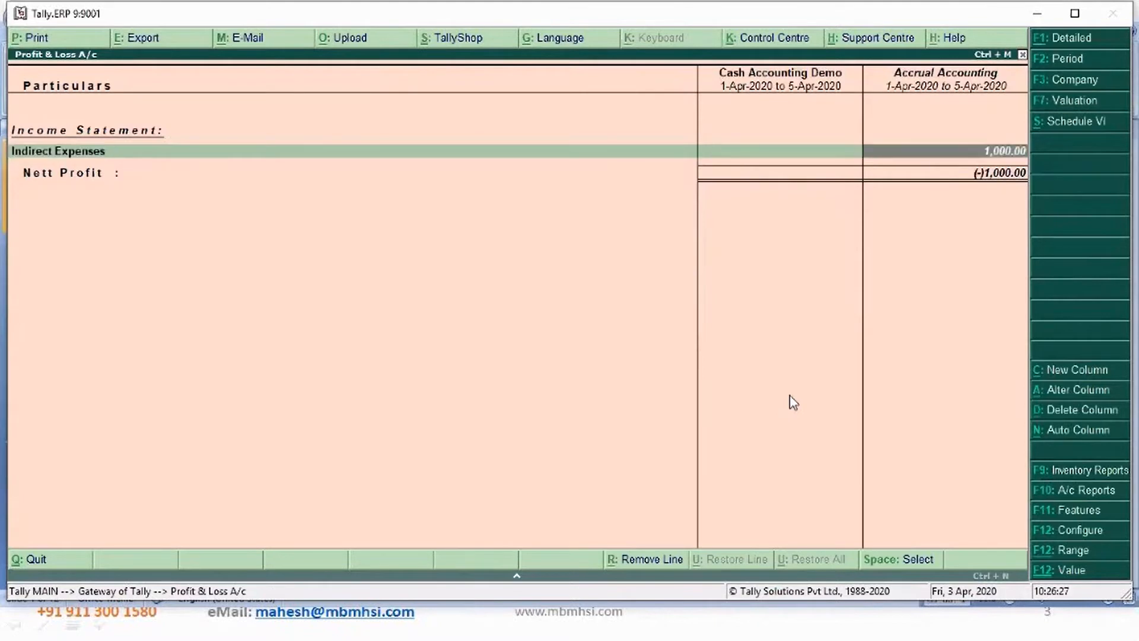
key(Right)
key(Left)
key(alt+F1)
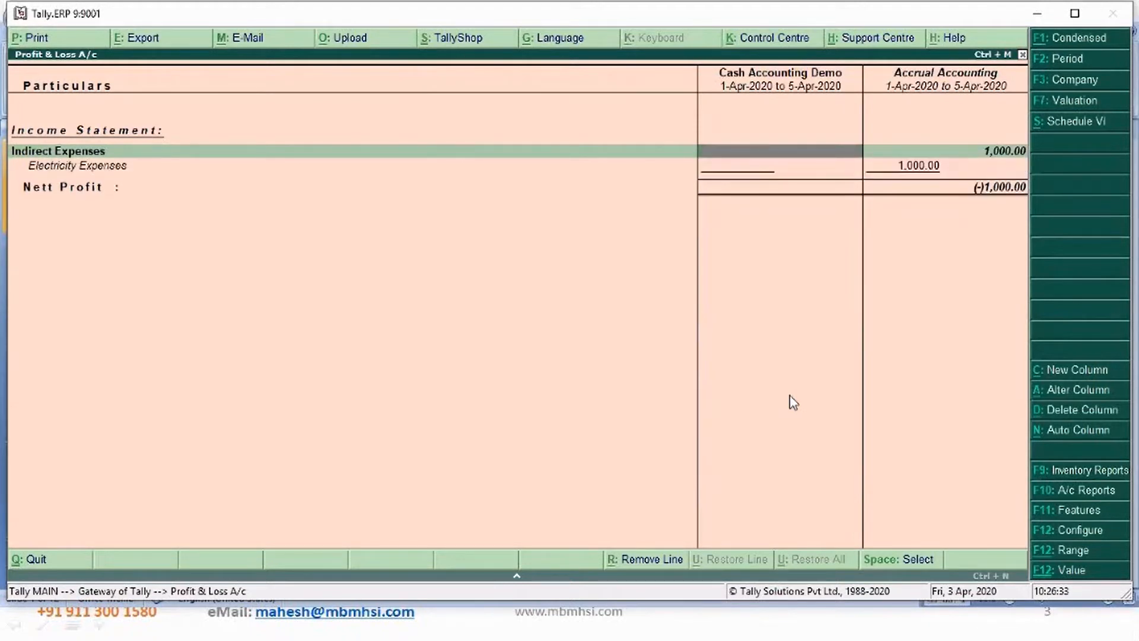
- Compare the Electricity Expenses lines across both company columns, then return to the gateway
key(Down)
key(Right)
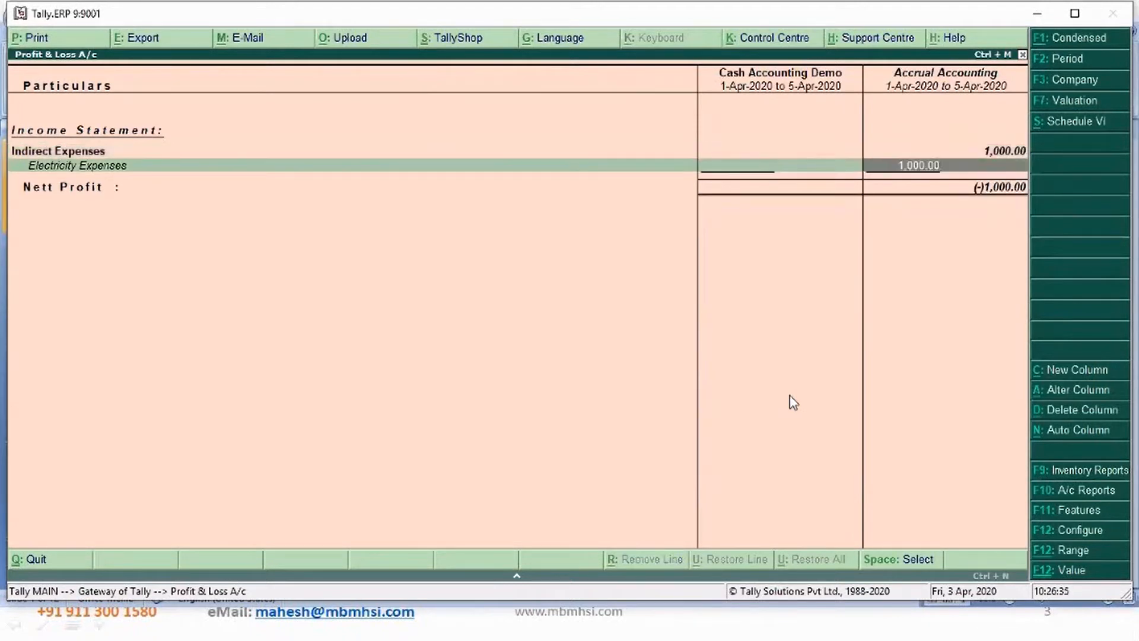
key(Up)
key(Down)
key(Left)
key(Left)
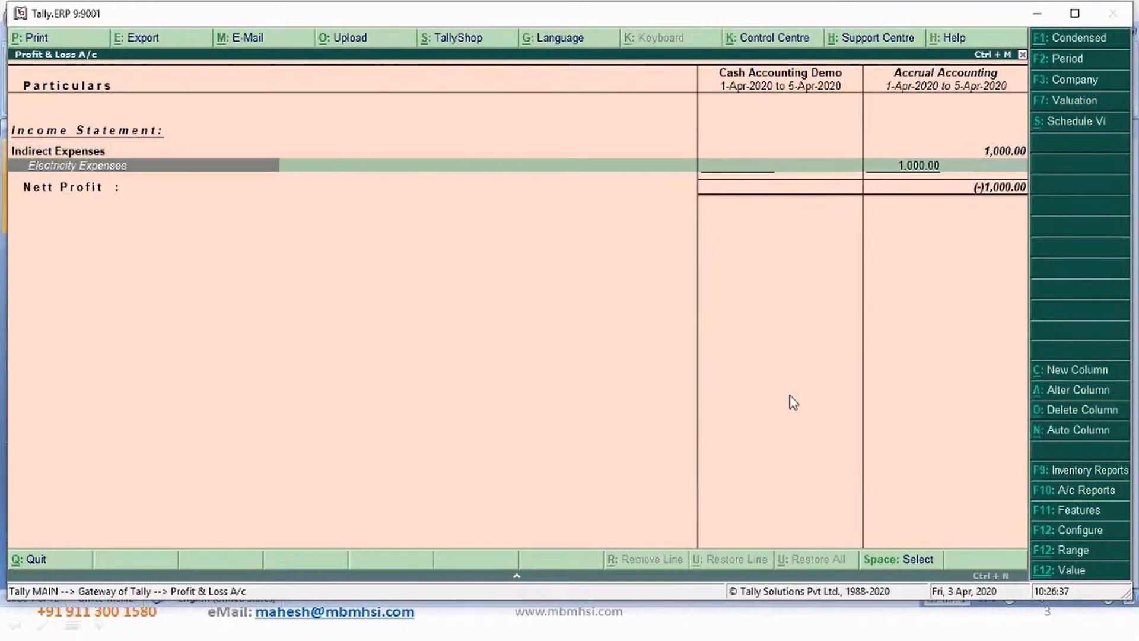
key(Right)
key(Right)
key(Up)
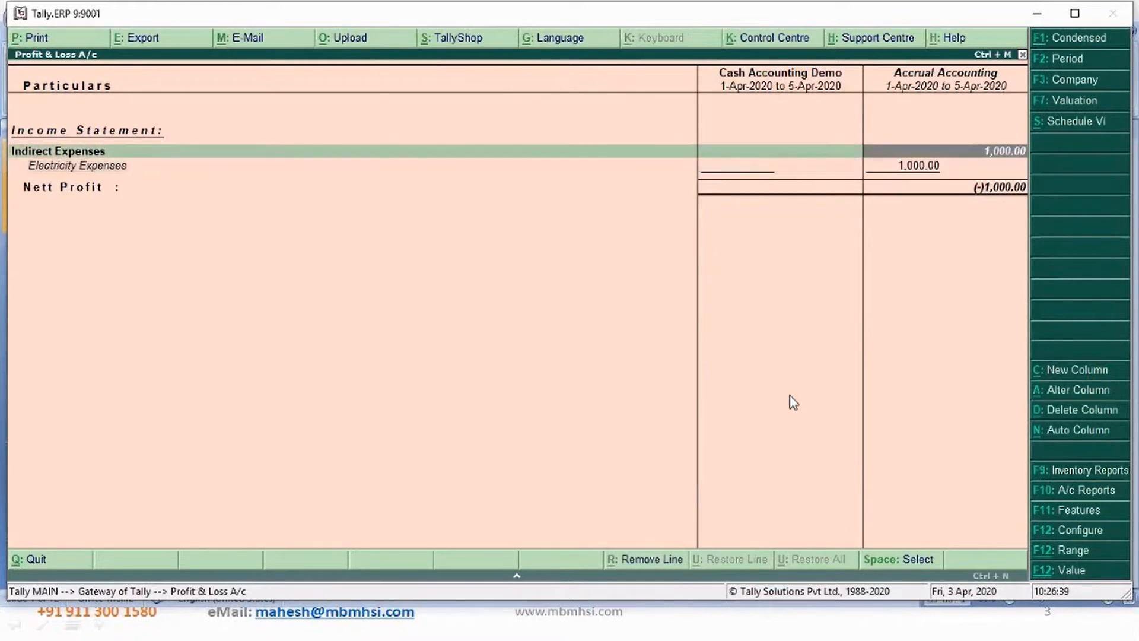
key(Left)
key(Left)
key(Down)
key(Right)
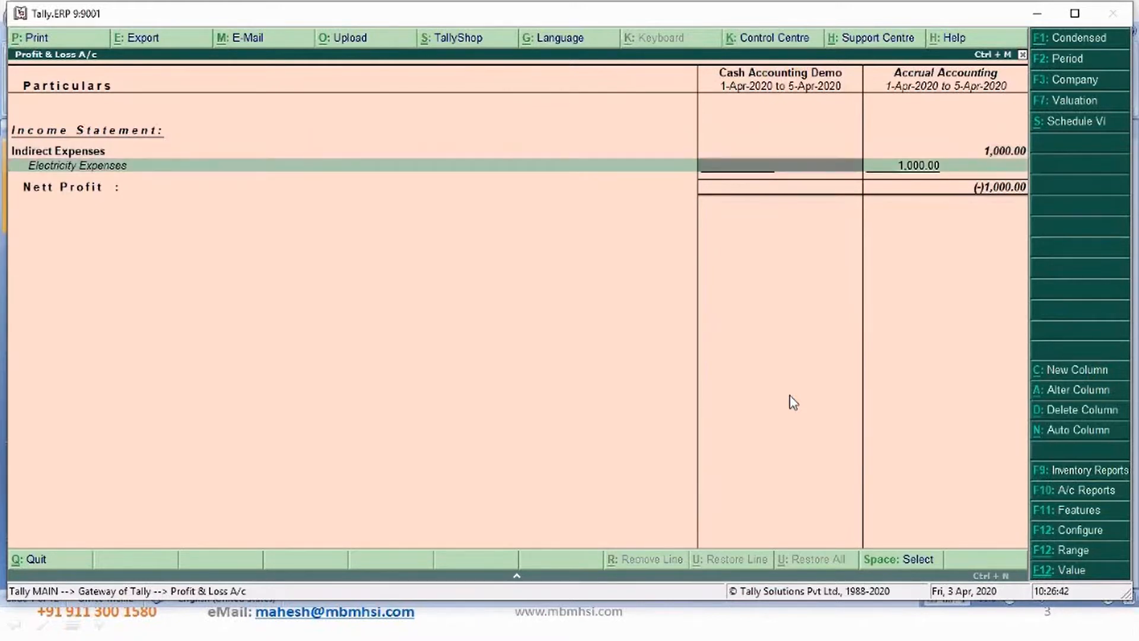
key(Up)
key(Right)
key(Down)
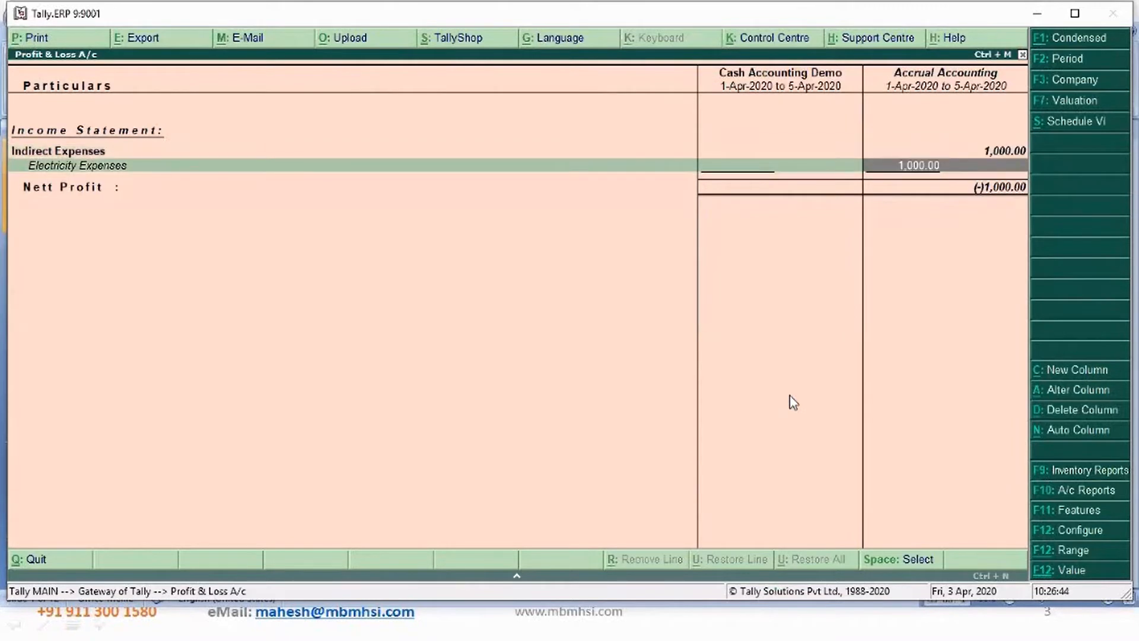
key(Escape)
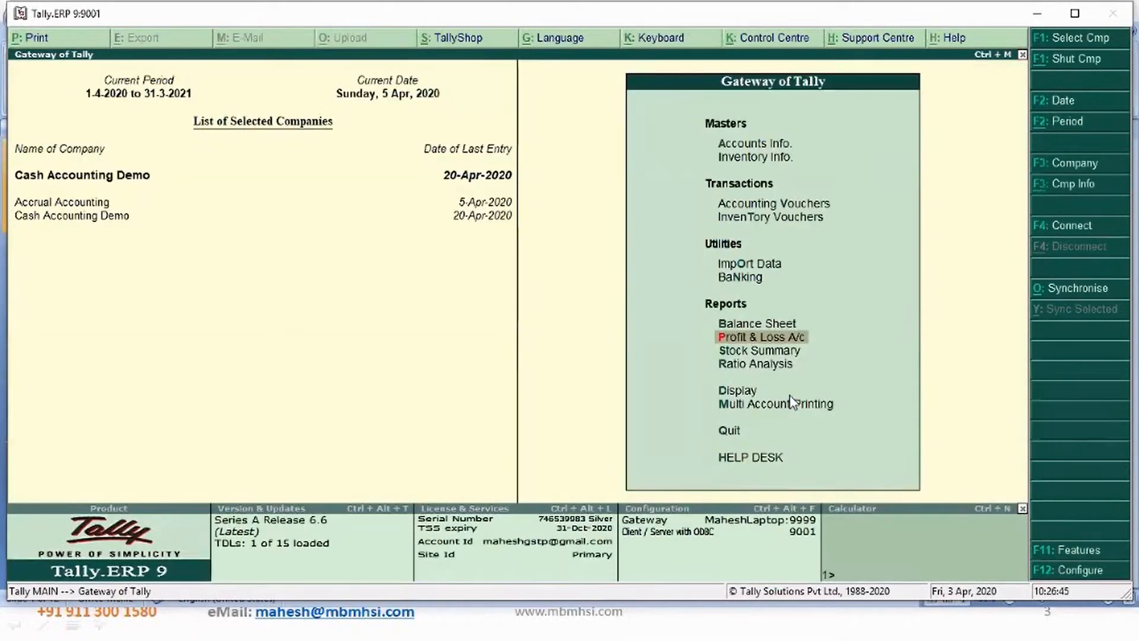
- Open the Cash Accounting Demo Balance Sheet as at 5-Apr-2020
key(Up)
key(Return)
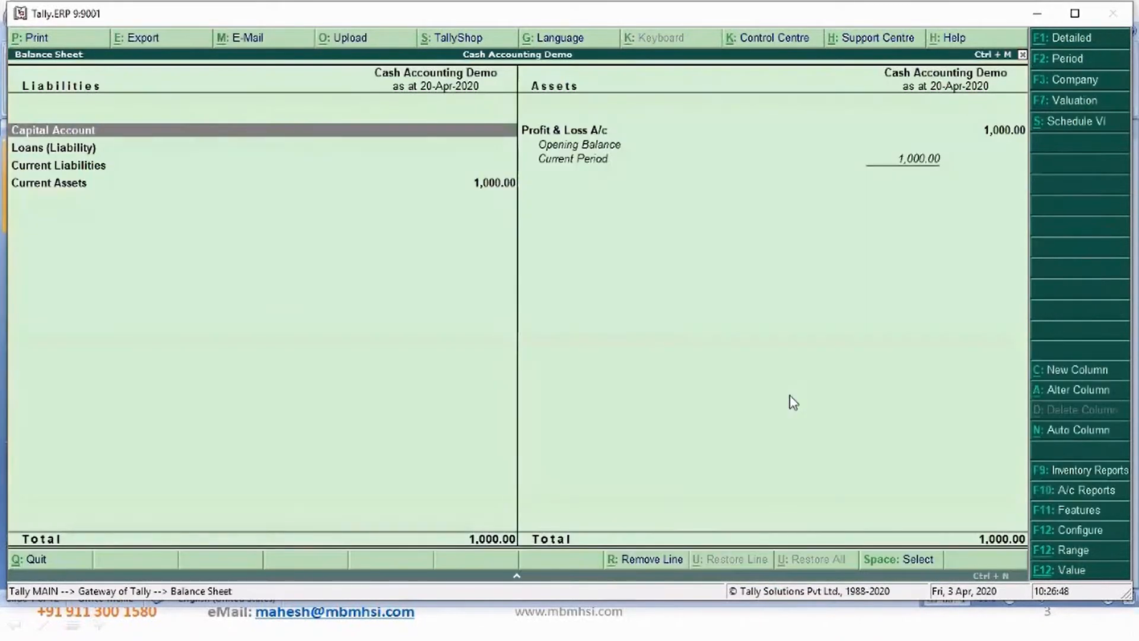
key(F2)
key(Return)
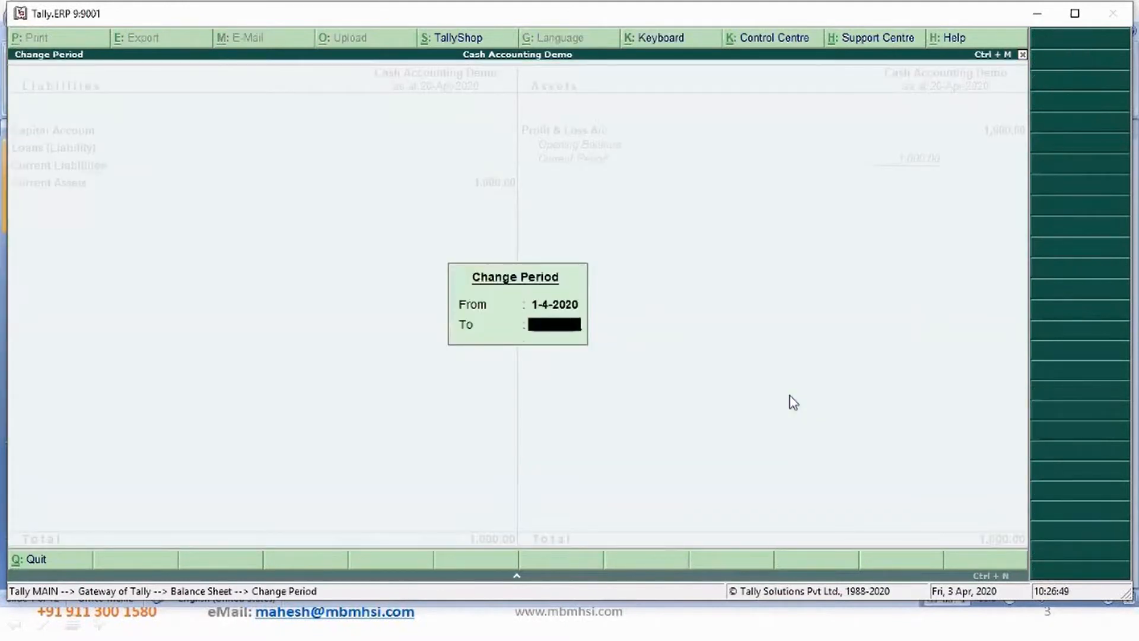
text(5)
key(Return)
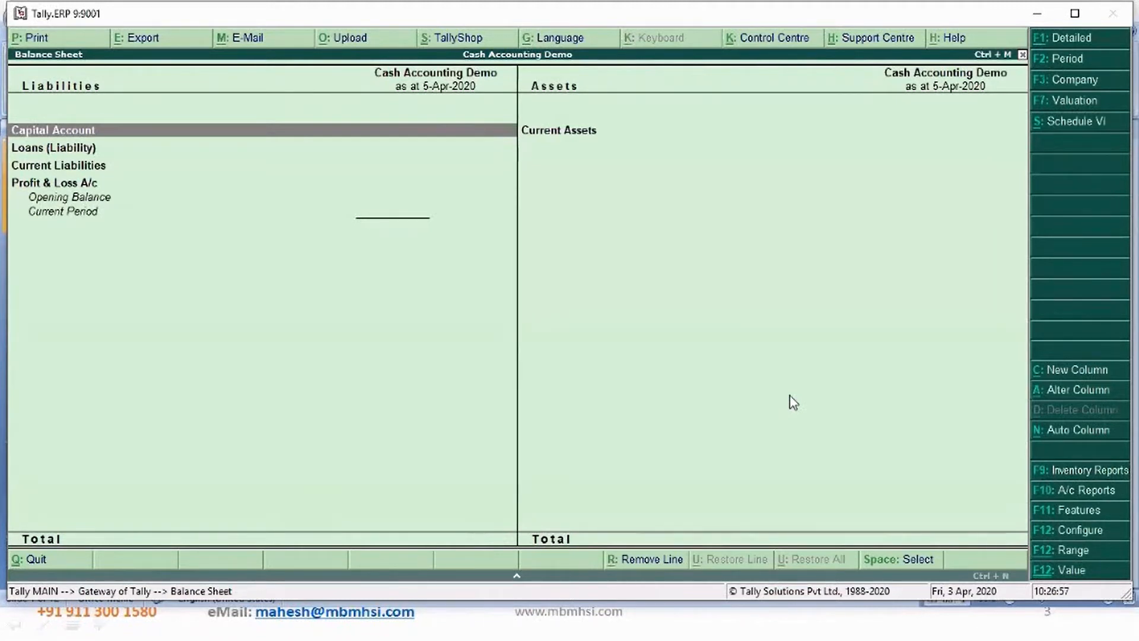
- Add an Accrual Accounting comparison column to the Balance Sheet for 1-4-2020 to 5-4-2020
key(alt+c)
key(Up)
key(Return)
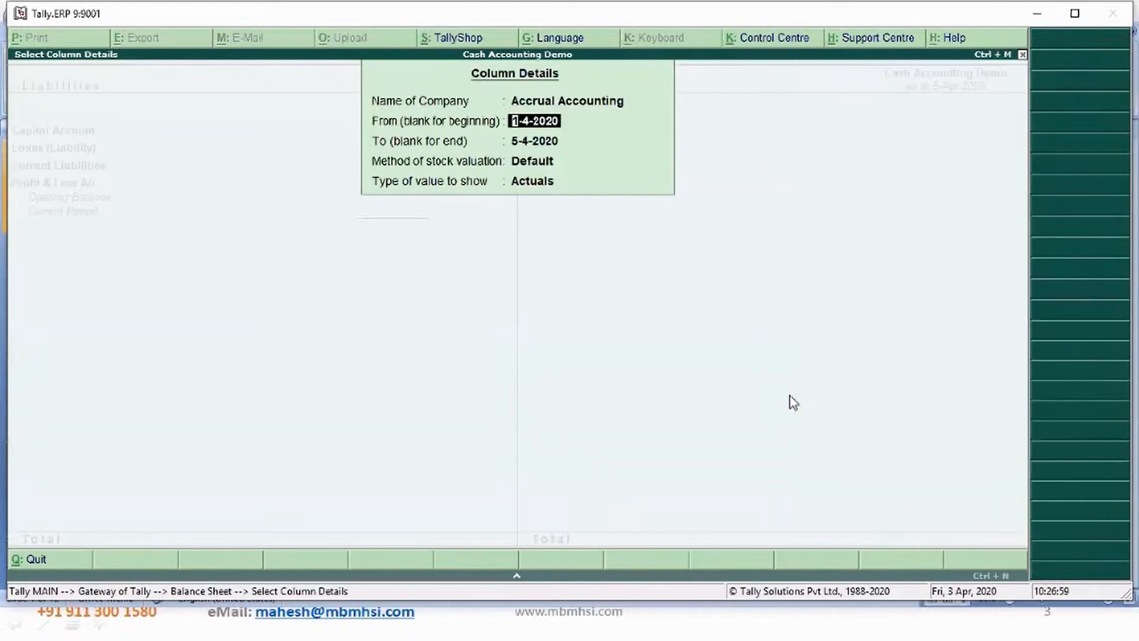
key(ctrl+a)
key(Down)
key(Down)
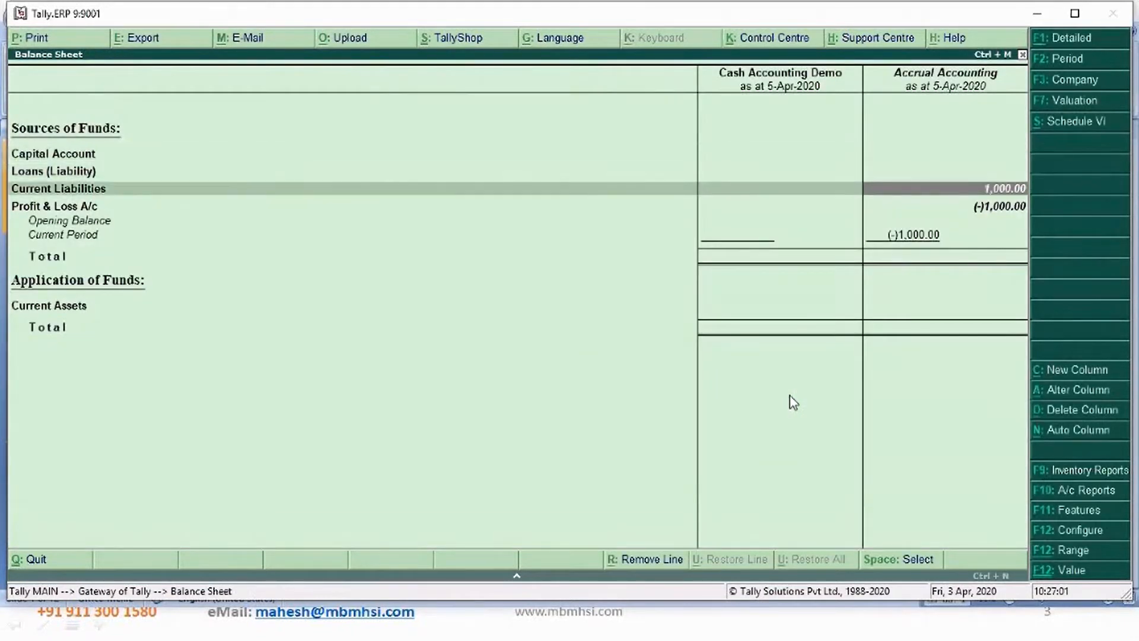
- Drill into Current Liabilities down to the Sundry Creditors group summary, then return to the gateway
key(shift+Return)
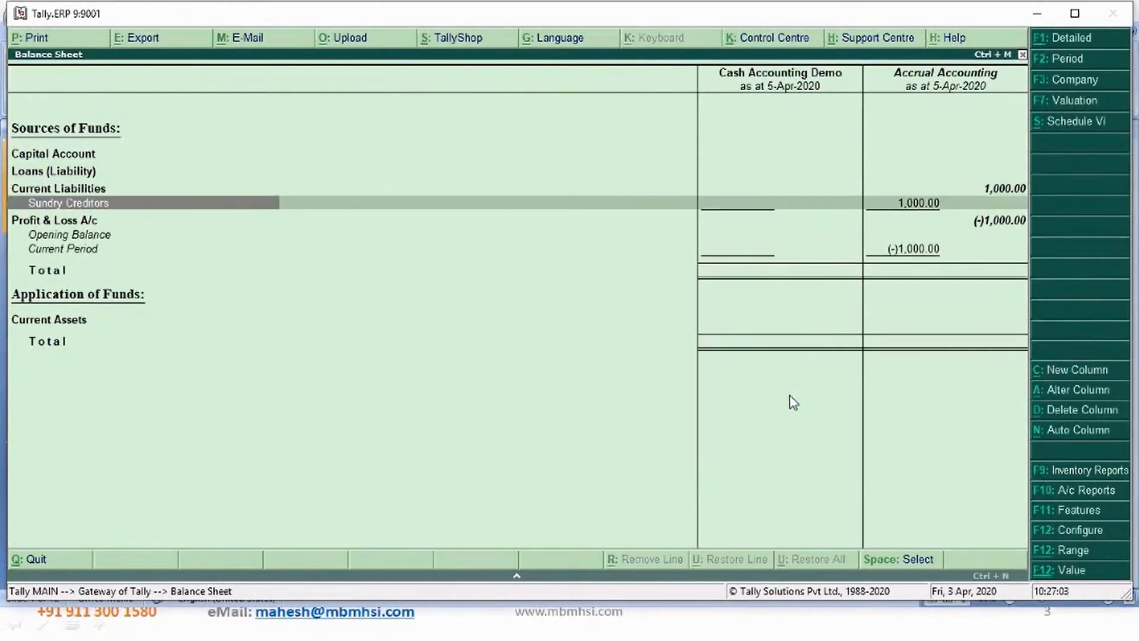
key(Down)
key(Return)
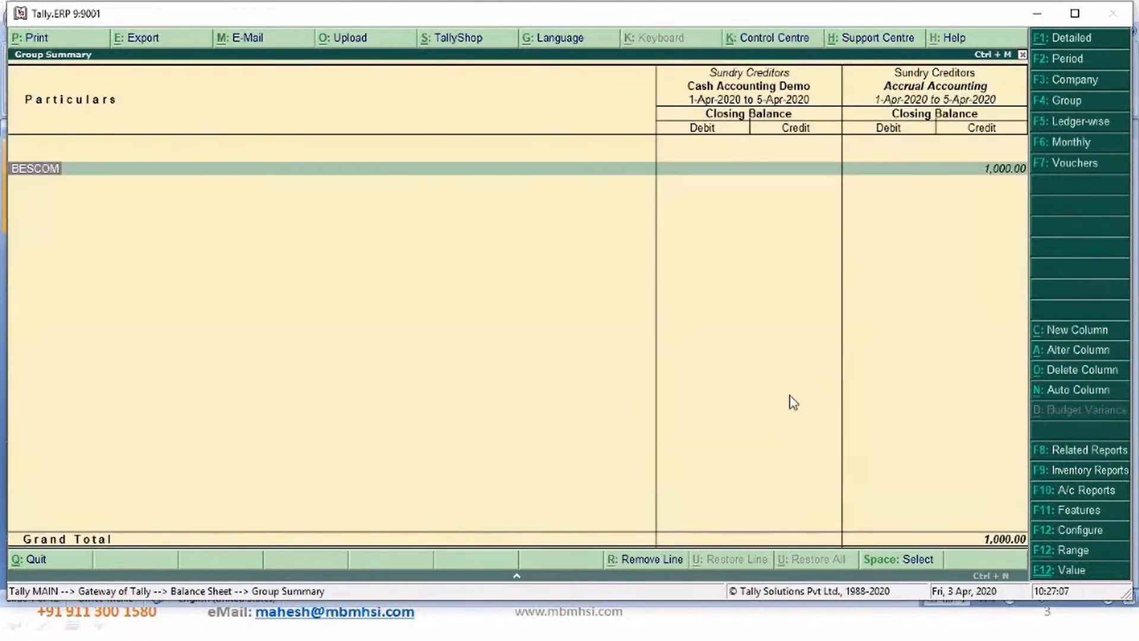
key(Escape)
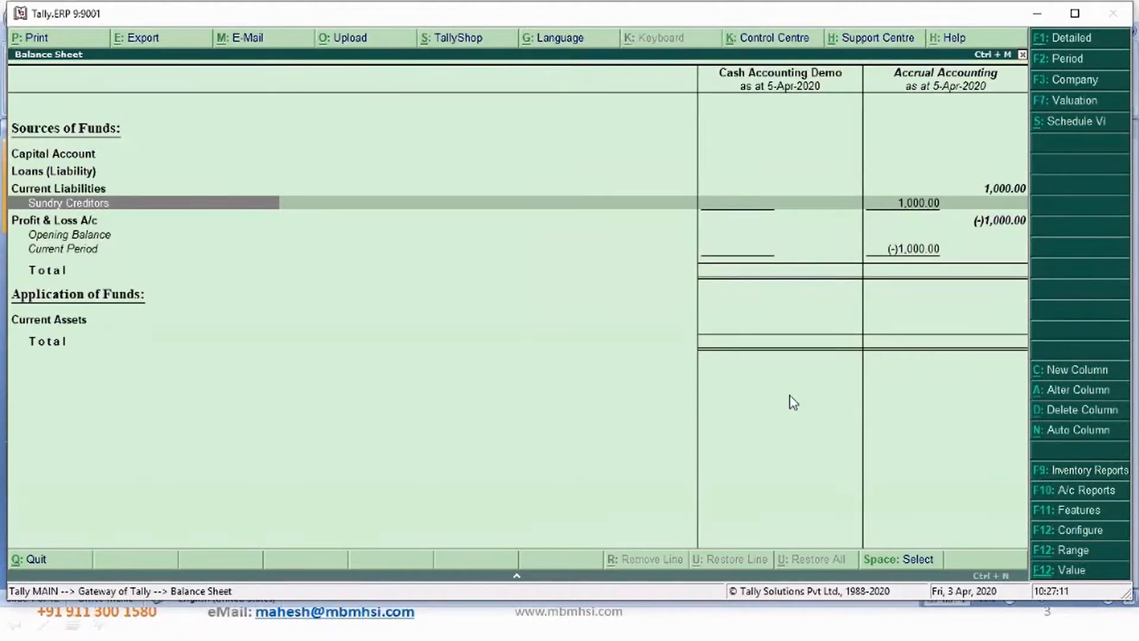
key(Escape)
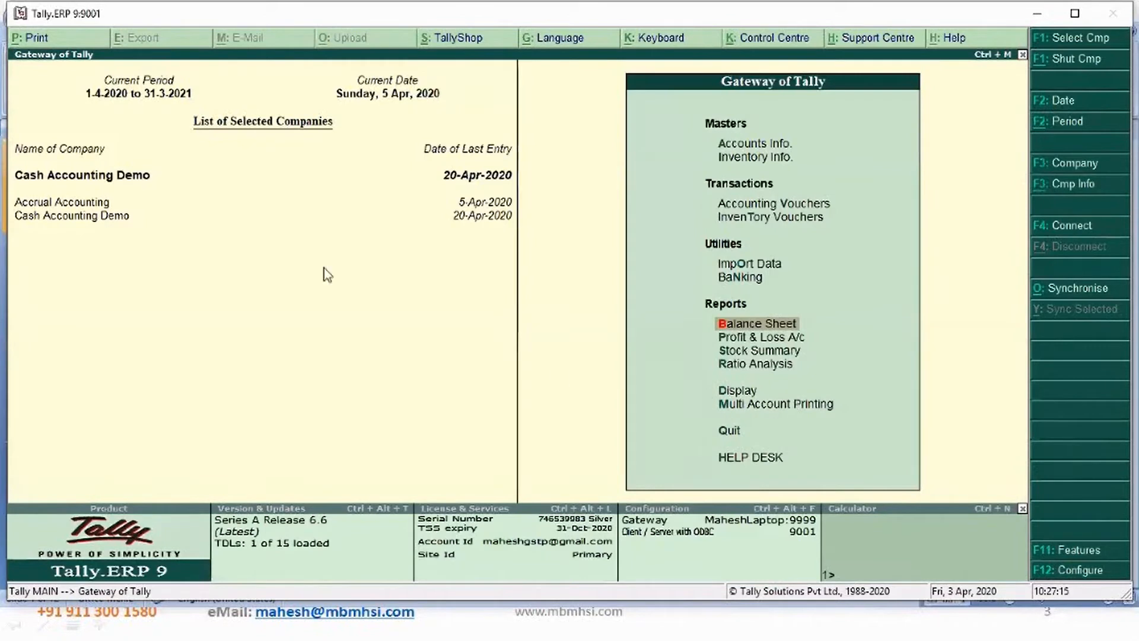
- Switch to the Accrual Accounting company and open accounting voucher creation
click(107, 204)
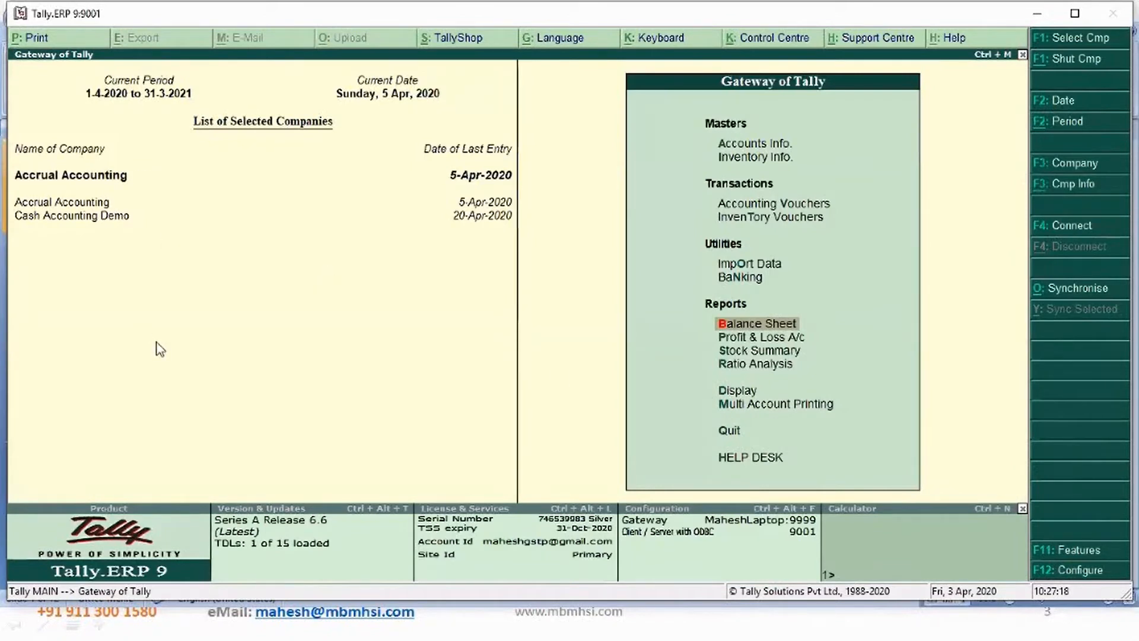
key(Up)
key(Up)
key(Up)
key(Up)
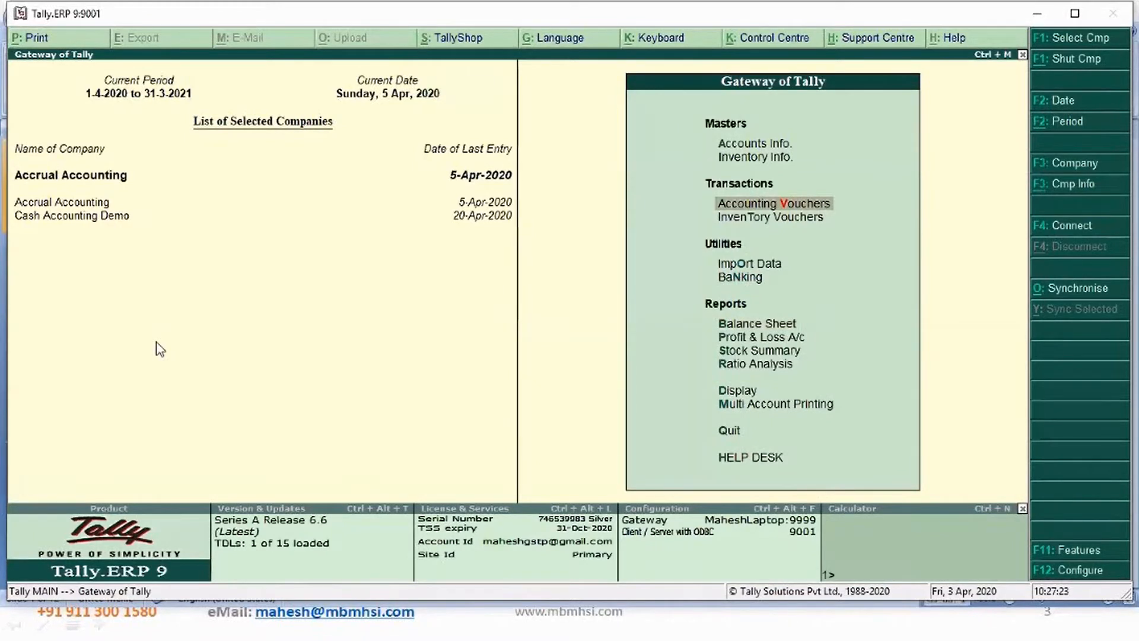
key(Return)
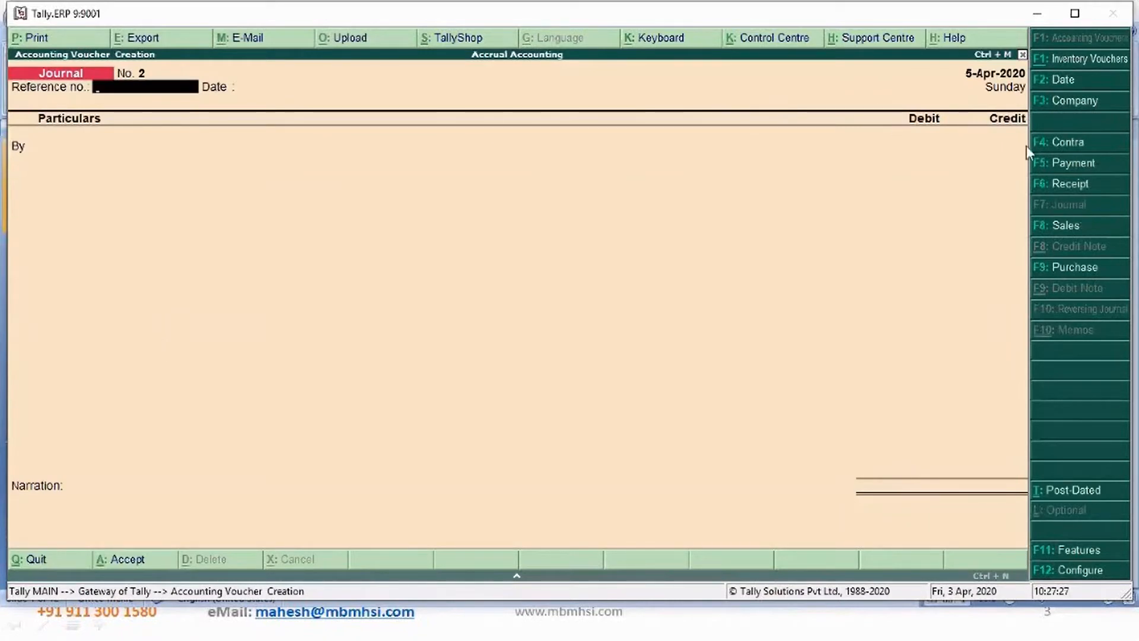
- Switch to a Payment voucher and set its date to 20-Apr-2020
key(Return)
click(1077, 168)
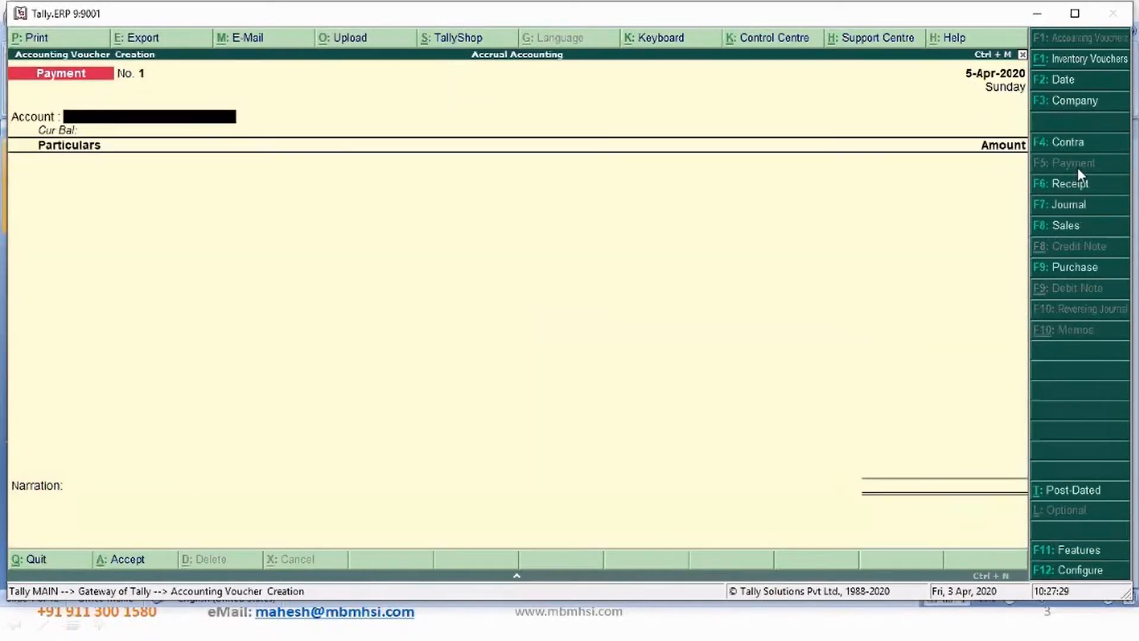
key(F2)
text(20)
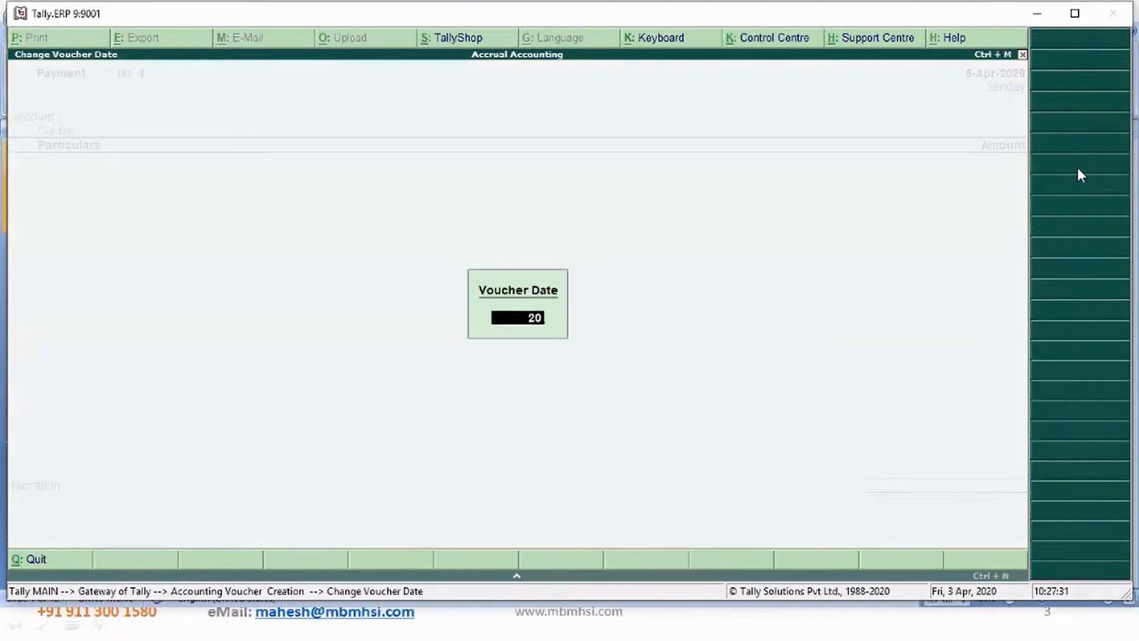
key(Return)
- Record a payment of 1,000 from the Cash account to BESCOM
text(c)
key(Return)
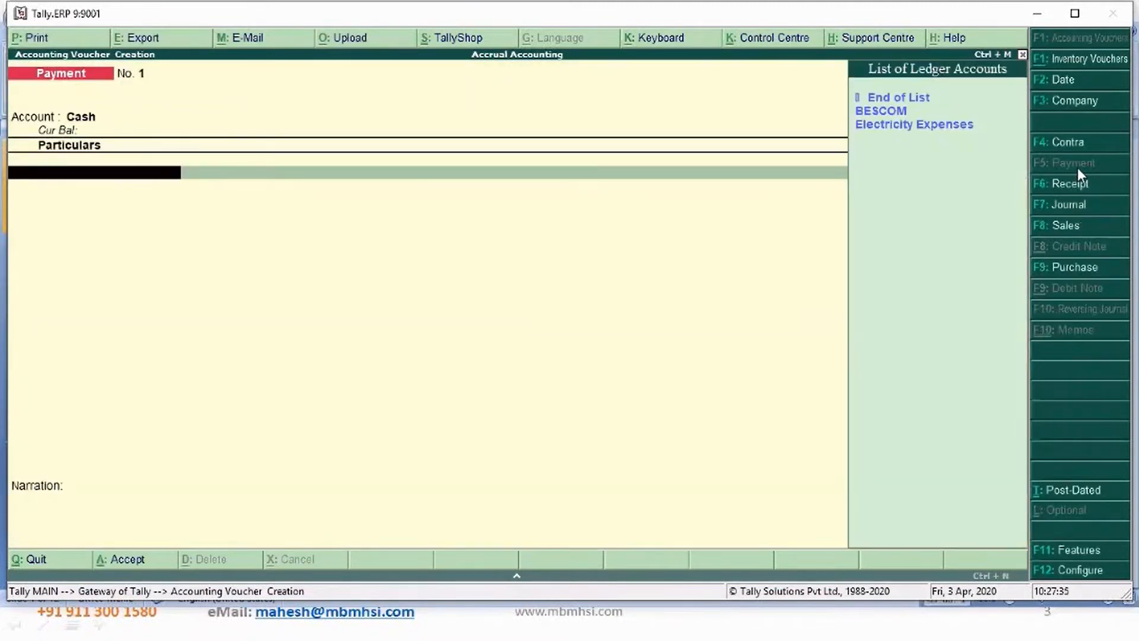
key(Down)
key(Return)
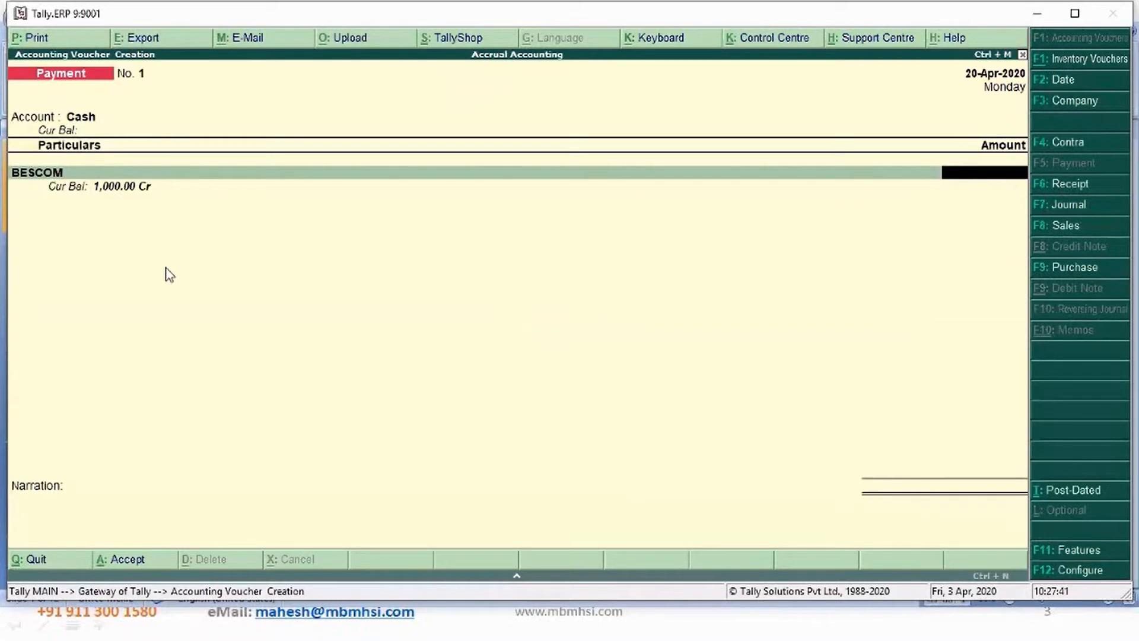
text(1000)
key(Return)
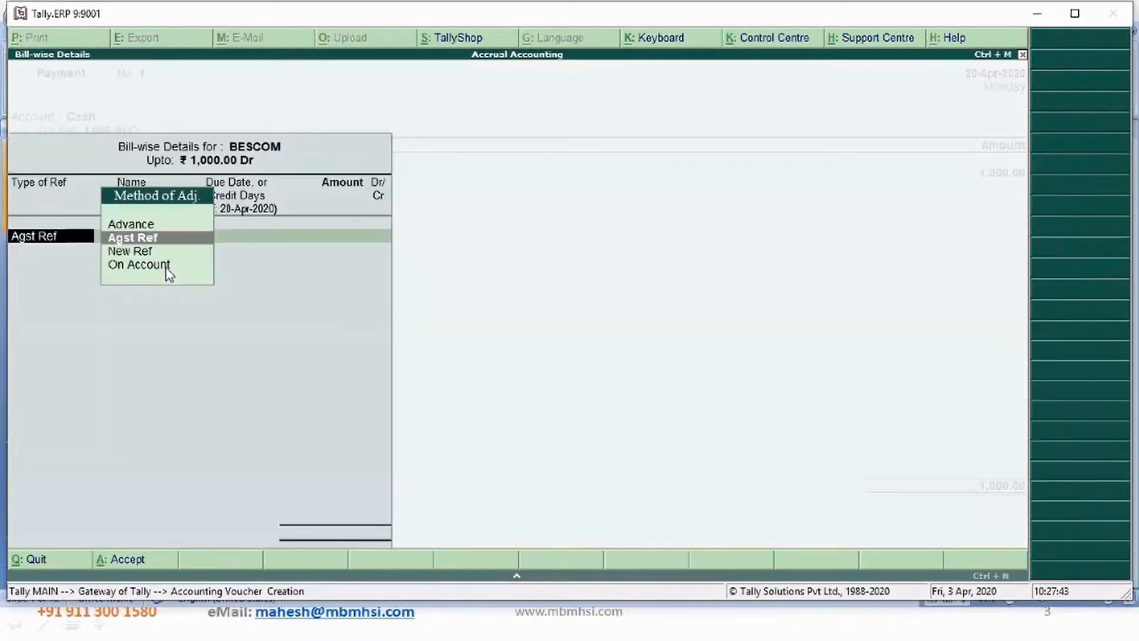
- Adjust the payment against the pending BESCOM bill in the bill-wise details
key(Return)
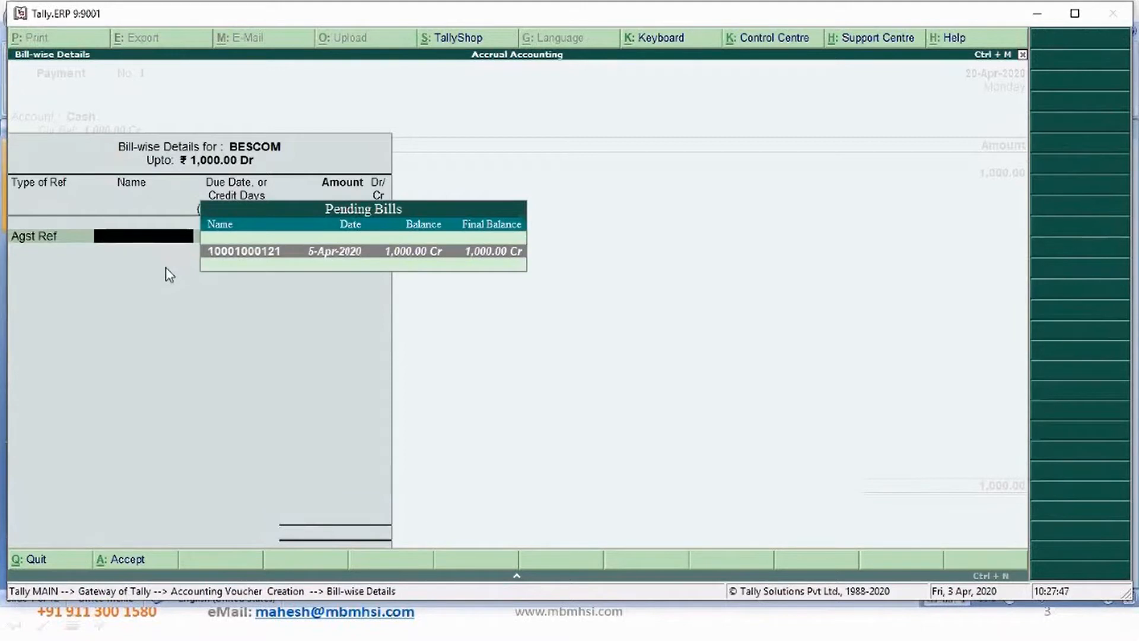
key(Return)
- Enter the narration "Being electricity bill payments made" and accept the payment voucher
key(Return)
key(Return)
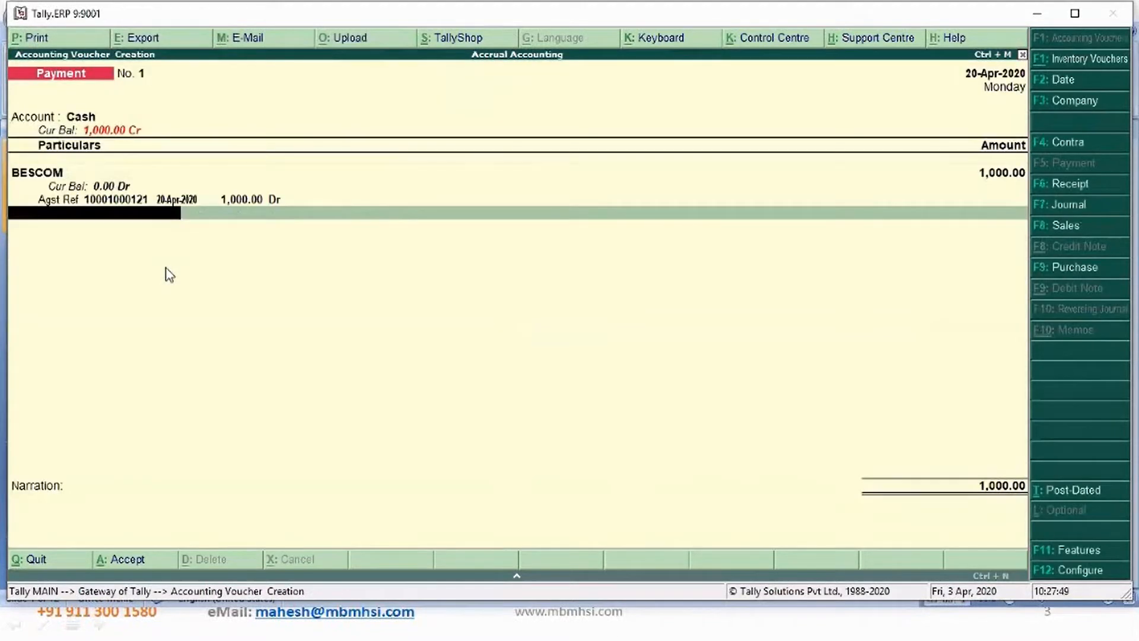
key(Return)
text(Being)
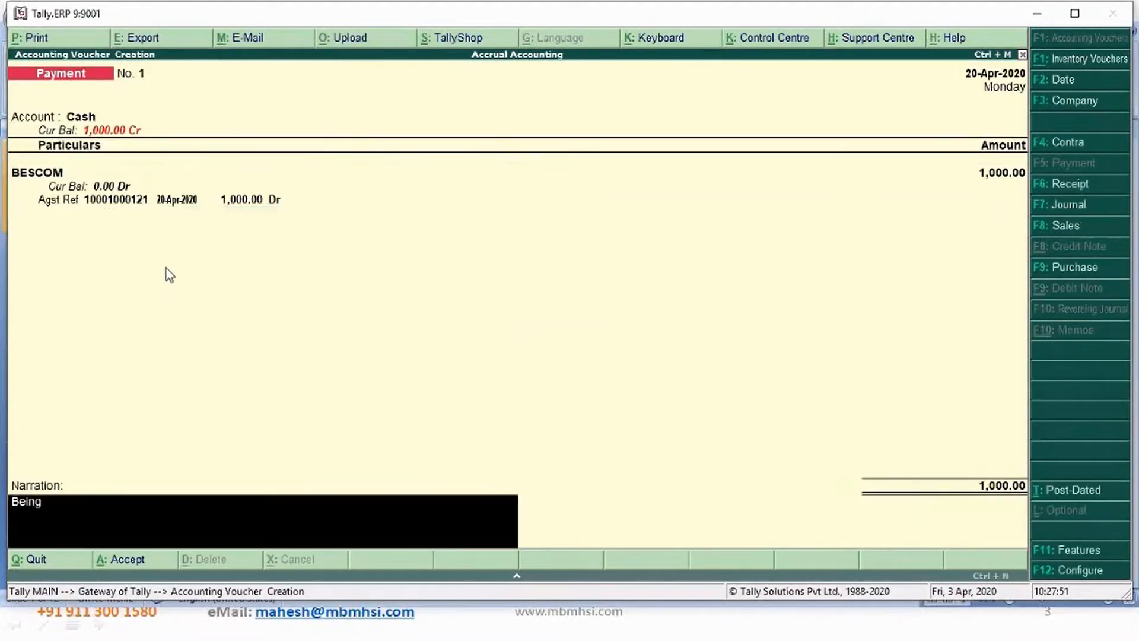
text( electricity bill payments made)
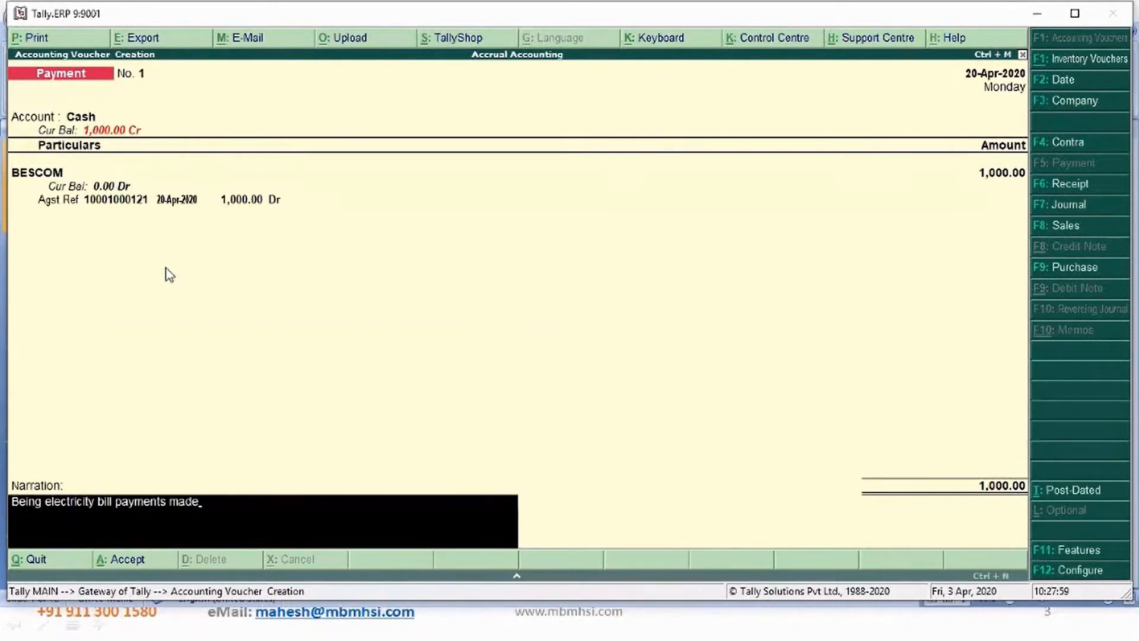
key(Return)
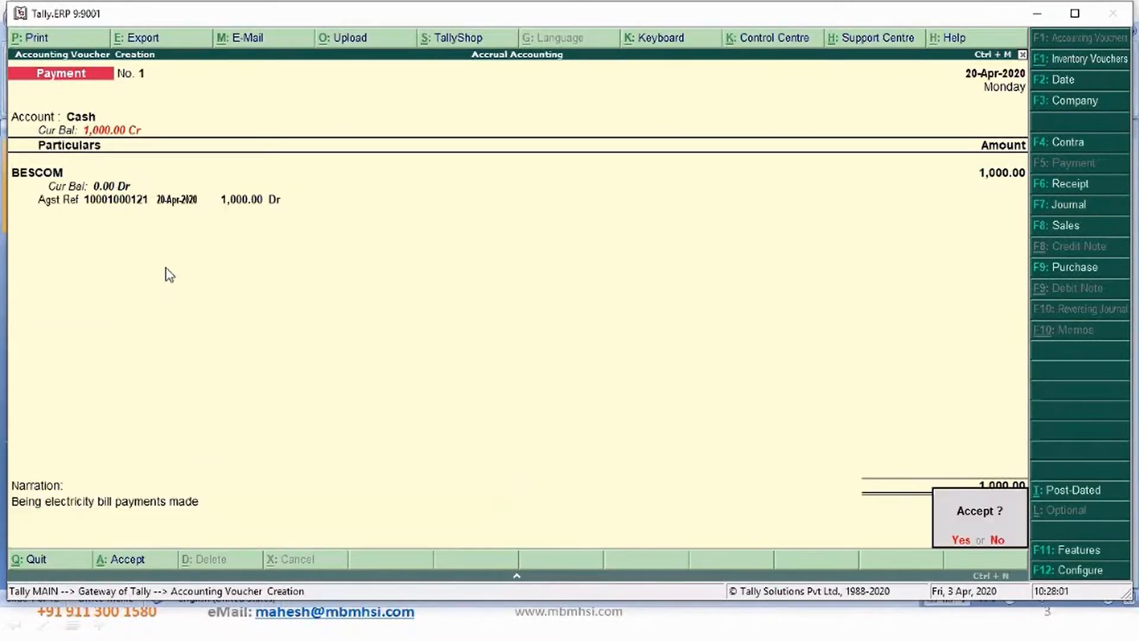
key(Return)
- Leave voucher entry and review the Accrual Accounting Balance Sheet as at 20-Apr-2020
key(Escape)
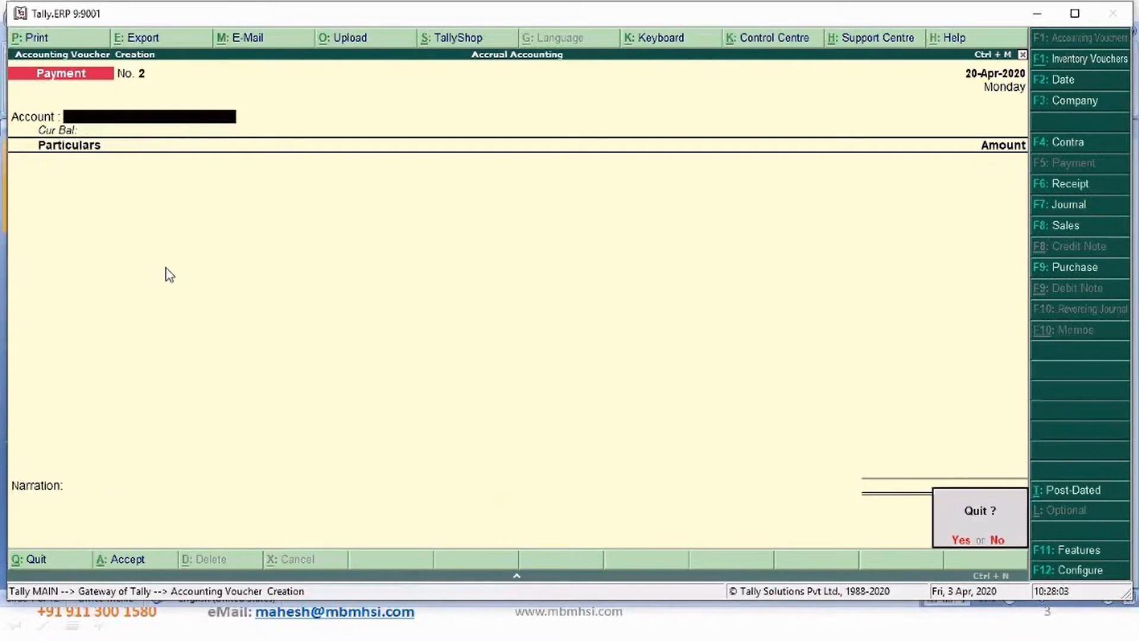
key(Return)
key(b)
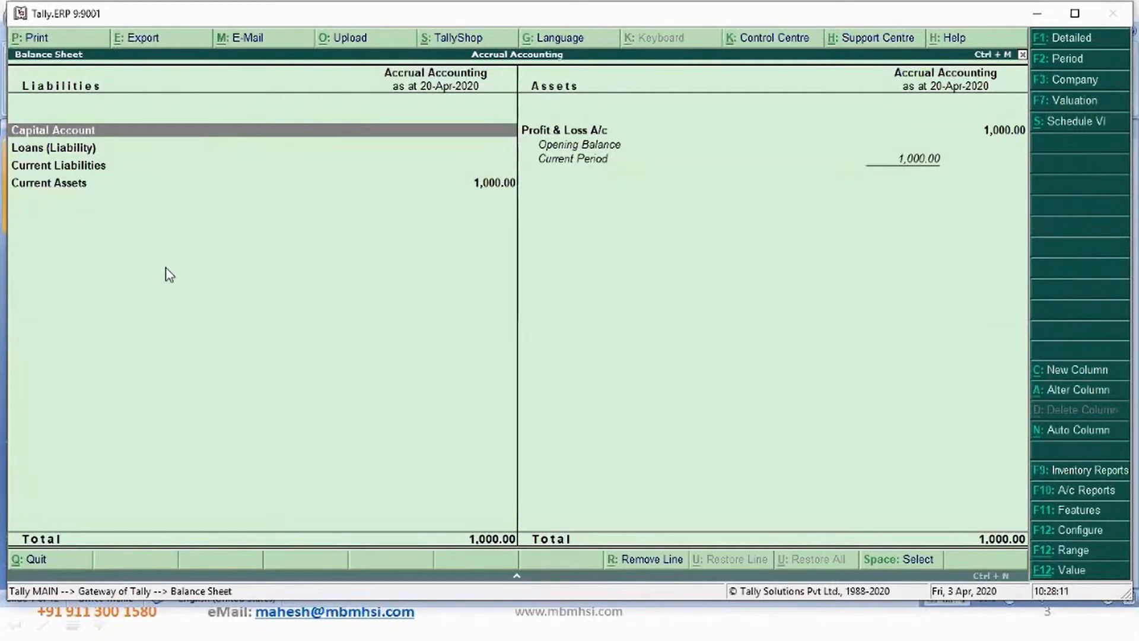
key(Down)
key(Down)
key(Down)
key(Up)
key(Up)
key(Up)
key(Right)
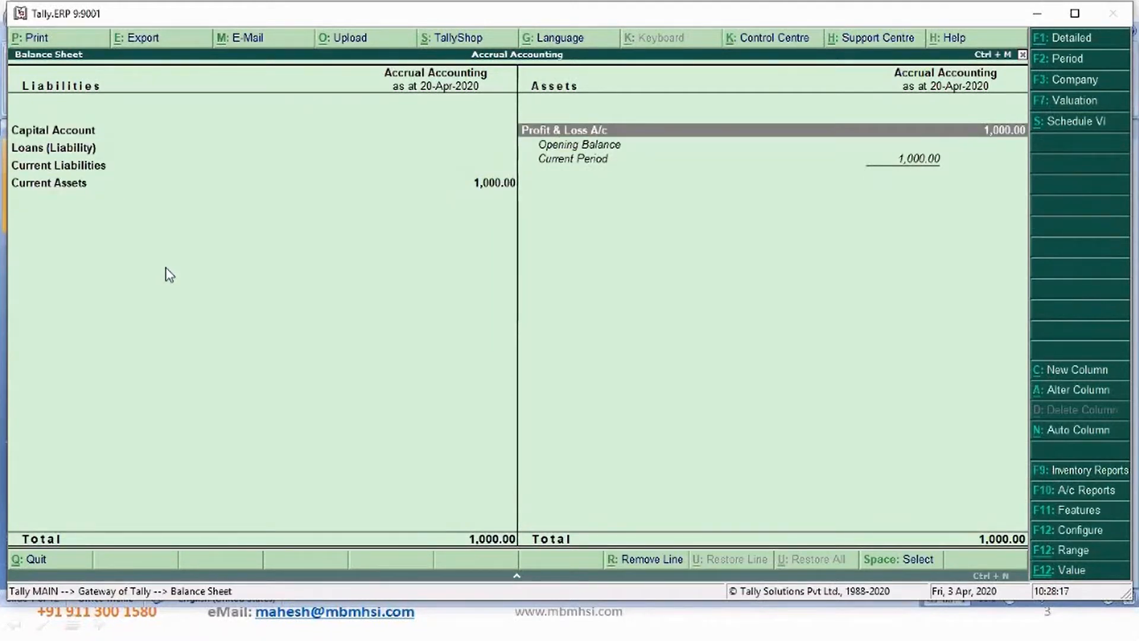
- Add a Cash Accounting Demo comparison column from 1-4-2020 to the Balance Sheet
key(alt+c)
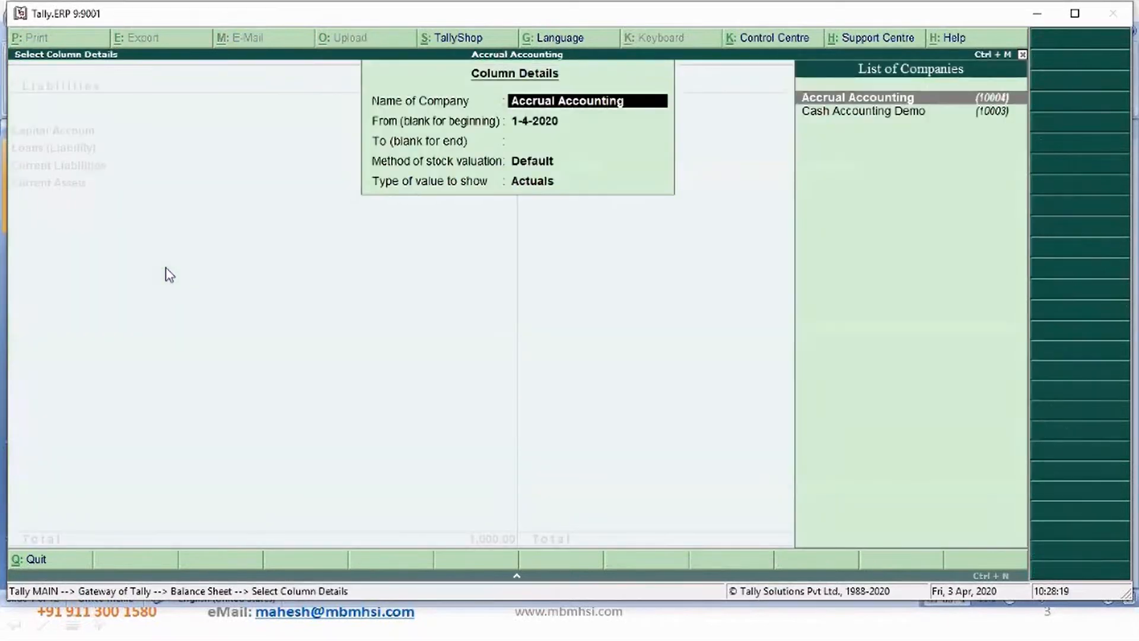
key(Down)
key(Return)
key(Return)
key(Return)
key(Return)
key(Return)
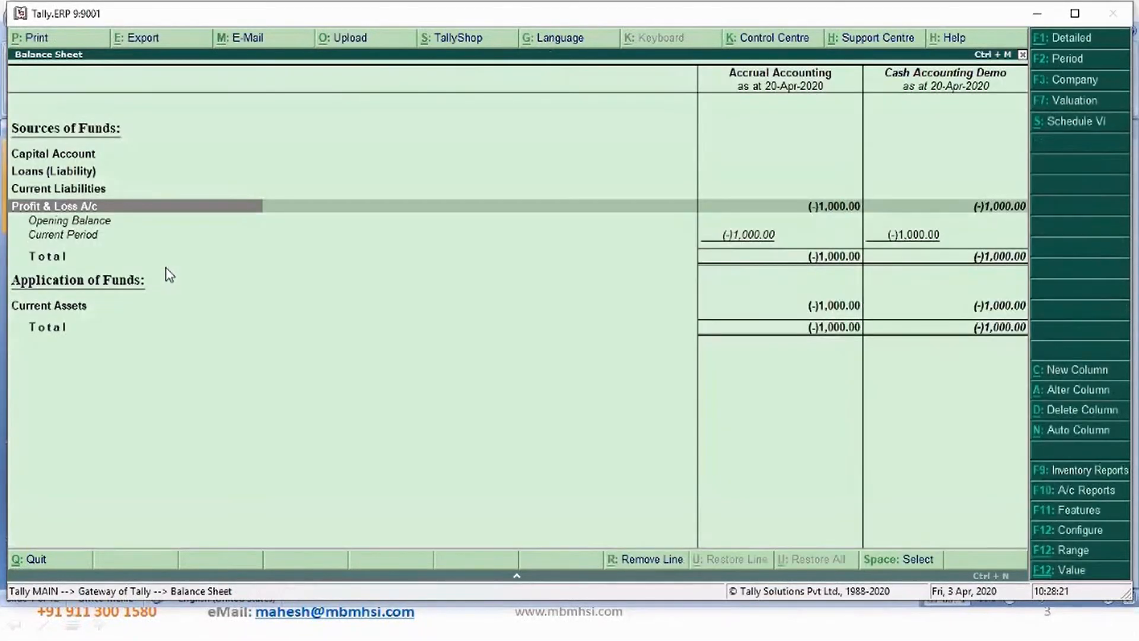
- Review the comparative Balance Sheet rows, then return to the gateway
key(Down)
key(Up)
key(Up)
key(Up)
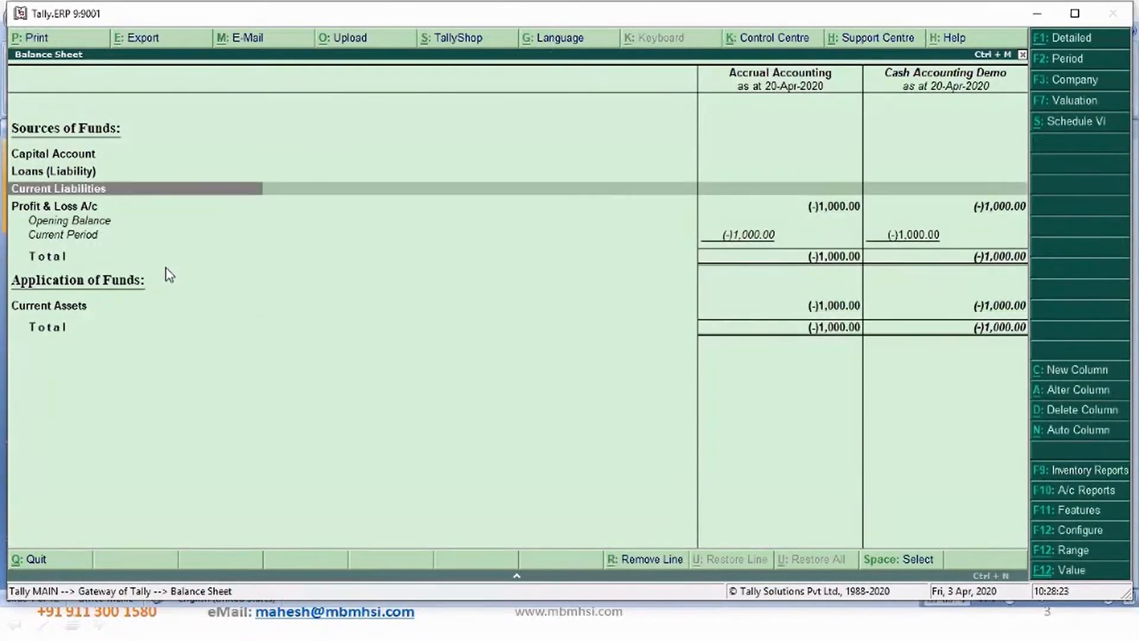
key(Up)
key(Escape)
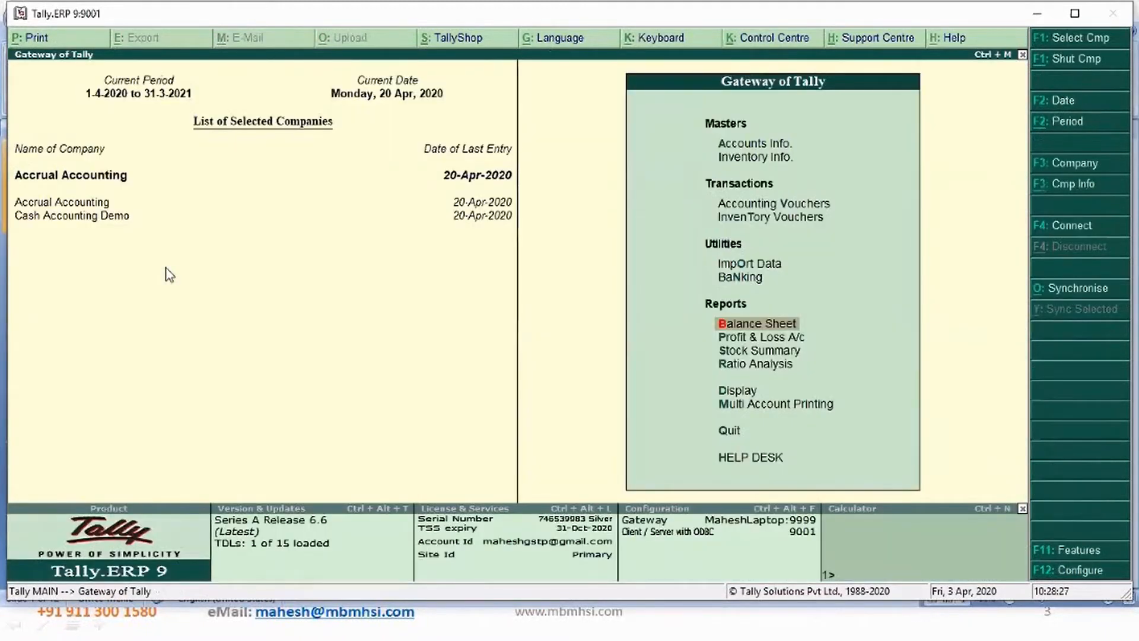
- Open the Day Book and show it for the period 1-Apr-2020 to 20-Apr-2020
key(d)
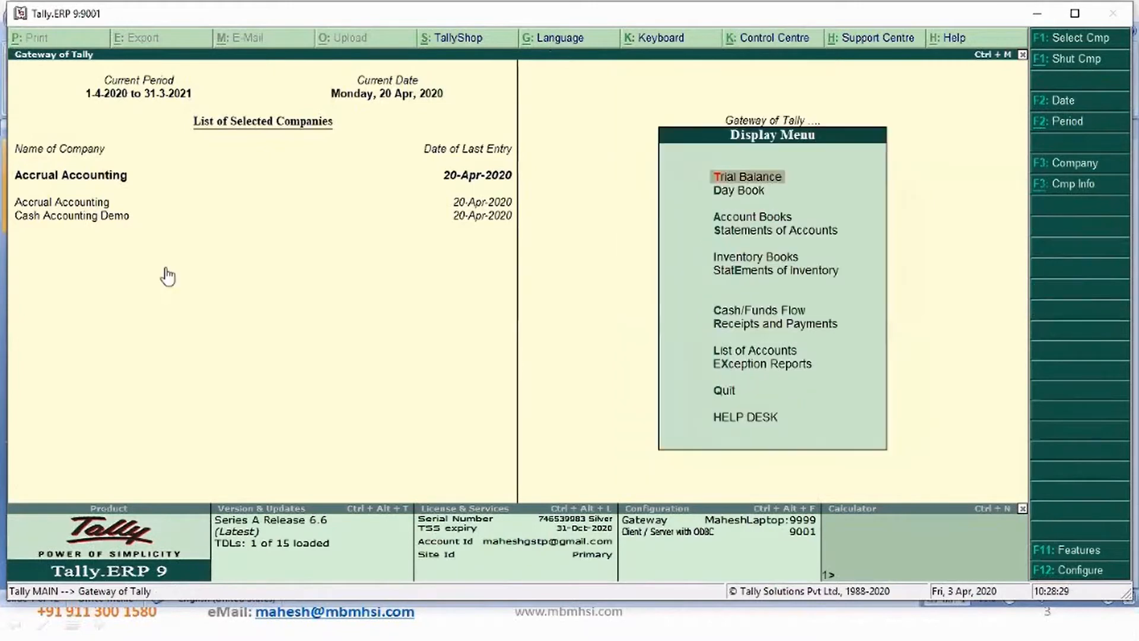
key(y)
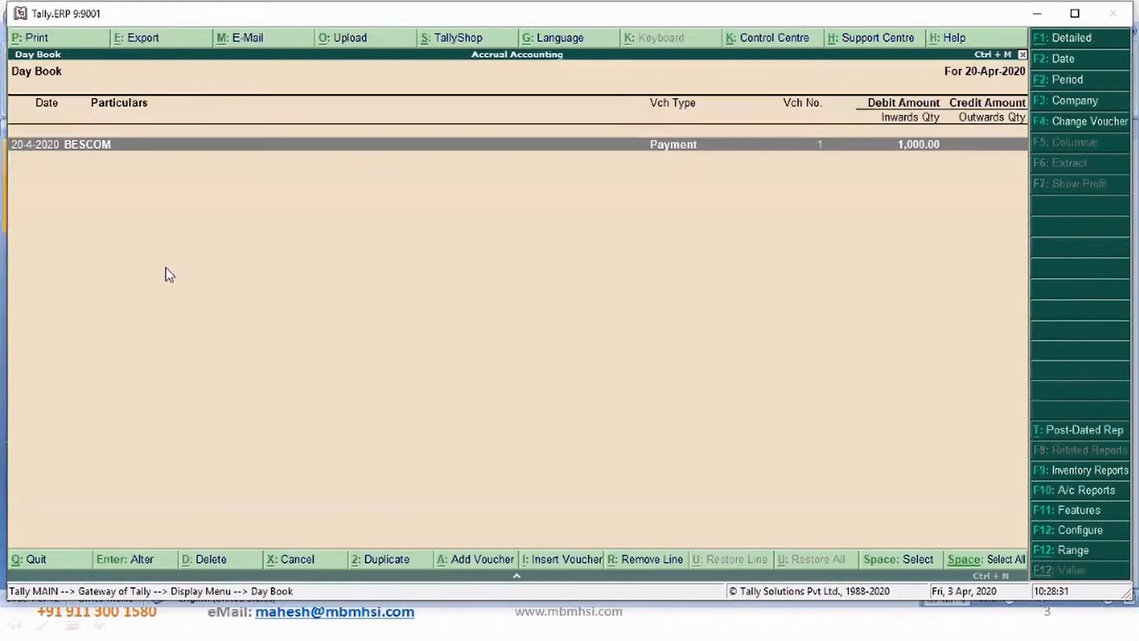
key(F2)
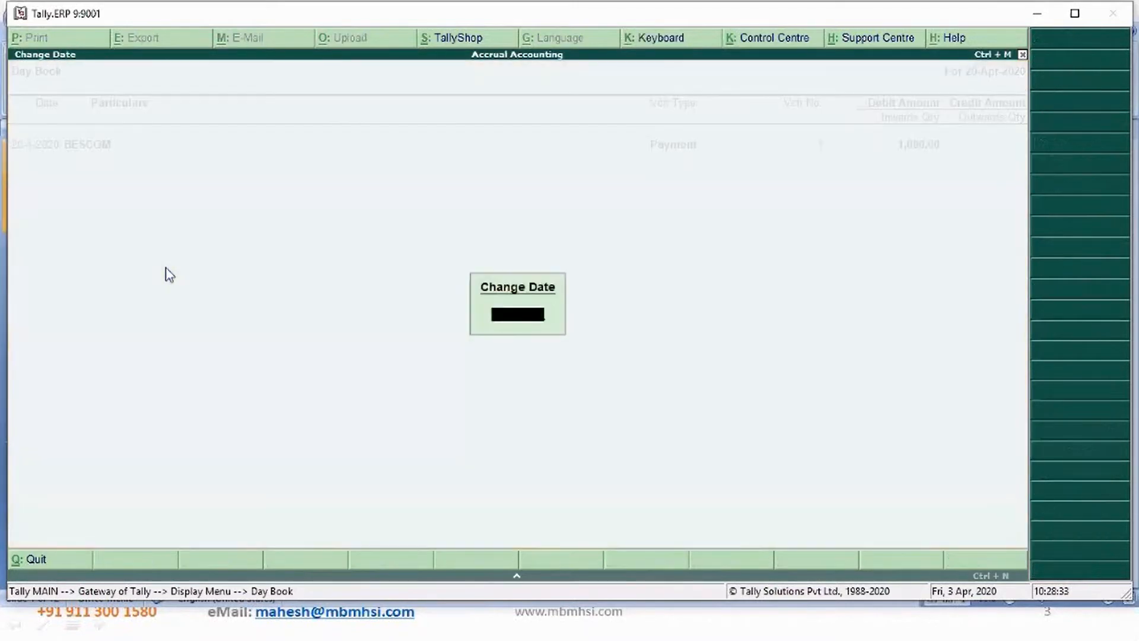
key(Return)
key(Up)
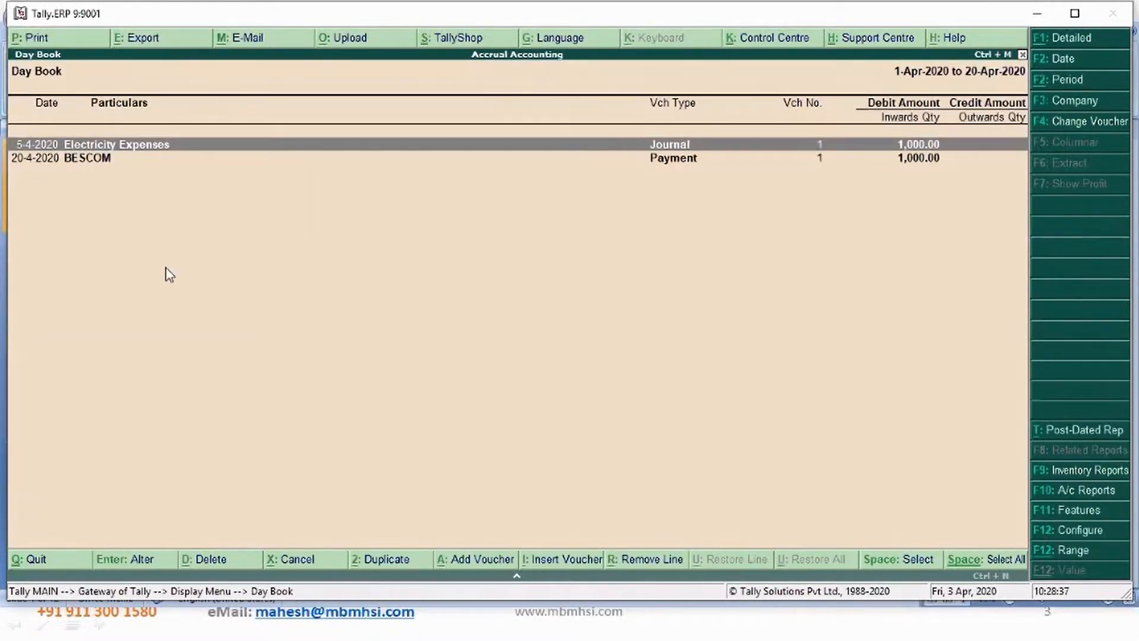
- Switch the Day Book to the Cash Accounting Demo company
key(Down)
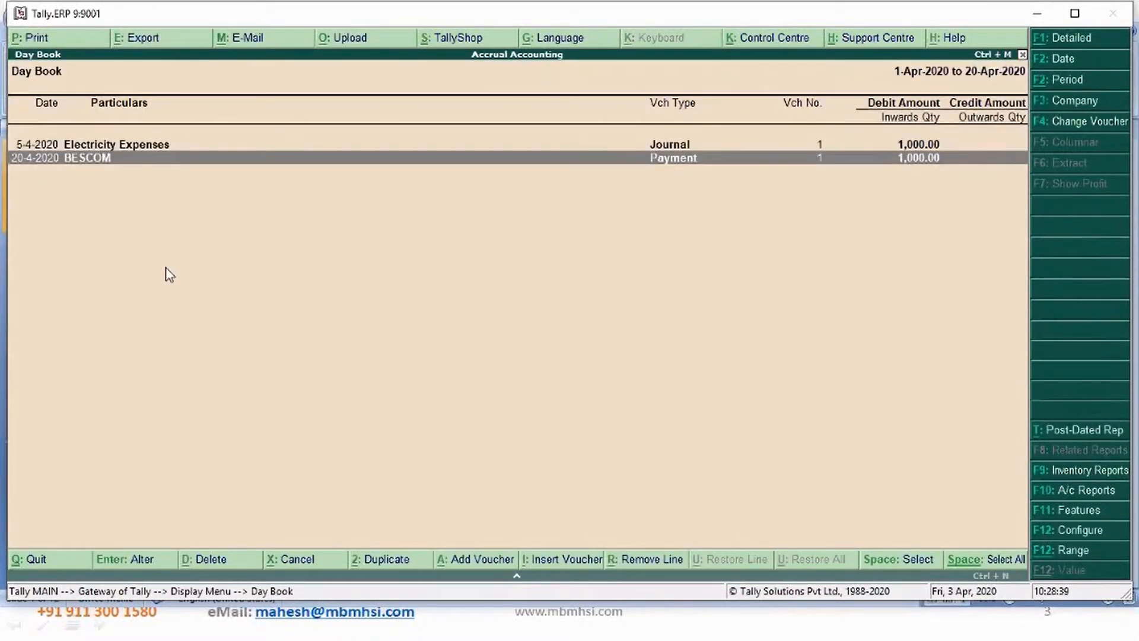
key(Up)
key(Down)
key(Up)
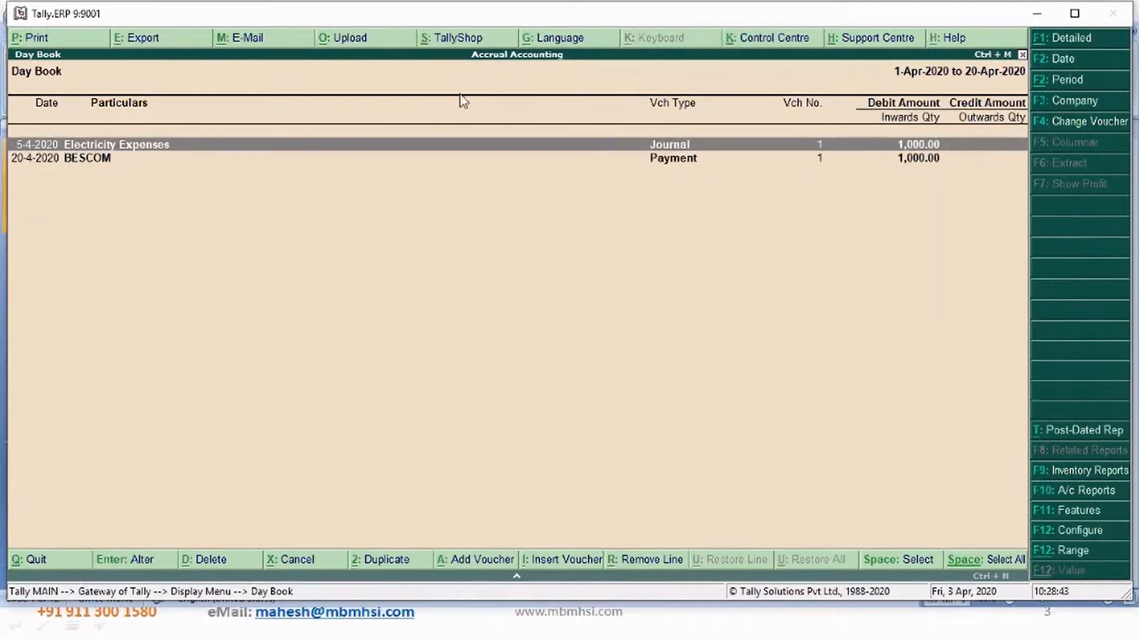
click(1068, 110)
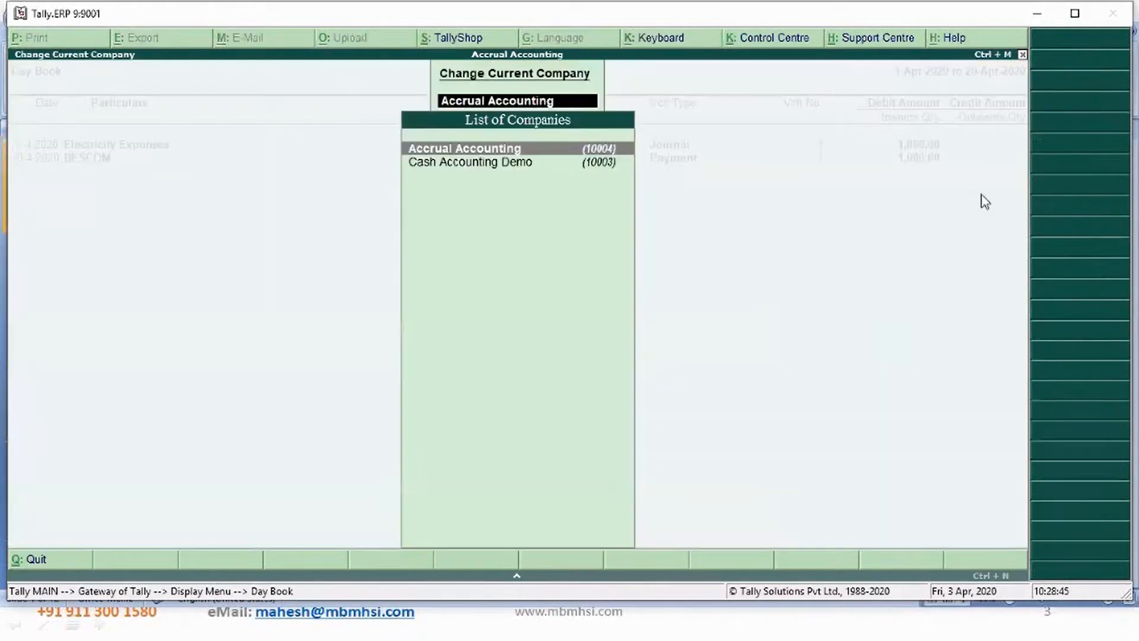
key(Down)
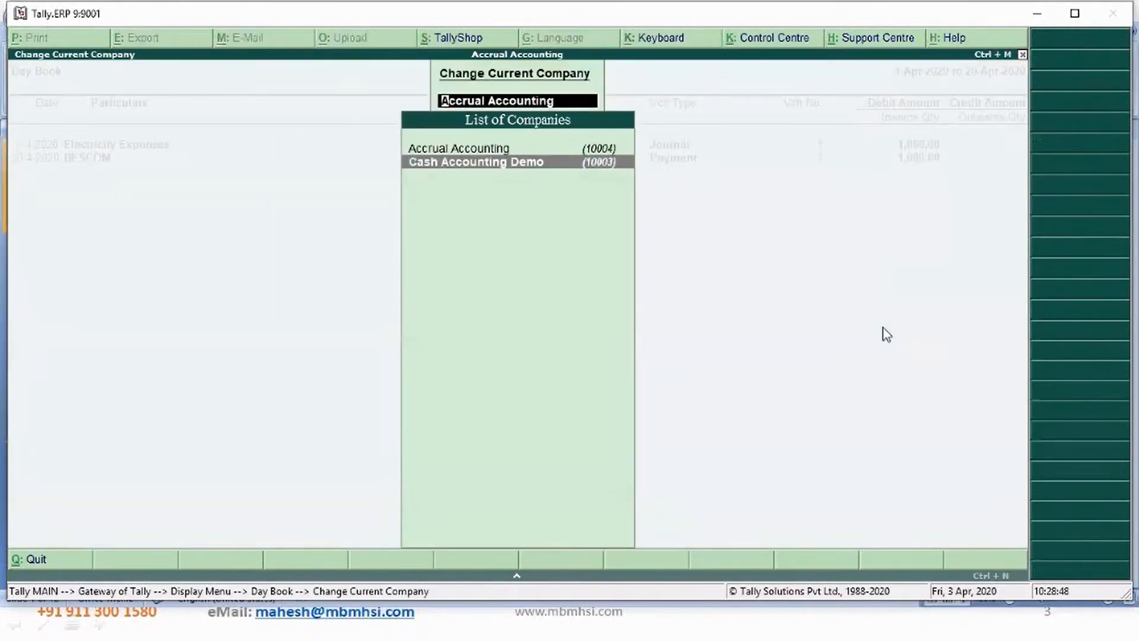
key(Return)
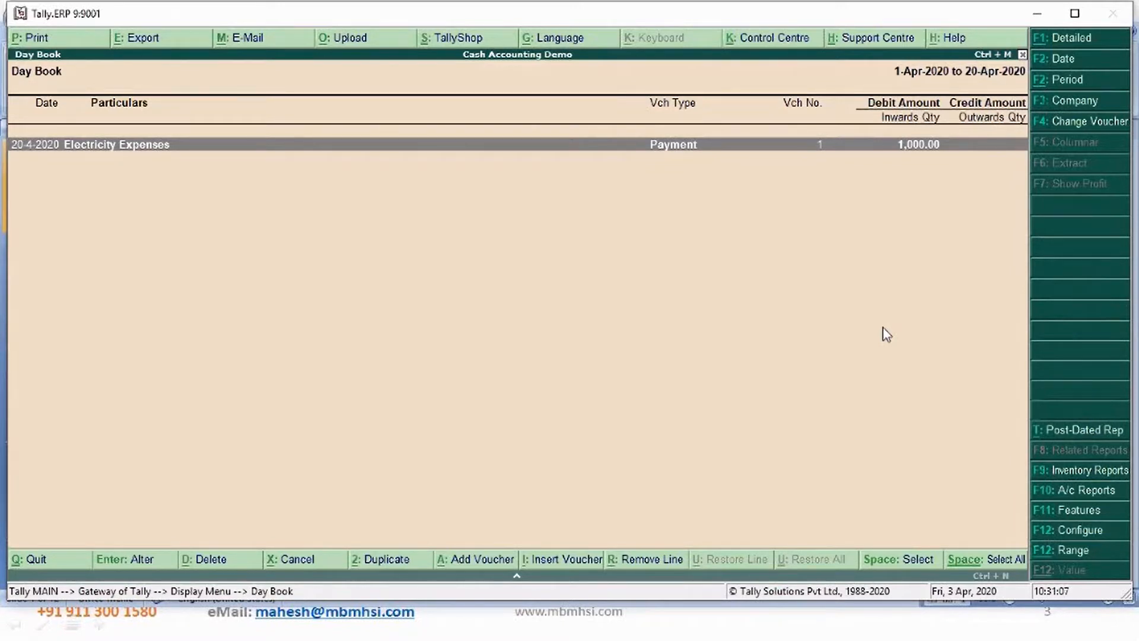
- Return to the gateway and make Cash Accounting Demo the current company
key(Escape)
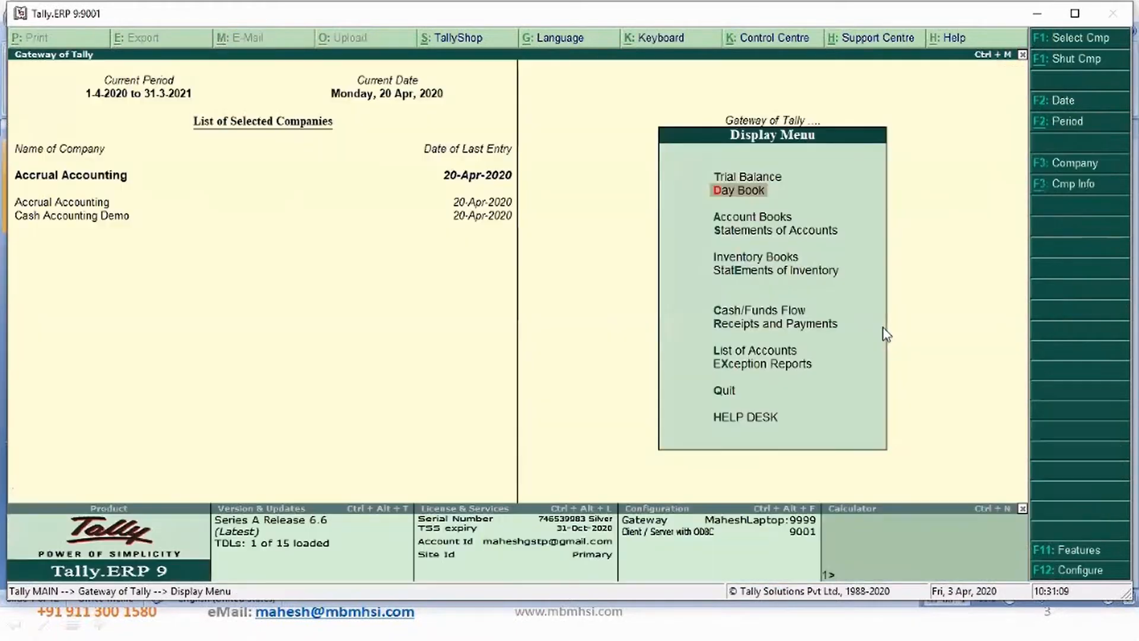
key(Escape)
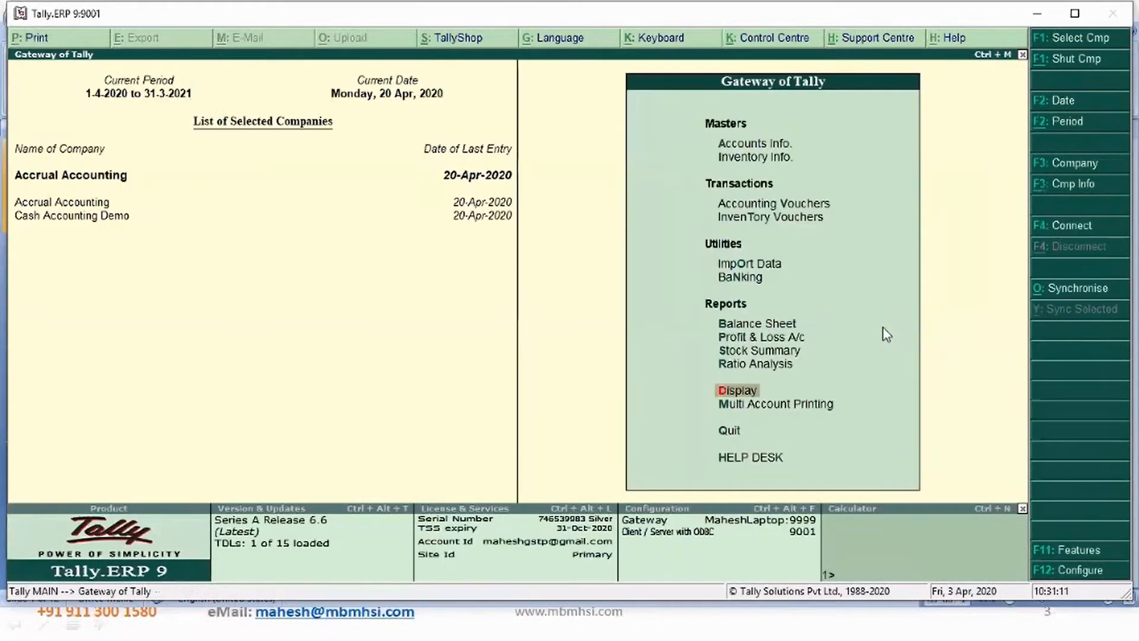
click(113, 221)
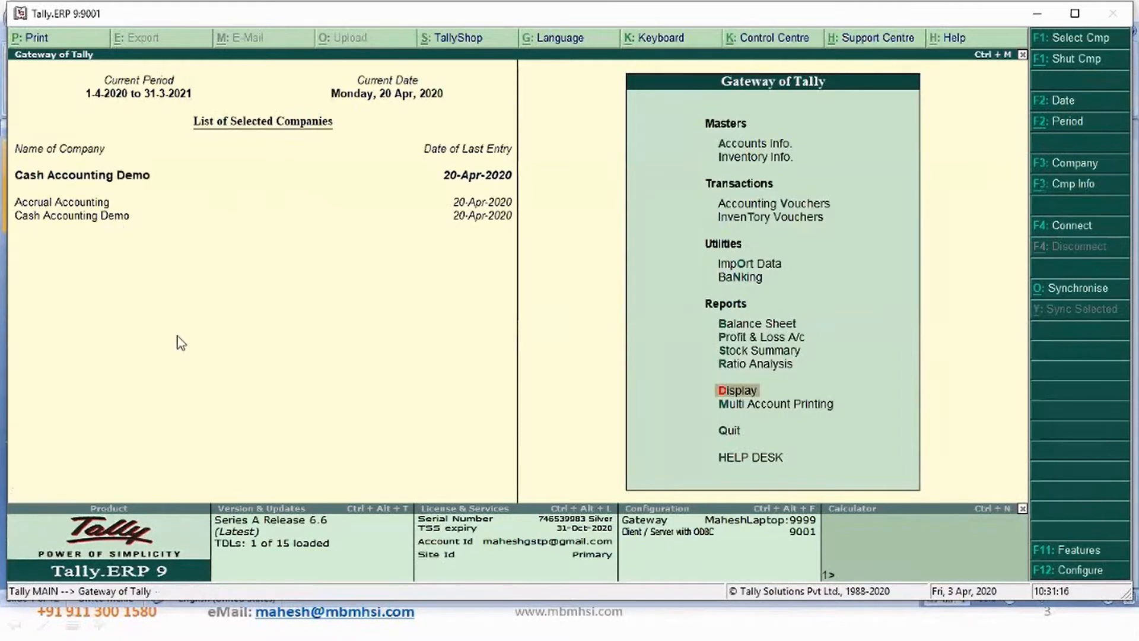
- Open a new Payment voucher and select Cash as the paying account
key(Up)
key(Up)
key(Up)
key(Up)
key(Up)
key(Up)
key(Up)
key(Up)
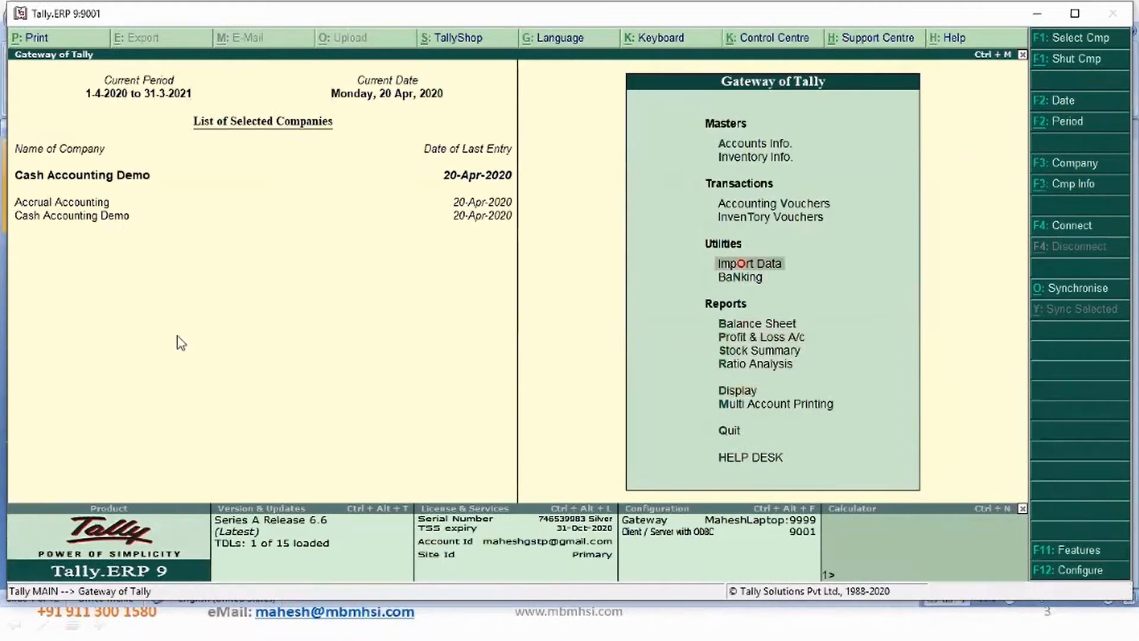
key(Return)
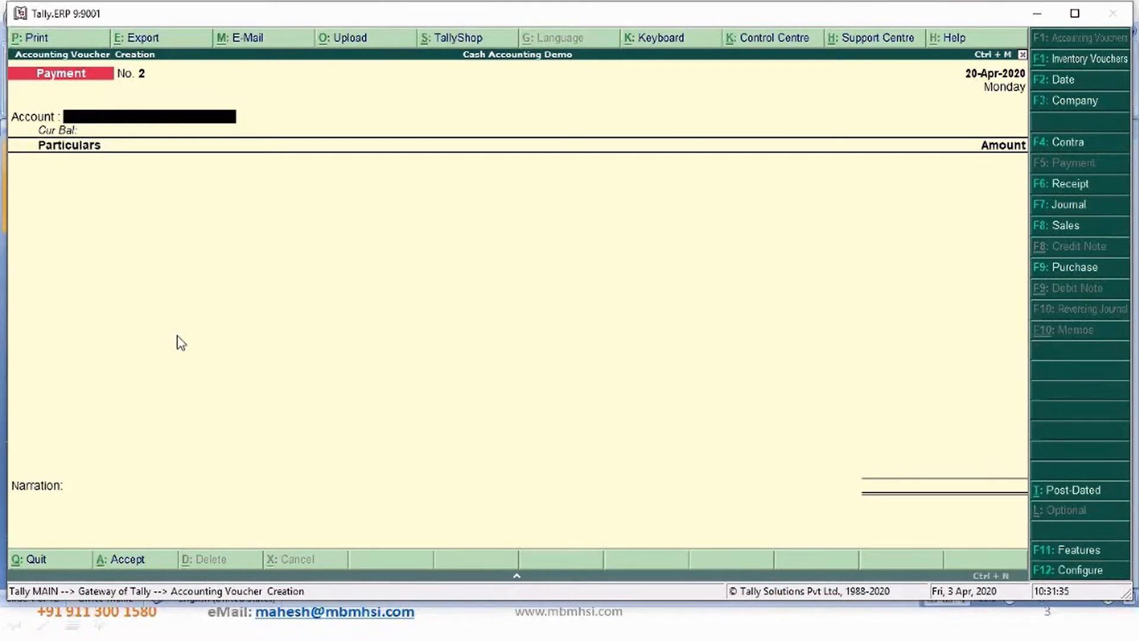
text(Ca)
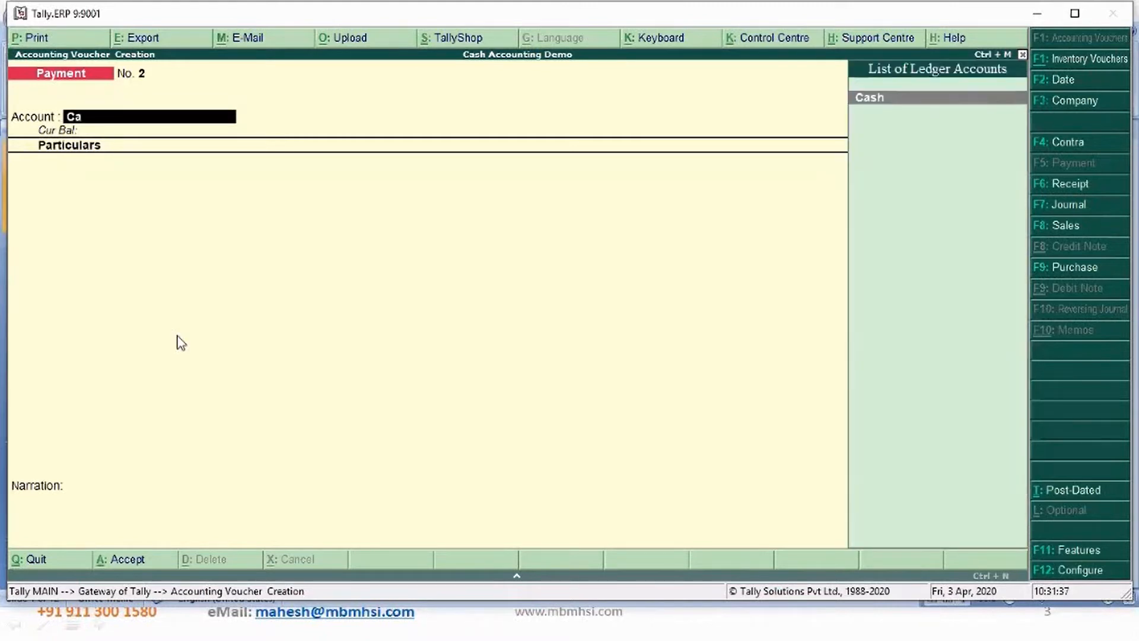
key(Return)
- Create a Communication Expenses ledger under Indirect Expenses directly from the payment voucher
key(alt+c)
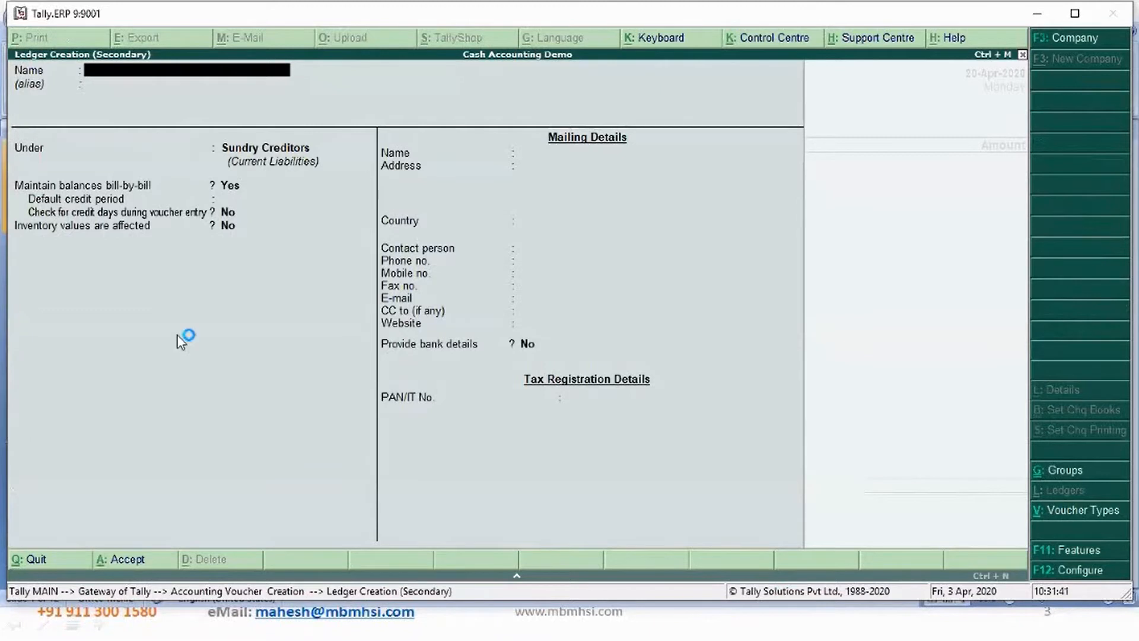
text(Communication Expenses)
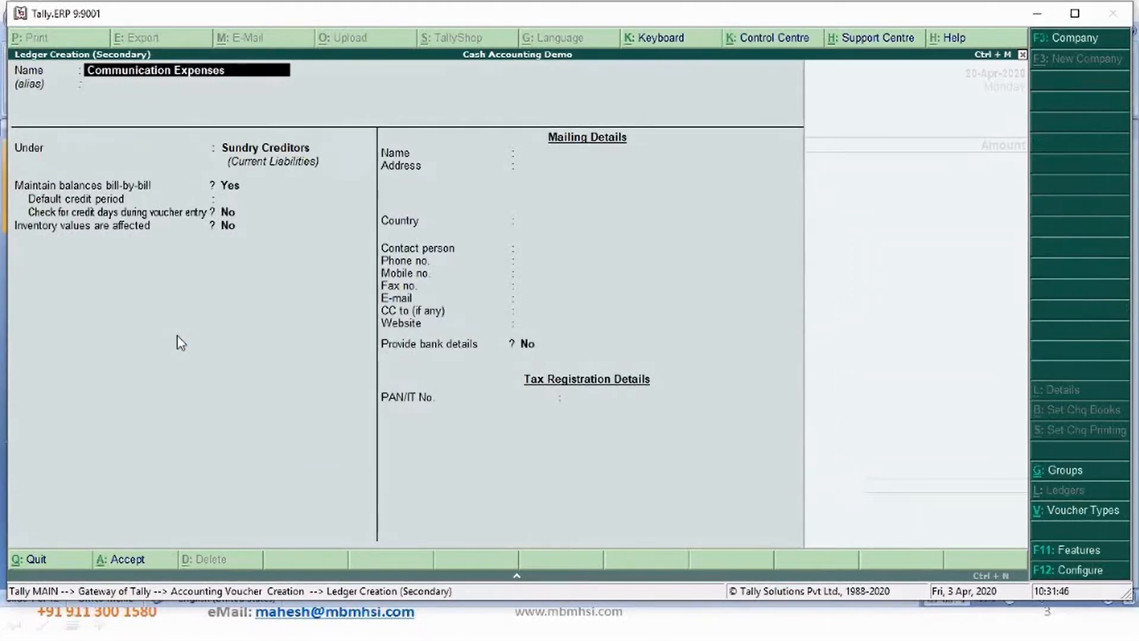
key(Return)
text(e)
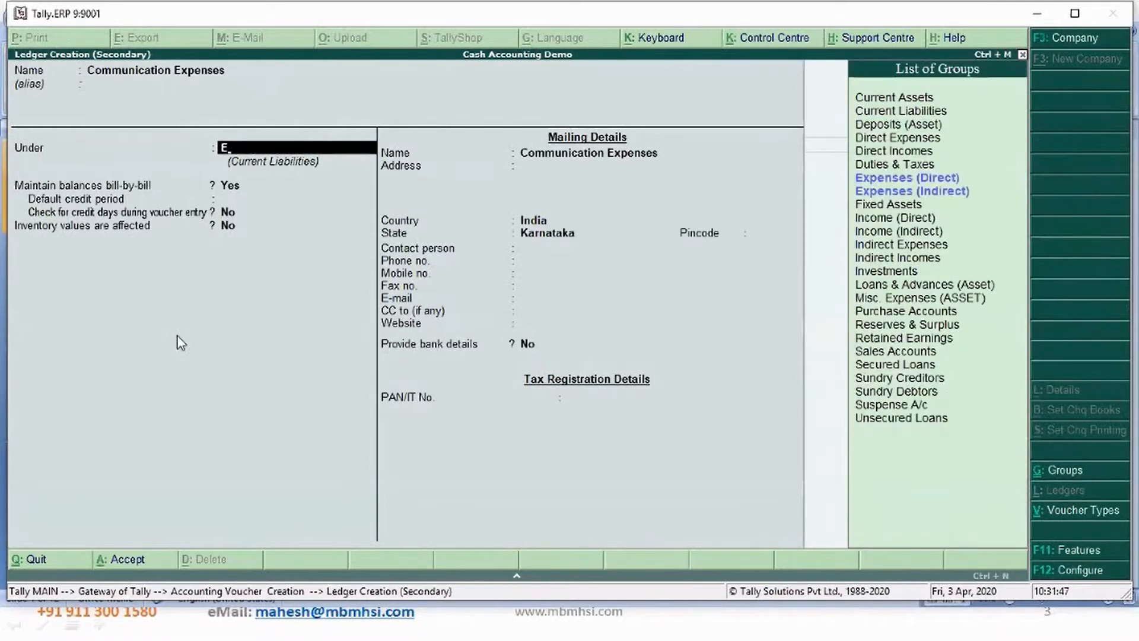
key(Down)
key(Return)
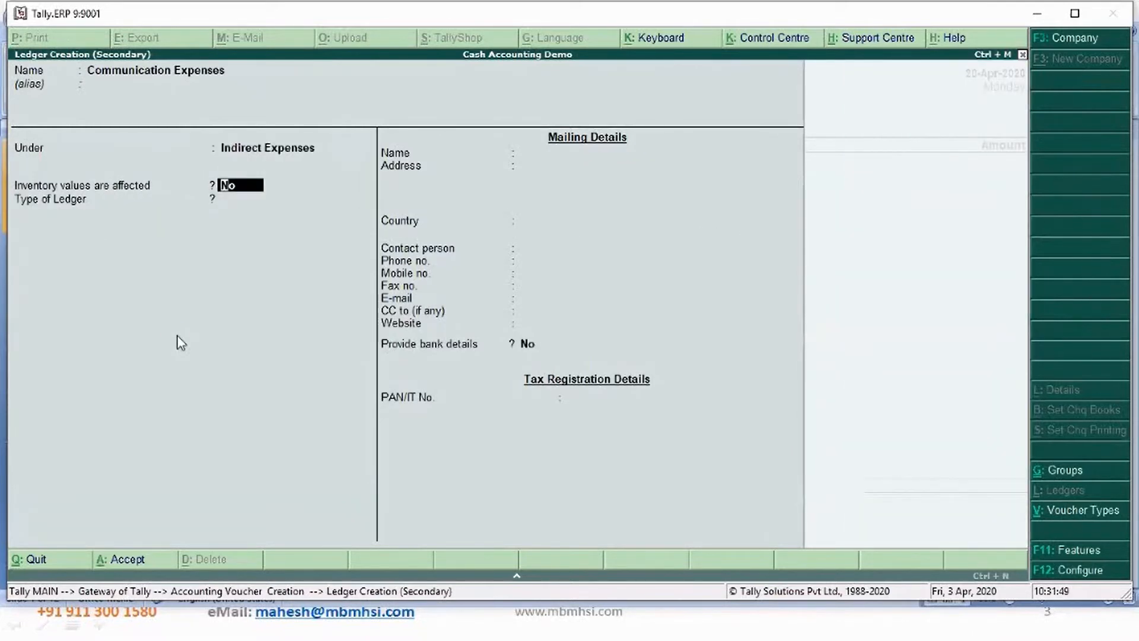
key(ctrl+a)
- Enter 5,000 as the payment amount against Communication Expenses
text(5,000)
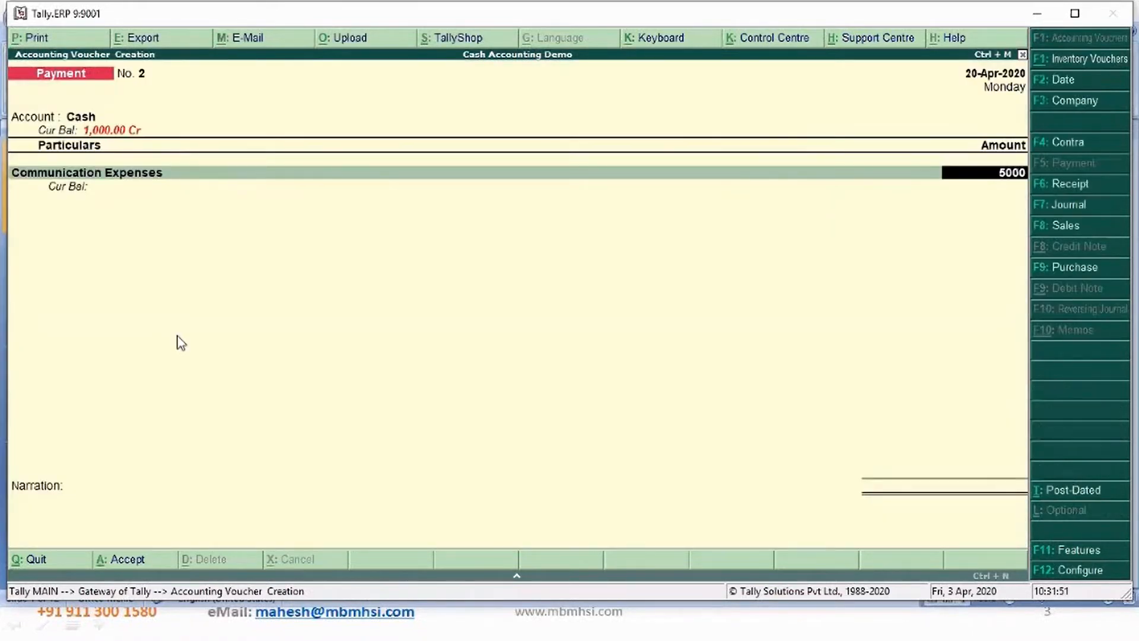
key(Return)
key(Return)
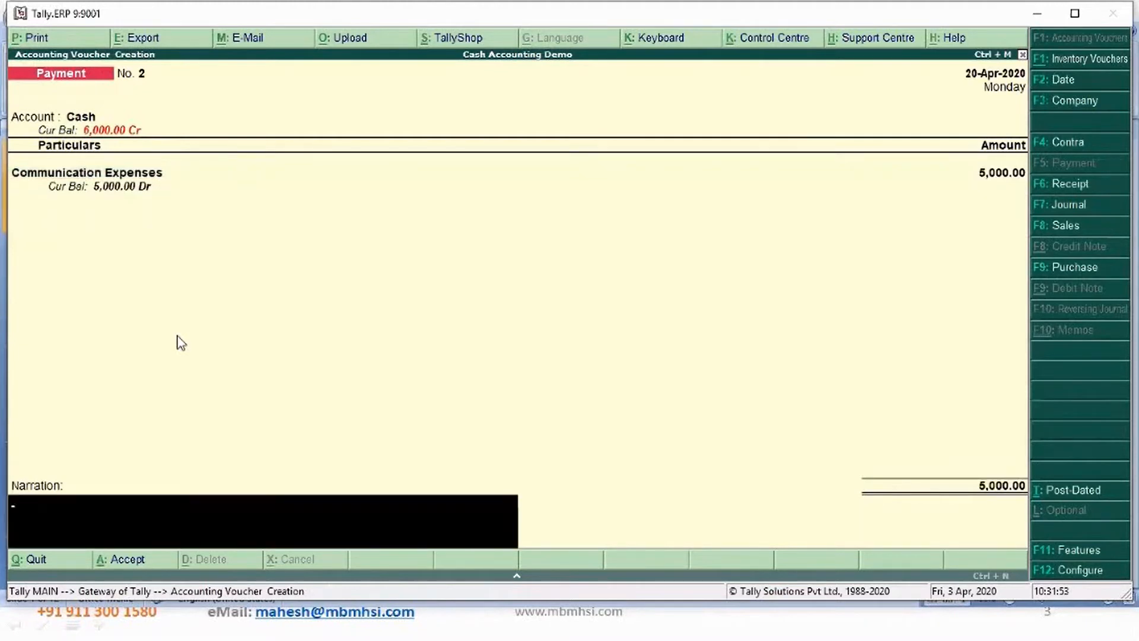
- Write the narration 'Being BSNL landline bill for the mont of Mar 2020 paid' with the bill number and date, and accept the voucher
text(Being BSNL landl)
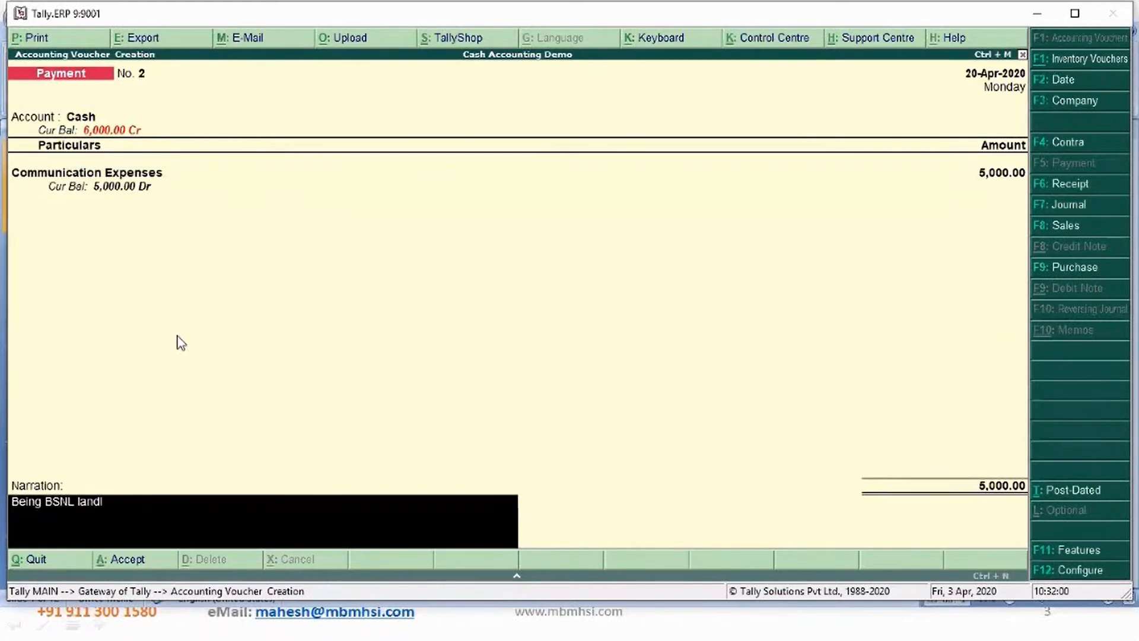
text(ine bill for the mon)
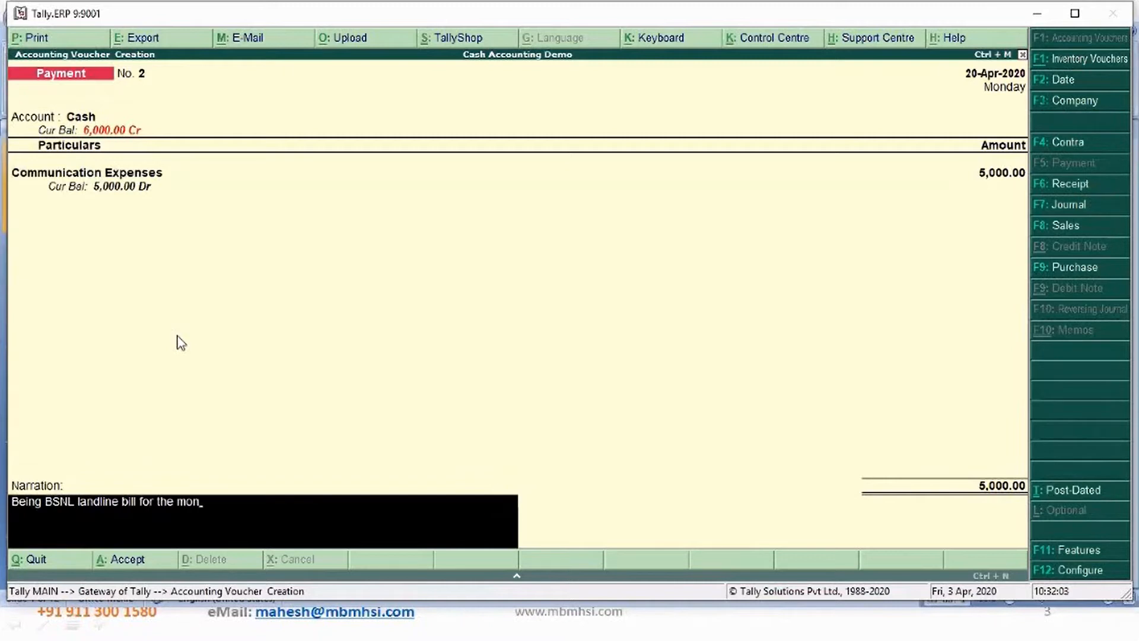
text(t of Mar 2020 paid)
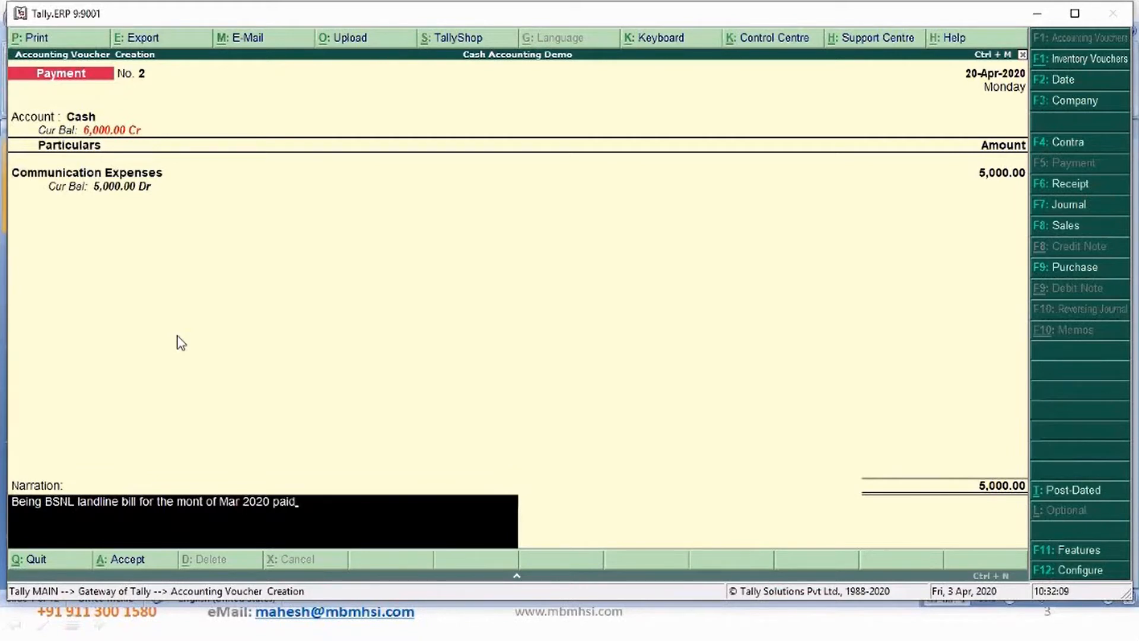
text(. Bill no. 384y2437567328)
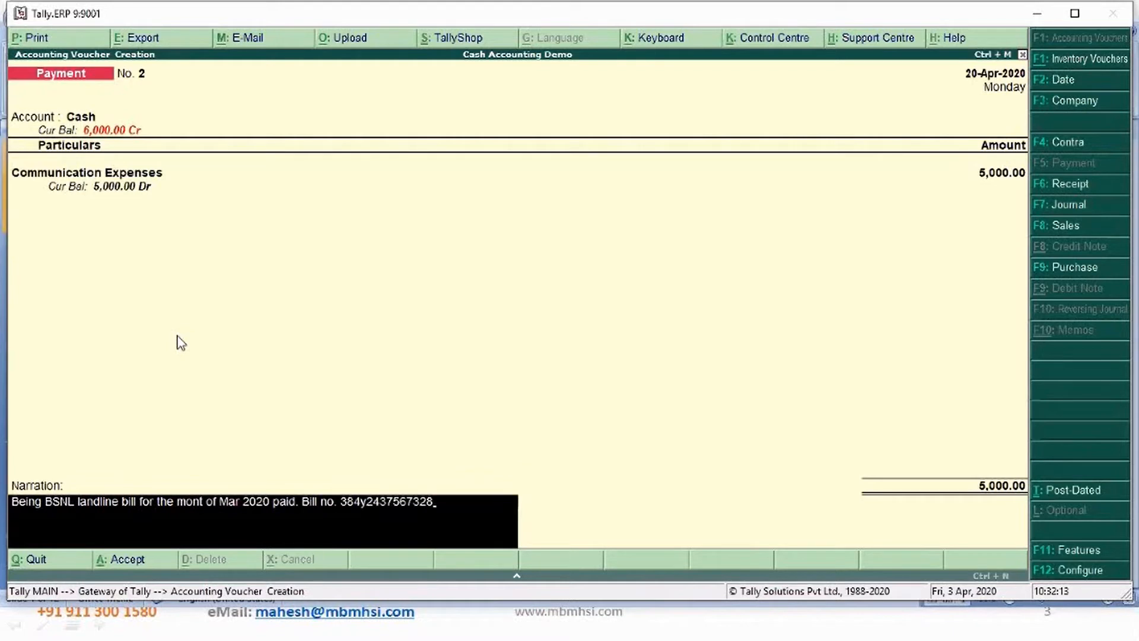
text( Dt. 5th Arp 2020)
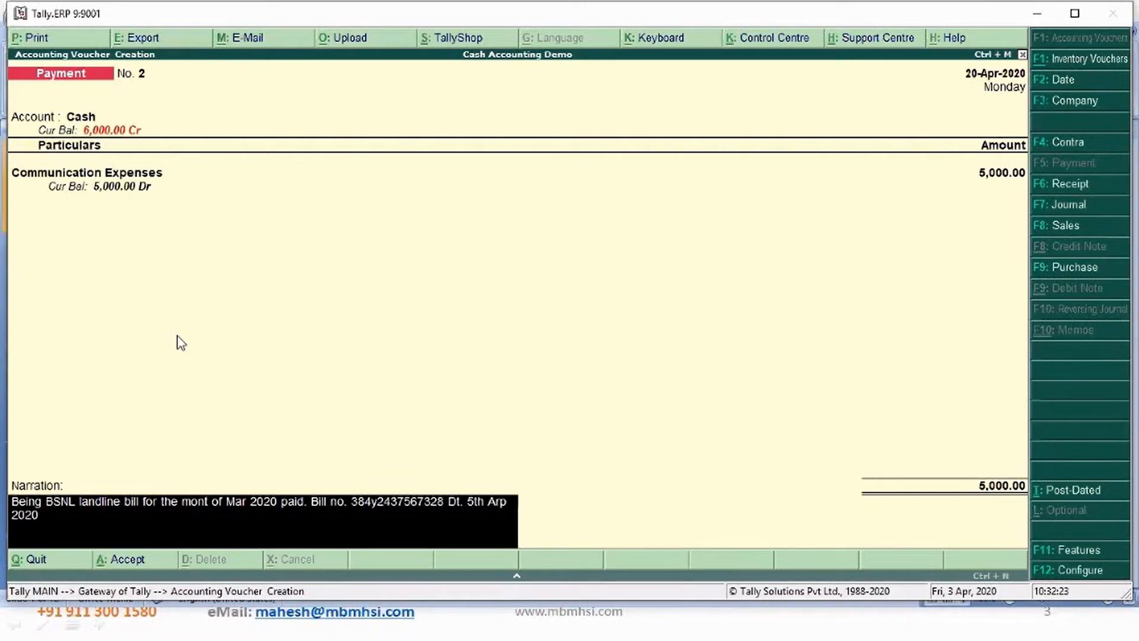
key(Return)
key(Return)
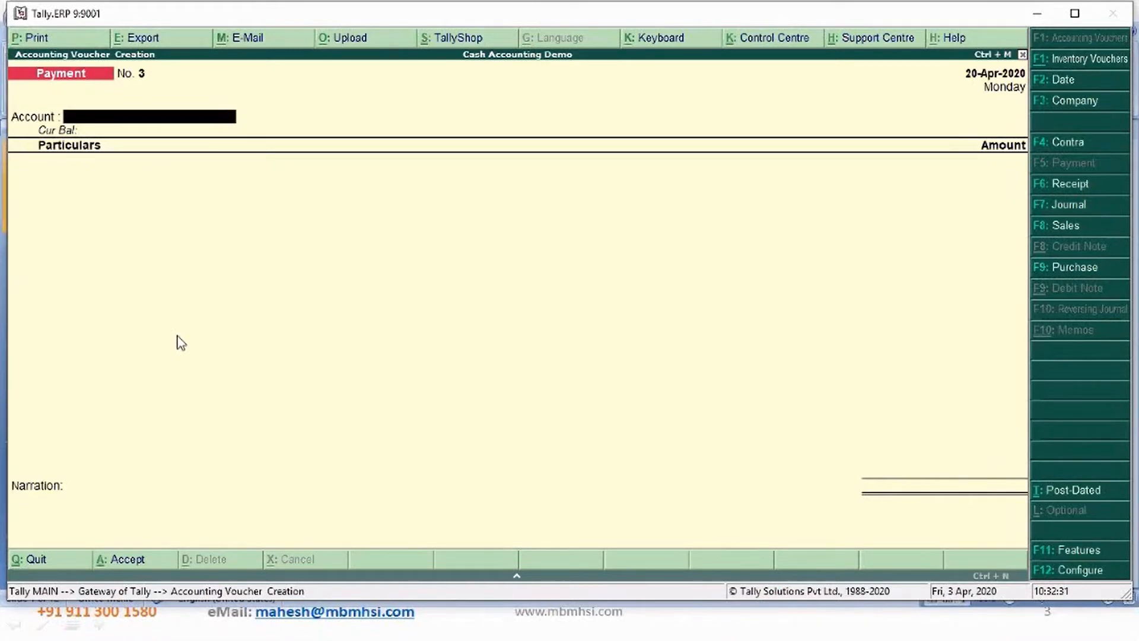
- Start payment No. 3 from Cash, paying 7,000 to Communication Expenses
text(Ca)
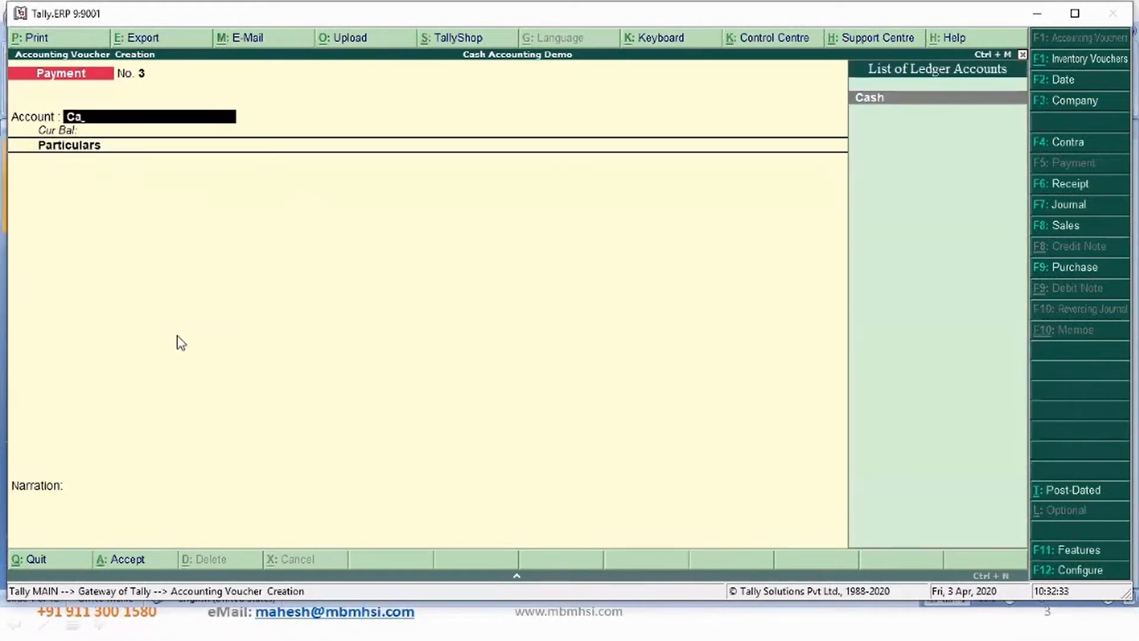
key(Return)
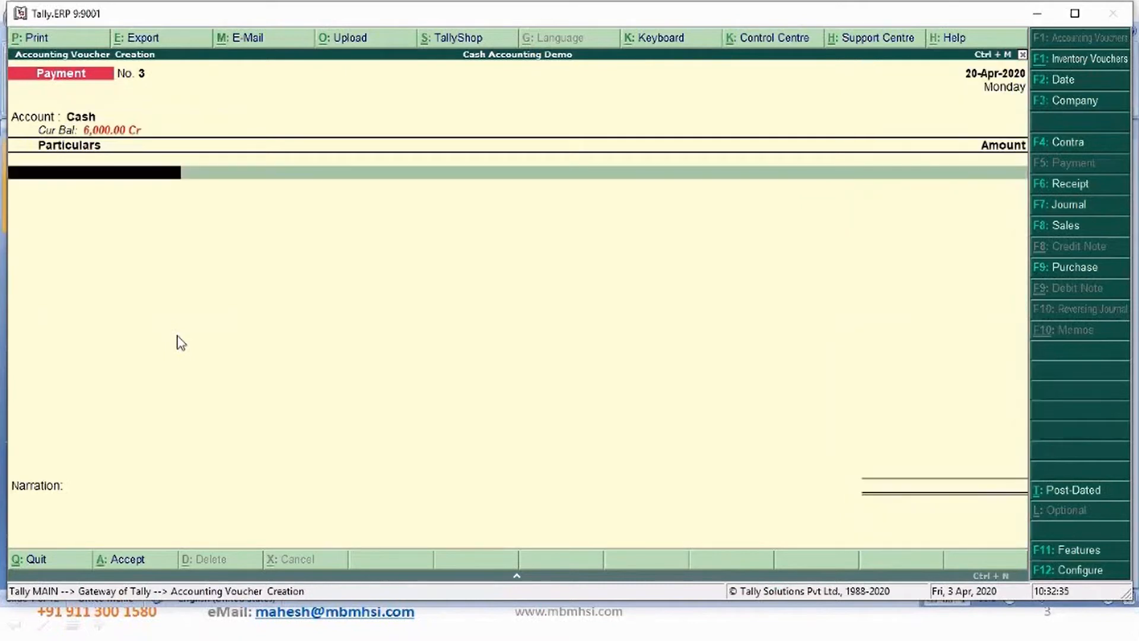
text(Com)
key(Return)
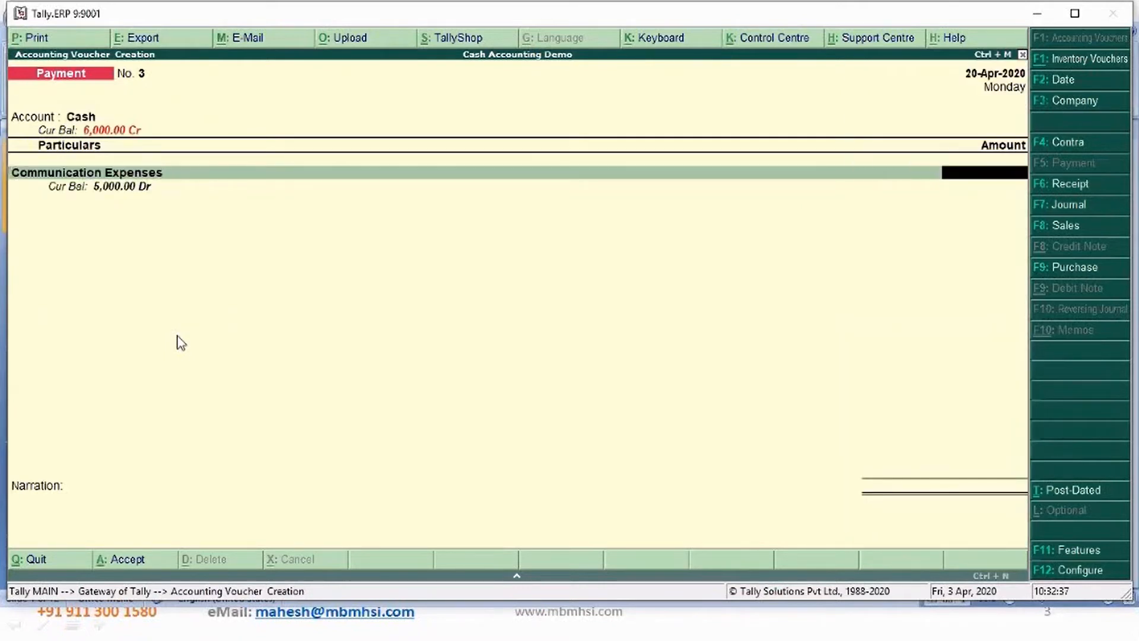
text(7000)
key(Return)
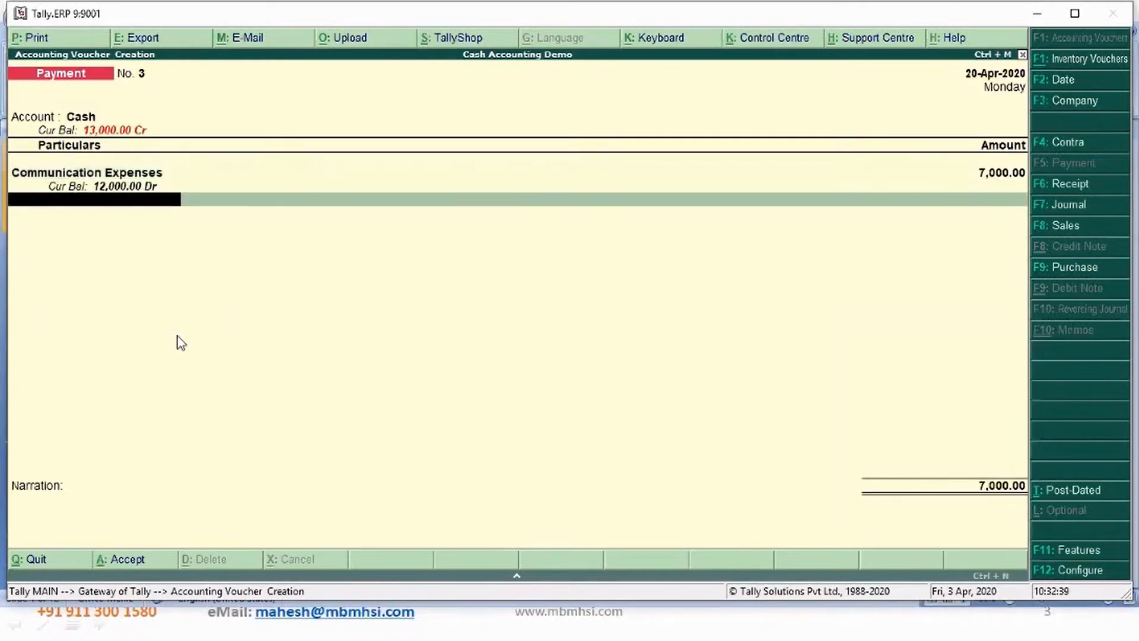
key(Return)
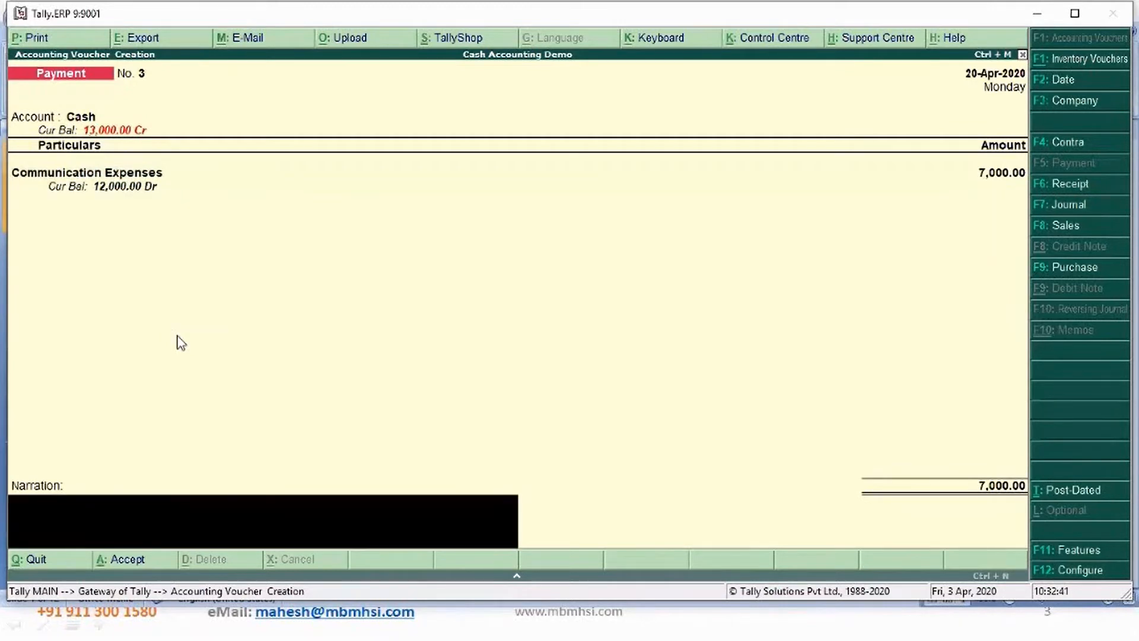
- Reuse the previous narration, change it to an Airtel Mobil bill with a different bill number, and accept the voucher
key(ctrl+alt+v)
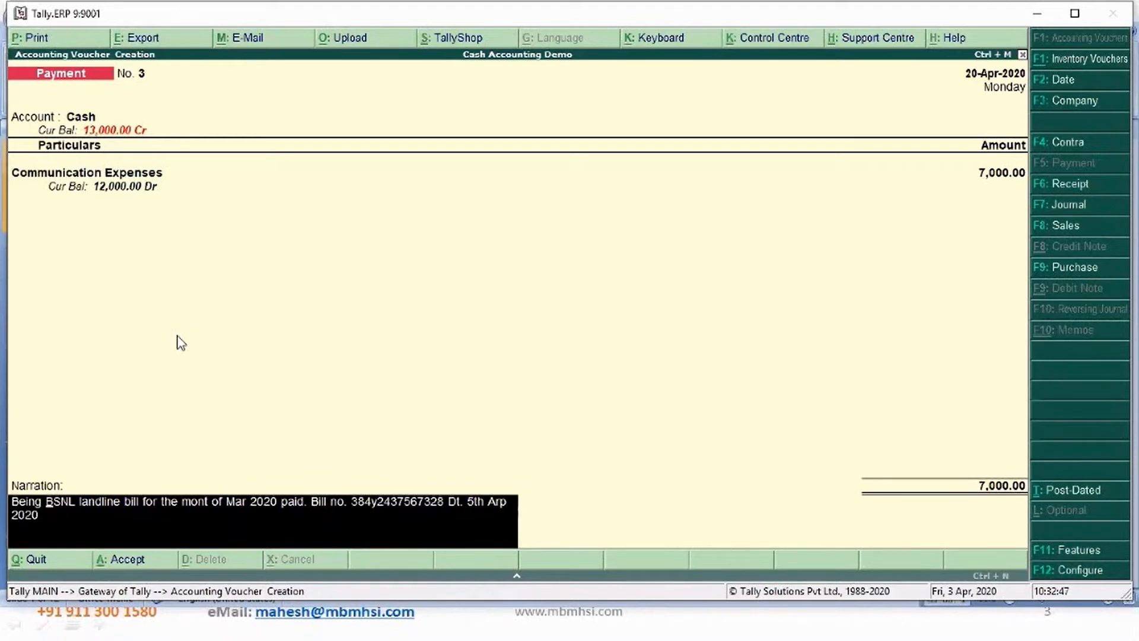
text(Airtel)
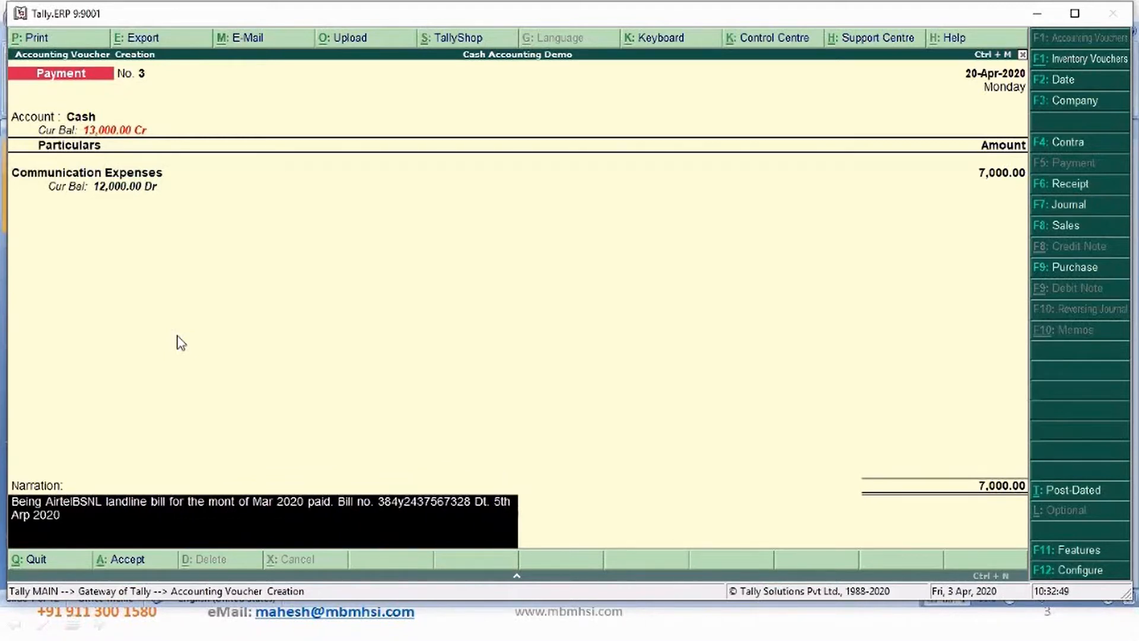
text( Mobil)
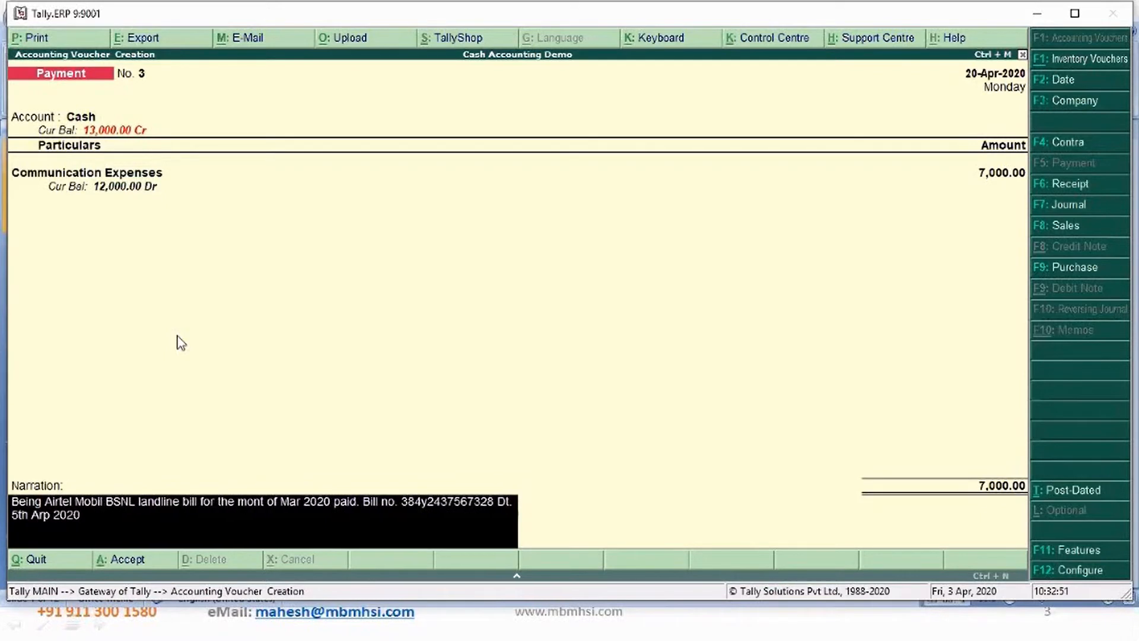
key(Delete)
key(Delete)
key(Delete)
key(Delete)
key(Delete)
key(Delete)
key(Delete)
key(Delete)
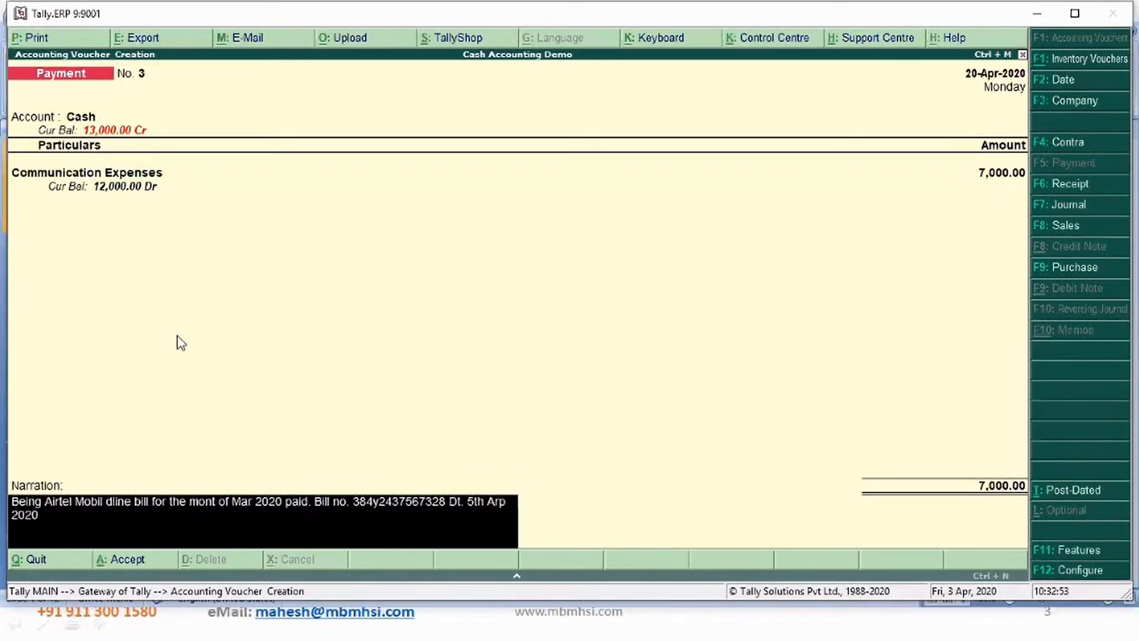
key(Delete)
key(Delete)
key(Delete)
key(Delete)
key(Delete)
key(Delete)
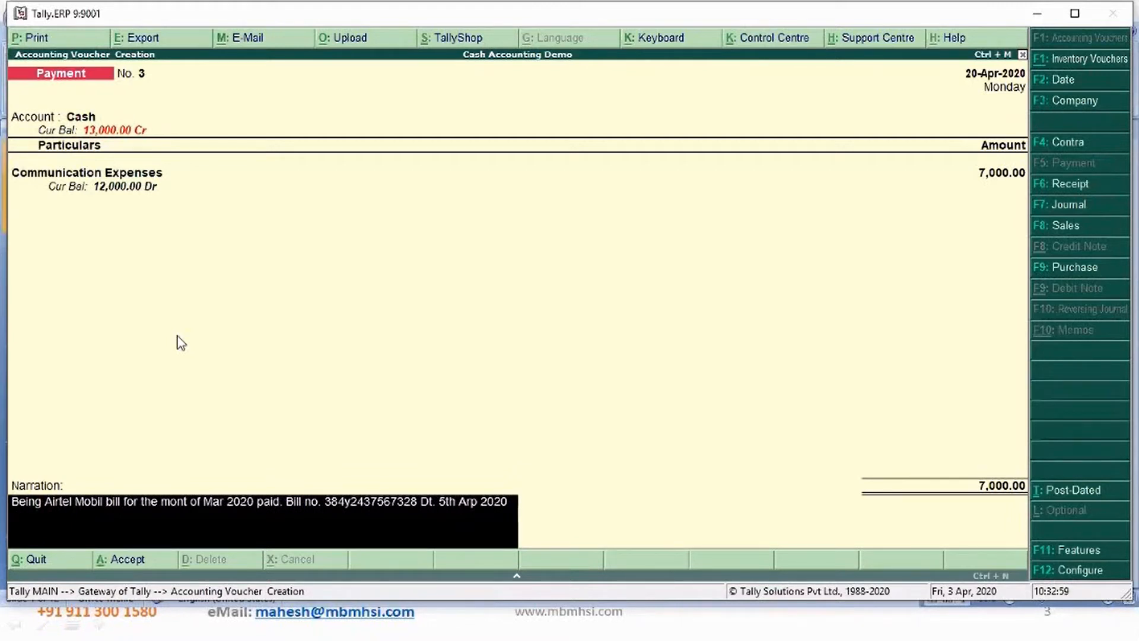
key(ctrl+Right)
text(34254252)
key(Delete)
key(Delete)
key(Delete)
key(Delete)
key(Delete)
key(Delete)
key(Delete)
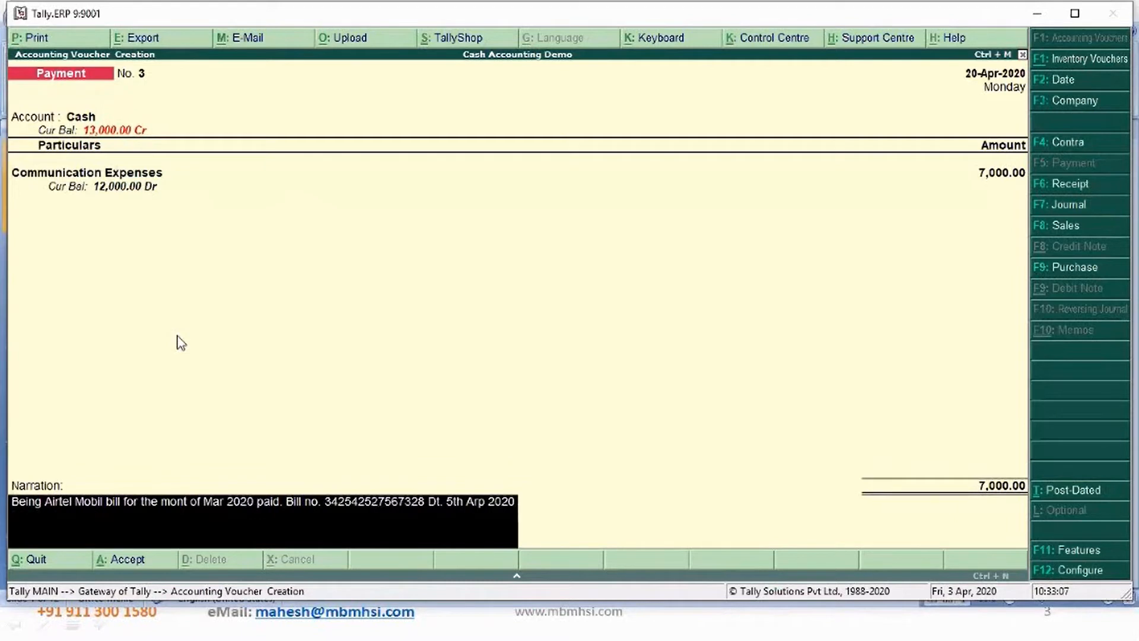
key(Return)
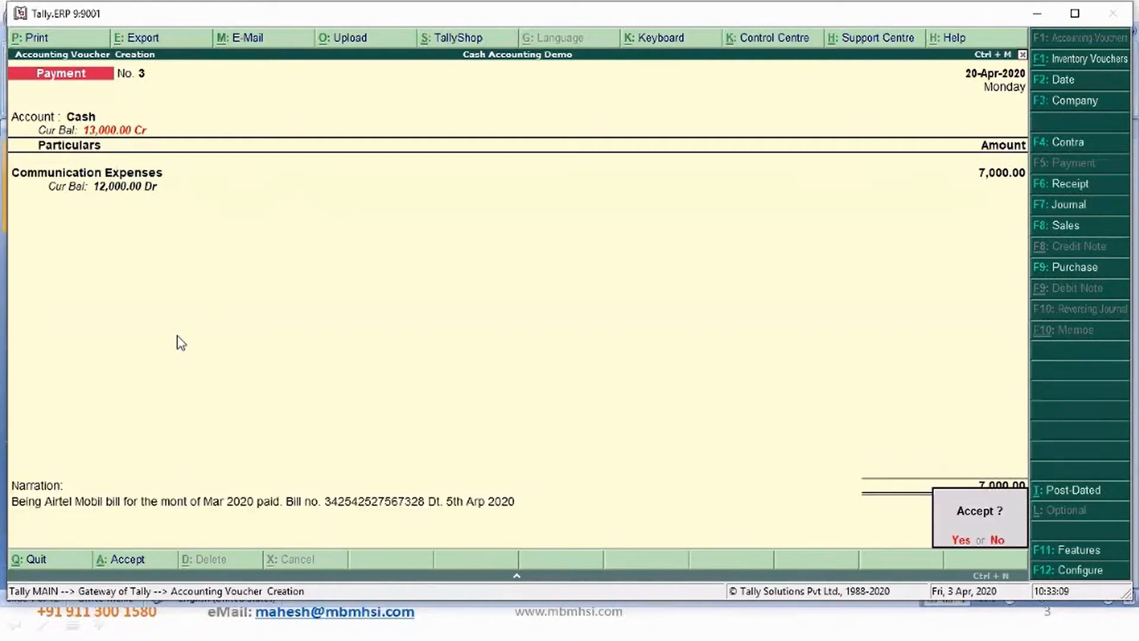
key(Return)
- Start payment No. 4 from Cash, paying 2,500 to Communication Expenses
text(Ca)
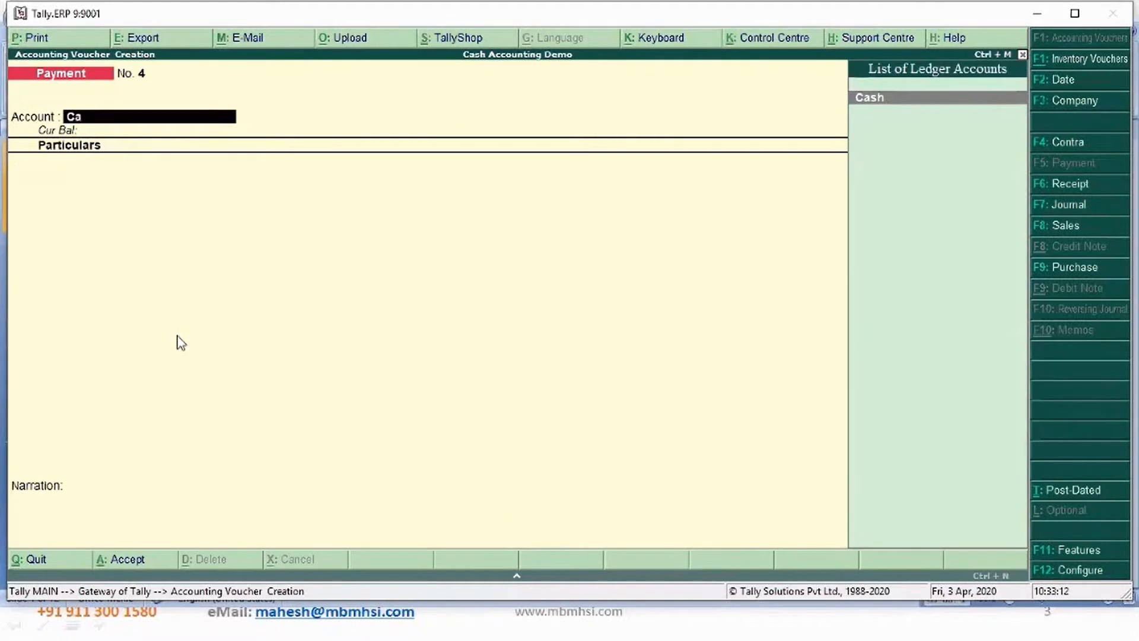
key(Return)
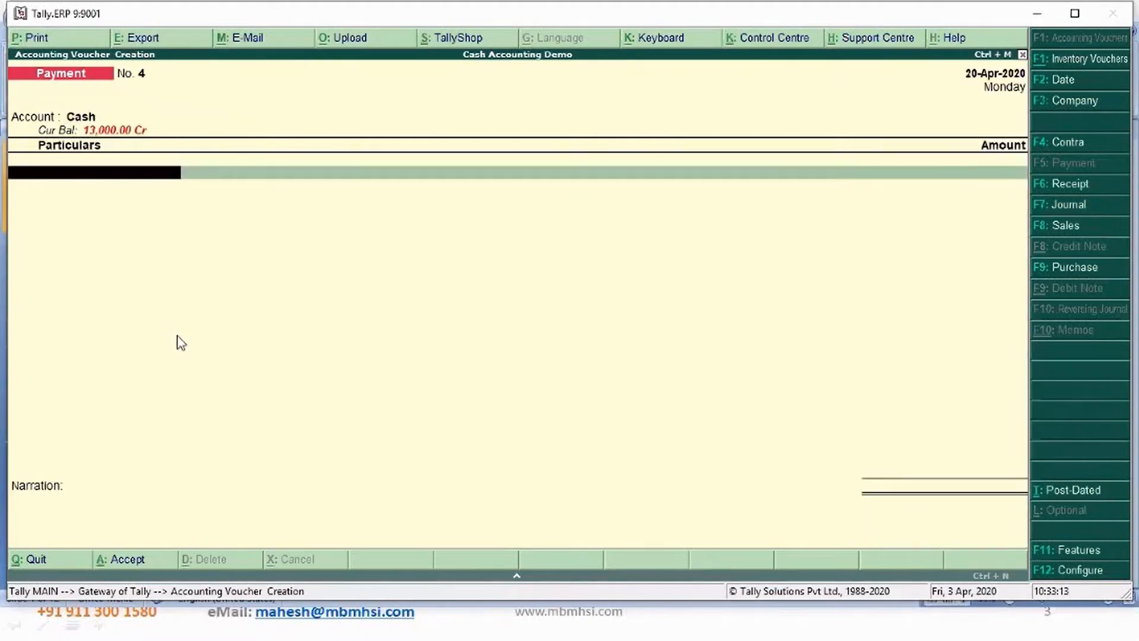
text(Com)
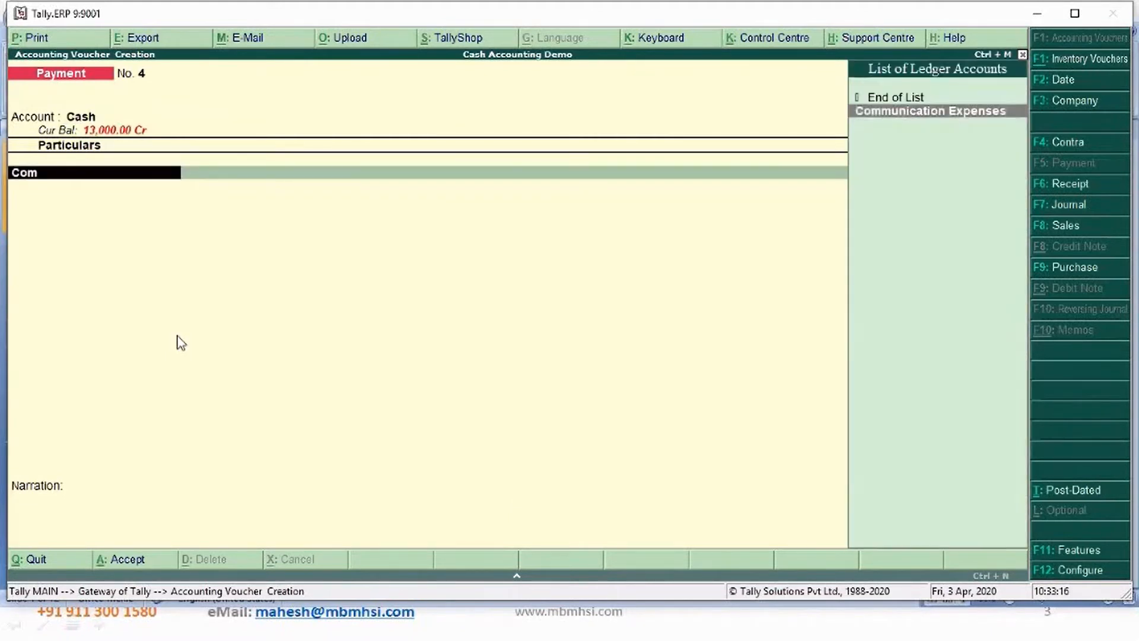
key(Return)
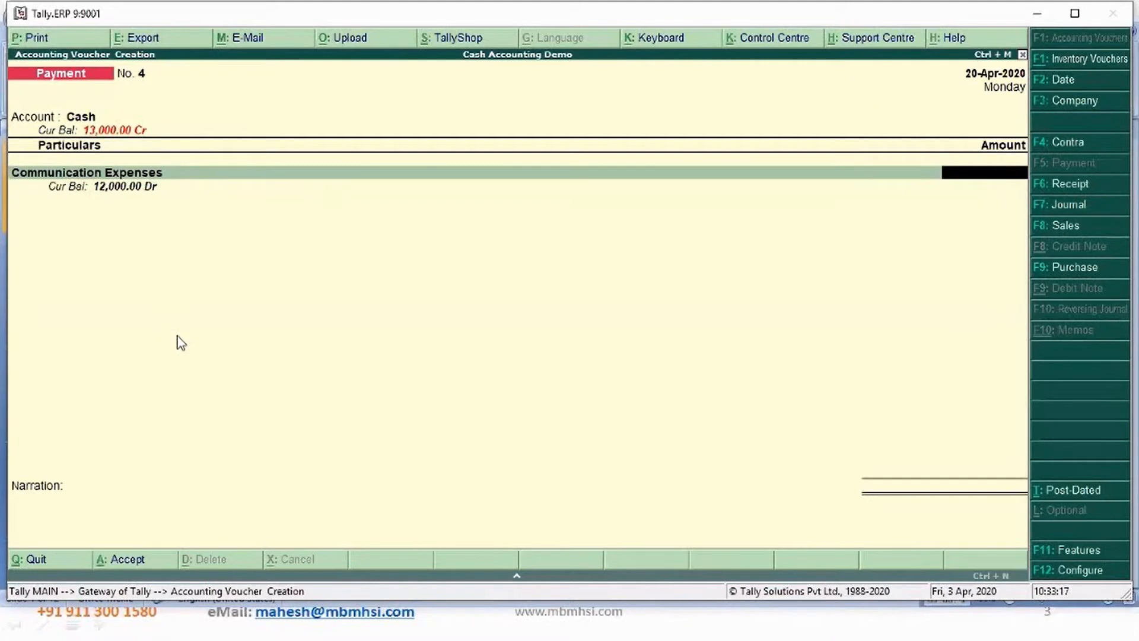
text(10000)
key(Return)
key(BackSpace)
text(2)
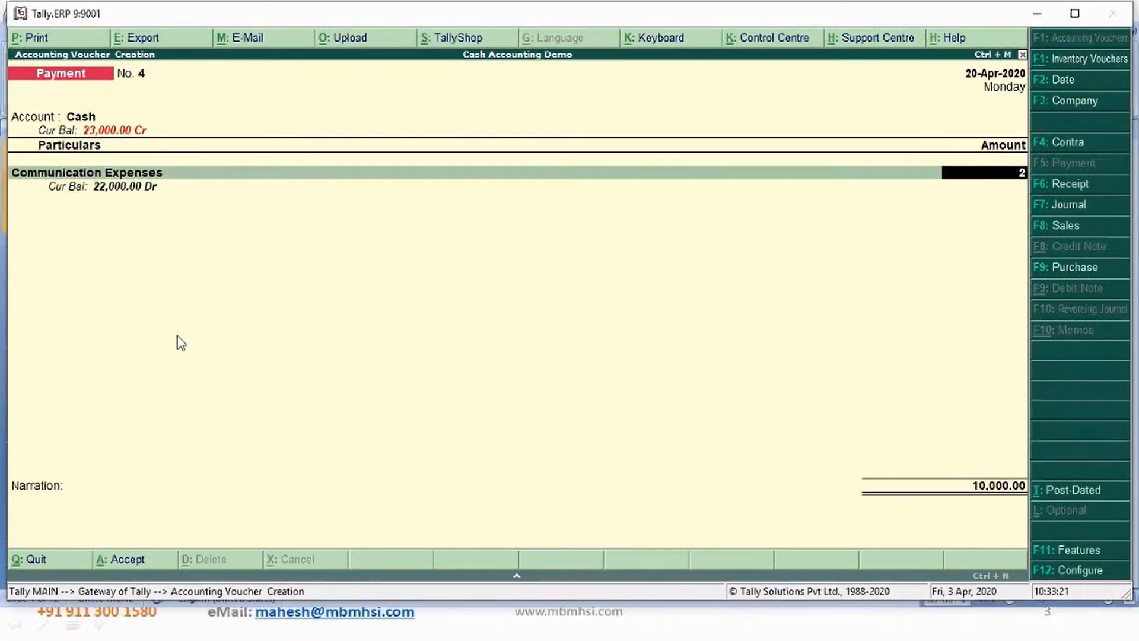
text(500)
key(Return)
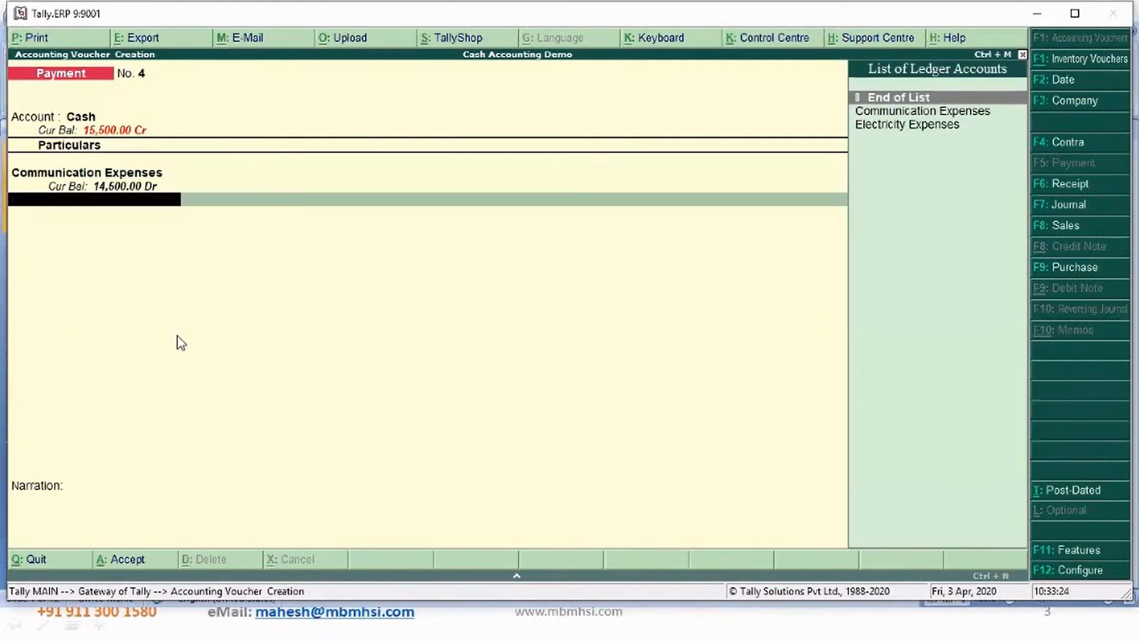
key(Return)
- Reuse the previous narration and change the operator name in it to Rel Jiol
key(ctrl+r)
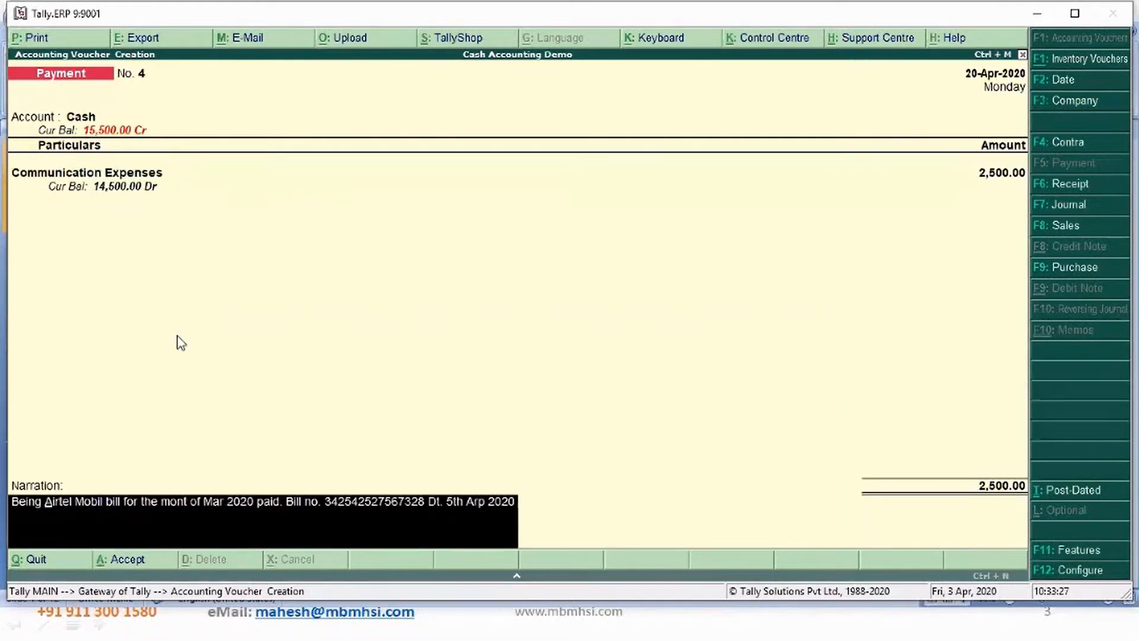
text(Rej Jio)
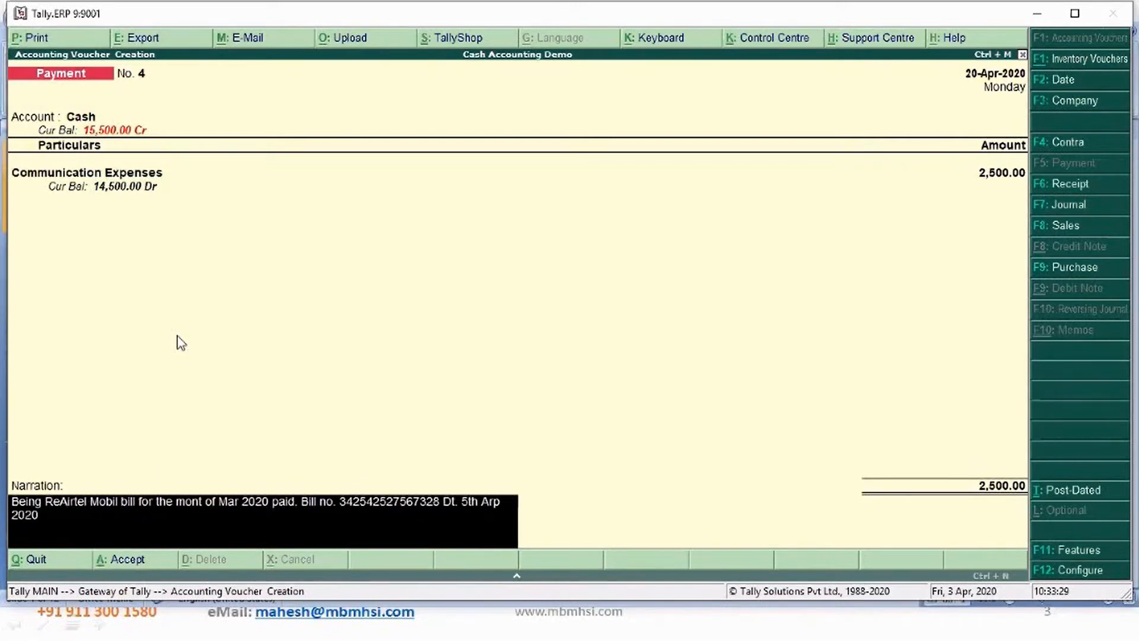
key(Delete)
key(Delete)
key(Delete)
key(Delete)
key(Delete)
key(Delete)
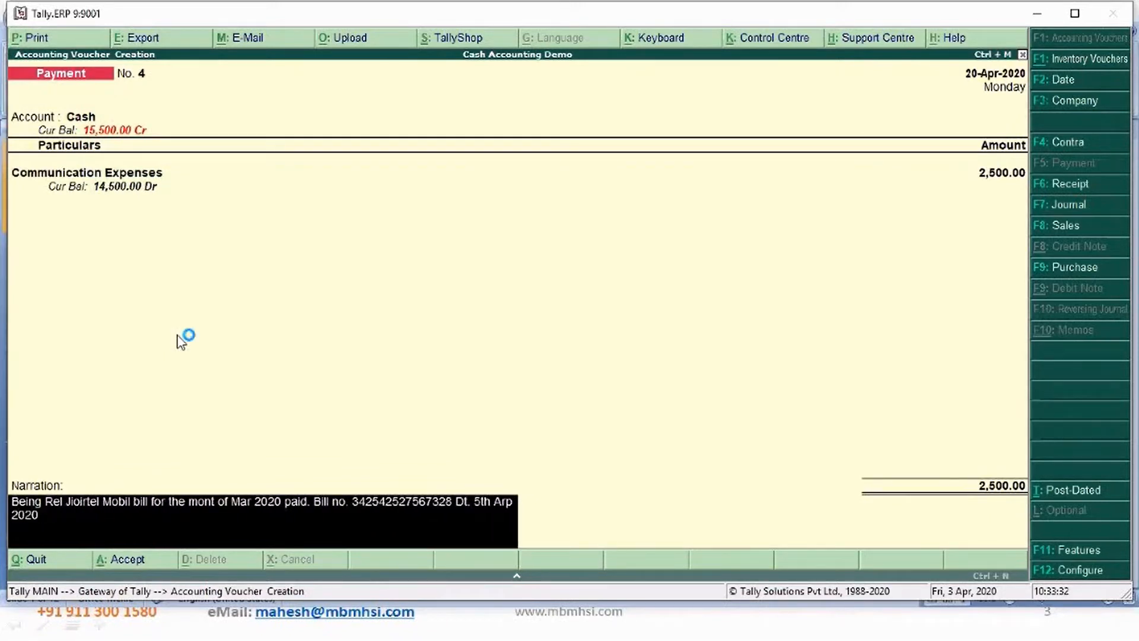
key(BackSpace)
key(BackSpace)
key(BackSpace)
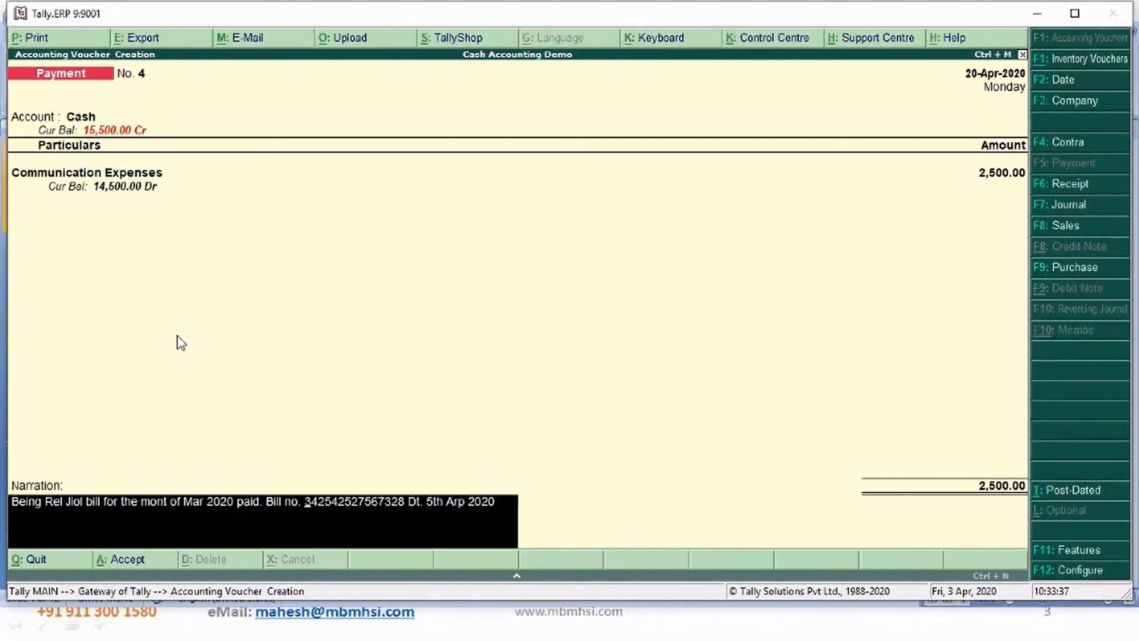
- Replace the bill number in the narration with a new one, accept the voucher and leave voucher entry
text(5425432432432432432)
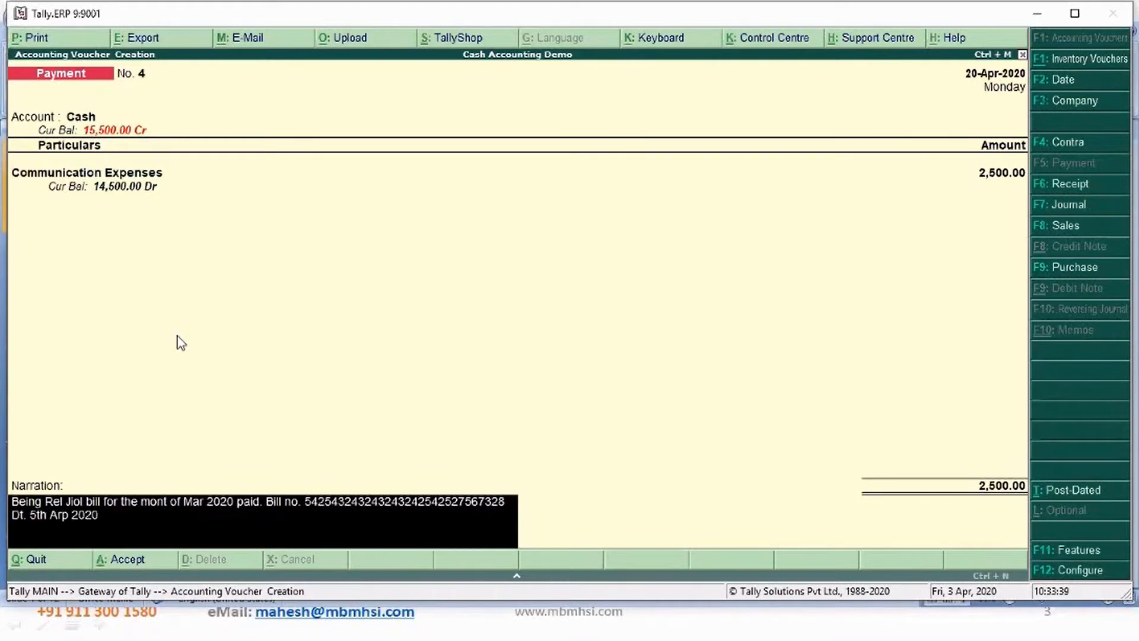
key(Delete)
key(Delete)
key(Delete)
key(Delete)
key(Delete)
key(Delete)
key(Delete)
key(Delete)
key(Delete)
key(Delete)
key(Delete)
key(Delete)
key(Delete)
key(Delete)
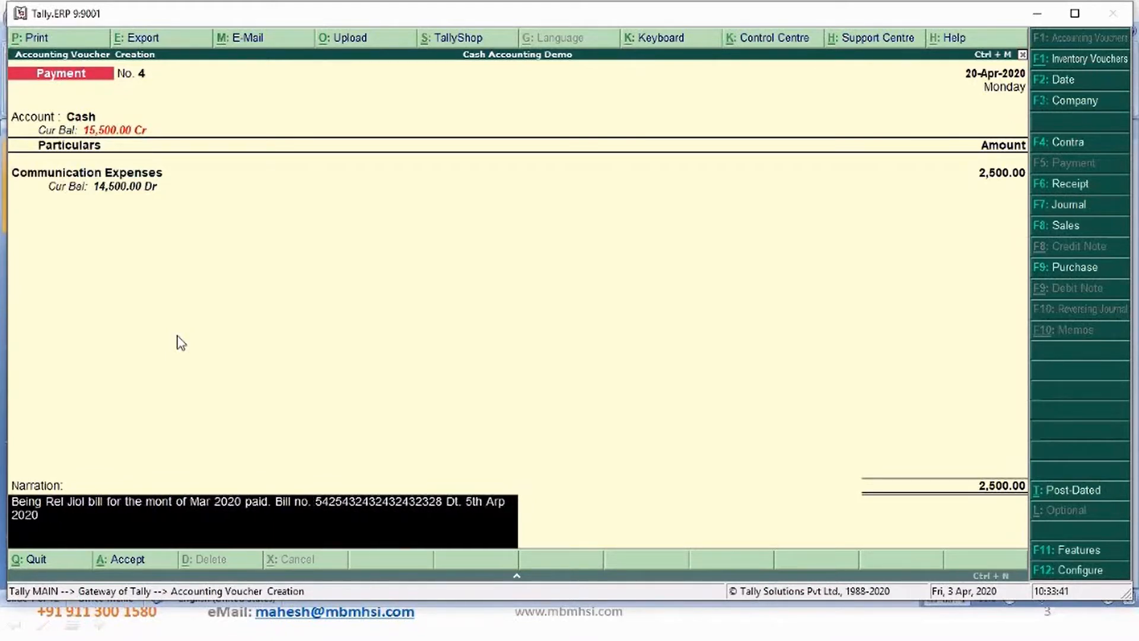
key(Delete)
key(Delete)
key(Delete)
key(Delete)
key(Delete)
key(Delete)
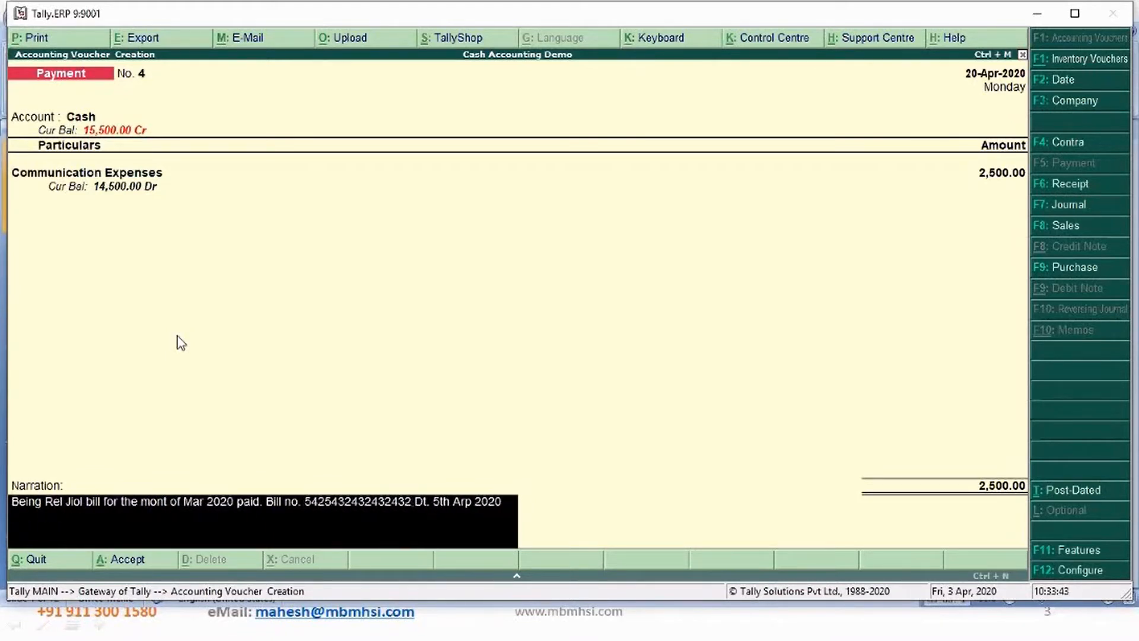
key(Return)
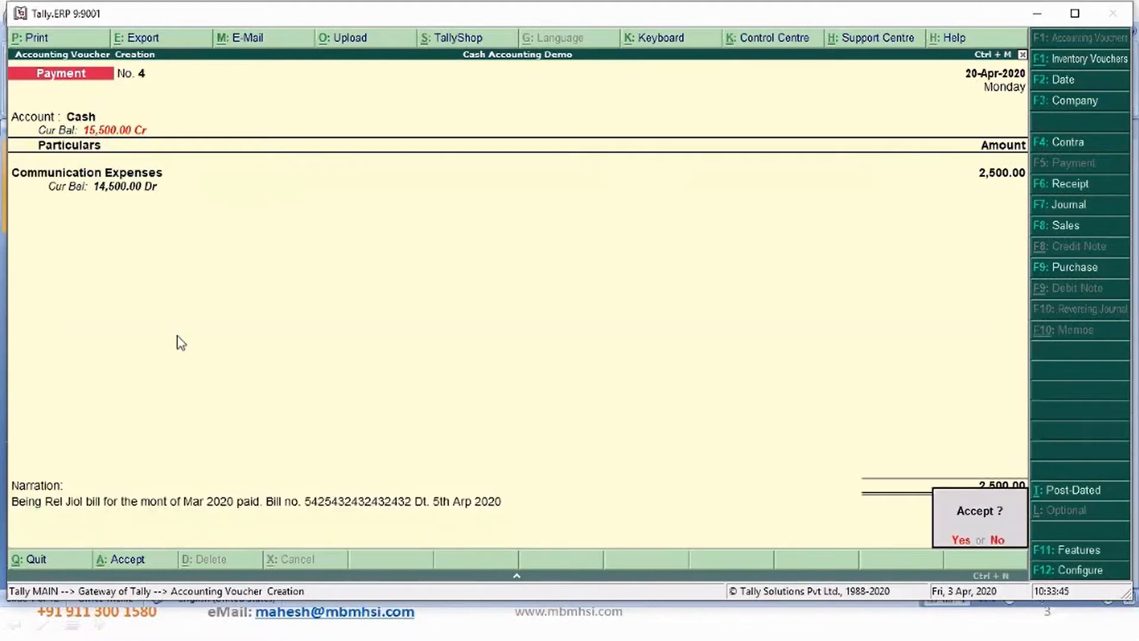
key(Return)
key(Escape)
key(Return)
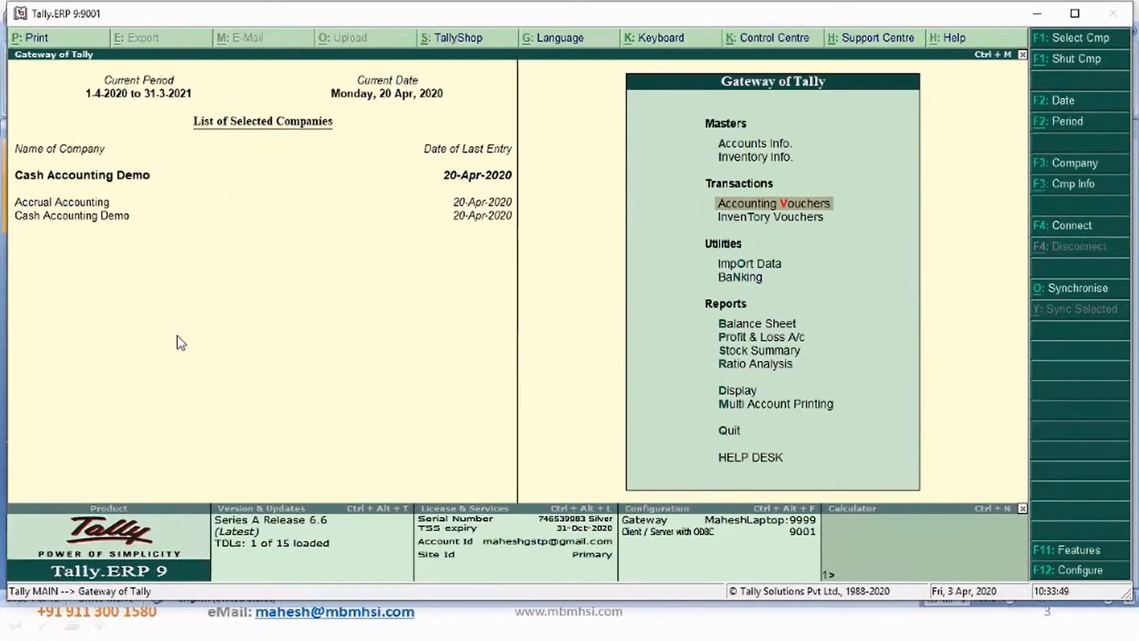
- Review the Profit & Loss account in detailed view and drill into the Balance Sheet's current assets
key(p)
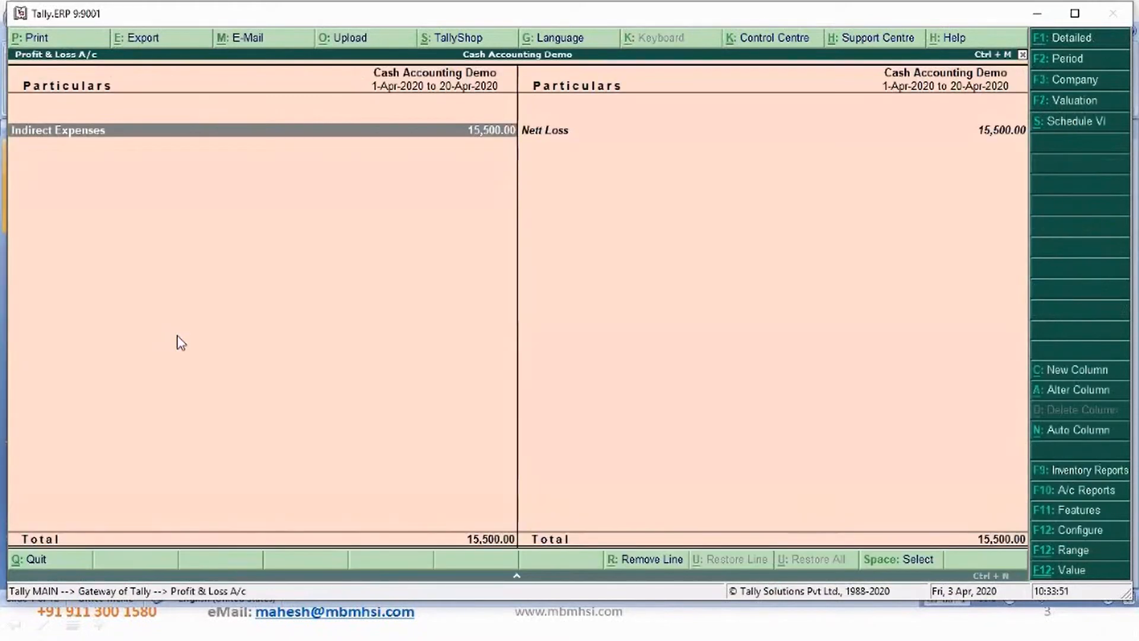
key(alt+F1)
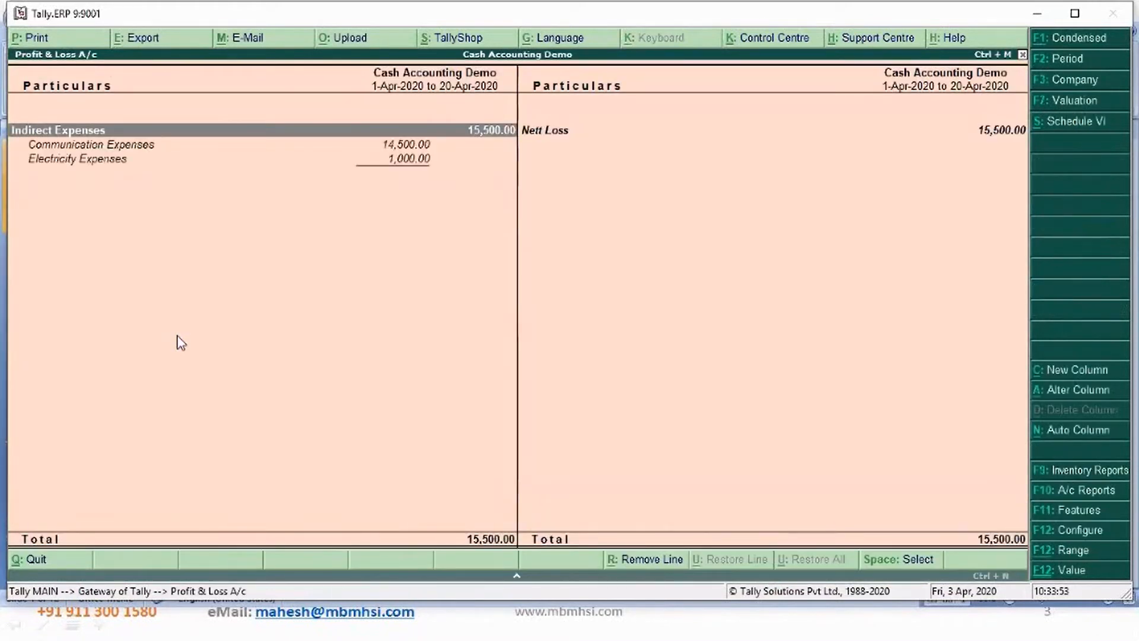
key(Down)
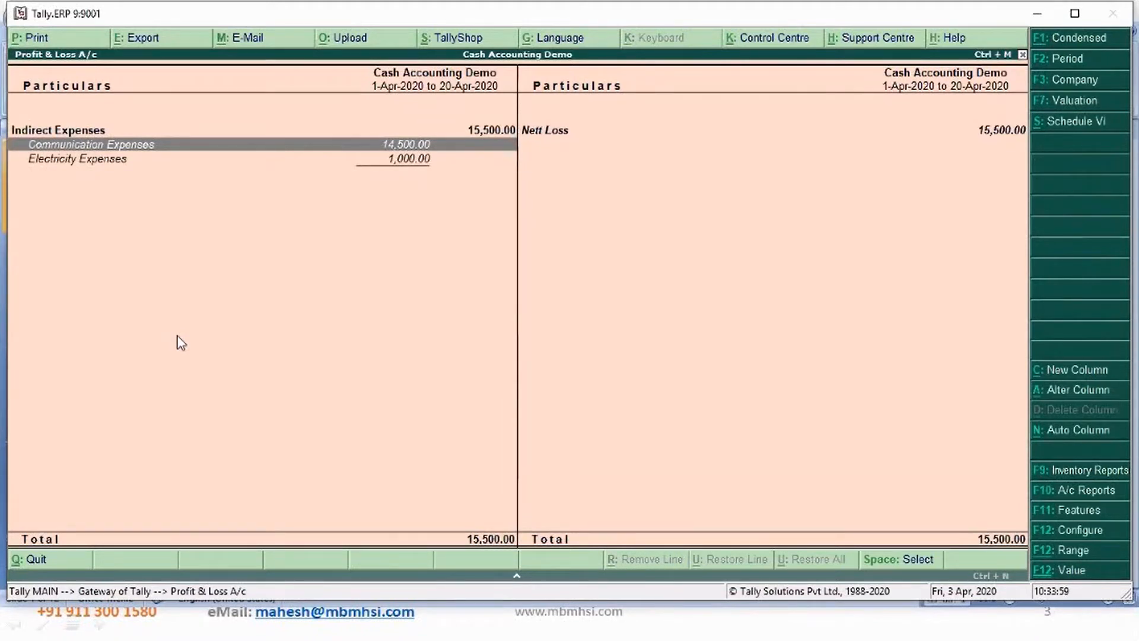
key(Escape)
key(Up)
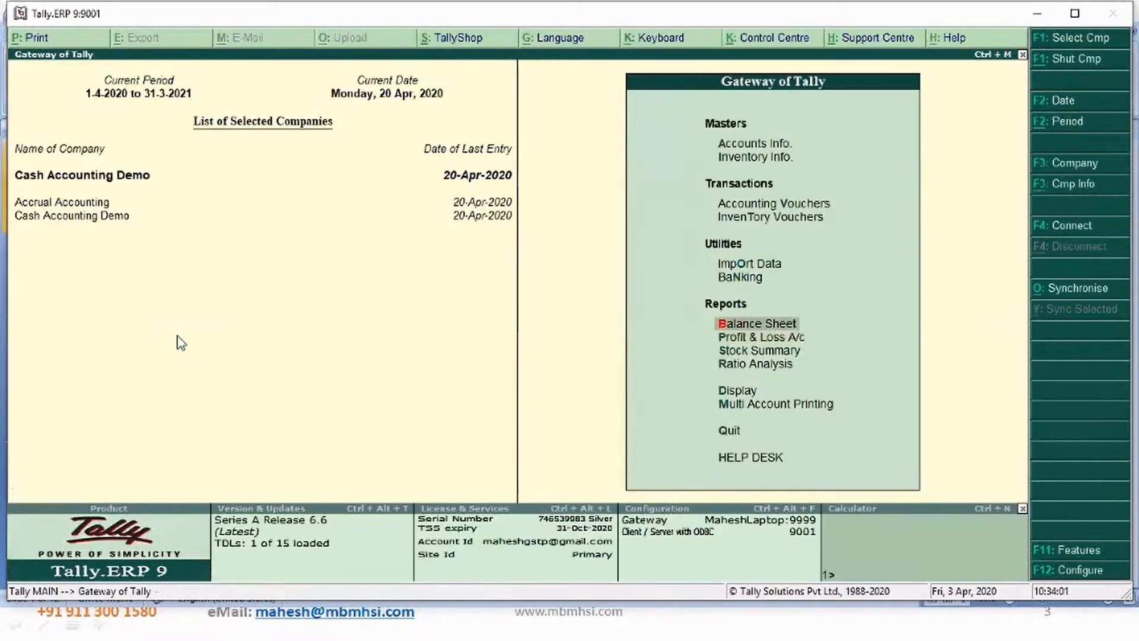
key(Return)
key(Down)
key(Down)
key(Down)
key(Down)
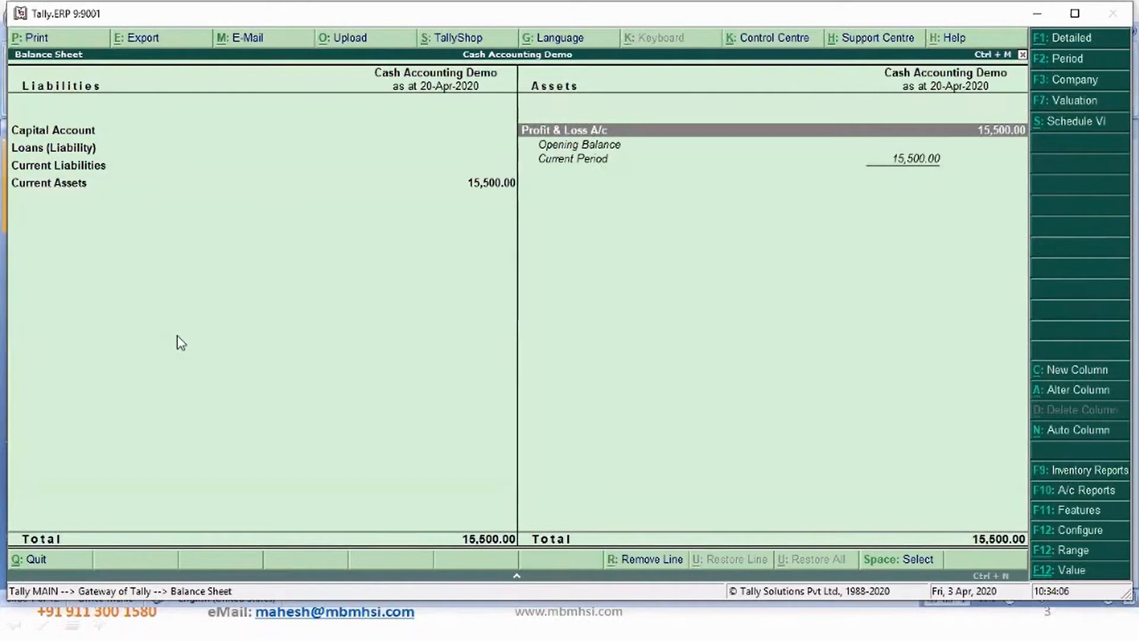
key(Left)
key(Down)
key(Down)
key(Down)
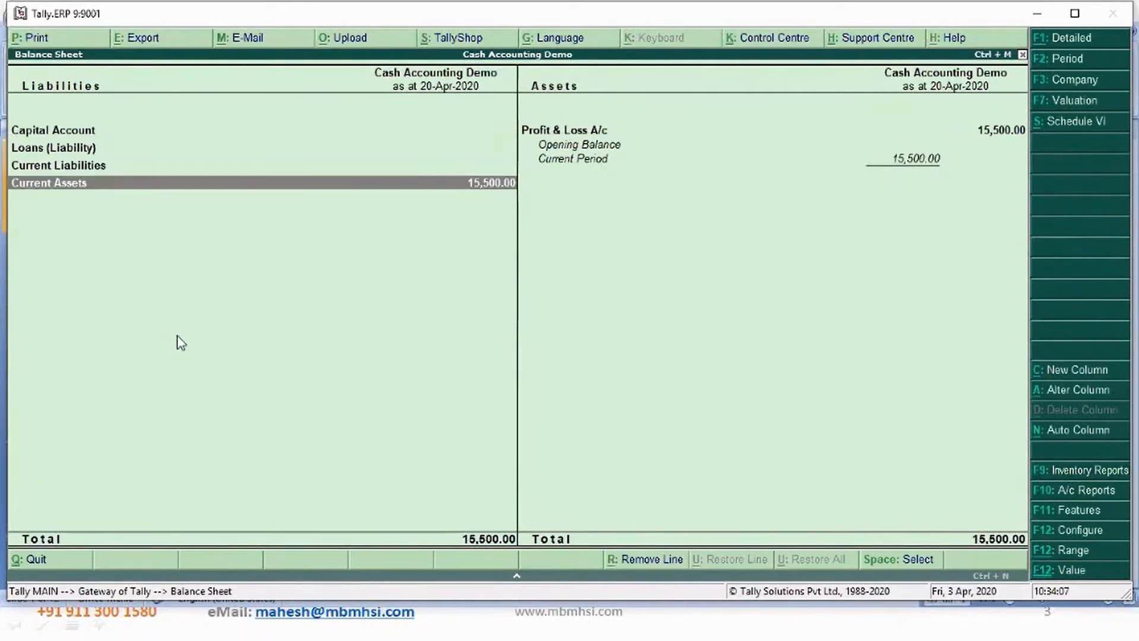
key(Return)
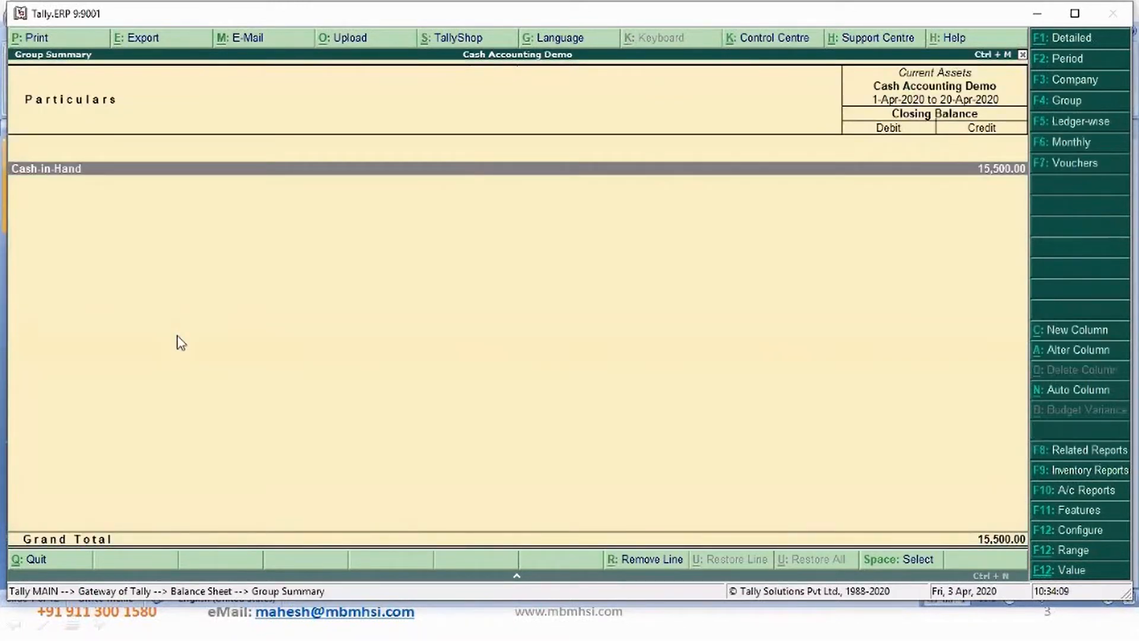
key(Escape)
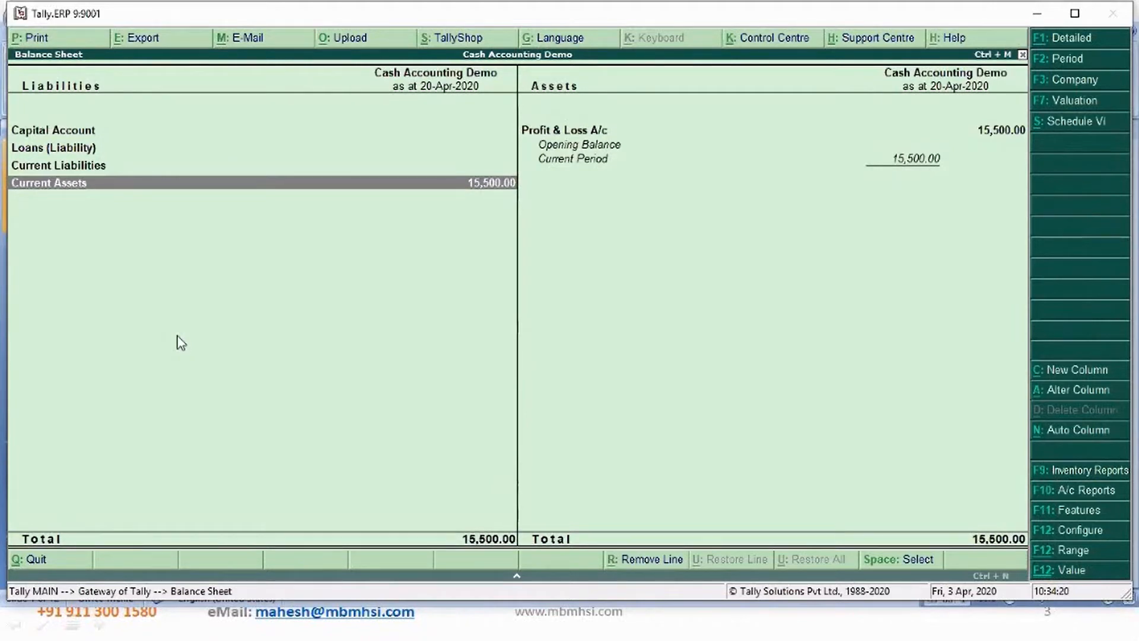
key(Escape)
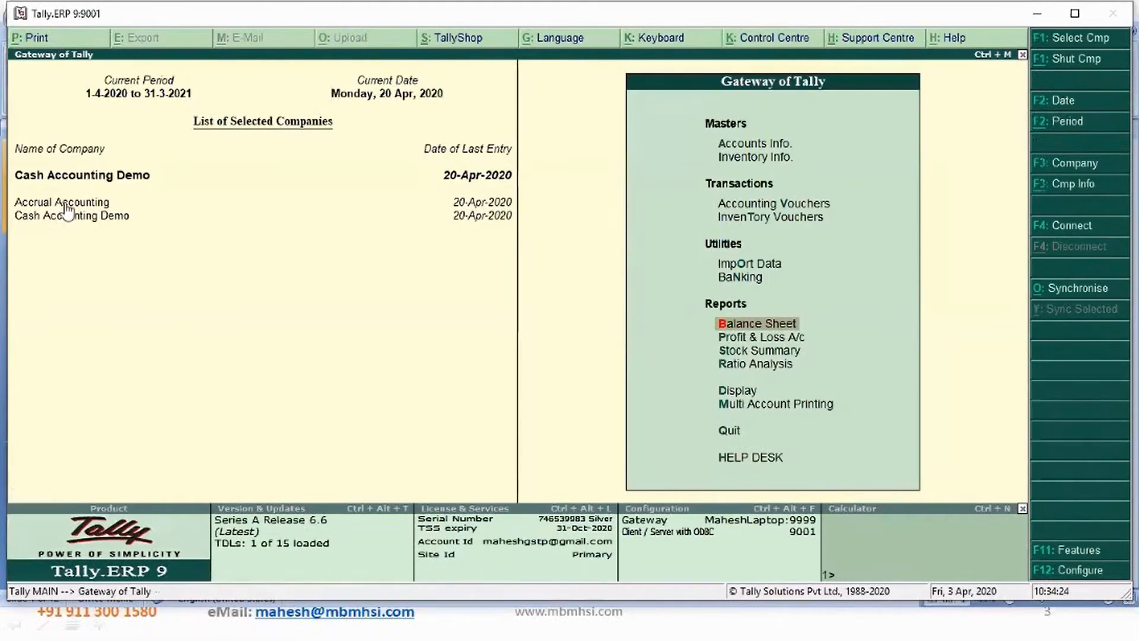
- Open the Day Book to review the recorded payment vouchers
key(d)
key(a)
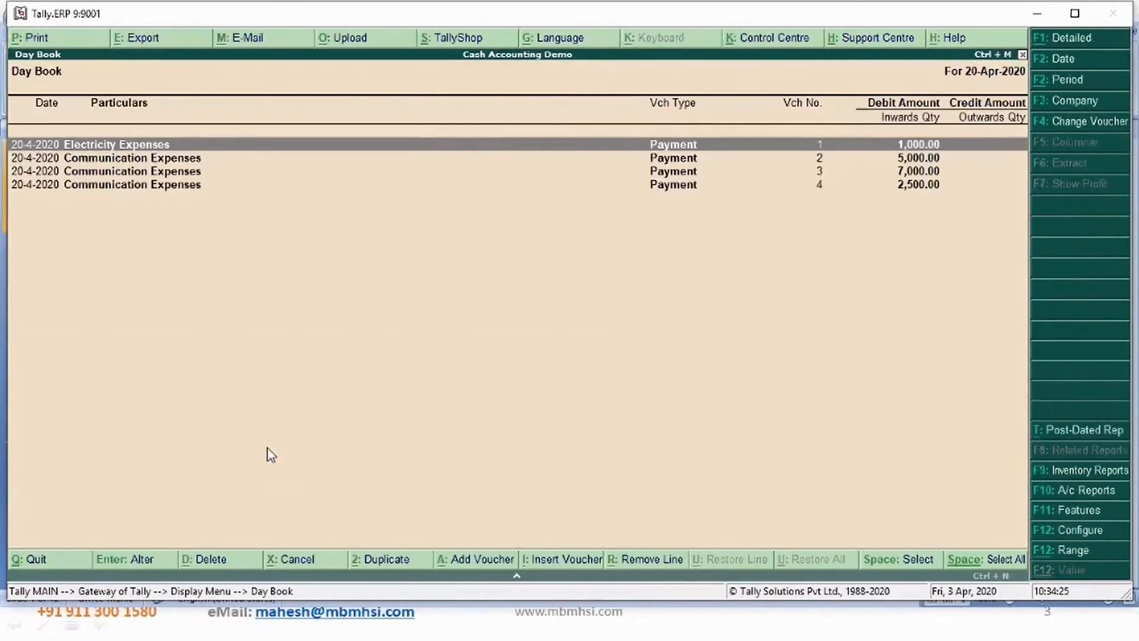
key(Down)
key(Down)
key(Down)
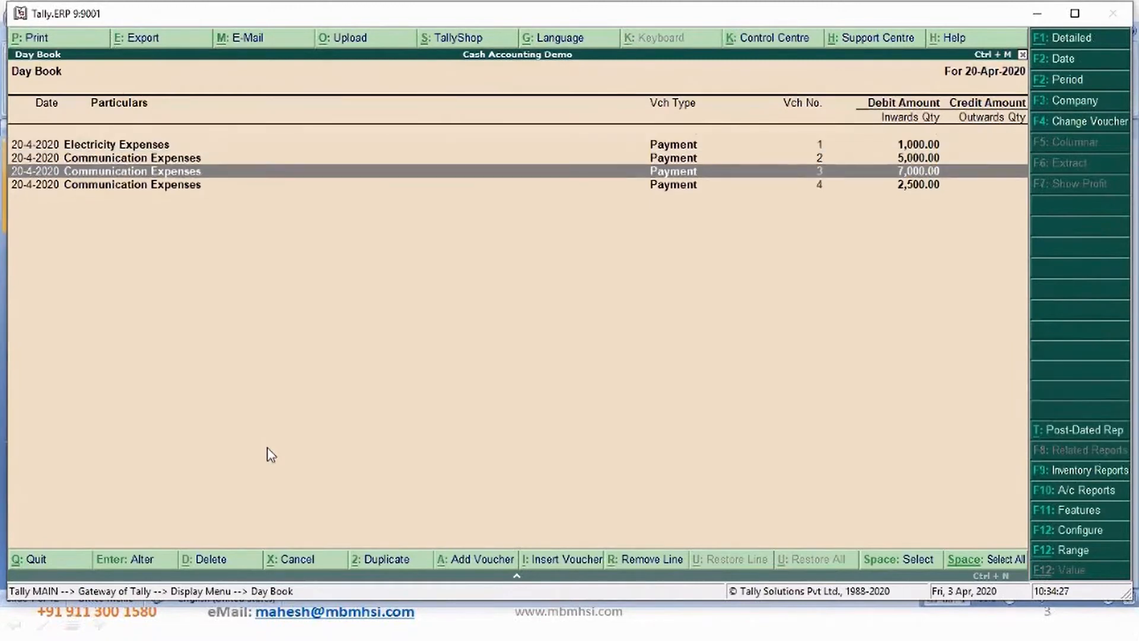
key(Up)
key(Up)
key(Up)
key(Escape)
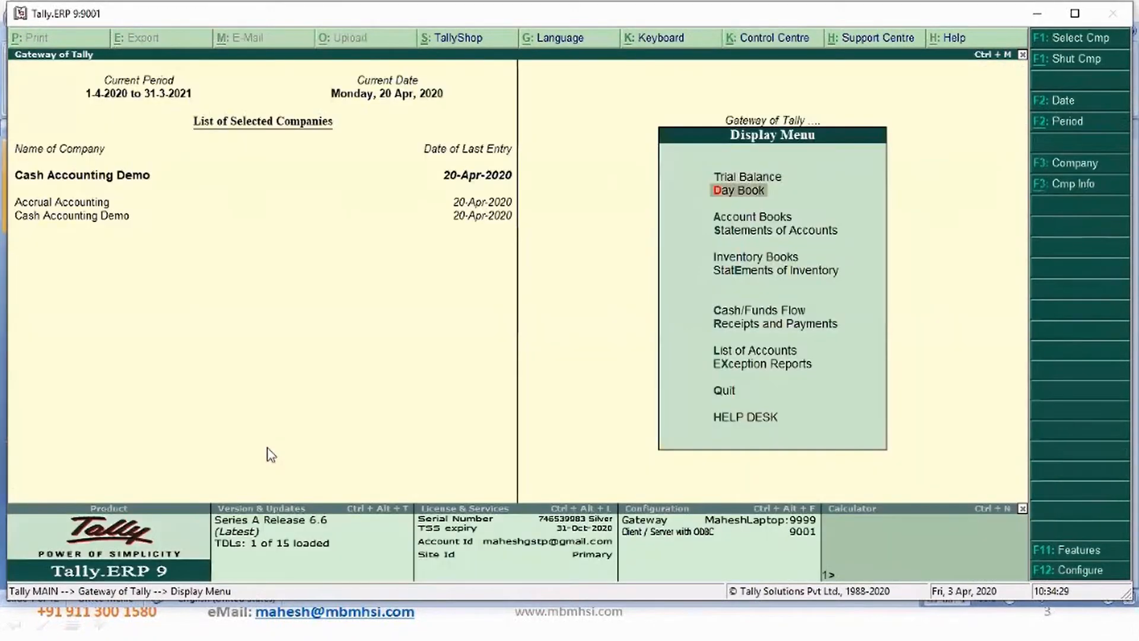
key(Escape)
- Open a journal voucher and set the voucher date to 5-Apr-2020
key(v)
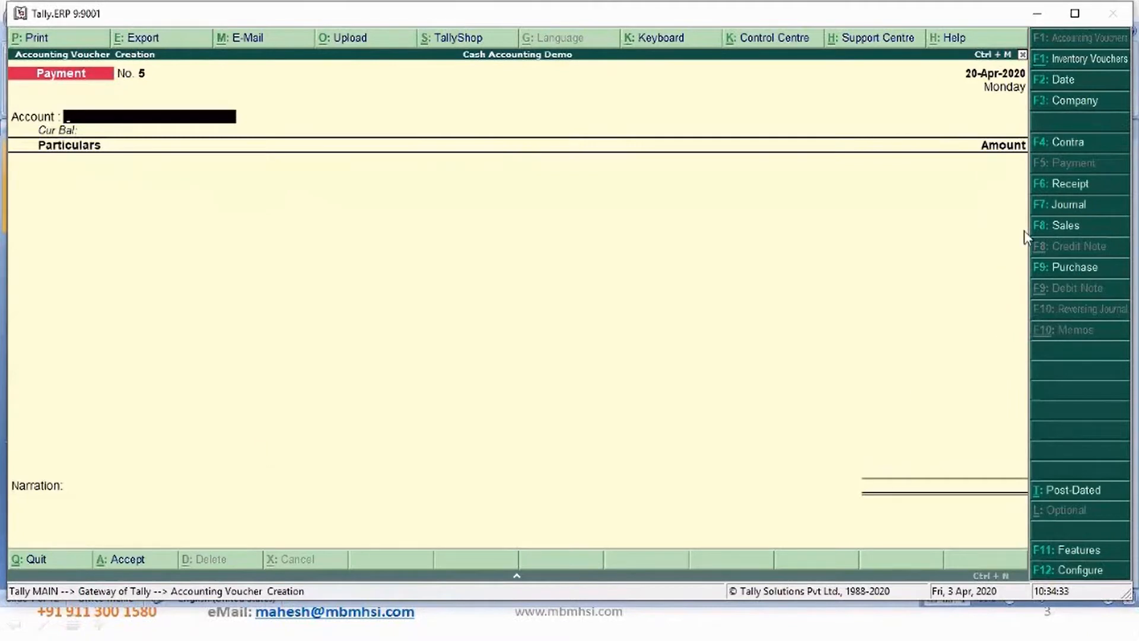
click(1061, 213)
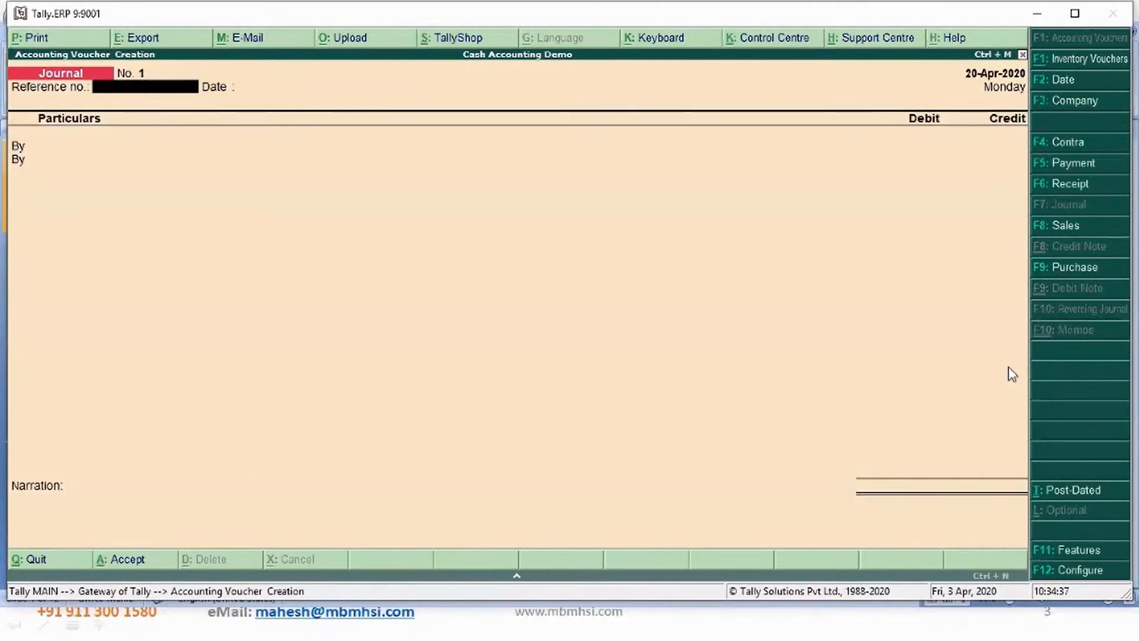
key(F2)
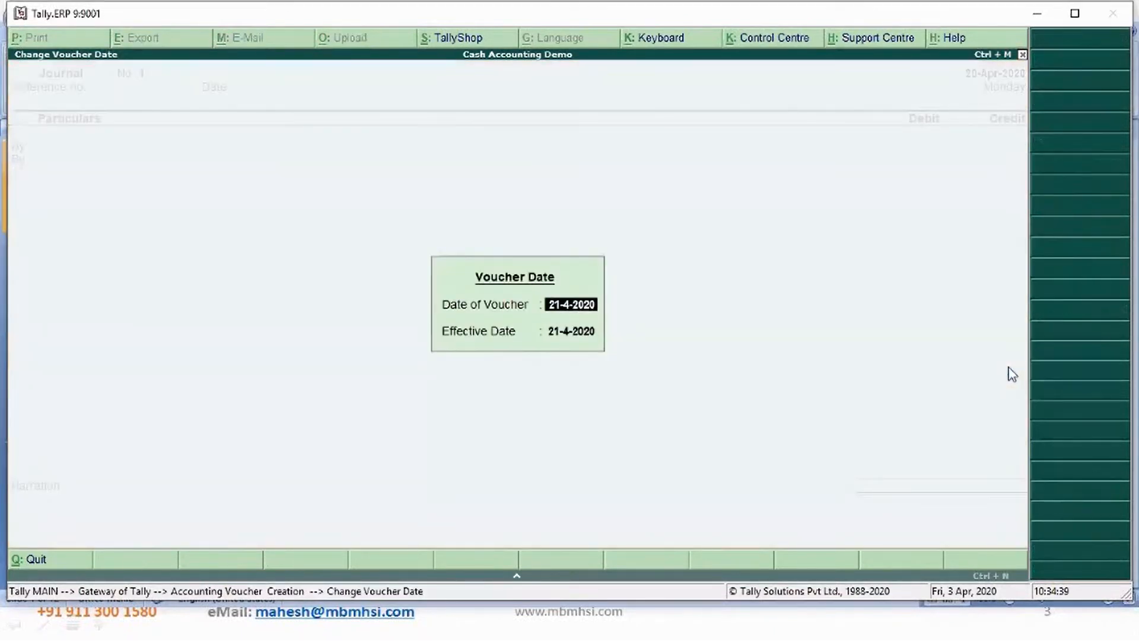
key(Escape)
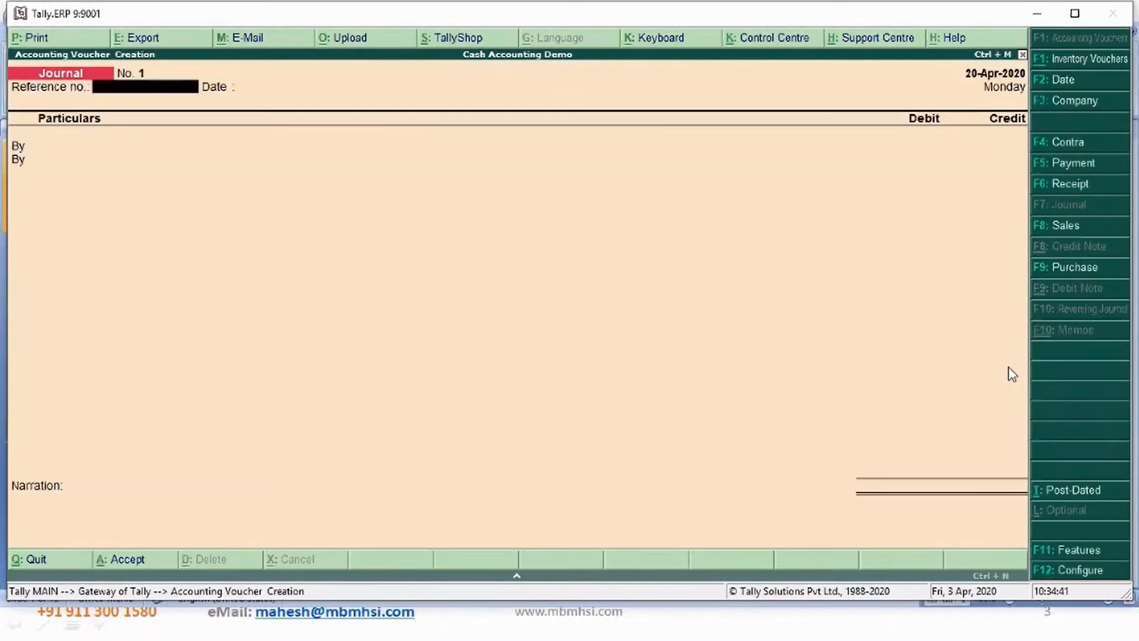
key(F2)
key(Escape)
key(F2)
text(5)
key(Return)
key(Return)
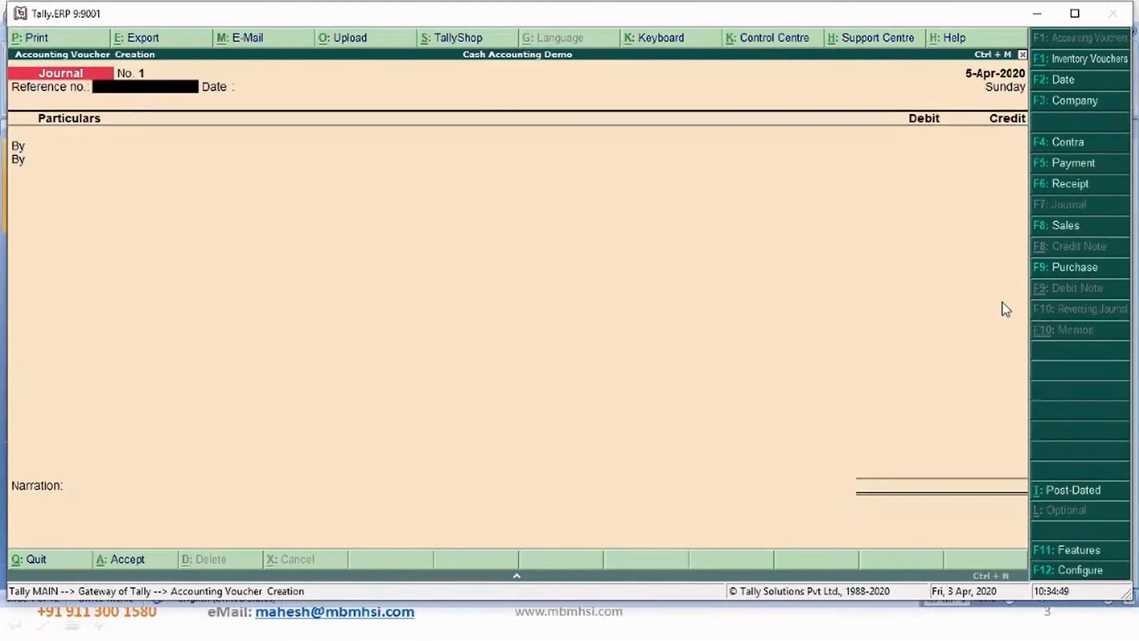
text(54454454)
key(Return)
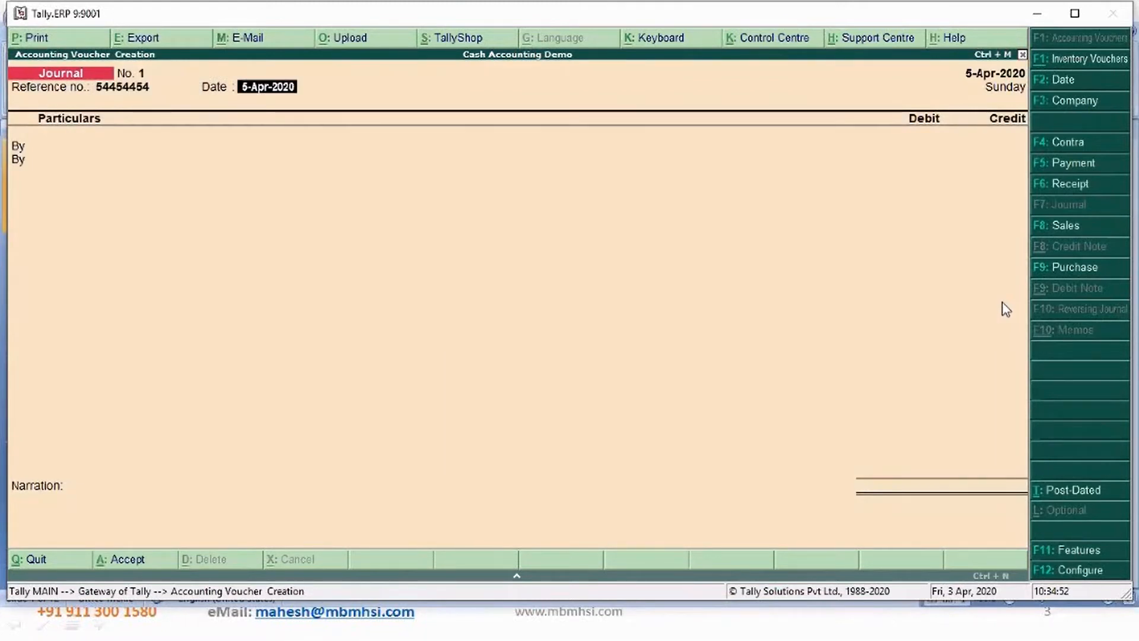
key(Return)
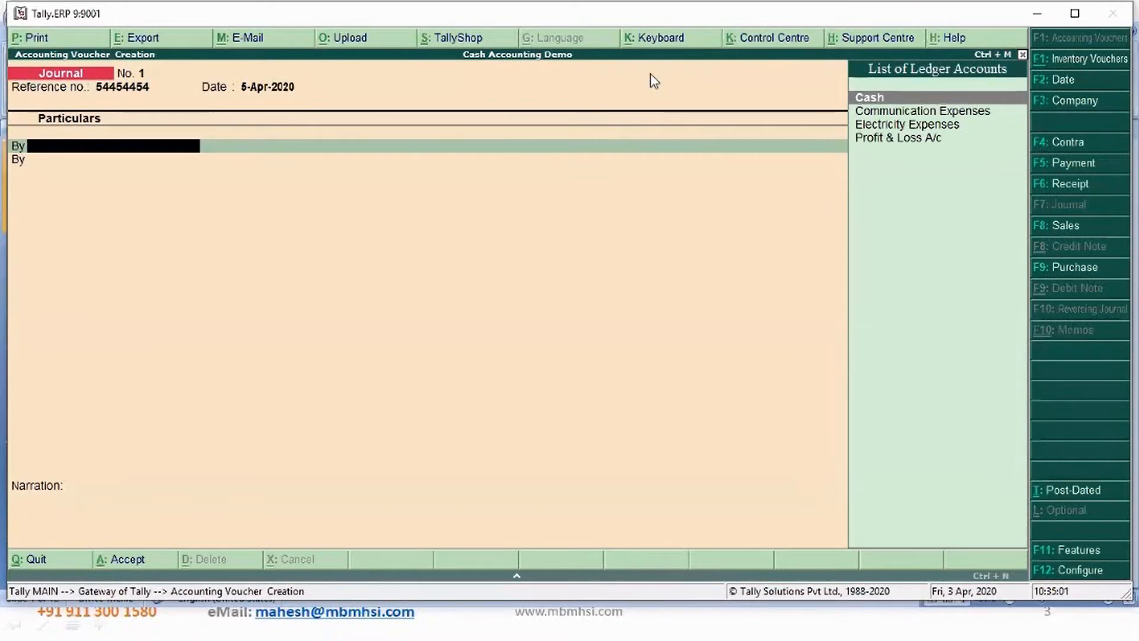
key(Escape)
key(Return)
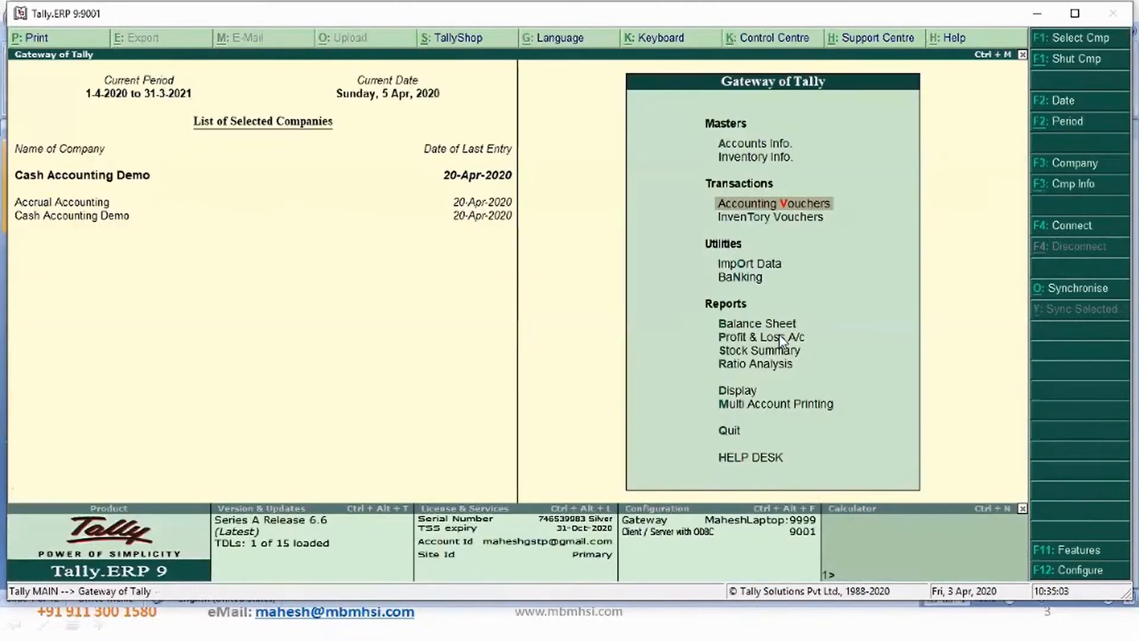
- Switch to the Accrual Accounting company and start a journal voucher with a reference number dated 5-Apr-2020
click(24, 204)
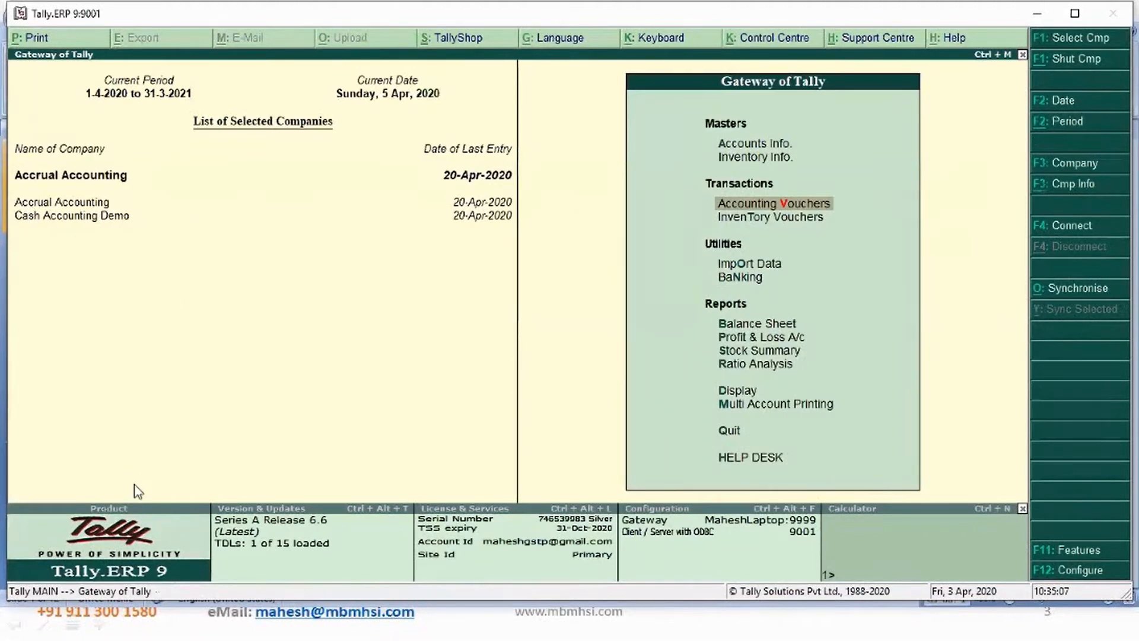
key(Return)
text(2435454)
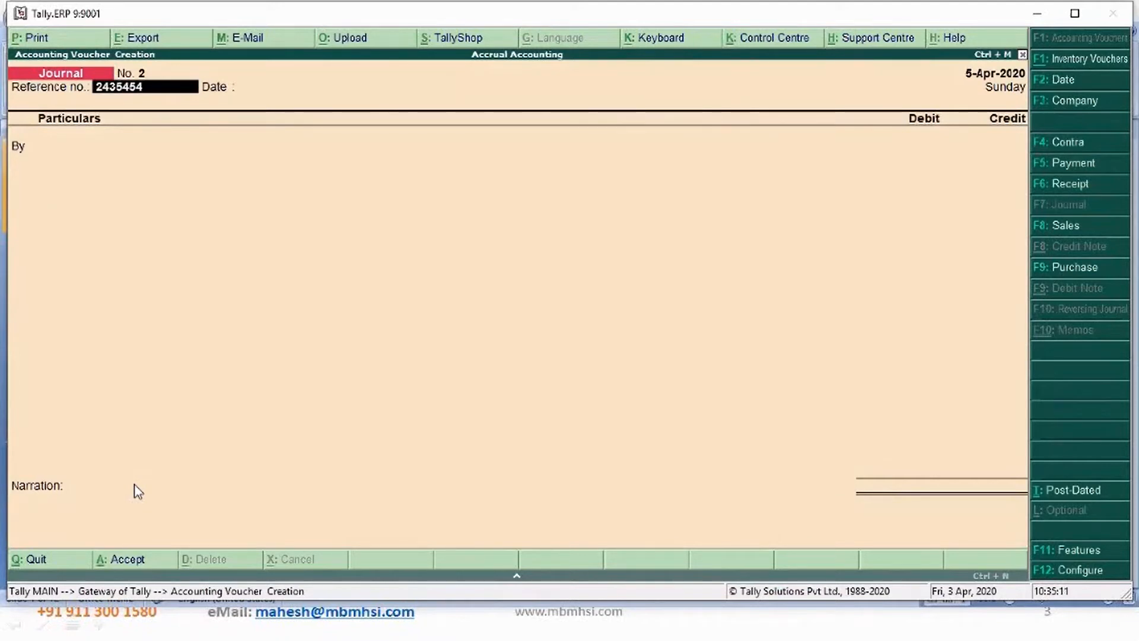
key(Return)
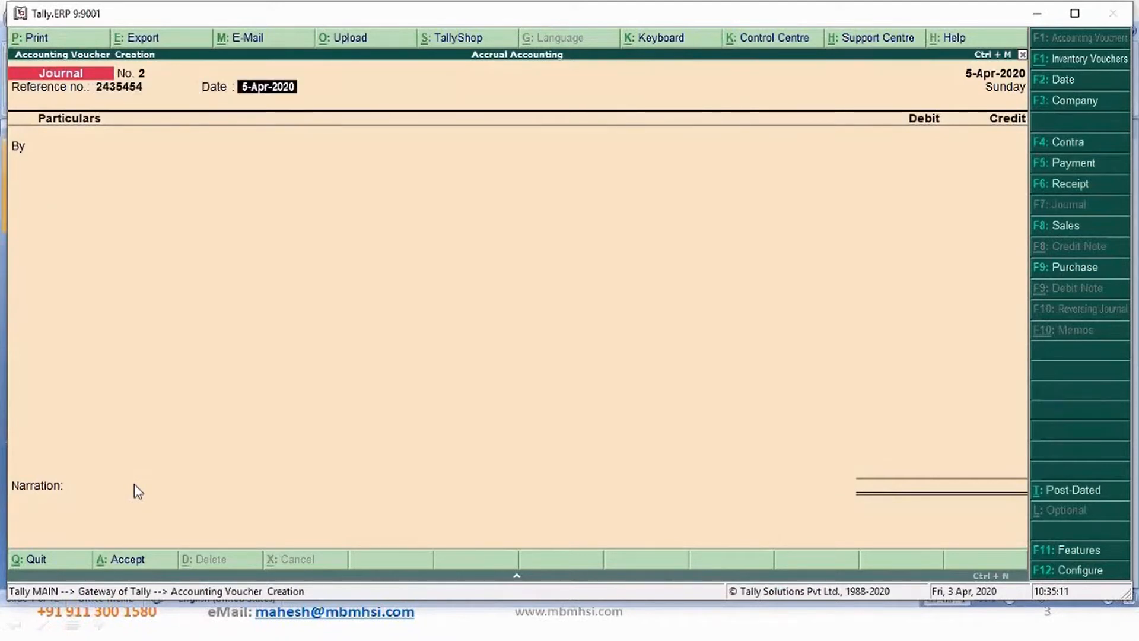
key(Return)
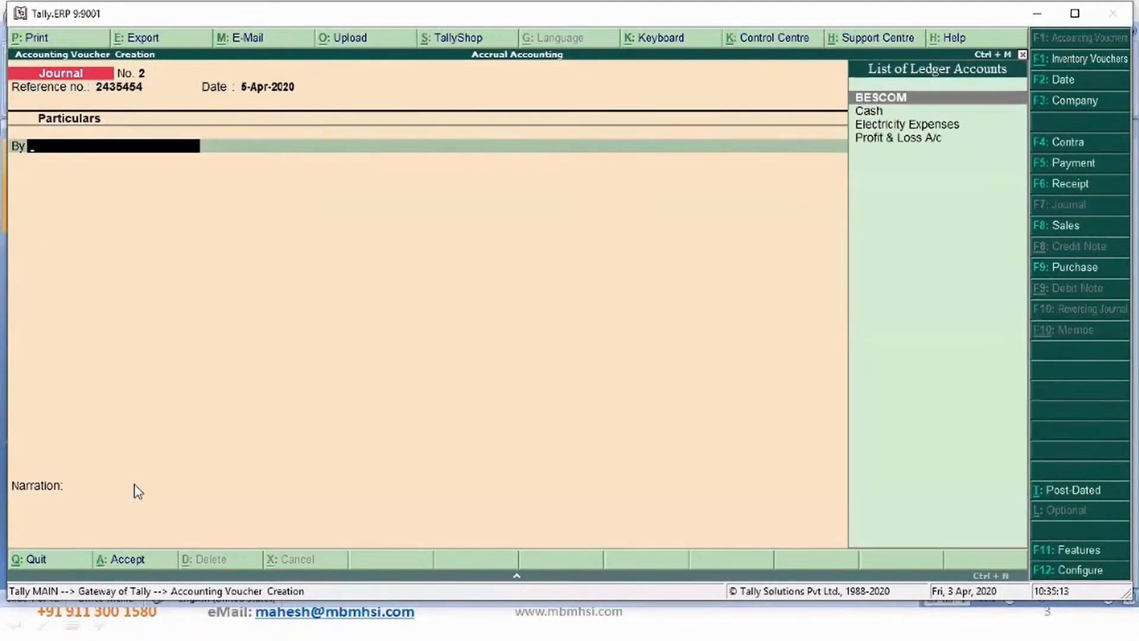
- Create a Communication Expenses ledger under Indirect Expenses and use it as the journal's debit account
key(alt+c)
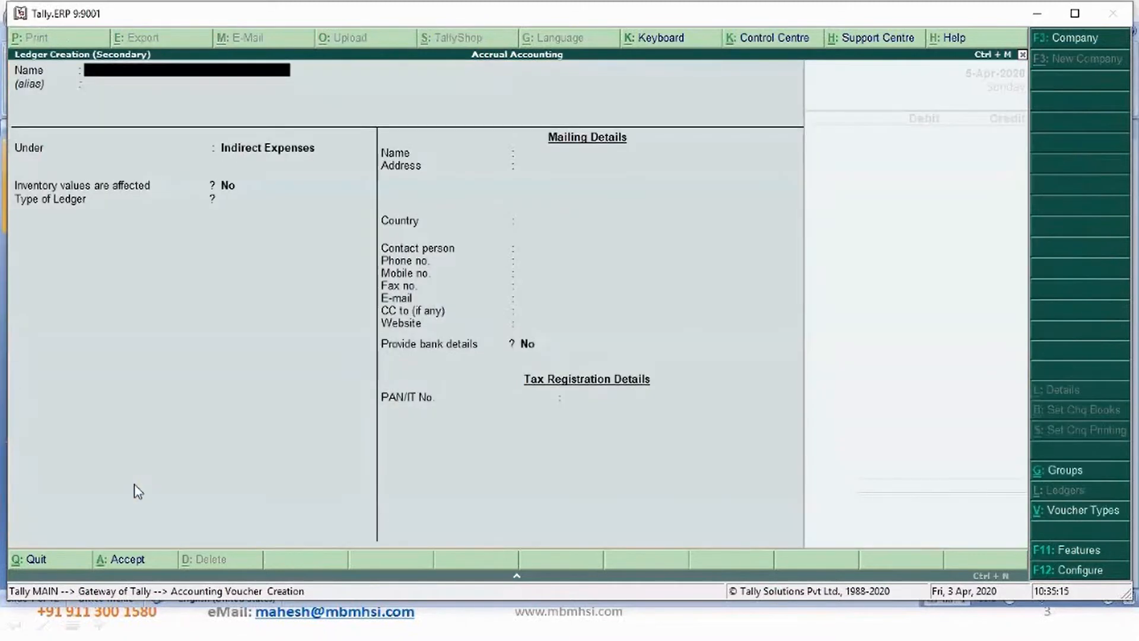
text(Comm)
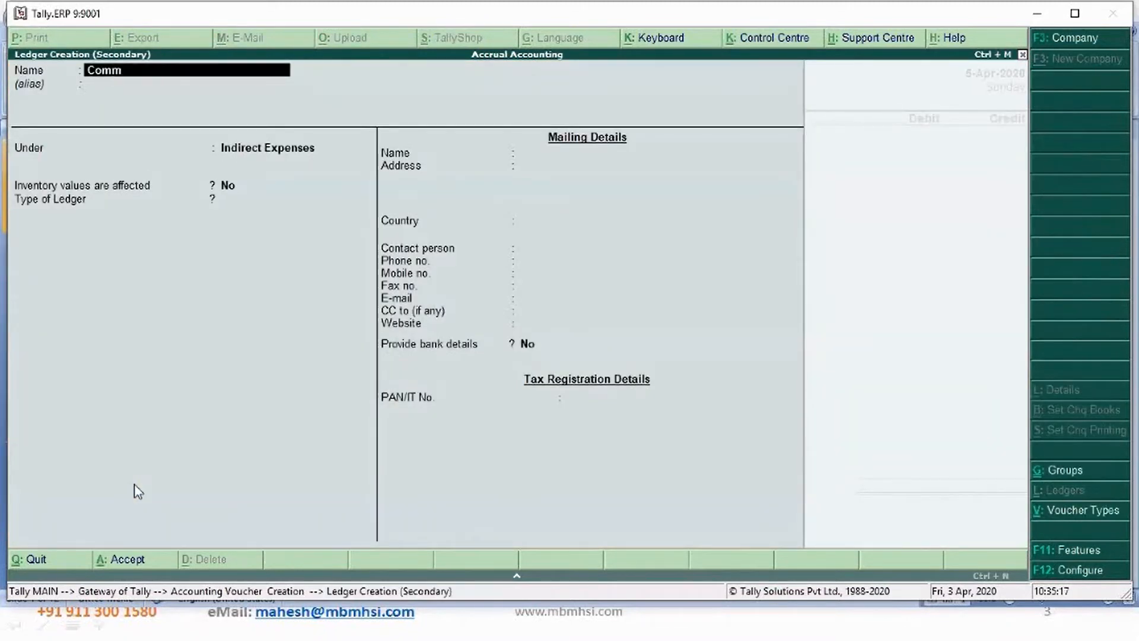
text(unication expenses)
key(Return)
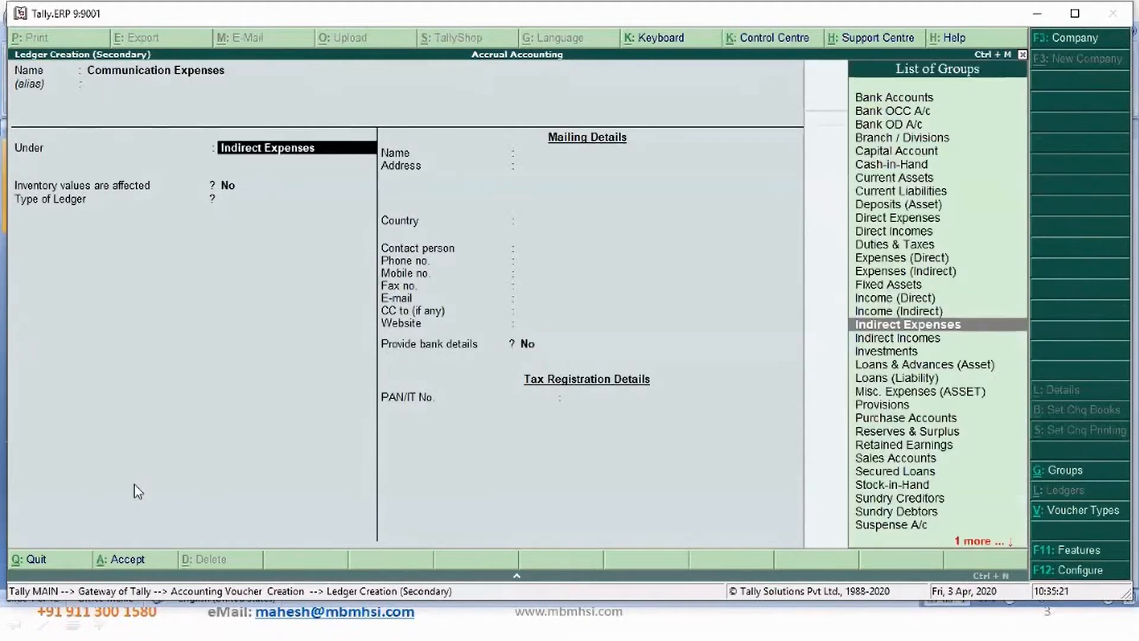
key(Return)
key(ctrl+a)
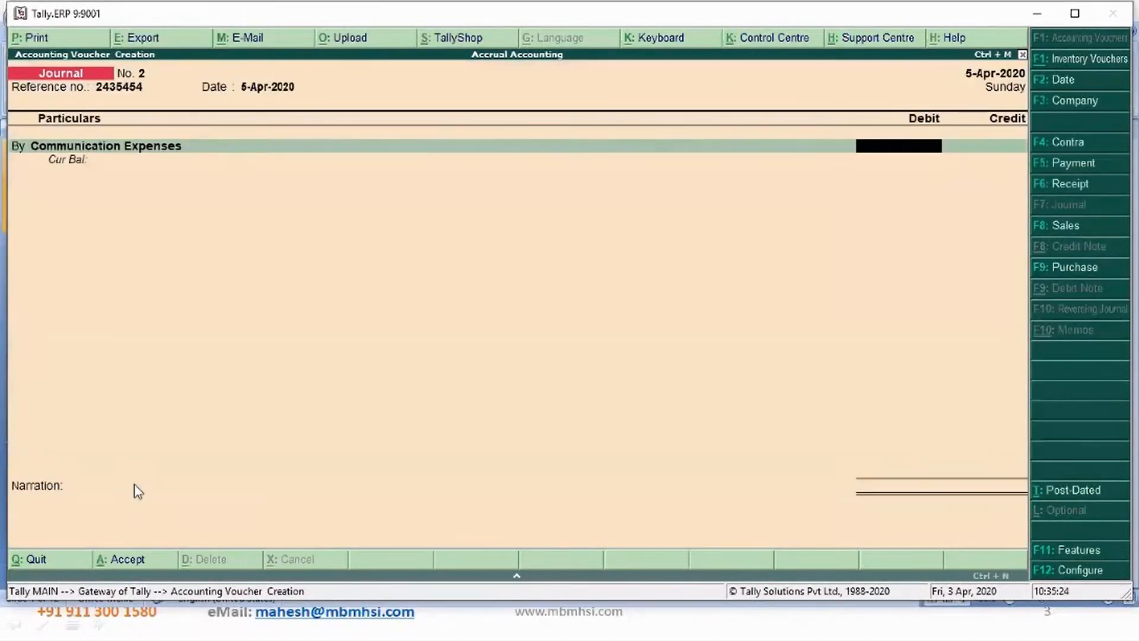
- Enter a debit amount of 5,000 for Communication Expenses
text(5000)
key(Return)
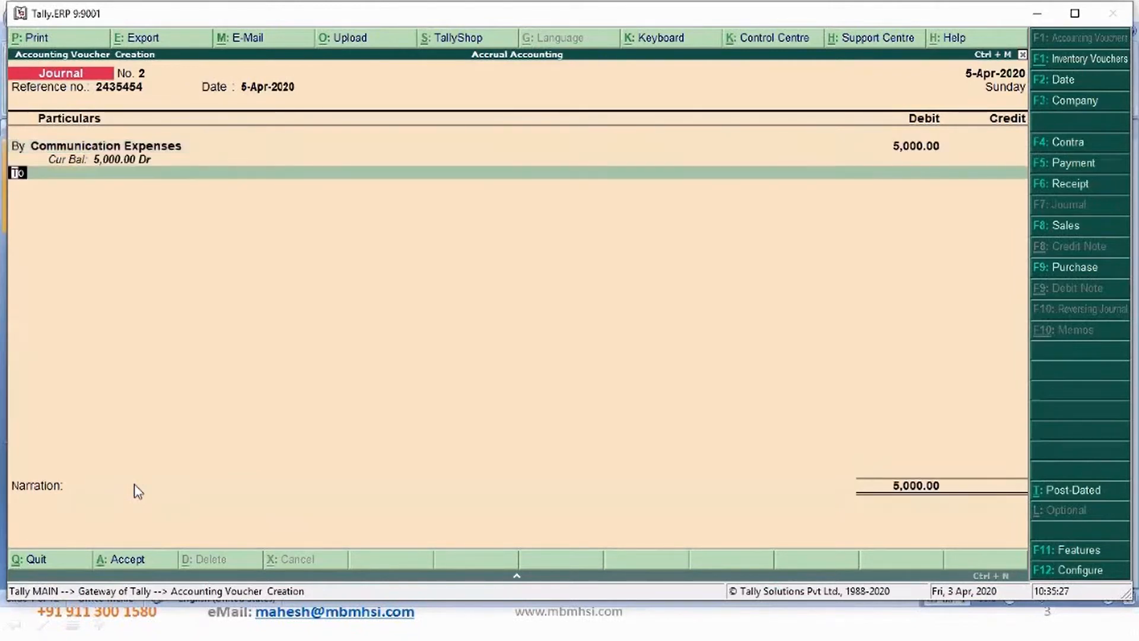
key(Return)
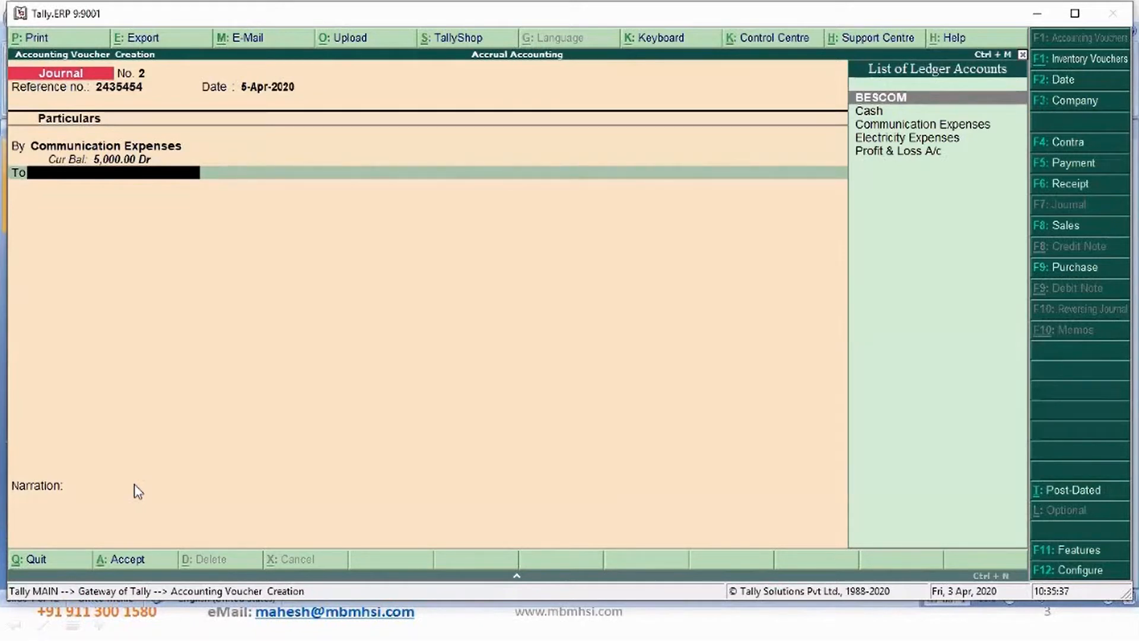
- Create a BSNL ledger under Sundry Creditors and use it as the credit account
key(alt+c)
text(BS)
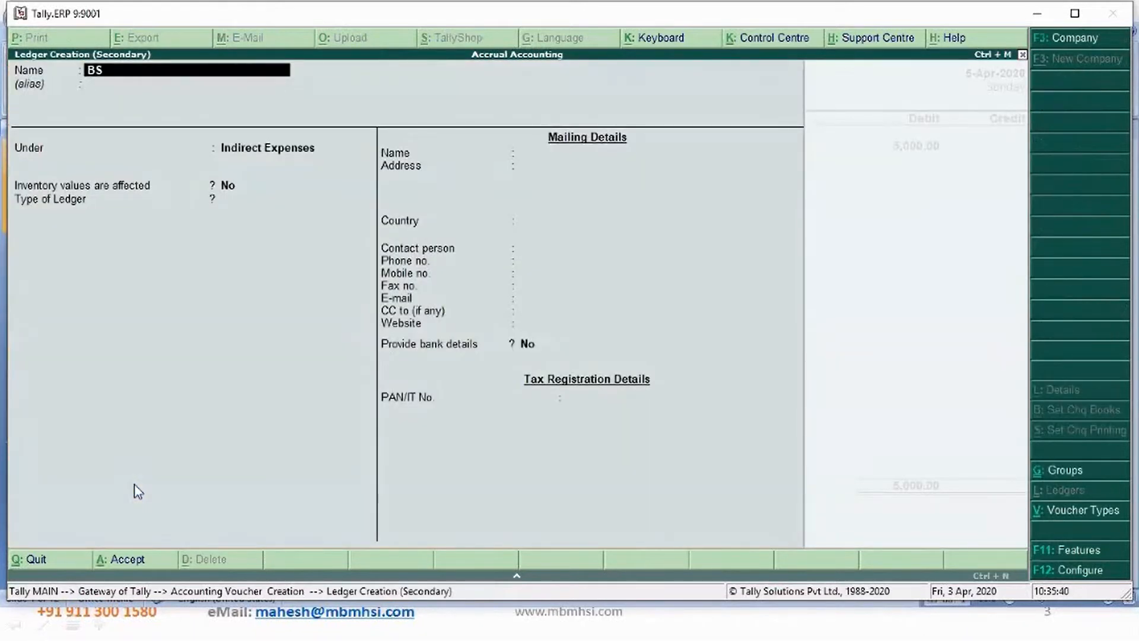
text(NL)
key(Return)
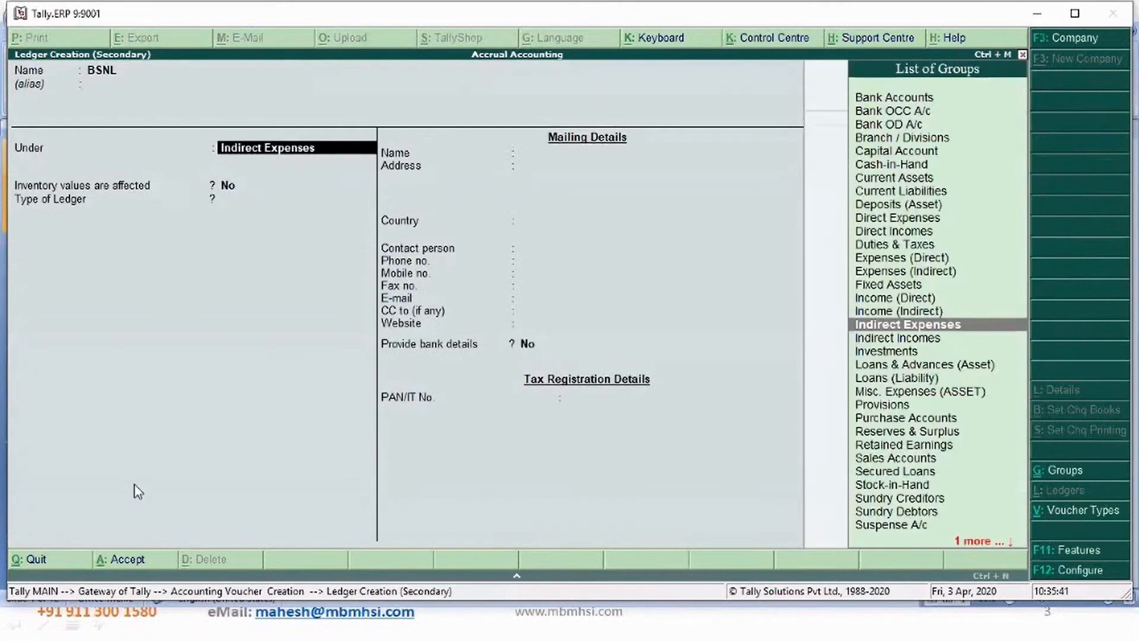
text(Sun)
key(Return)
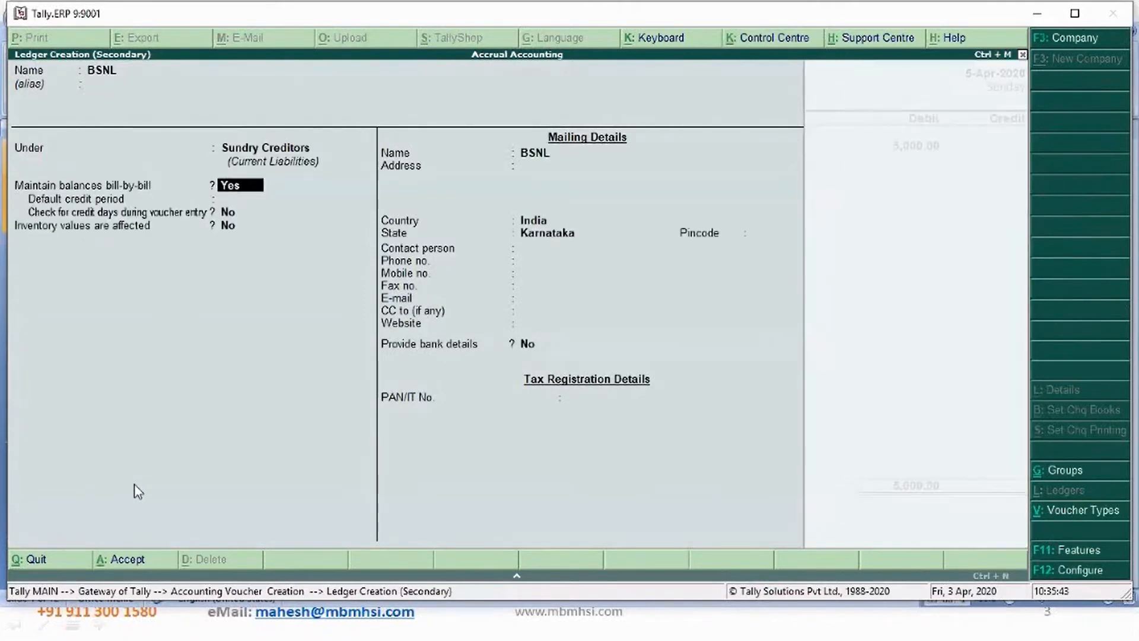
key(ctrl+a)
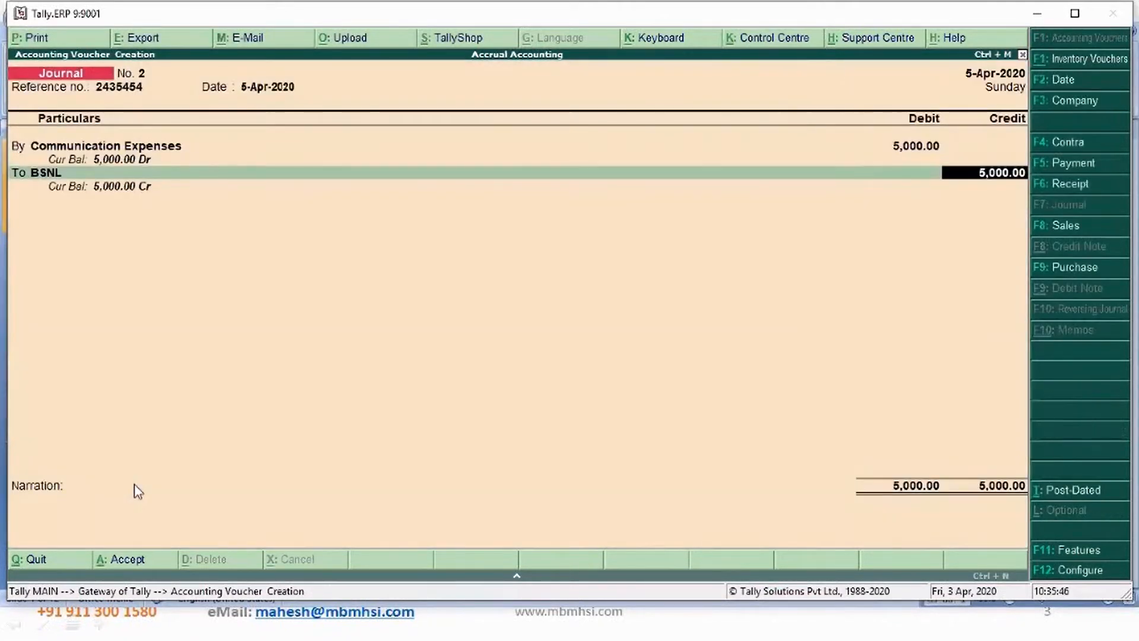
- Credit 5,000 to BSNL as a new bill reference with a 15-day credit period
key(Return)
key(Up)
key(Return)
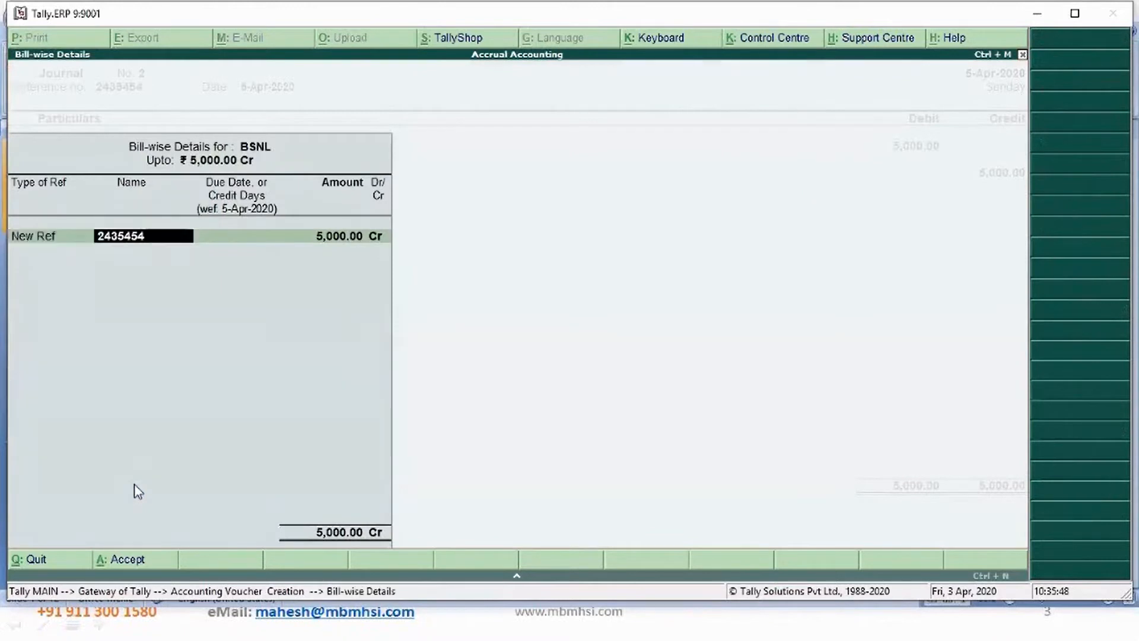
key(Return)
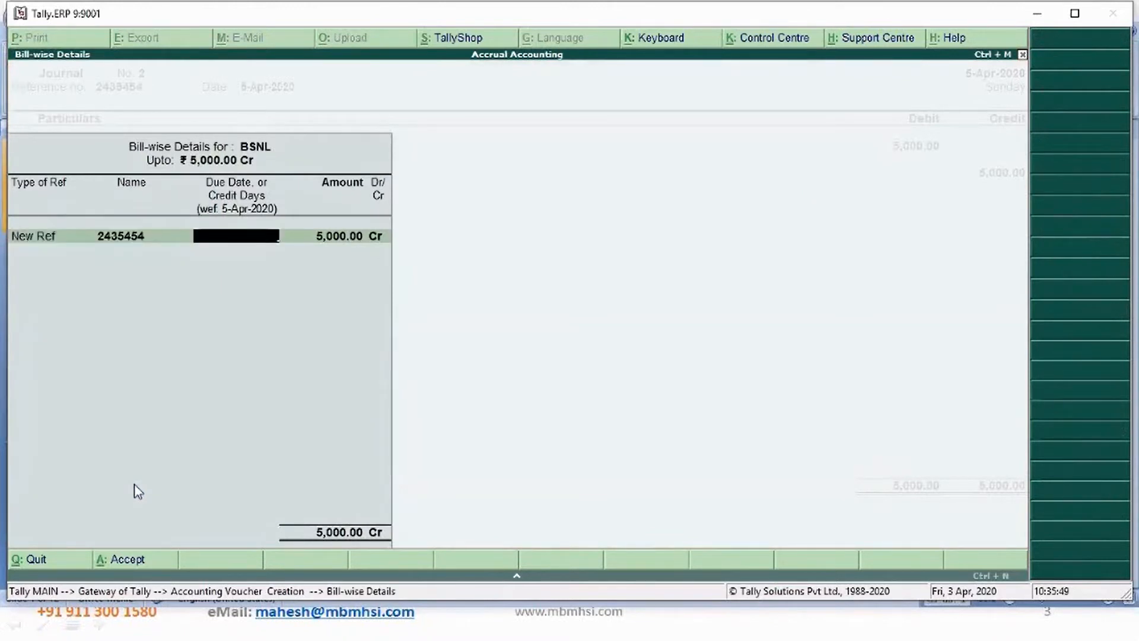
text(15)
key(Return)
key(Return)
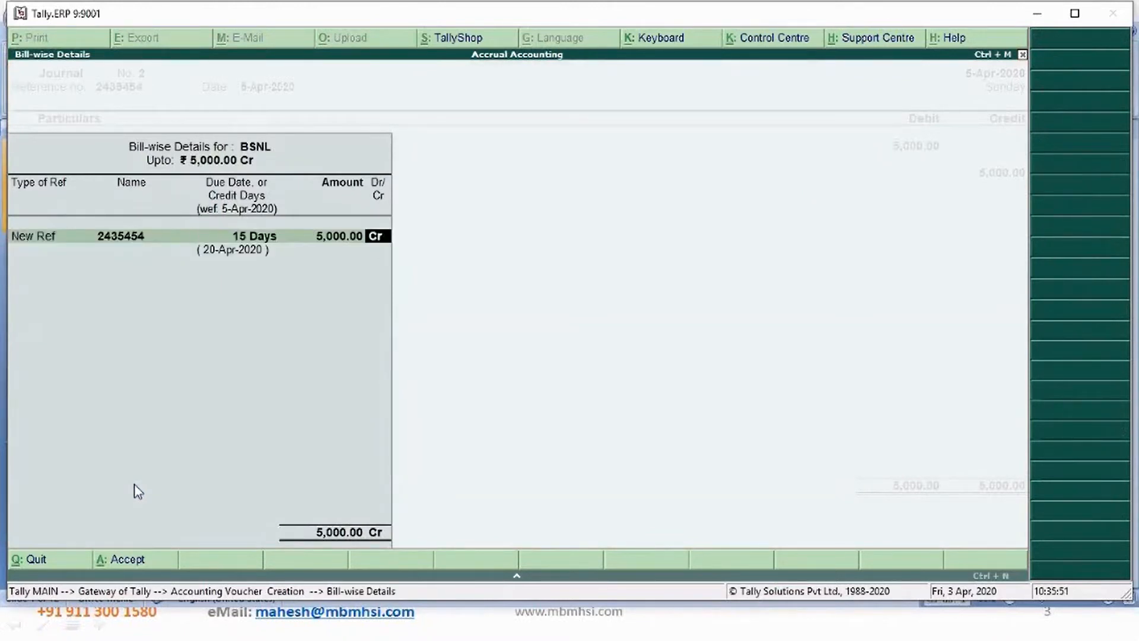
key(Return)
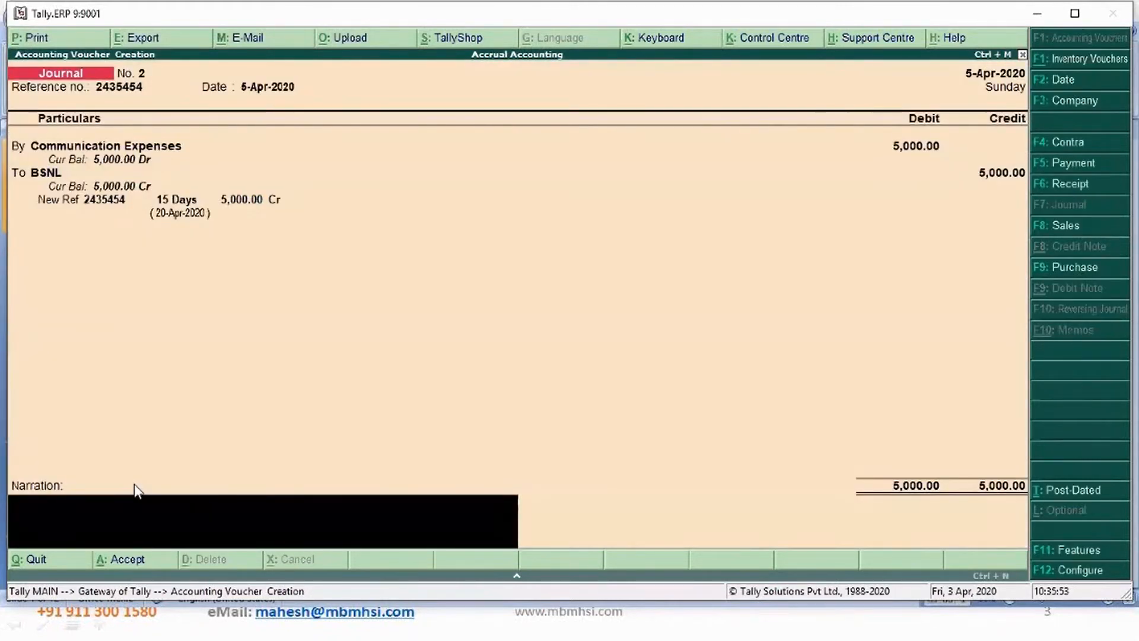
- Add the narration "Bill accounted" and save the journal voucher
text(Bill accounted)
key(Return)
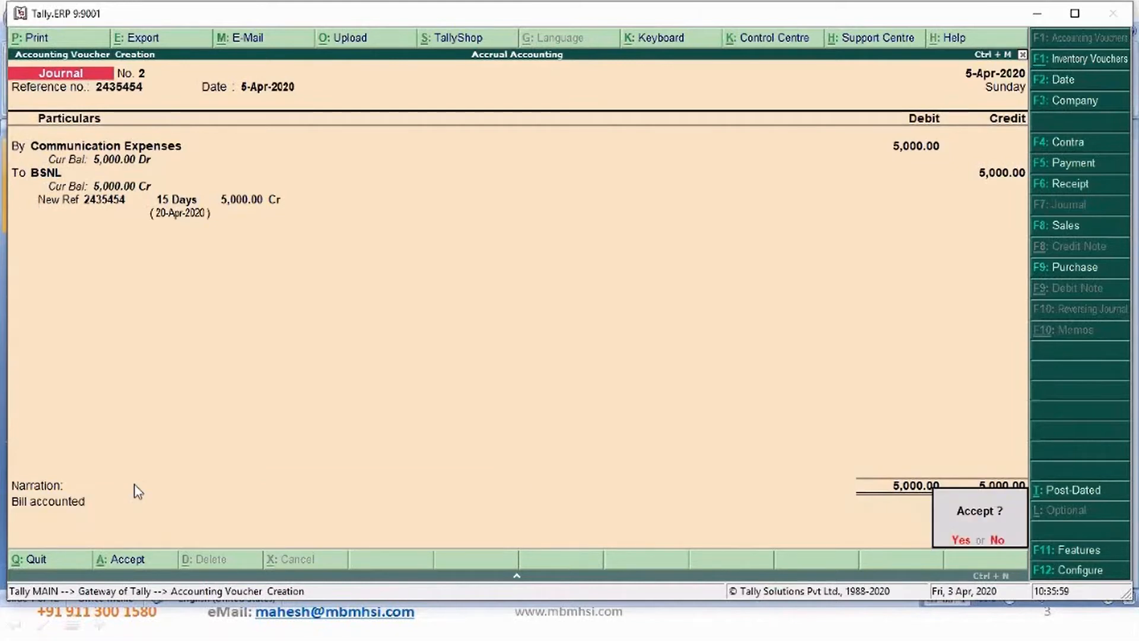
key(Return)
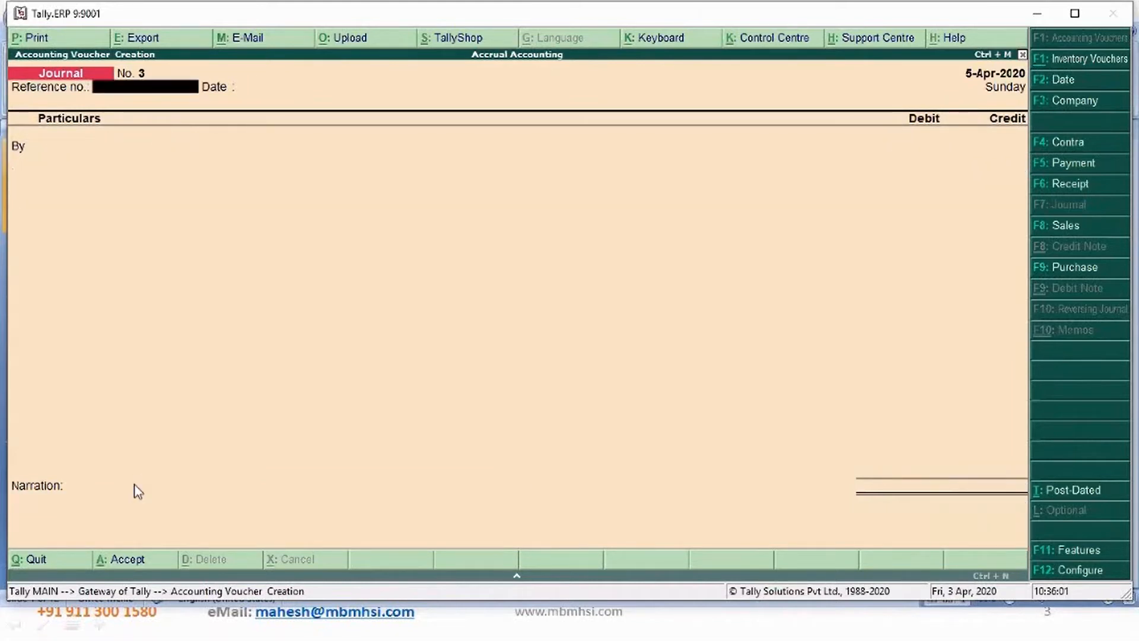
- Set the next journal voucher's date to 6-Apr-2020 and enter its reference number
key(F2)
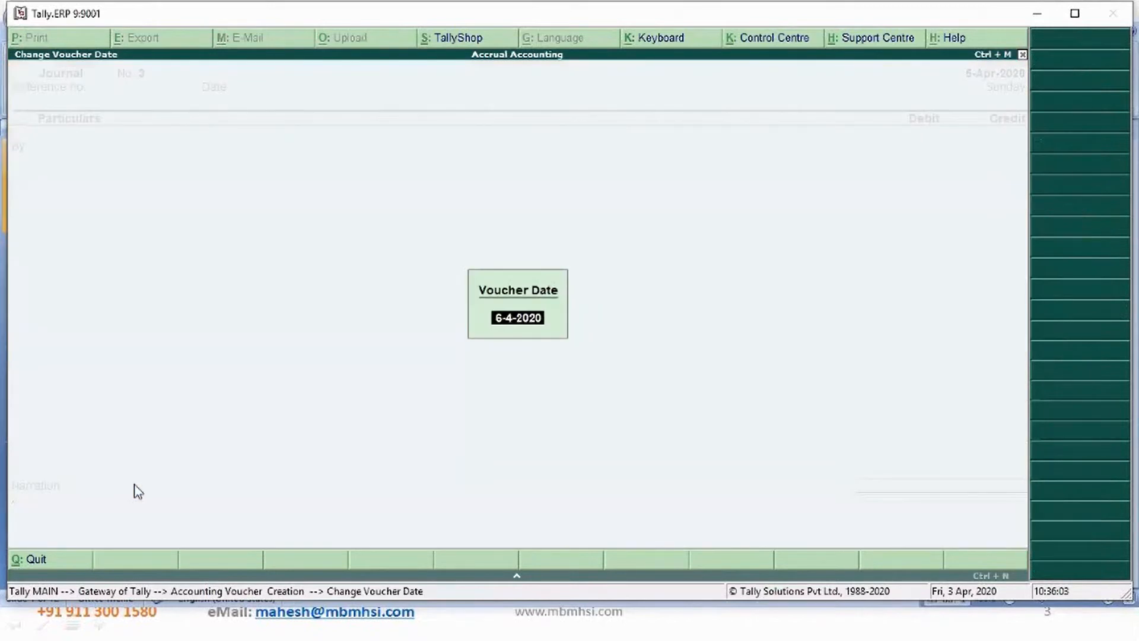
key(BackSpace)
text(5)
key(Return)
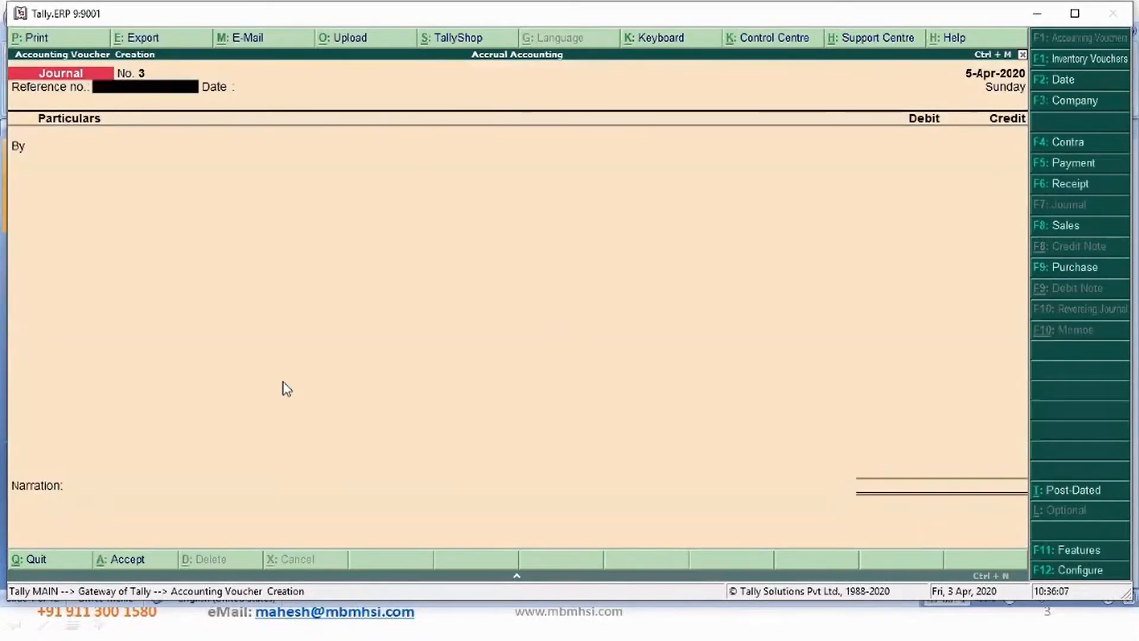
key(F2)
text(6)
key(Return)
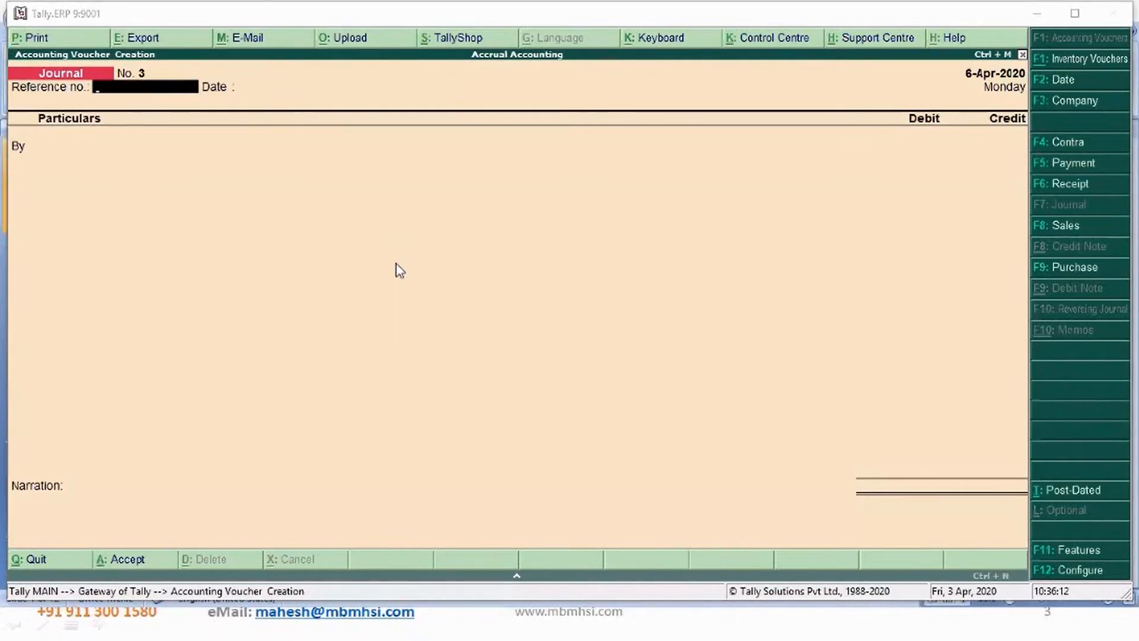
click(182, 99)
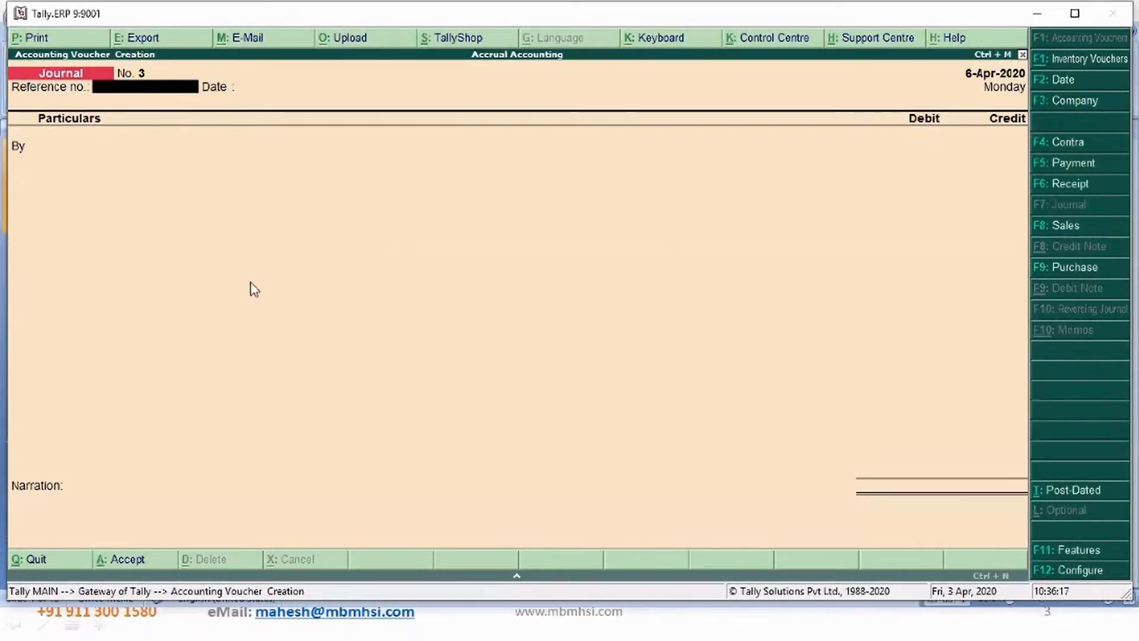
text(45454)
key(Return)
key(Return)
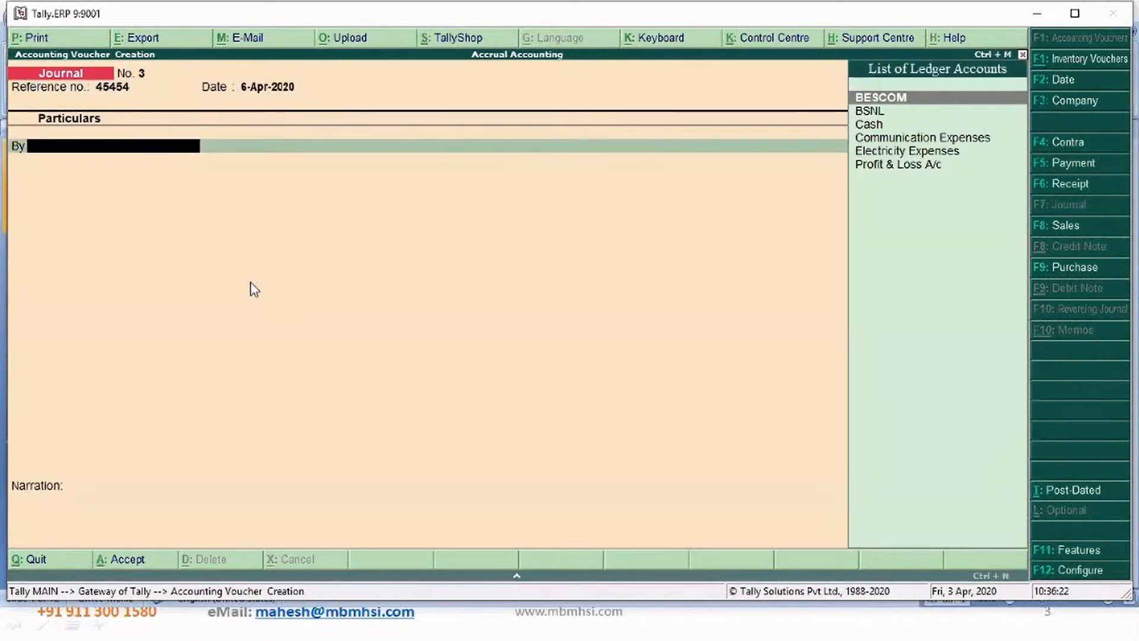
- Debit Communication Expenses with 7,000 in the new journal voucher
key(Down)
key(Down)
key(Down)
key(Return)
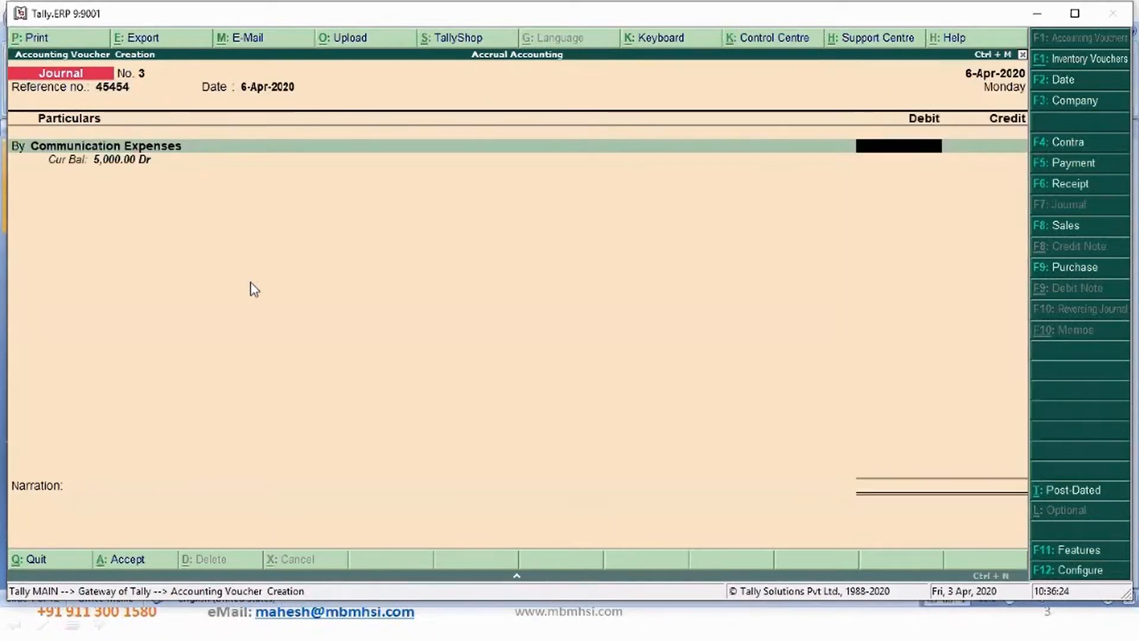
text(7000)
key(Return)
key(Return)
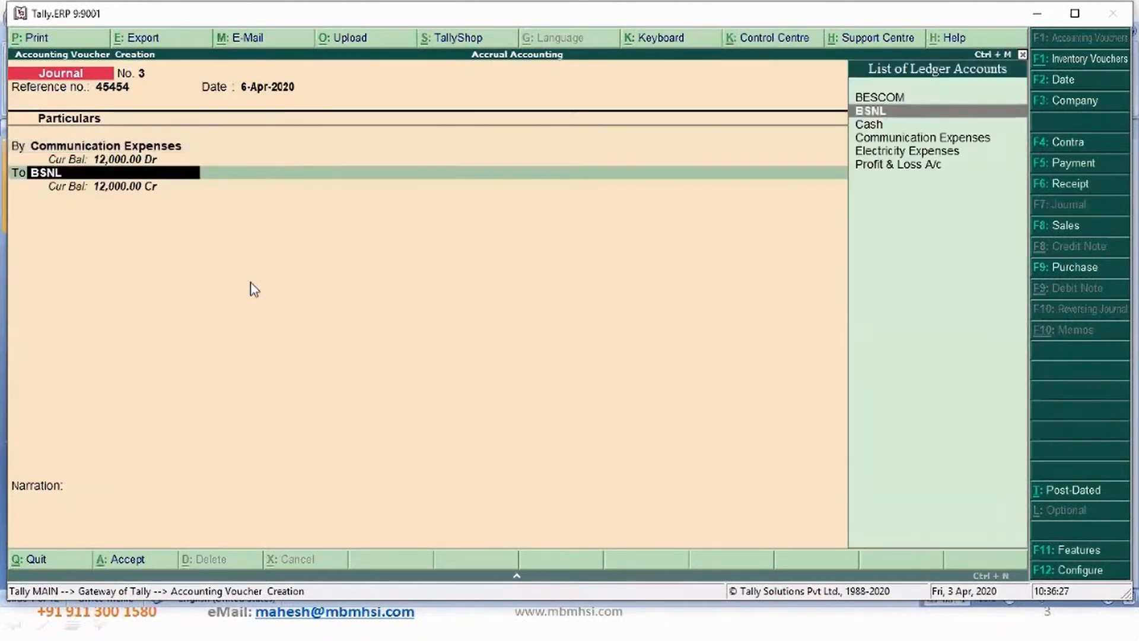
- Create a Bharathi Airtel ledger under Sundry Creditors and use it as the credit account
key(alt+c)
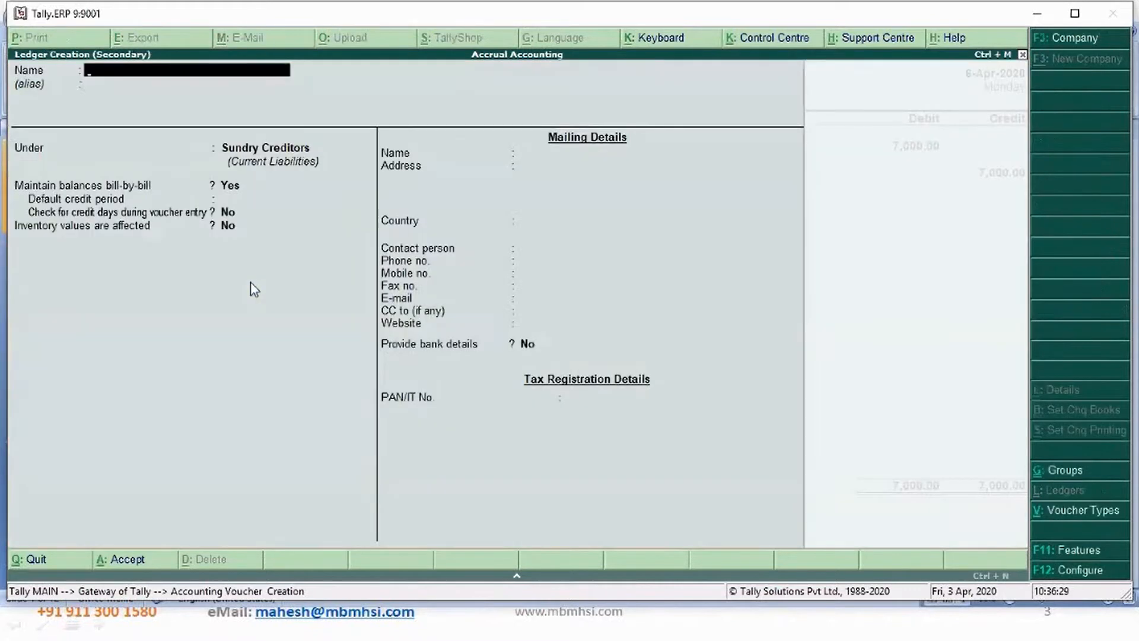
text(Bharat)
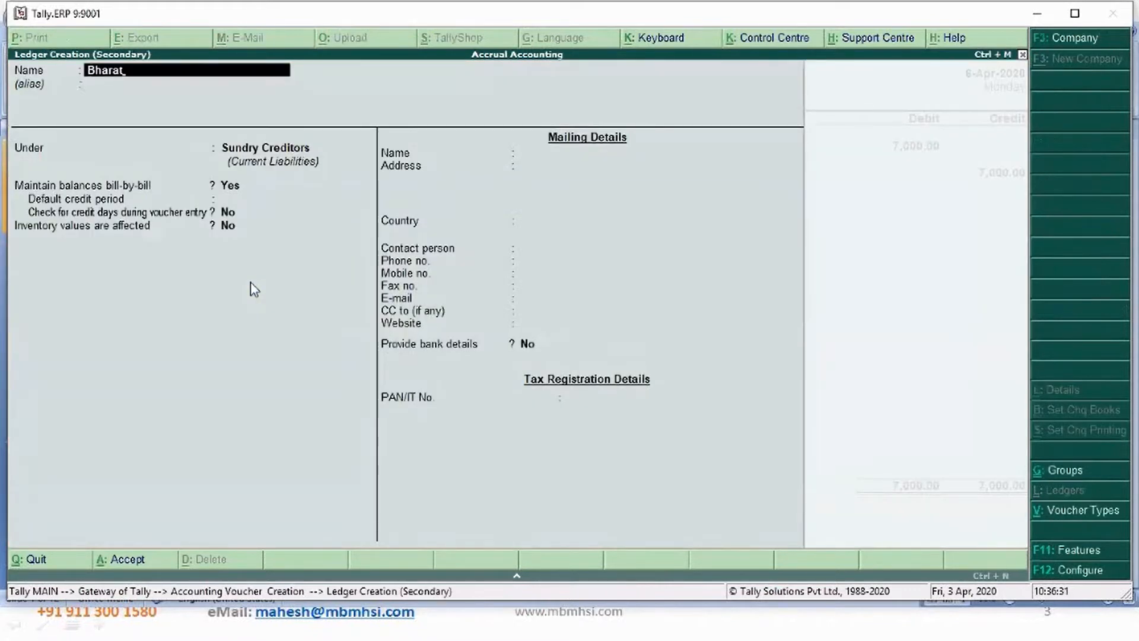
text(hi Airtel)
key(Return)
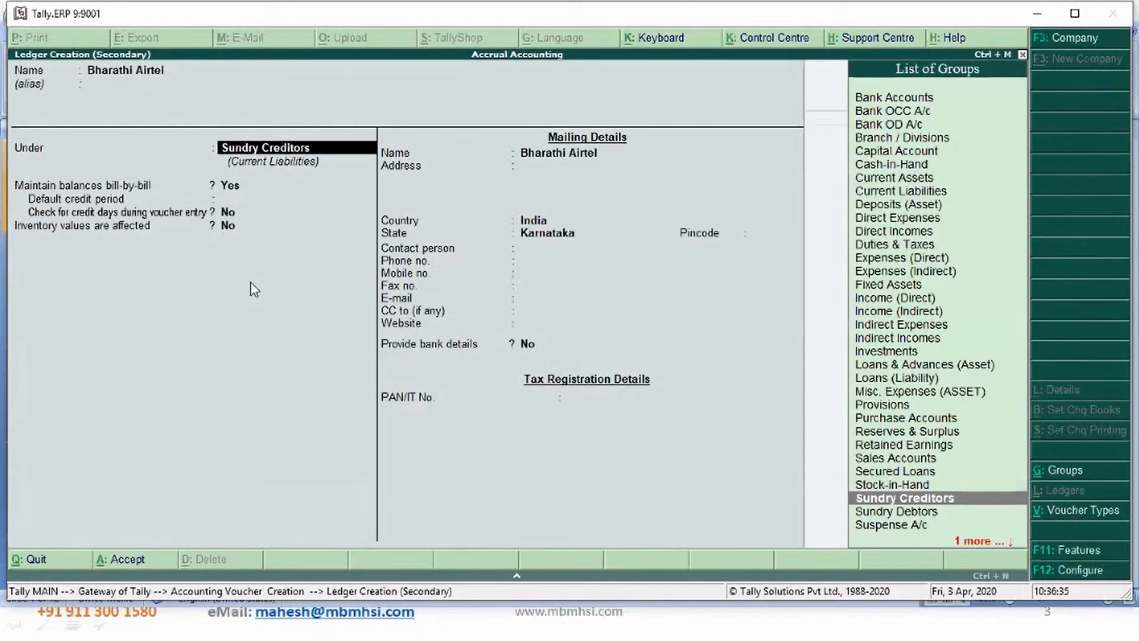
key(Return)
key(ctrl+a)
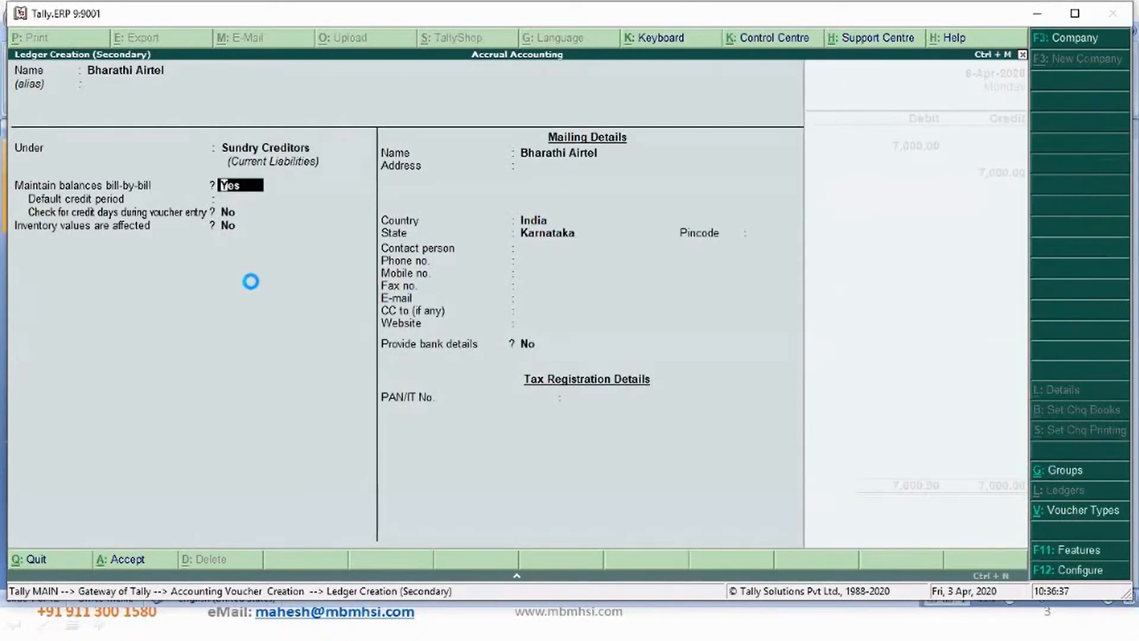
- Credit 7,000 to Bharathi Airtel as a new bill reference with a 20-day credit period
key(Return)
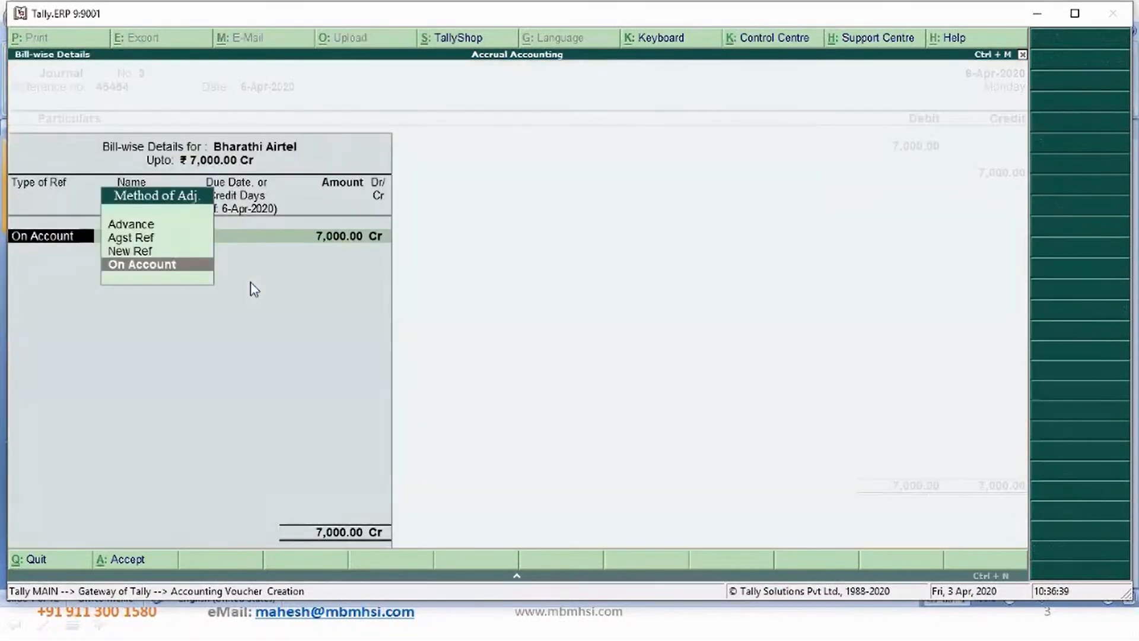
key(Up)
key(Return)
key(Return)
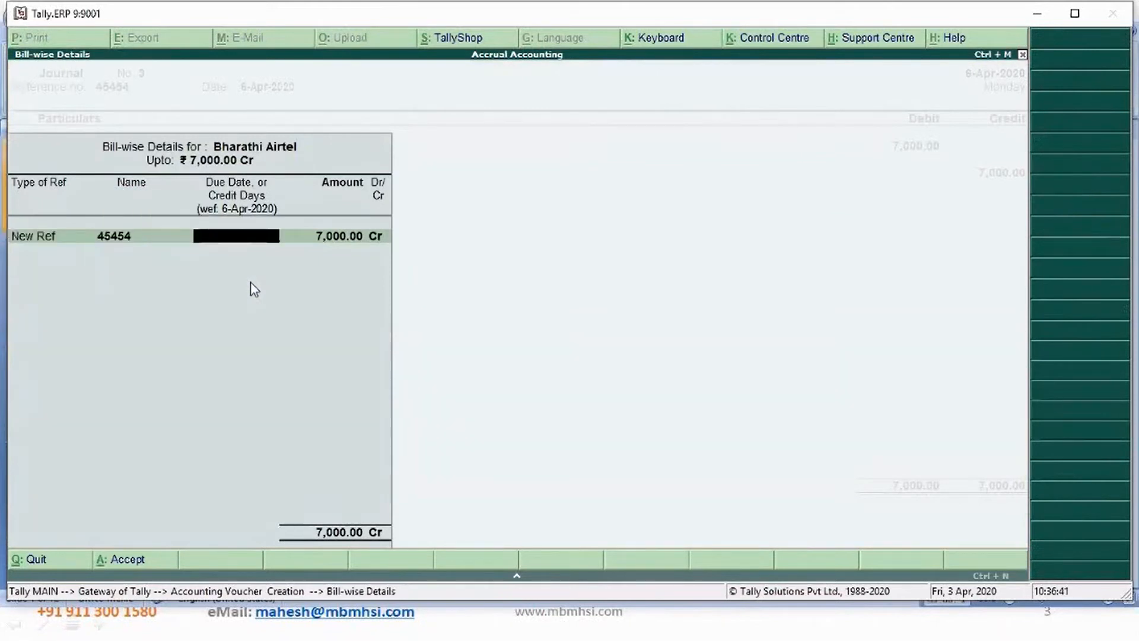
text(20)
key(Return)
key(Return)
key(Return)
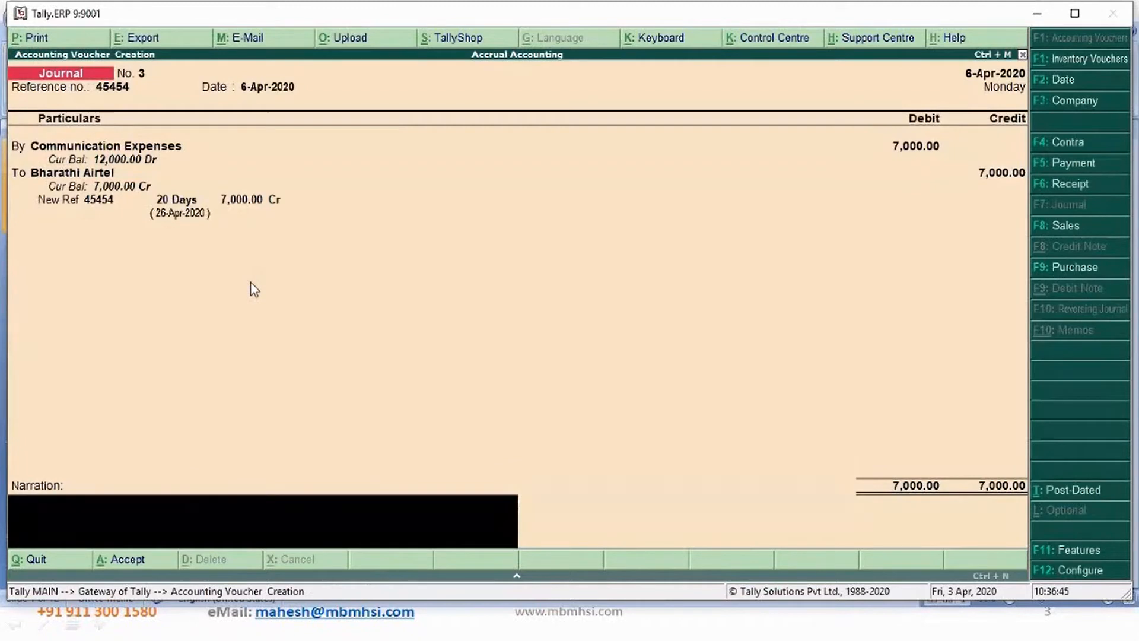
- Add the narration "Bill accounted" and save the second journal voucher
text(Bill accounted)
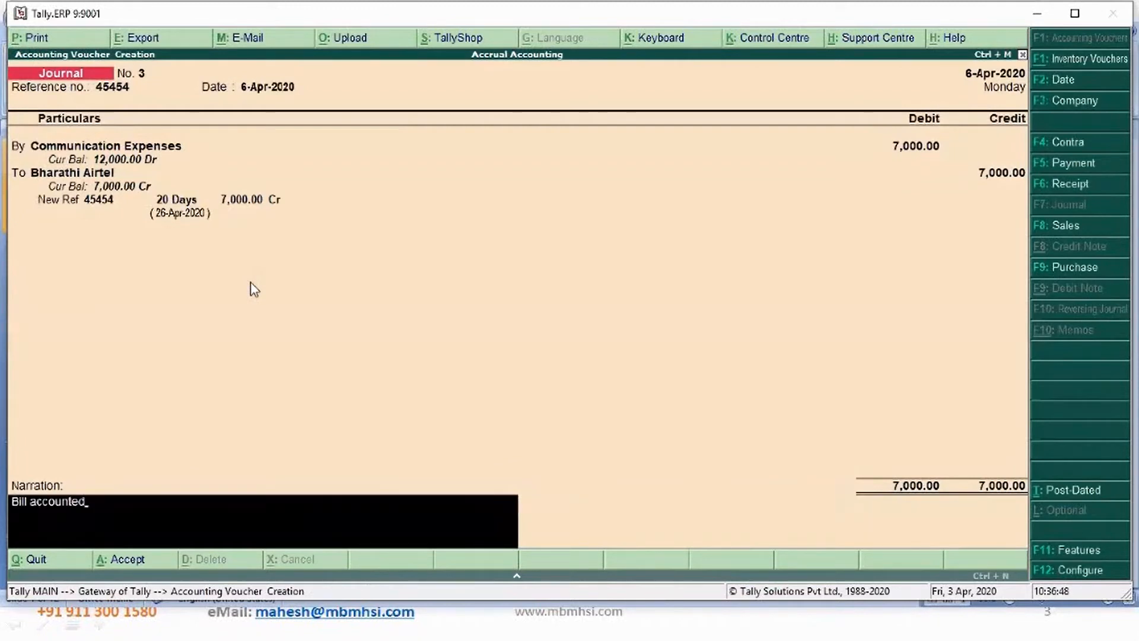
key(Return)
key(Return)
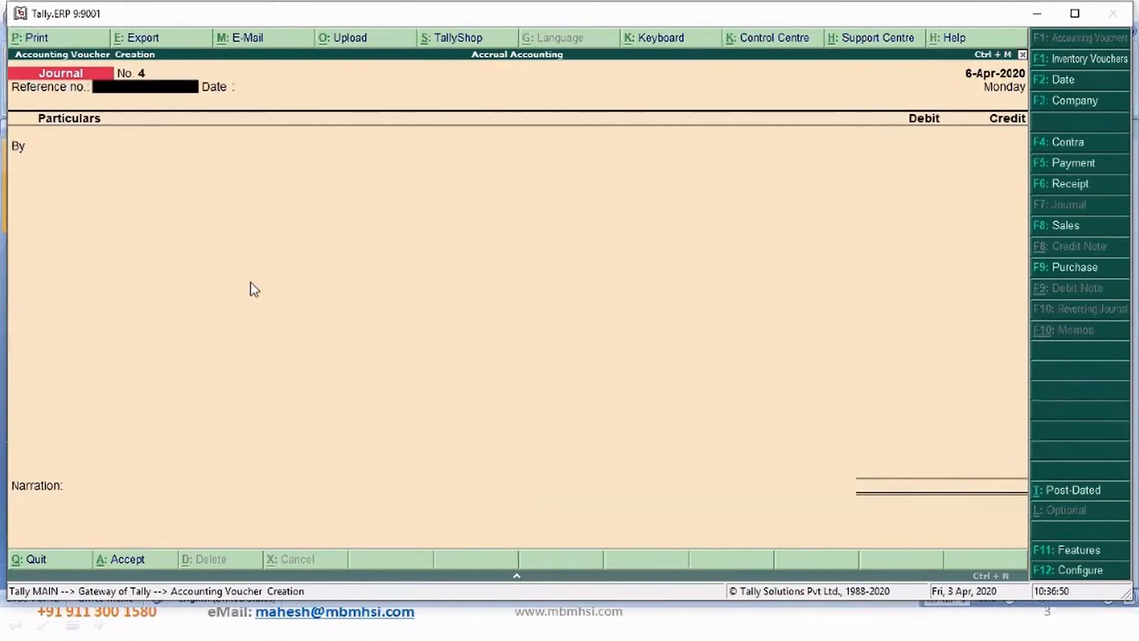
- Set the new journal voucher's date to 8-Apr-2020 and enter the bill reference number
key(F2)
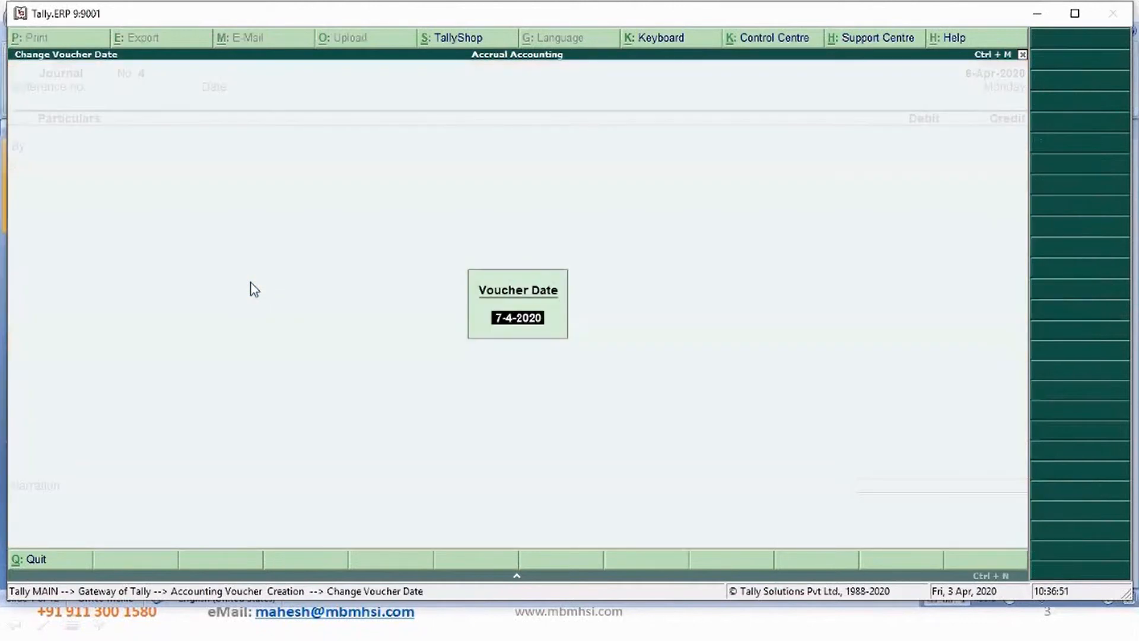
text(8)
key(Return)
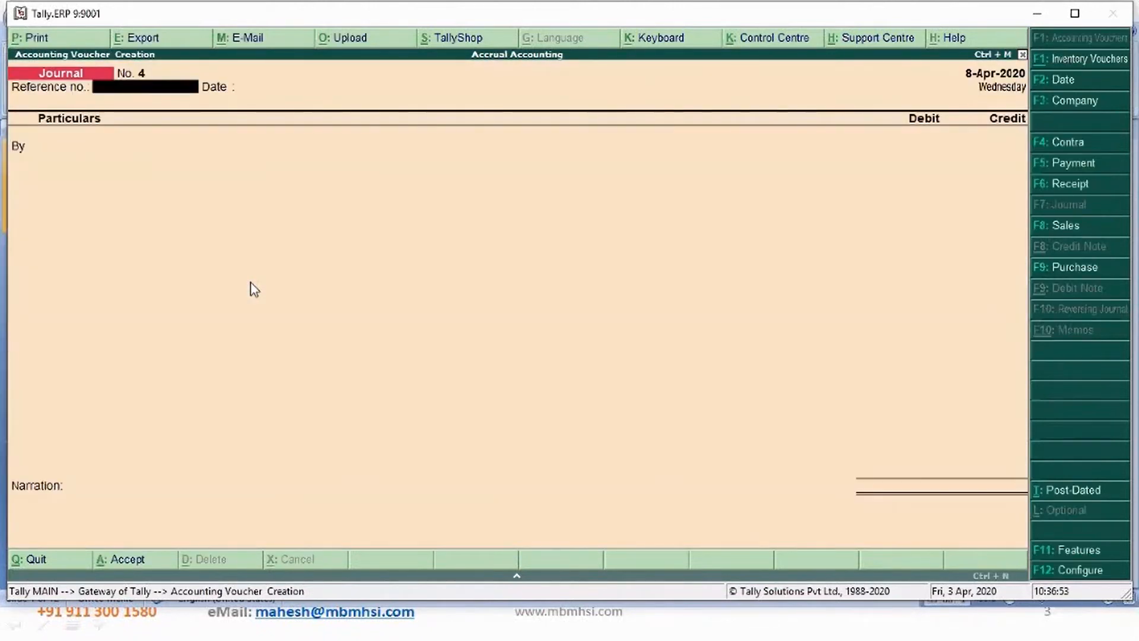
text(2543543543)
key(Return)
key(Return)
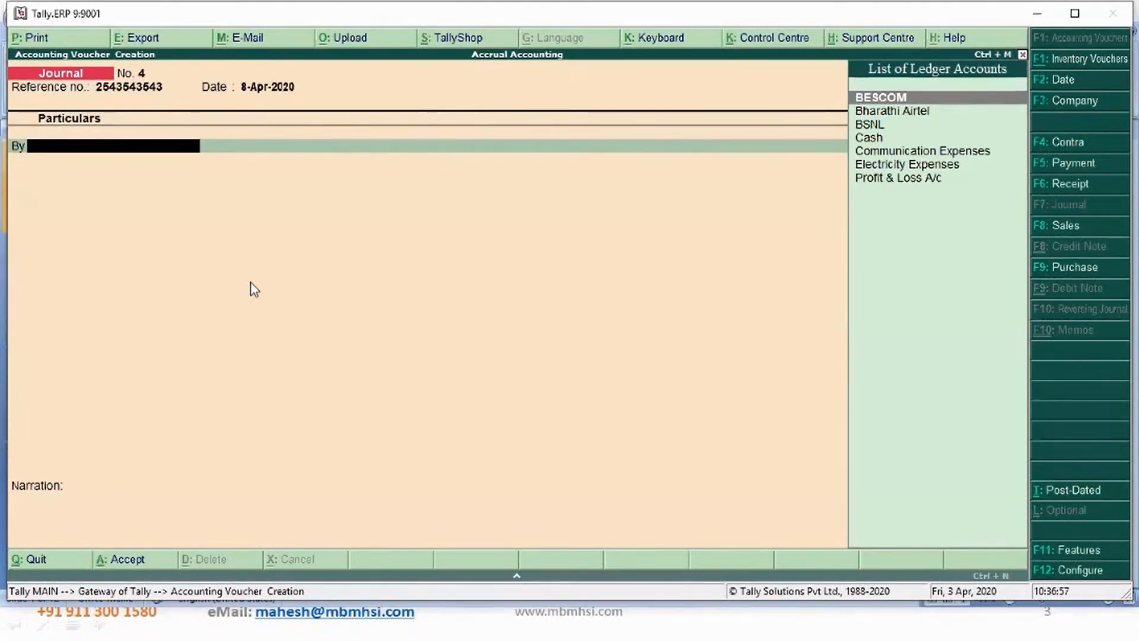
- Debit Communication Expenses with 2,500 in the journal voucher
key(Down)
key(Down)
key(Down)
key(Down)
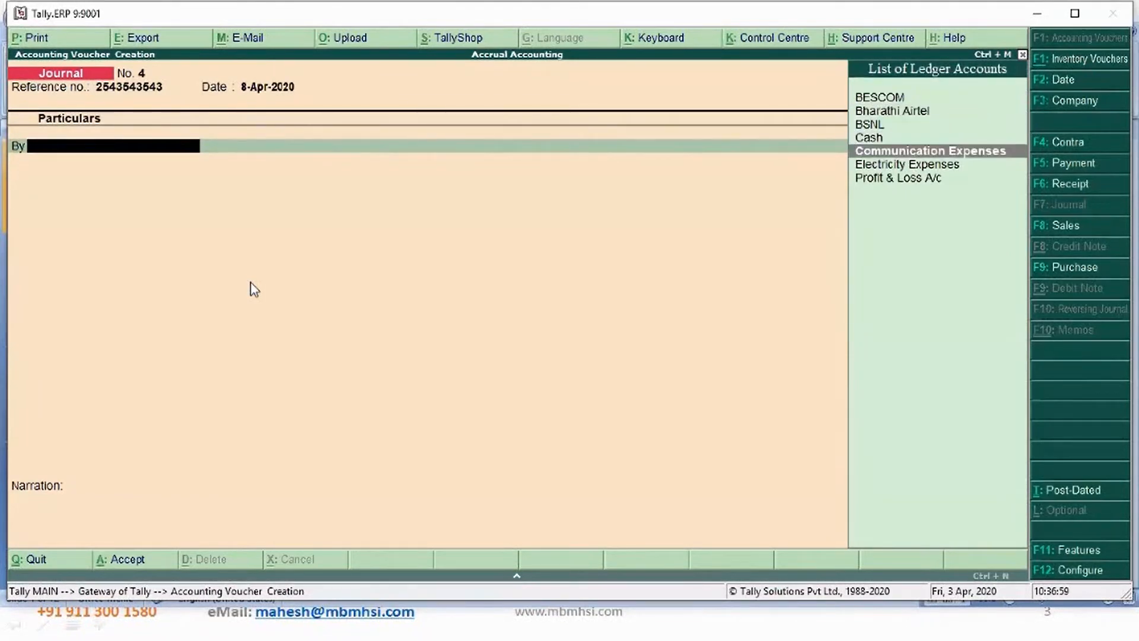
key(Return)
text(2500)
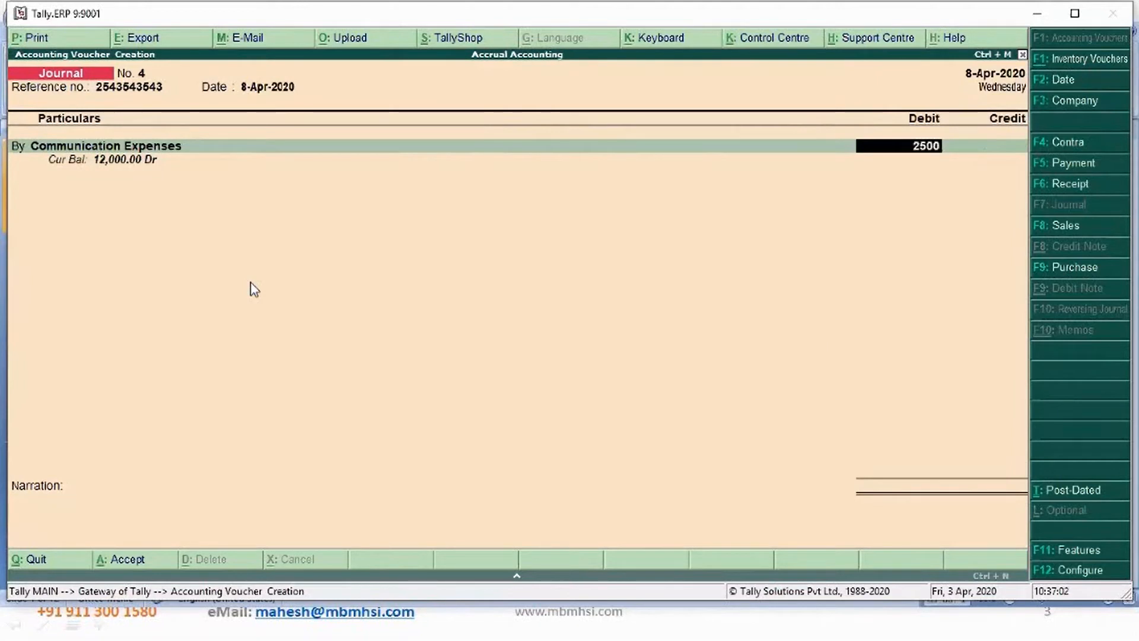
key(Return)
key(Return)
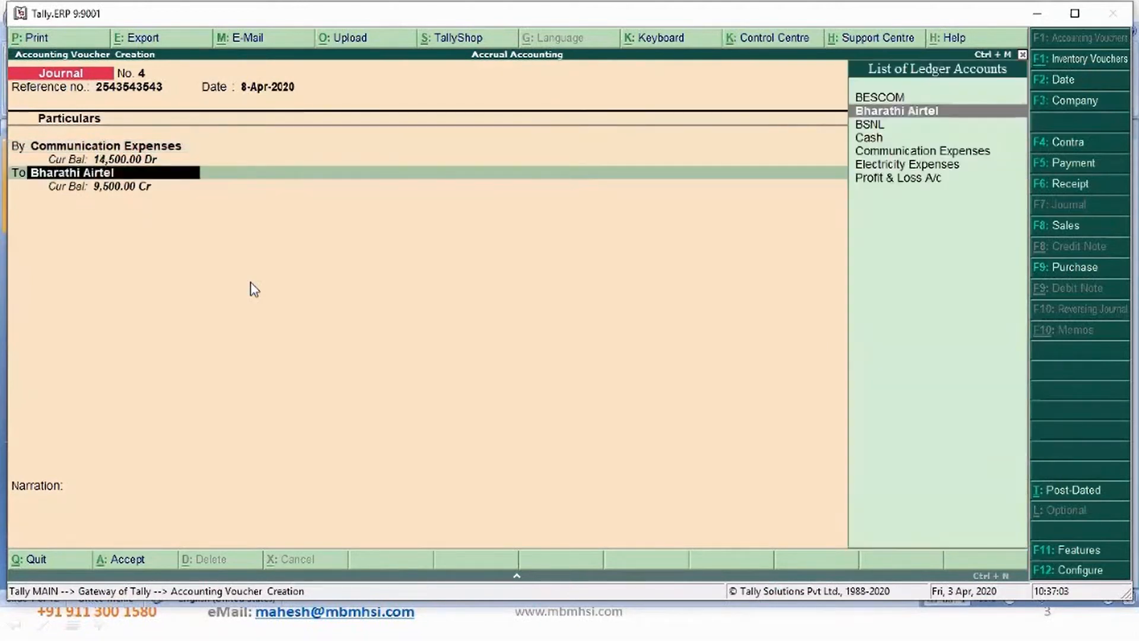
- Create a Reliance Jio ledger under Sundry Creditors and use it as the credit account
key(alt+c)
text(Reliance)
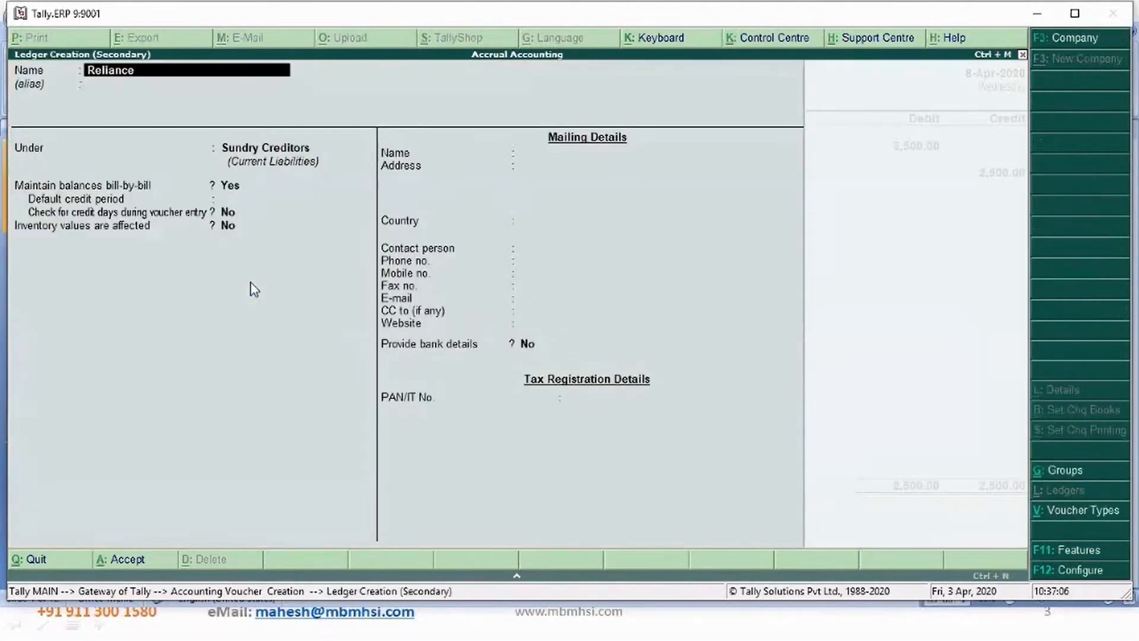
text( Jio)
key(Return)
key(Return)
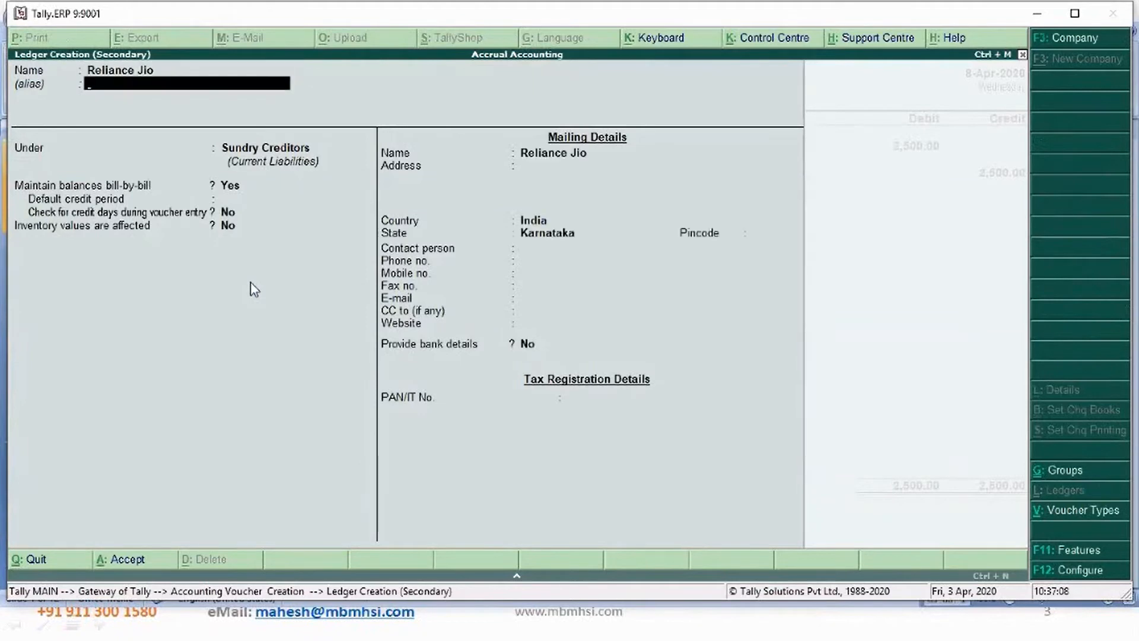
key(Return)
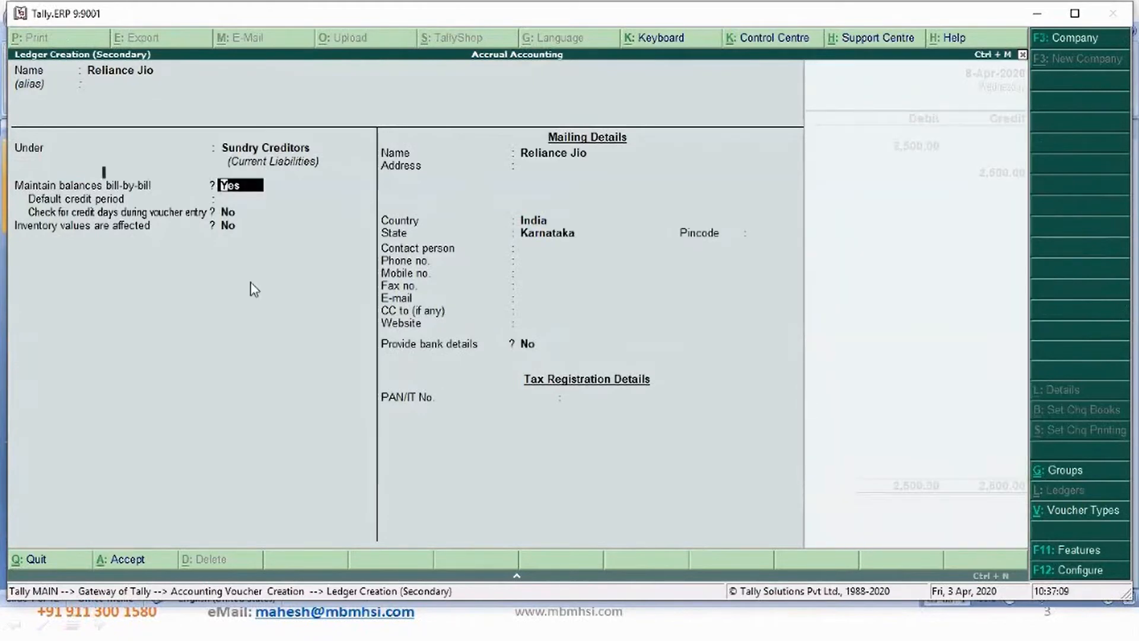
key(ctrl+a)
key(Return)
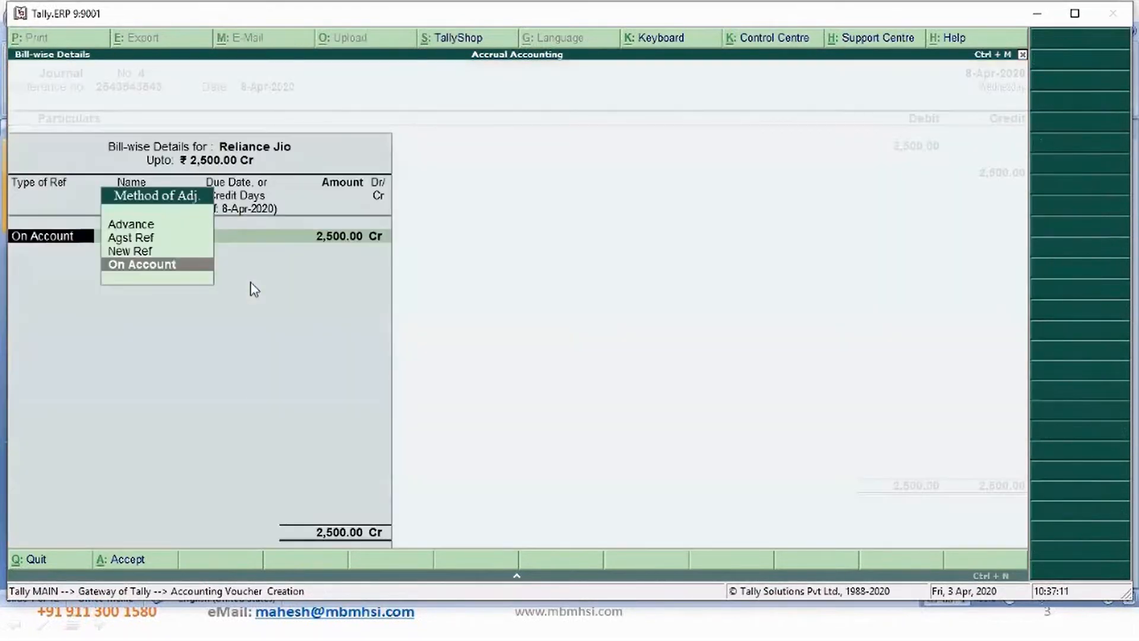
- Credit 2,500 to Reliance Jio as a new bill reference with a 15-day credit period
key(Up)
key(Return)
key(Return)
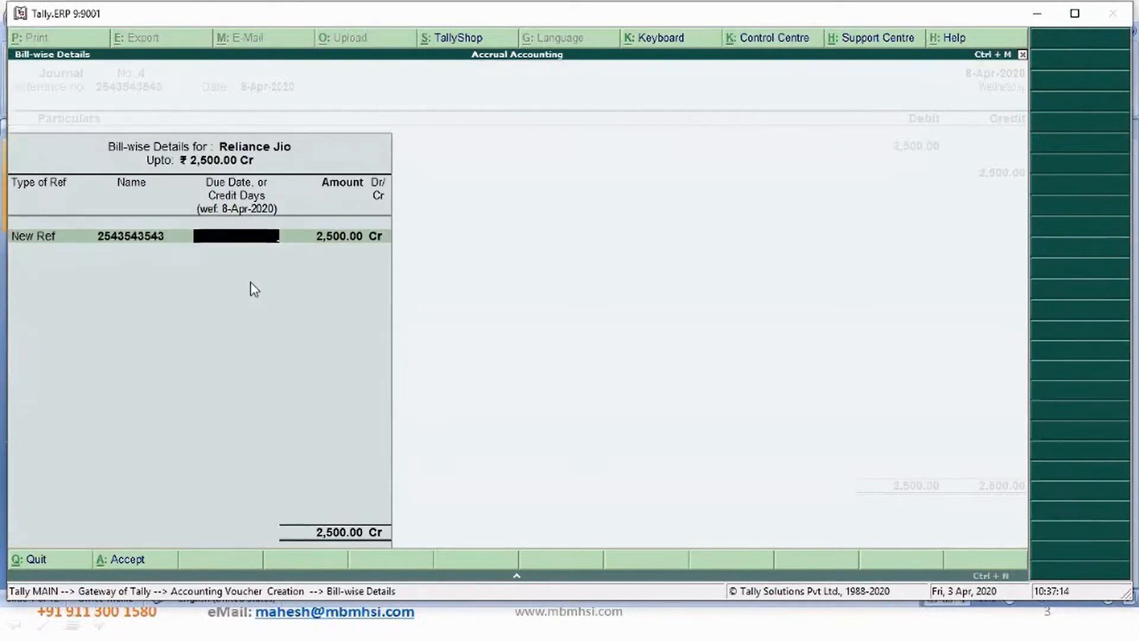
text(15)
- Add the narration "Bill accounted" and save the journal voucher
key(Return)
key(Return)
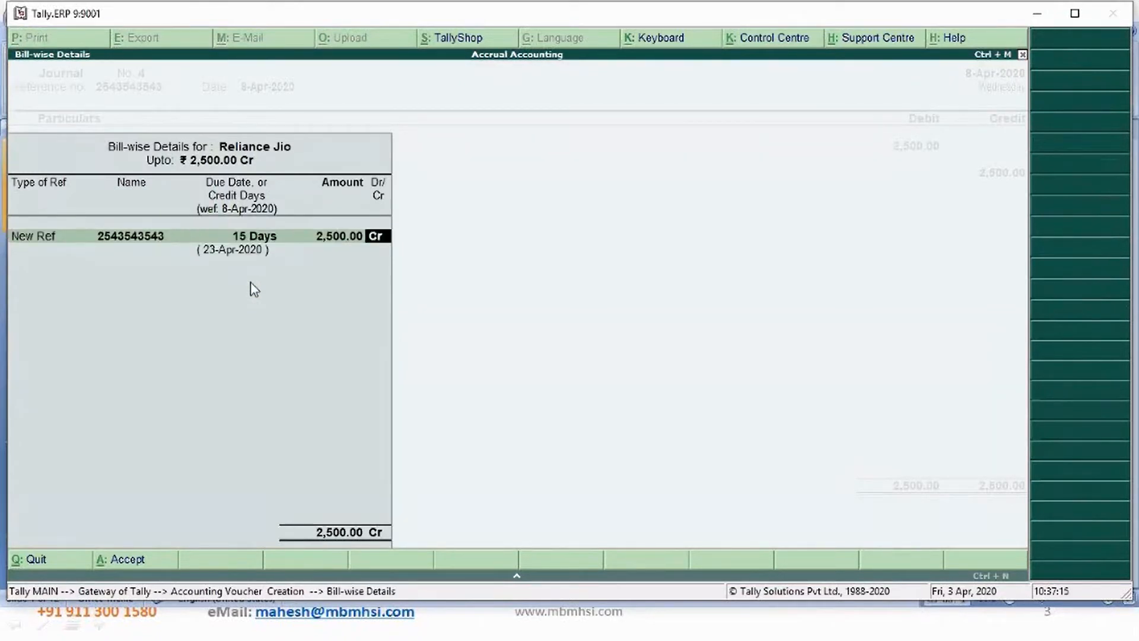
key(Return)
text(Bill accounted)
key(Return)
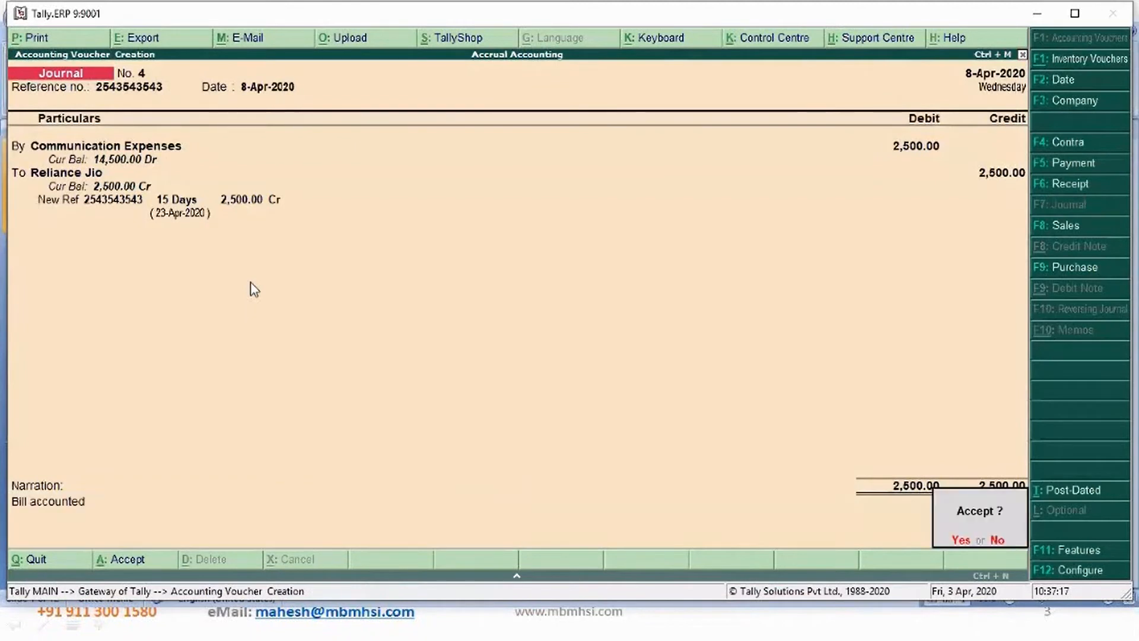
key(Return)
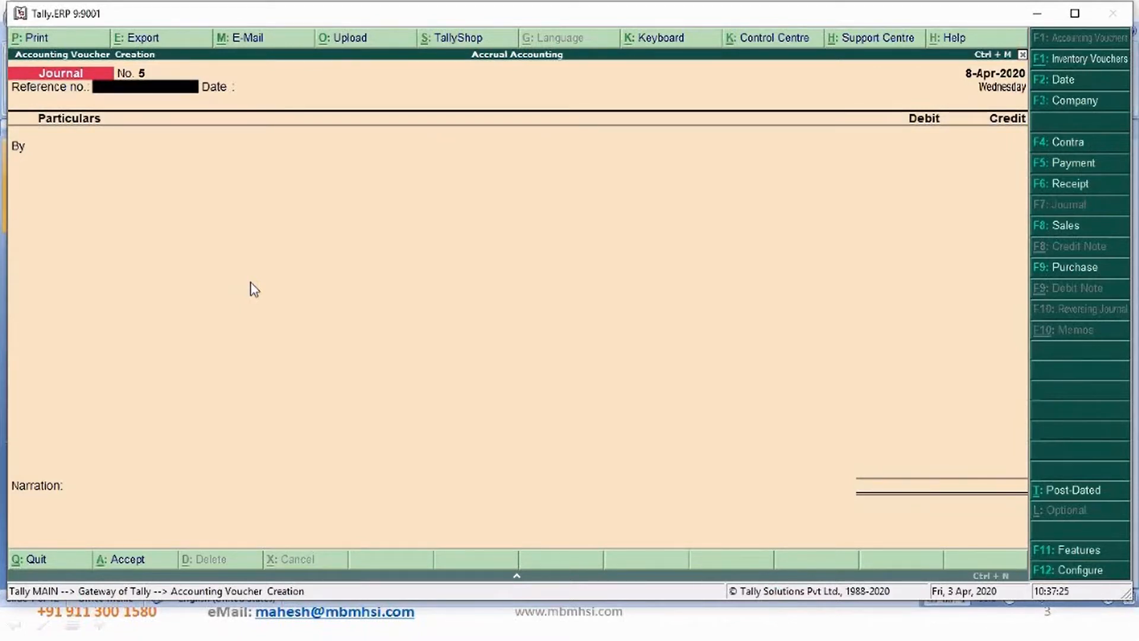
- Quit voucher creation and return to the Gateway of Tally
key(Escape)
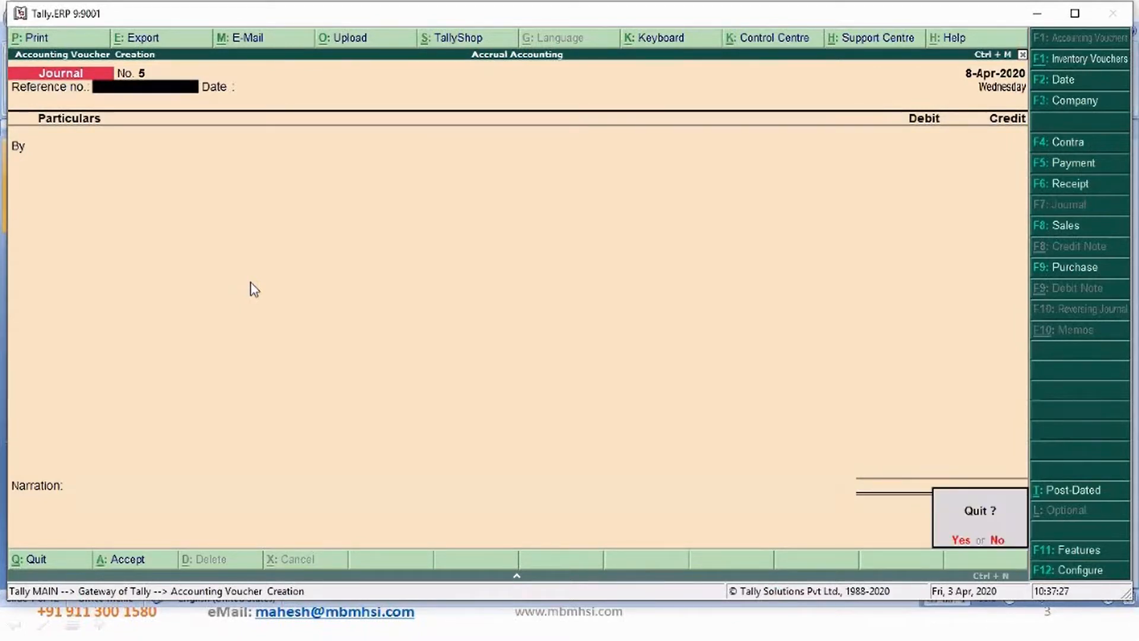
key(Return)
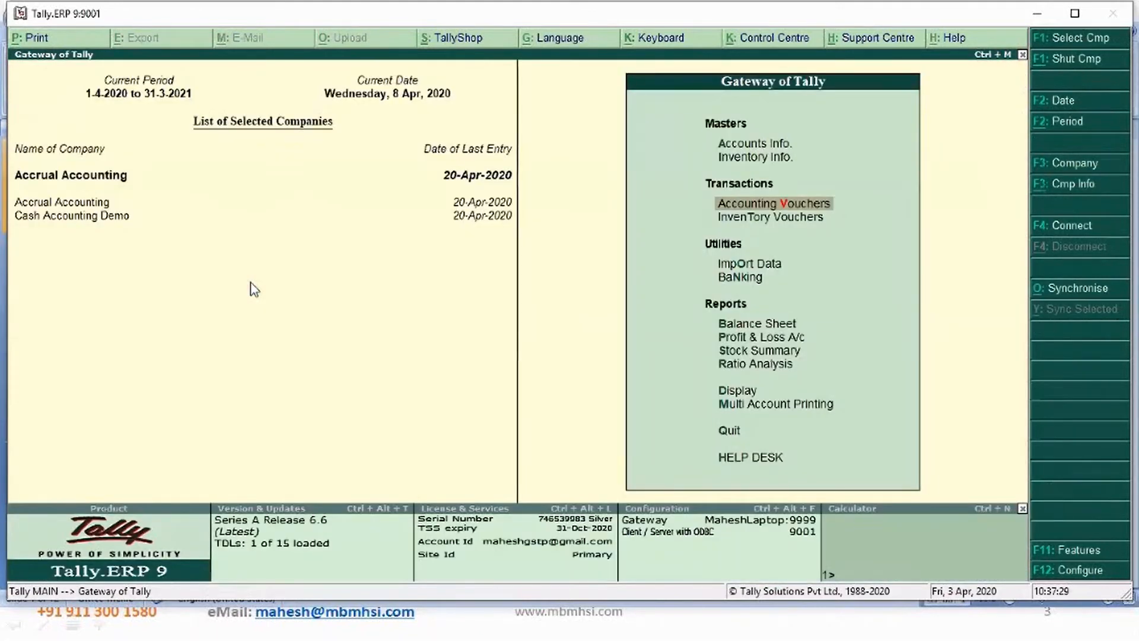
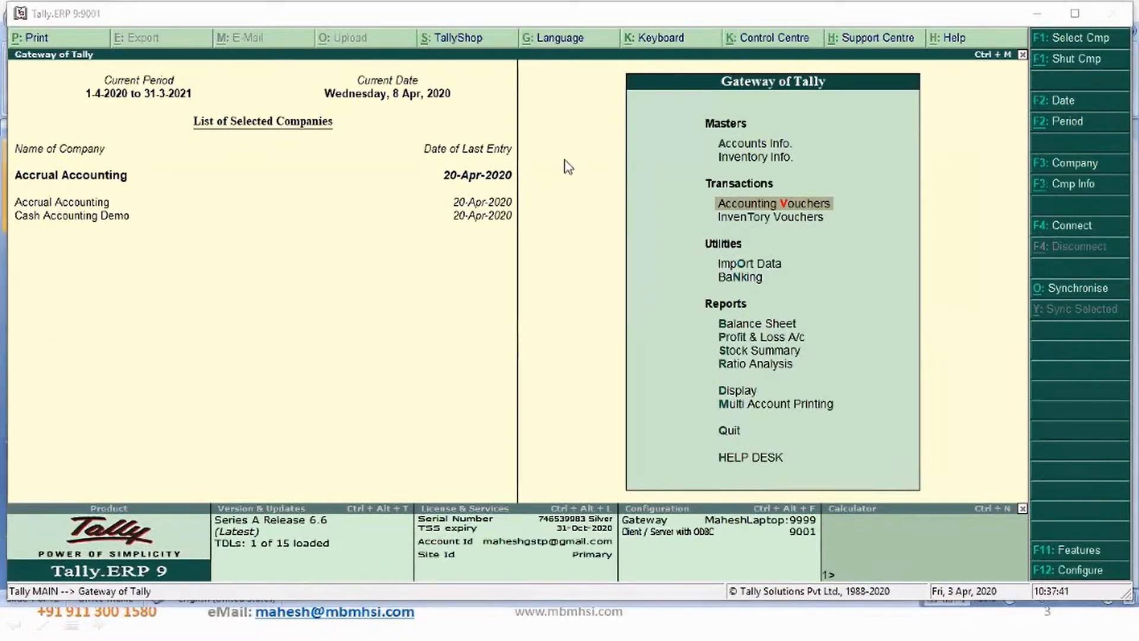
- Open the Payables outstanding report under Statements of Accounts
click(728, 390)
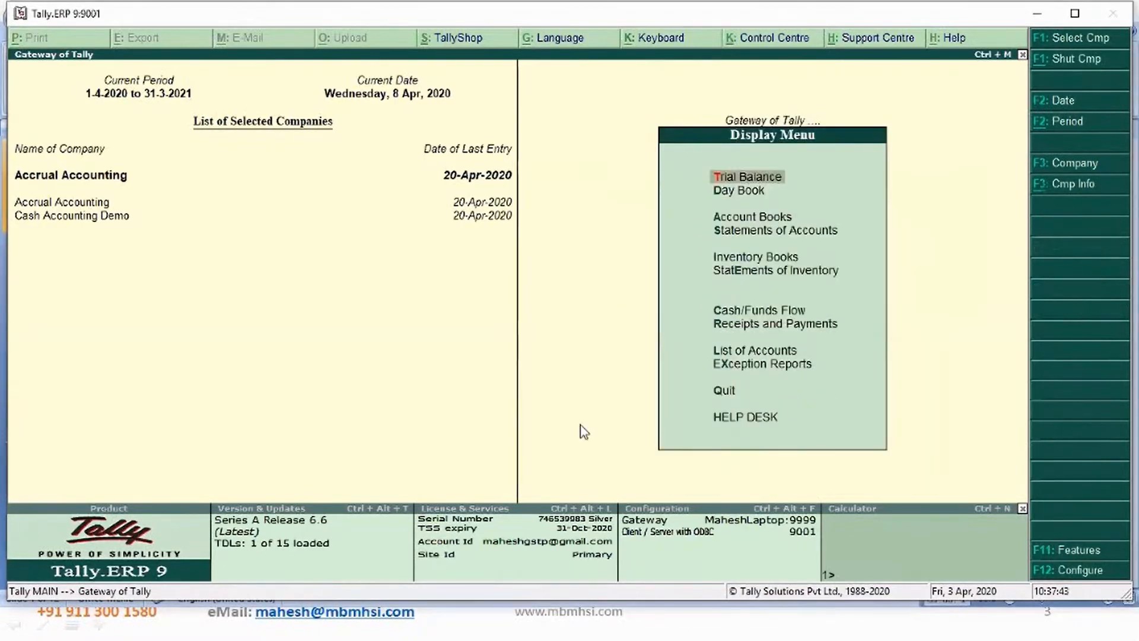
key(Down)
key(Down)
key(Down)
key(Return)
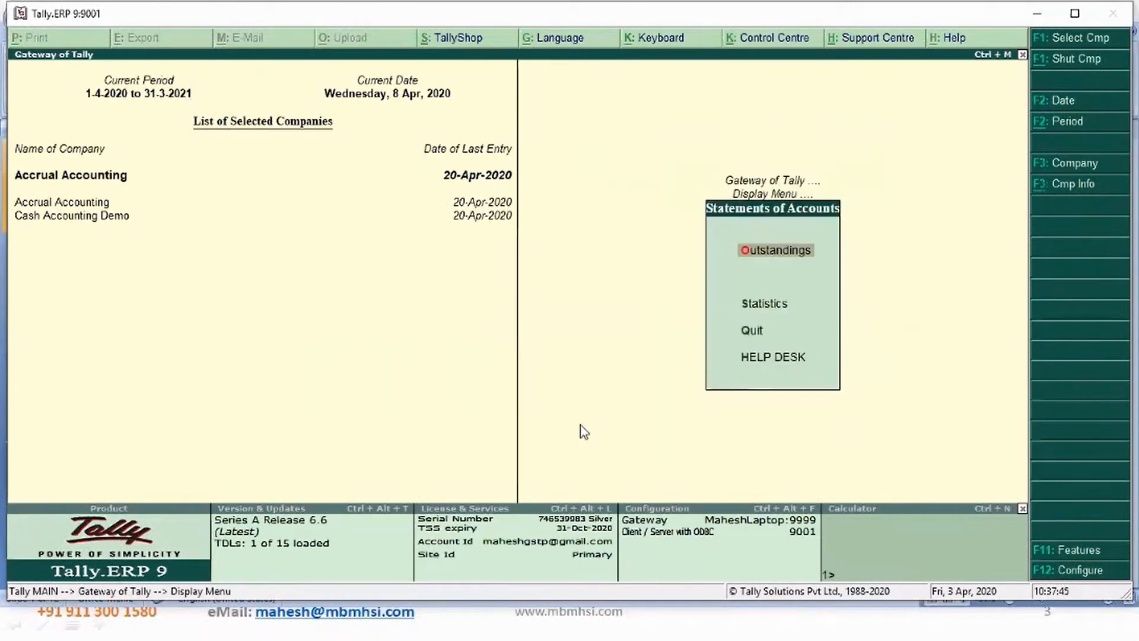
key(Return)
key(Down)
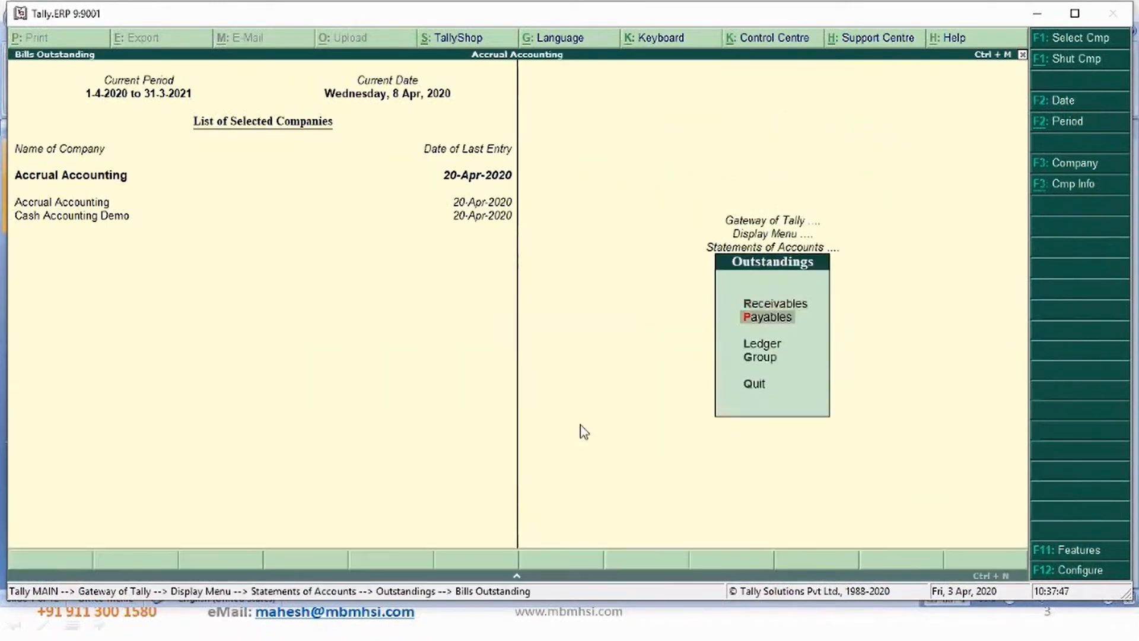
key(Return)
key(Down)
key(Down)
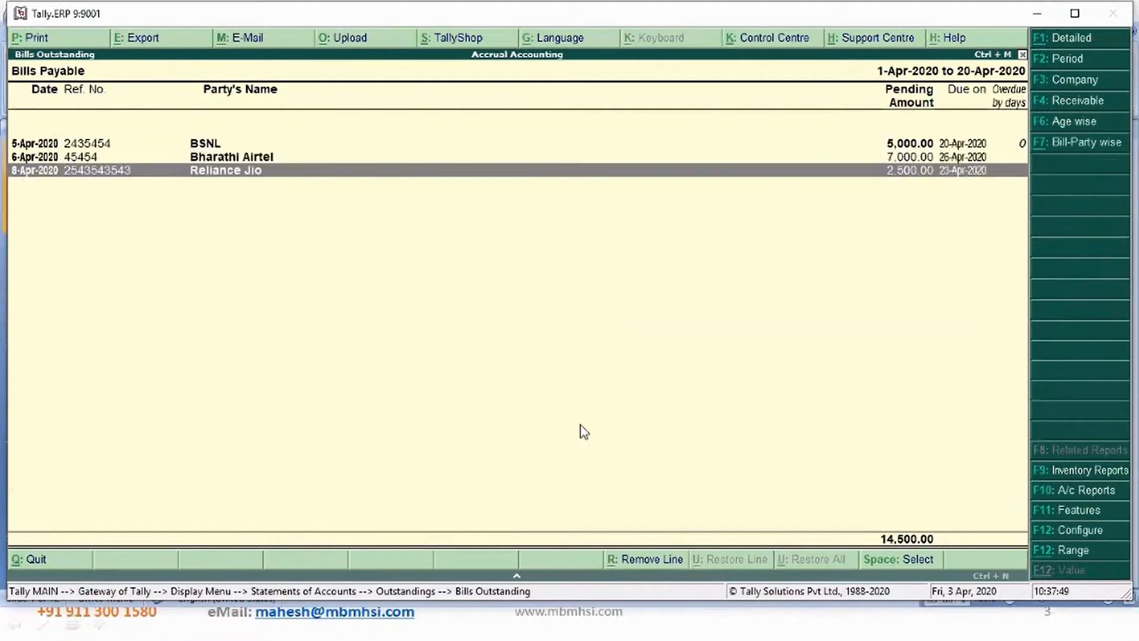
- Review the due dates of the pending bills, then return to the Gateway of Tally
key(Up)
key(Up)
key(Down)
key(Down)
key(Up)
key(Up)
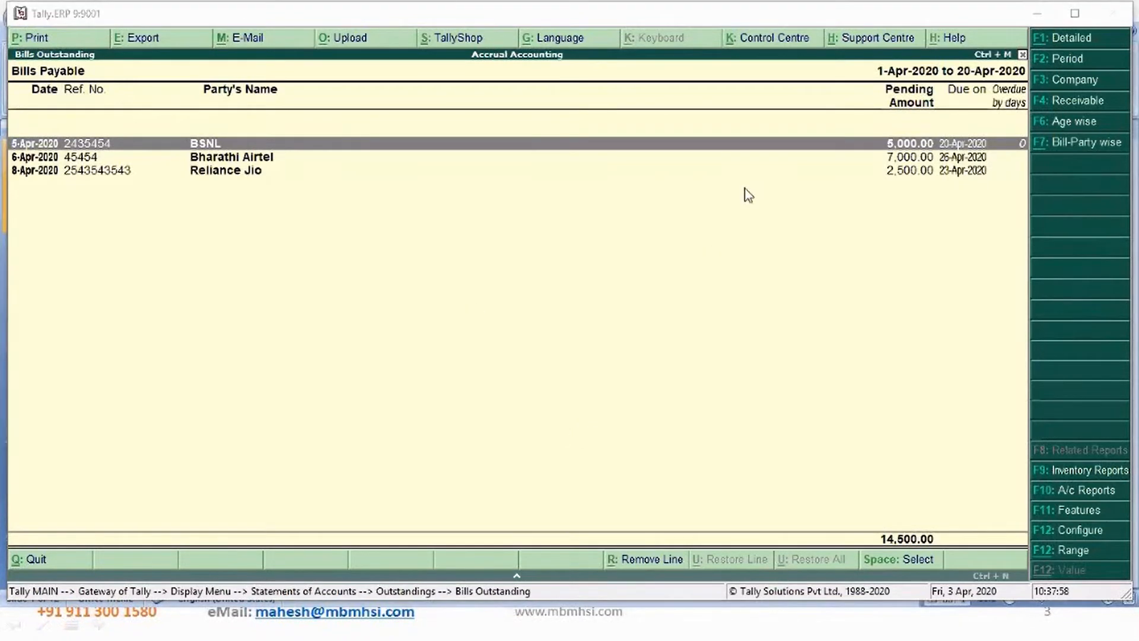
click(929, 160)
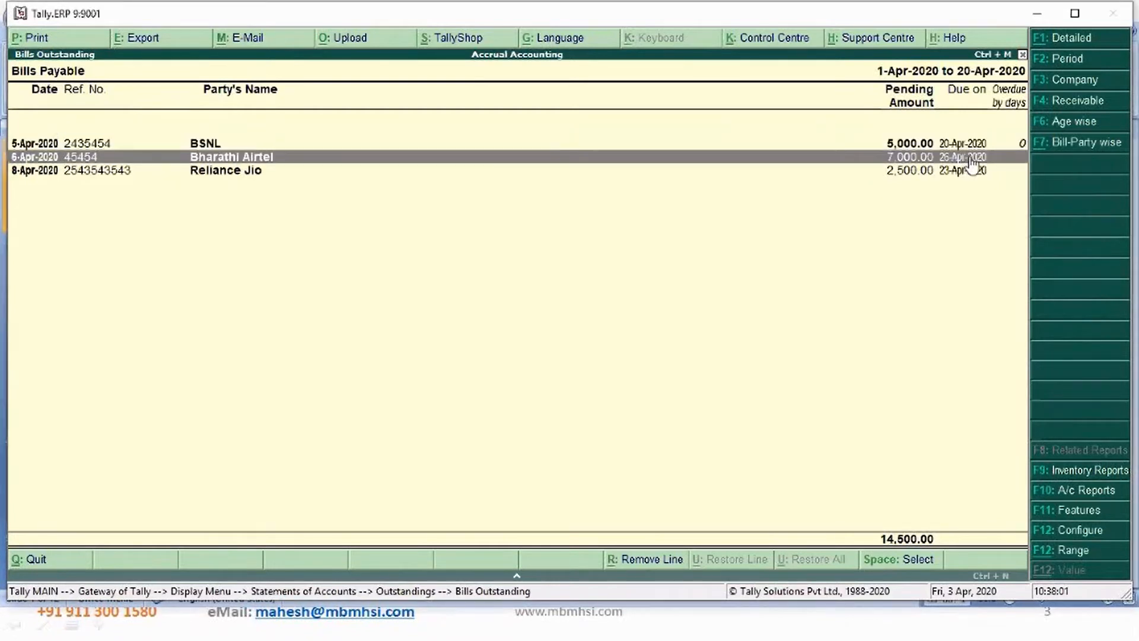
click(970, 170)
click(967, 144)
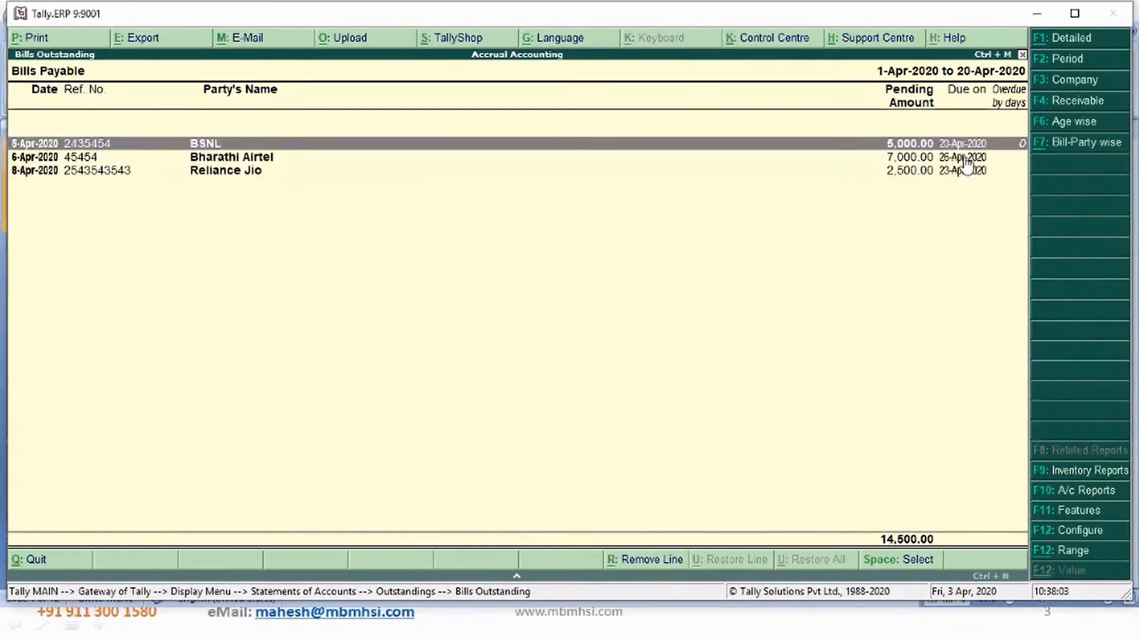
click(965, 157)
click(968, 175)
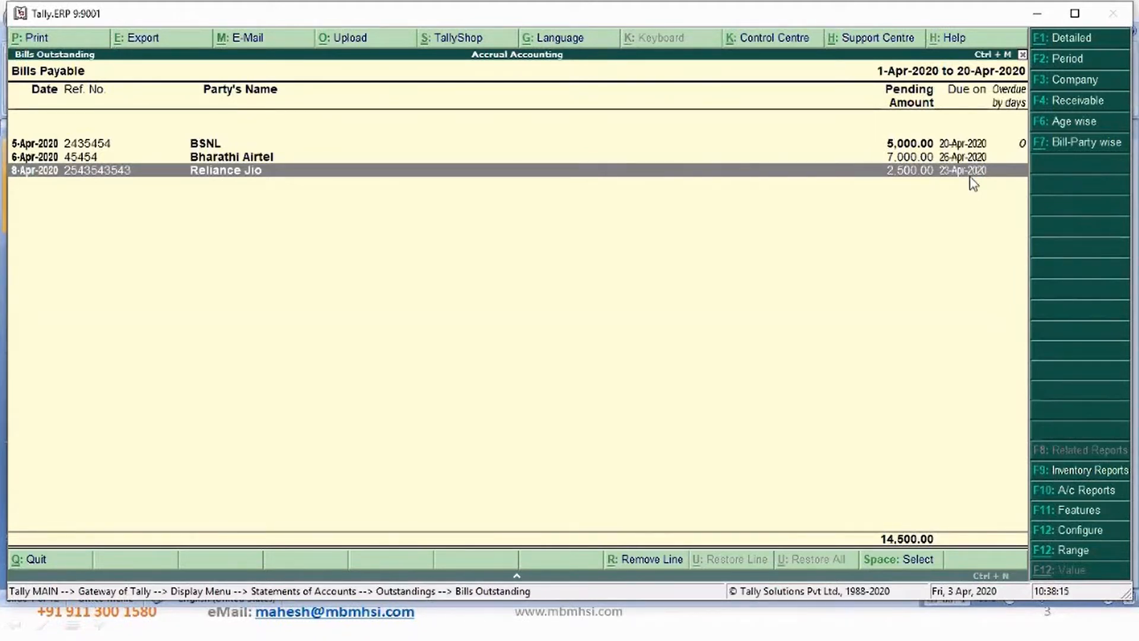
key(Escape)
key(Escape)
key(Escape)
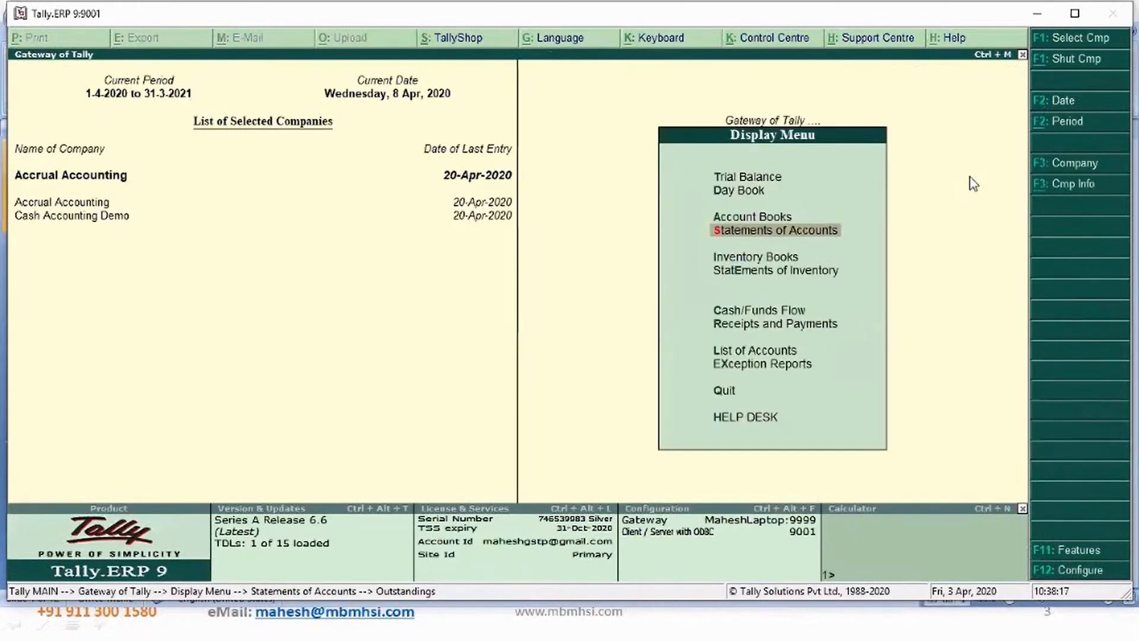
key(Escape)
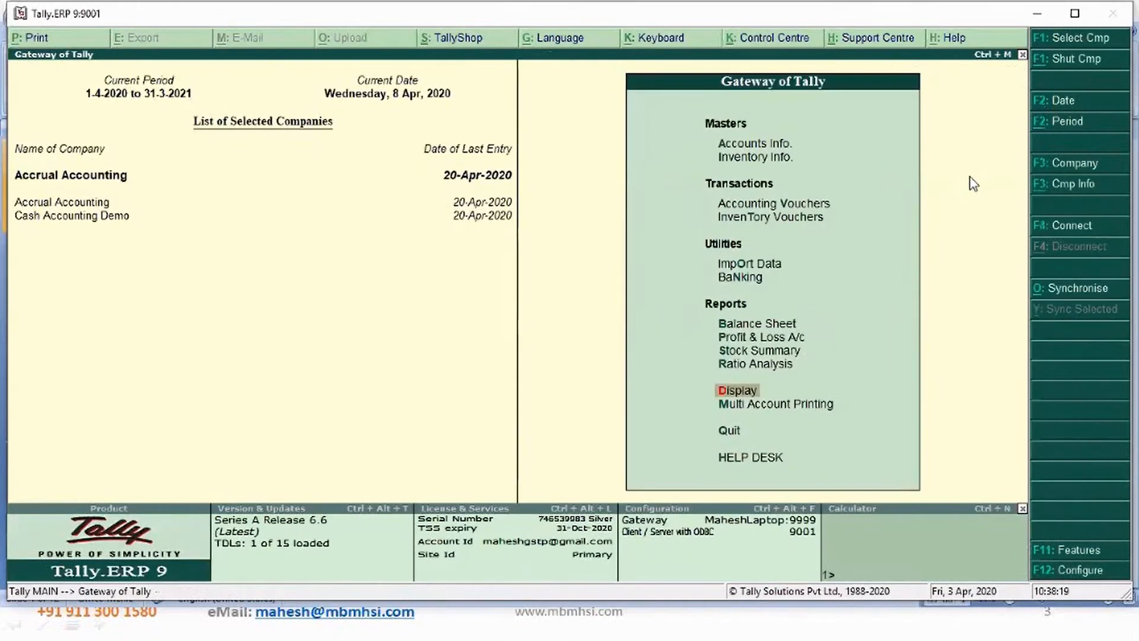
- Open the Balance Sheet and drill into Current Liabilities to view the Sundry Creditors balances
key(b)
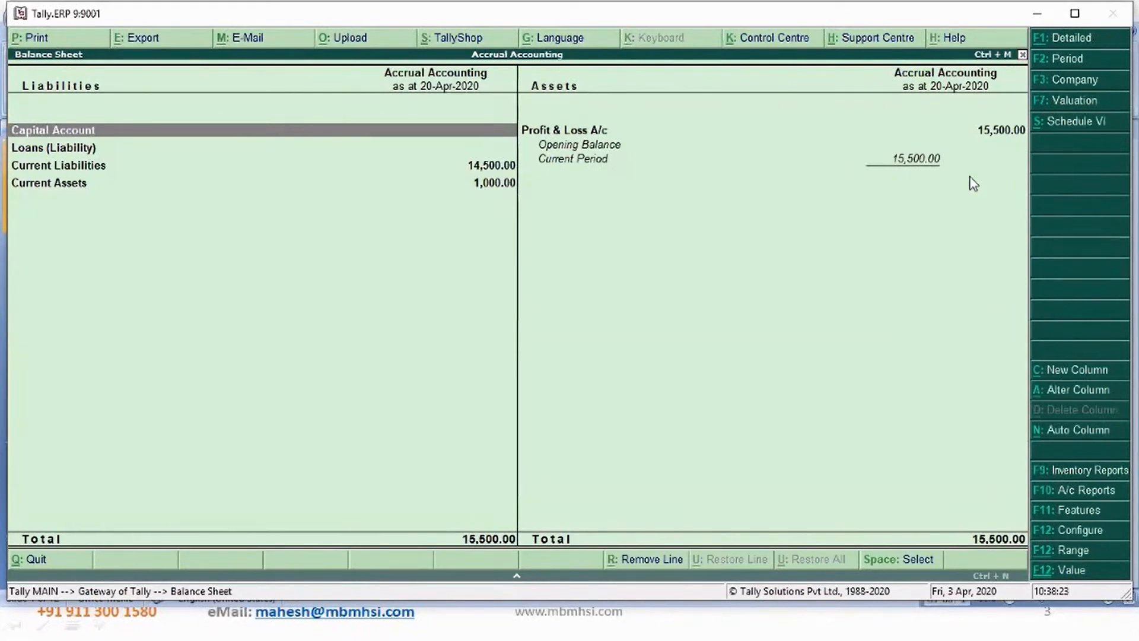
key(Down)
key(Down)
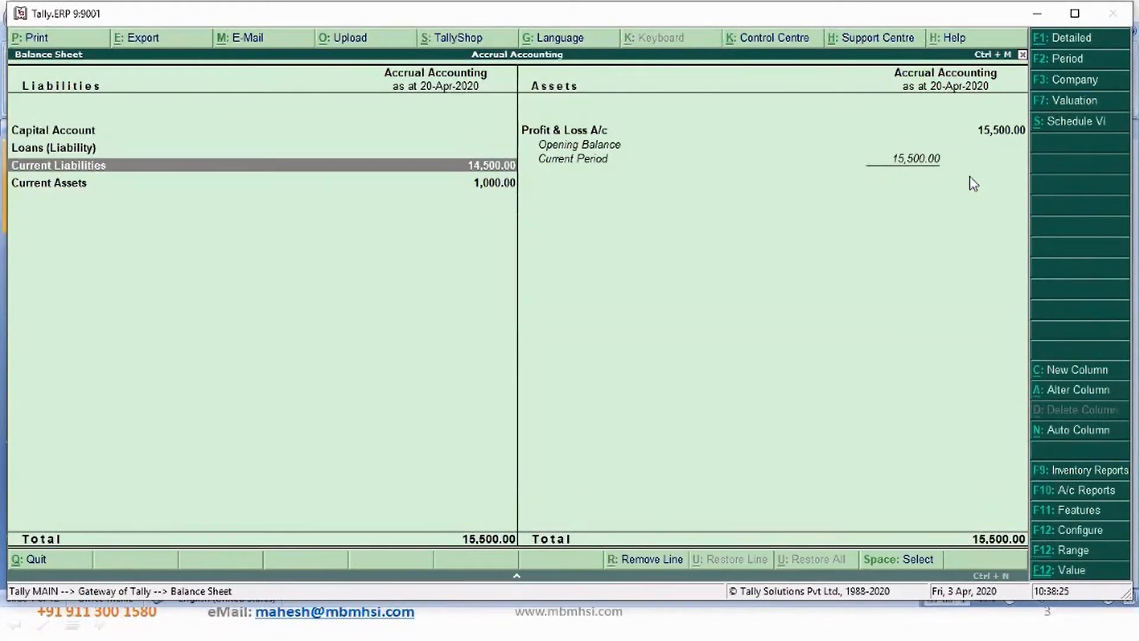
key(shift+Return)
key(Down)
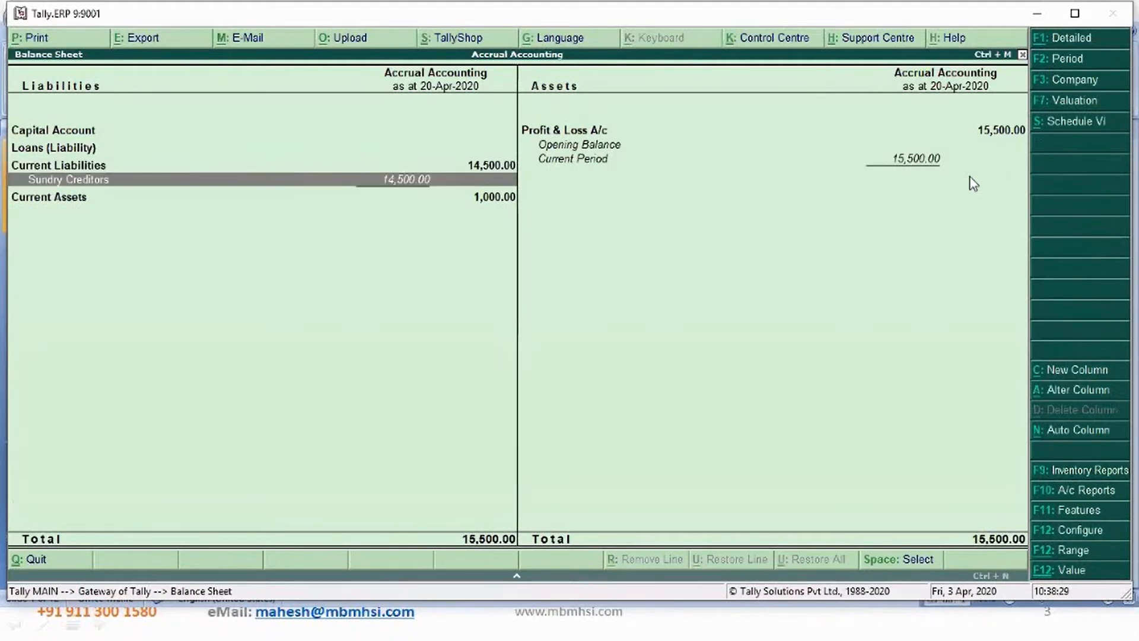
key(Return)
key(Down)
key(Down)
key(Down)
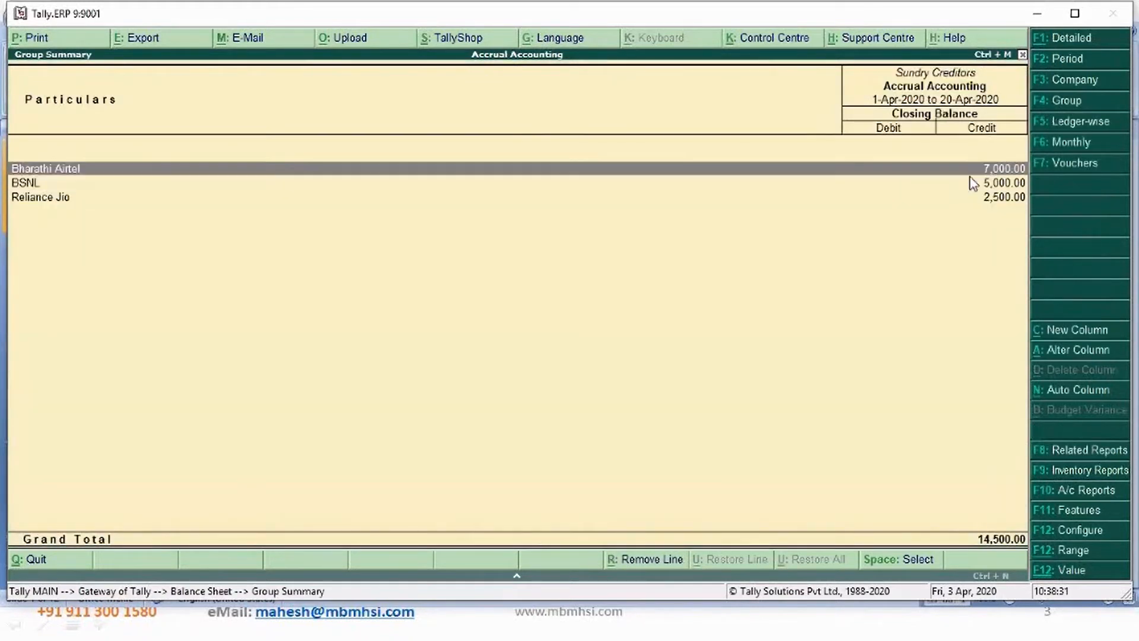
click(973, 182)
key(Up)
key(Escape)
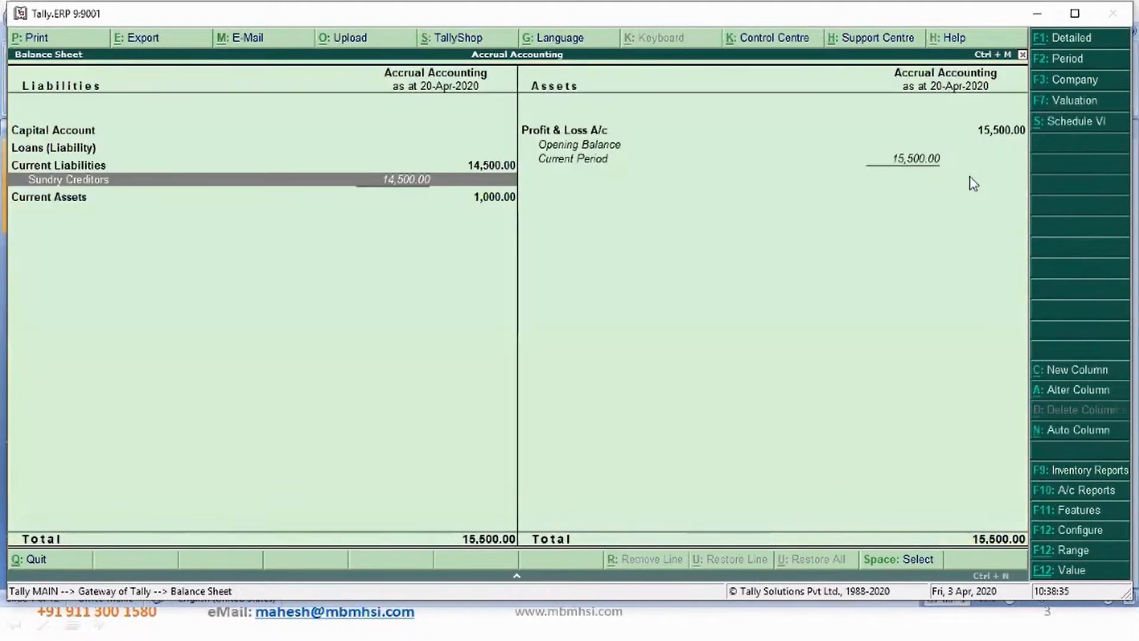
key(Escape)
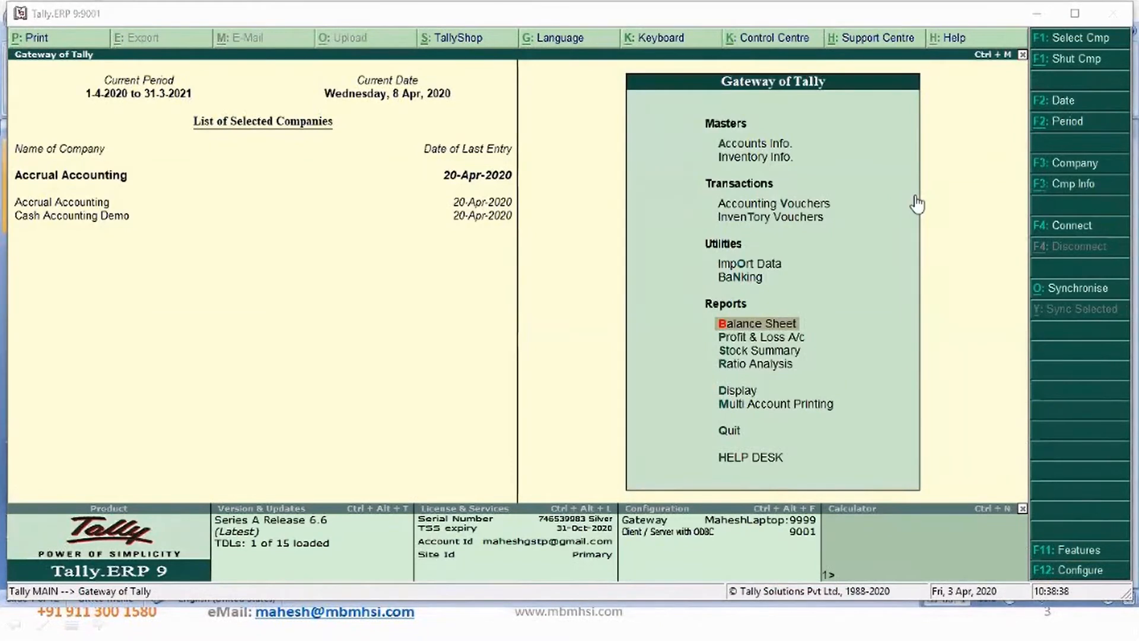
- Start a Payment voucher from Cash and pay 5,000 to BSNL
click(776, 206)
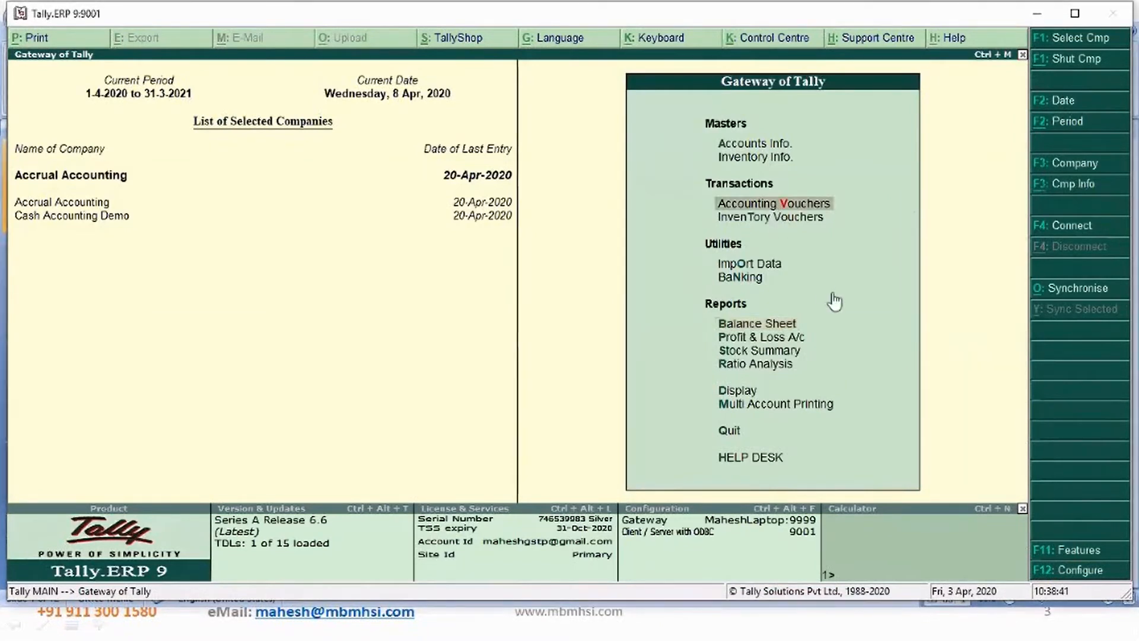
key(Return)
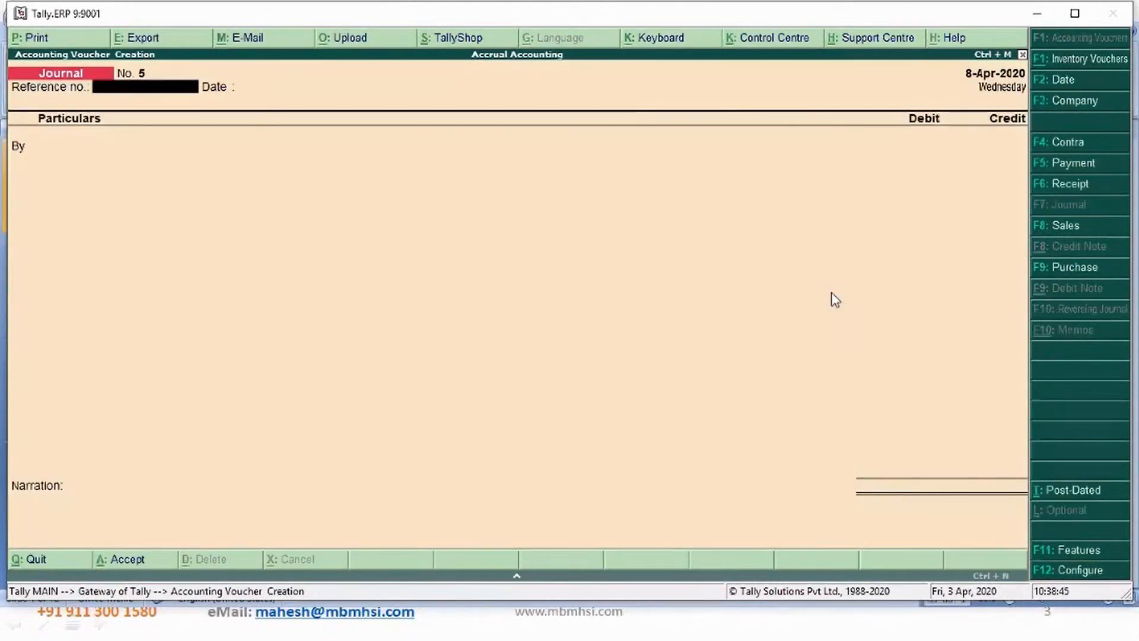
key(F5)
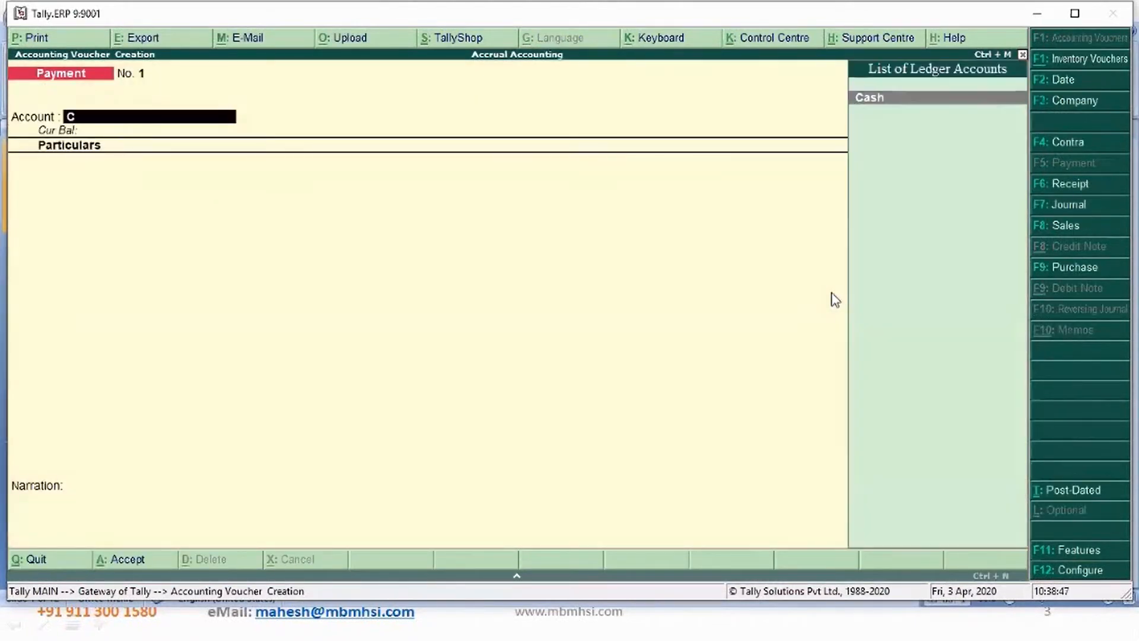
key(Return)
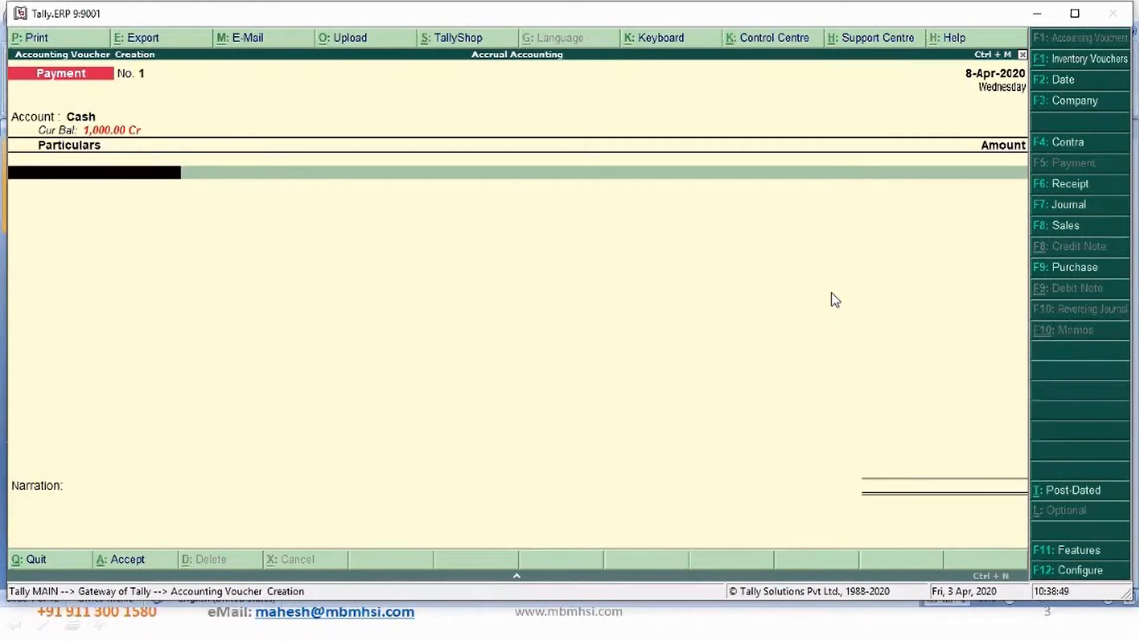
text(b)
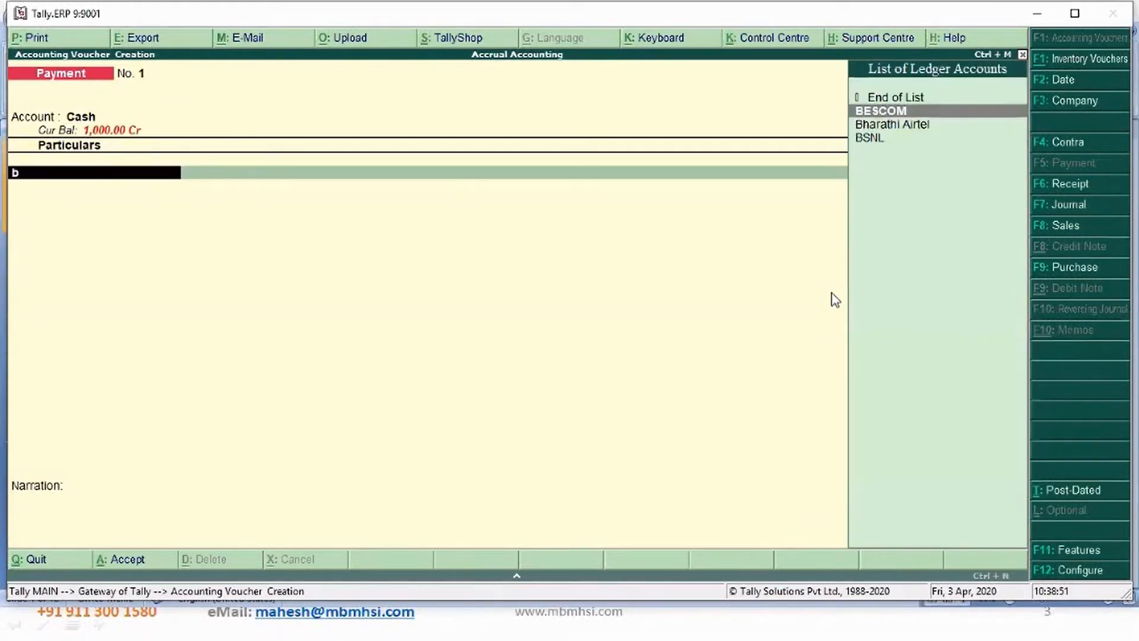
key(Down)
key(Down)
key(Return)
text(5000)
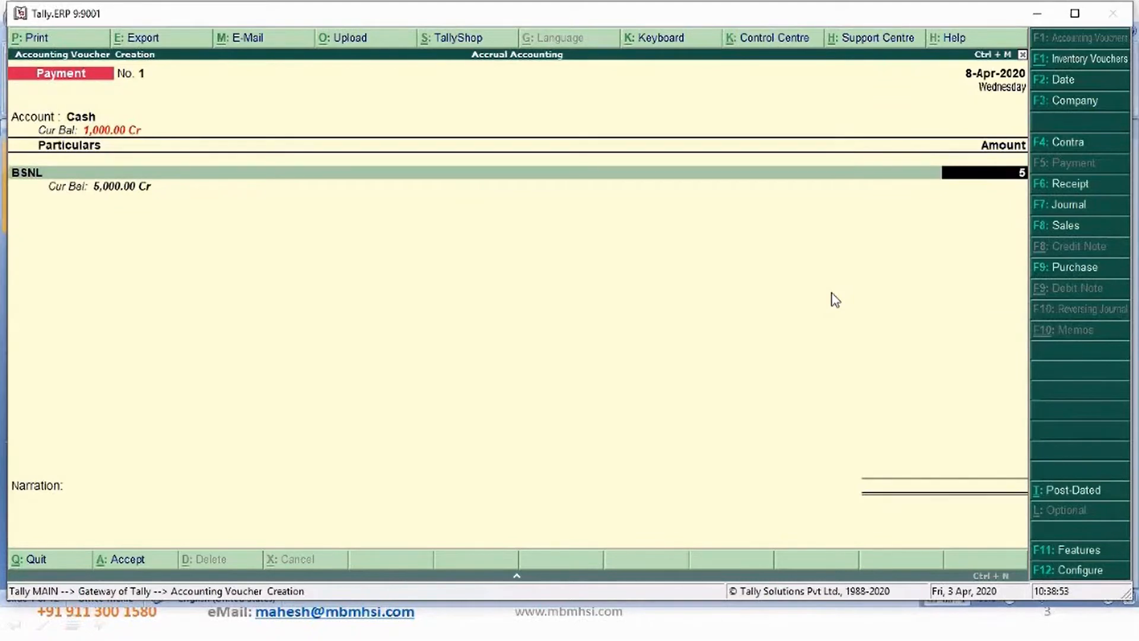
- Settle the BSNL payment against its pending bill 2435454
key(Return)
key(Return)
key(Return)
key(Return)
key(Return)
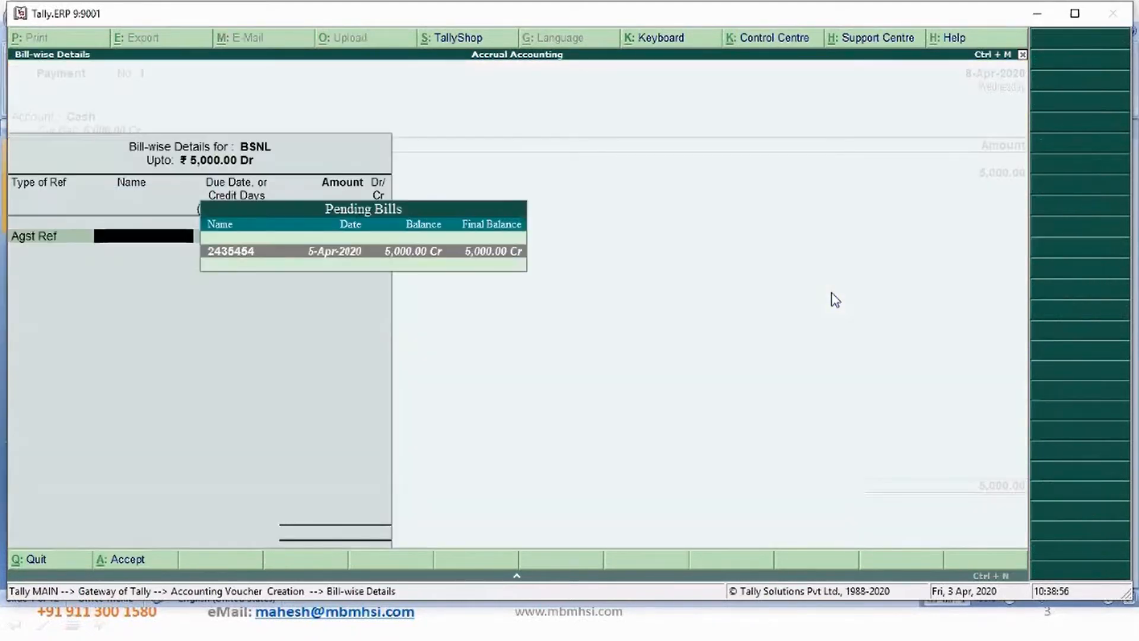
key(Return)
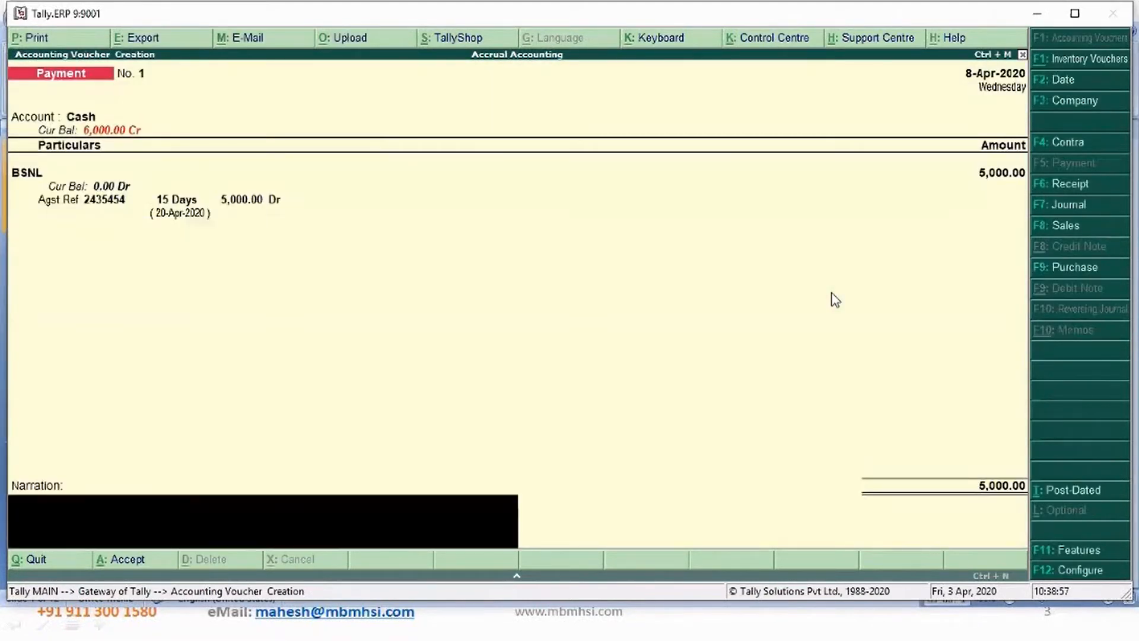
- Add the narration "Being pill payment made" and save the payment voucher
text(Being pill payment made)
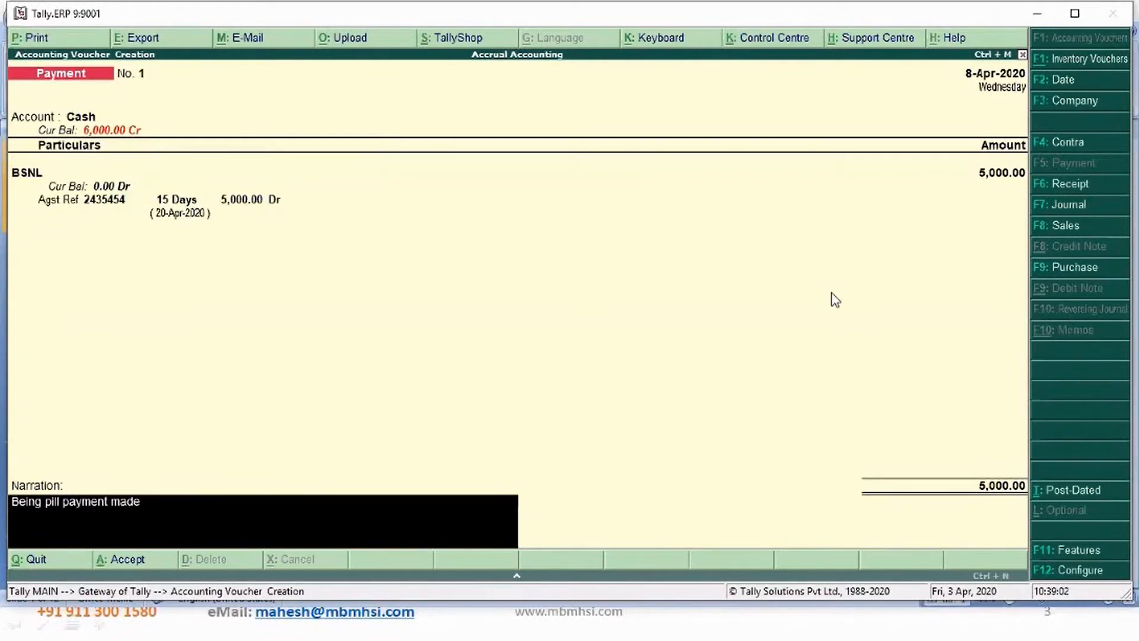
key(Return)
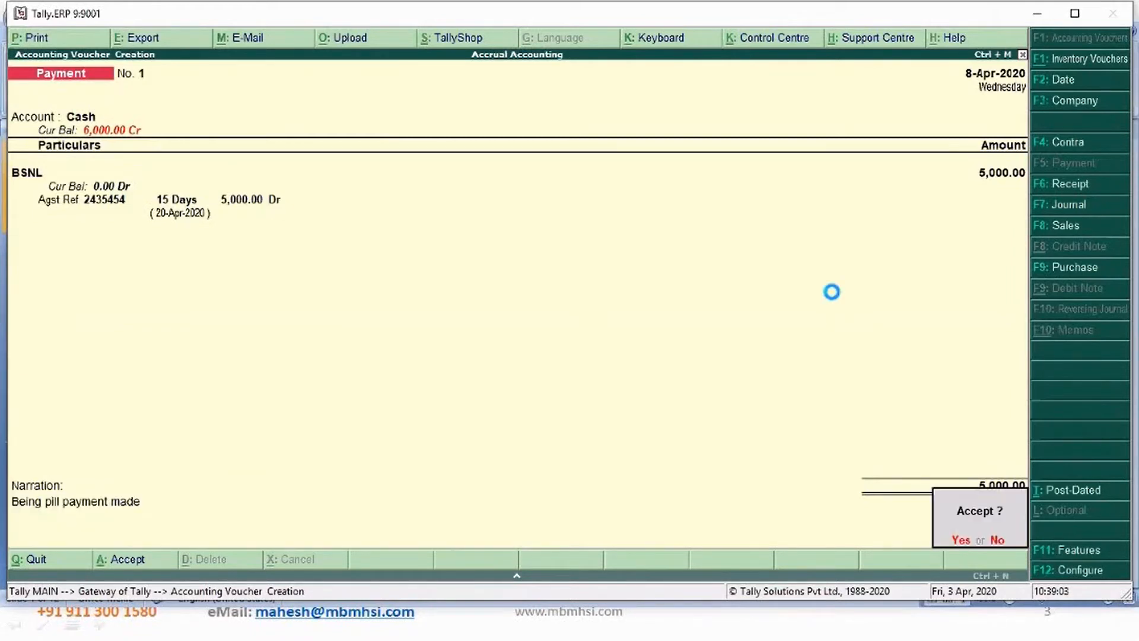
key(Return)
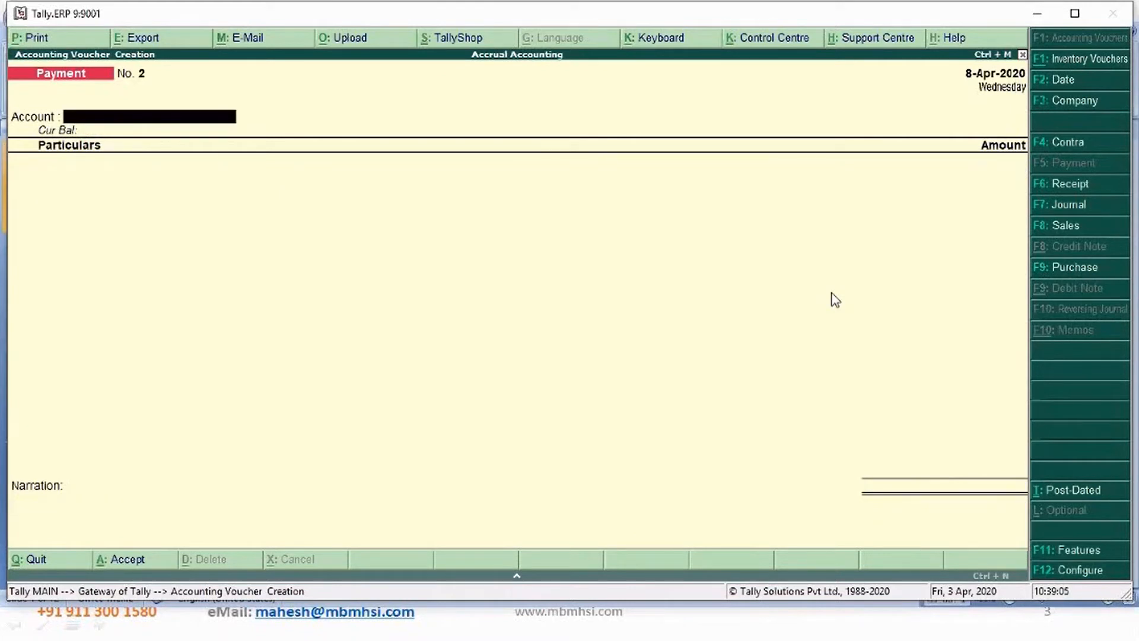
- Reopen the BSNL payment voucher, change its date to 20-Apr-2020 and save it
key(Page_Up)
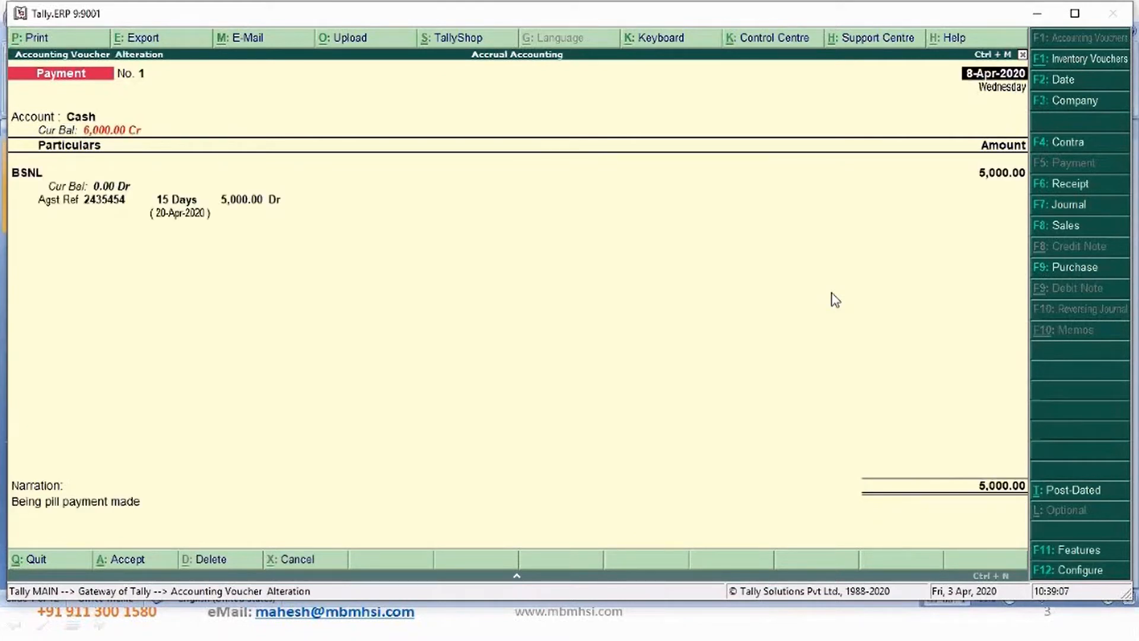
text(20)
key(Return)
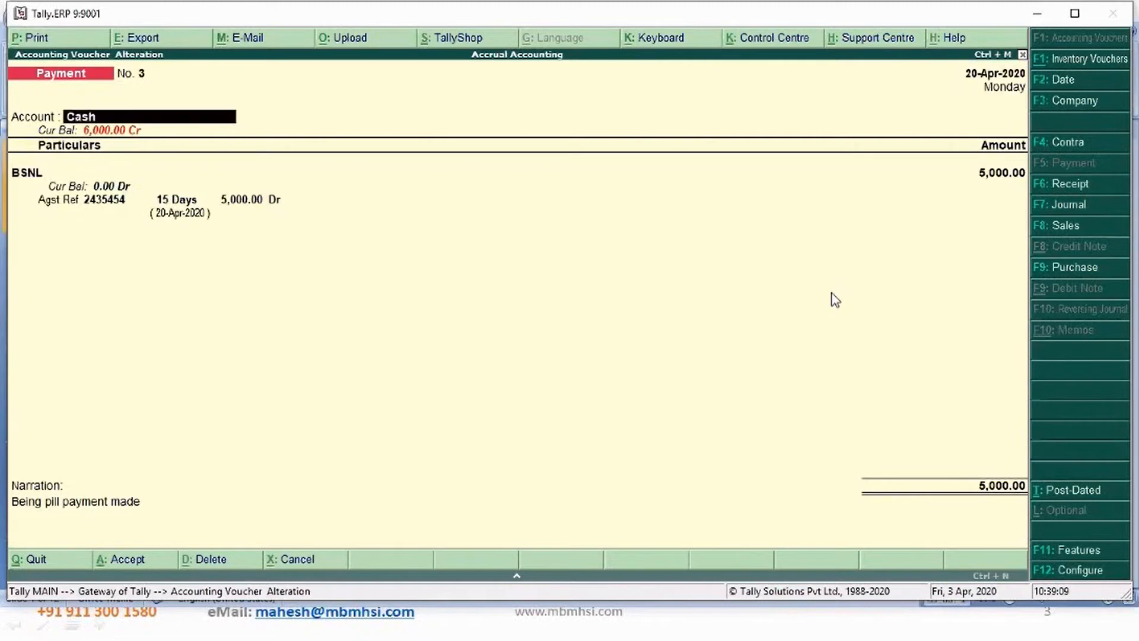
key(Return)
key(ctrl+a)
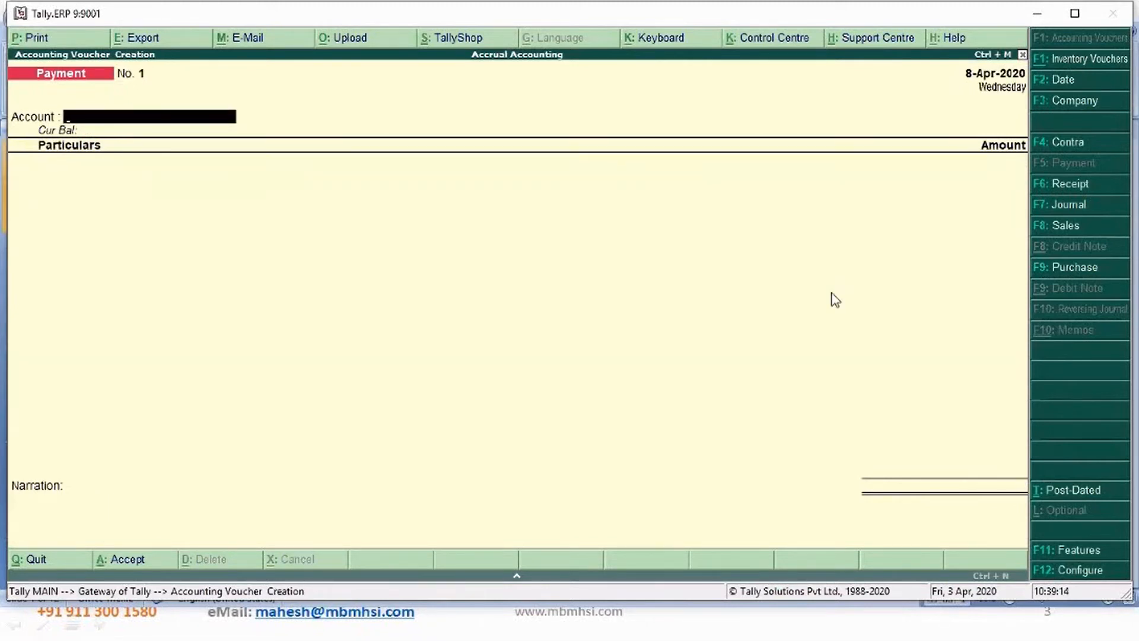
- Set the new payment voucher's date to 20-Apr-2020 and choose Cash as the account
key(F2)
text(20)
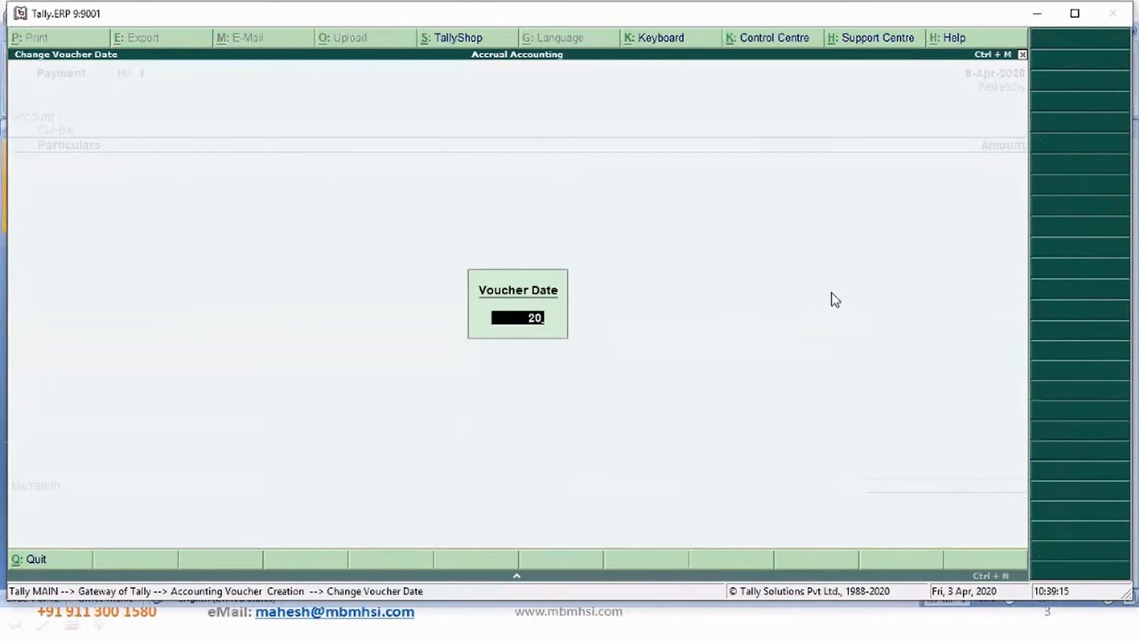
key(Return)
text(ca)
key(Return)
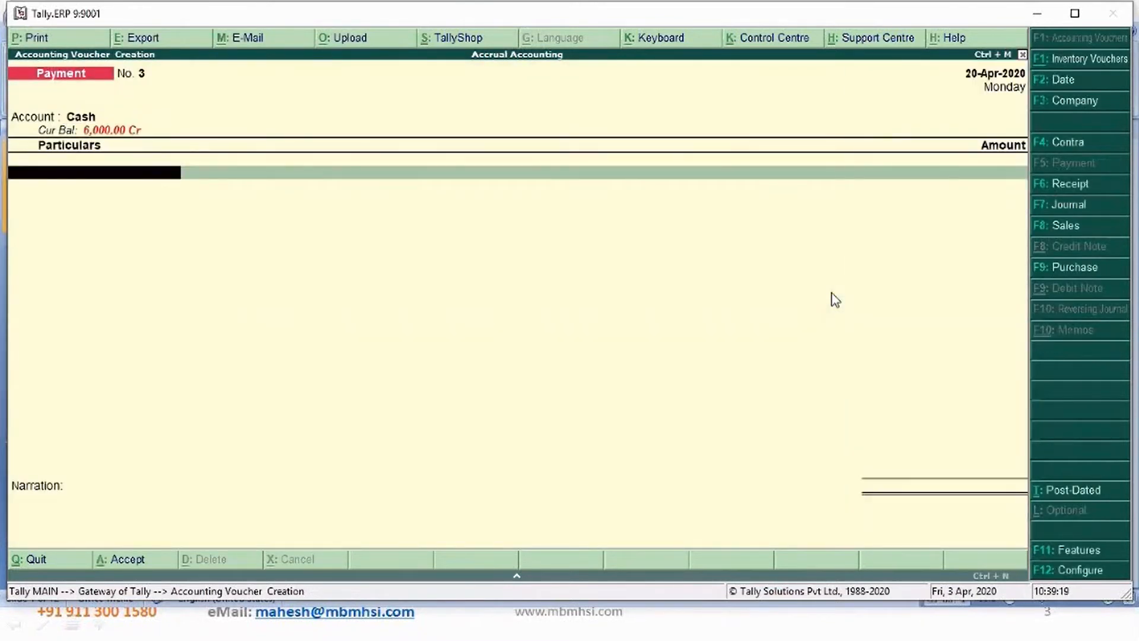
- Pay 7,000 to Bharathi Airtel in this payment voucher
text(b)
key(Return)
key(Down)
key(Down)
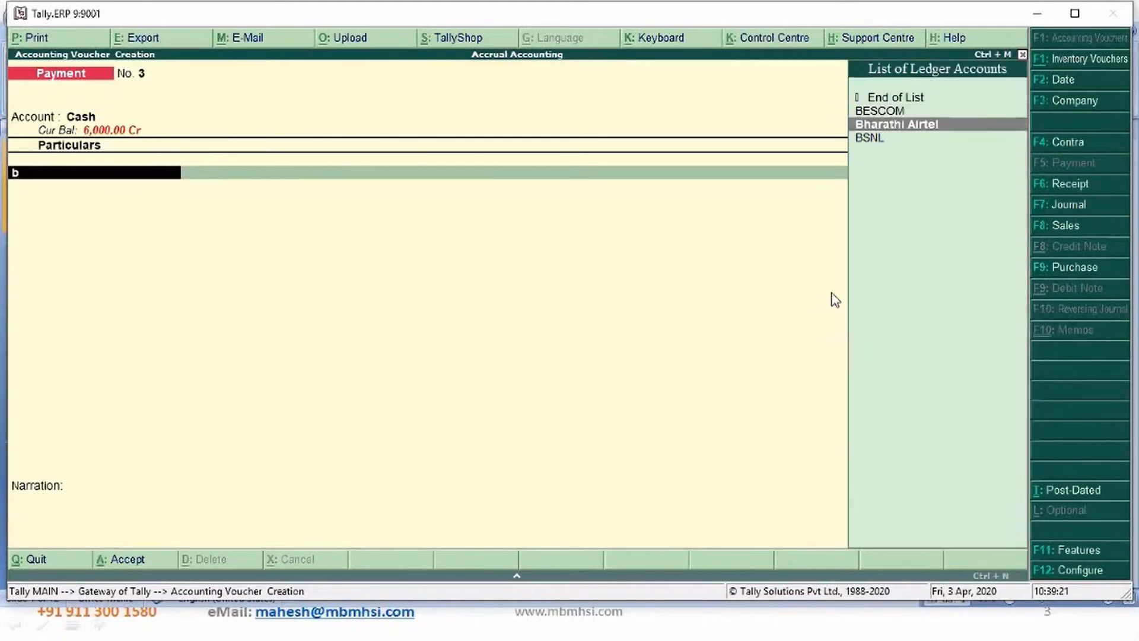
key(Return)
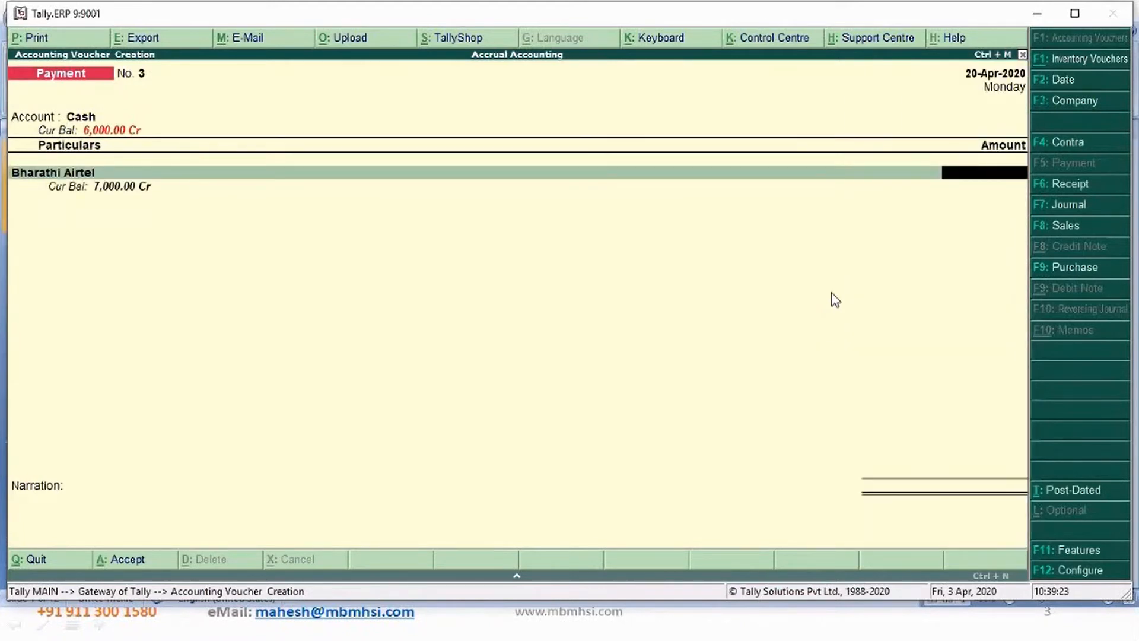
text(7000)
- Settle the Bharathi Airtel payment against its pending bill 45454
key(Return)
key(Return)
- Enter the narration "Being bill payment made" and save the Bharathi Airtel payment voucher
key(Return)
key(Return)
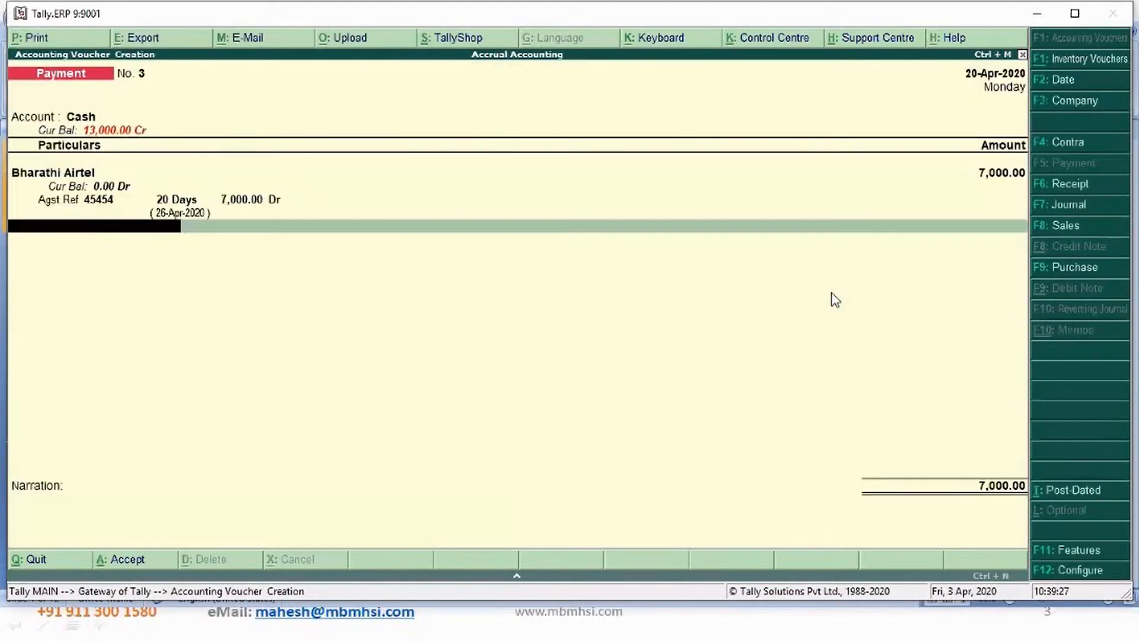
key(Return)
text(Being pill payment made)
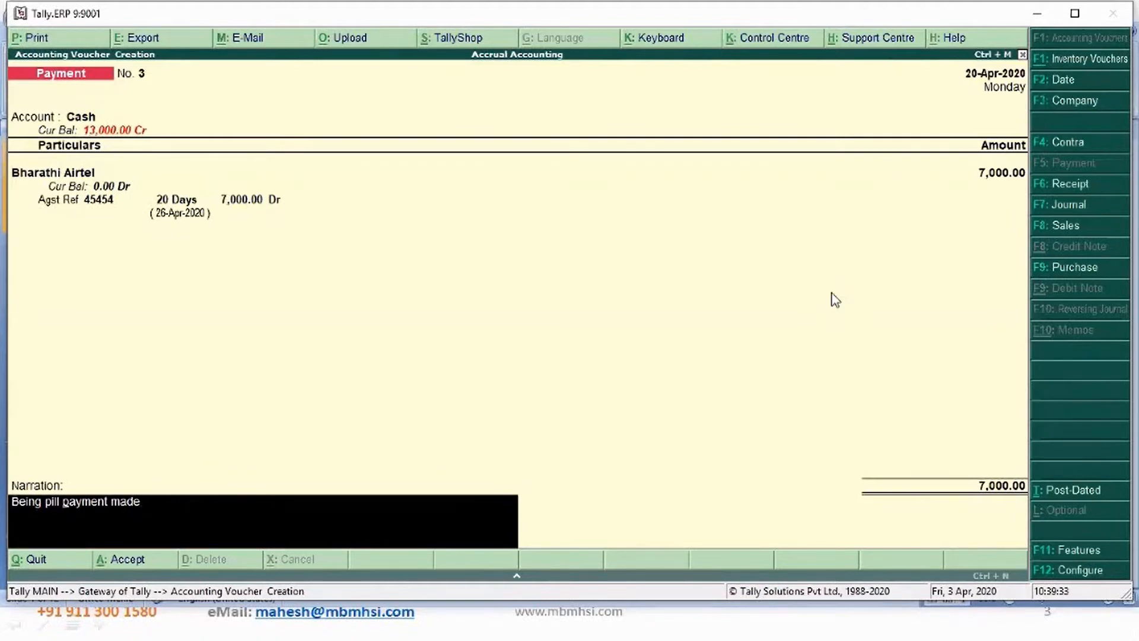
key(BackSpace)
text(b)
key(Return)
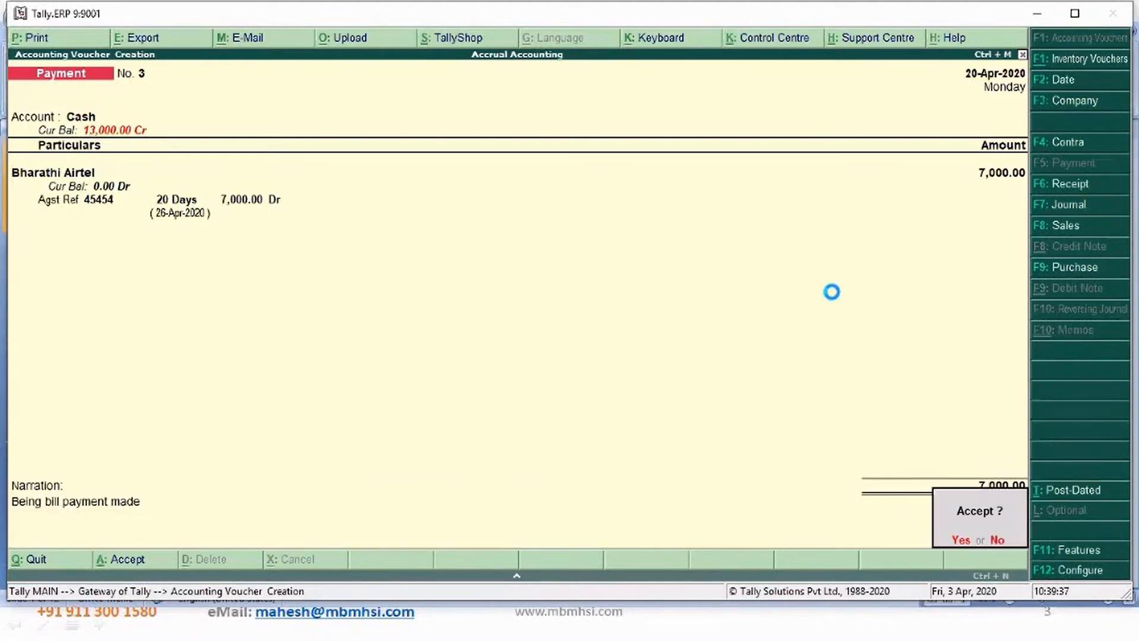
key(Return)
text(ca)
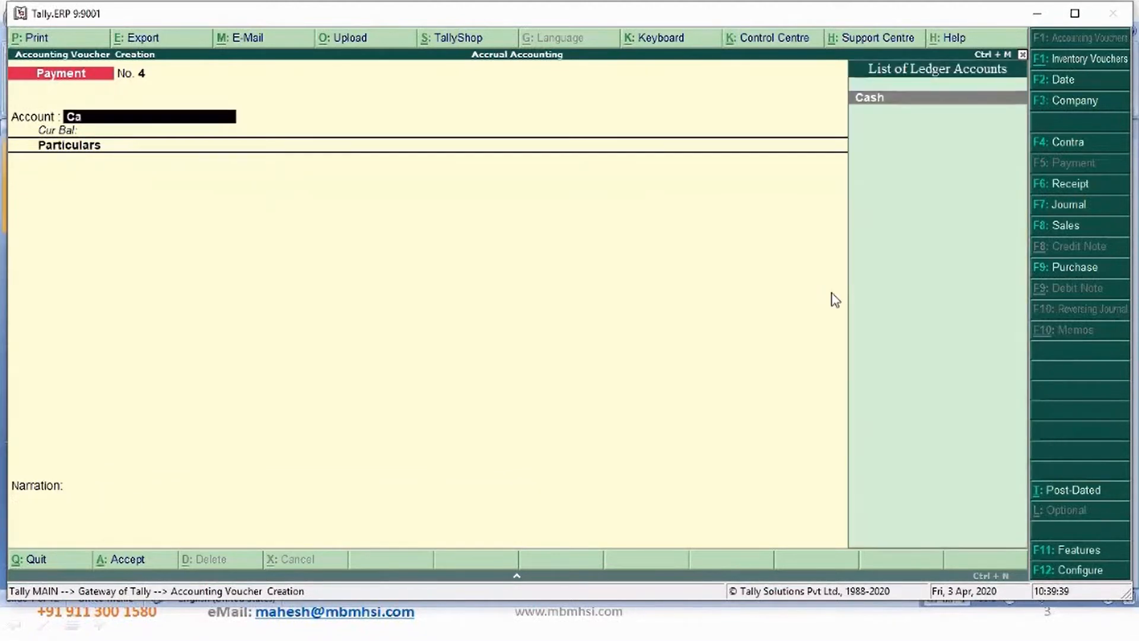
key(Return)
text(re)
key(Return)
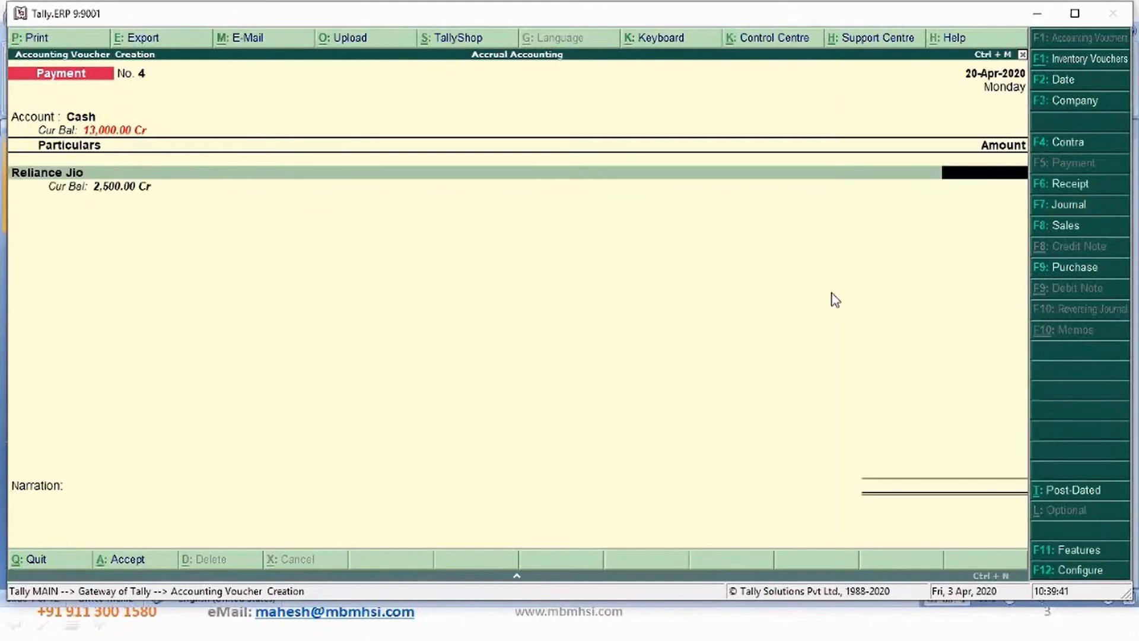
text(2500)
key(Return)
key(Return)
key(Return)
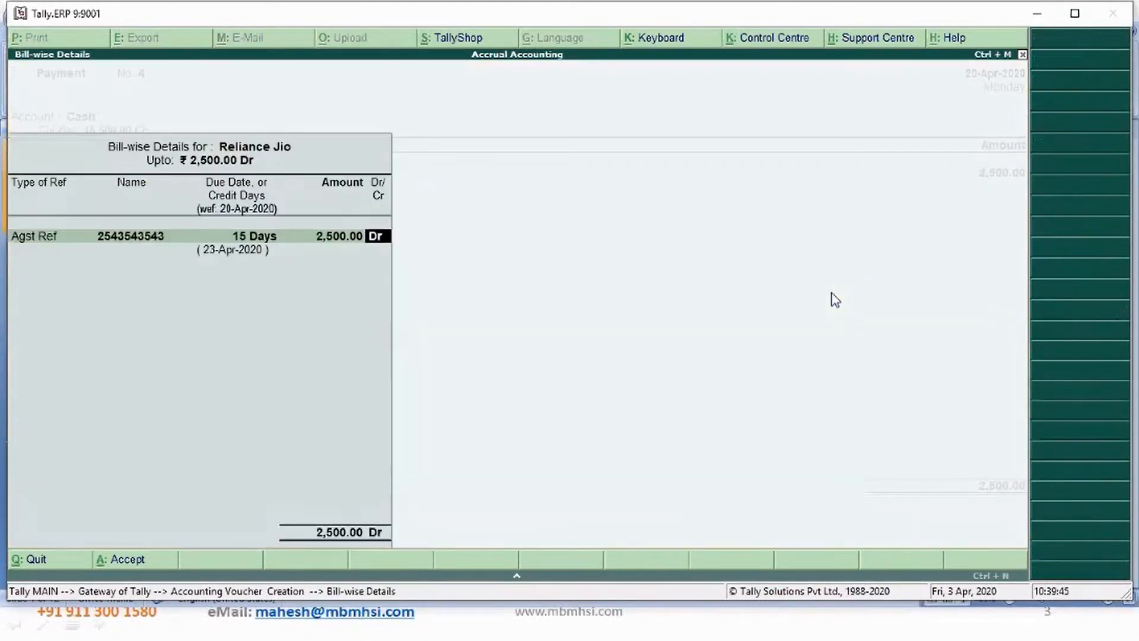
key(Return)
key(Return)
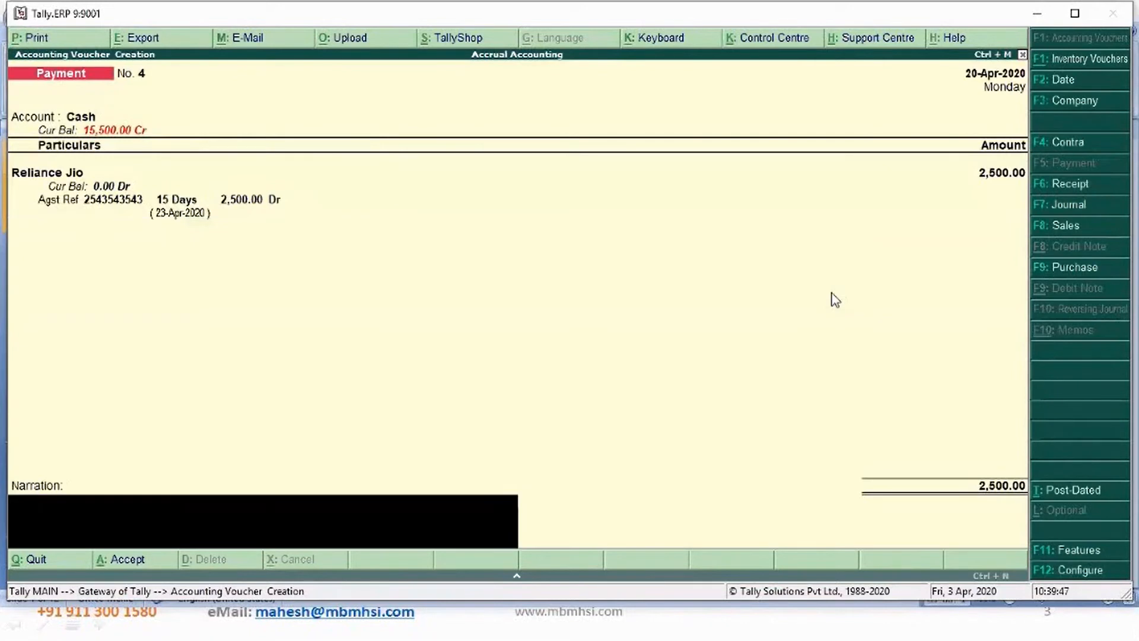
- Enter the narration "Being bill payment made" and save the Reliance Jio payment voucher
text(Being bill payment made)
key(Return)
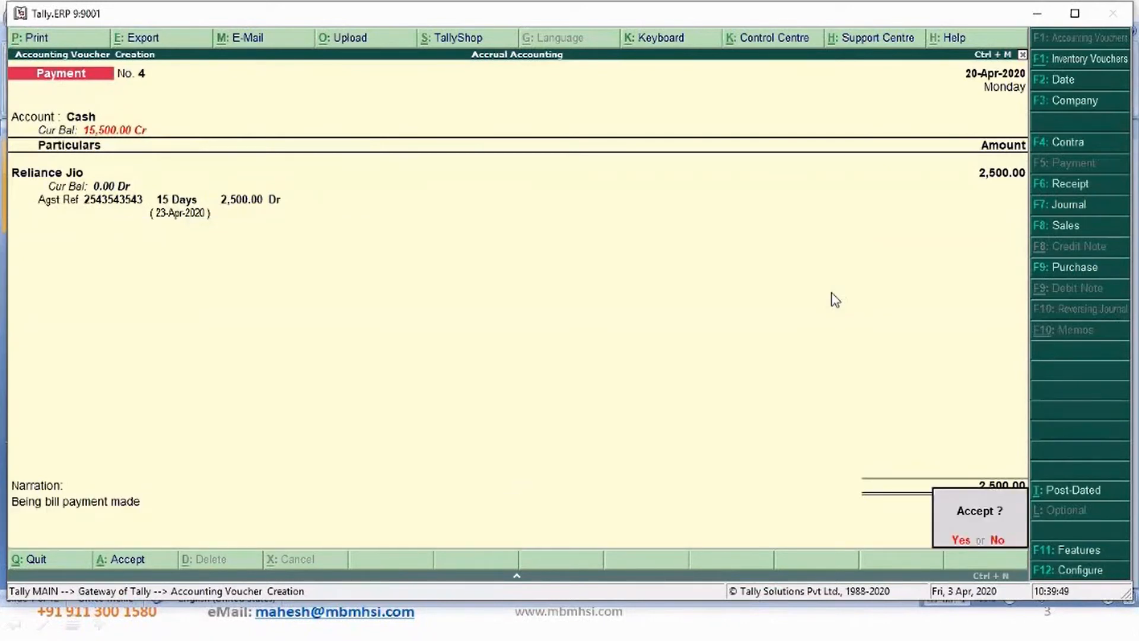
key(Return)
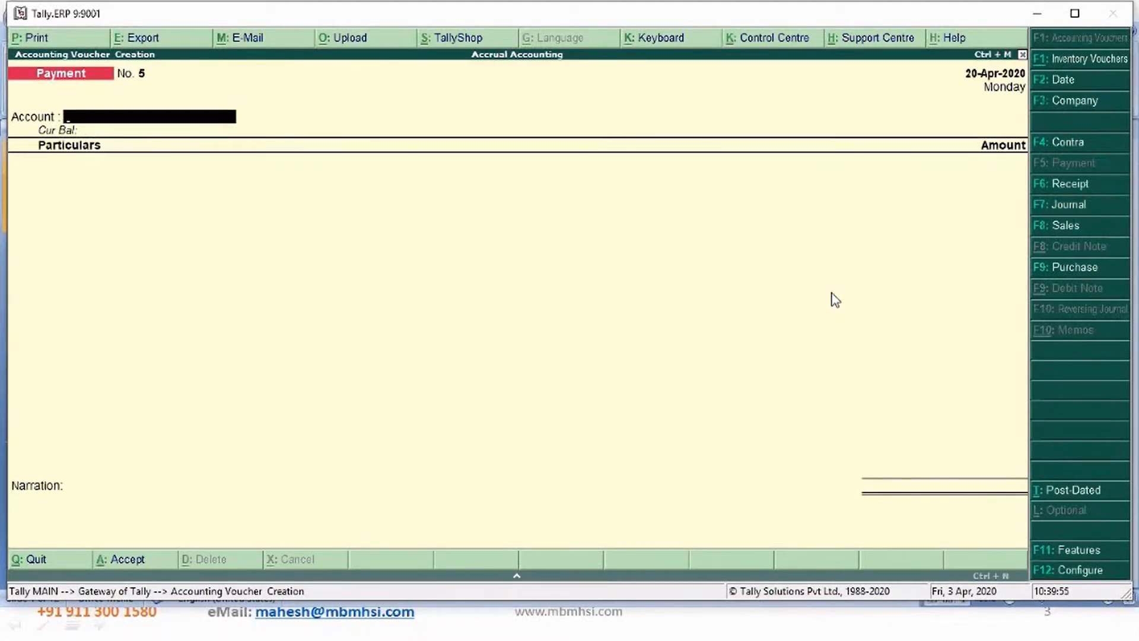
- Leave voucher entry and open the Bharathi Airtel ledger report in the Accrual Accounting company
click(693, 272)
key(Escape)
key(Return)
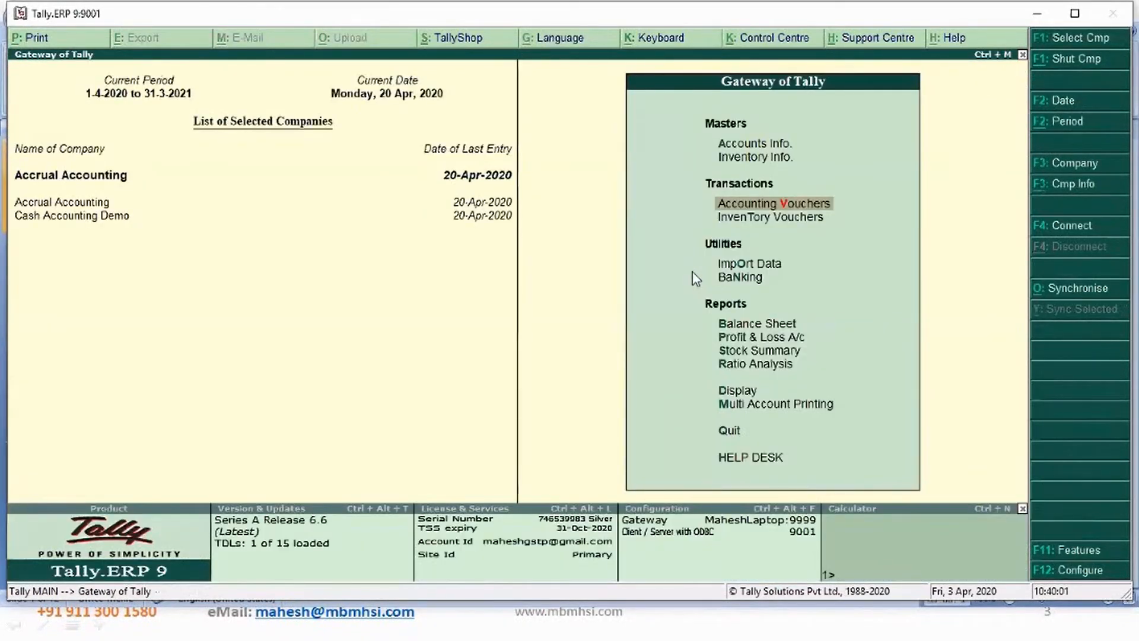
key(Down)
key(Down)
key(Down)
key(Down)
key(Down)
key(Down)
key(Down)
key(Down)
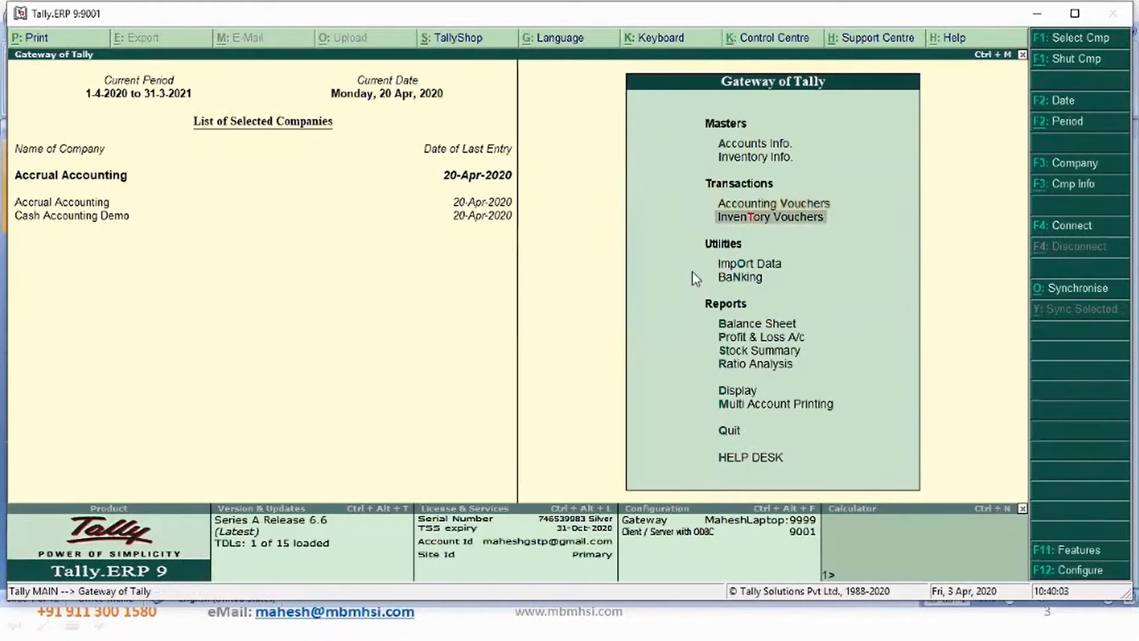
key(Return)
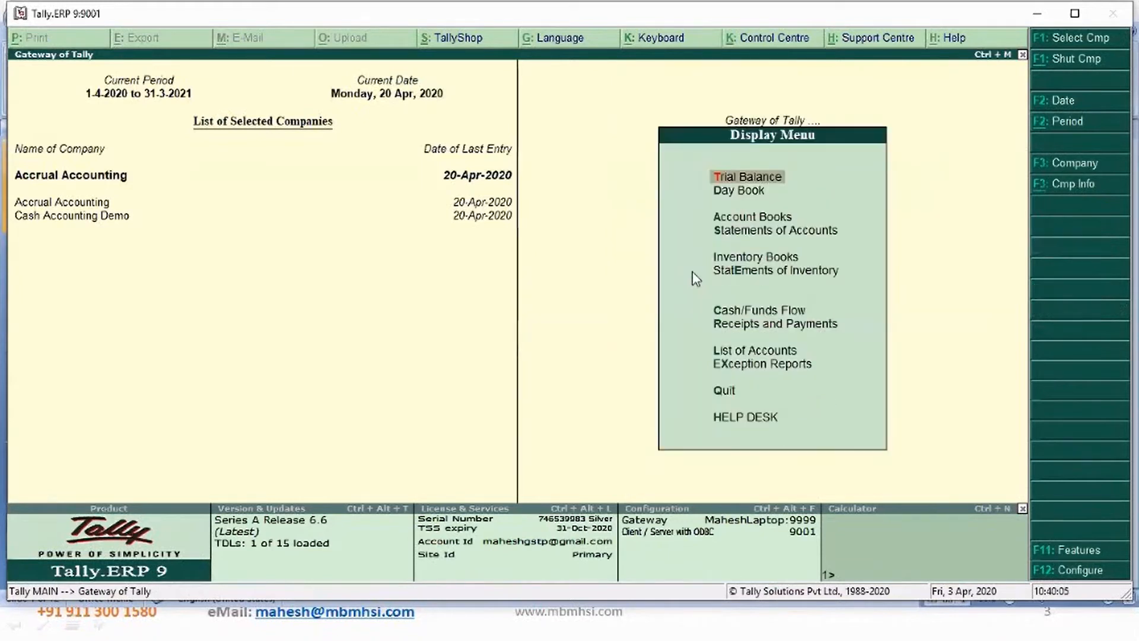
key(Down)
key(Down)
key(Return)
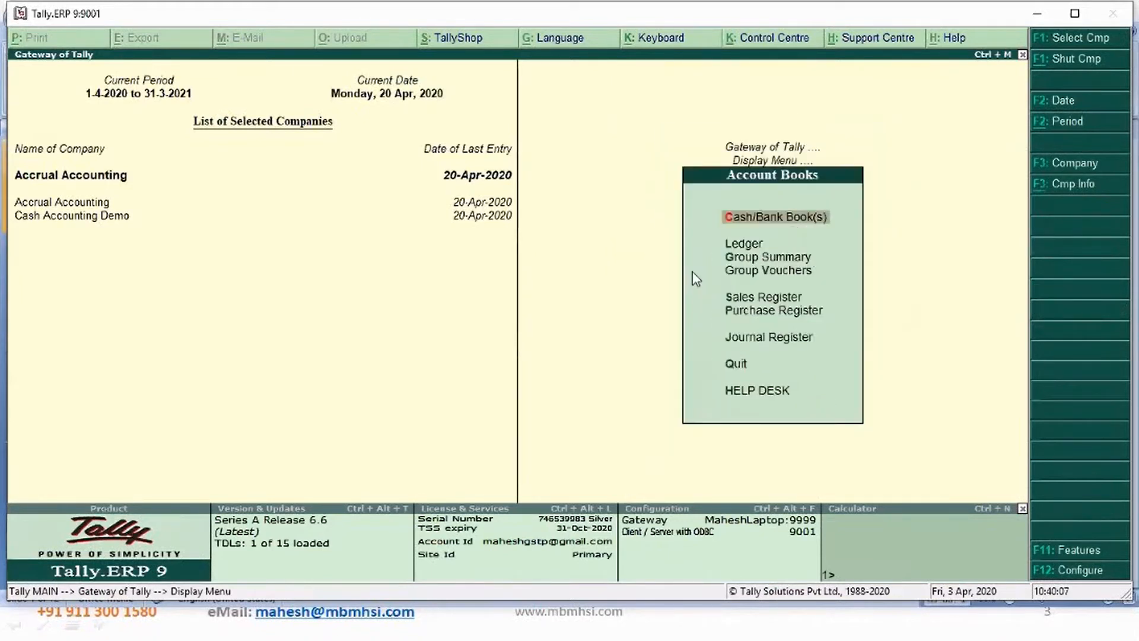
key(Down)
key(Return)
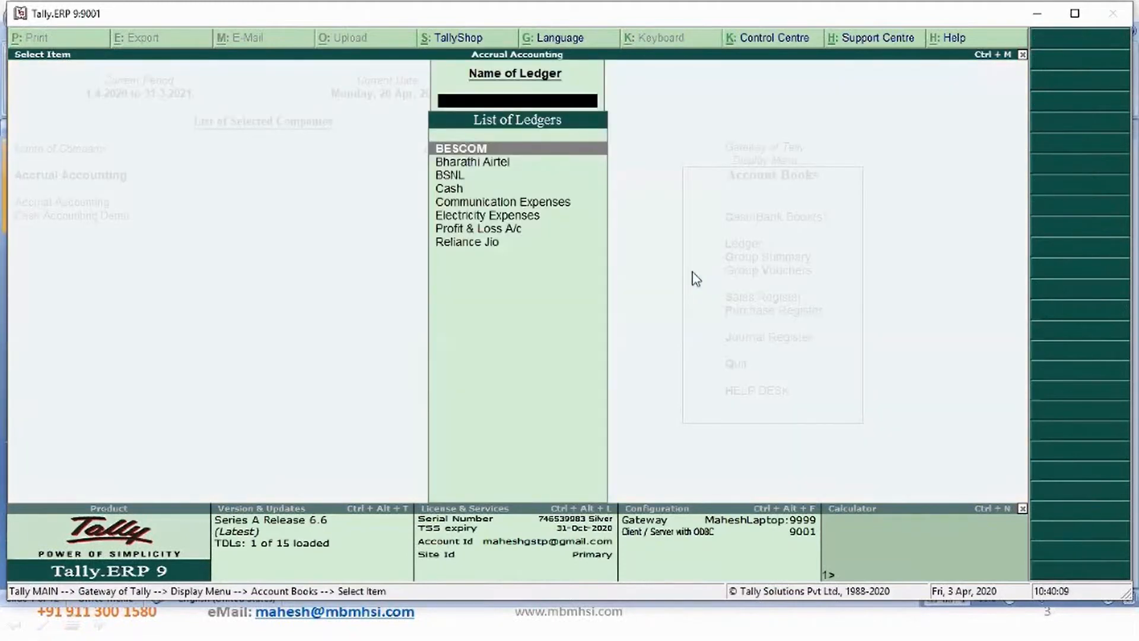
key(Down)
key(Return)
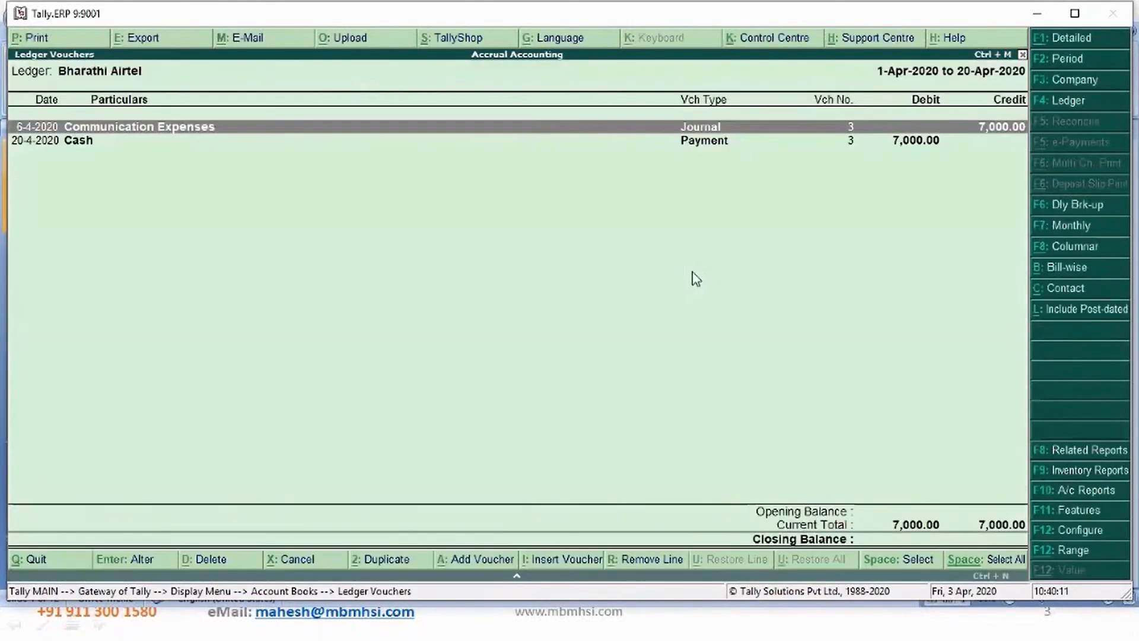
key(Down)
- Review the BESCOM, BSNL and Reliance Jio ledger reports in turn
key(F4)
key(Up)
key(Return)
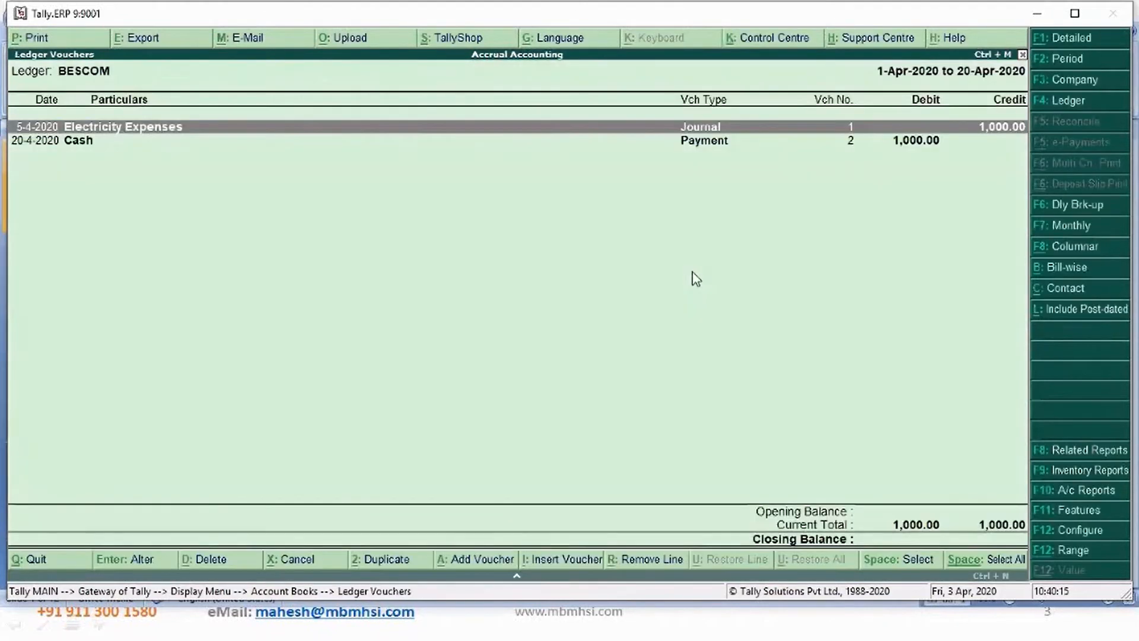
key(Escape)
key(Down)
key(Down)
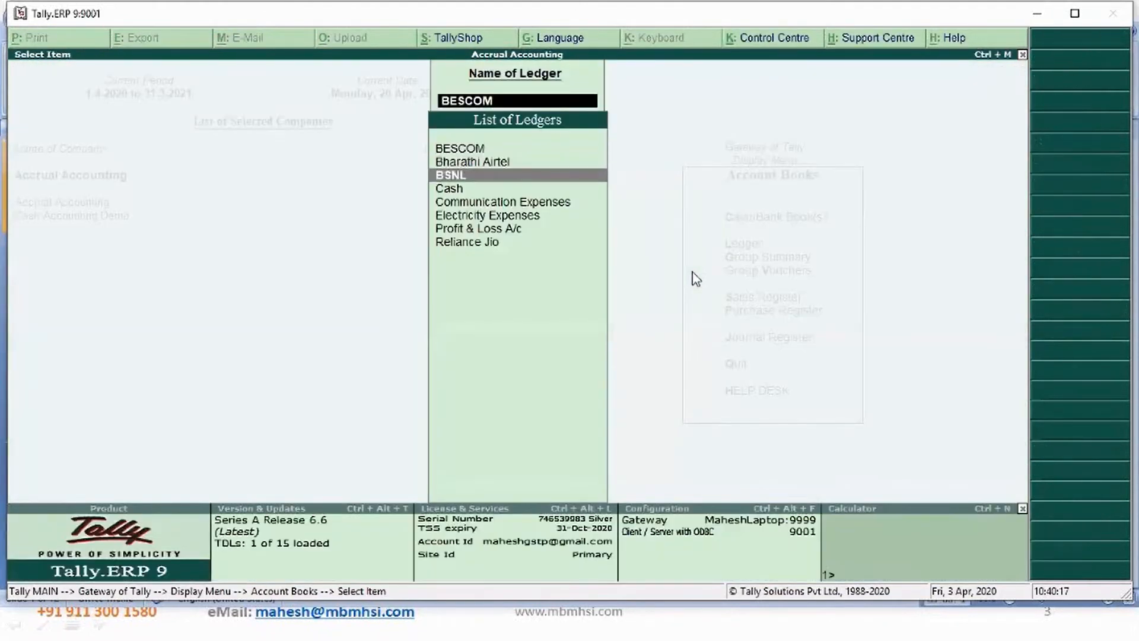
key(Return)
key(Escape)
key(Down)
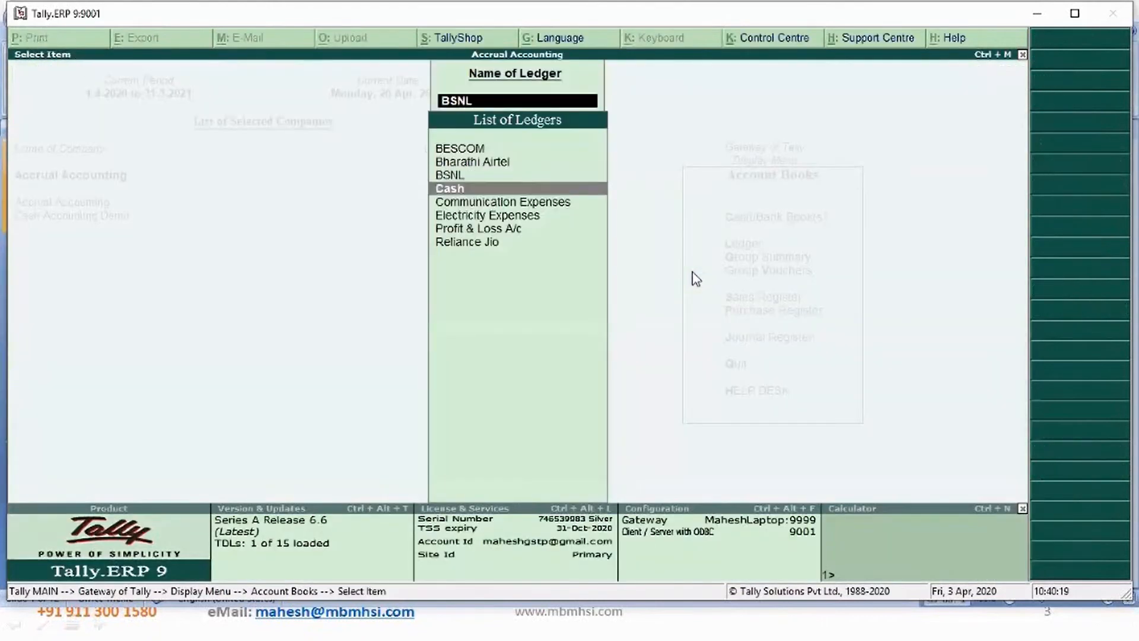
key(Down)
key(Down)
key(Down)
key(Down)
key(Return)
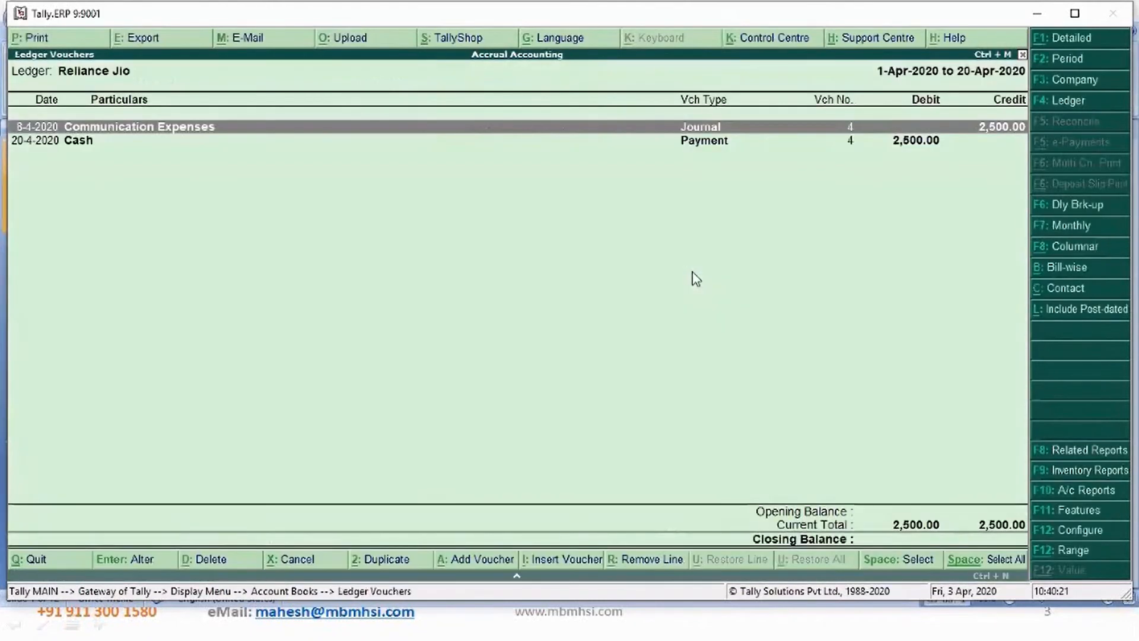
key(Down)
key(Up)
key(Down)
key(Up)
key(Escape)
key(Escape)
key(Escape)
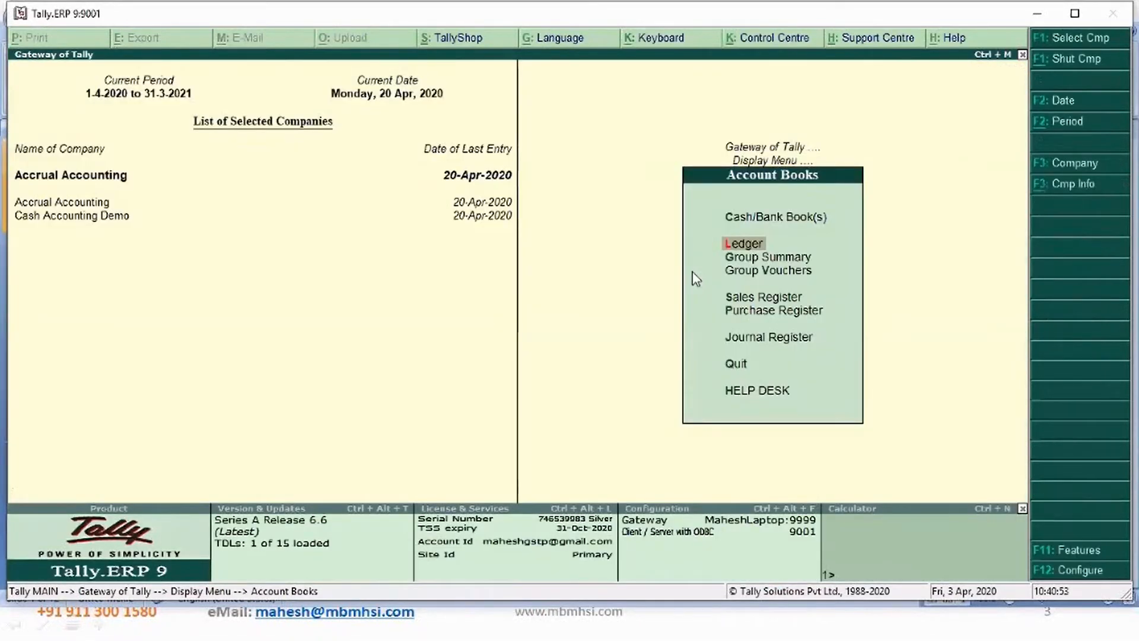
- Browse the list of ledgers in the Accrual Accounting company
key(Return)
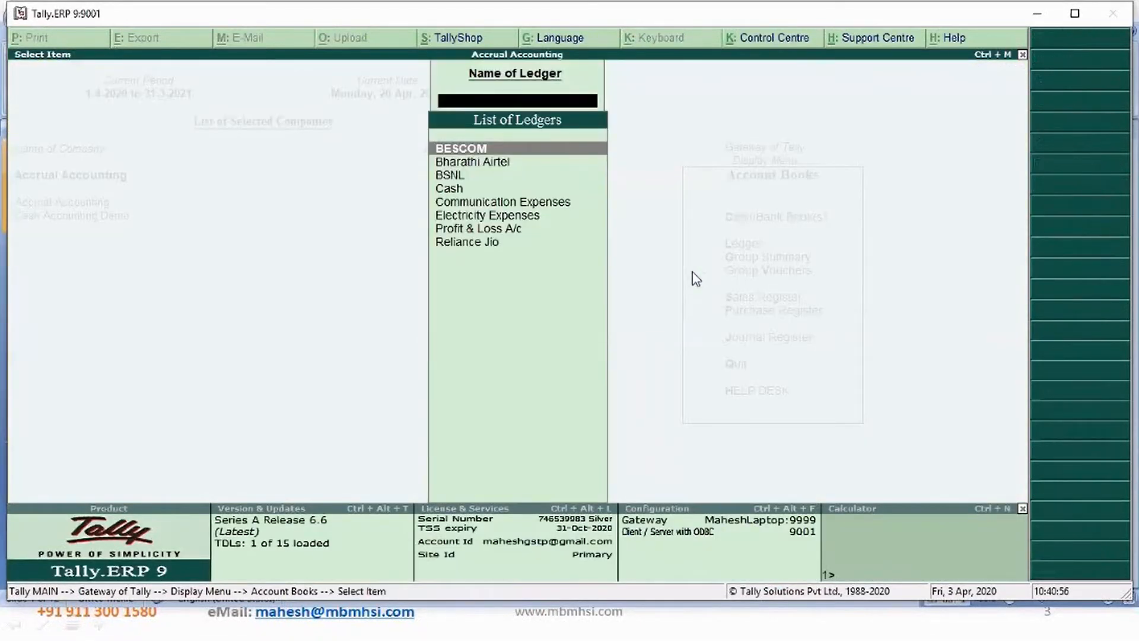
key(Down)
key(Down)
key(Down)
key(Down)
key(Down)
key(Down)
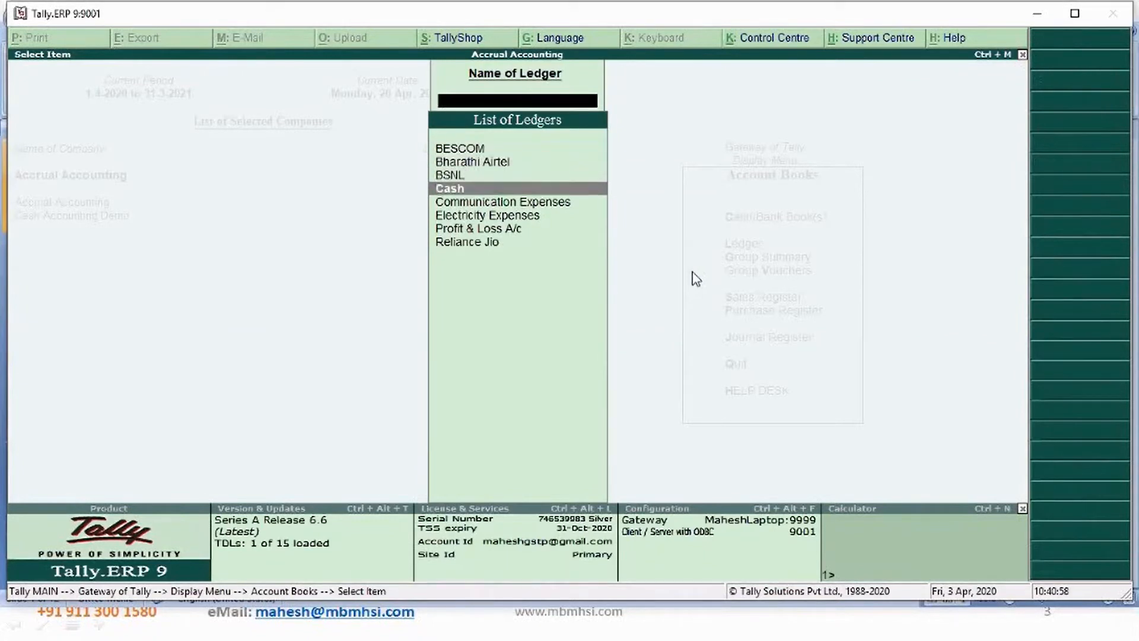
key(Down)
key(Up)
key(Up)
key(Up)
key(Up)
key(Up)
key(Up)
key(Up)
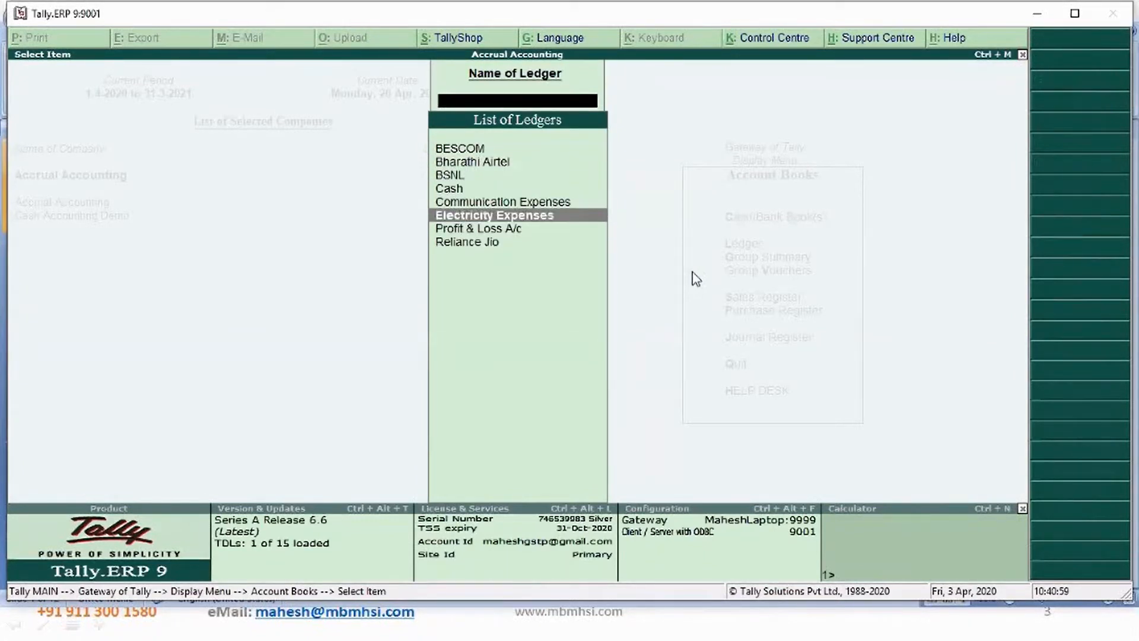
key(Down)
key(Down)
key(Down)
key(Down)
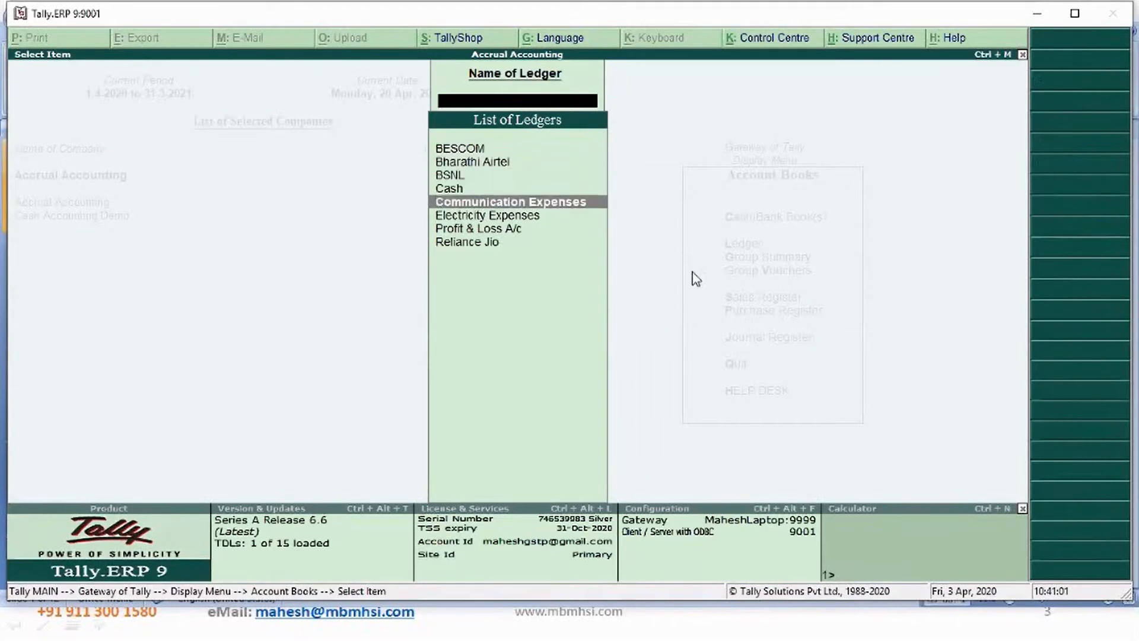
key(Escape)
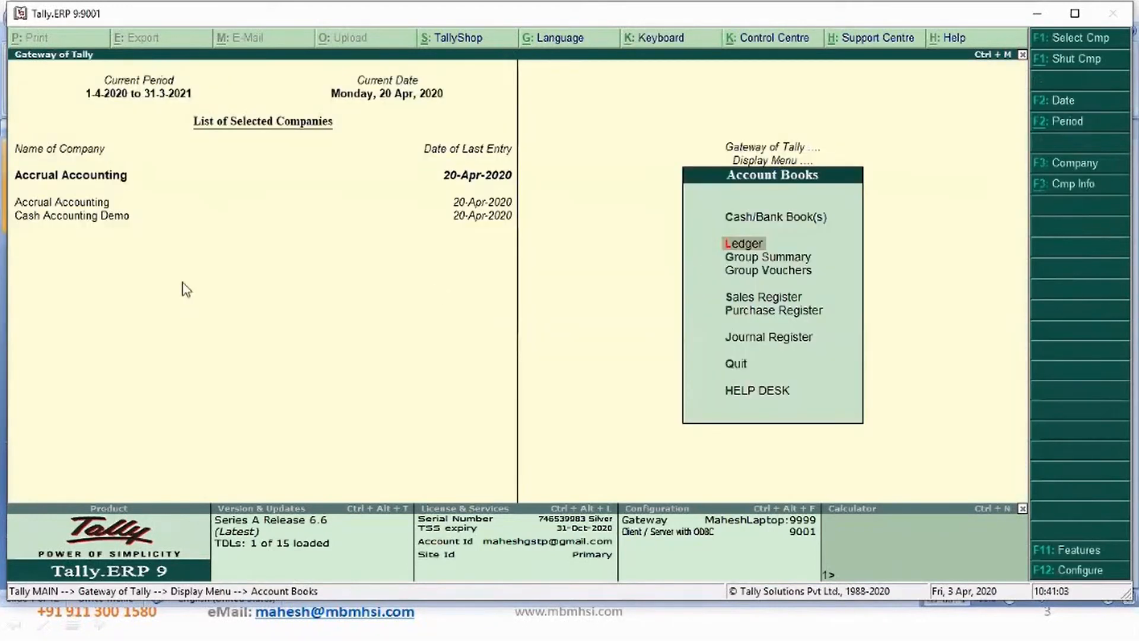
- Switch to the Cash Accounting Demo company and browse its list of ledgers
click(77, 217)
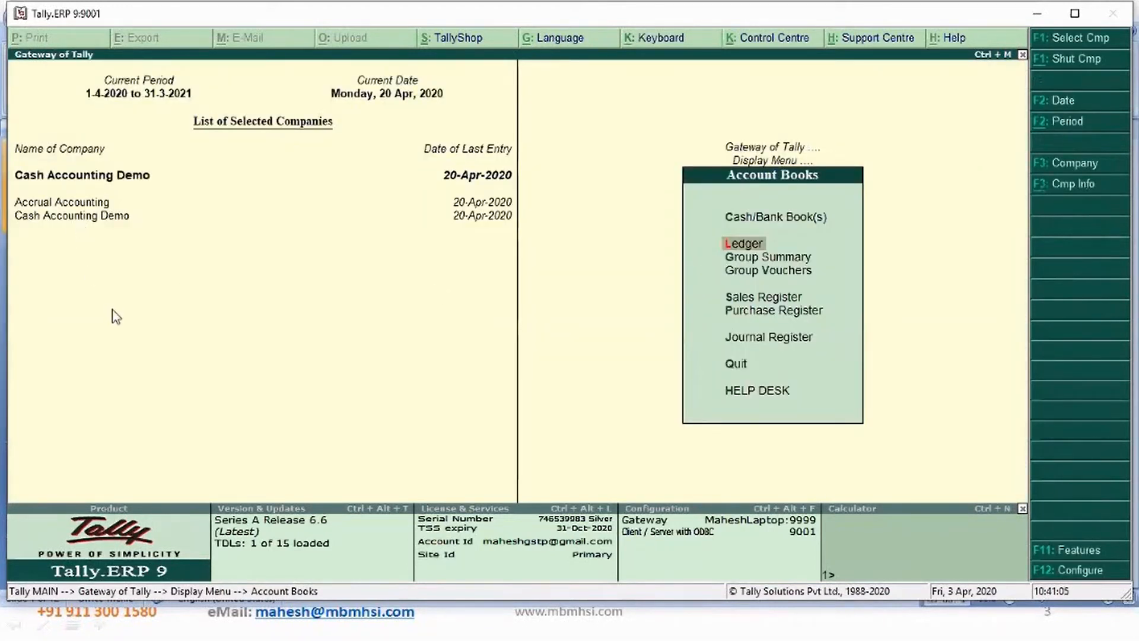
key(Escape)
key(Return)
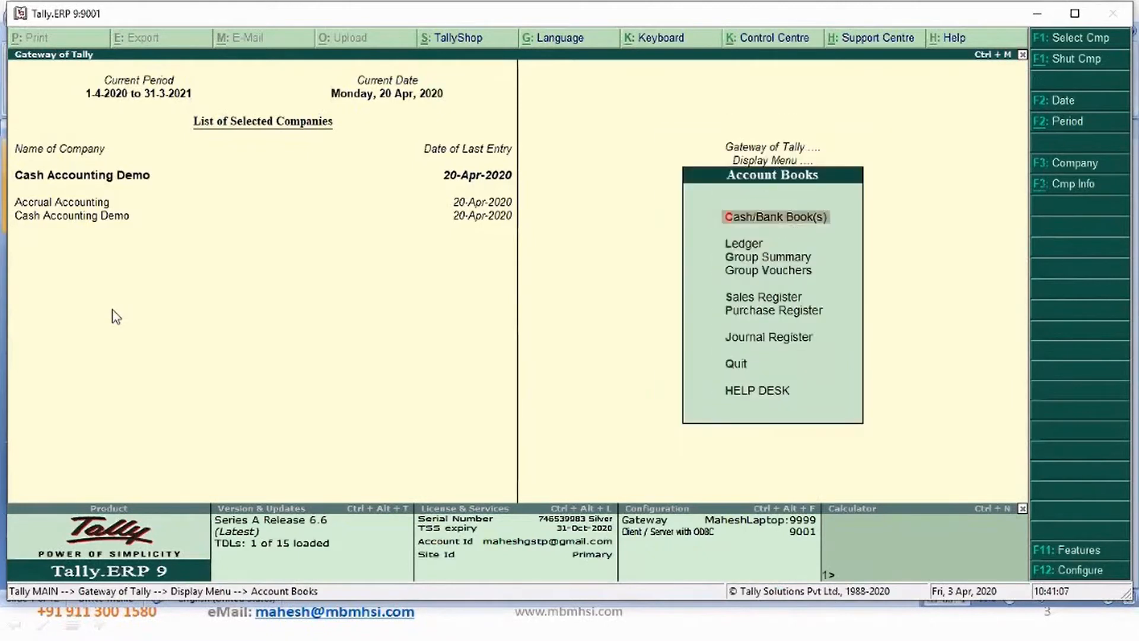
key(Up)
key(l)
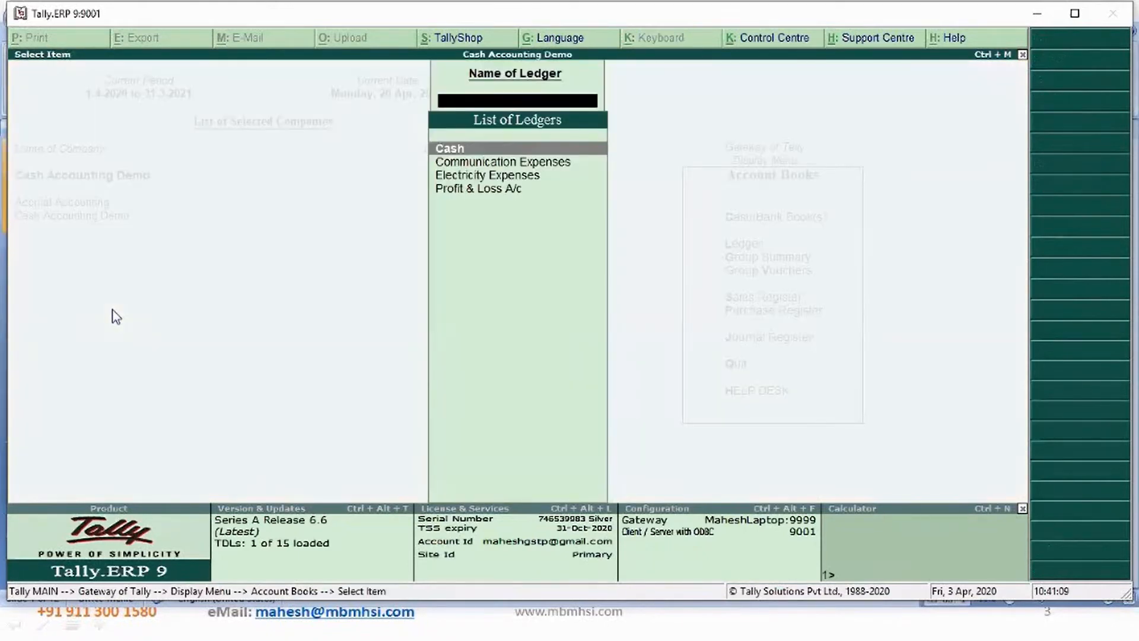
key(Down)
key(Down)
key(Down)
key(Up)
key(Up)
key(Up)
key(Down)
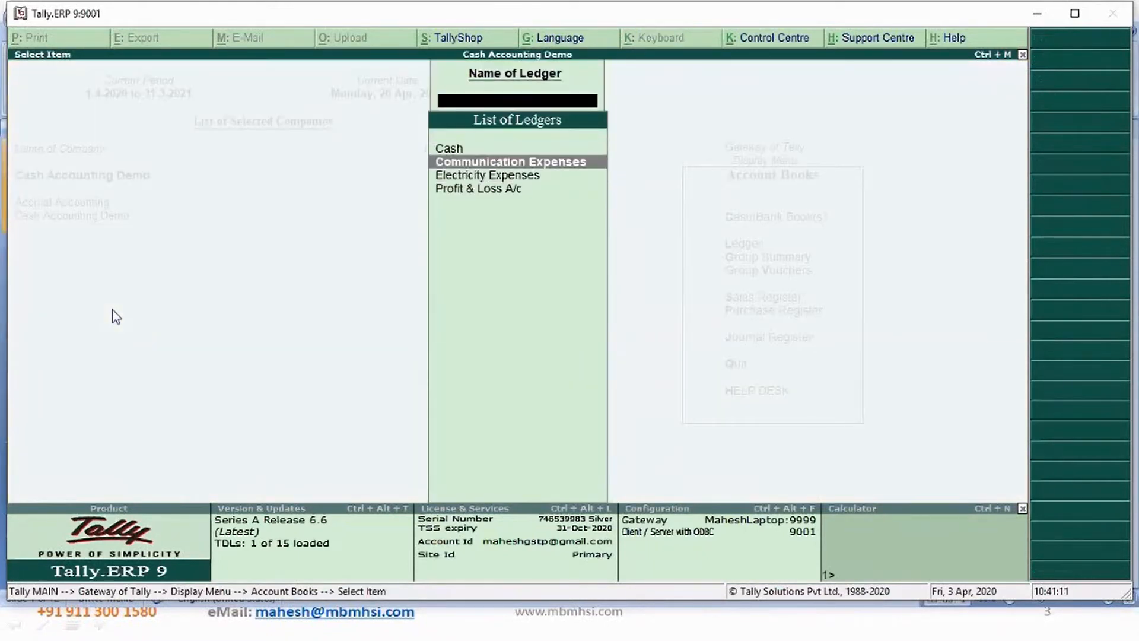
key(Down)
key(Down)
key(Up)
key(Up)
key(Up)
key(Down)
key(Down)
key(Down)
key(Up)
key(Up)
key(Up)
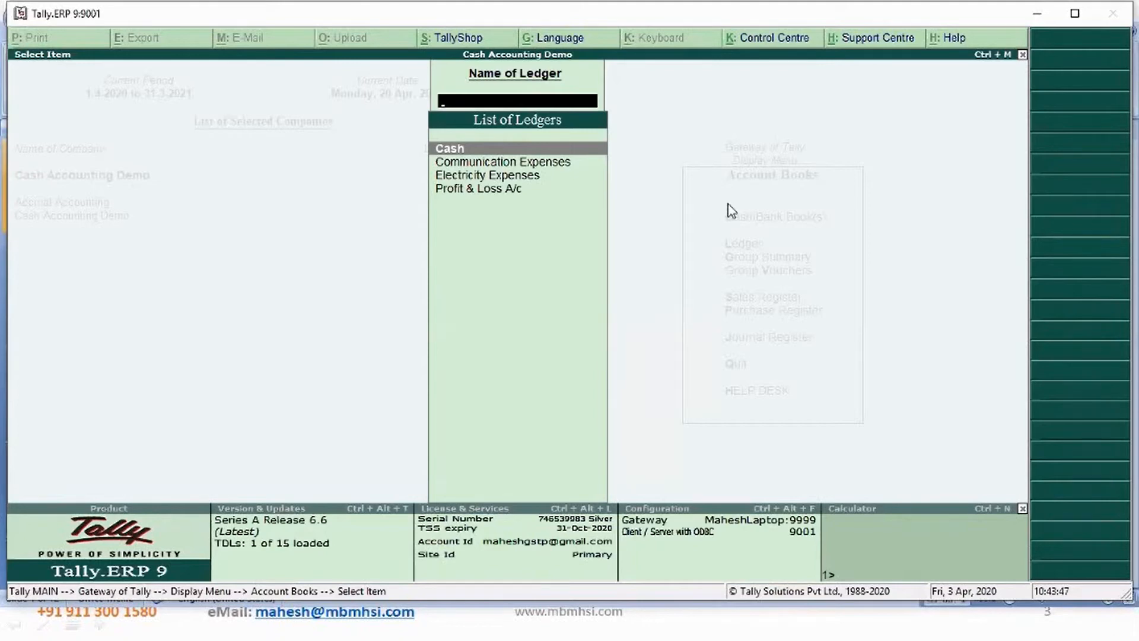
key(Escape)
key(Escape)
key(Escape)
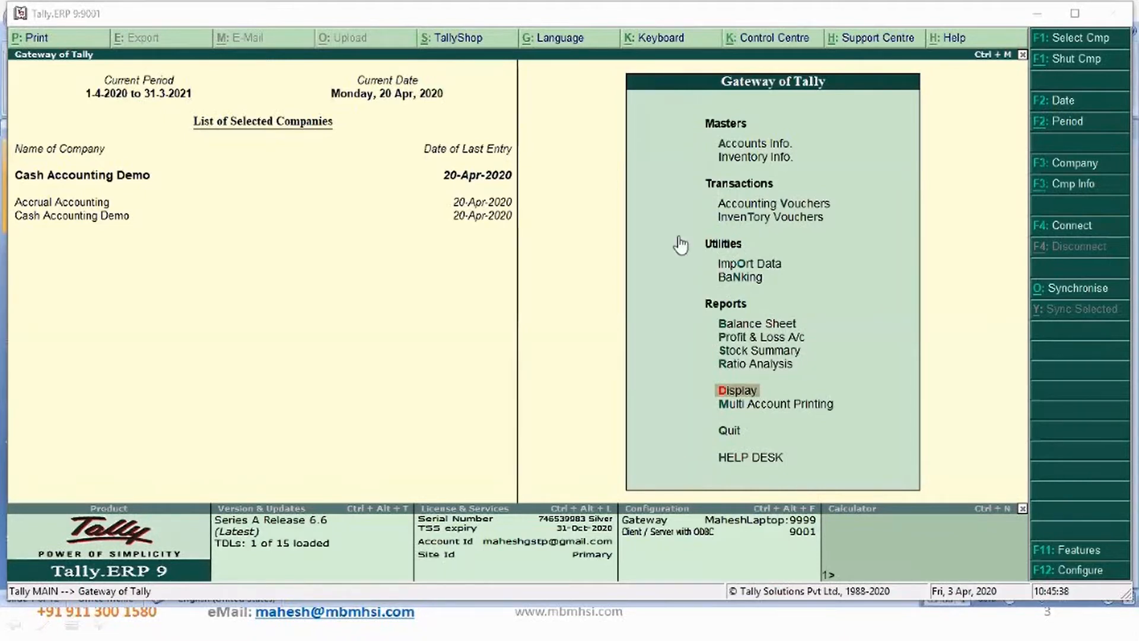
- Open accounting voucher entry in the Cash Accounting Demo company
click(737, 212)
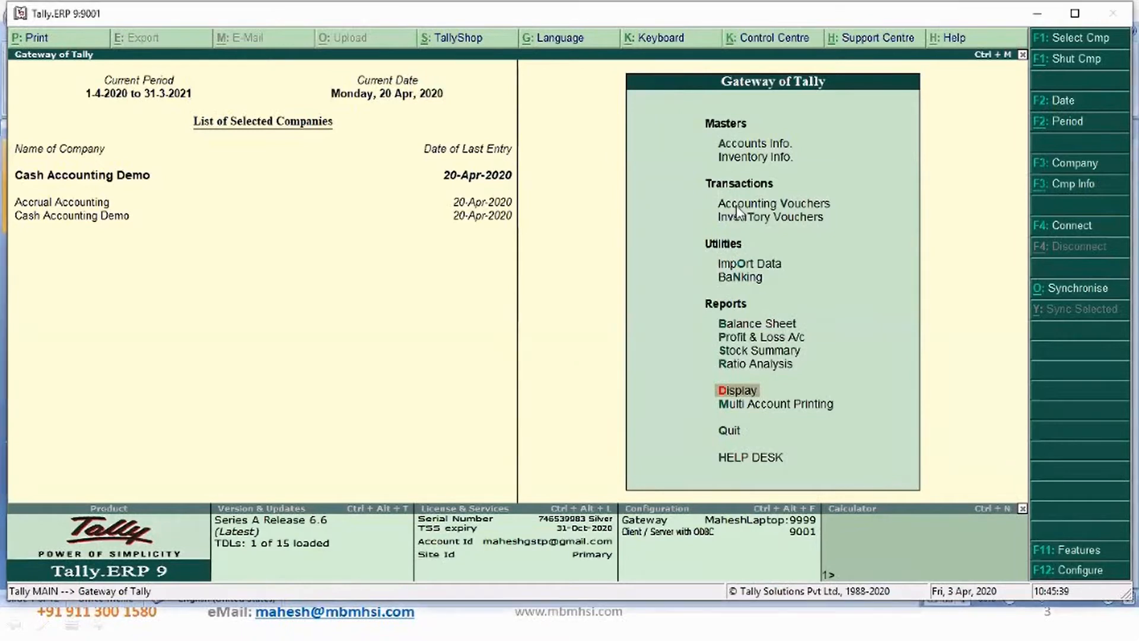
click(738, 212)
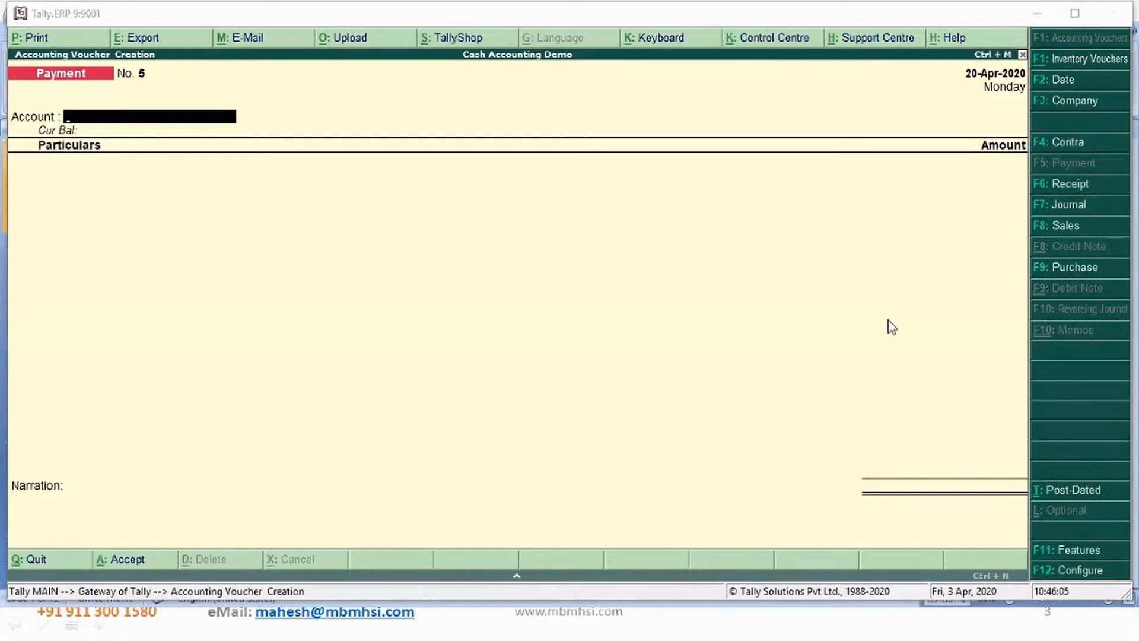
- Minimize Tally and return to the Cash Accounting presentation slides
click(1037, 17)
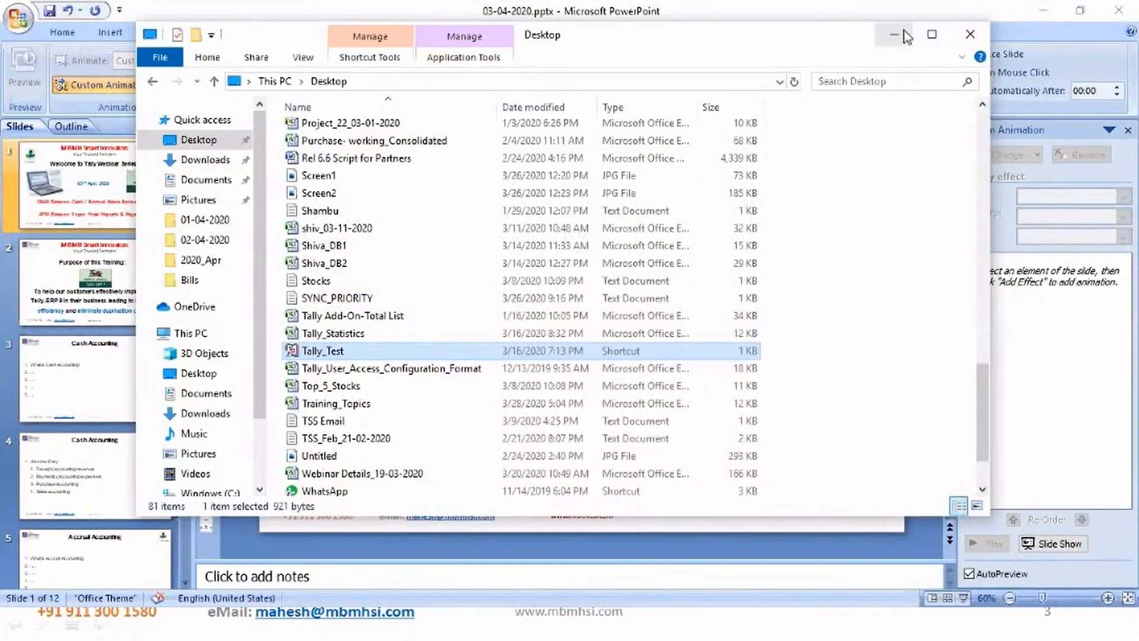
click(905, 35)
click(1048, 14)
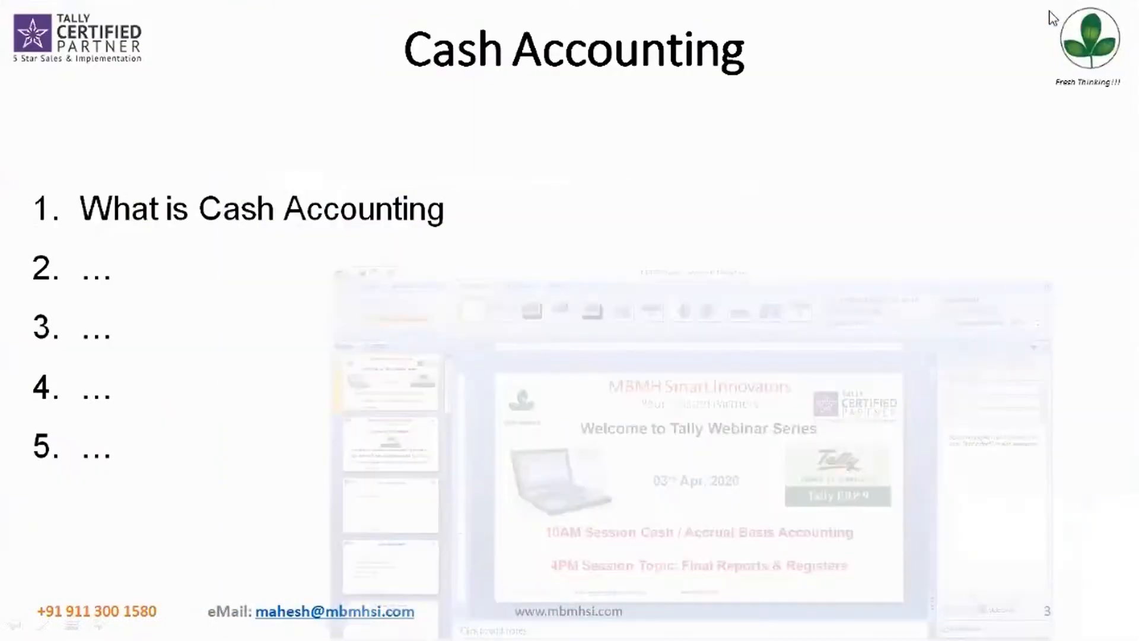
key(alt+Tab)
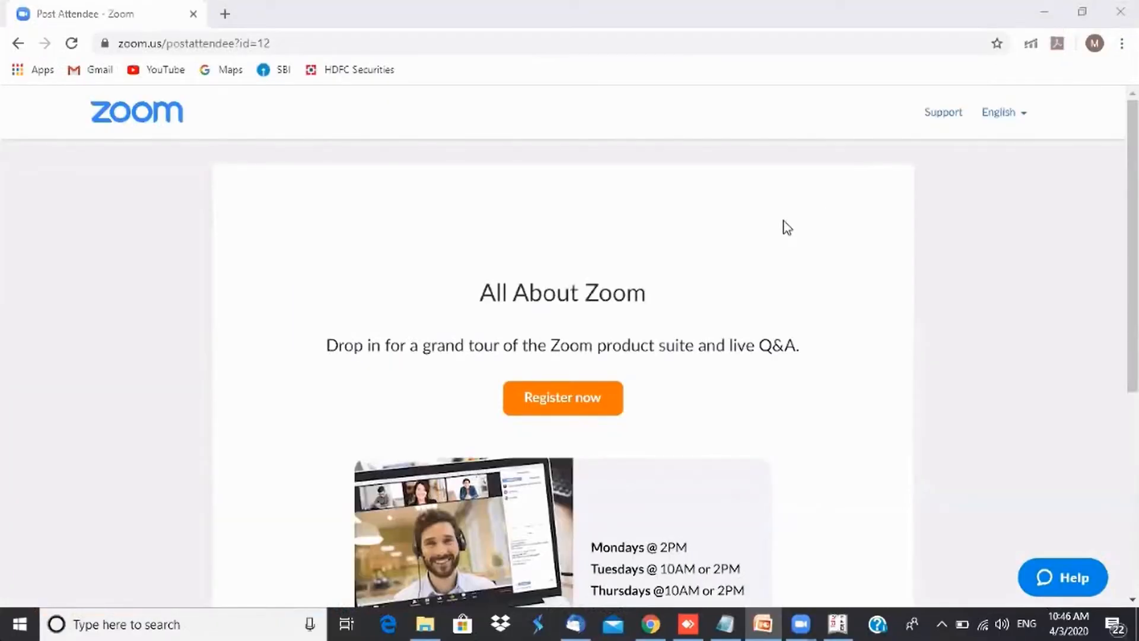
- Minimize the browser and open the GroupsInTally workbook from the Webinar 03-04-2020 folder in File Explorer
click(1042, 5)
click(1041, 4)
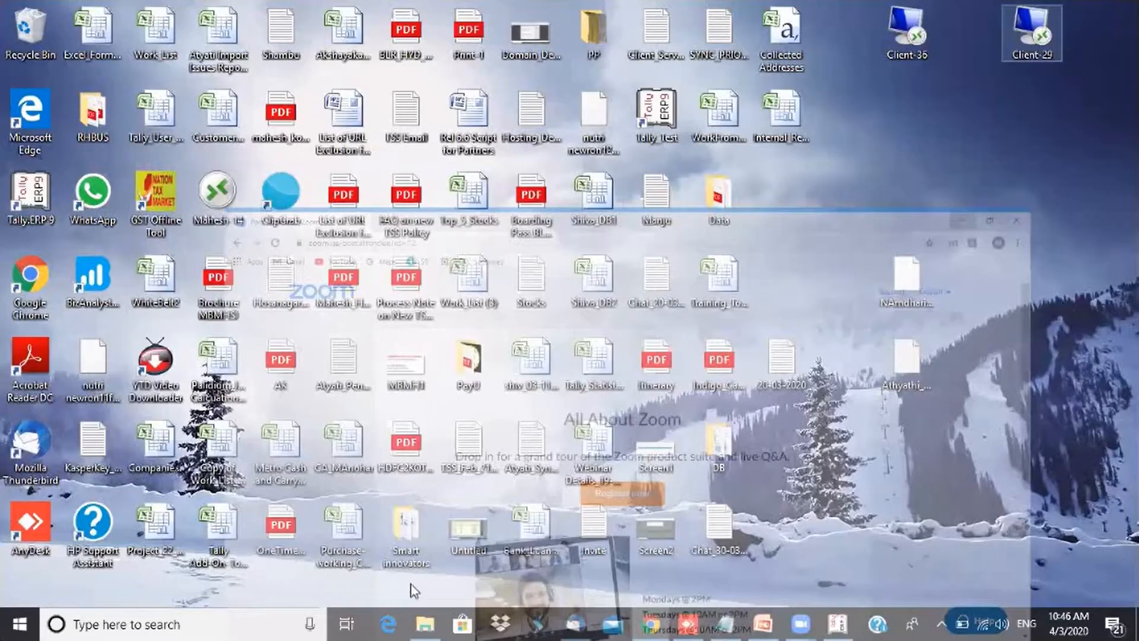
click(423, 624)
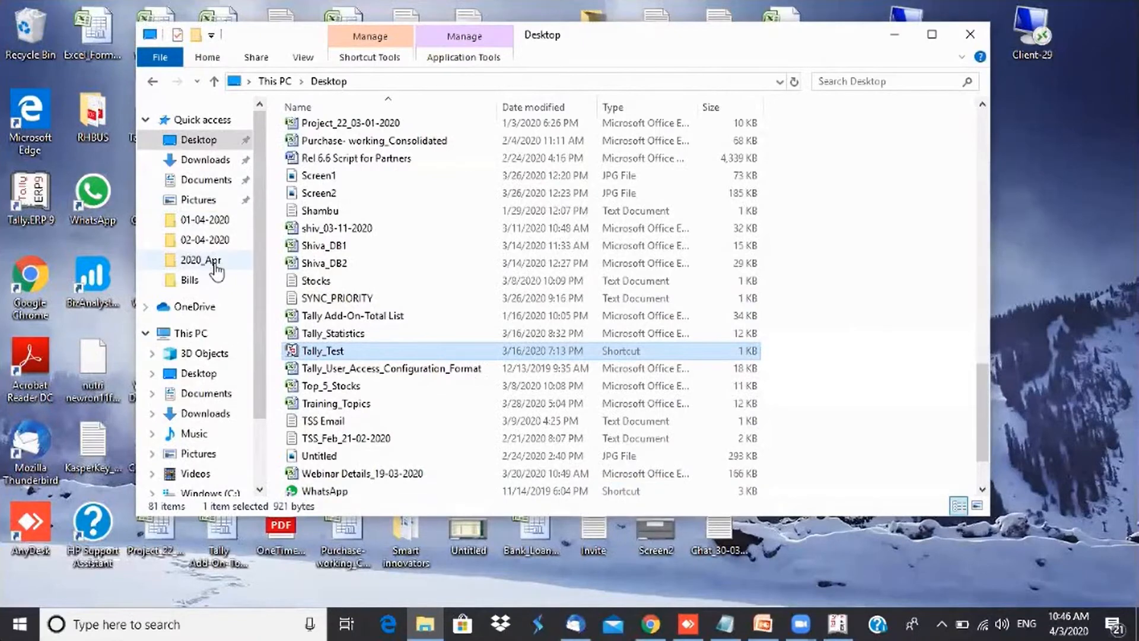
click(199, 239)
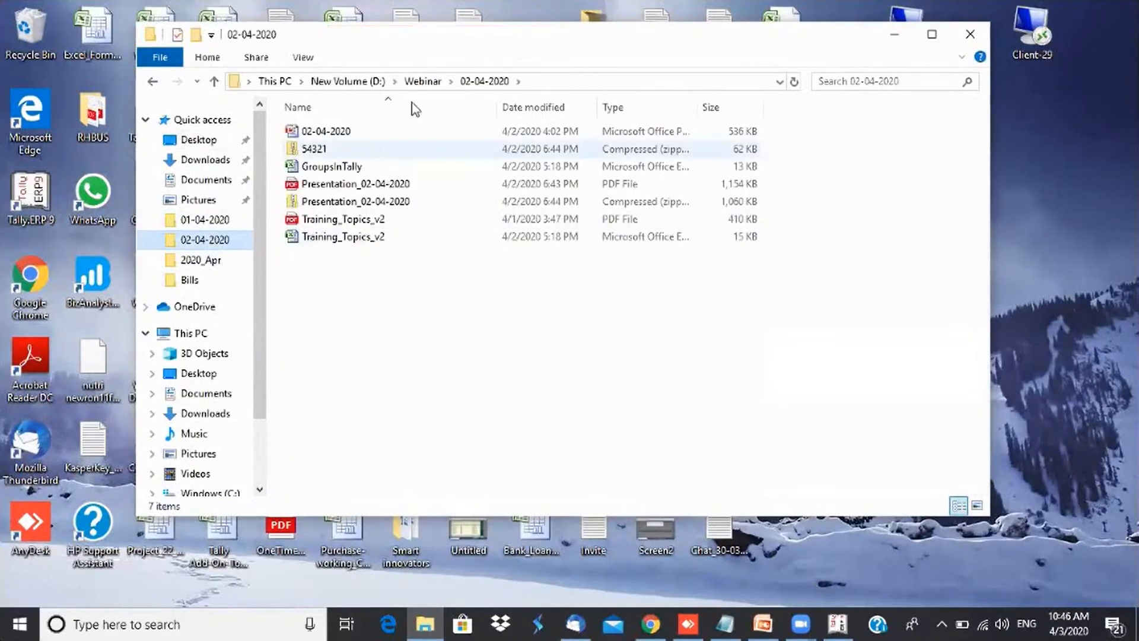
click(422, 81)
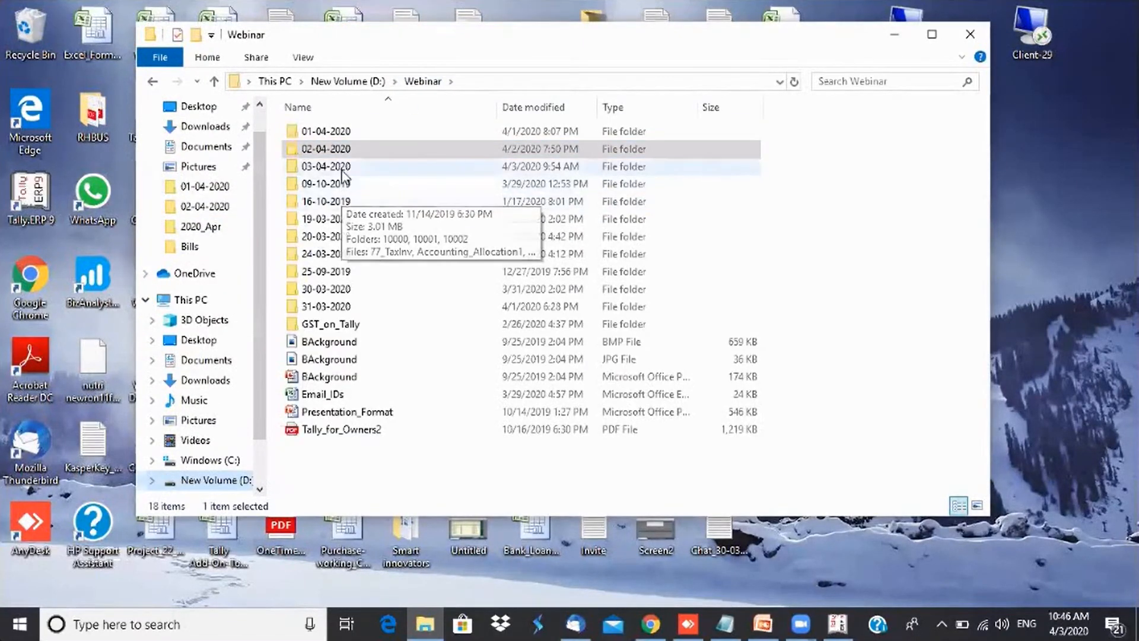
double_click(342, 168)
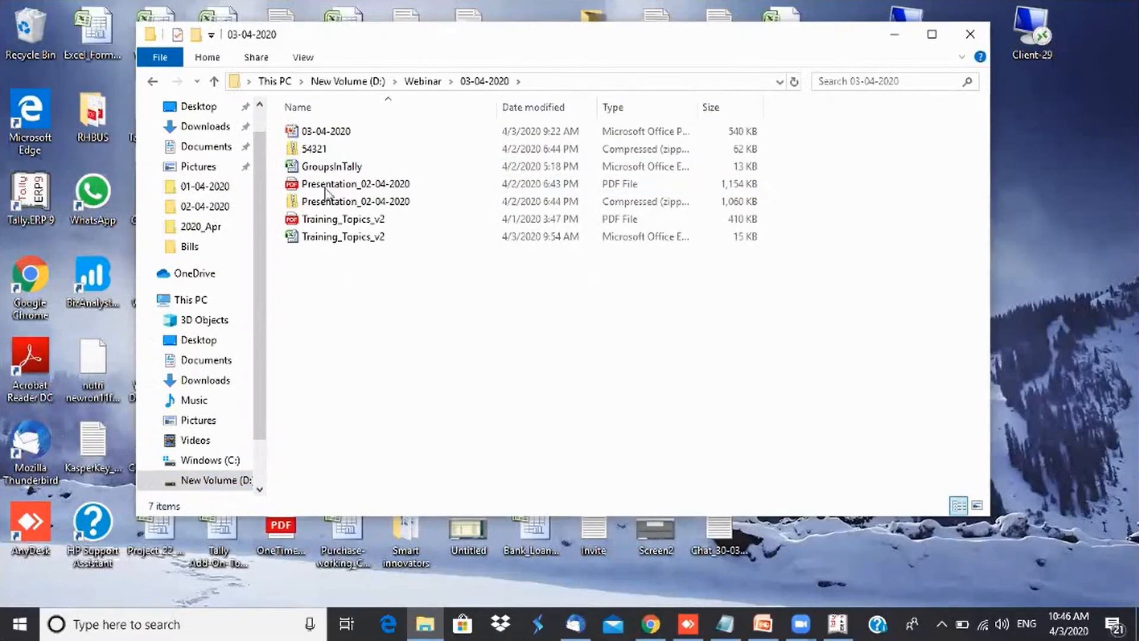
double_click(337, 169)
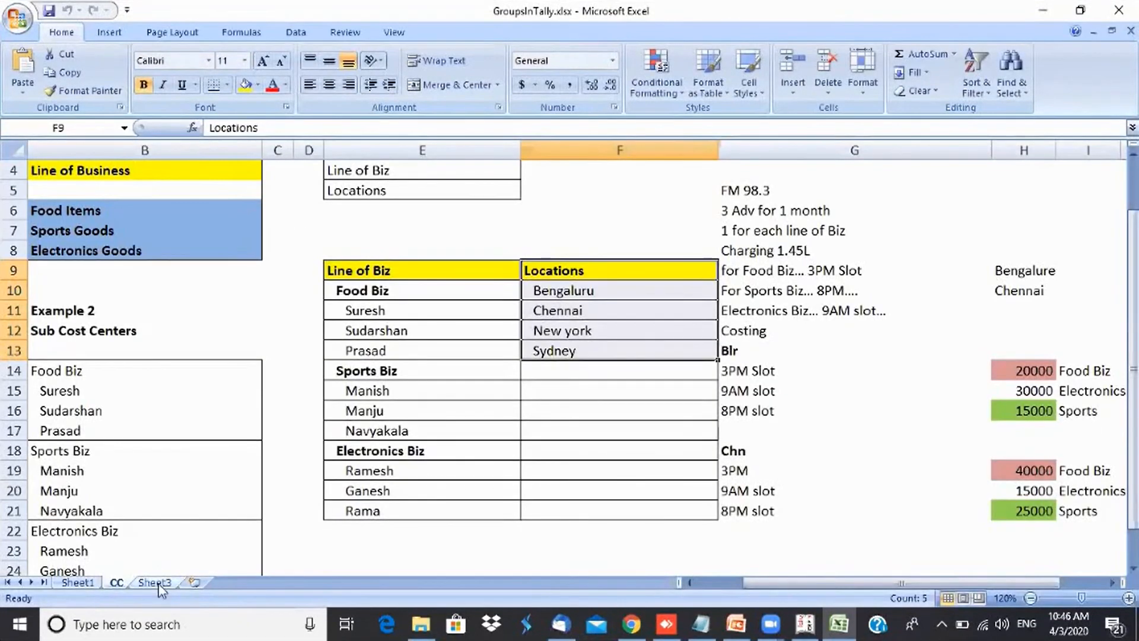
- On Sheet3, zoom in and enter the headings Cash Basis in B2 and Accural Basis in F2
click(156, 584)
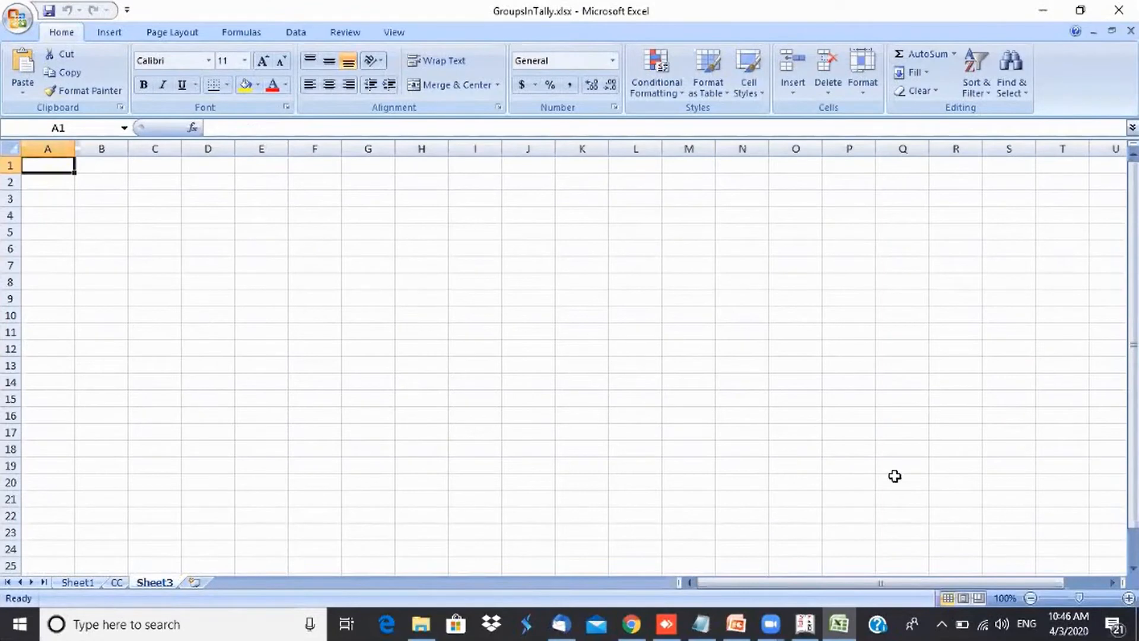
click(1129, 598)
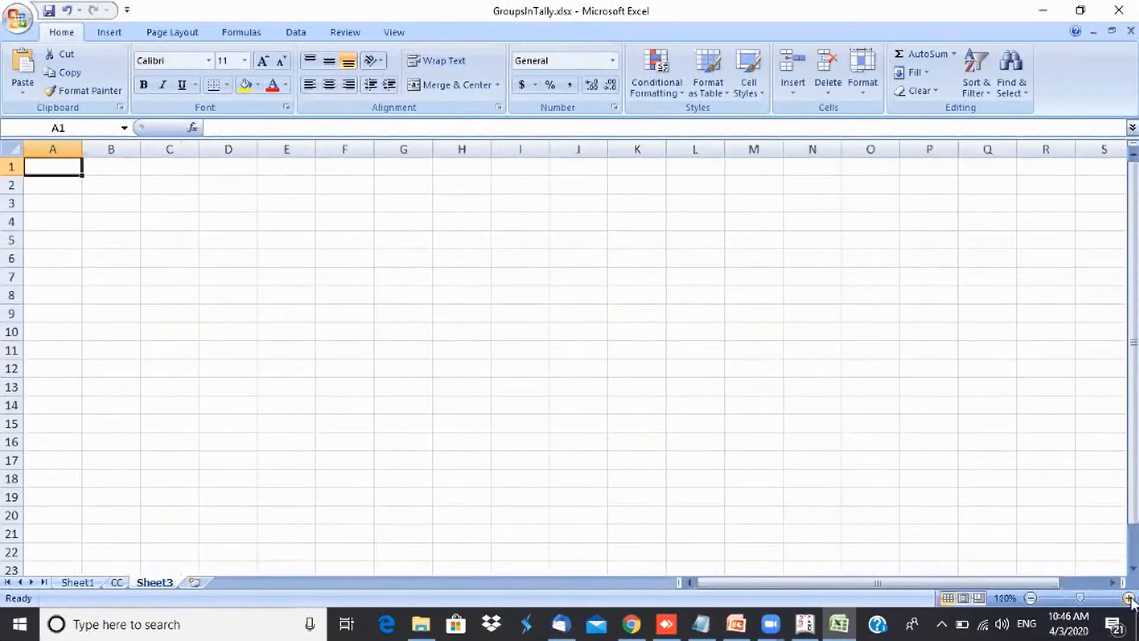
click(1129, 598)
click(139, 195)
text(Casj)
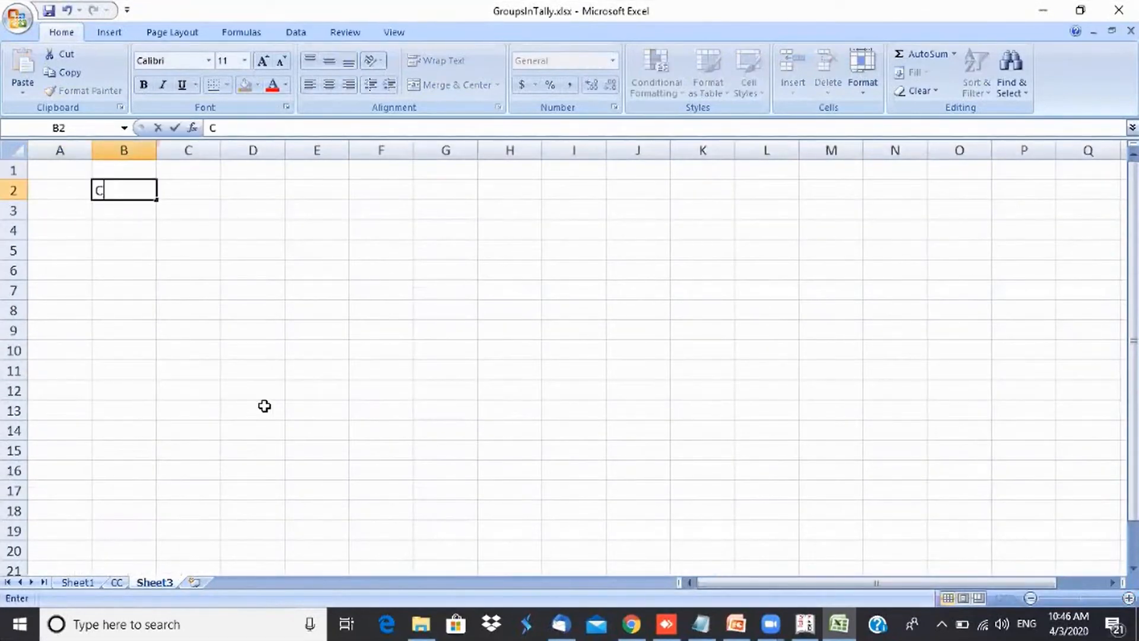
key(BackSpace)
text(h Basis)
key(Tab)
key(Tab)
key(Tab)
key(Tab)
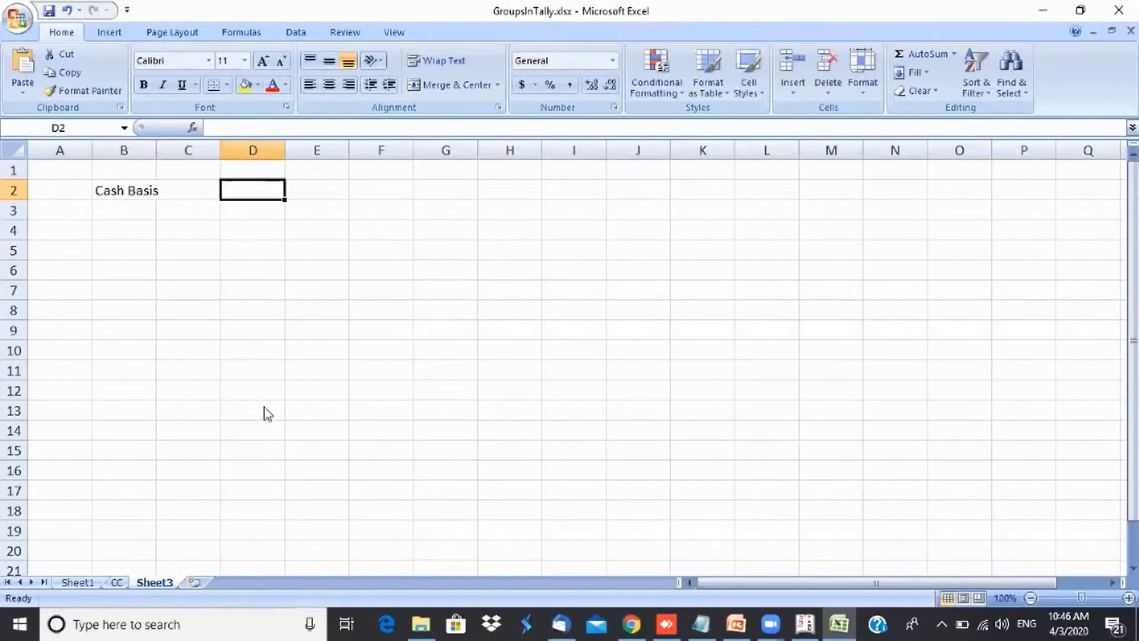
text(Accu)
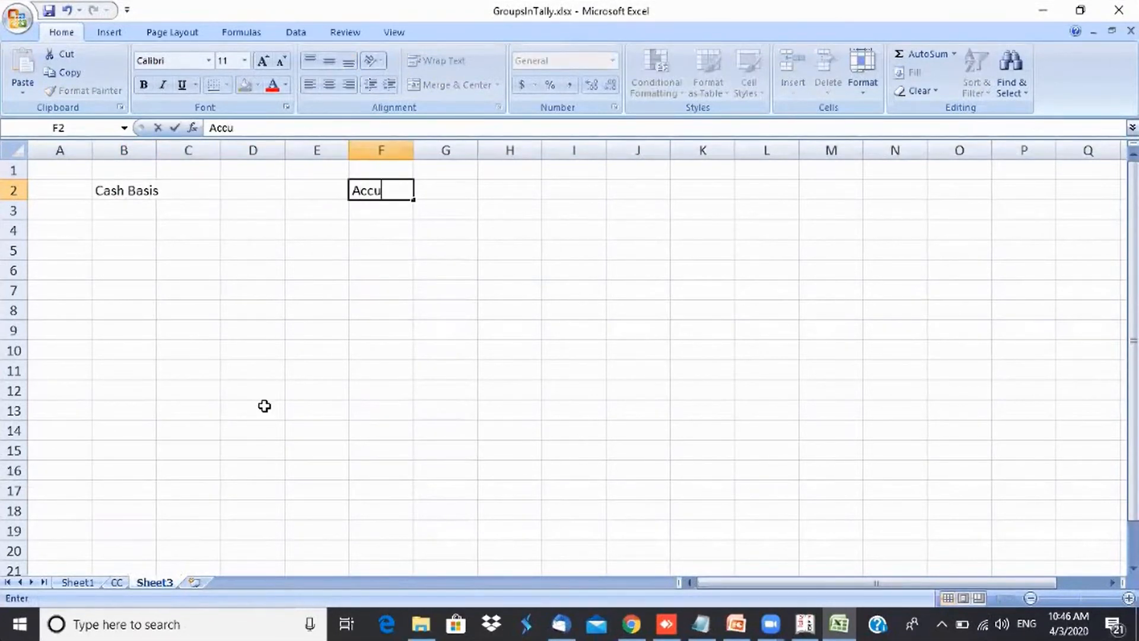
text(ral Basis)
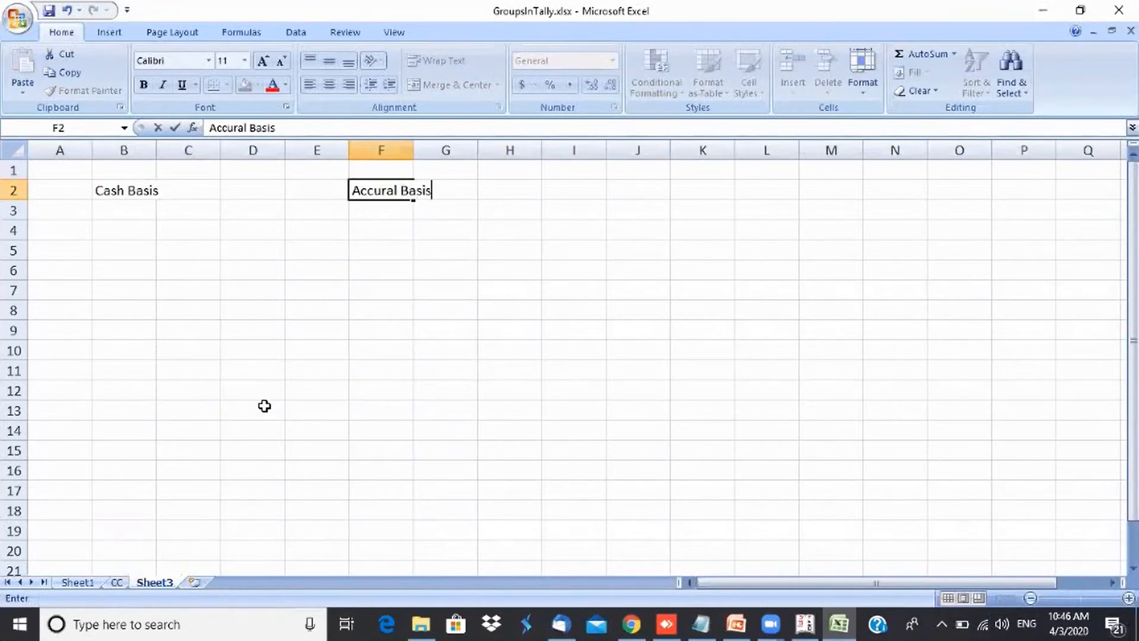
key(Return)
- Enter 'Purchased on 20th Apr, 2020 Rs. 50000' in cell B4
key(Return)
text(Purchase)
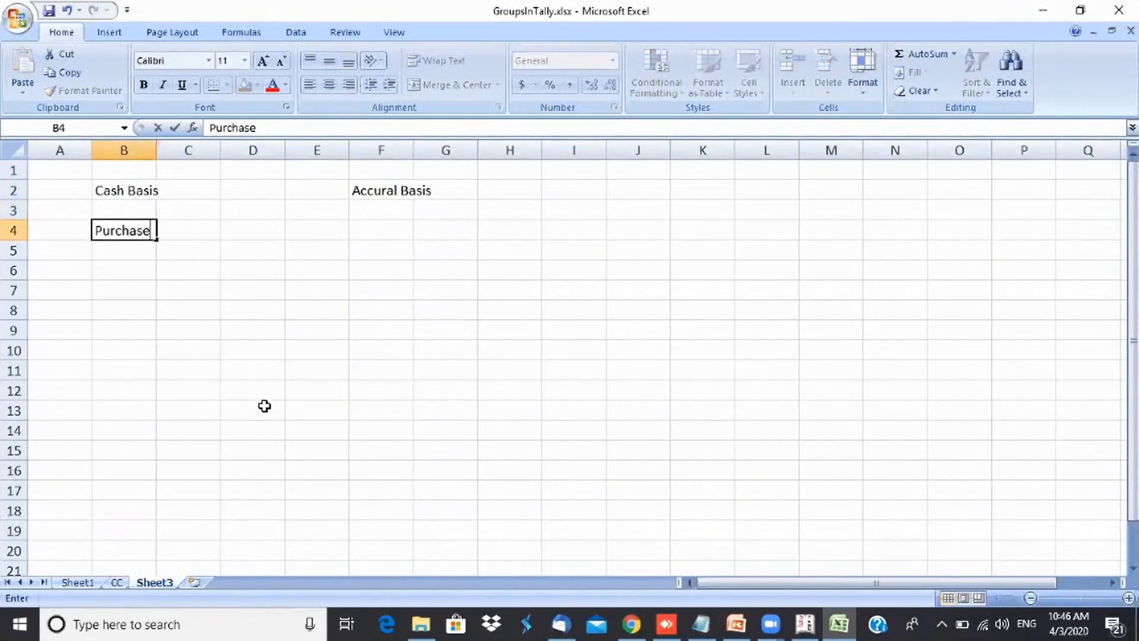
key(Return)
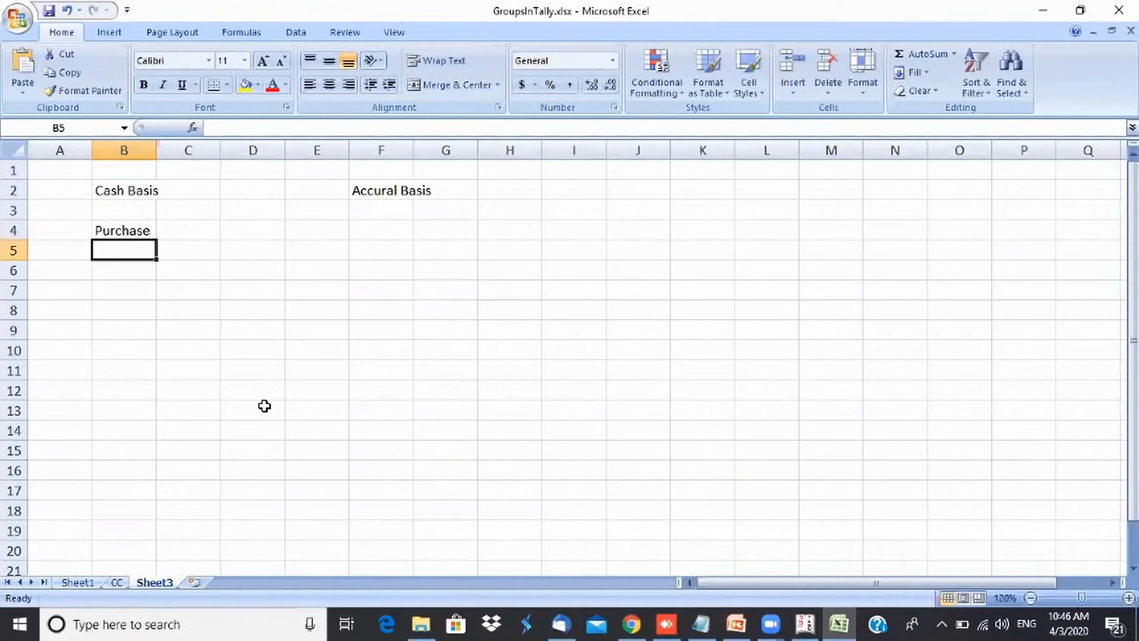
key(Up)
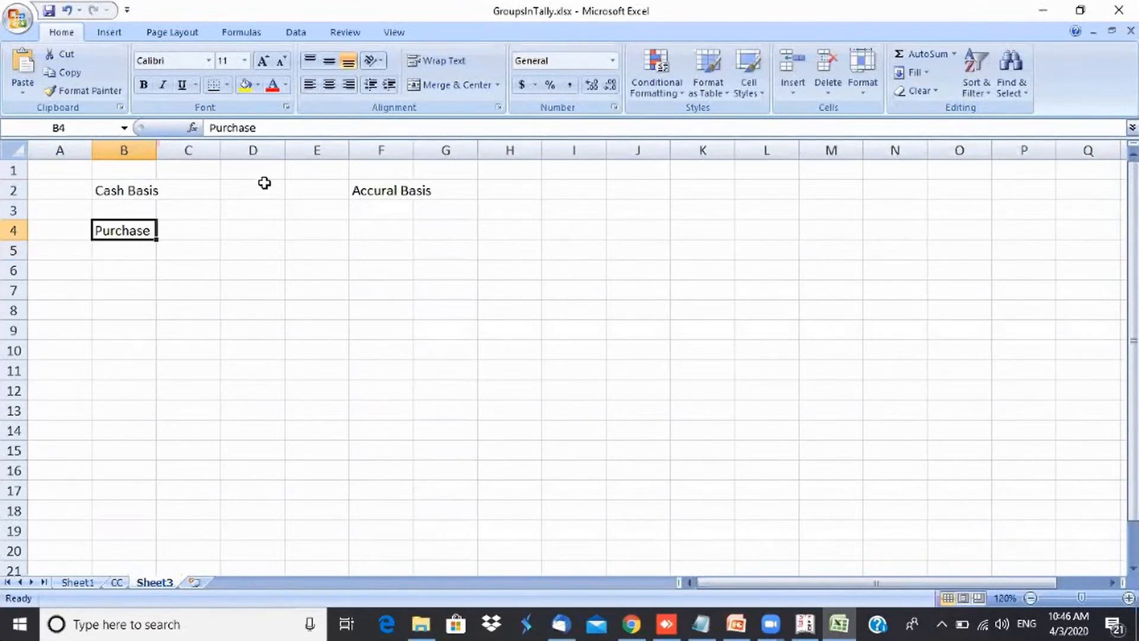
click(306, 128)
text(d on 2)
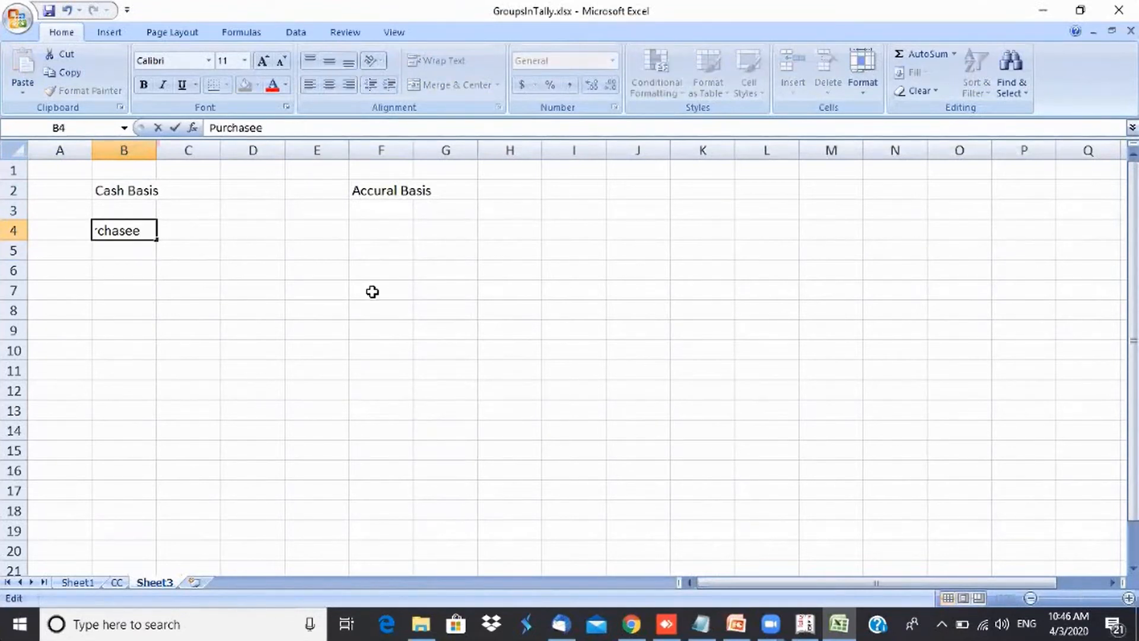
text(0th)
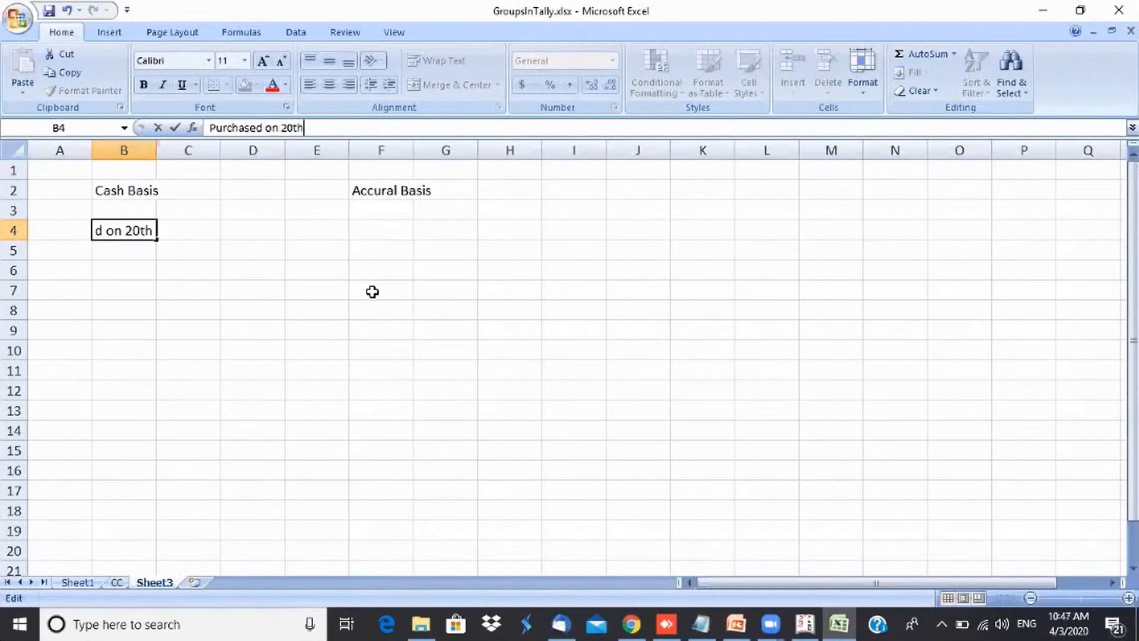
text( Apr,)
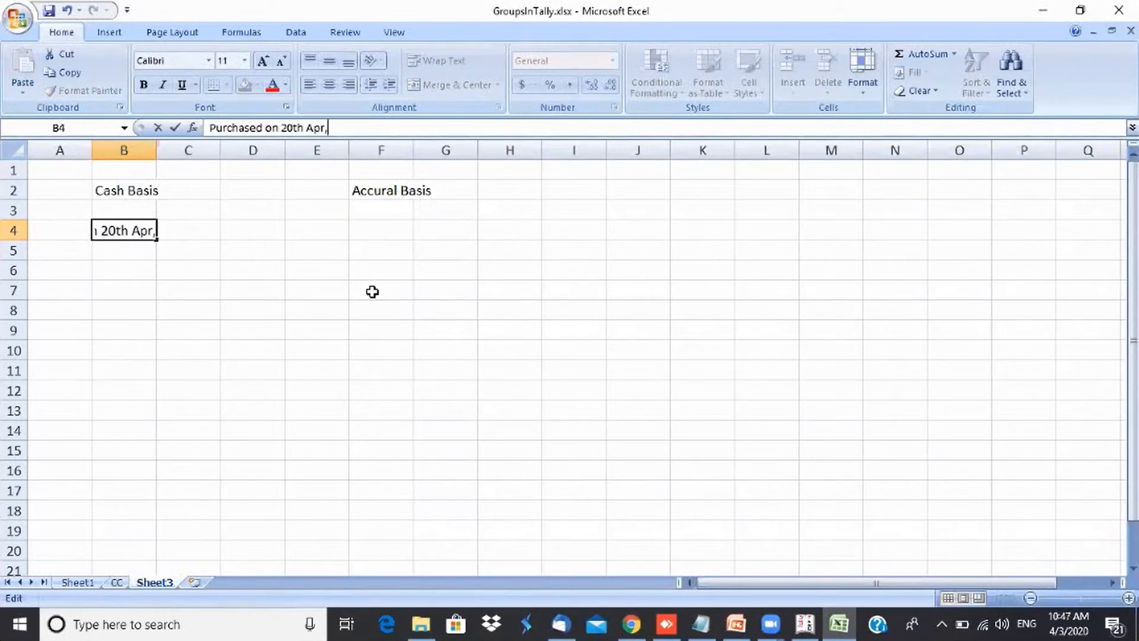
text( 2020 Rs. 50)
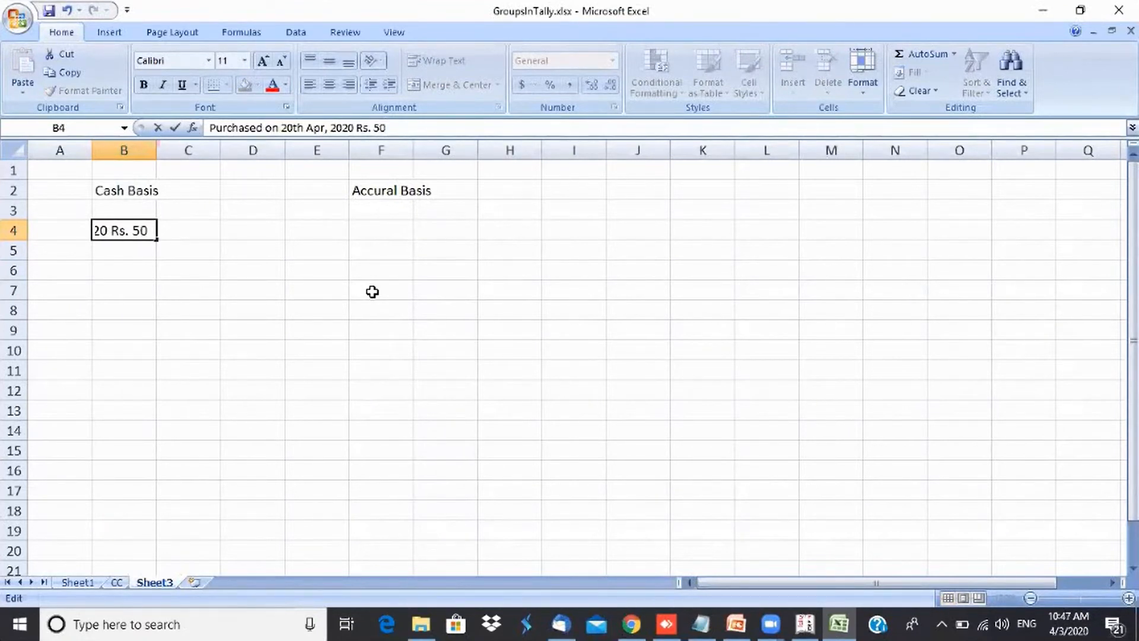
text(000)
key(Return)
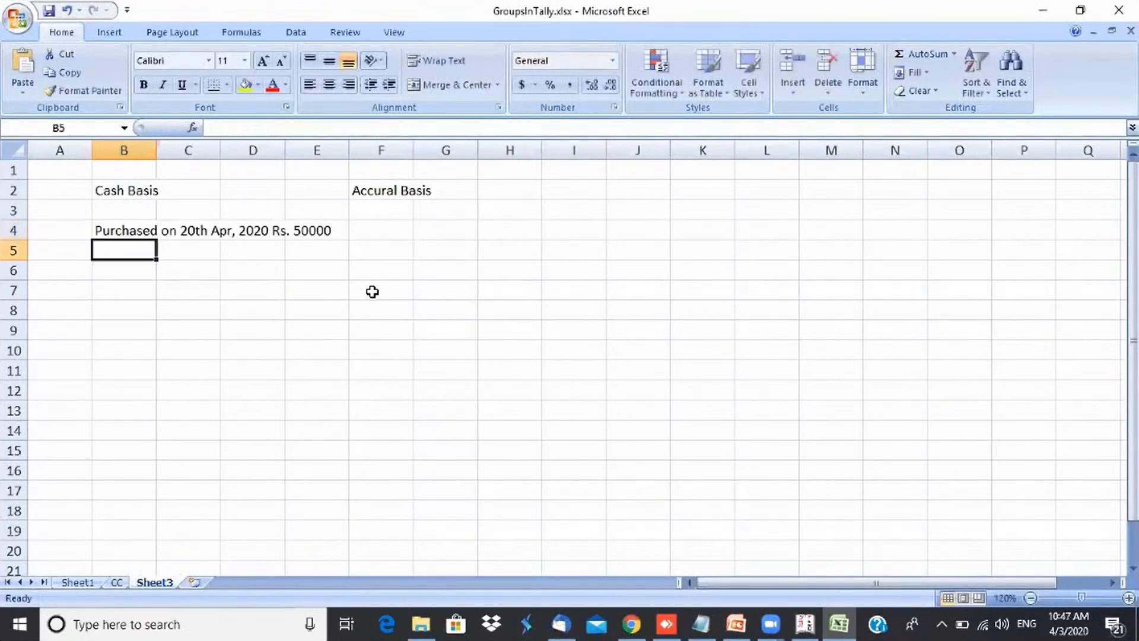
- Enter 'Payment made on 24th Apr, Rs. 30,000' in cell B5
text(Payment )
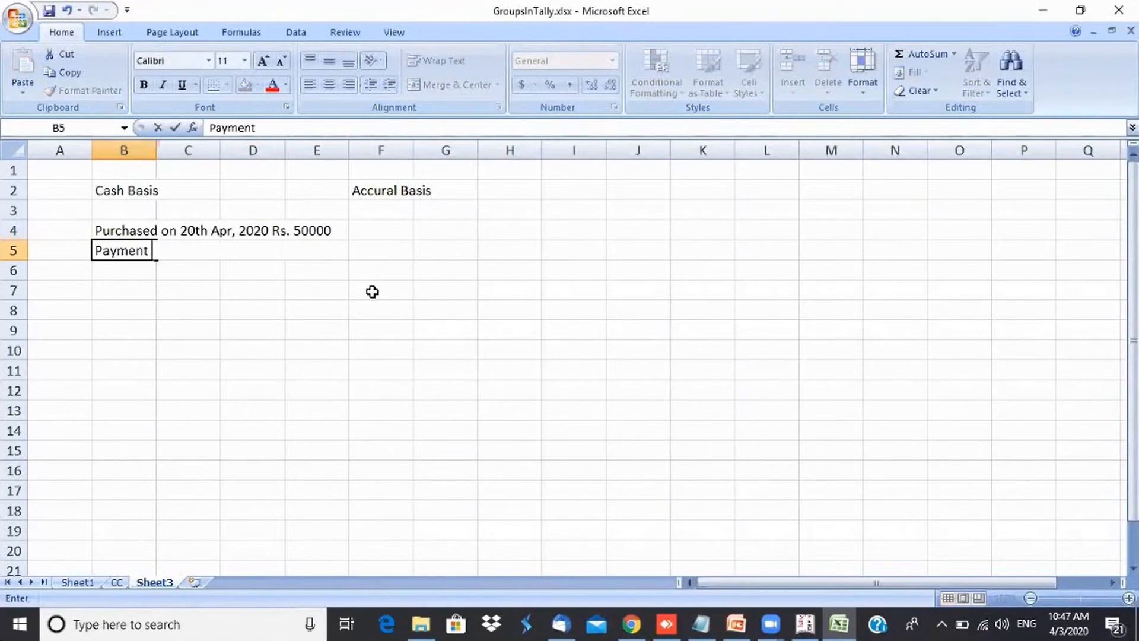
text(made on 2)
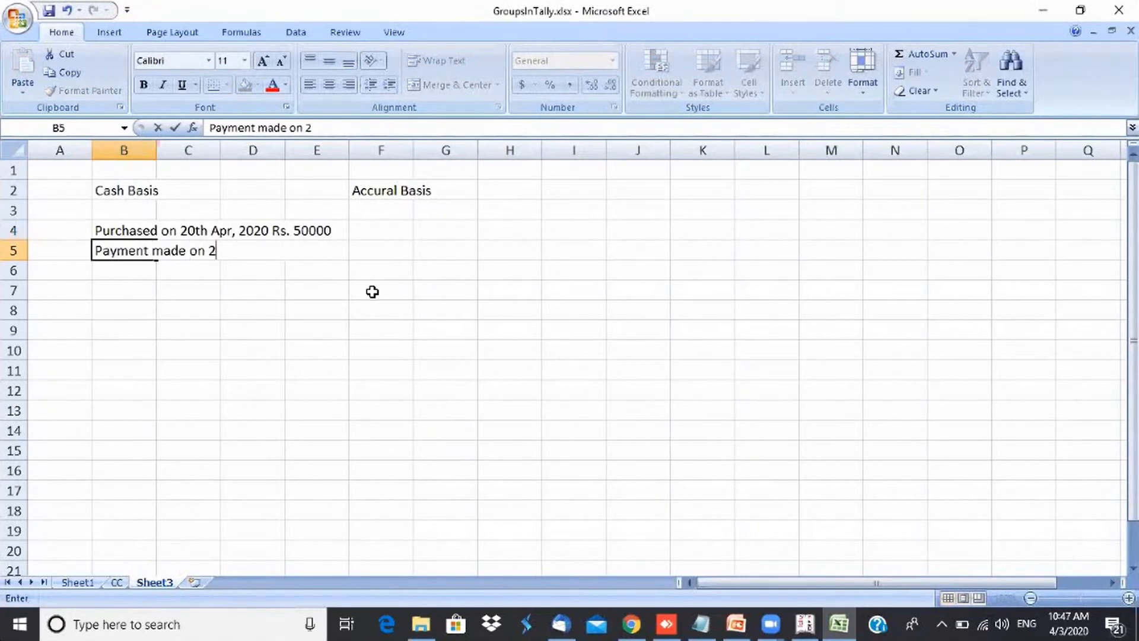
text(4th Apr,)
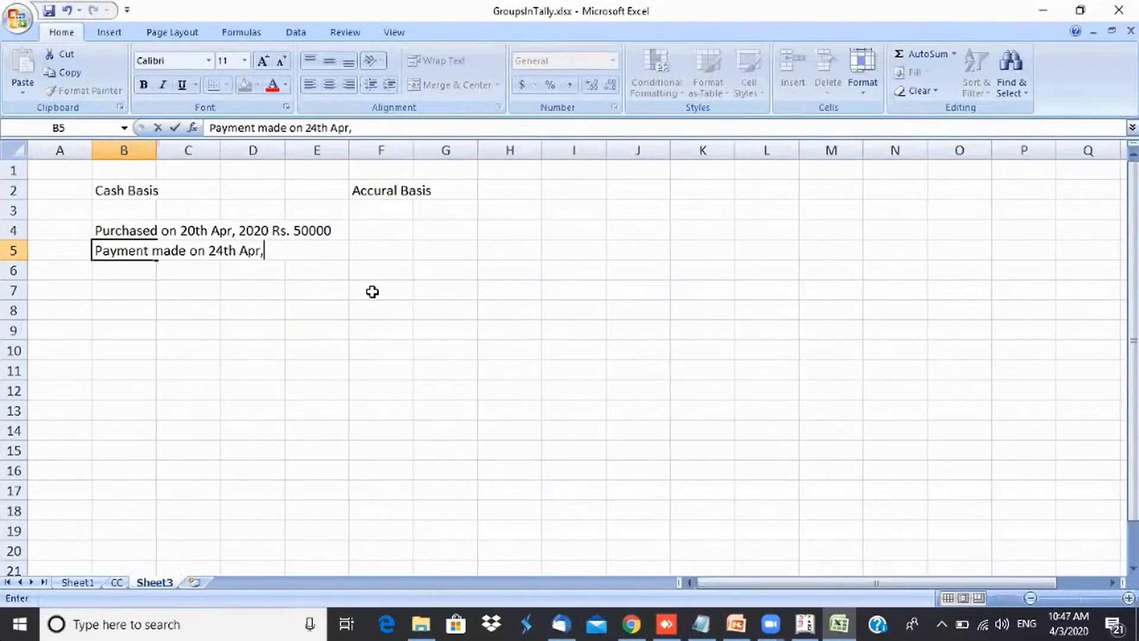
text( Rs. 30,000)
key(Return)
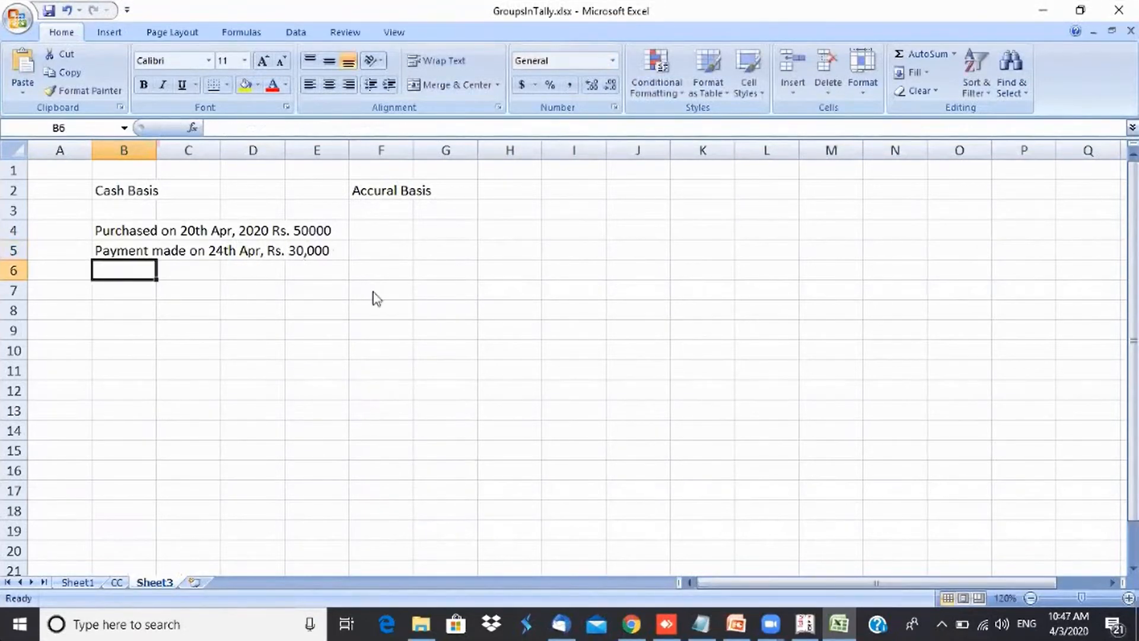
- Enter 'Payment made on 2nd May, Rs. 20000' in cell B6
text(Payment mad)
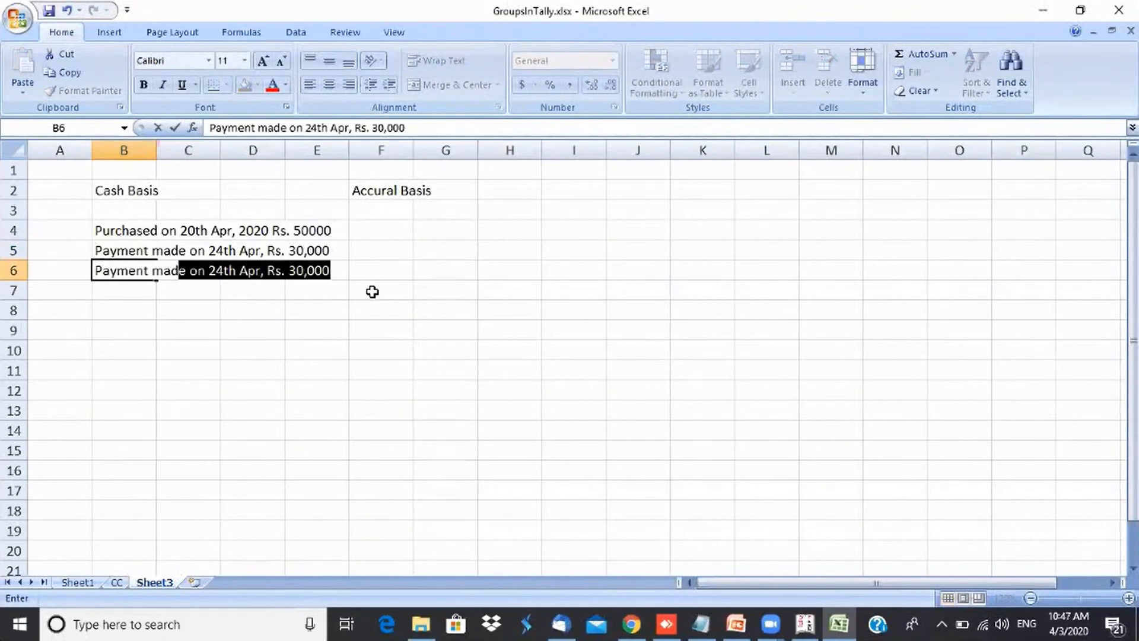
text(e on 2nd )
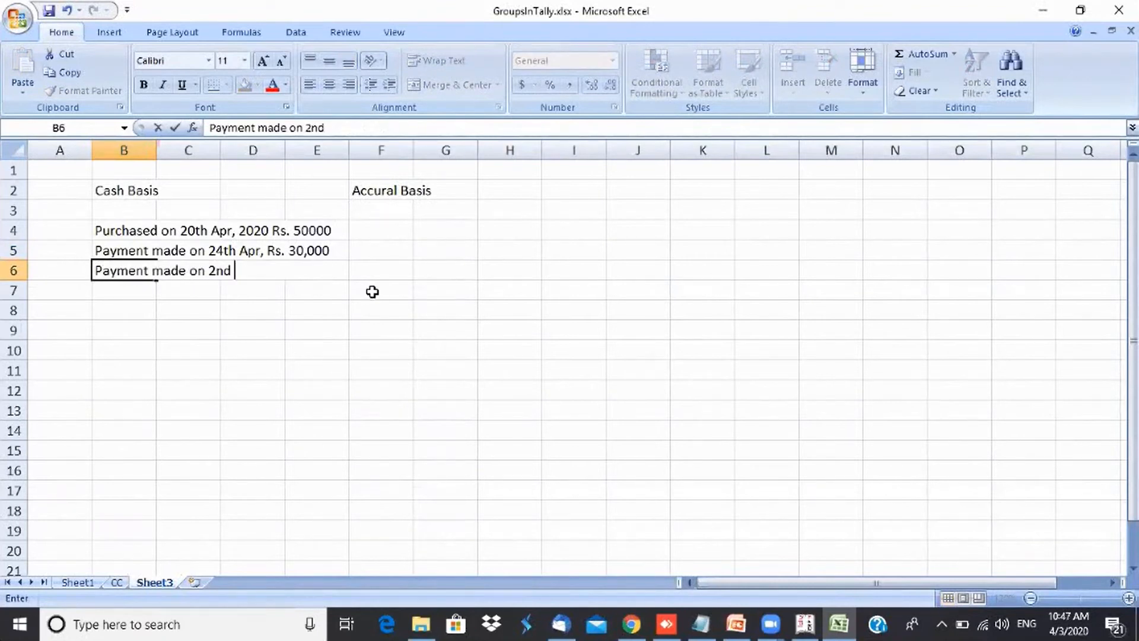
text(May)
text(, Rs. 20000)
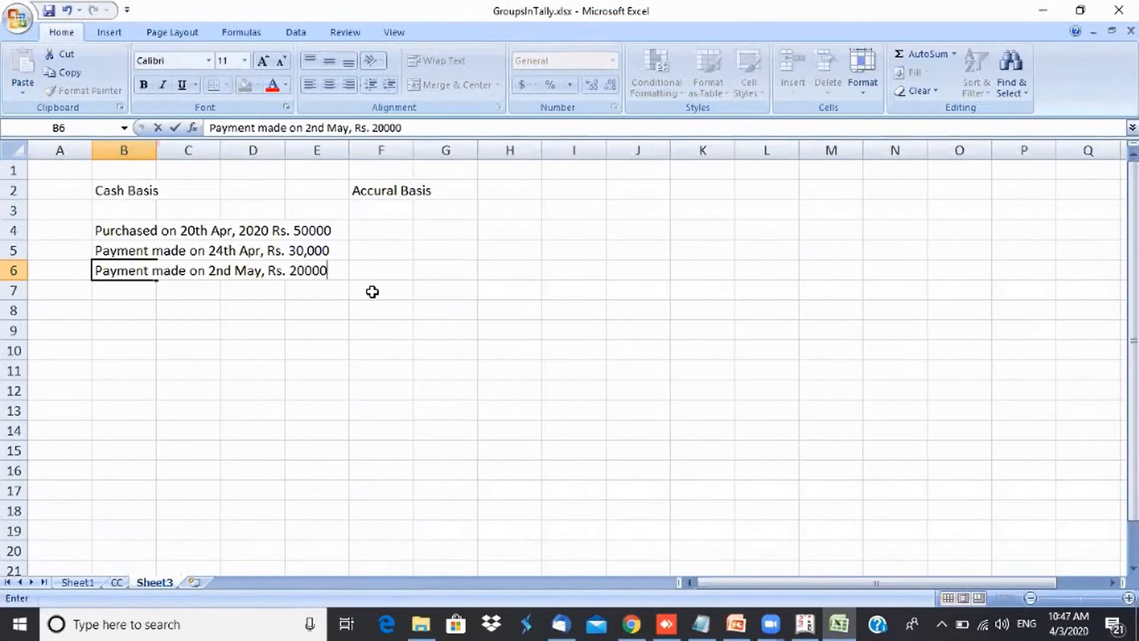
key(Return)
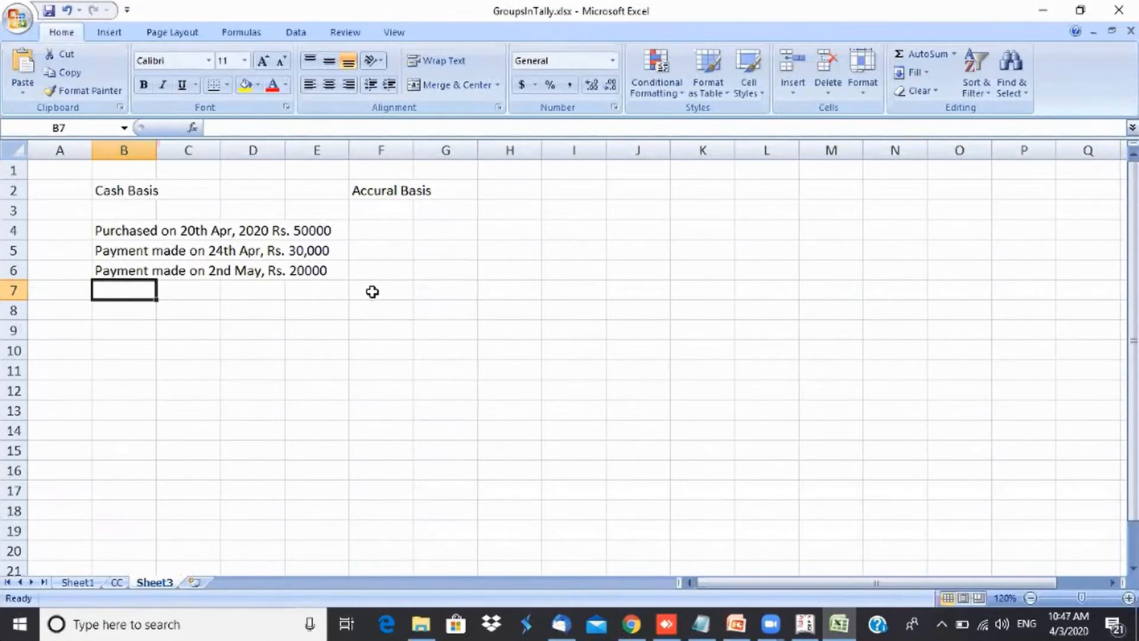
- Append 'from Verasama Traders' to the purchase note in cell B4
click(122, 232)
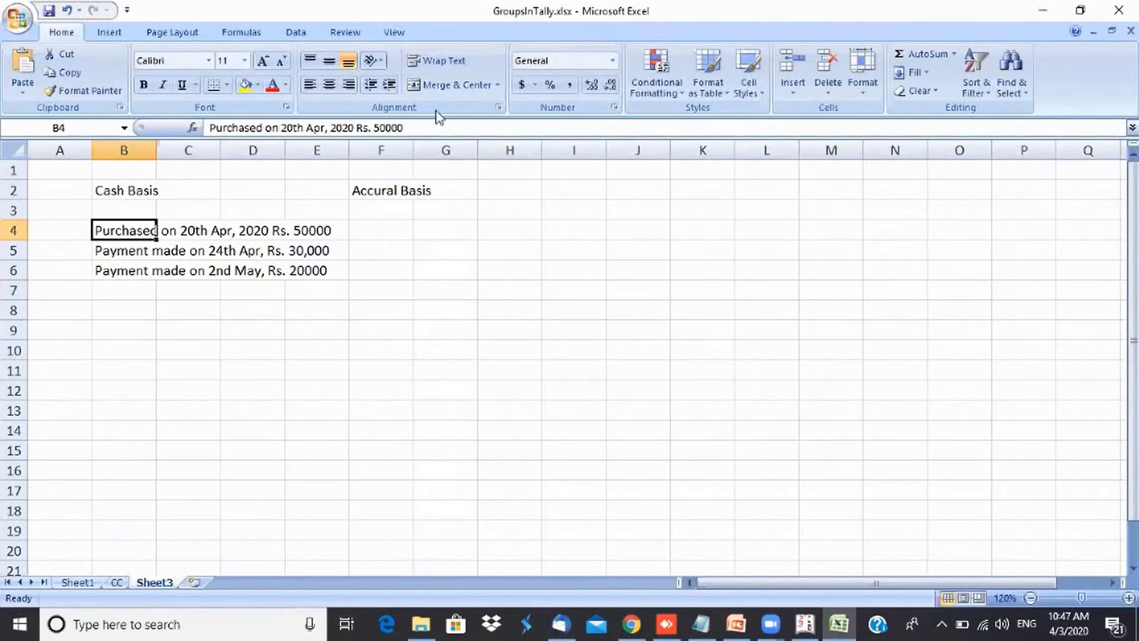
key(F2)
text(fr)
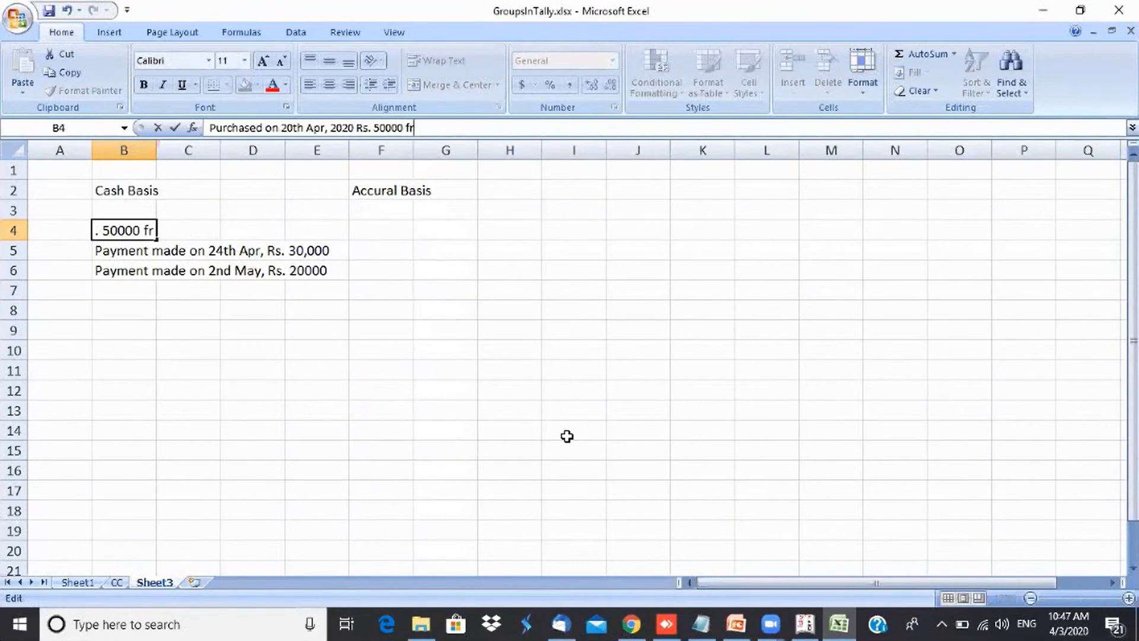
text(om Ver)
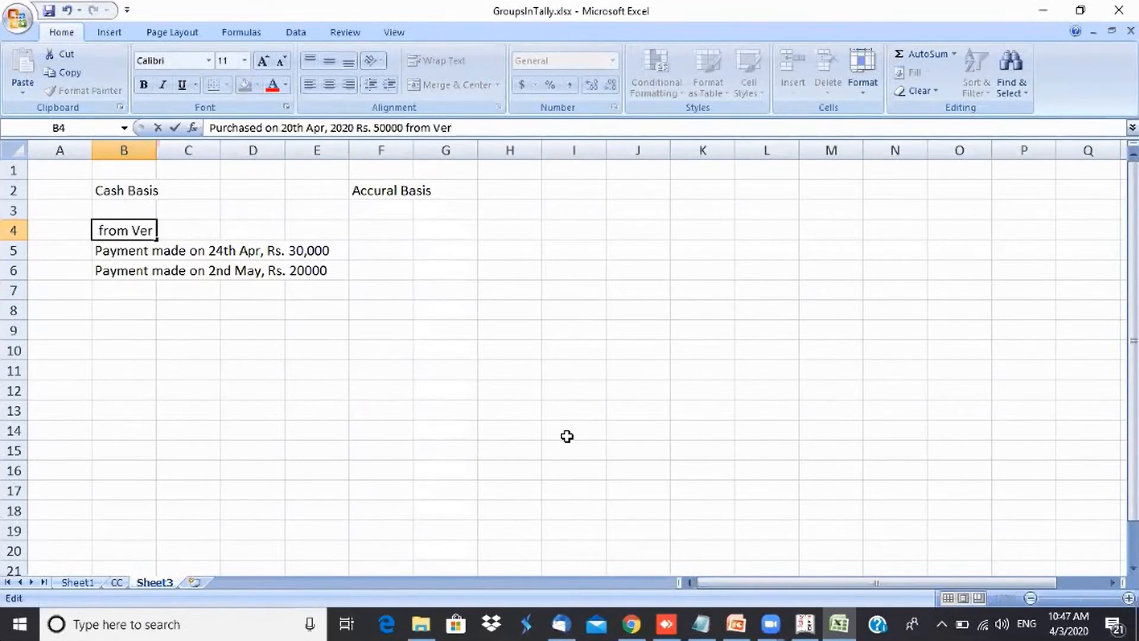
text(asama Tr)
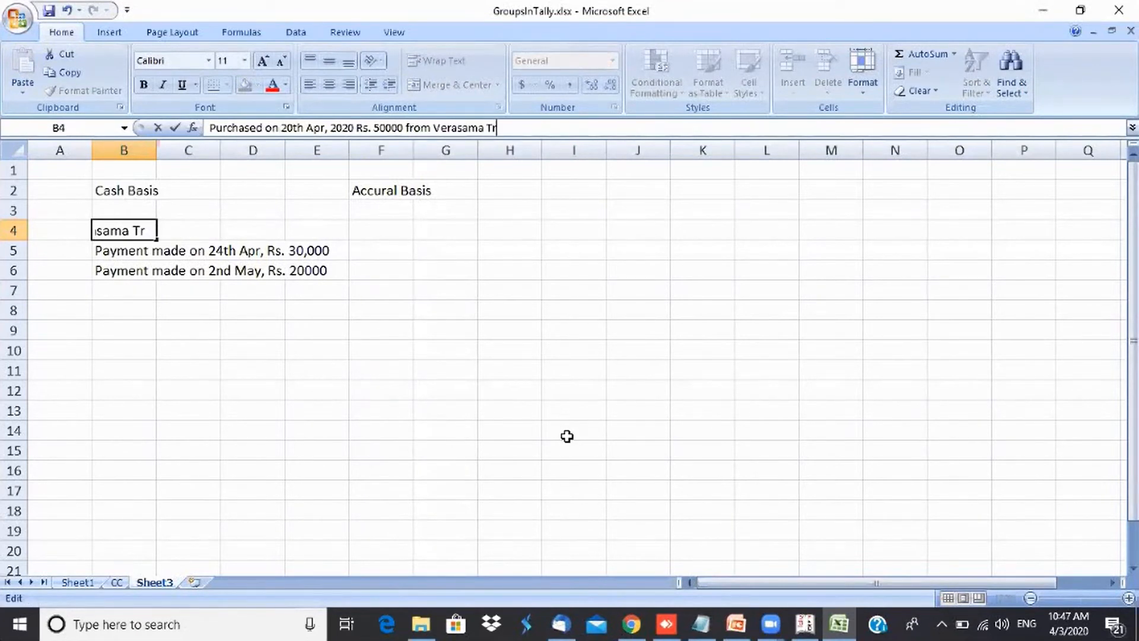
text(aders)
key(Return)
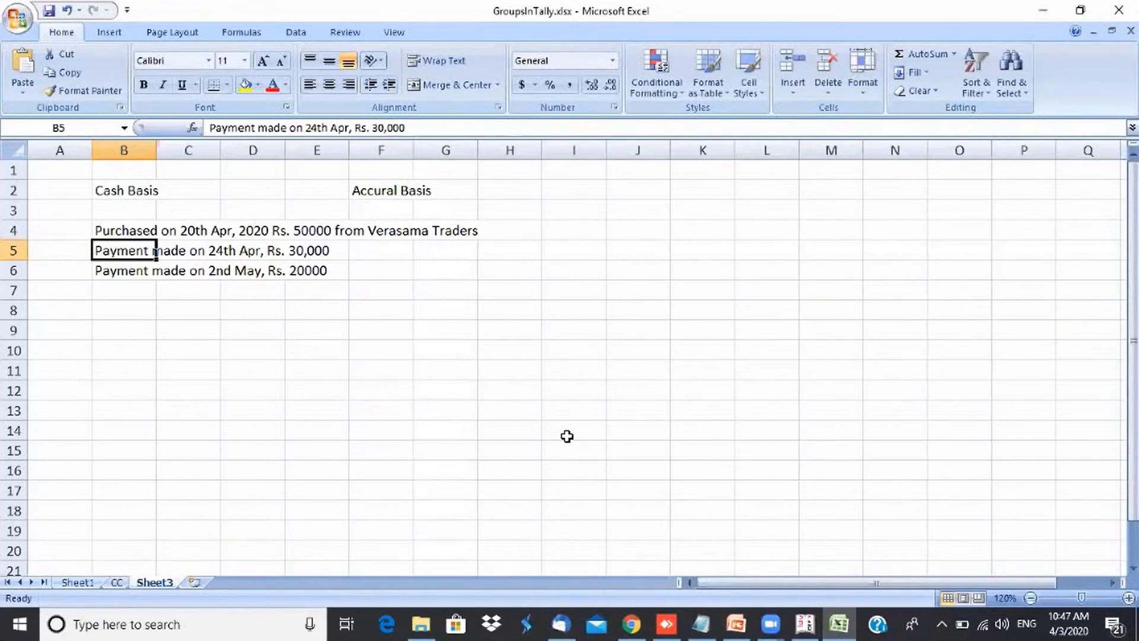
key(Down)
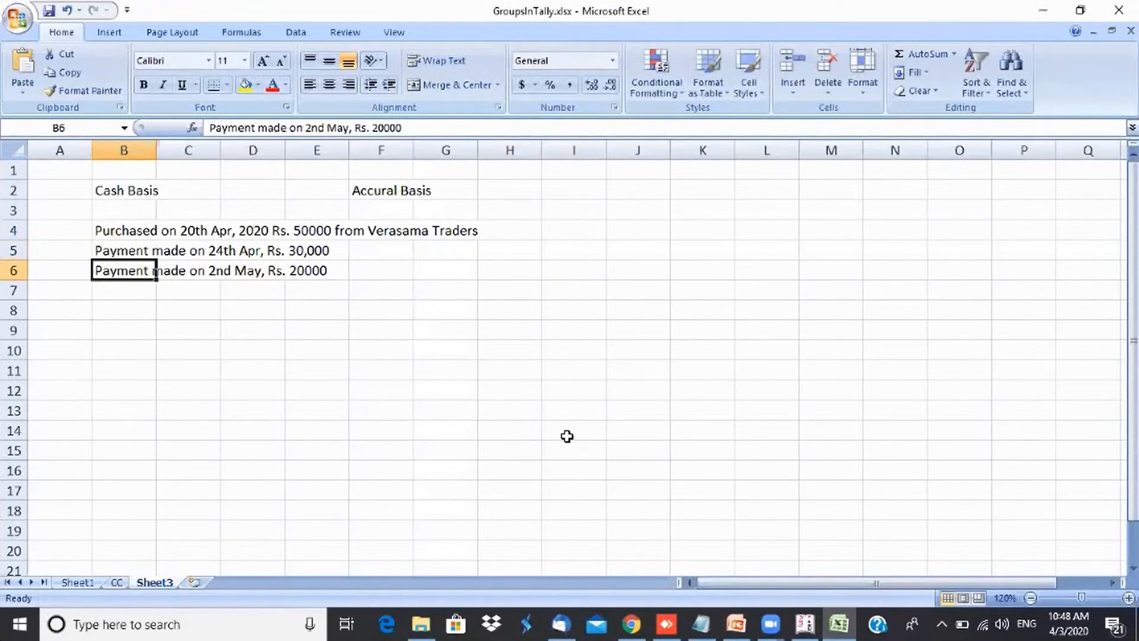
key(Up)
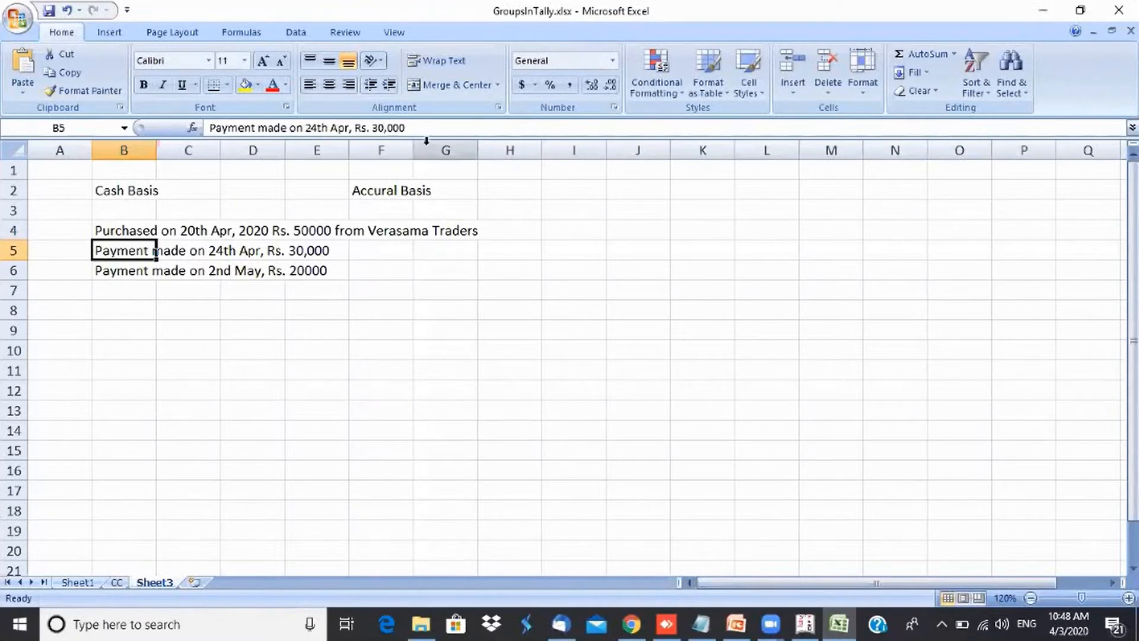
- Append 'thru HDFC Bank online payments' to the 24th April payment note in cell B5
click(435, 130)
text(thr)
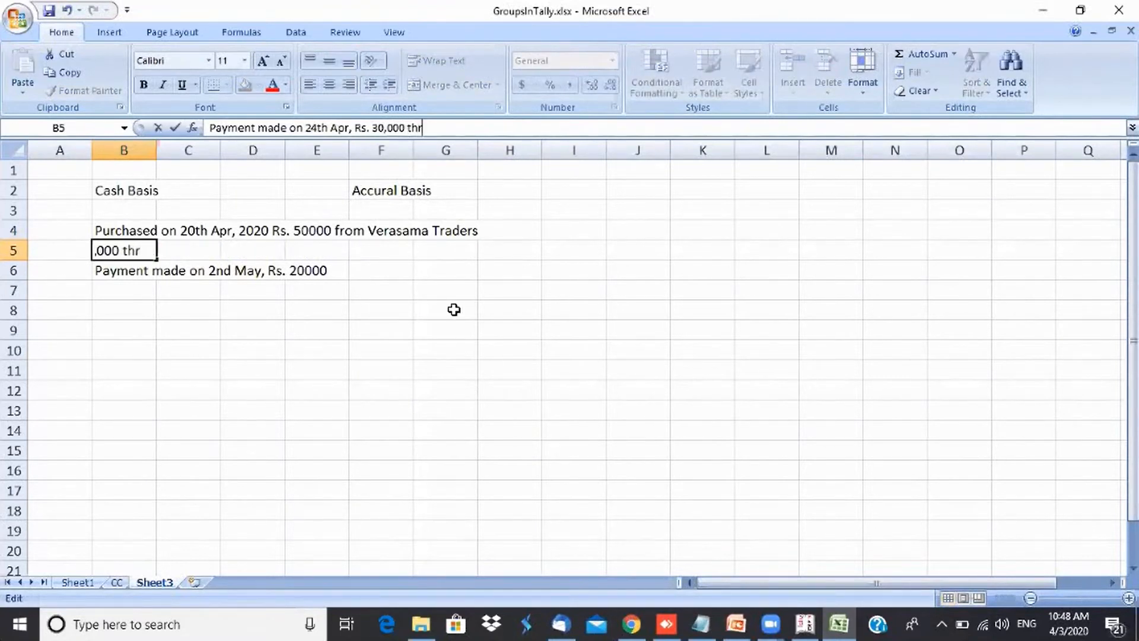
text(u HDFC Bank)
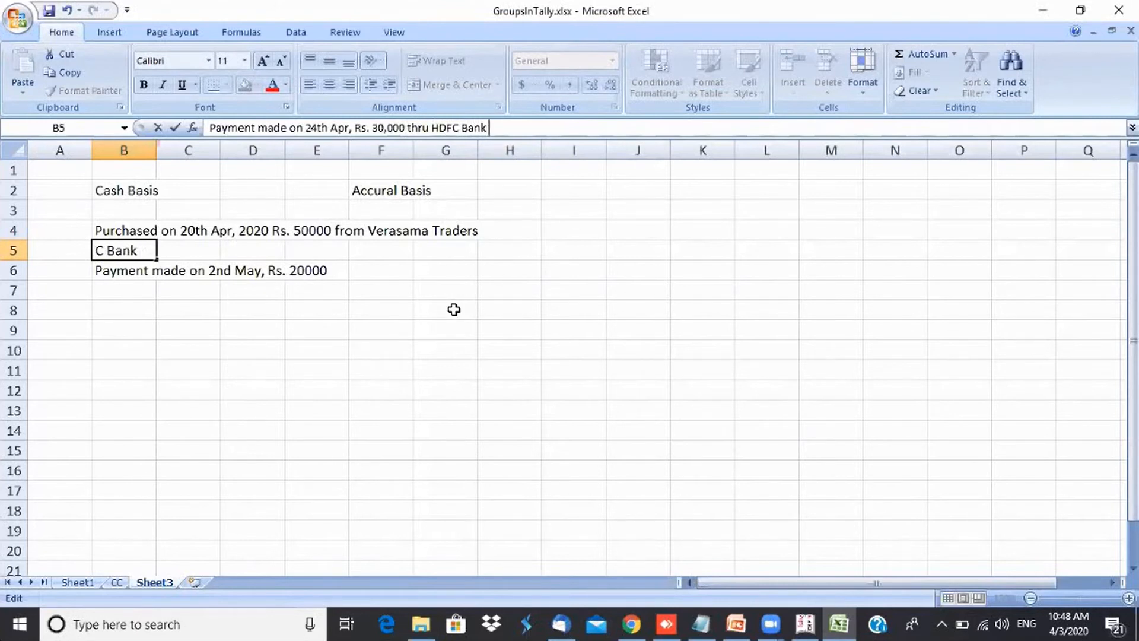
text( online payments)
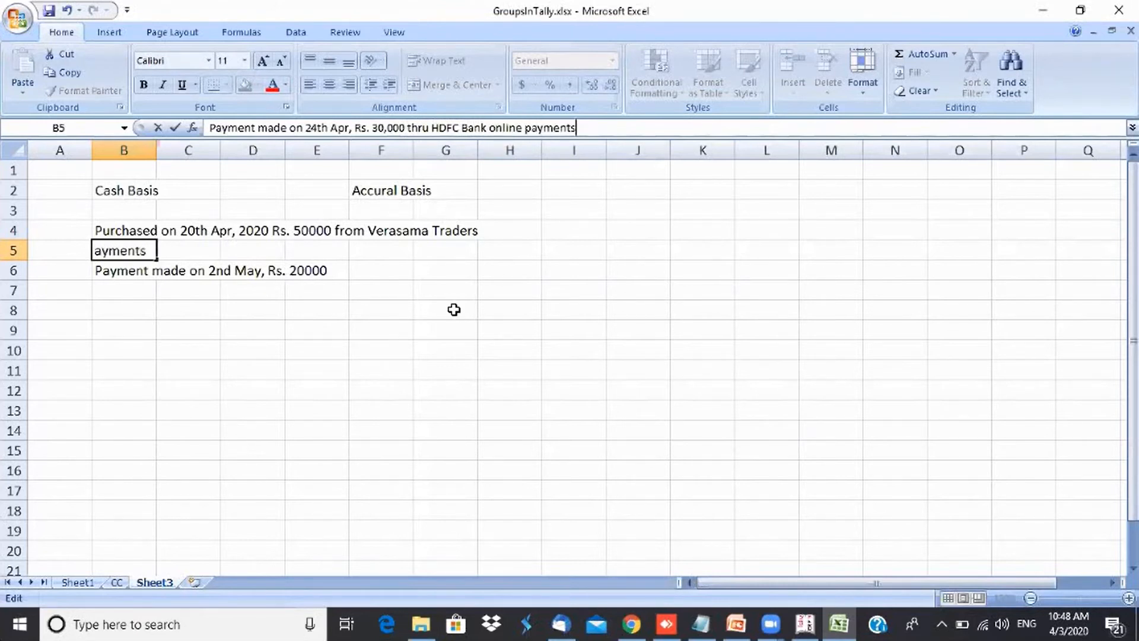
key(Return)
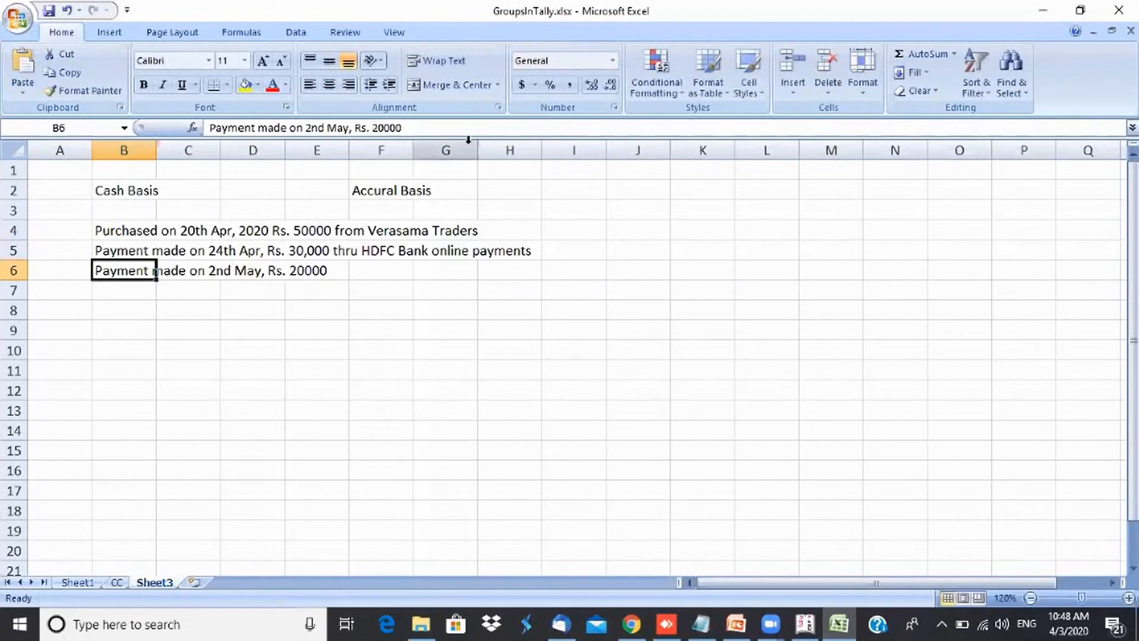
- Append 'Cash' to the 2nd May payment note in cell B6
click(483, 125)
text(Cash)
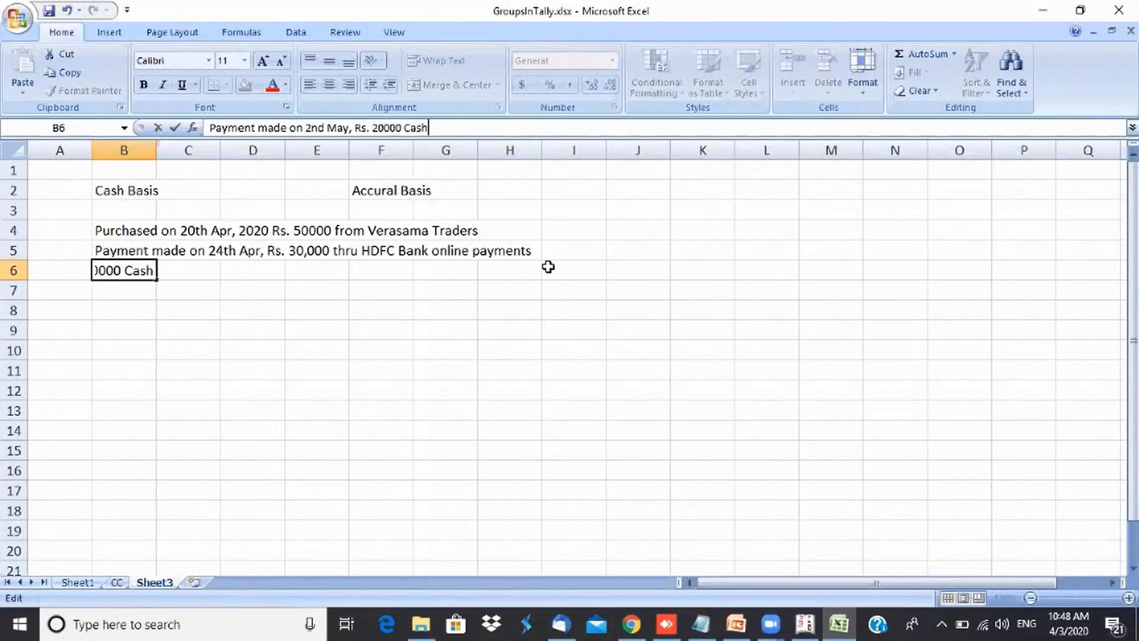
key(Return)
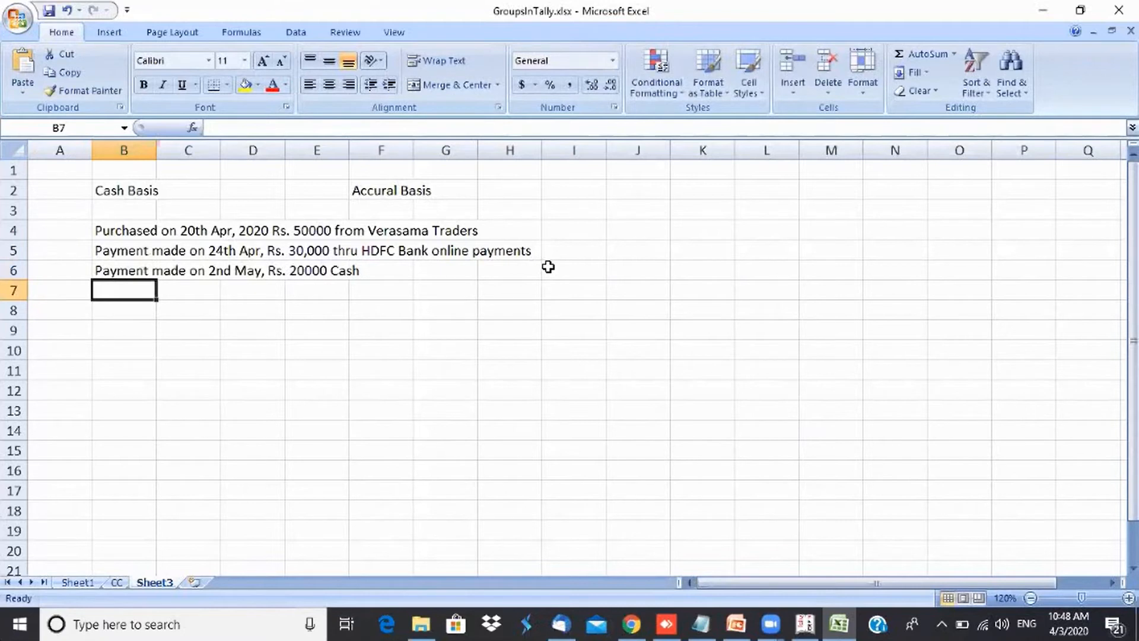
- Delete the 'Accural Basis' heading in F2 and widen column B to fit the notes
click(380, 185)
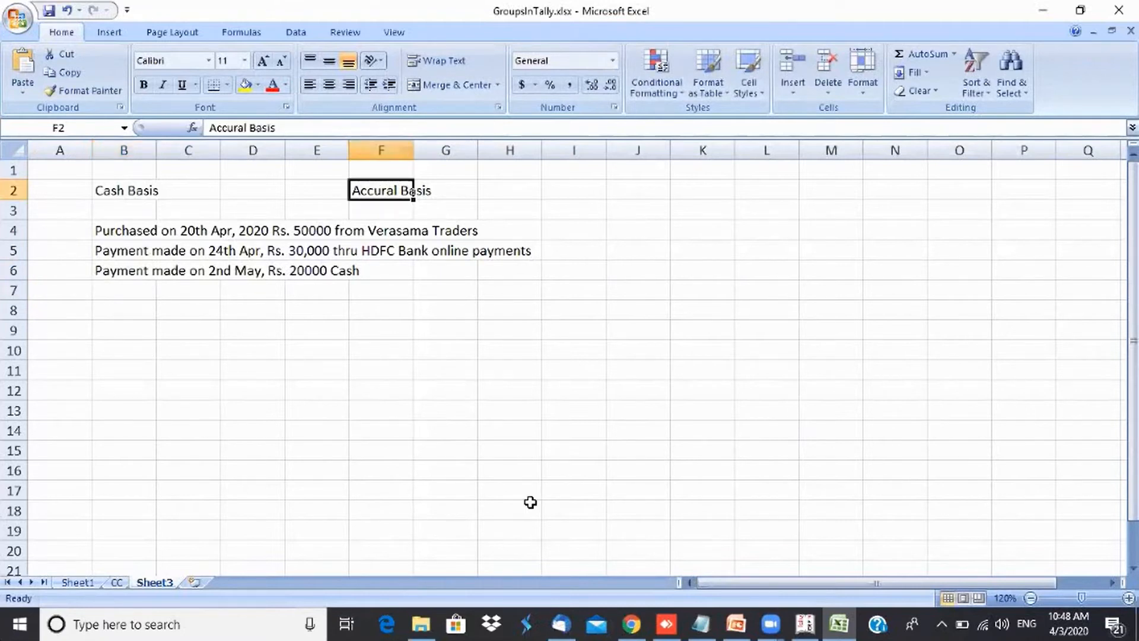
key(Delete)
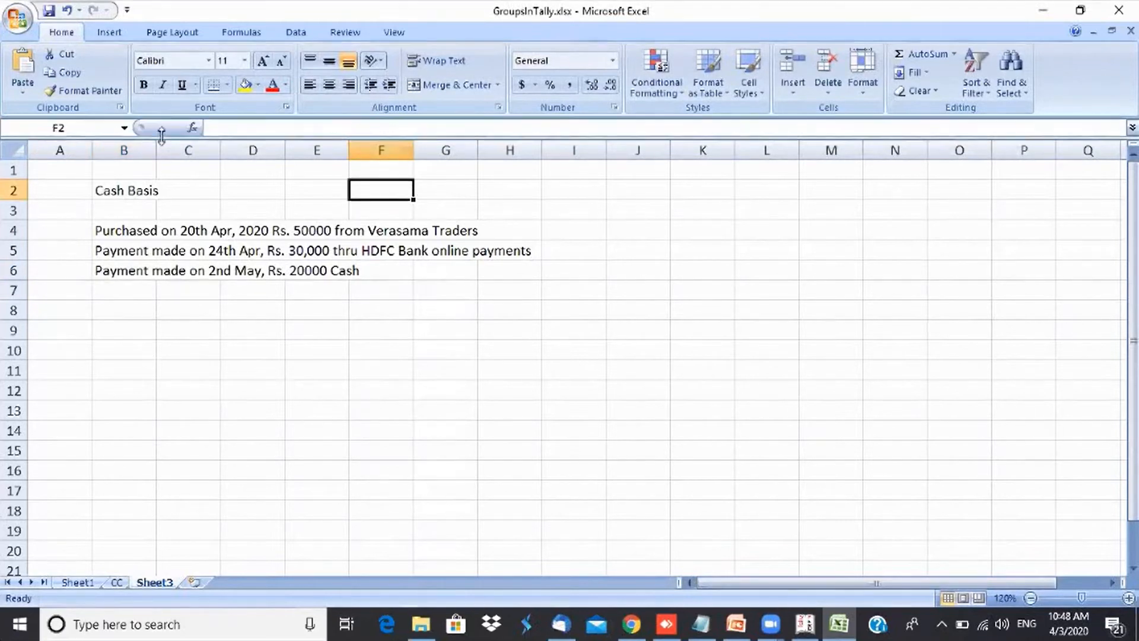
drag(158, 147, 617, 234)
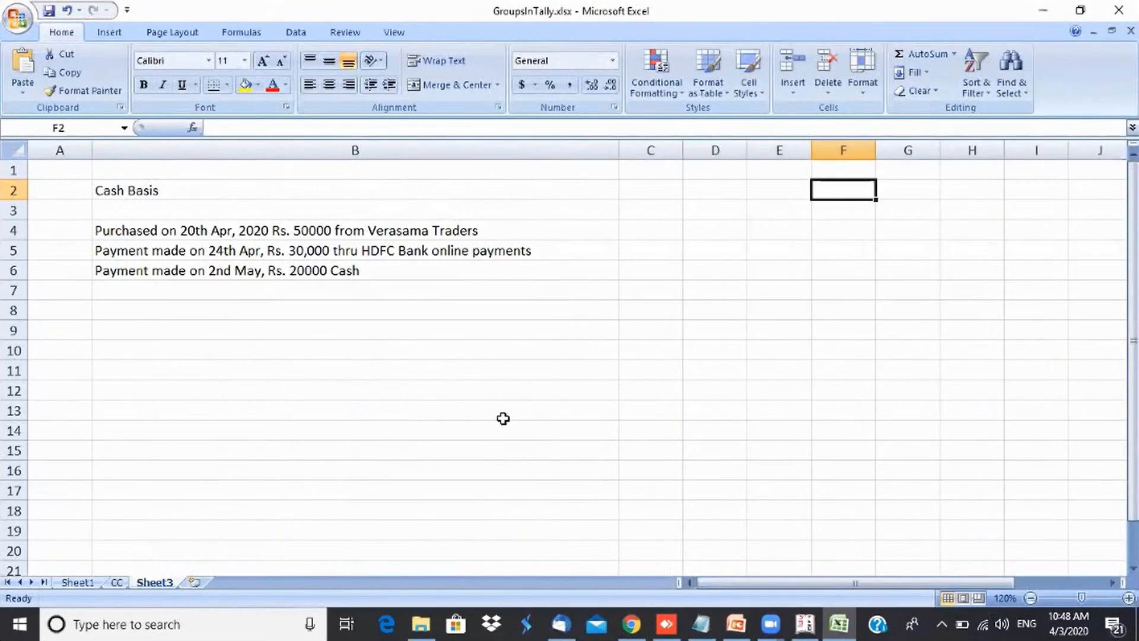
click(426, 409)
- Format the purchase amount in cell B4 as Rs. 50,000 by inserting a thousands comma
click(320, 247)
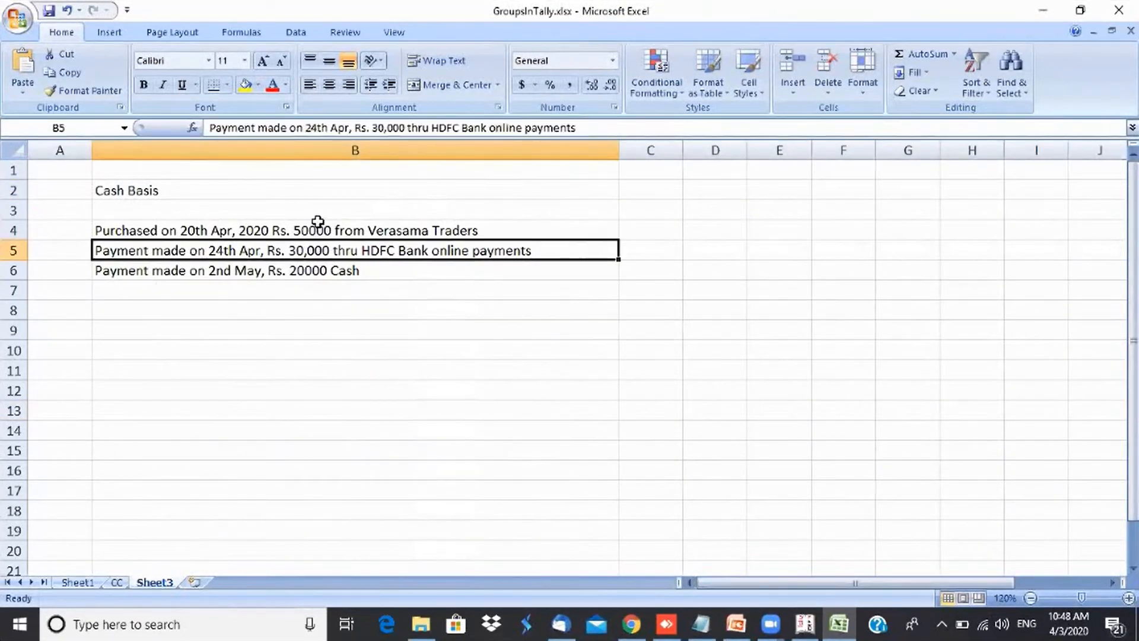
click(318, 221)
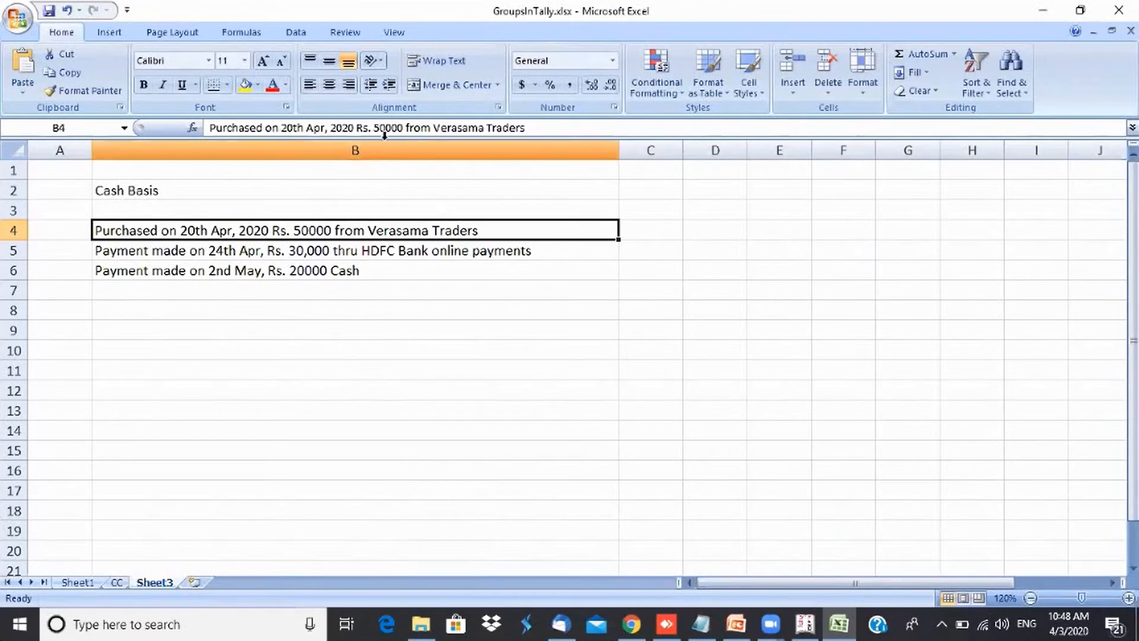
click(389, 129)
text(,)
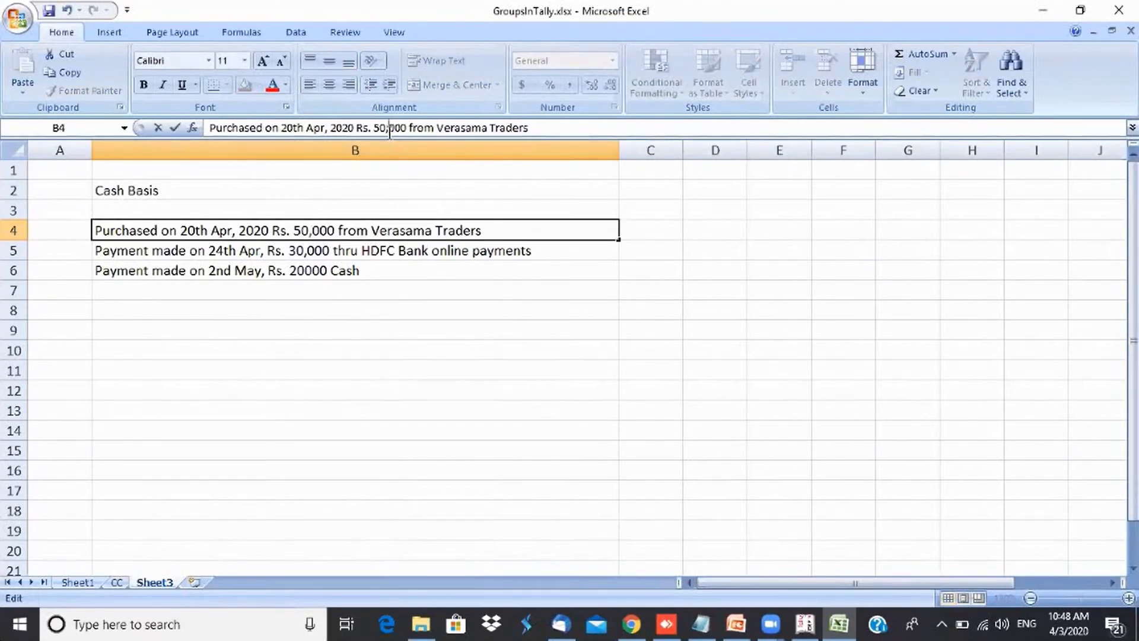
key(Return)
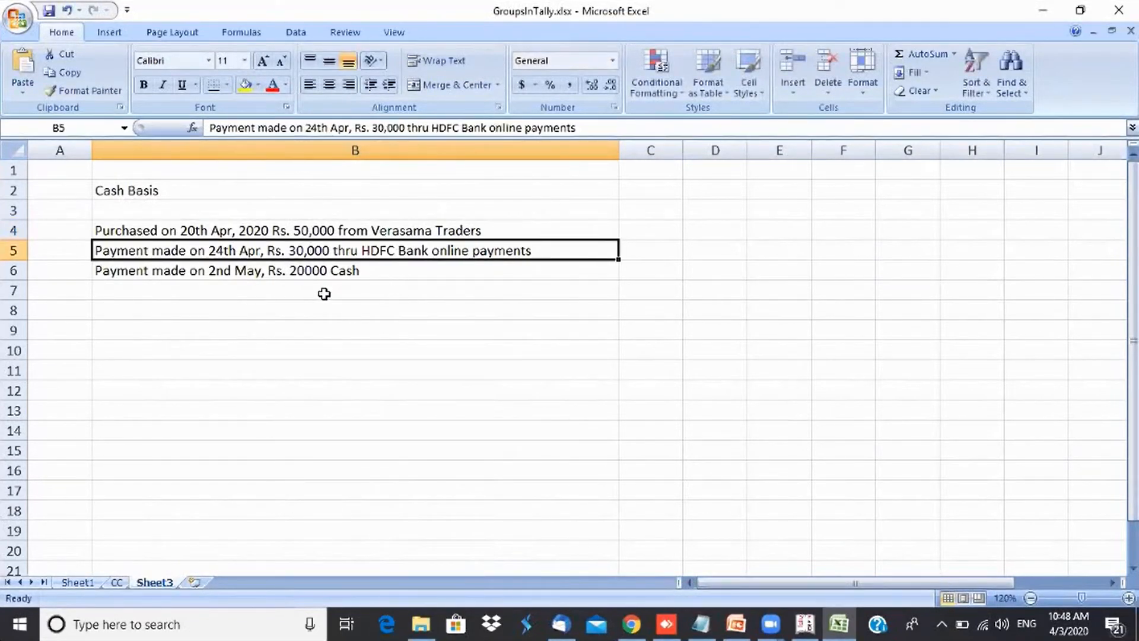
- Format the payment amount in cell B6 as Rs. 20,000 by inserting a thousands comma
click(320, 273)
click(384, 131)
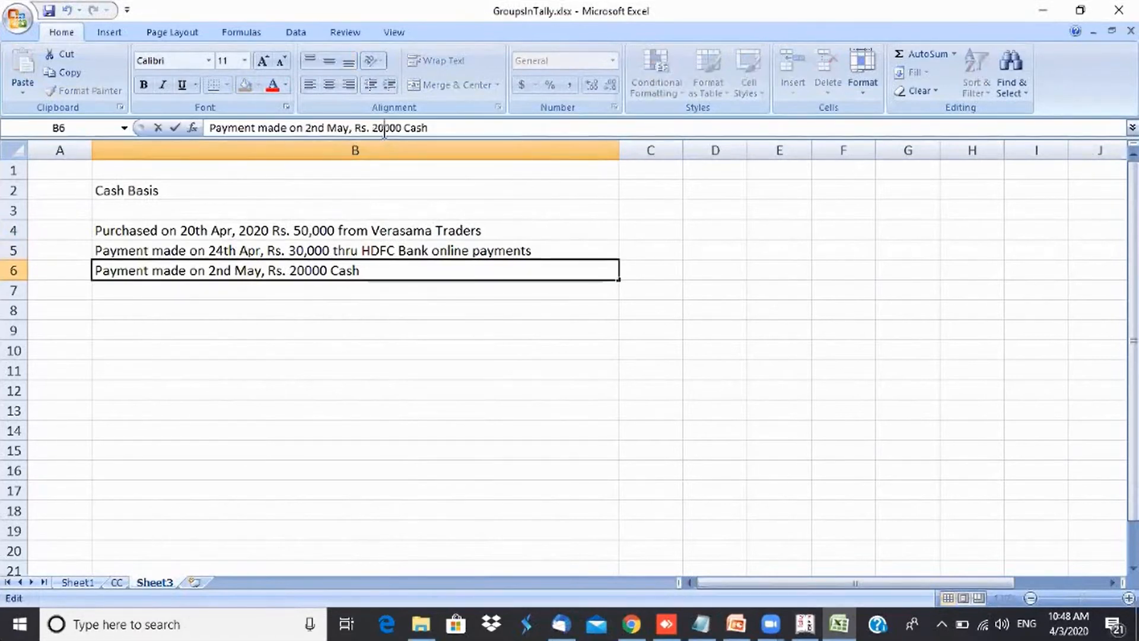
text(,)
key(Return)
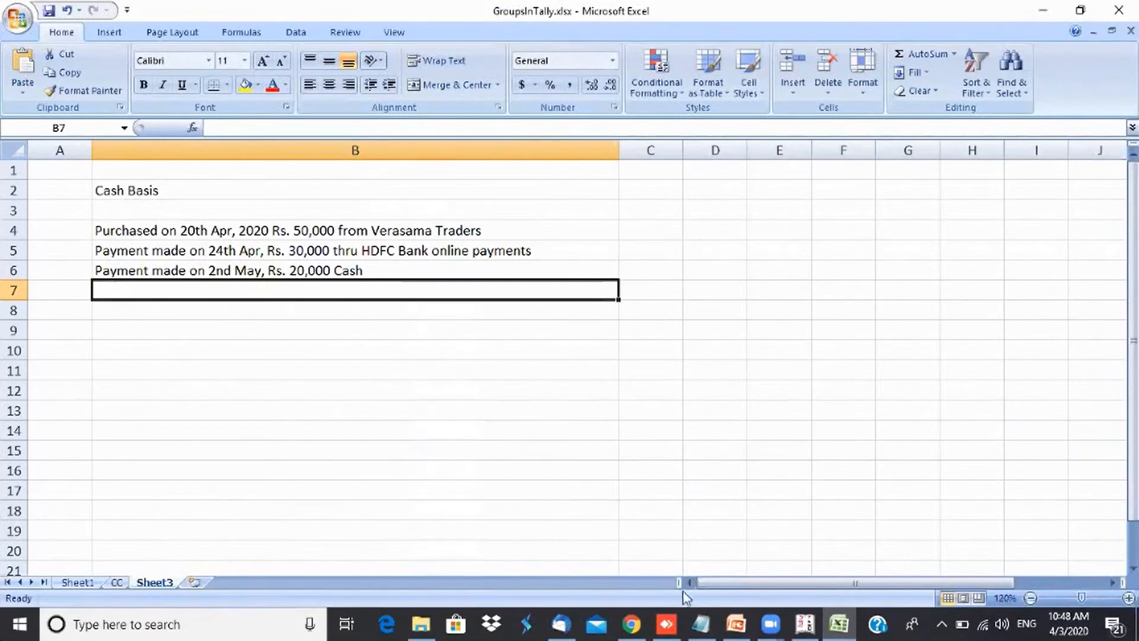
- Switch to Tally and set the payment voucher date to 24-4-2020
mouse_move(803, 635)
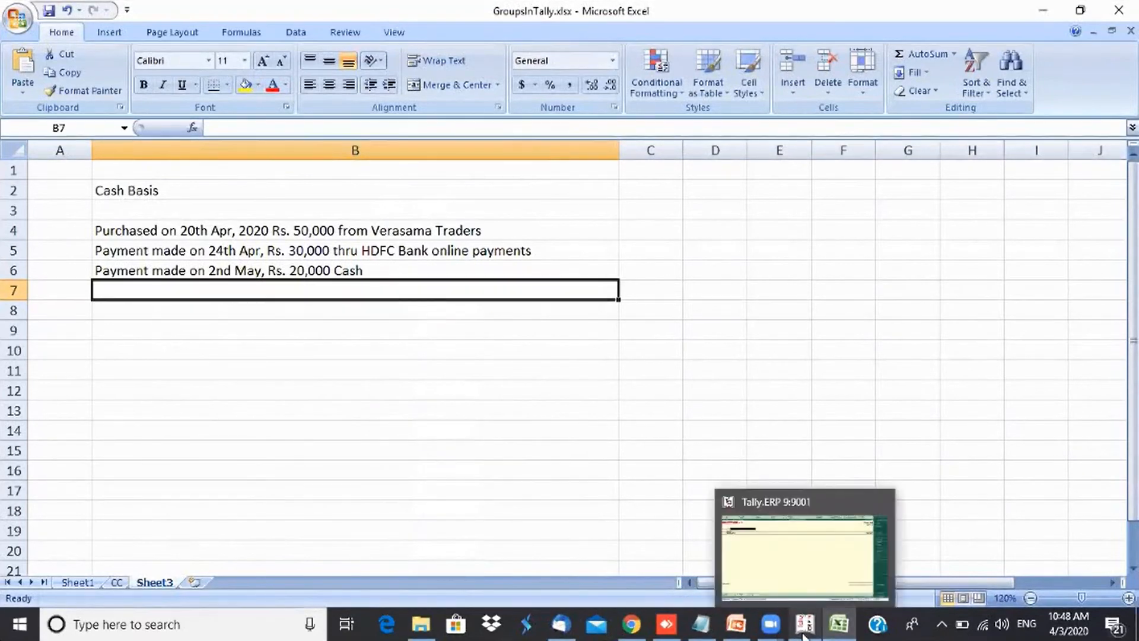
mouse_move(810, 586)
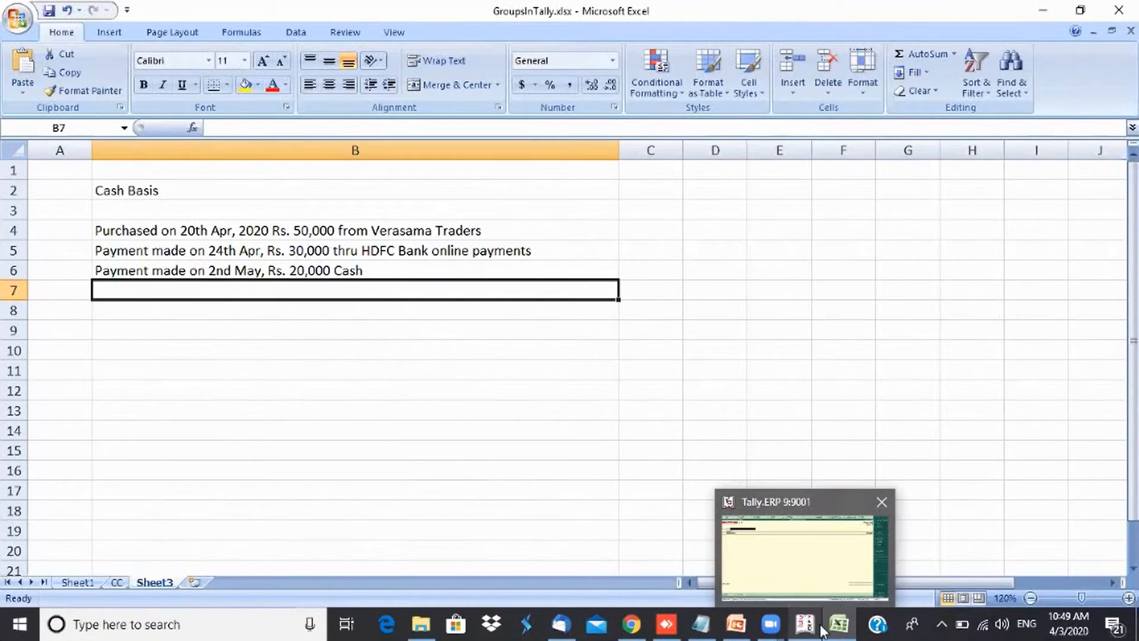
click(818, 584)
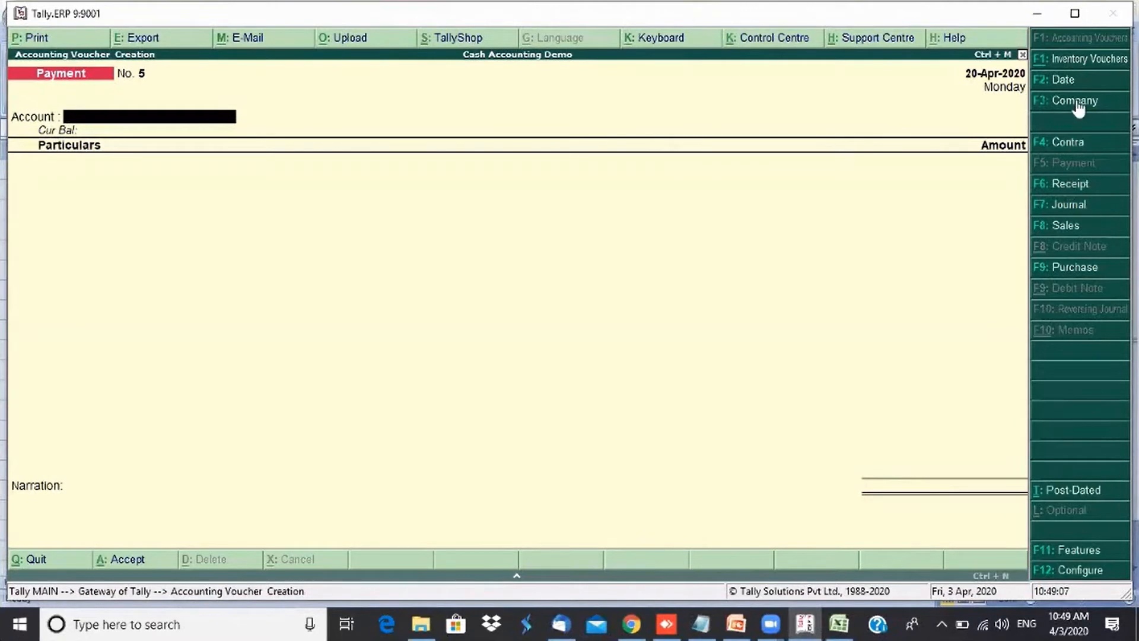
click(1068, 86)
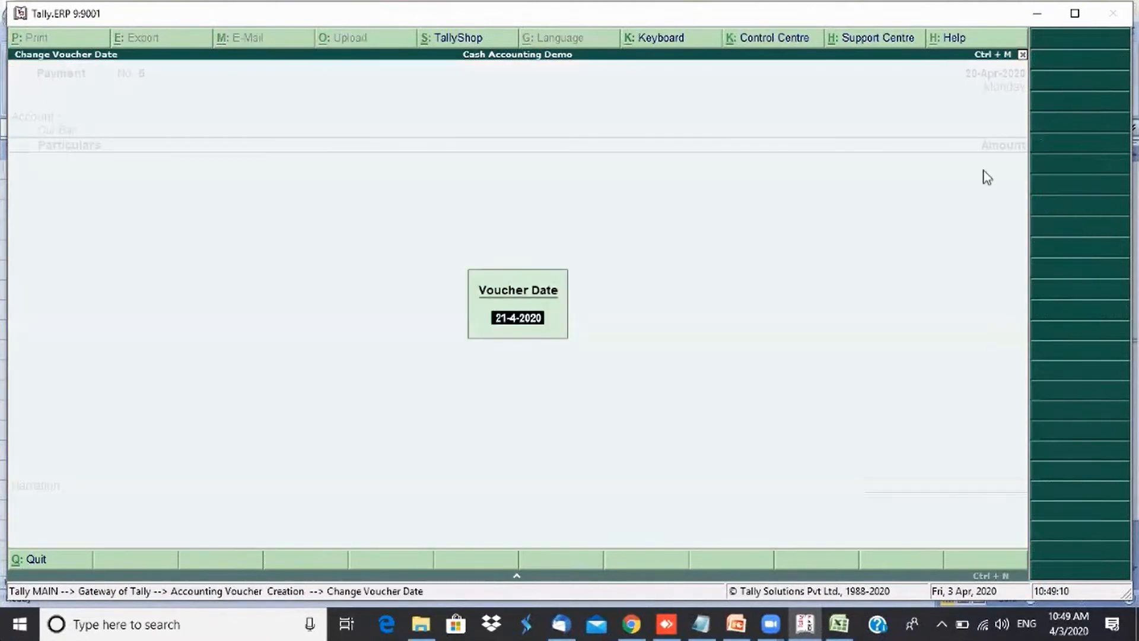
text(25)
key(BackSpace)
text(4)
key(Return)
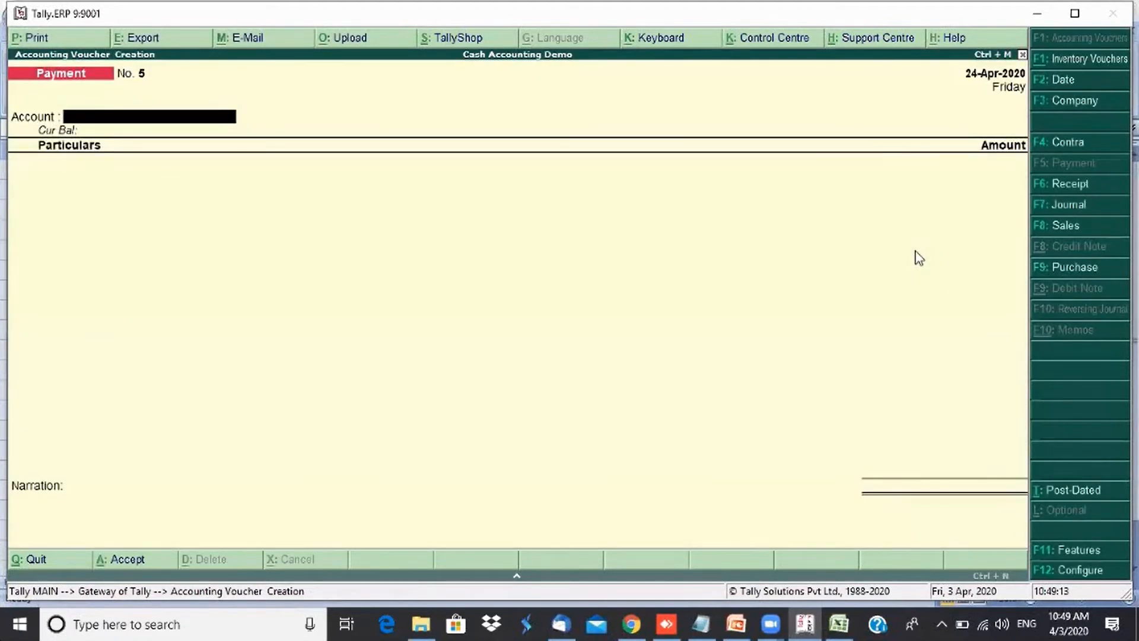
- Create an HDFC Bank ledger under Bank Accounts and use it as the payment voucher's account
key(alt+c)
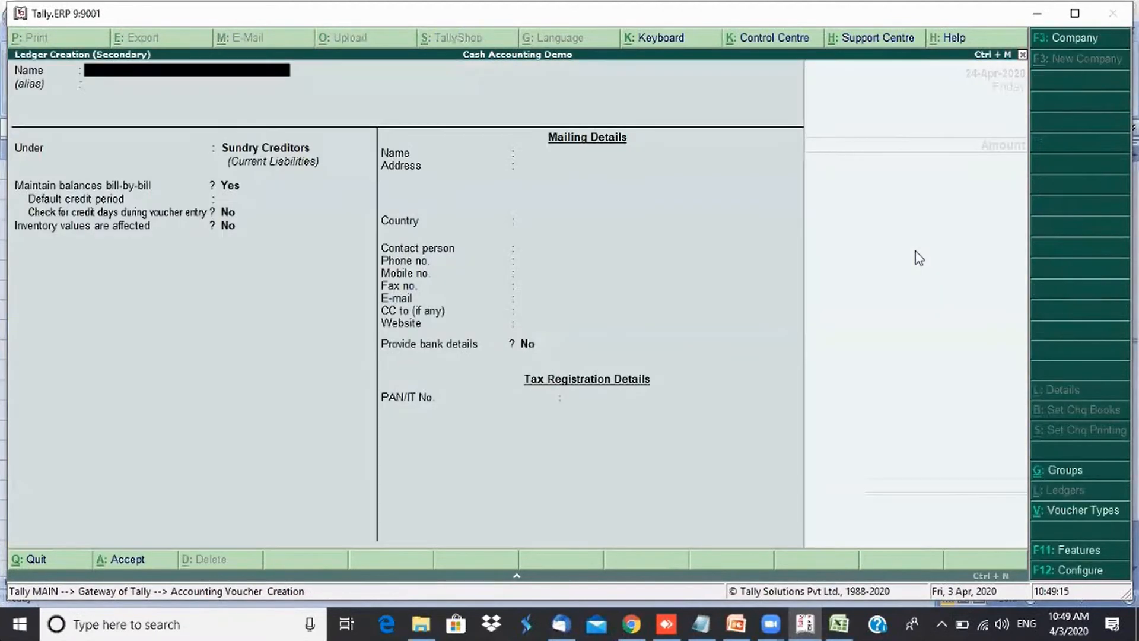
text(HDF)
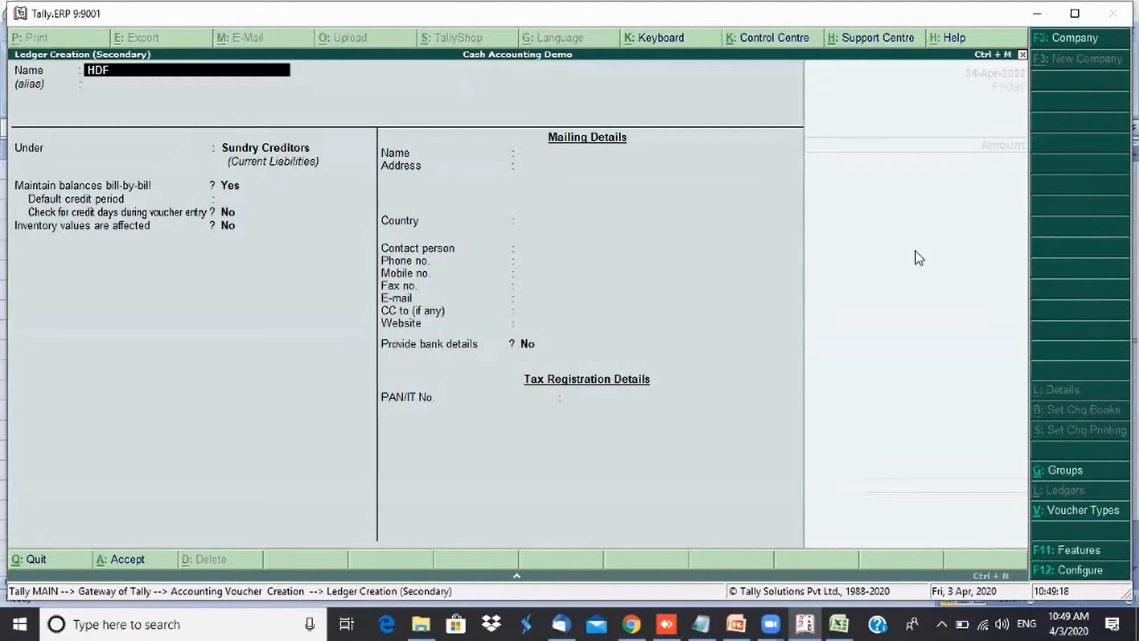
text(C Bank)
key(Return)
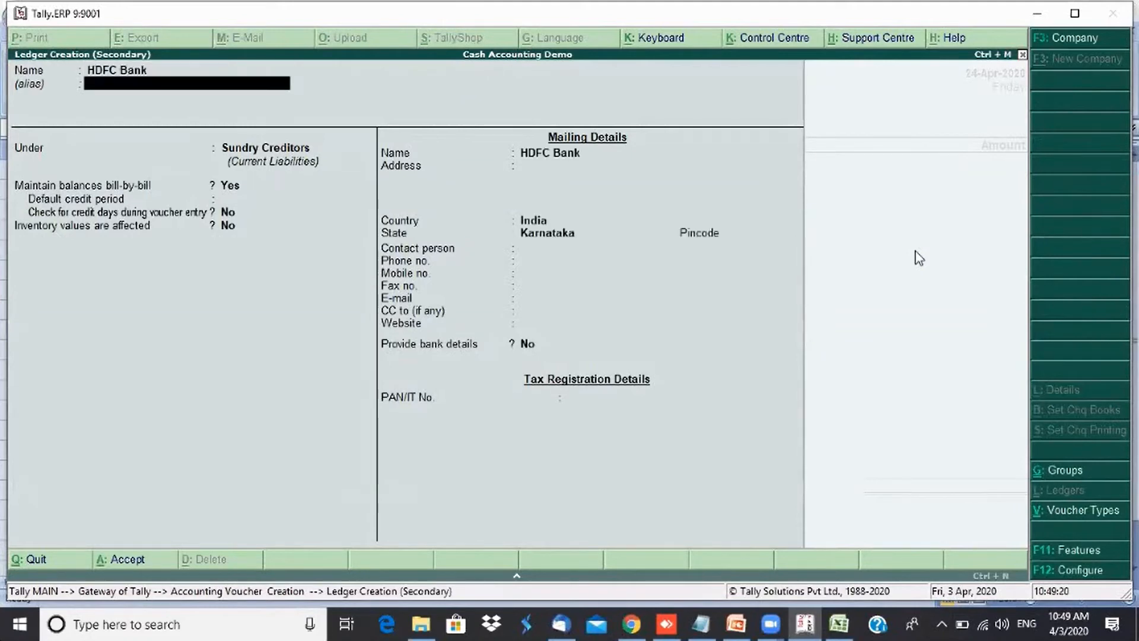
key(Return)
text(Ba)
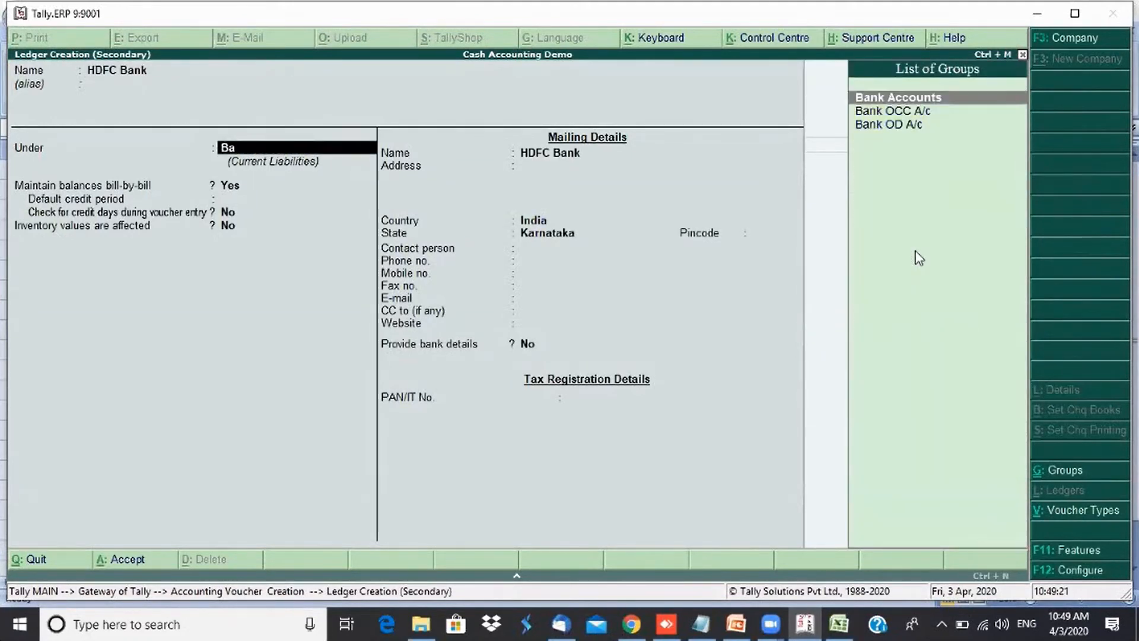
key(Return)
key(ctrl+a)
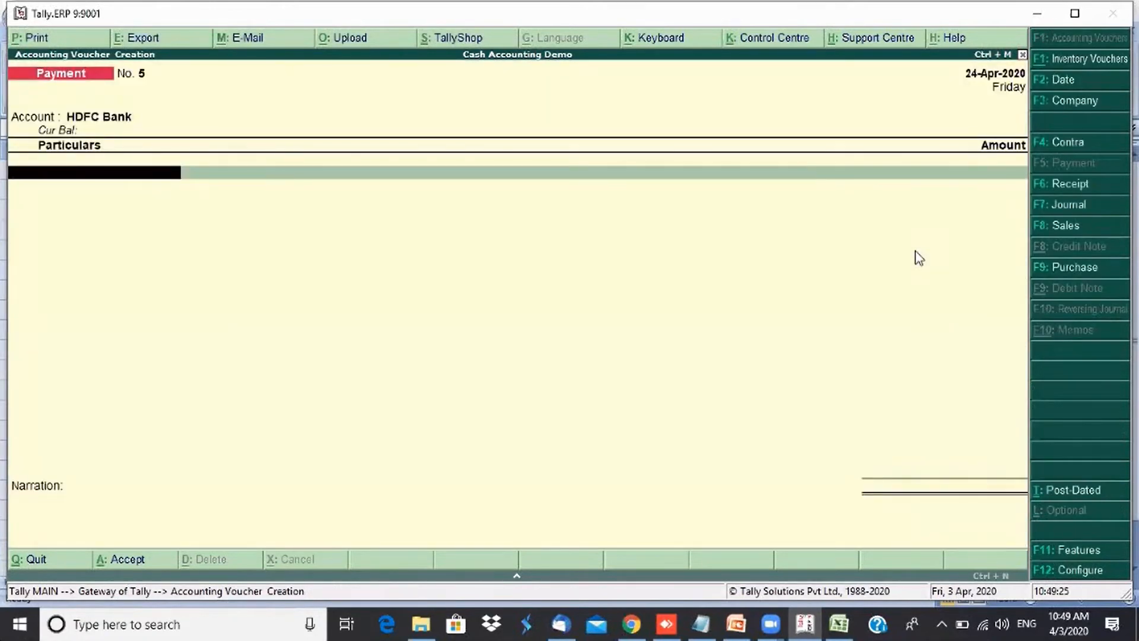
- Create a Purchases ledger under Purchase Accounts and select it as the voucher's particular
key(alt+c)
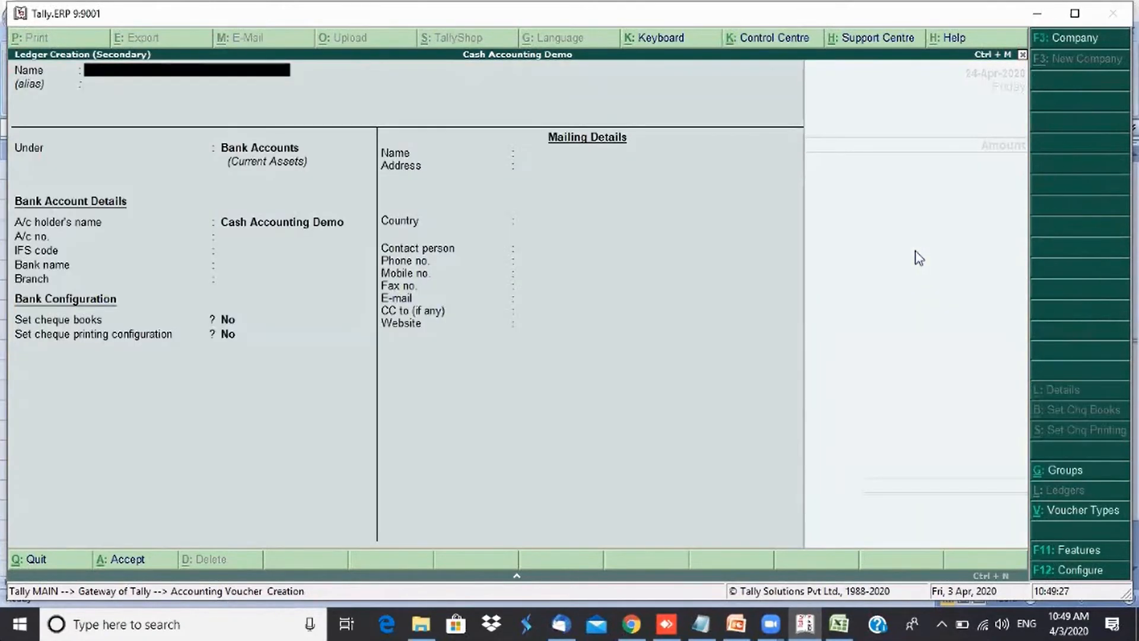
text(Purchases)
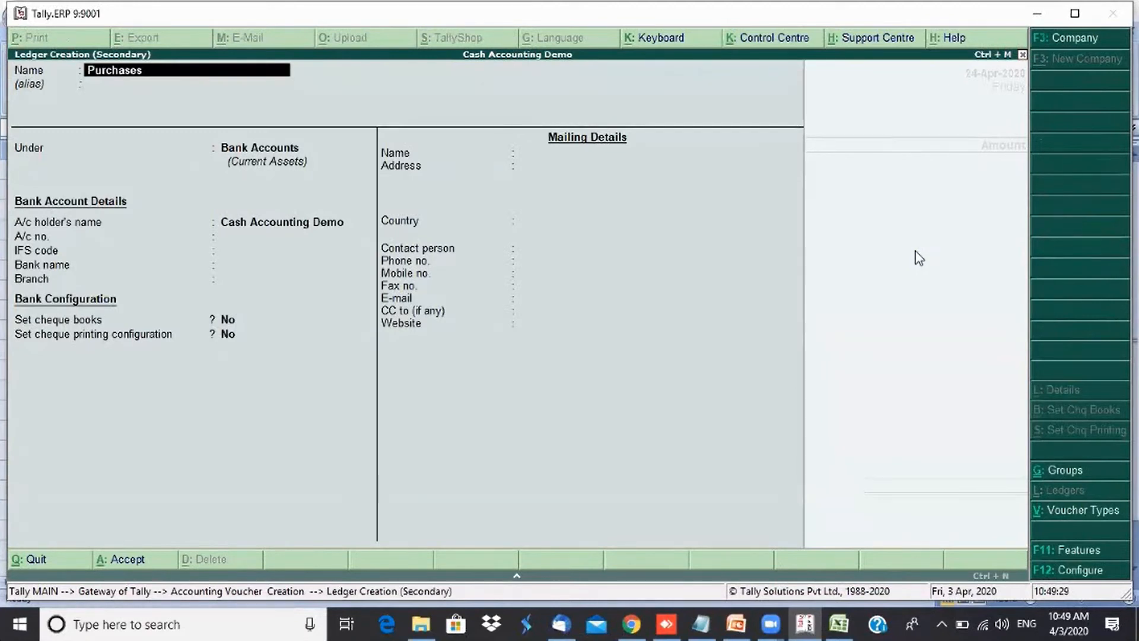
key(Return)
text(Pu)
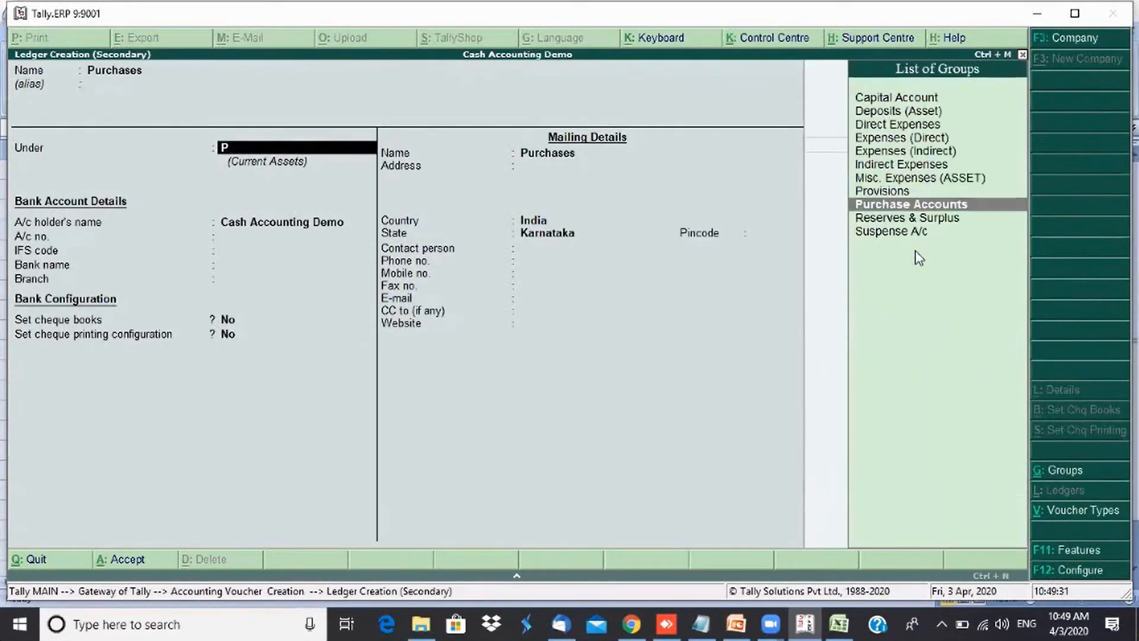
key(Return)
key(ctrl+a)
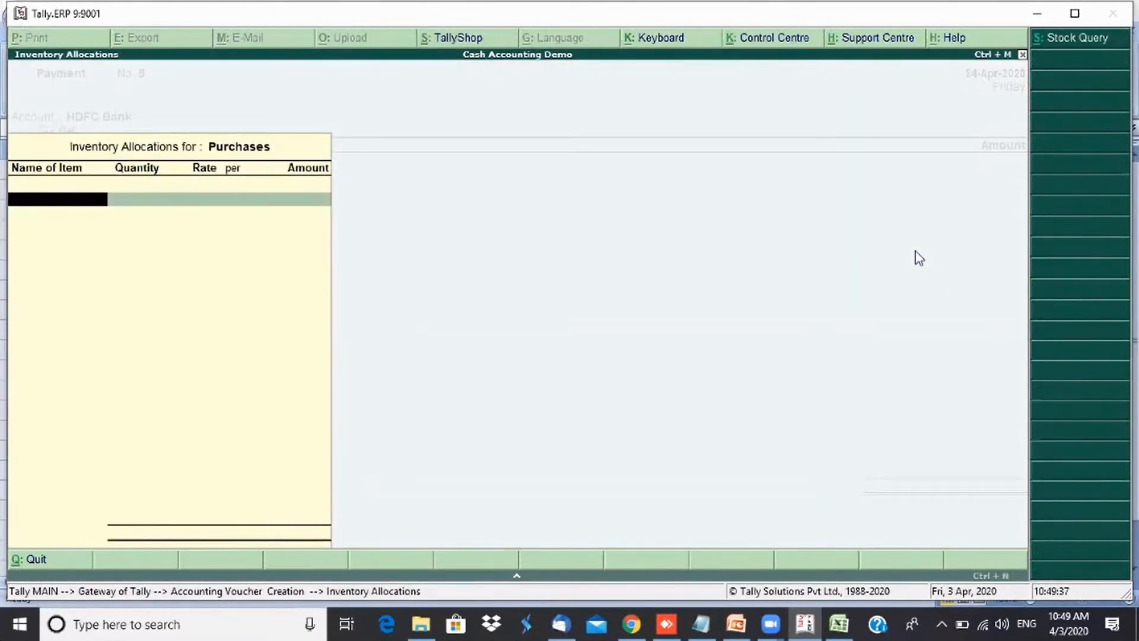
- Start creating a stock item named Carrom Board under Primary for the inventory allocation
key(alt+c)
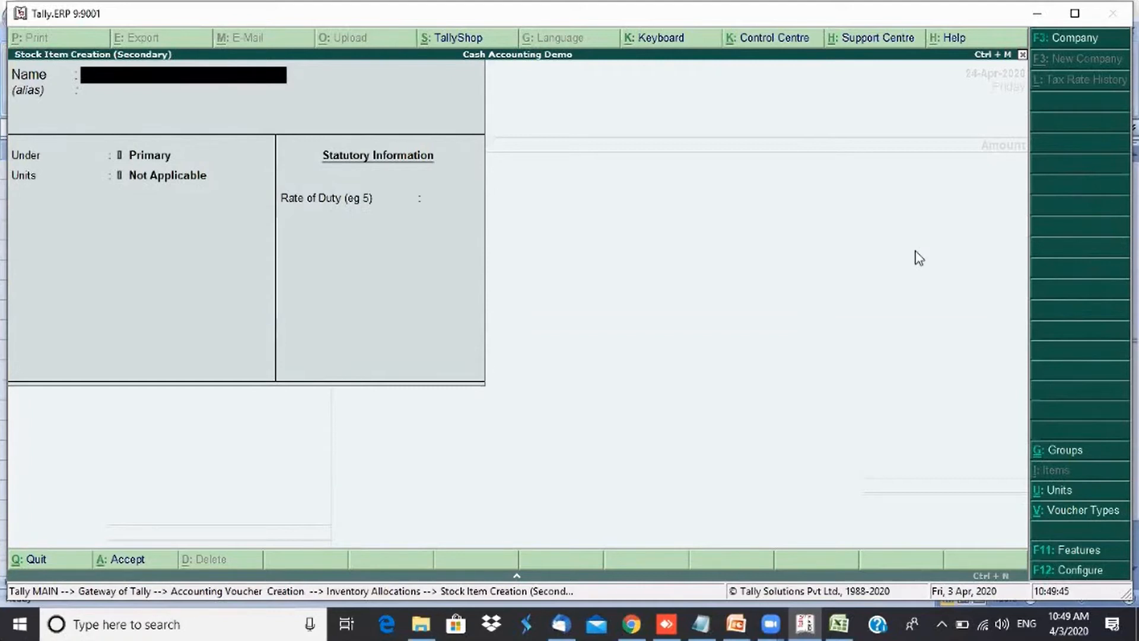
text(Carrom Boar)
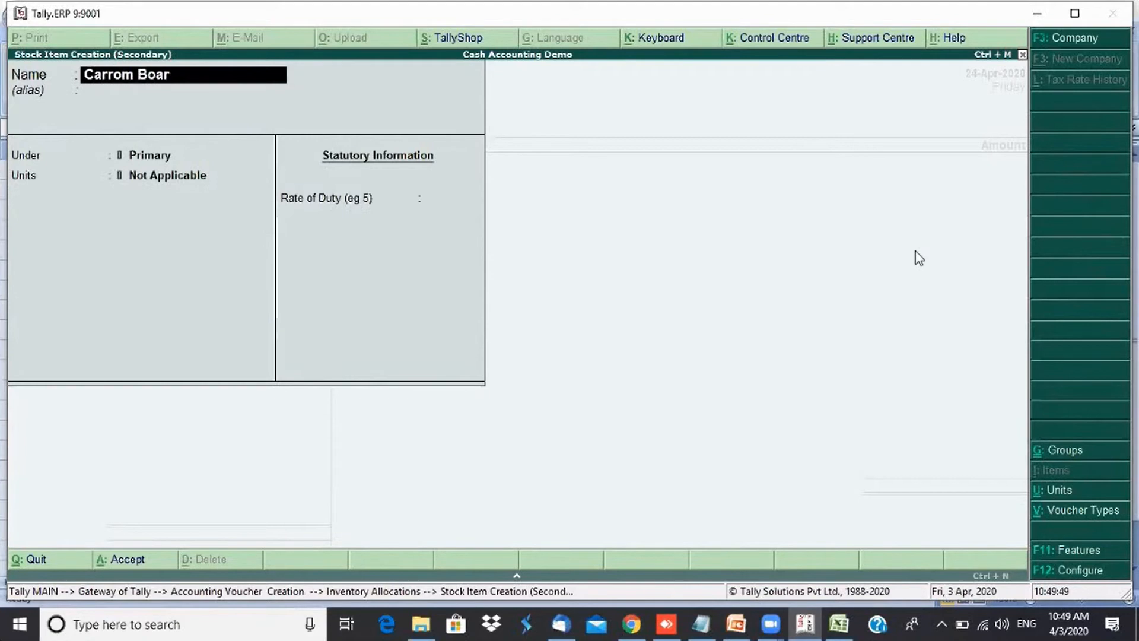
text(d)
key(Return)
- Create a simple unit with symbol Nos and formal name Numbers for the stock item
key(Return)
key(Return)
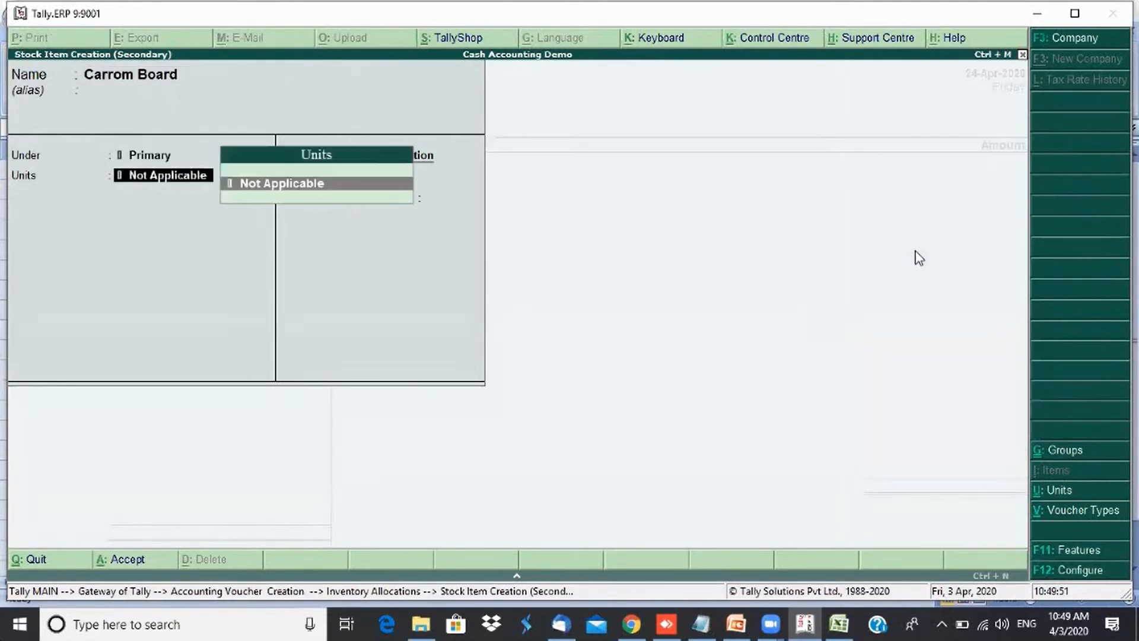
key(alt+c)
text(Nos)
key(Return)
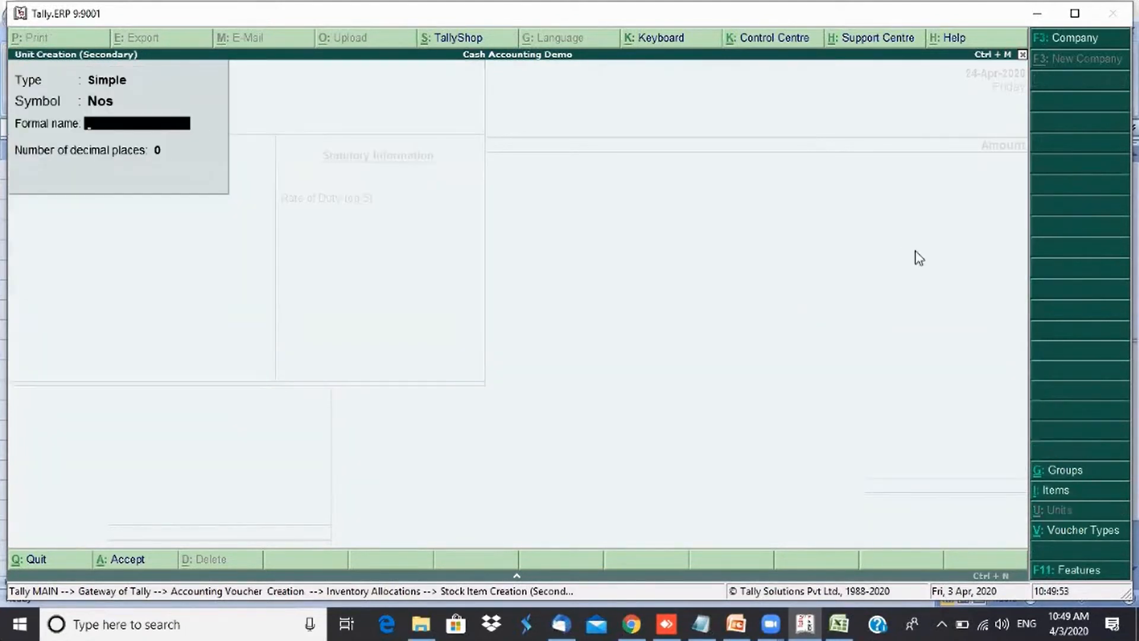
text(Numbers)
key(Return)
key(Return)
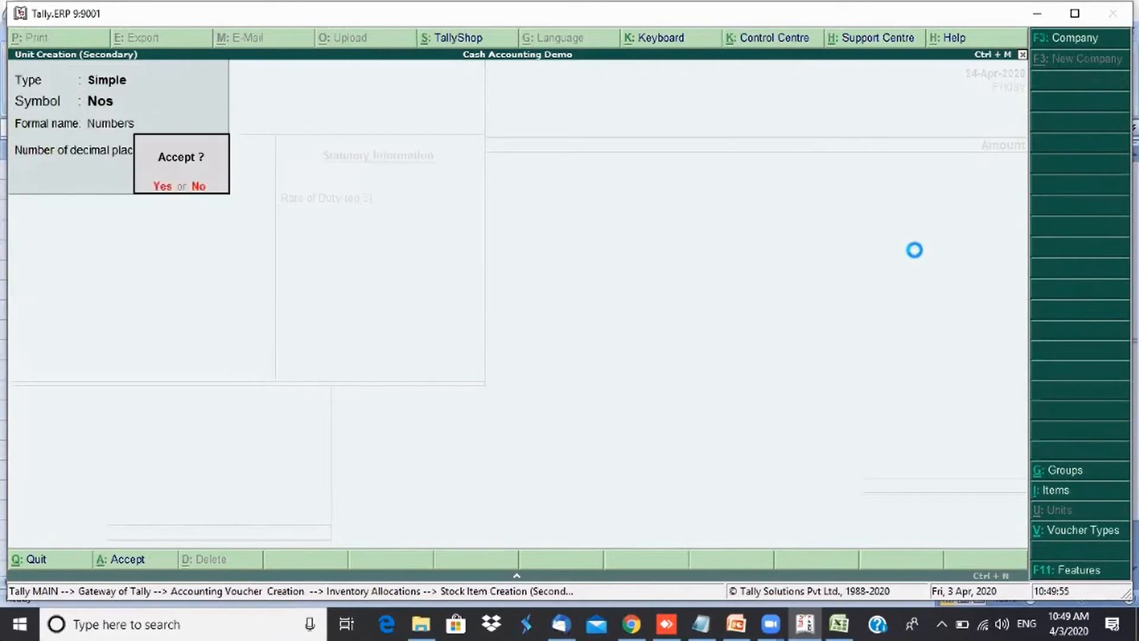
key(Return)
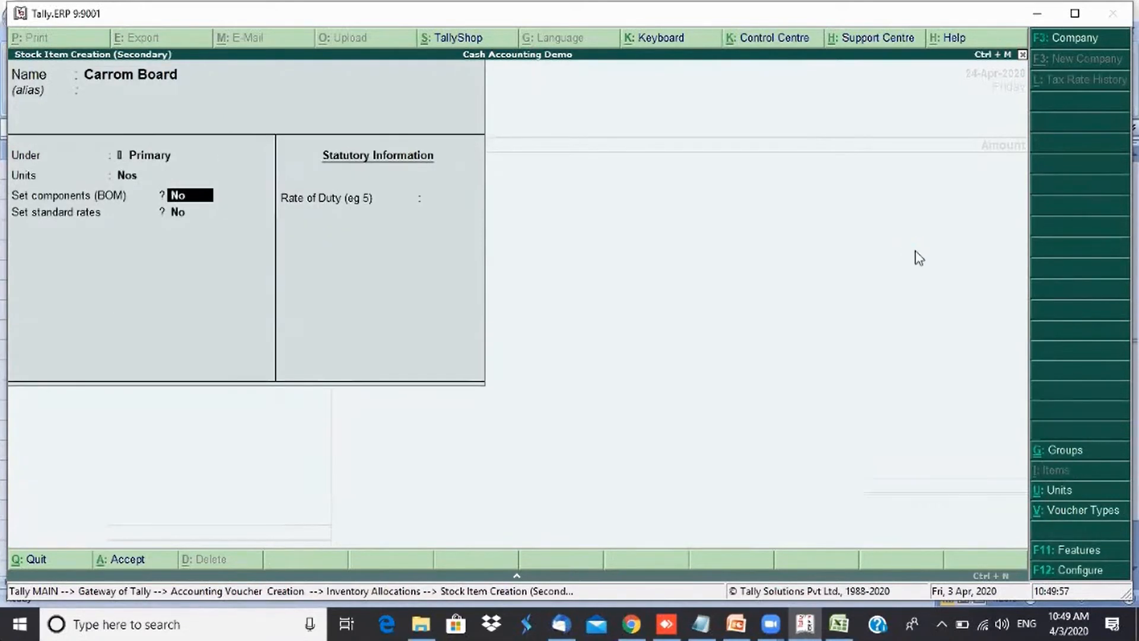
- Save the Carrom Board stock item and allocate 50 Nos at a rate of 1,000 per Nos
key(ctrl+a)
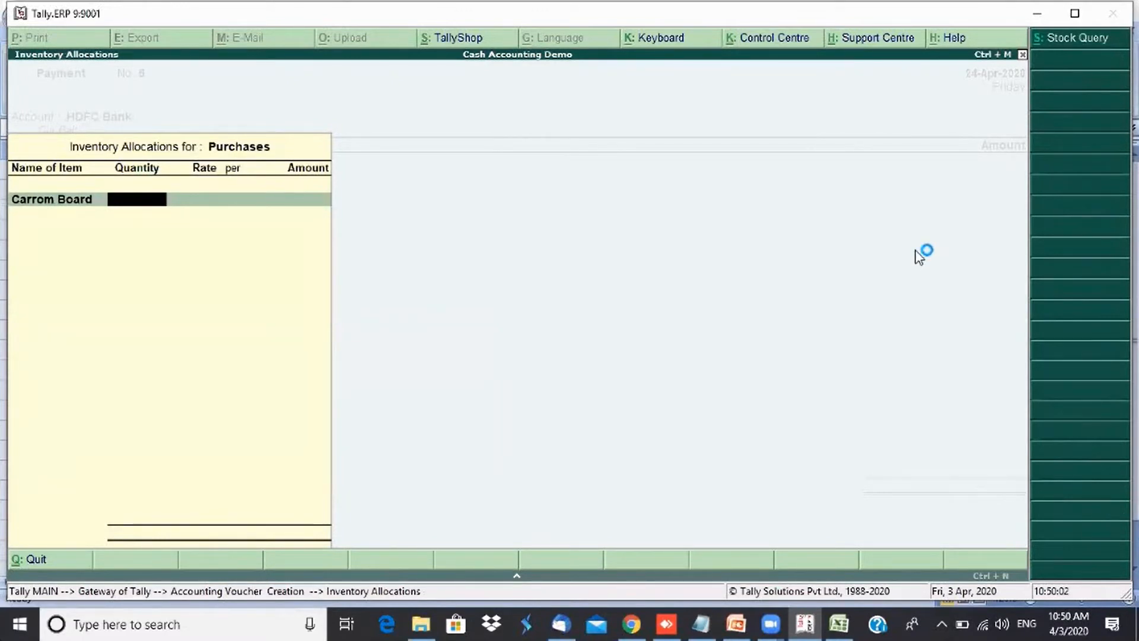
text(50)
key(Return)
text(1)
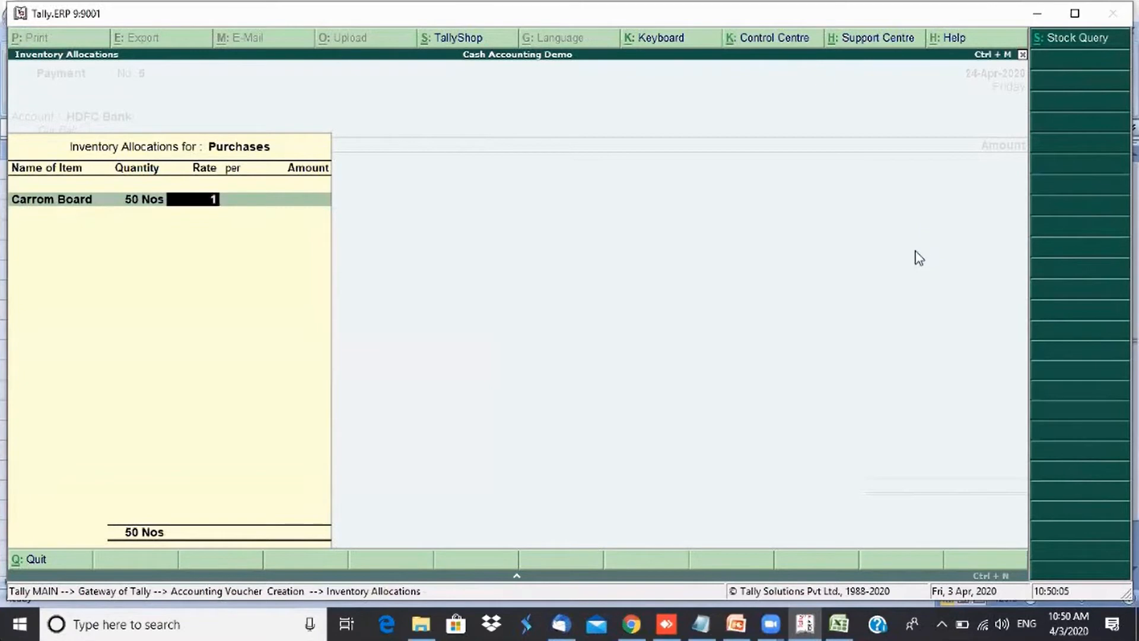
text(,000)
key(Return)
key(Return)
key(Return)
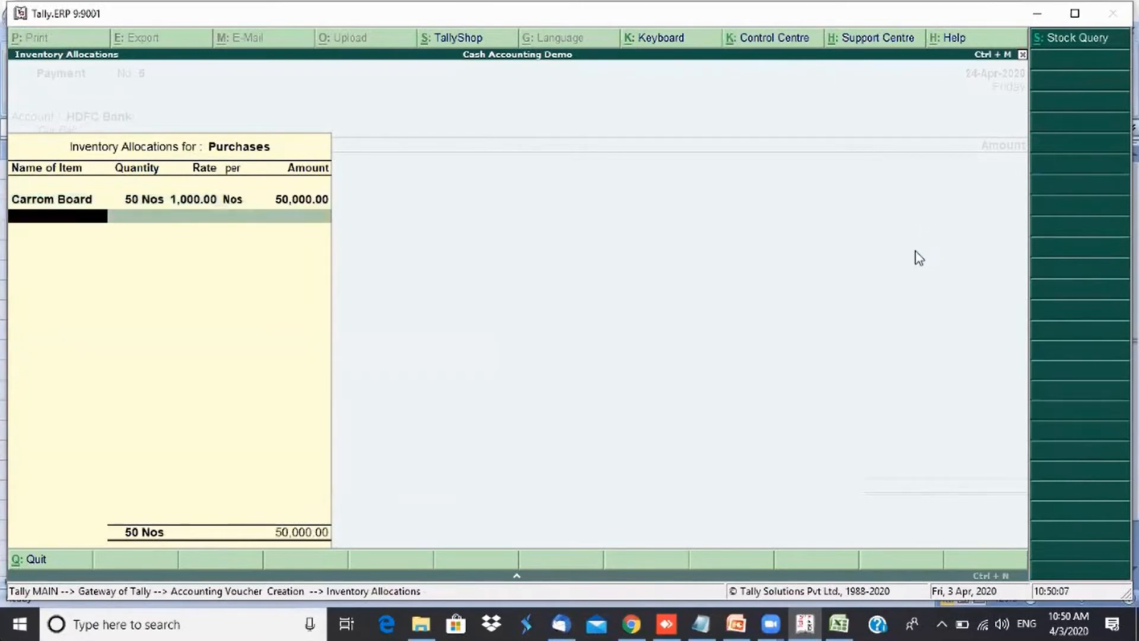
key(Return)
key(Return)
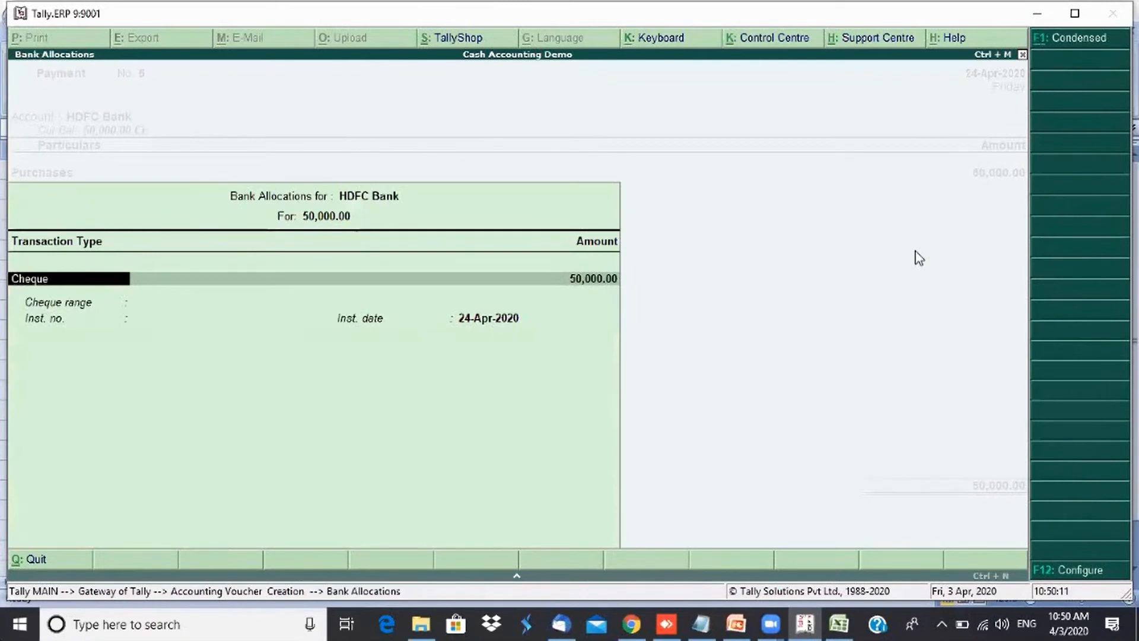
- Set the HDFC Bank allocation to e-Fund Transfer and enter the UTR reference as the instrument number
key(Down)
key(Return)
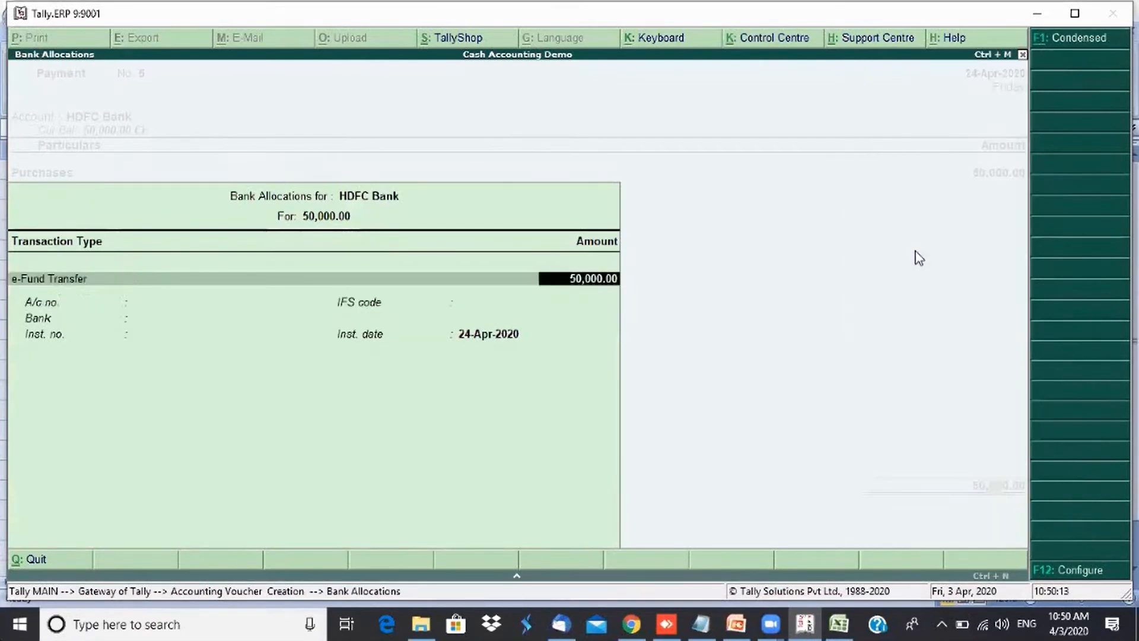
key(Return)
key(Return)
key(Return)
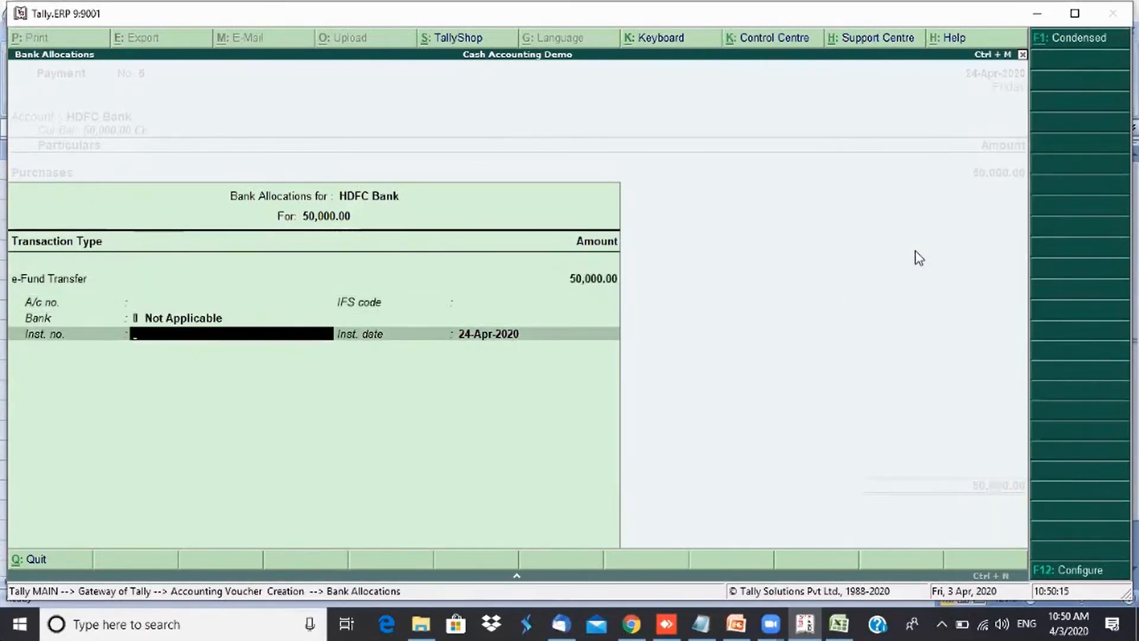
text(UTR: 442453243242)
- Go back to the Carrom Board allocation, change the quantity to 30 Nos, and reconfirm the bank allocation
key(Return)
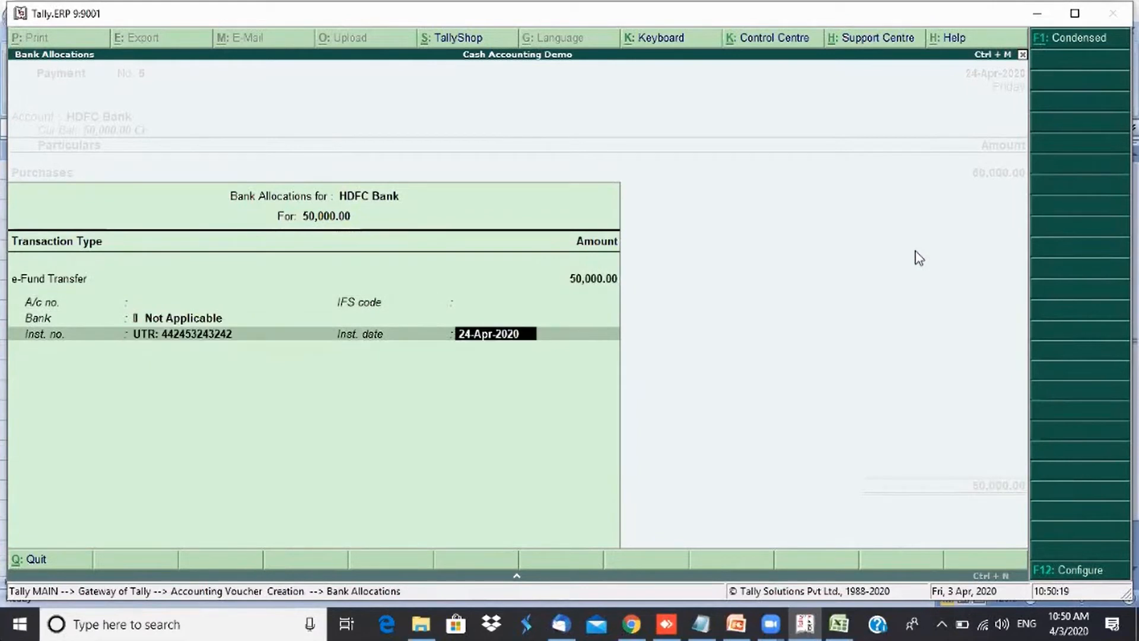
key(Return)
text(Being)
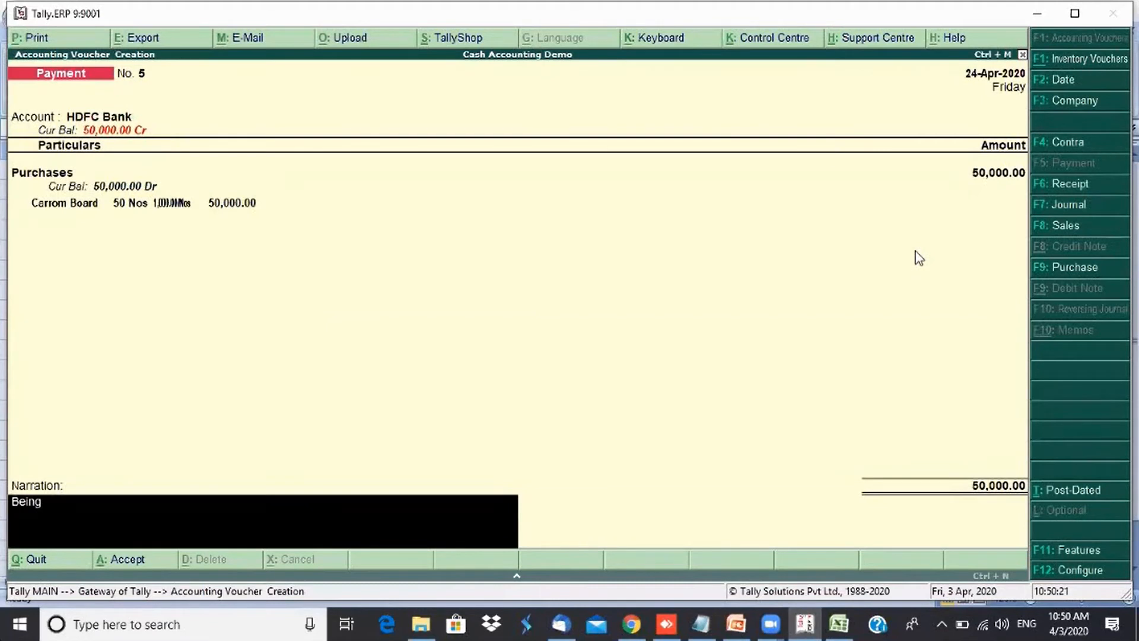
key(BackSpace)
key(BackSpace)
key(BackSpace)
key(BackSpace)
key(BackSpace)
key(BackSpace)
key(BackSpace)
key(BackSpace)
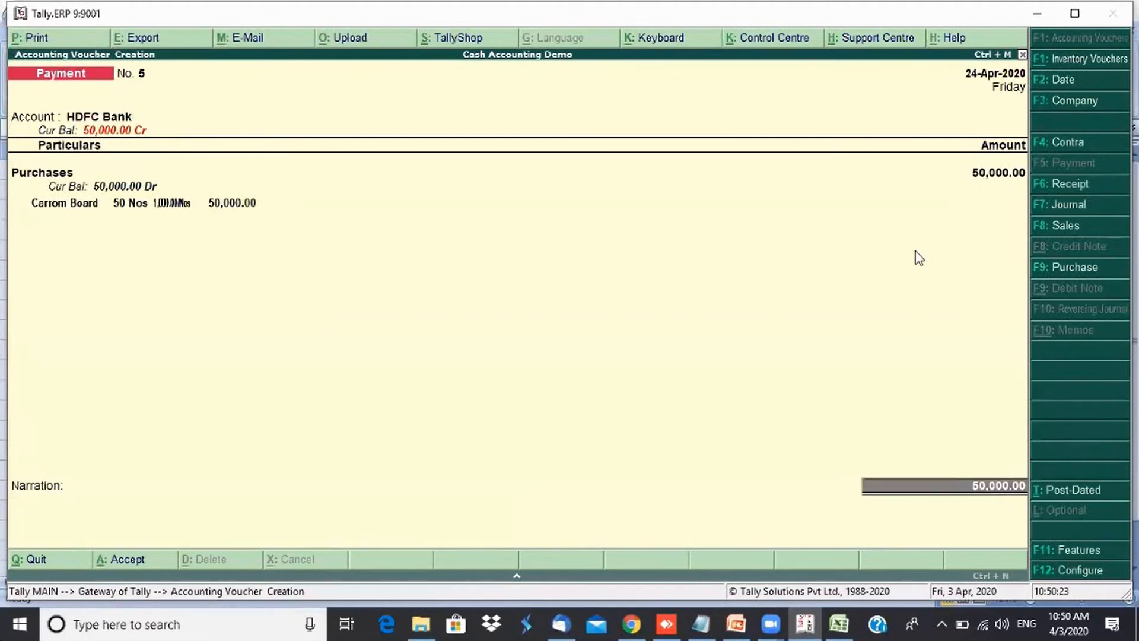
key(BackSpace)
key(BackSpace)
key(BackSpace)
key(BackSpace)
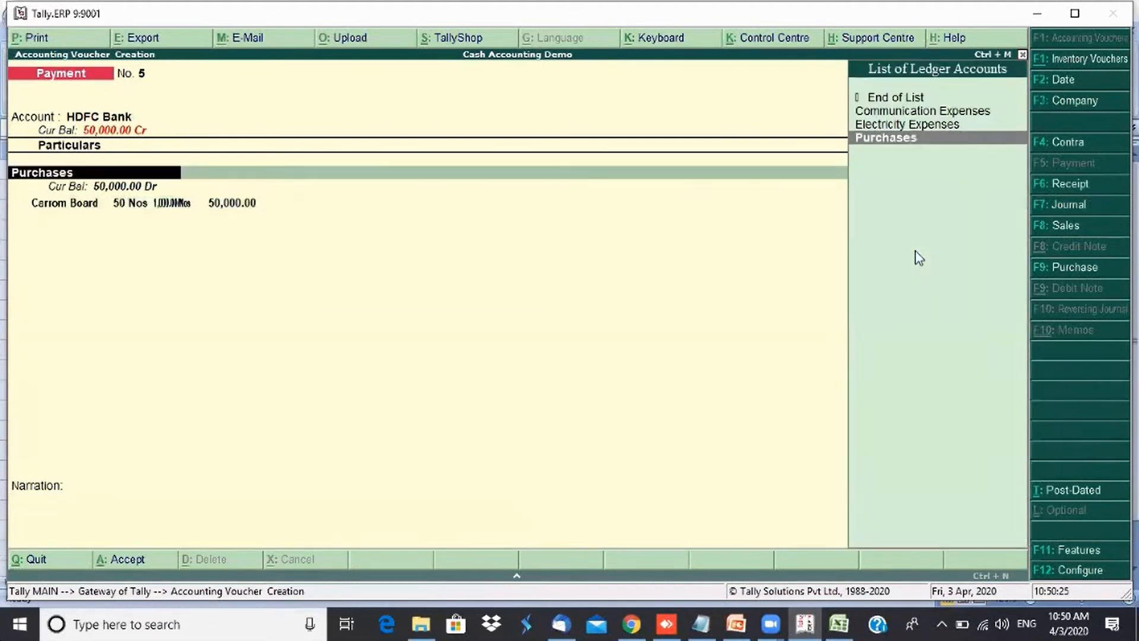
key(Return)
key(Return)
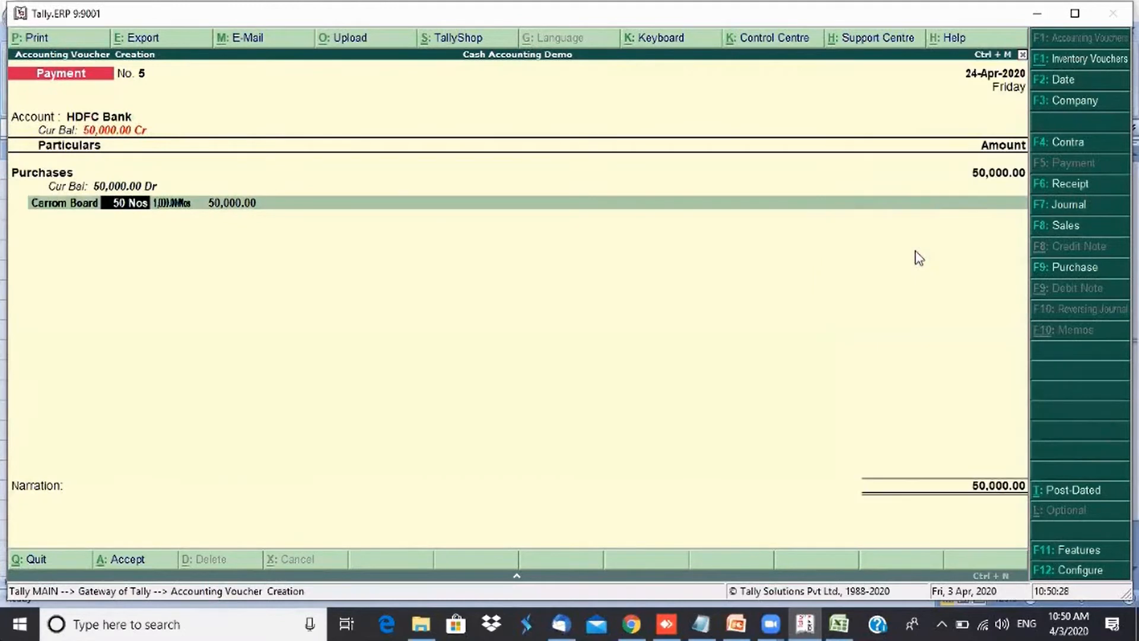
text(30)
key(Return)
key(Return)
key(Return)
key(Return)
key(Return)
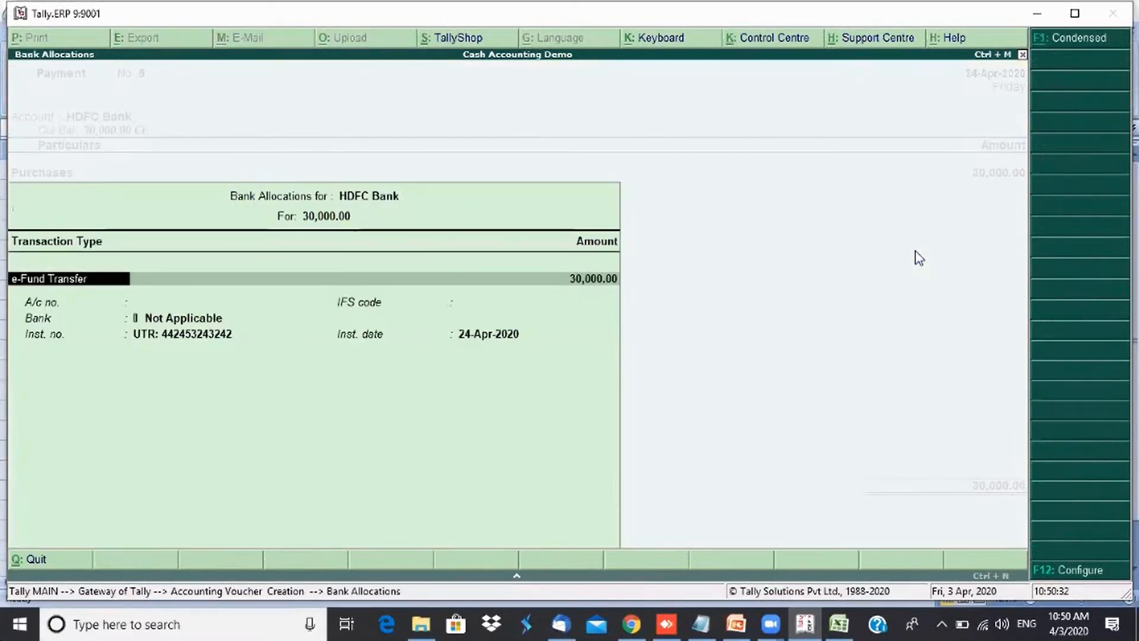
key(Return)
key(Return)
key(Return)
key(Return)
key(Return)
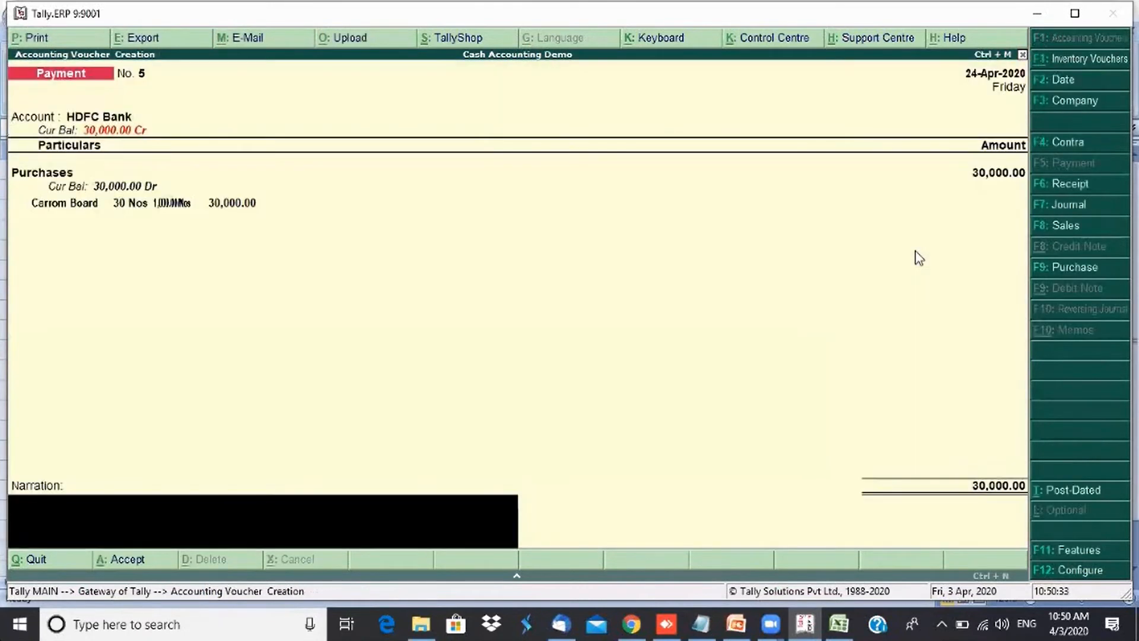
- Enter the narration "Being payments made on purchase" and save the payment voucher
text(Being payments)
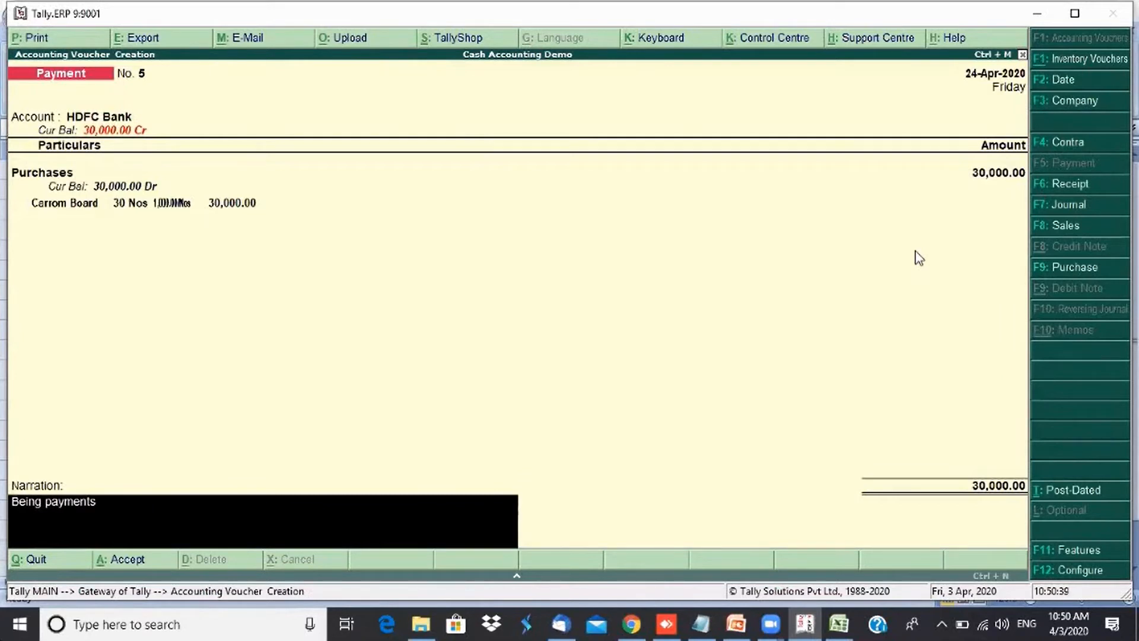
text( made on purchase)
key(Return)
key(Return)
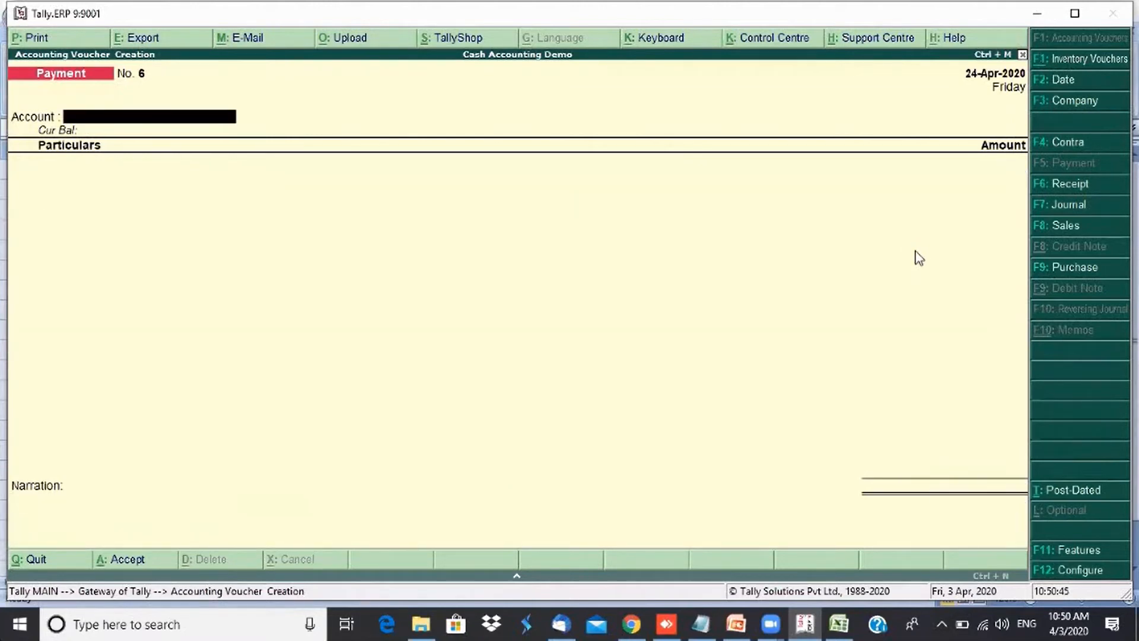
- Check the Excel notes, then date the next payment voucher 2-May-2020 with Cash as the account
click(839, 623)
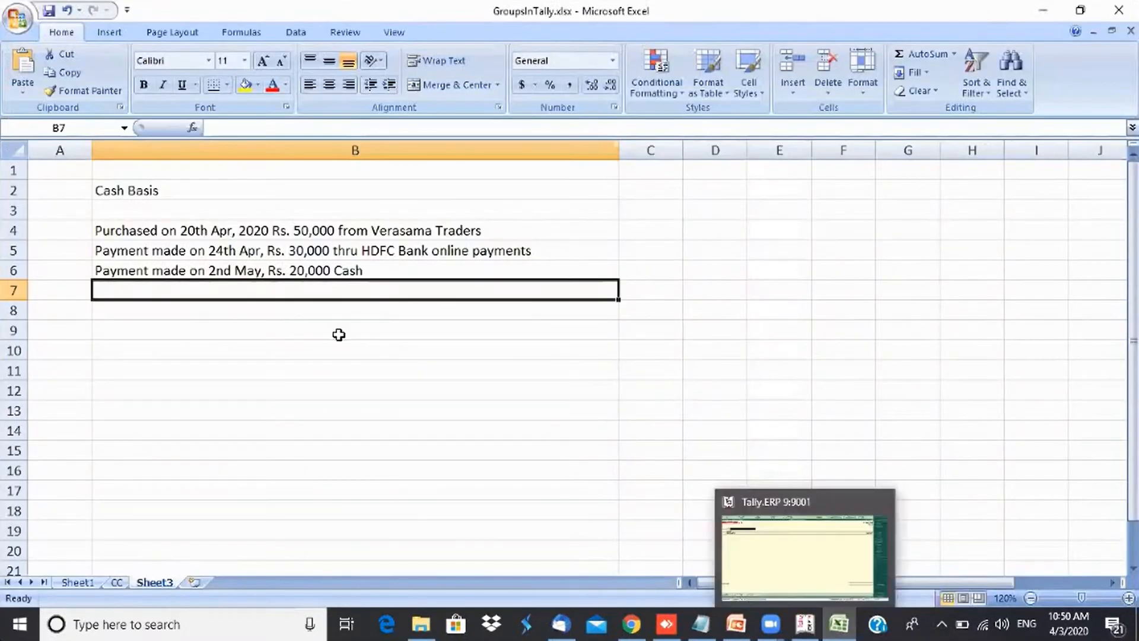
click(297, 265)
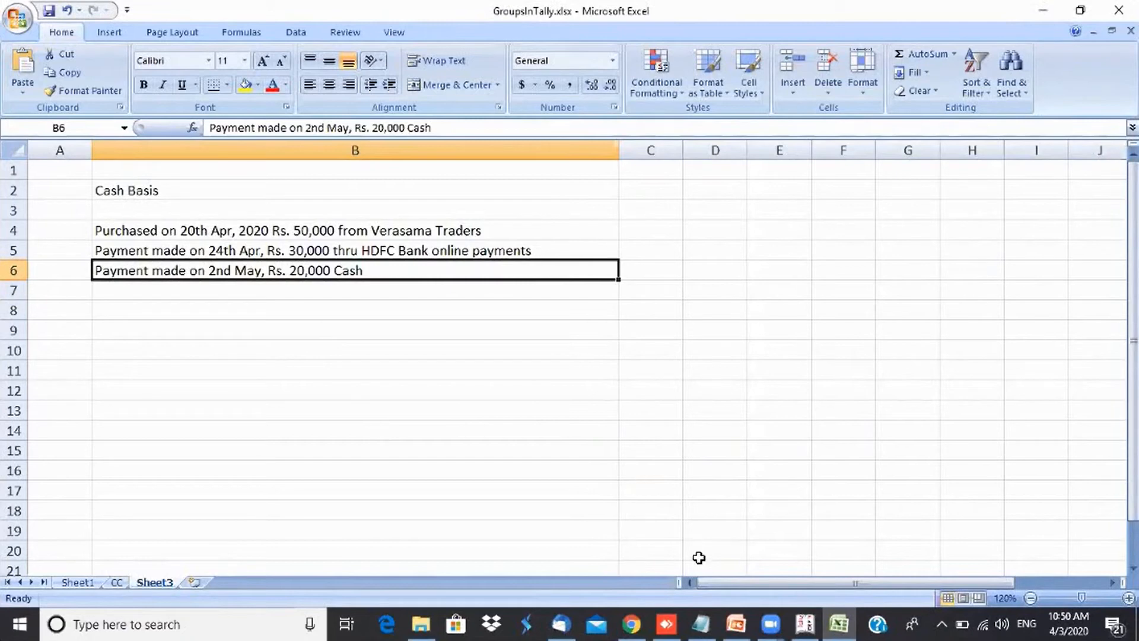
click(805, 632)
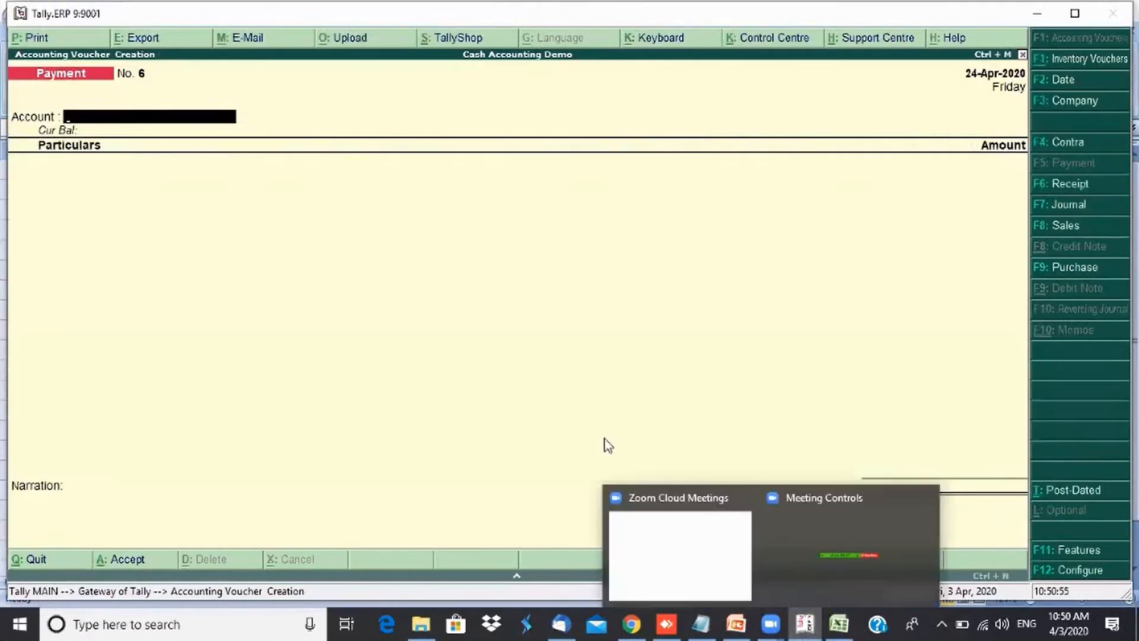
click(1060, 80)
text(2-5)
key(Return)
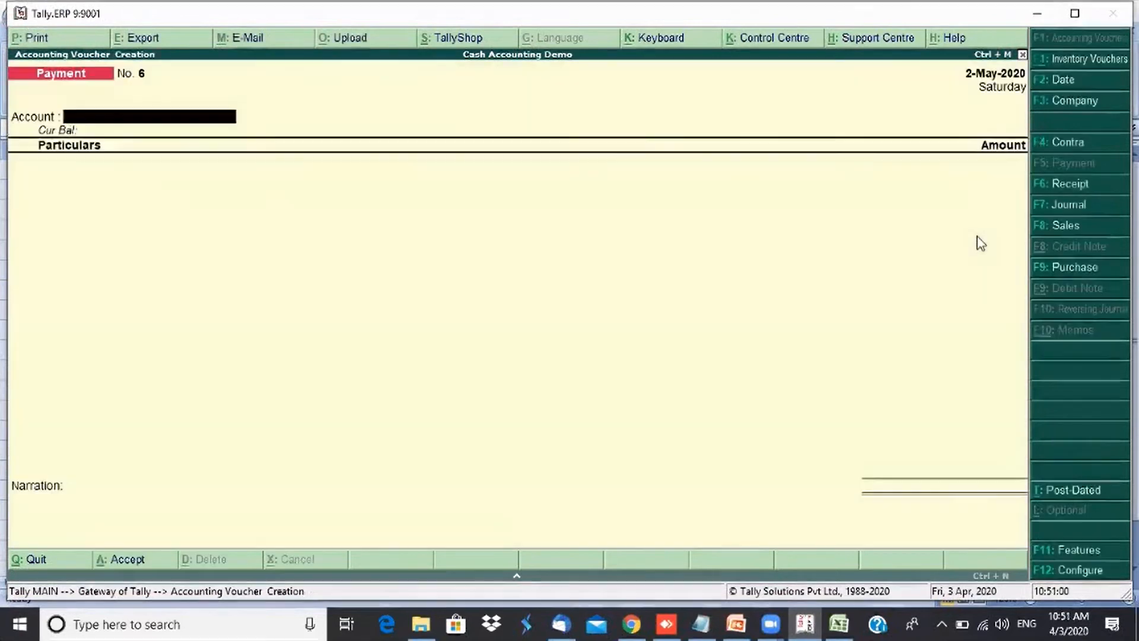
text(c)
key(Return)
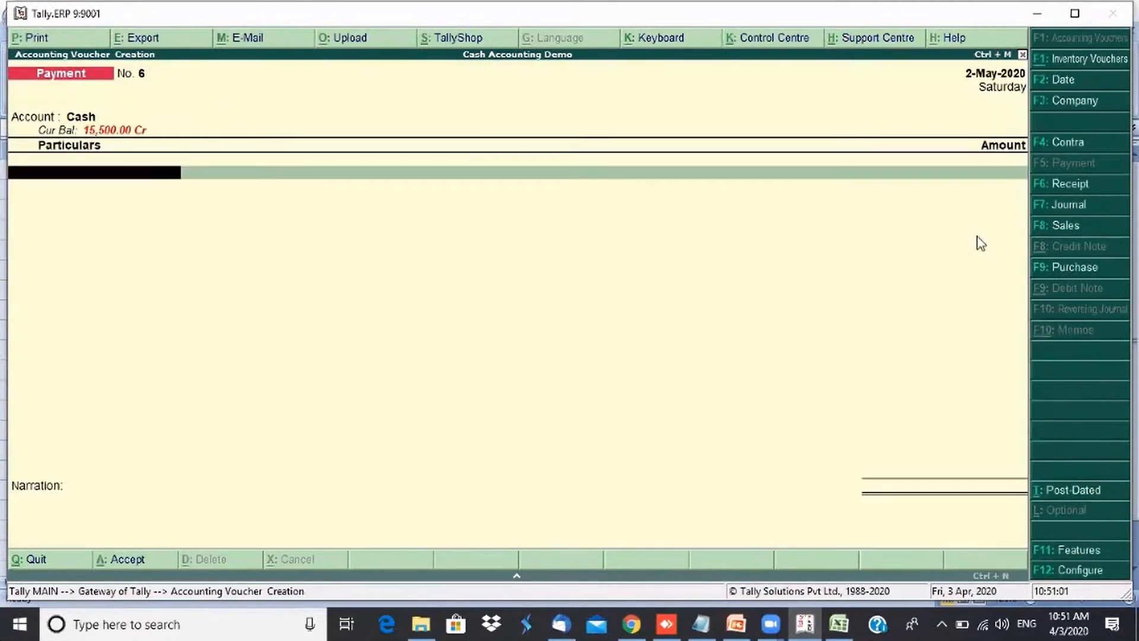
- Debit Purchases with 20 Nos of Carrom Board, repeat the previous narration, and save the voucher
text(P)
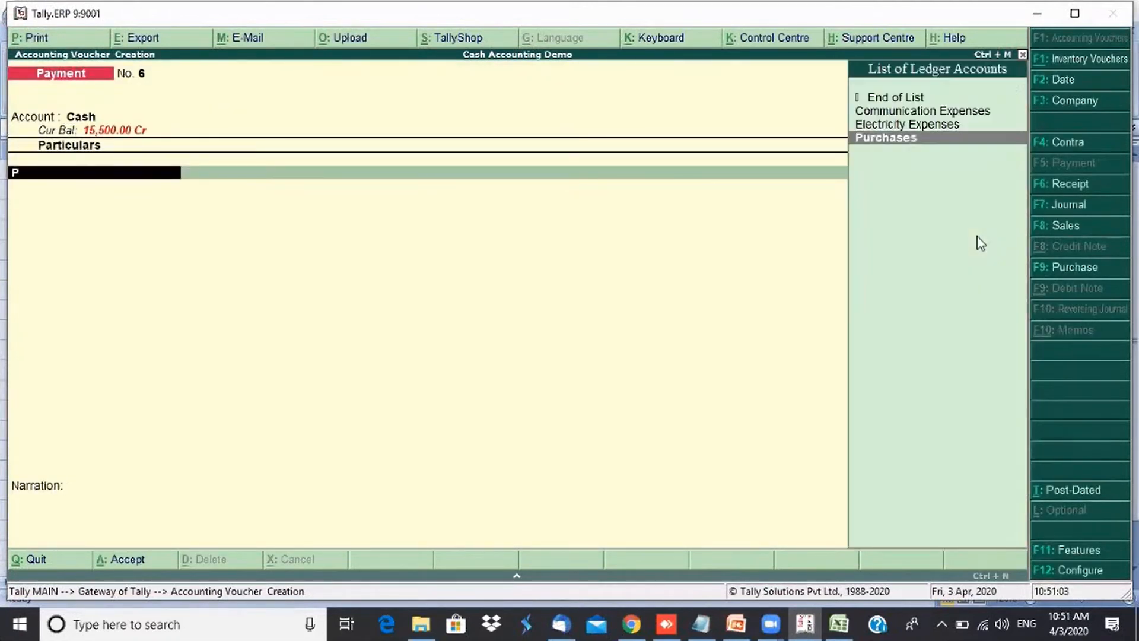
key(Return)
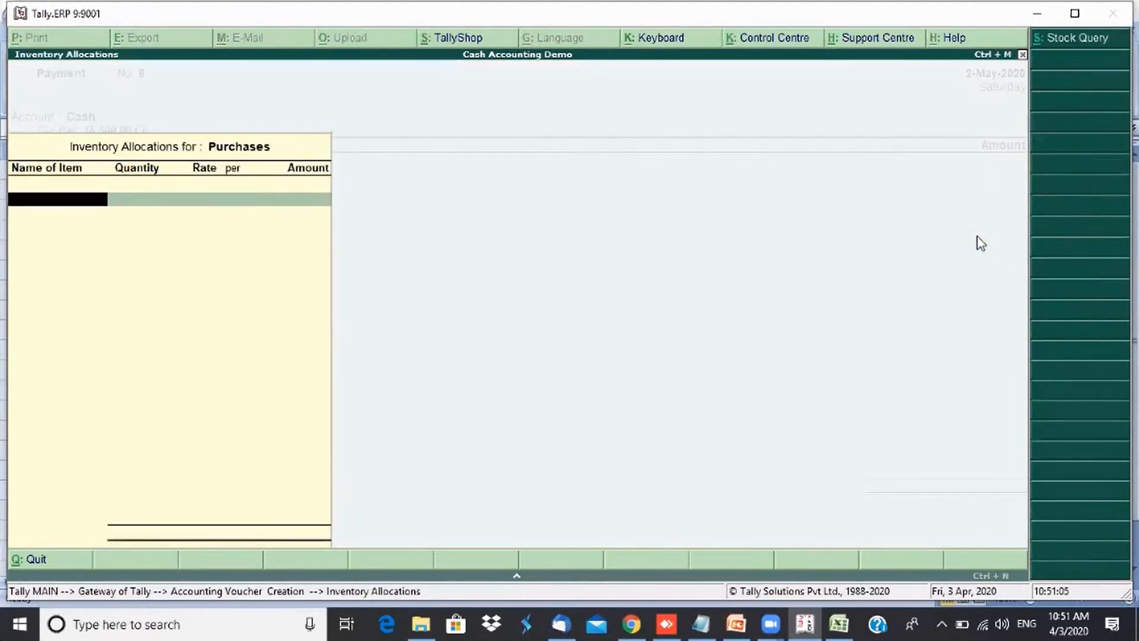
text(C)
key(Return)
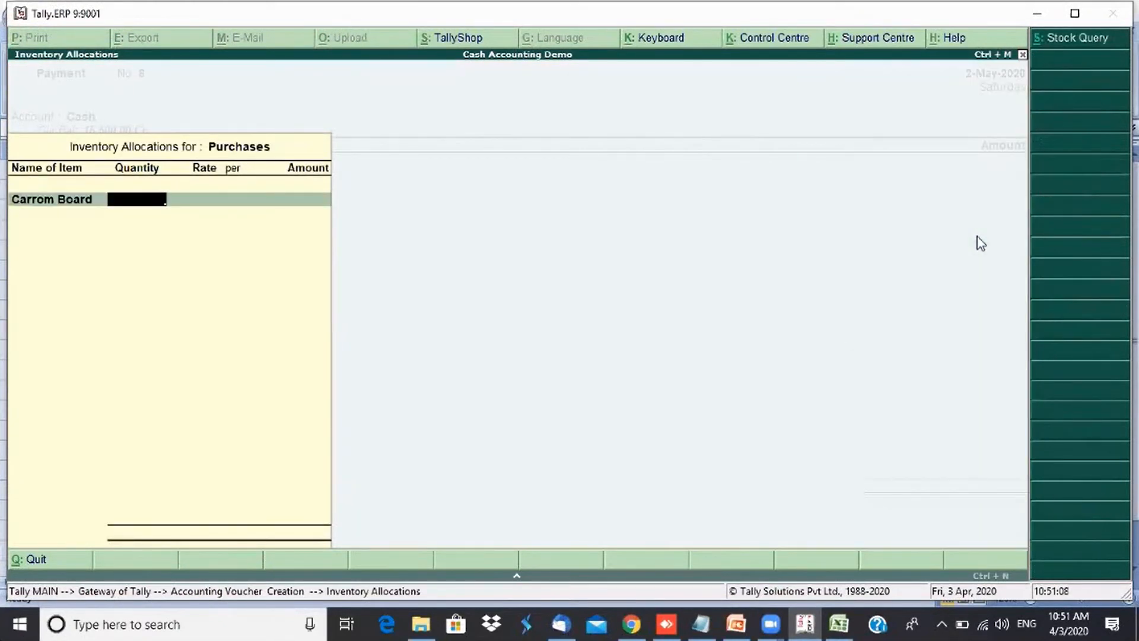
text(20)
key(Return)
key(Return)
key(Return)
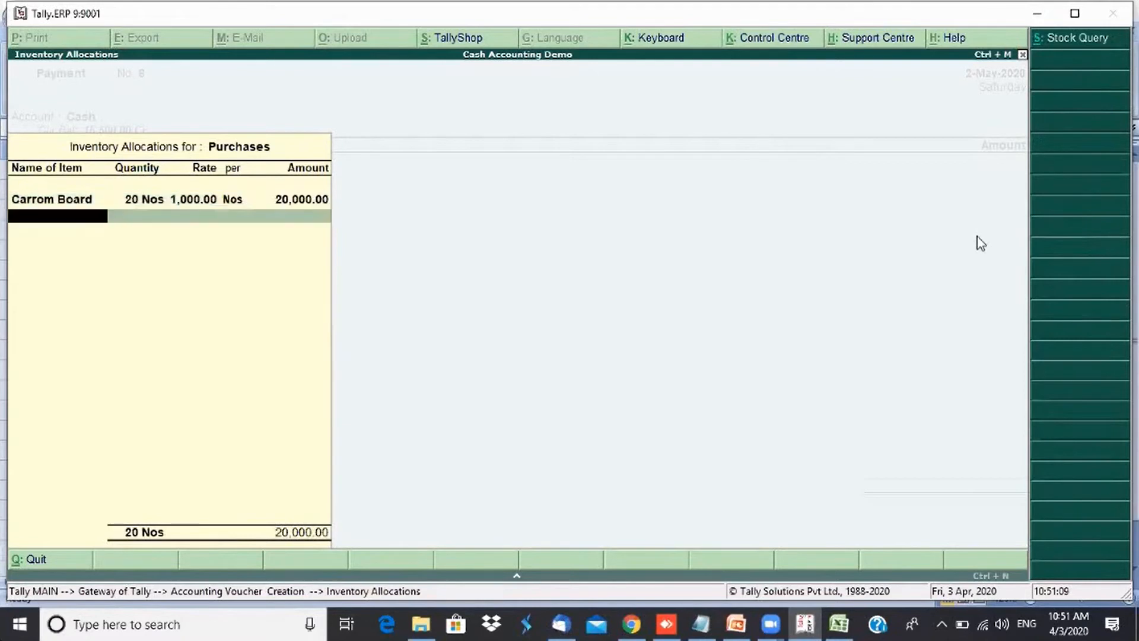
key(Return)
key(Return)
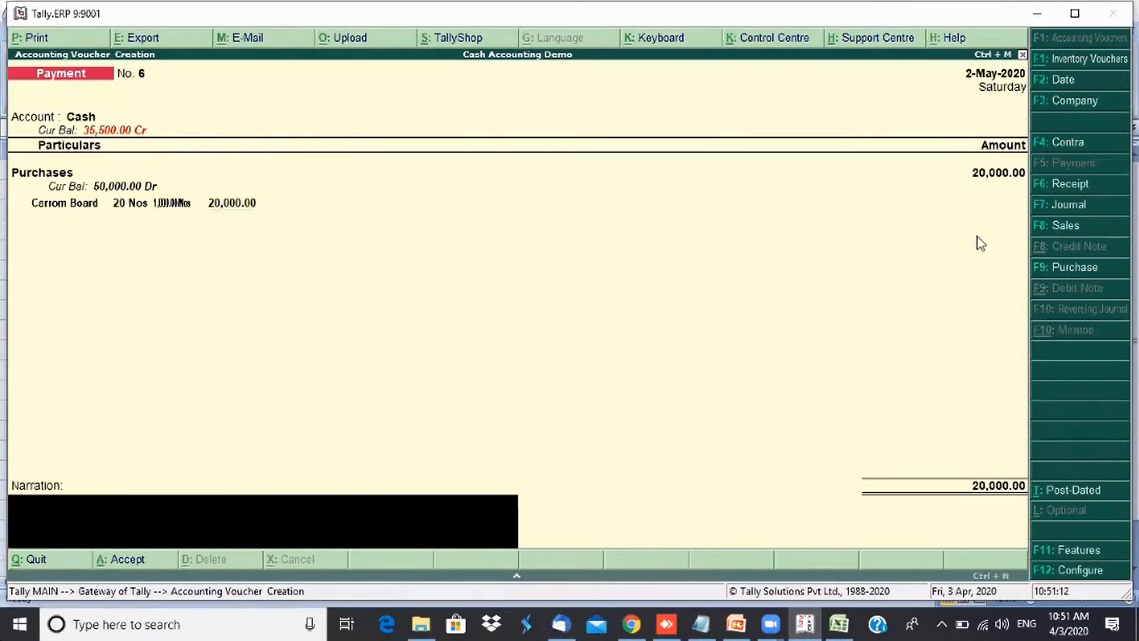
key(ctrl+r)
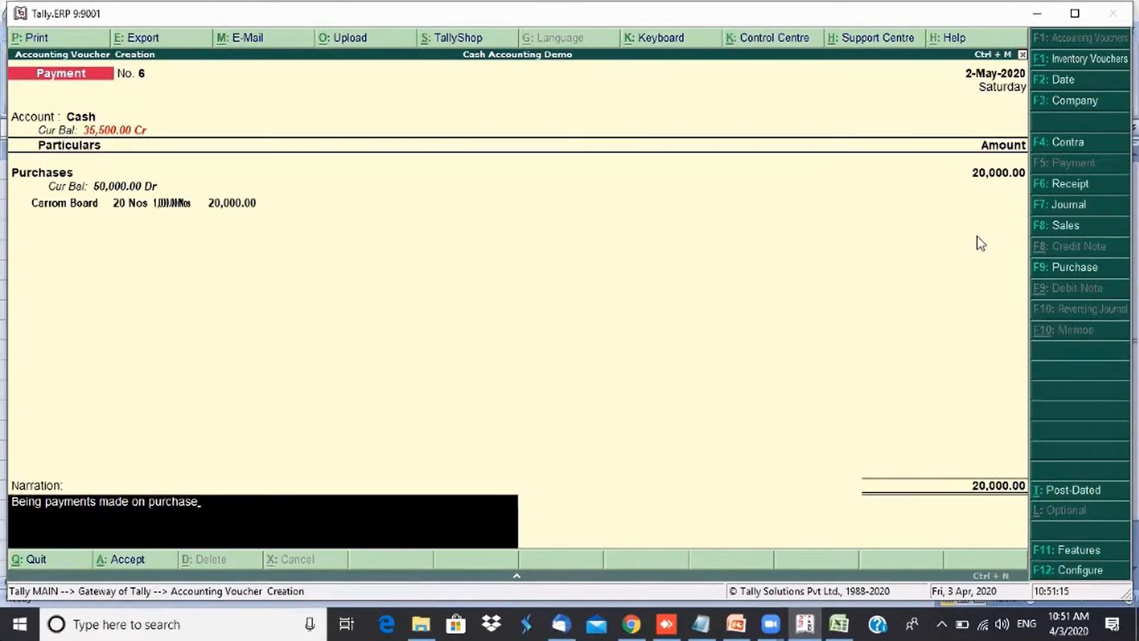
key(Return)
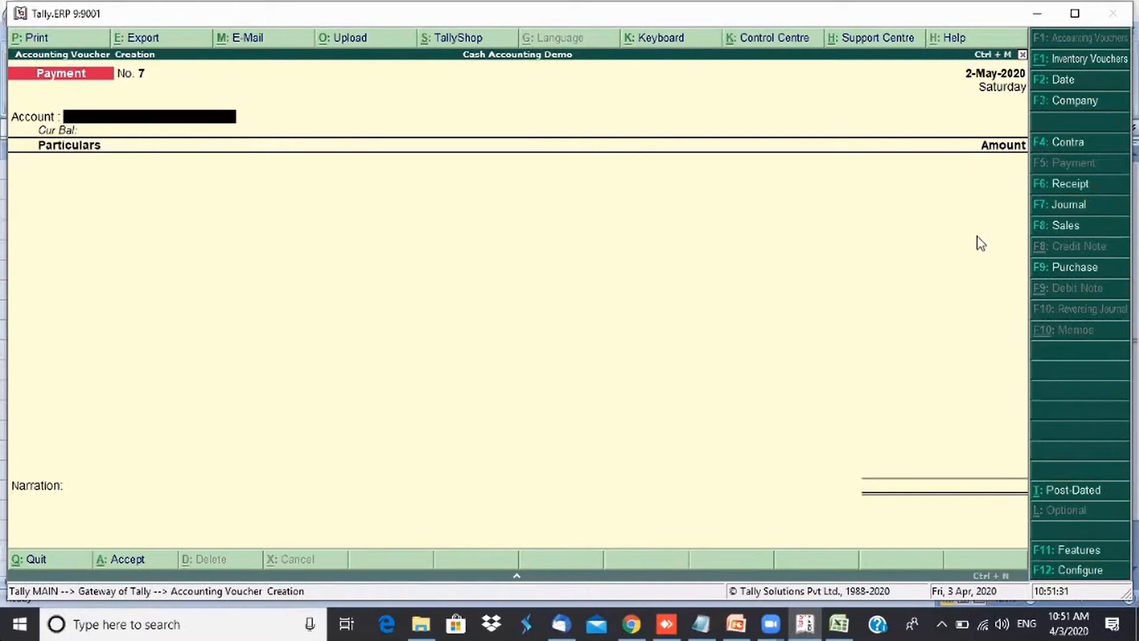
- Switch to the Accrual Accounting company and open a Purchase voucher
click(1066, 115)
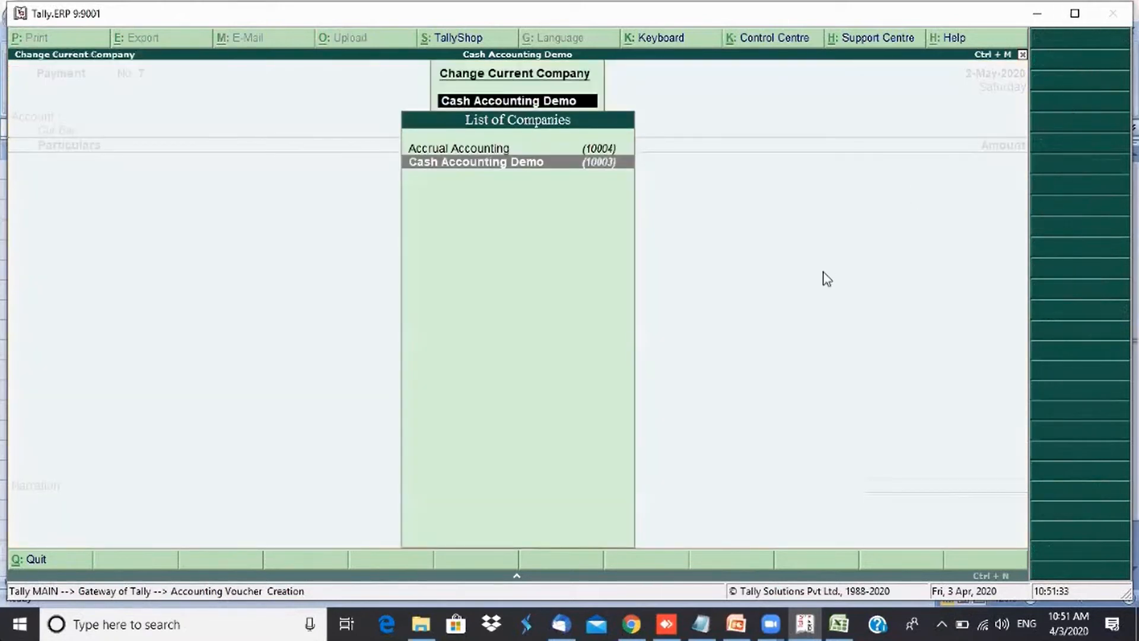
key(Up)
key(Return)
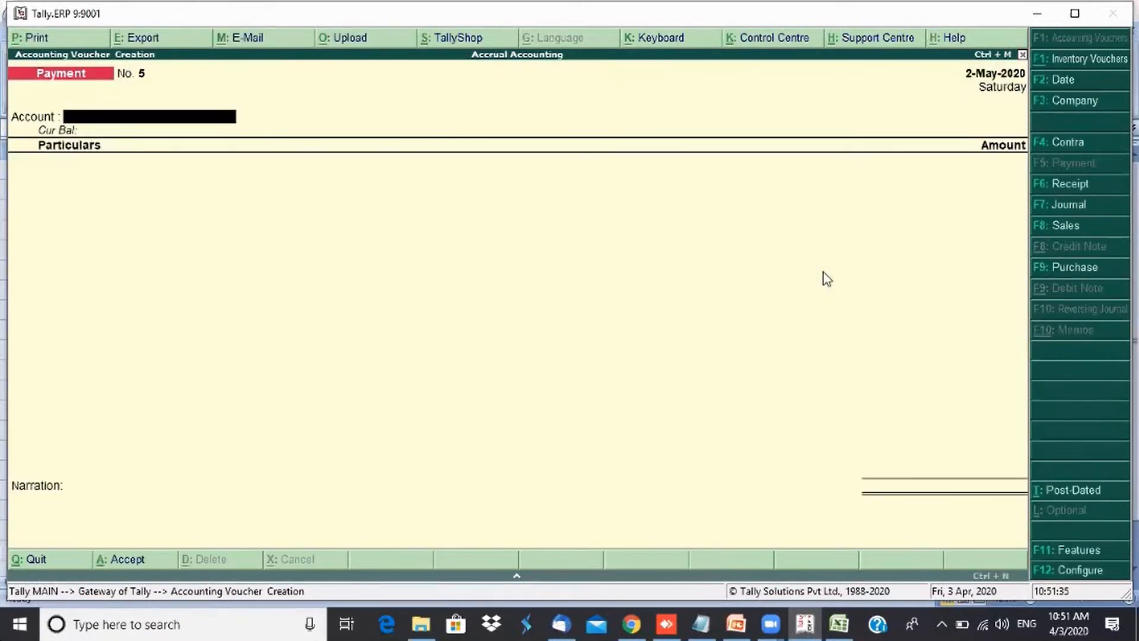
key(Return)
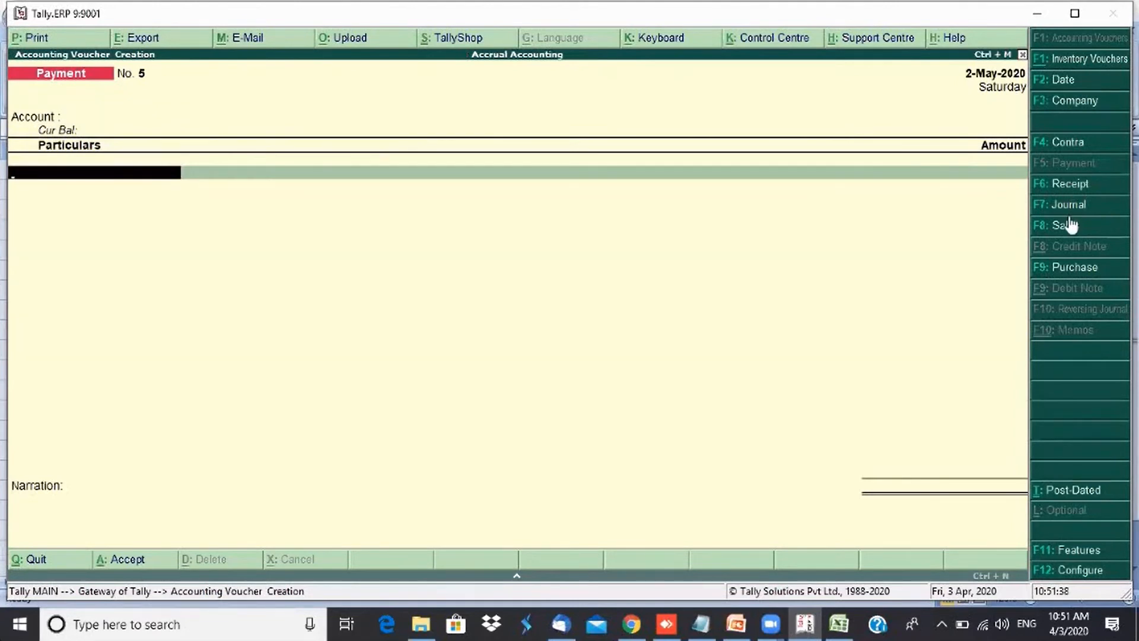
click(1058, 267)
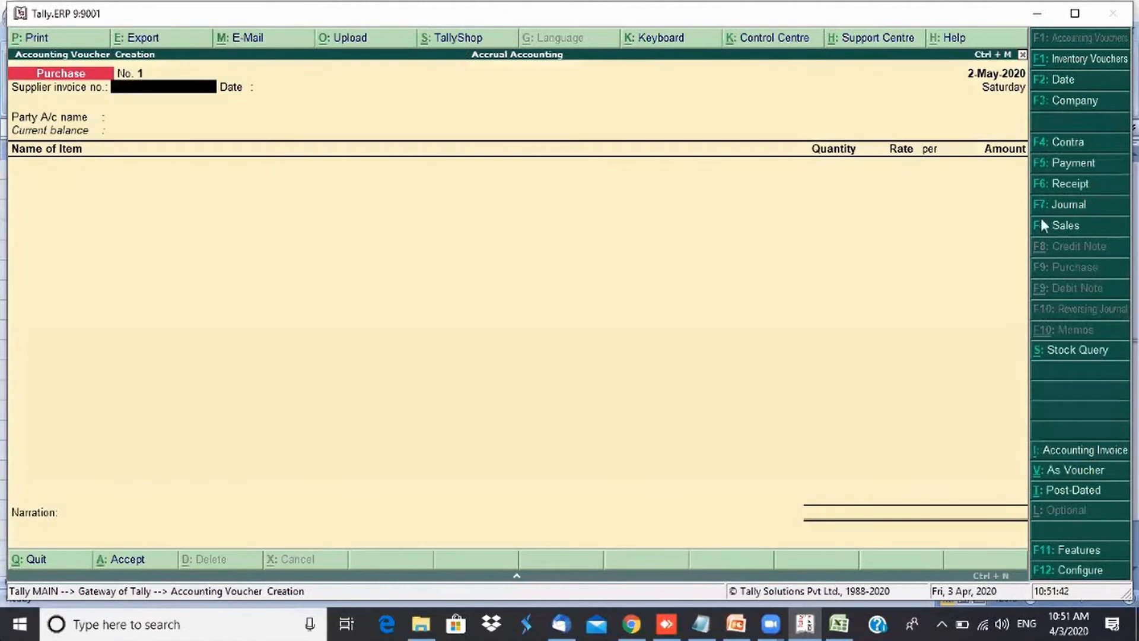
- Set the purchase voucher date to 20-Apr-2020 and enter the supplier invoice number
click(1066, 81)
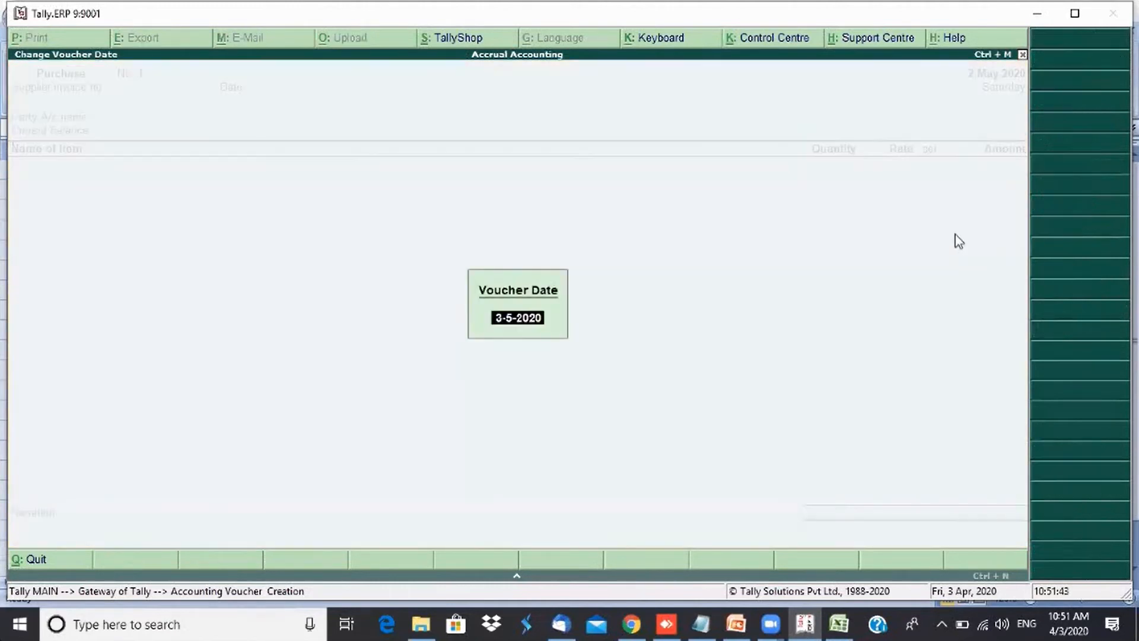
text(20)
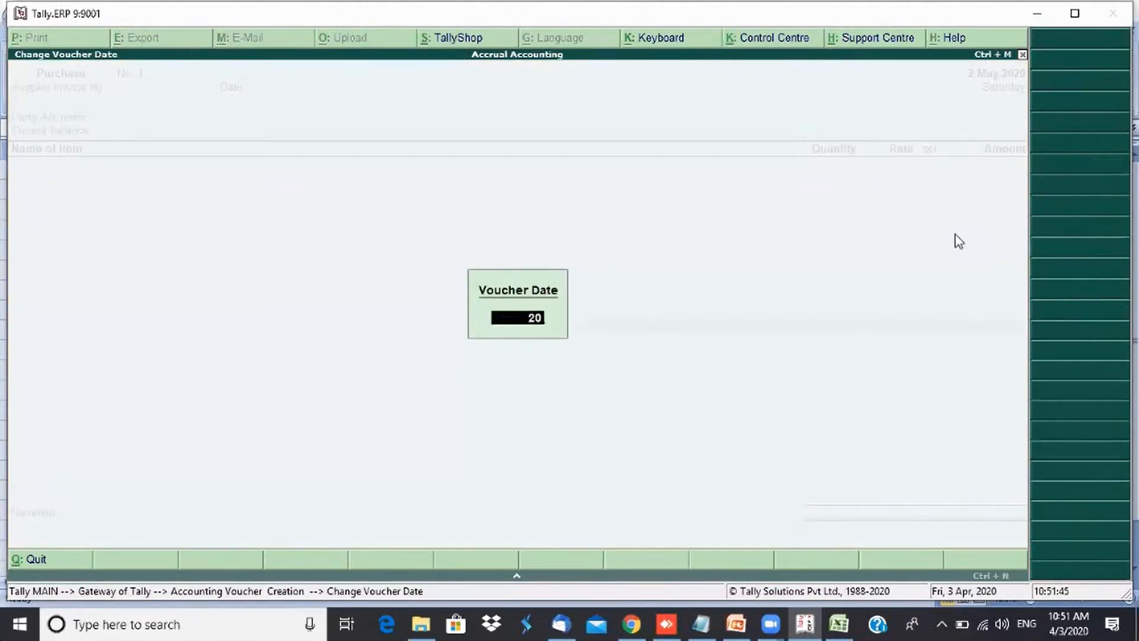
text(-4)
key(Return)
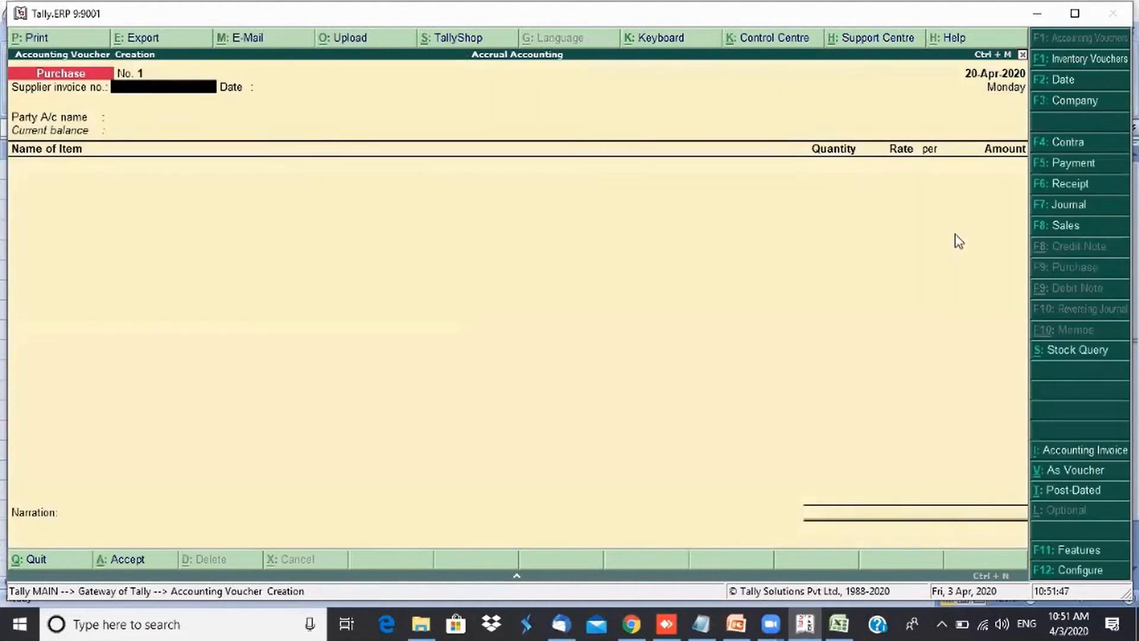
text(5523344)
key(Return)
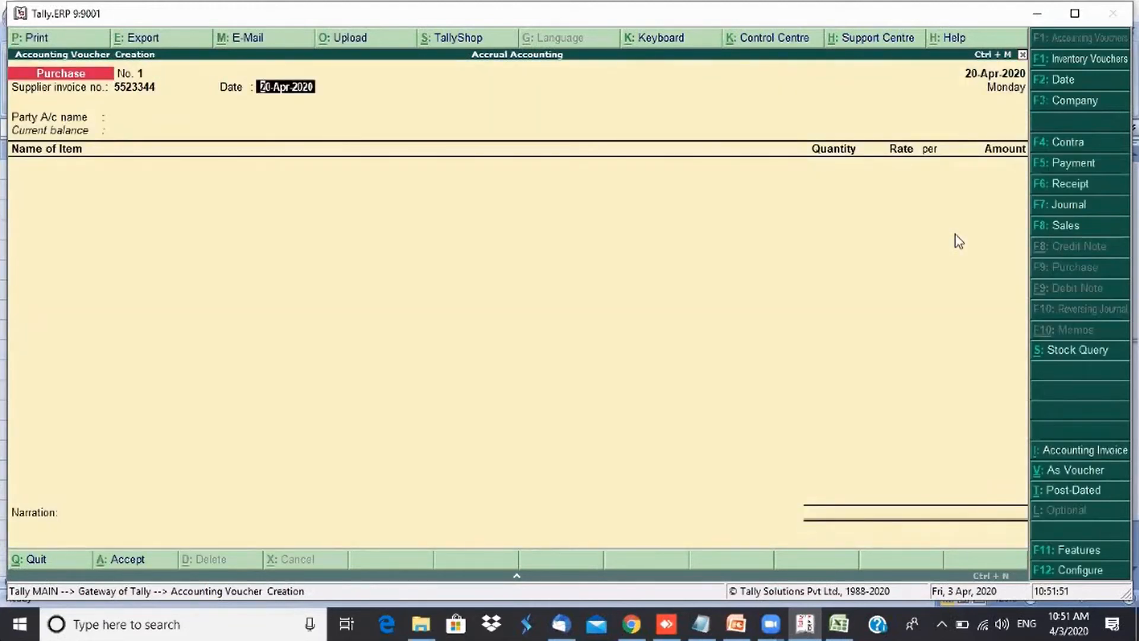
- From the purchase voucher's party field, create a Verasama Traders ledger under Purchase Accounts
key(Return)
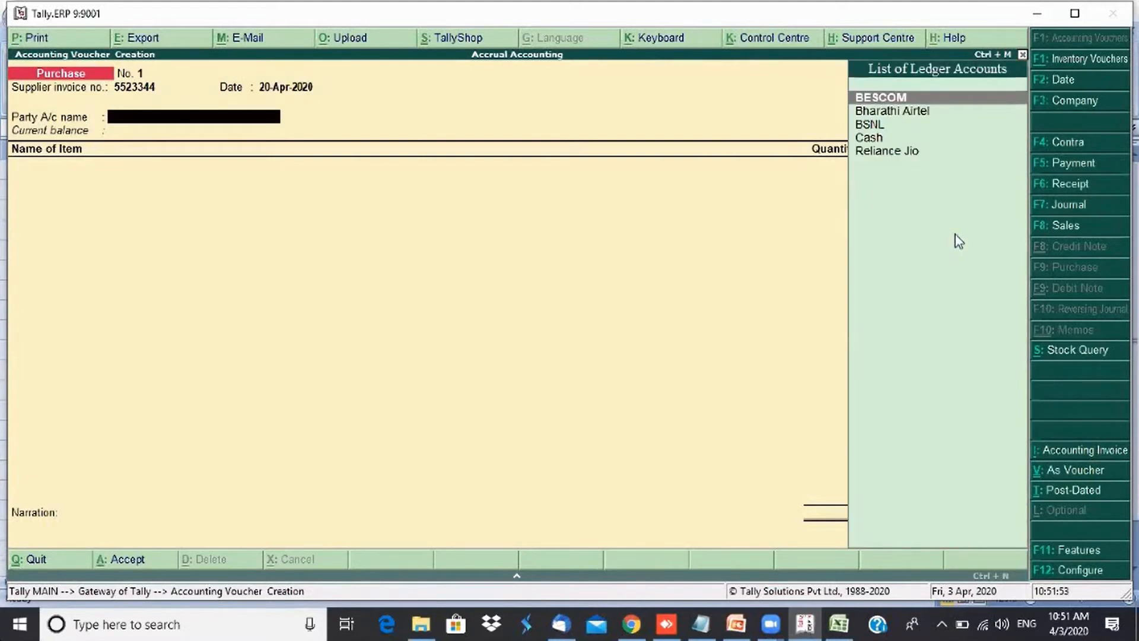
key(Down)
key(Down)
key(Down)
key(Up)
key(Up)
key(Up)
key(alt+c)
text(Ve)
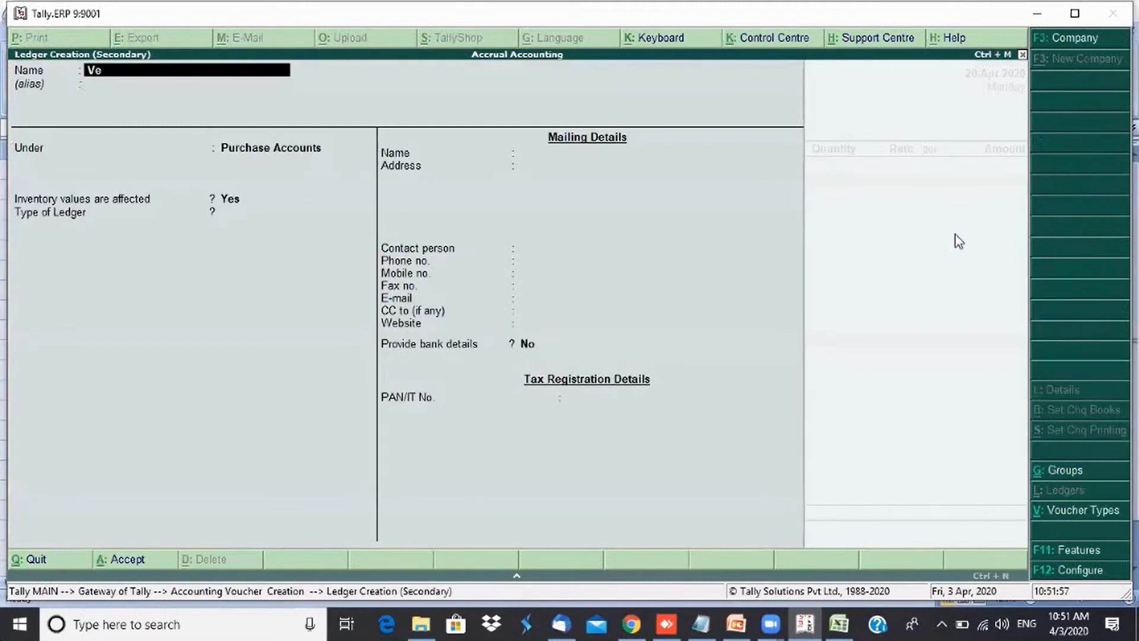
text(rasama Traders)
key(Return)
key(Return)
key(Return)
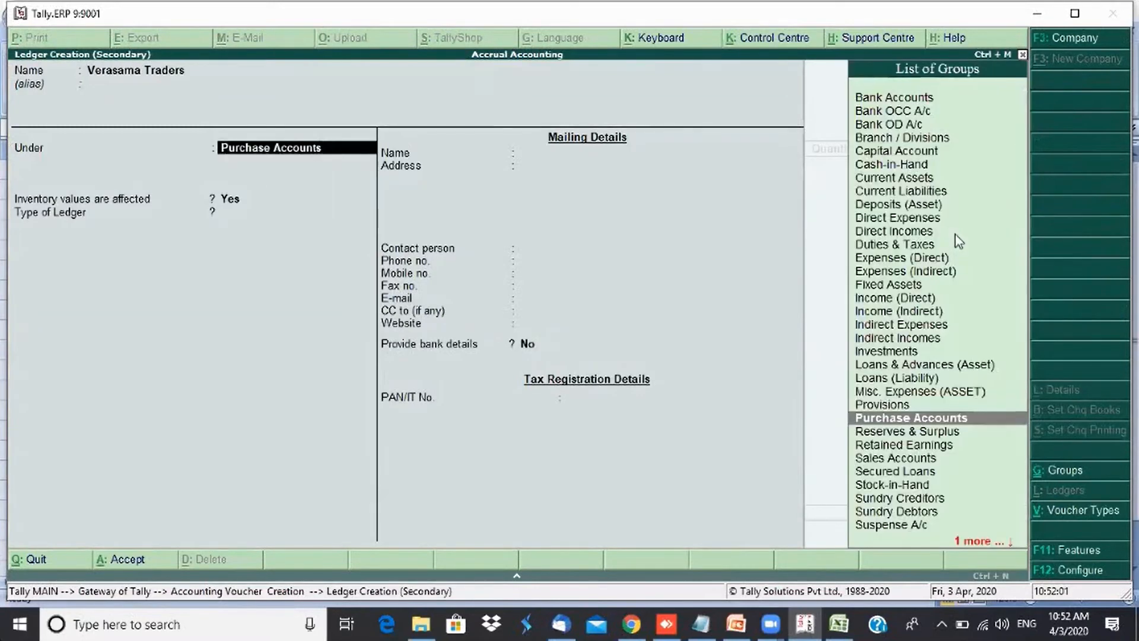
key(Return)
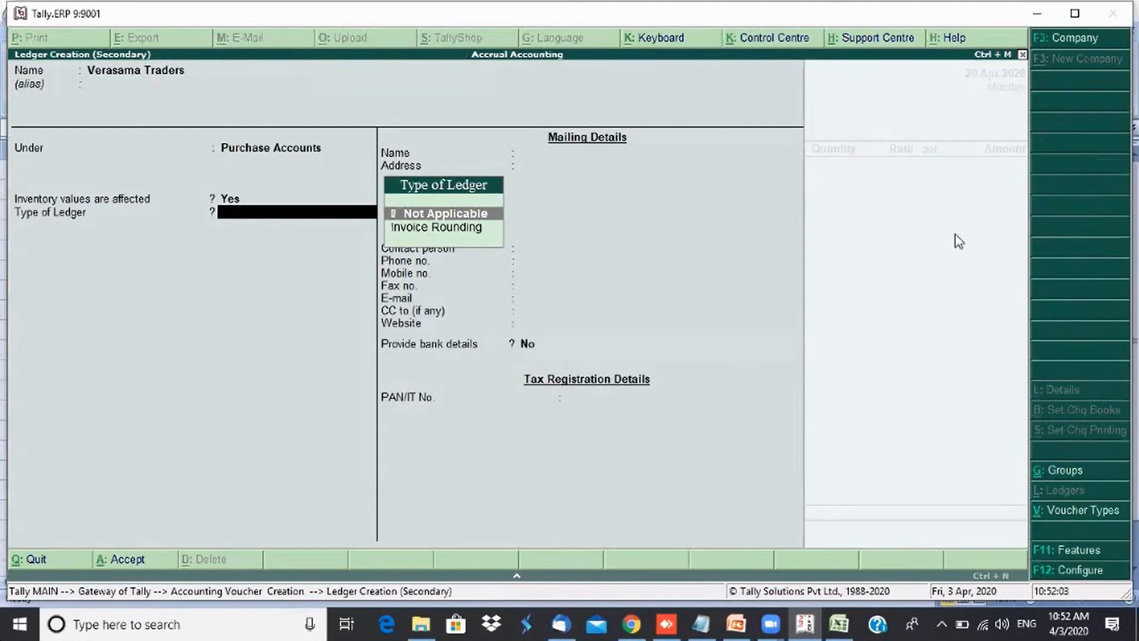
key(ctrl+a)
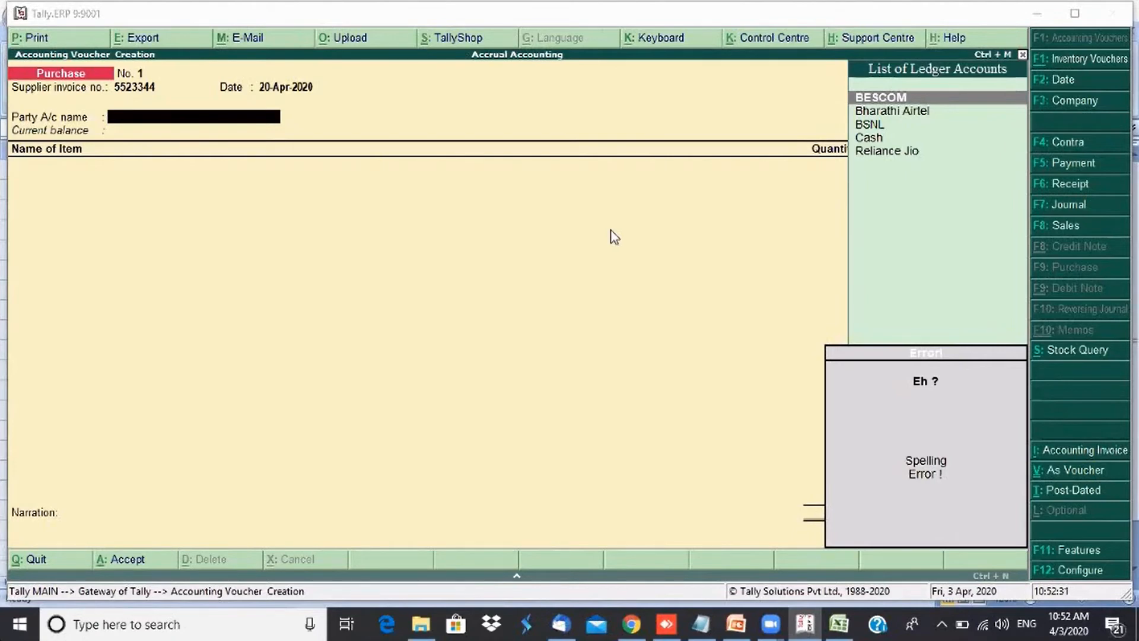
- Quit the voucher and review the ledger list of the Cash Accounting Demo company
key(Escape)
key(Escape)
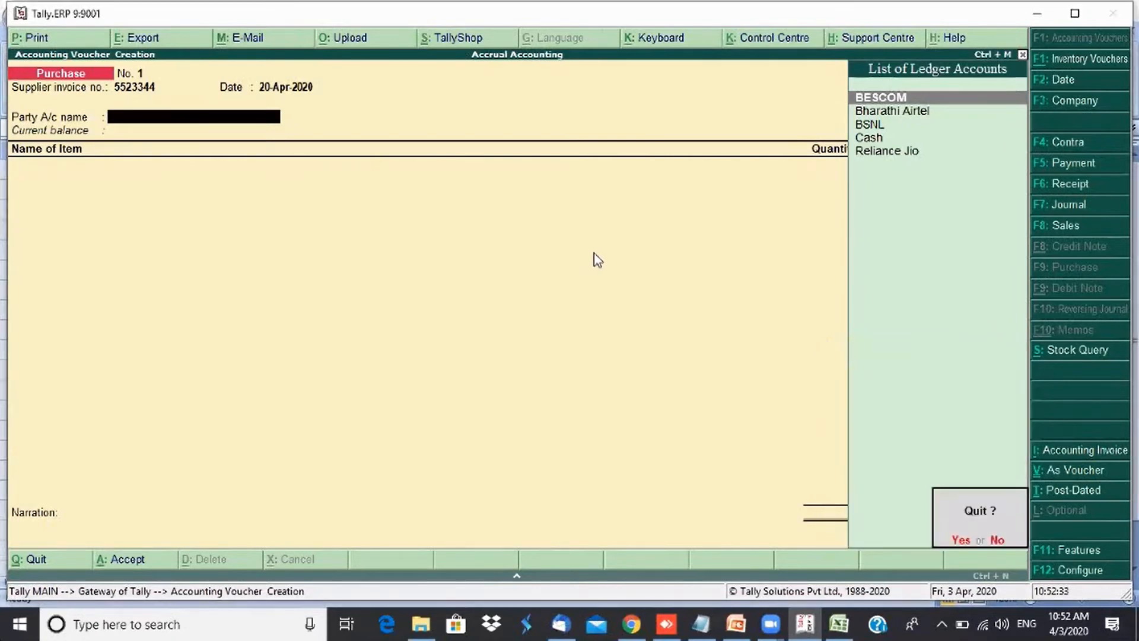
key(Return)
key(a)
key(l)
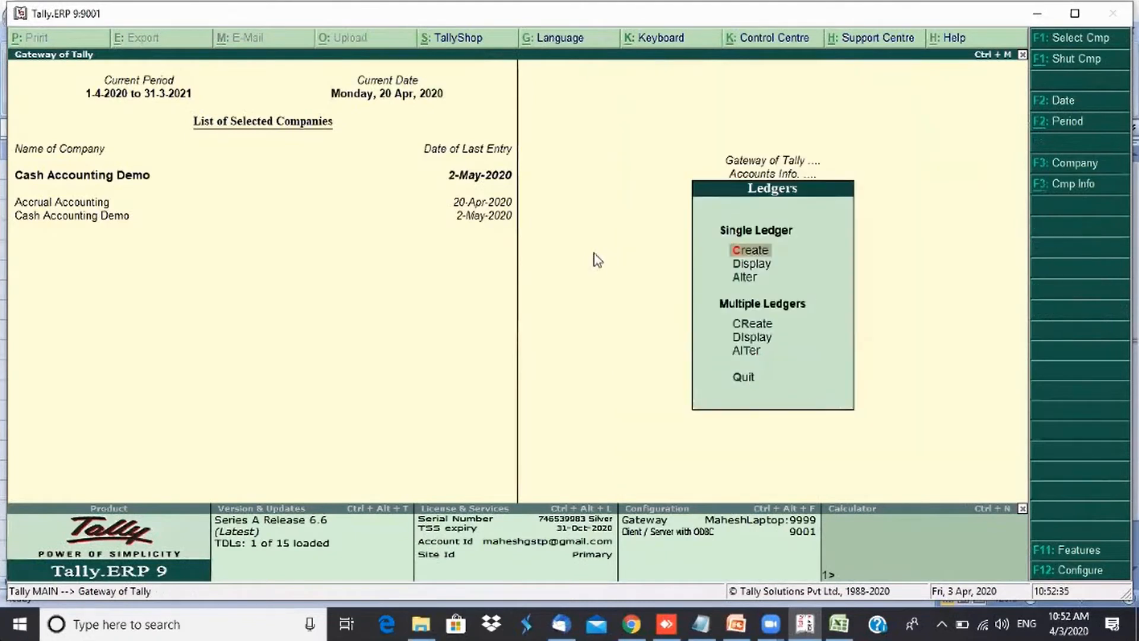
key(a)
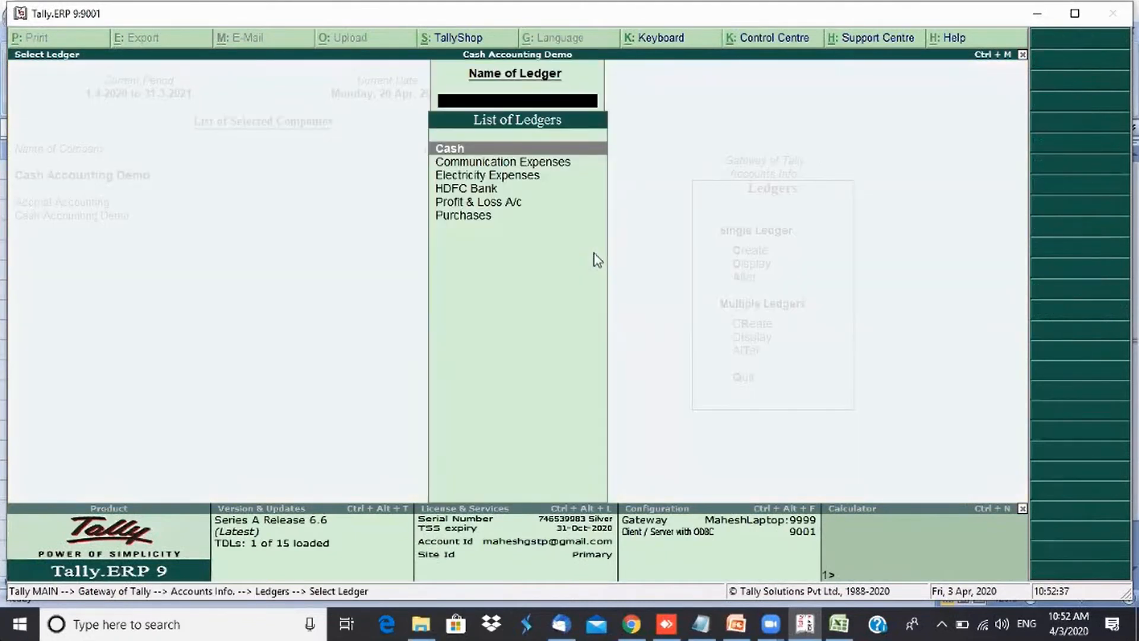
key(Down)
key(Down)
key(Down)
key(Down)
key(Up)
key(Up)
key(Up)
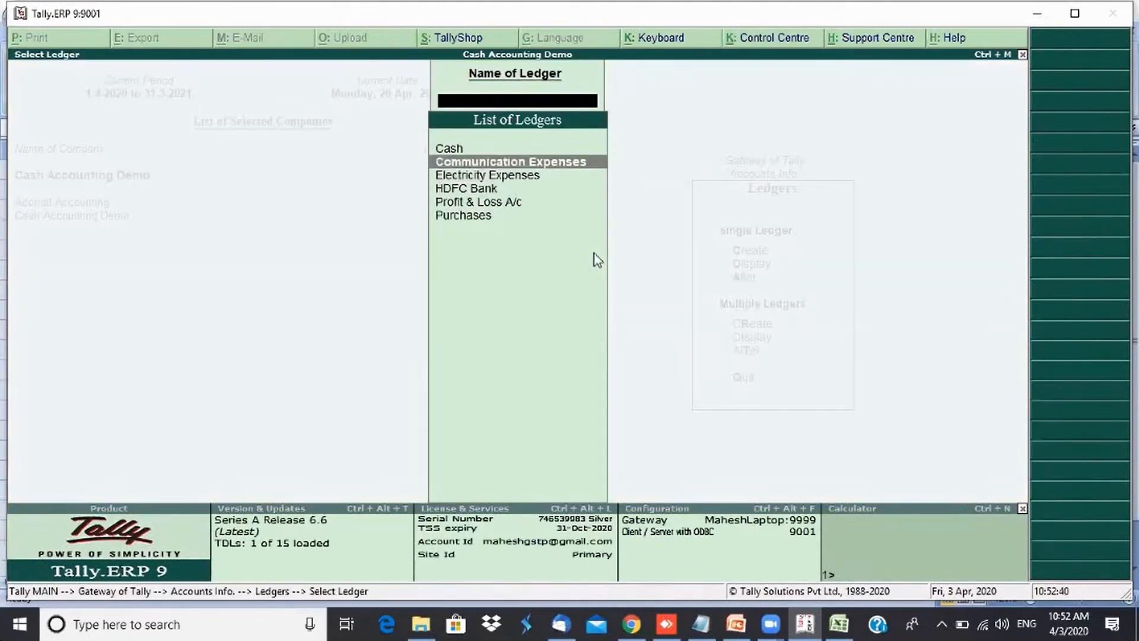
key(Up)
key(Escape)
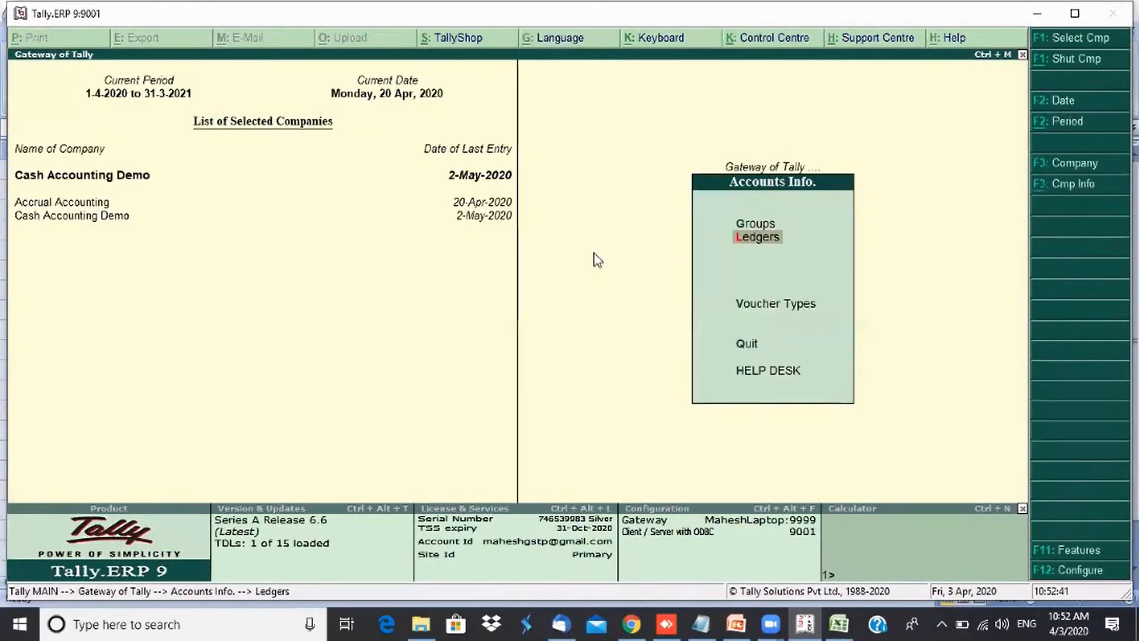
key(Escape)
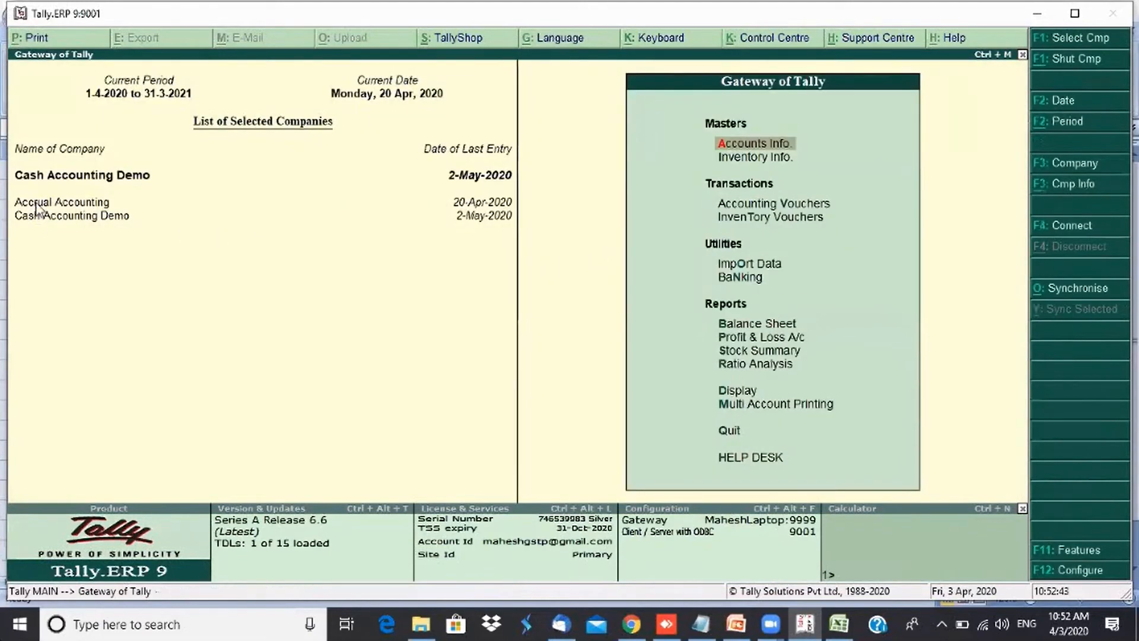
- Make Accrual Accounting the active company and start a Purchase voucher with supplier invoice 345432234
click(36, 203)
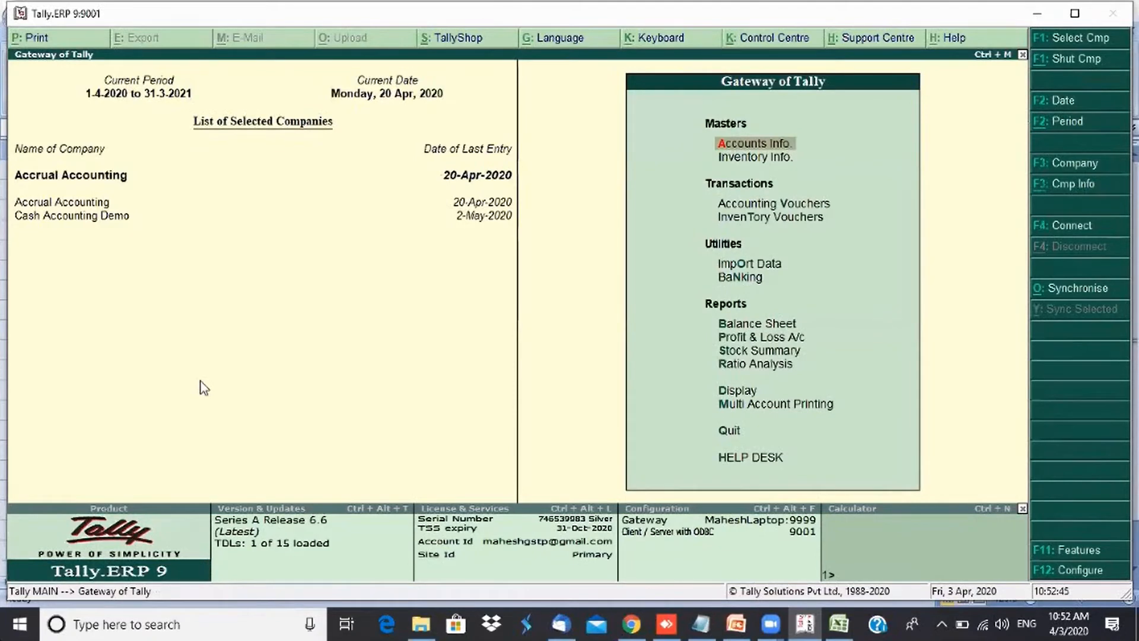
key(Down)
key(Down)
key(Return)
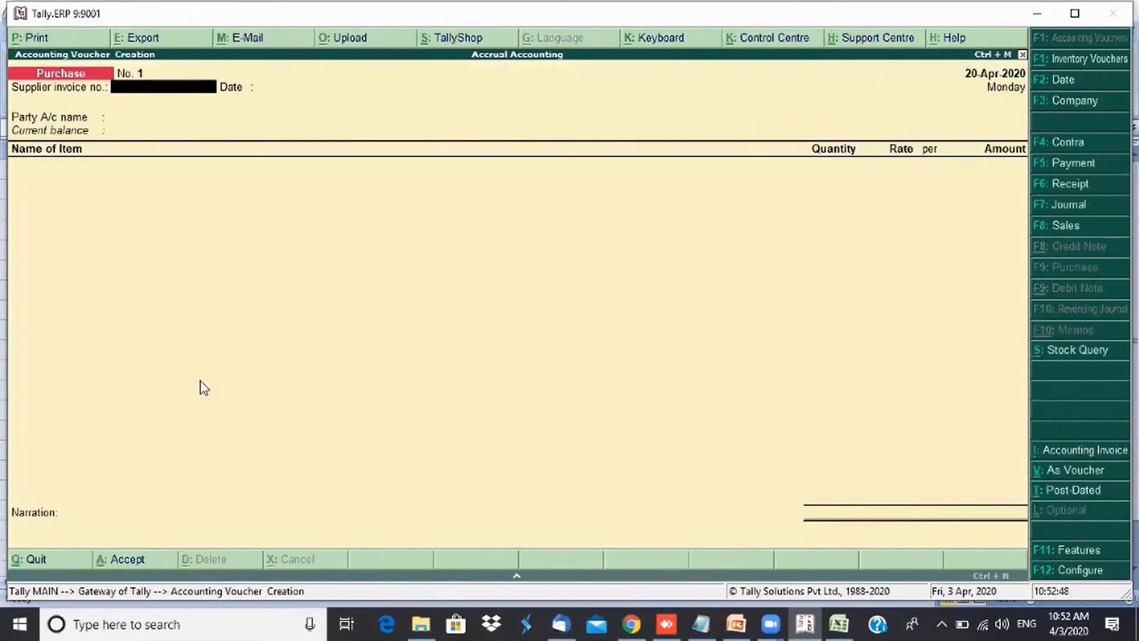
text(345432234)
key(Return)
key(Return)
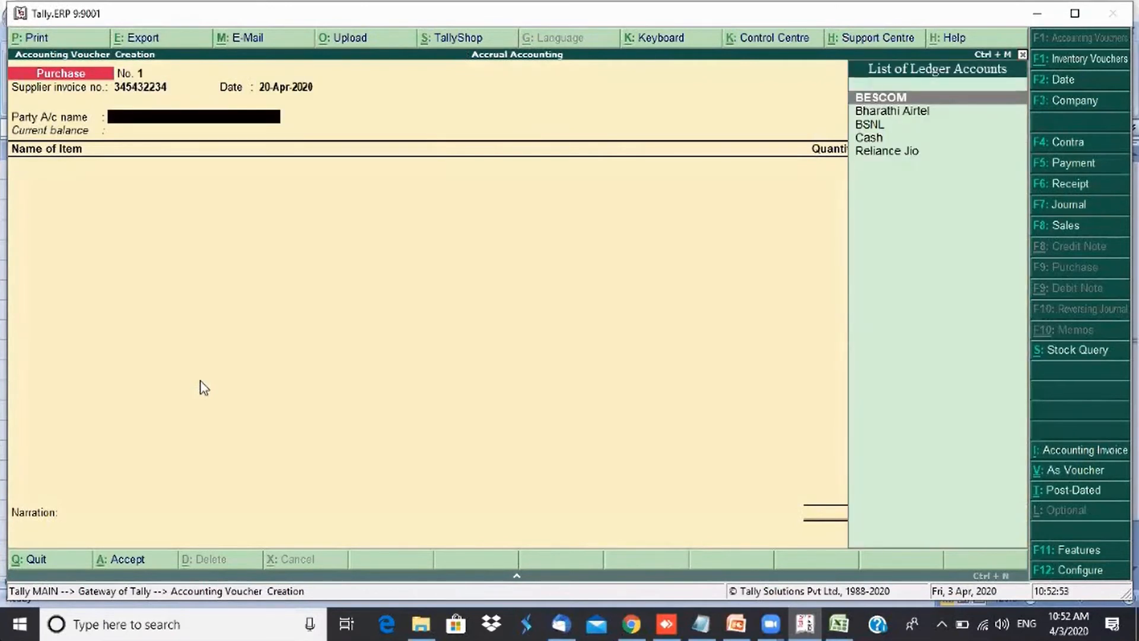
- Try to create the Verasama Traders ledger again, then quit the voucher
key(alt+c)
text(Vera)
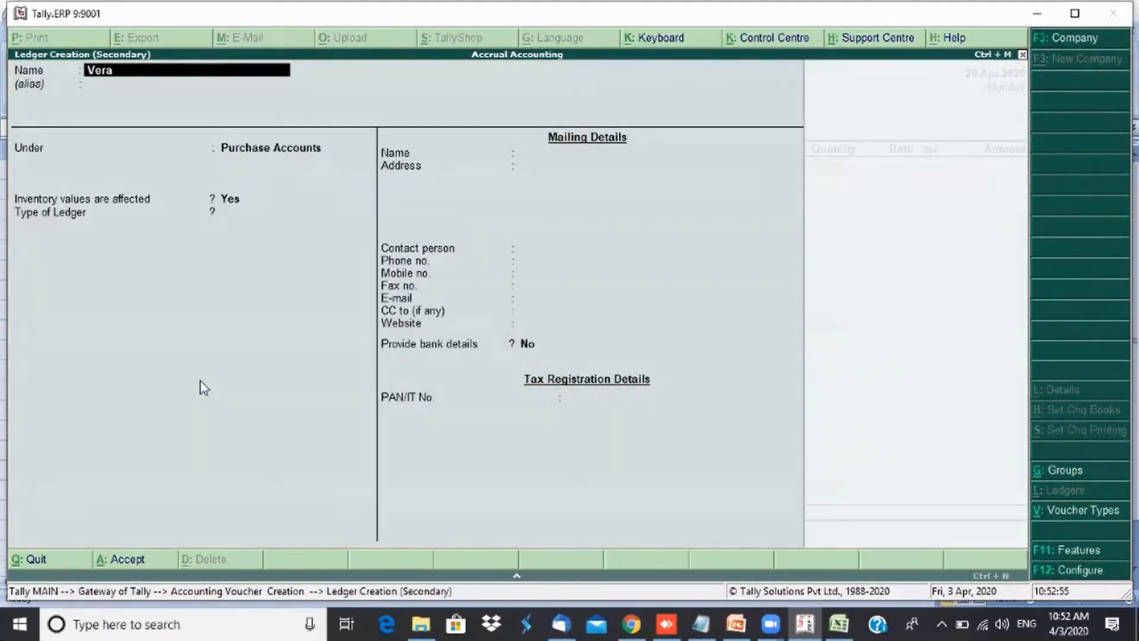
text(sama Traders)
key(Return)
key(Escape)
key(Escape)
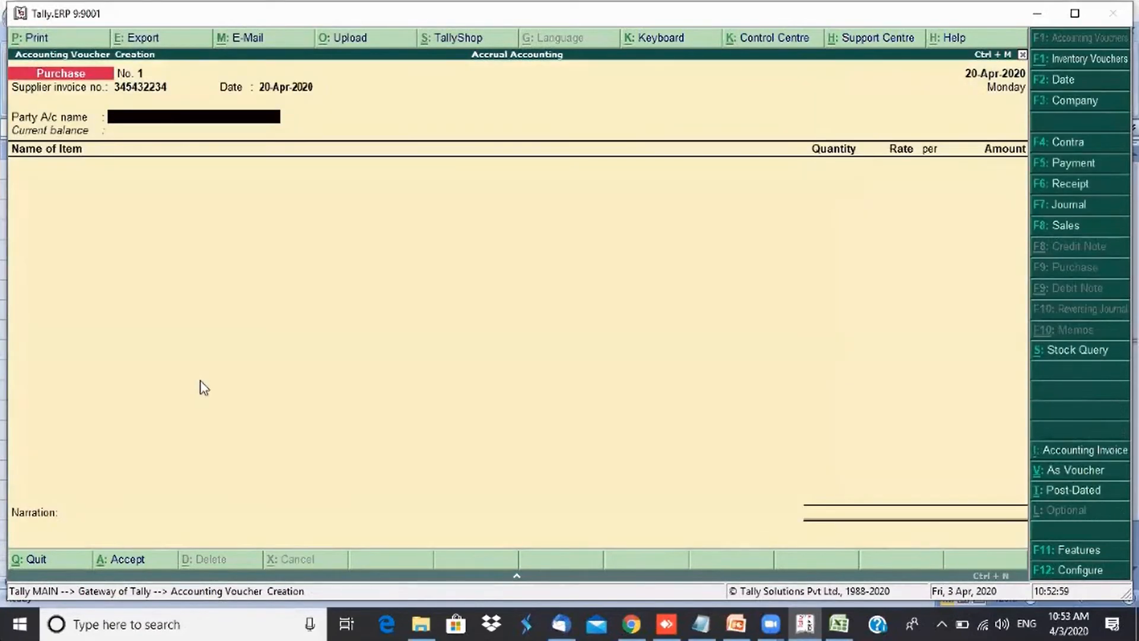
key(Escape)
key(Return)
- Alter the Verasama Traders ledger to sit under Sundry Creditors with bill-by-bill balances set to Yes
key(a)
key(l)
key(a)
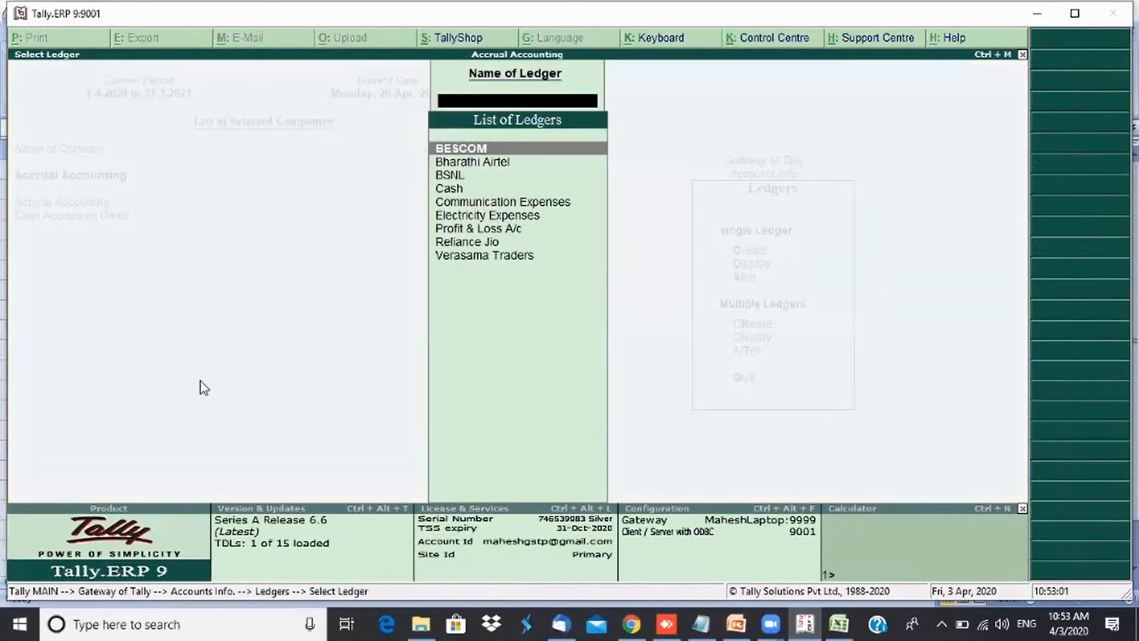
key(Down)
key(End)
key(Return)
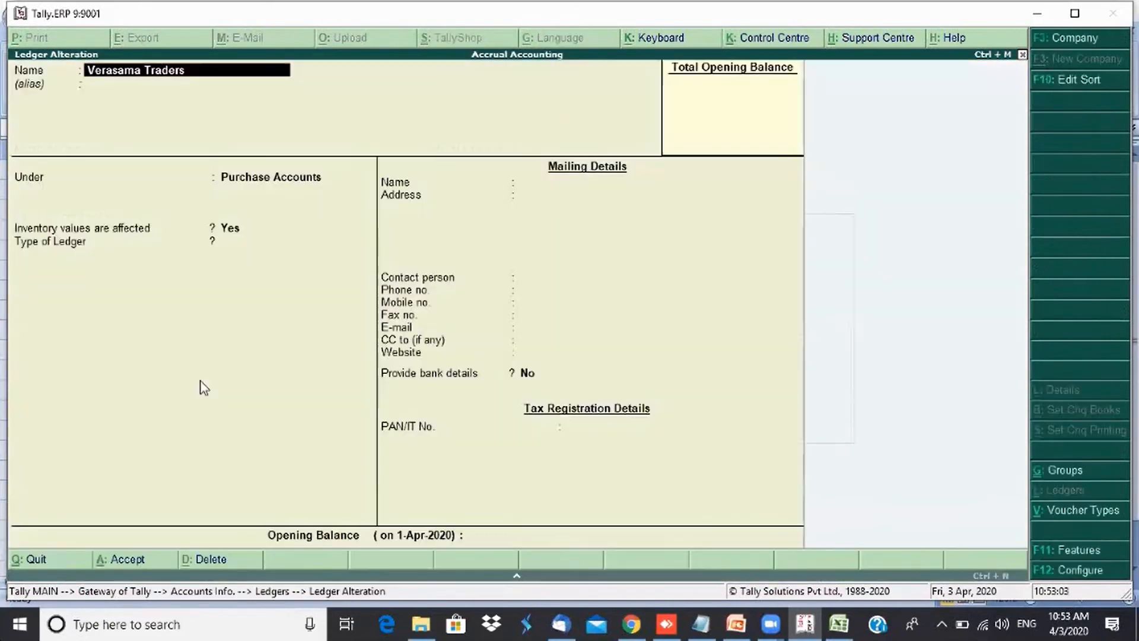
key(Return)
key(Return)
text(Sun)
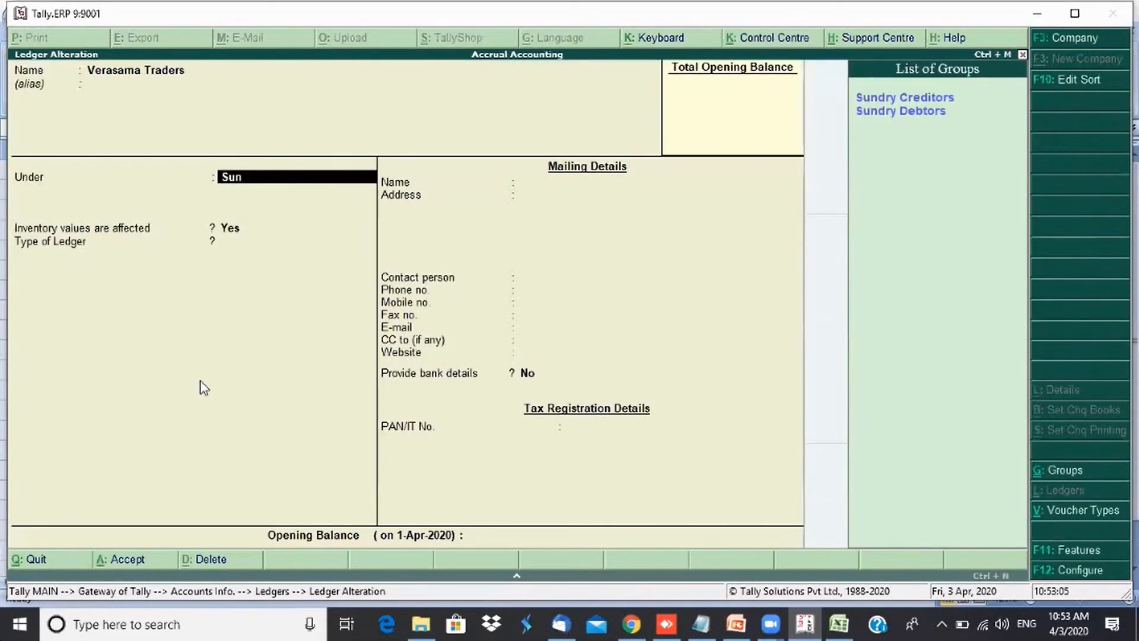
key(Return)
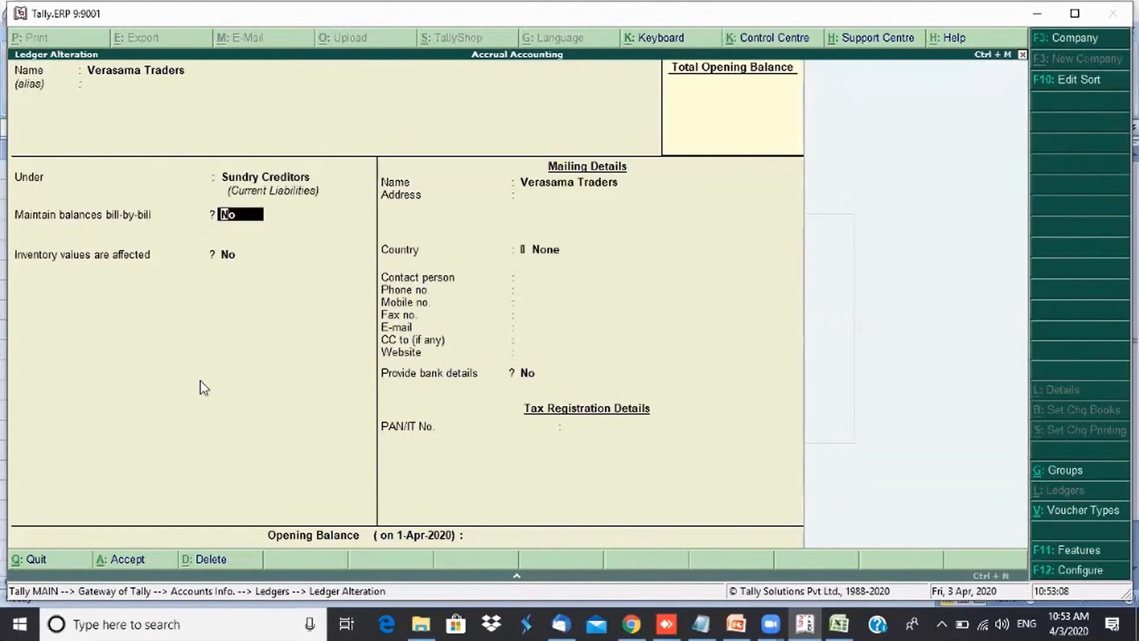
key(y)
key(ctrl+a)
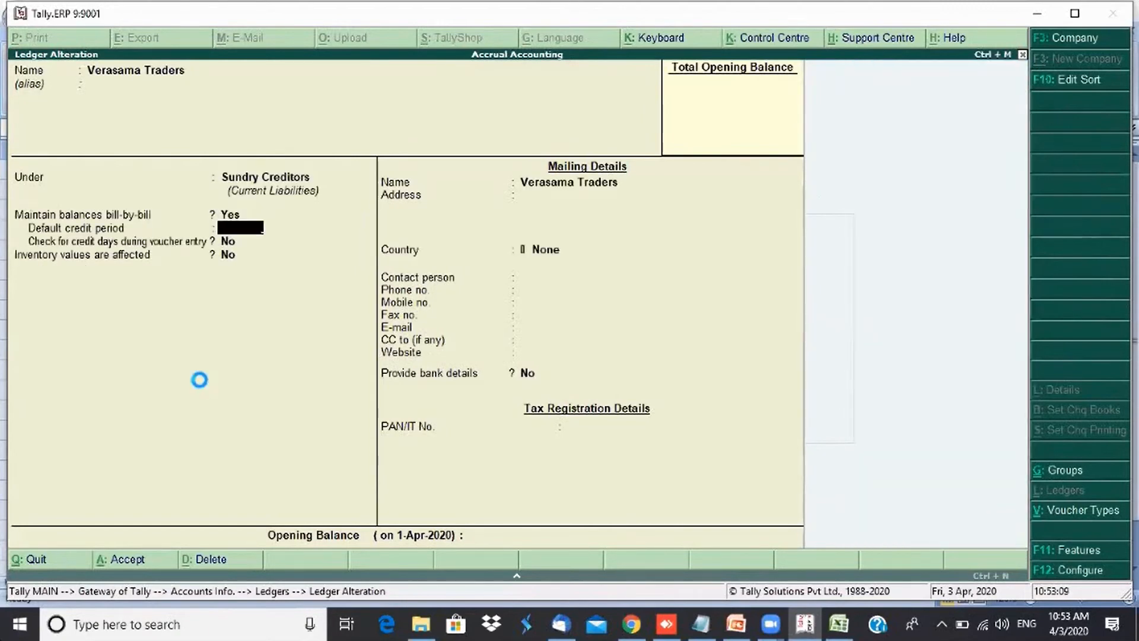
key(Escape)
key(Escape)
key(Escape)
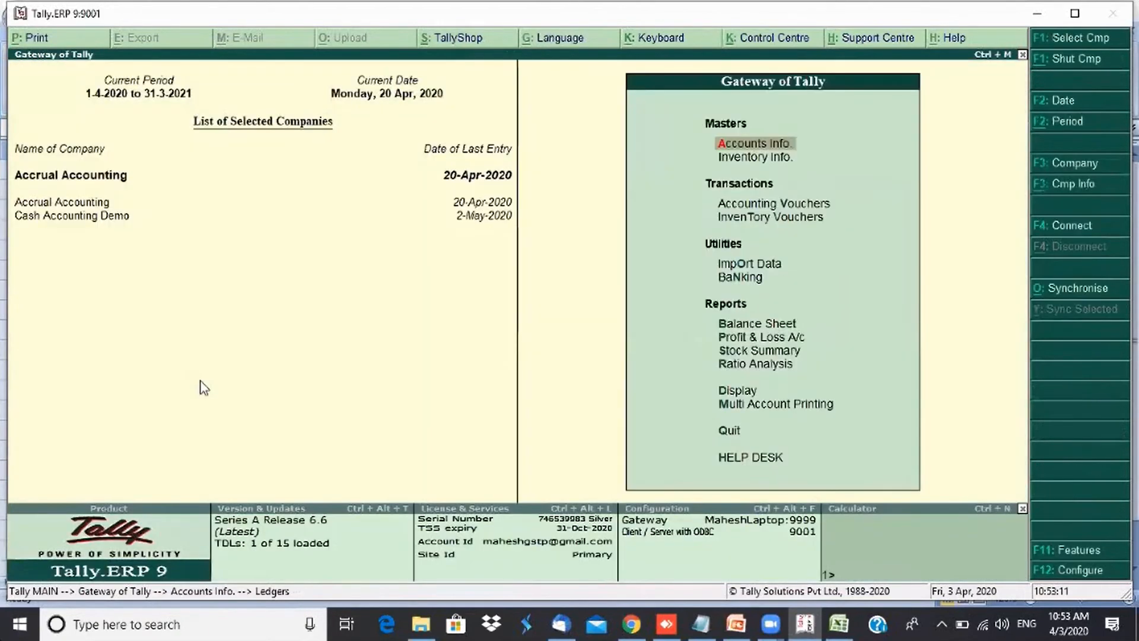
- Open a Purchase voucher with supplier invoice 3424234 and Verasama Traders as the party, accepting party details
text(v)
text(3424234)
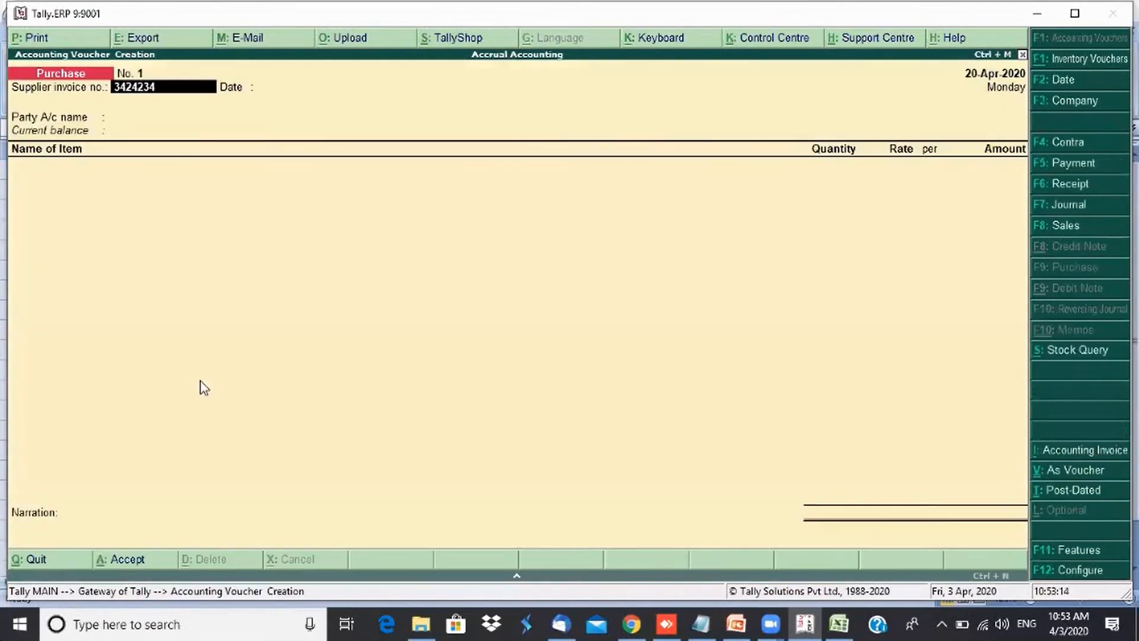
key(Return)
key(Return)
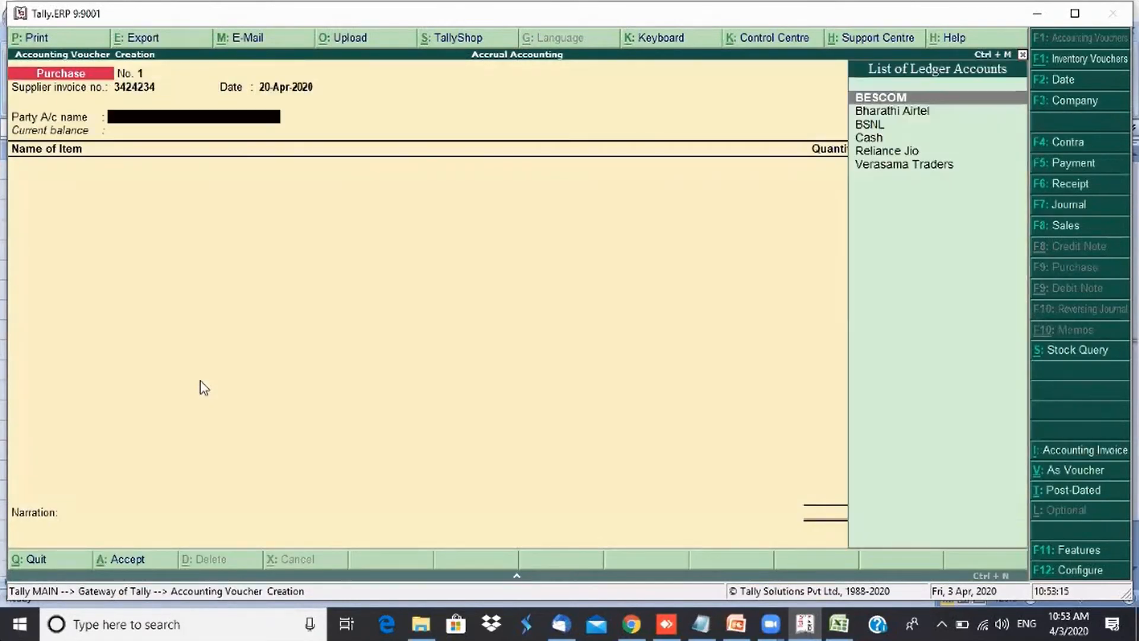
key(Down)
key(Down)
key(Down)
key(Down)
key(Down)
key(Return)
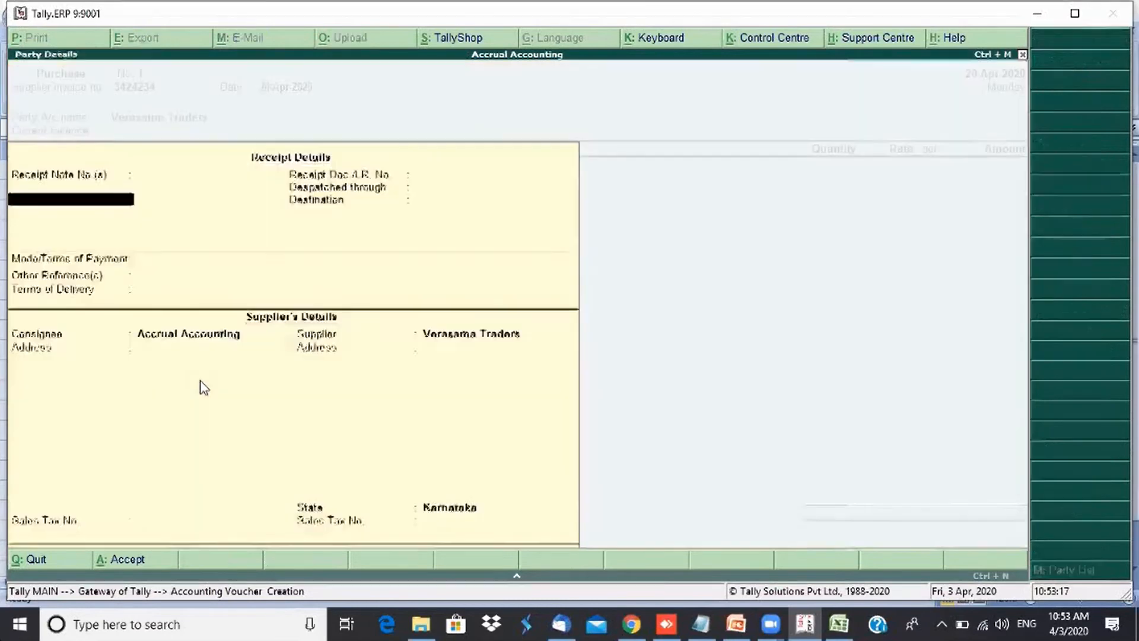
key(ctrl+a)
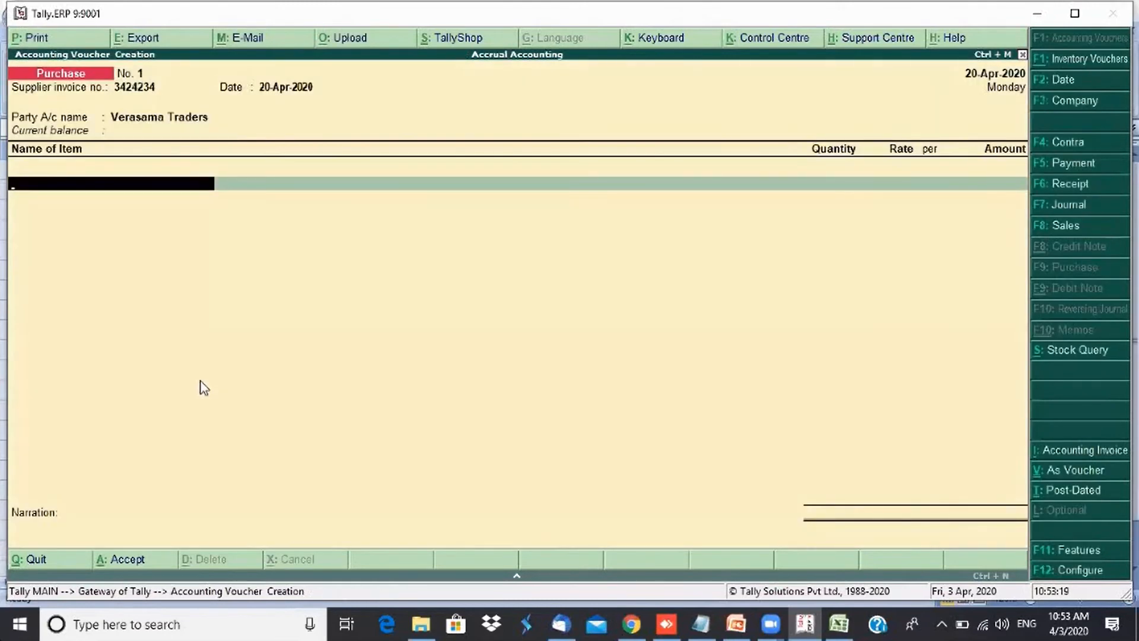
- Create a Carrom Board stock item under Primary with a new simple unit Nos, formal name Numbers
key(alt+c)
text(Car)
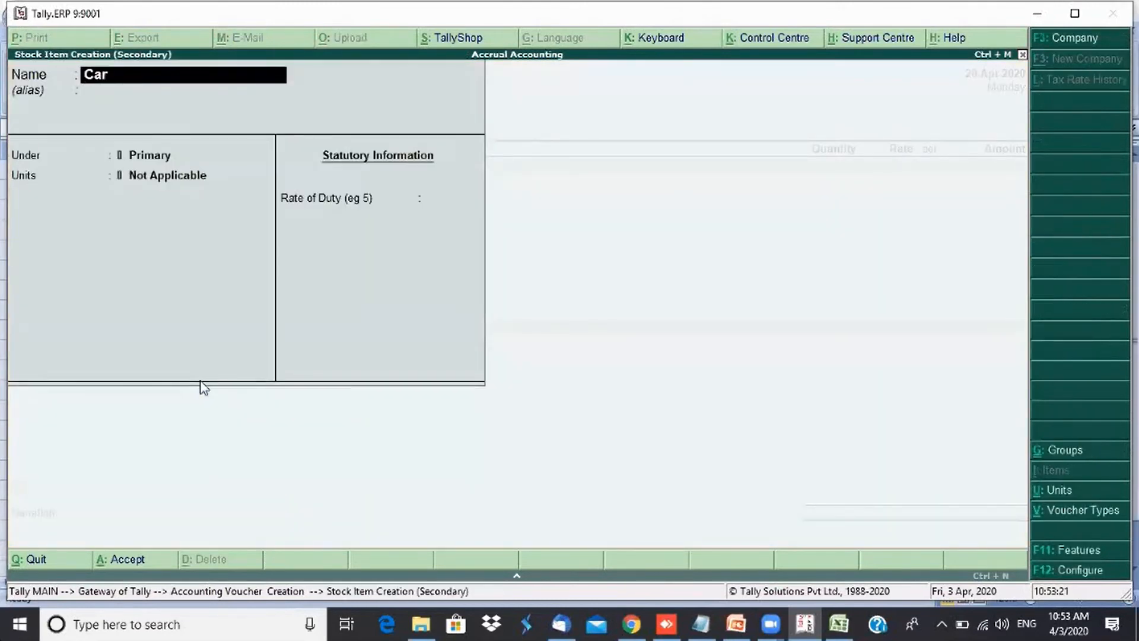
text(rom ba)
key(BackSpace)
text(oard)
key(Return)
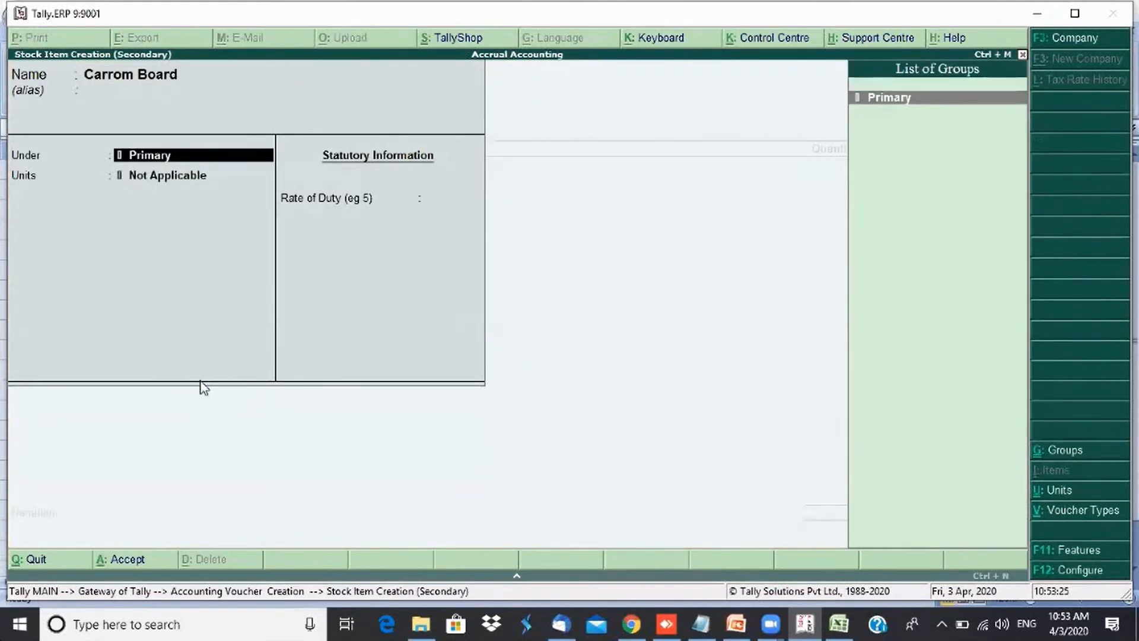
key(Return)
key(alt+c)
text(No)
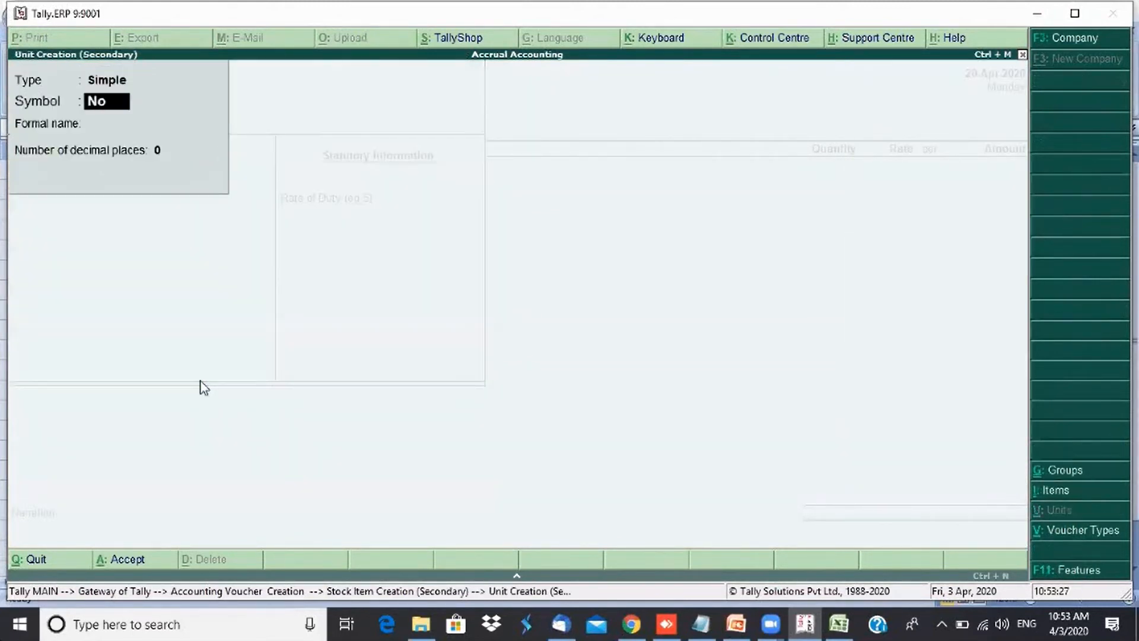
text(s)
key(Return)
text(Numbers)
key(Return)
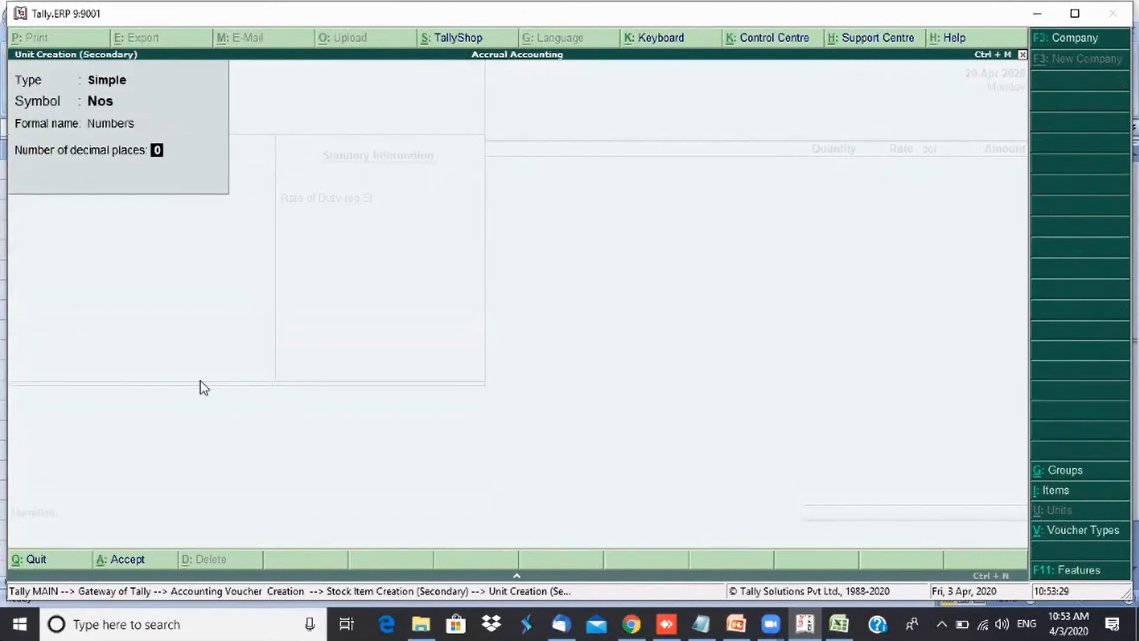
key(Return)
key(Return)
- Enter 50 Nos of Carrom Board at a rate of 1000 on the purchase voucher
key(Return)
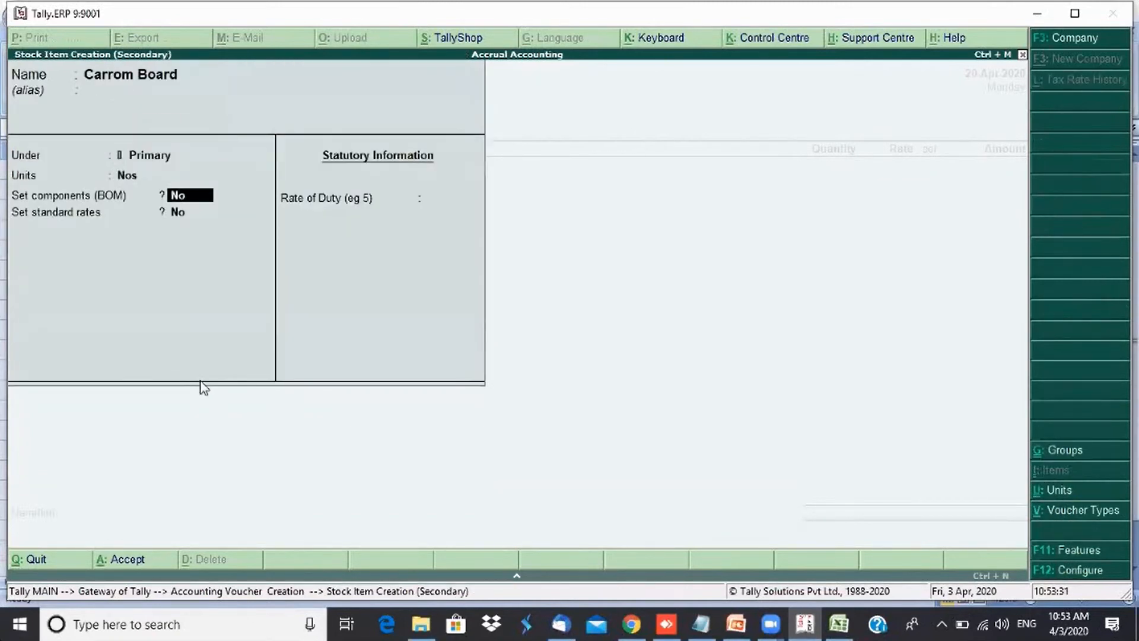
key(ctrl+a)
key(Return)
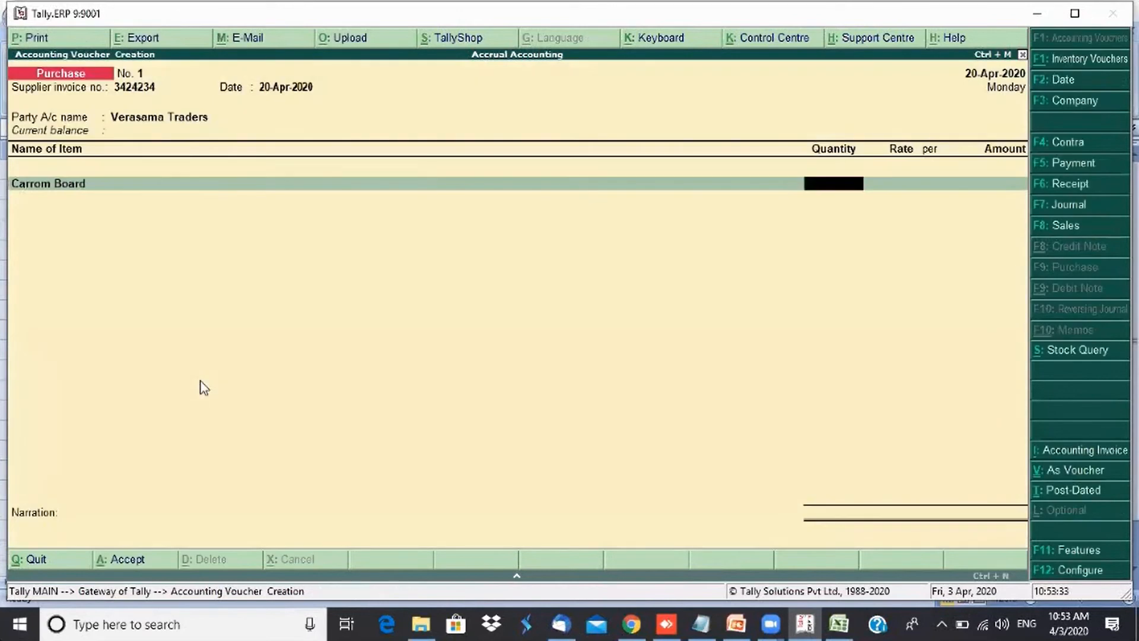
text(50)
key(Return)
text(1000)
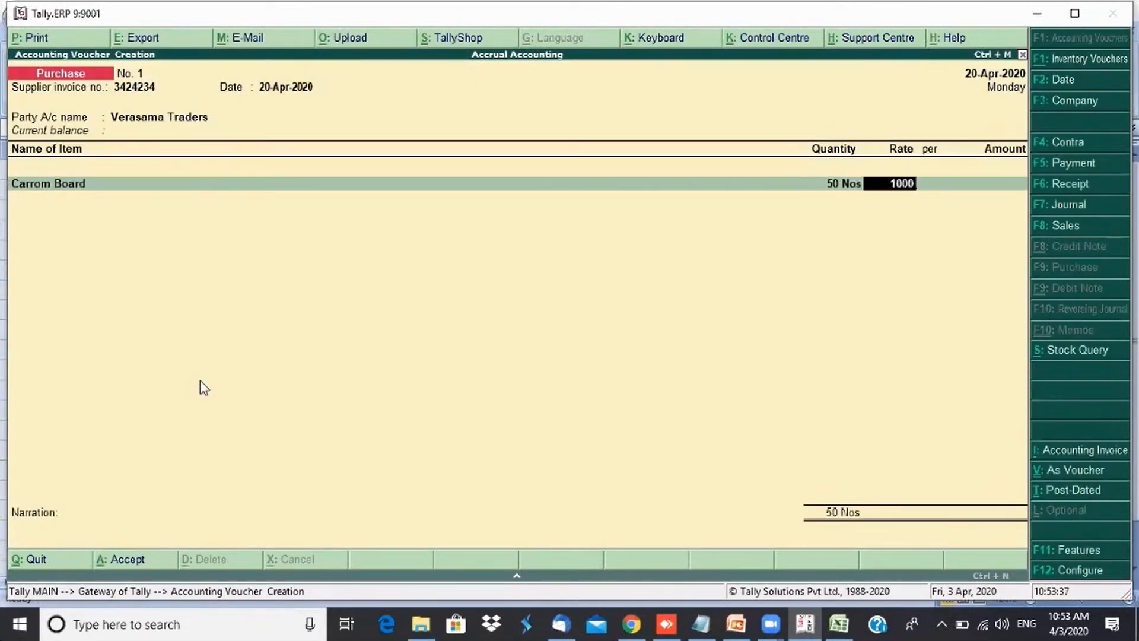
key(Return)
key(Return)
key(Return)
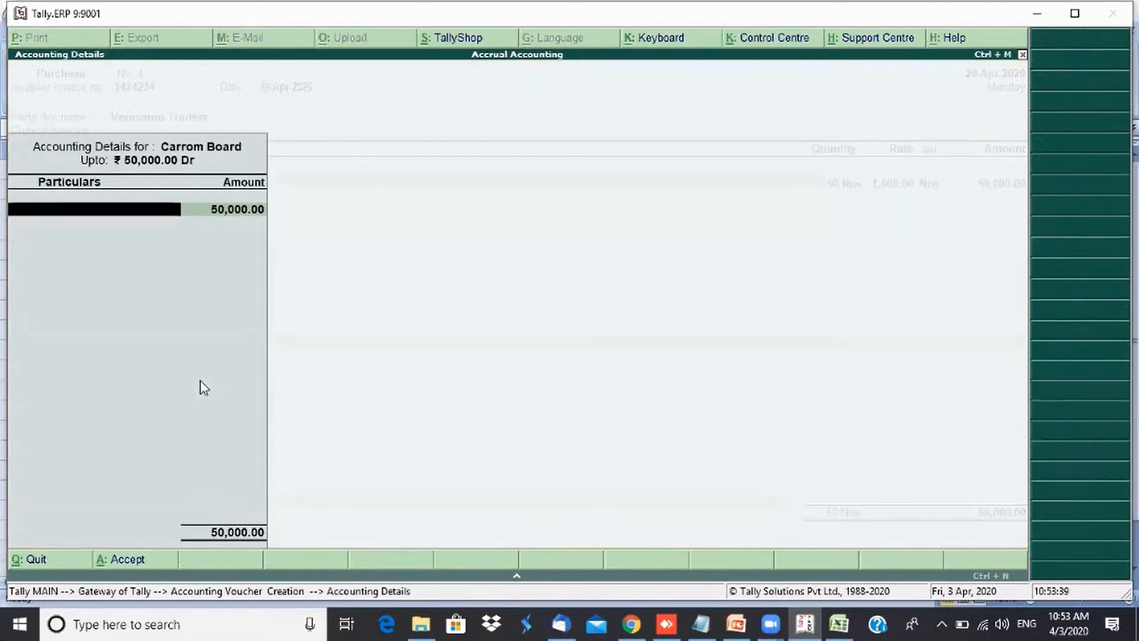
- Create a Purchases ledger under Purchase Accounts and allocate the Carrom Board amount to it
key(alt+c)
text(Purcha)
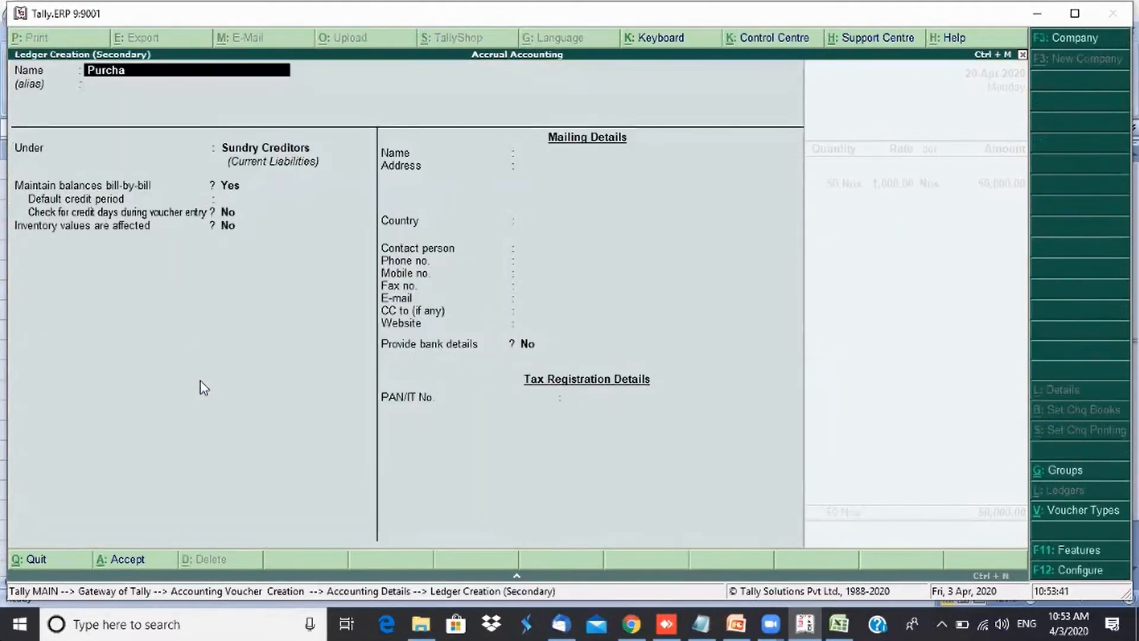
text(ses)
key(Return)
text(P)
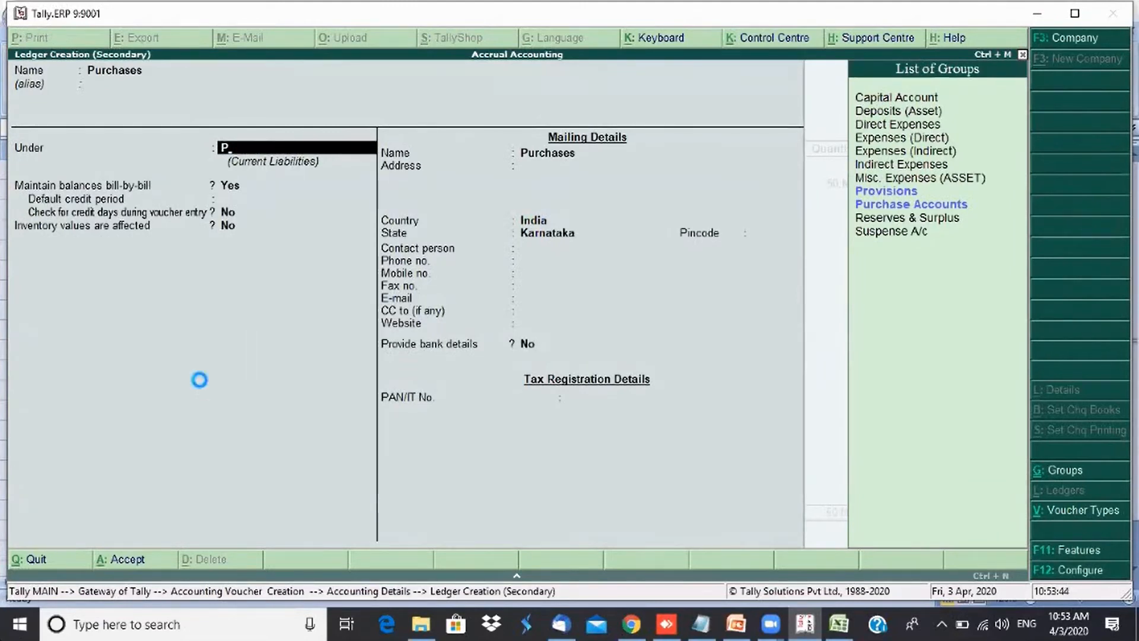
key(ctrl+a)
key(Return)
- Record the first bill-wise reference 3424234 for Verasama Traders, due 24-Apr-2020, for 30,000 Cr
key(Return)
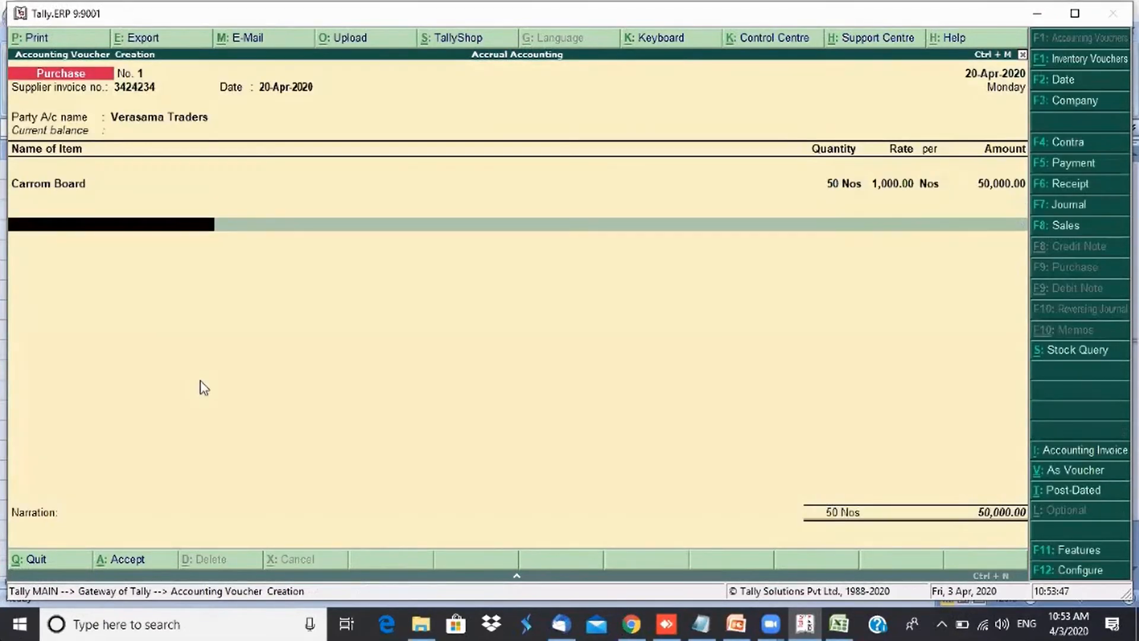
key(Return)
key(Return)
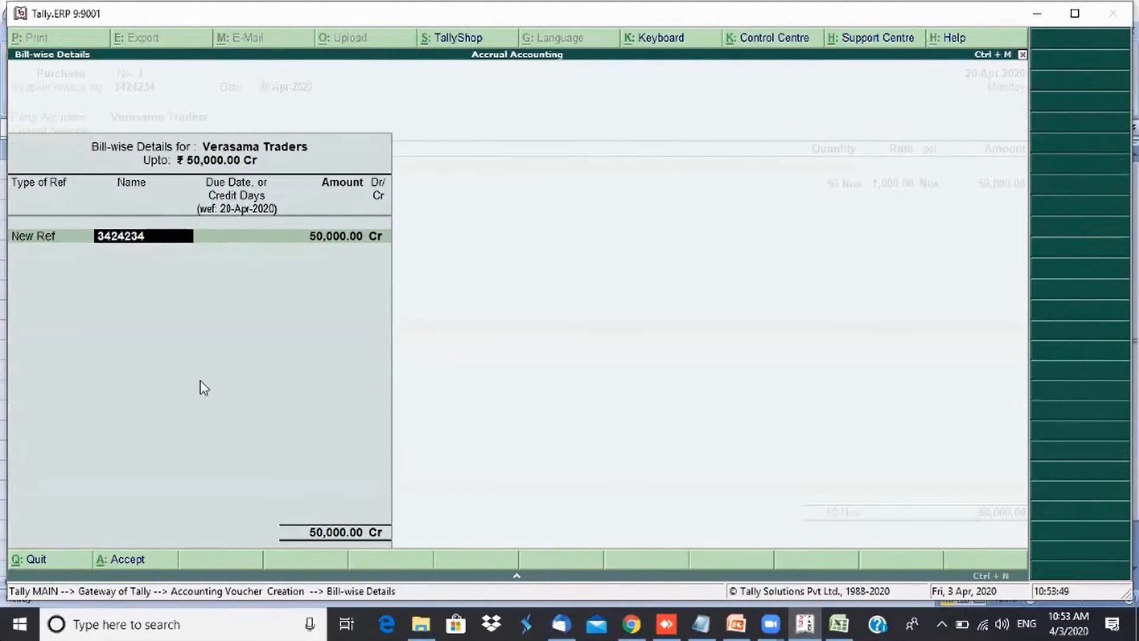
key(Return)
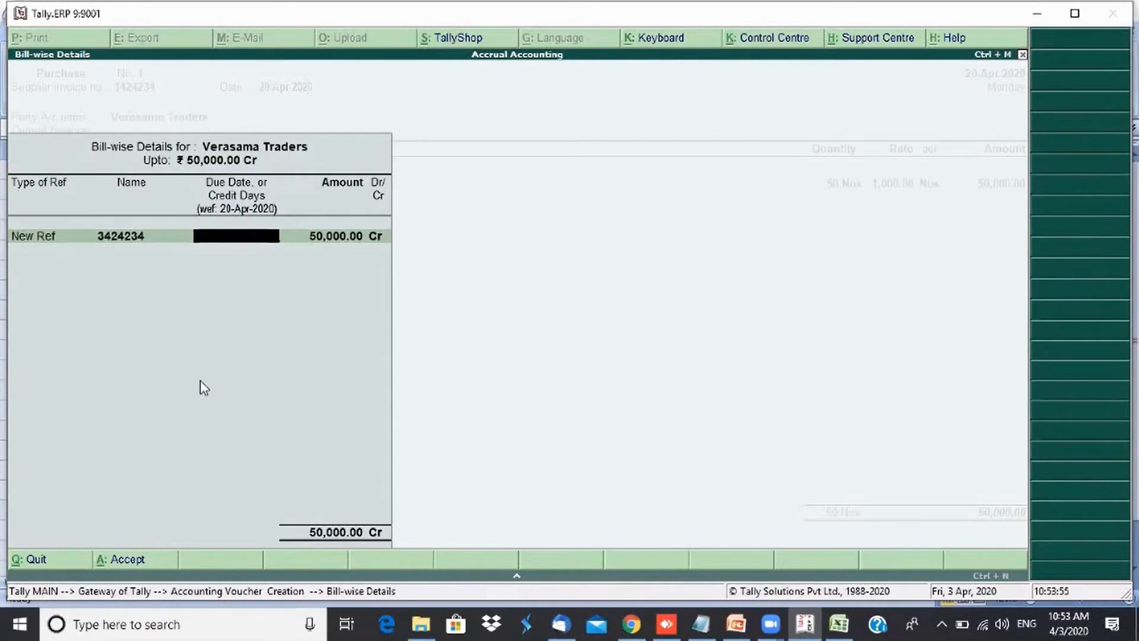
text(24)
key(Return)
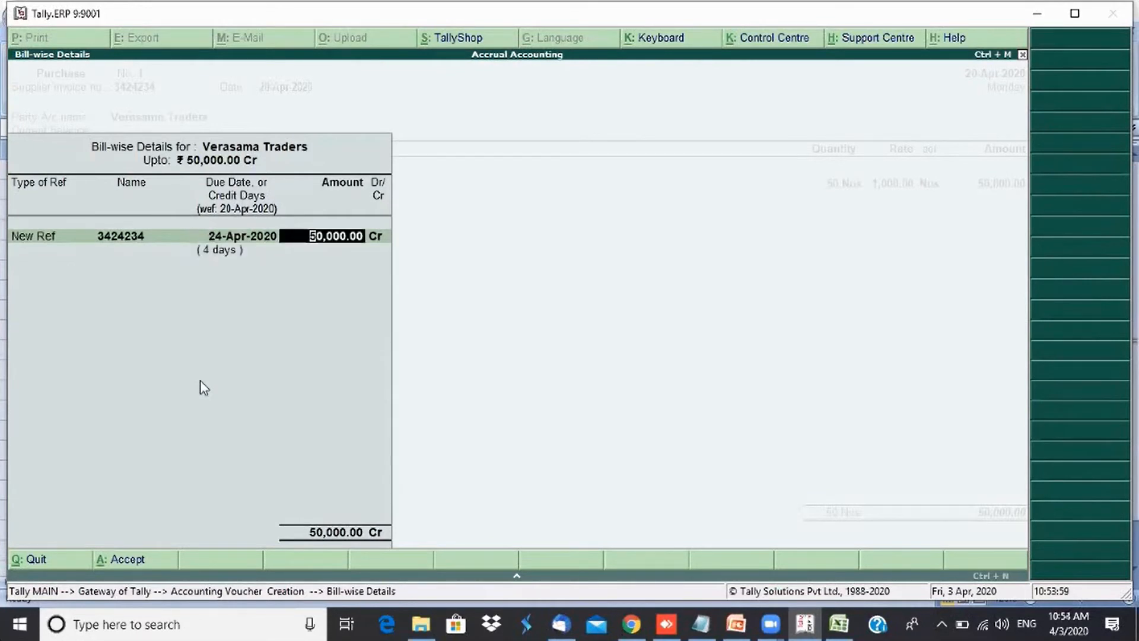
text(30,000)
key(Return)
- Add a second reference 3424234 due 2-May-2020 for the remaining 20,000 Cr
key(Return)
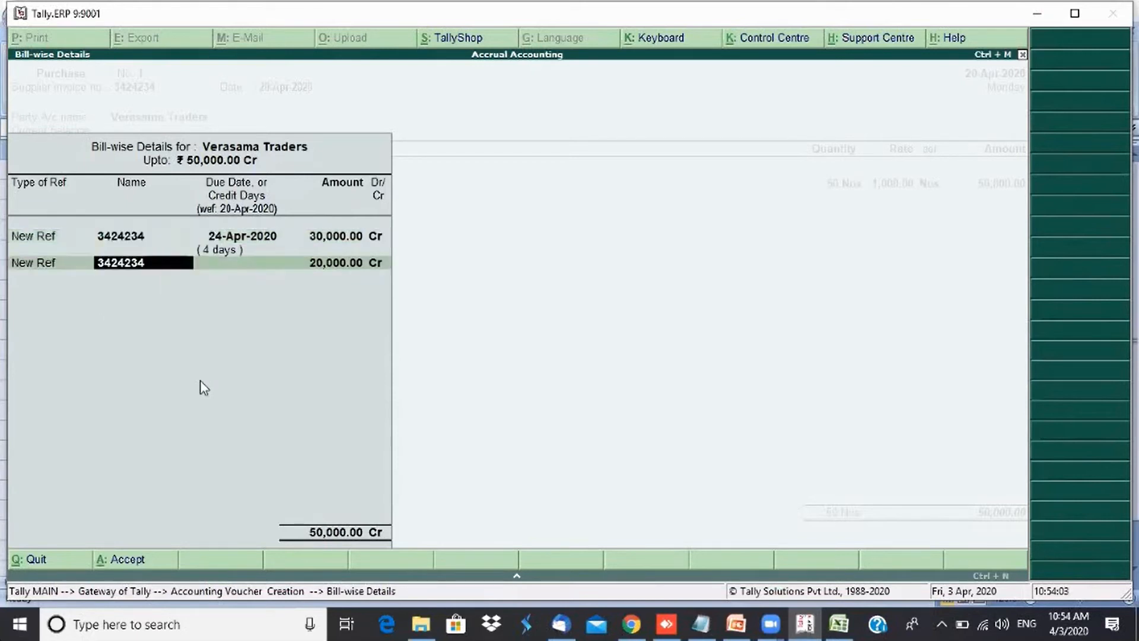
key(Return)
text(-5)
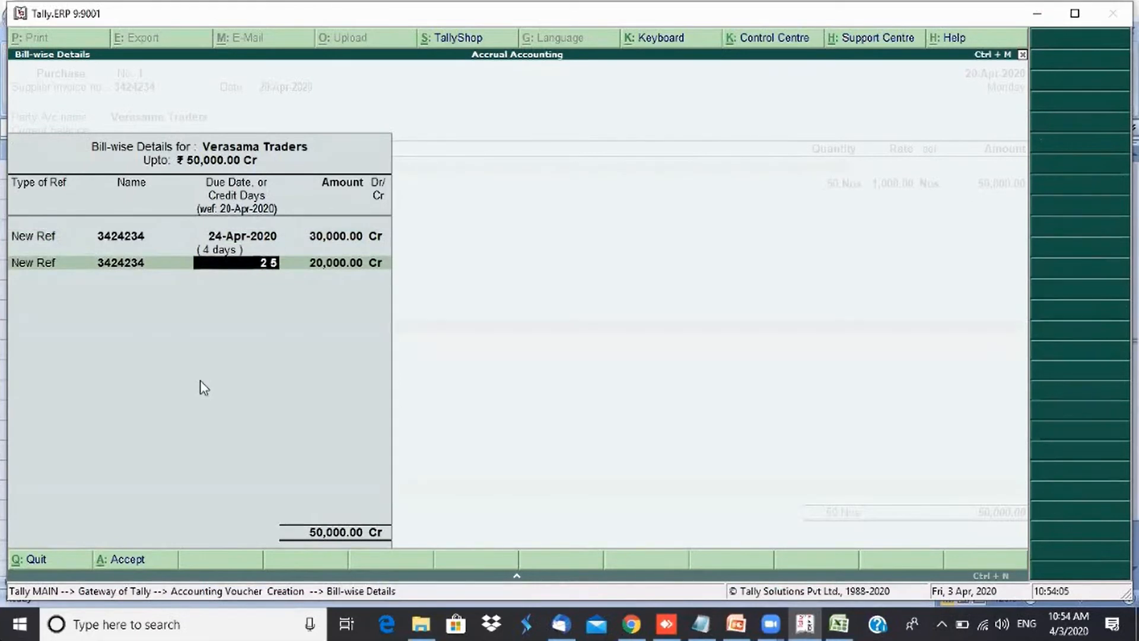
key(Return)
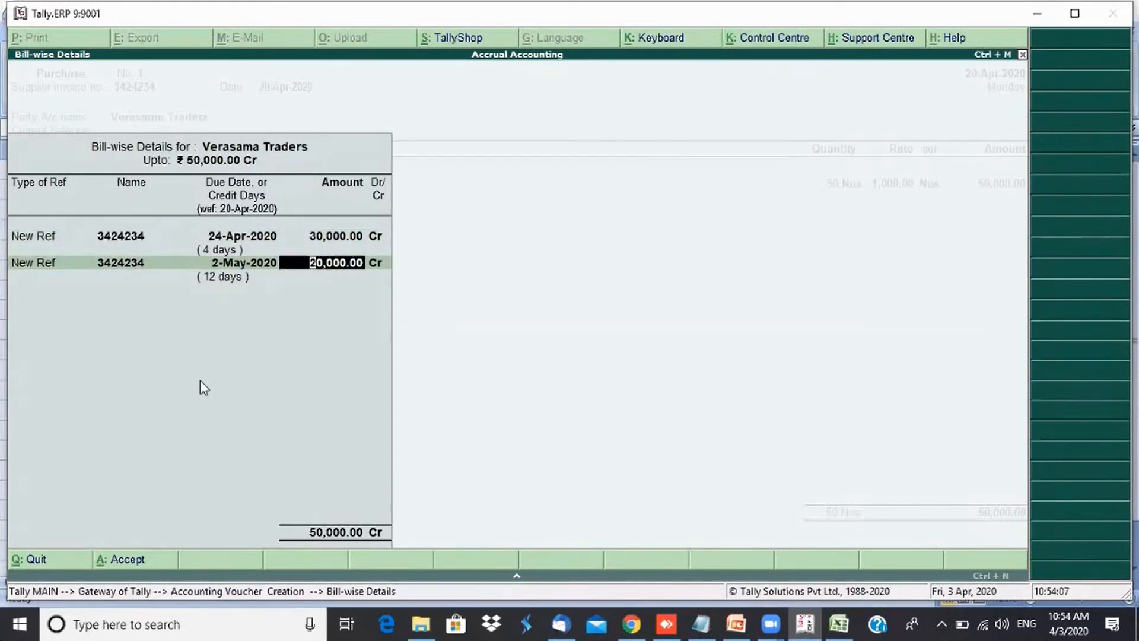
key(Return)
key(Return)
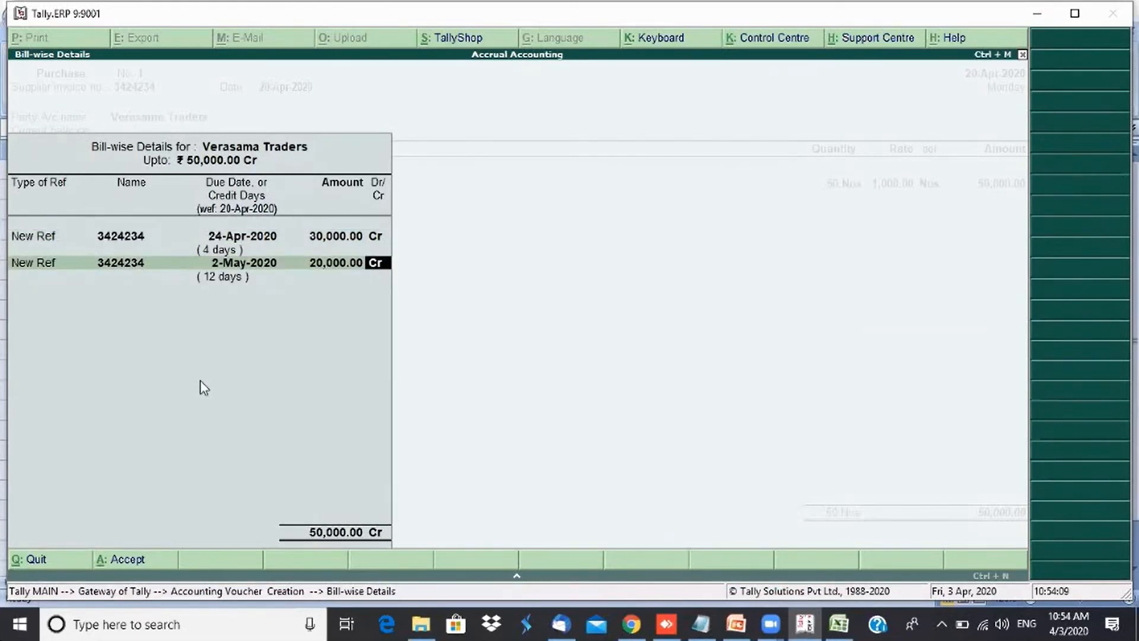
- Enter the narration "Bieng purchase accounted" and accept the purchase voucher
text(Bieng p)
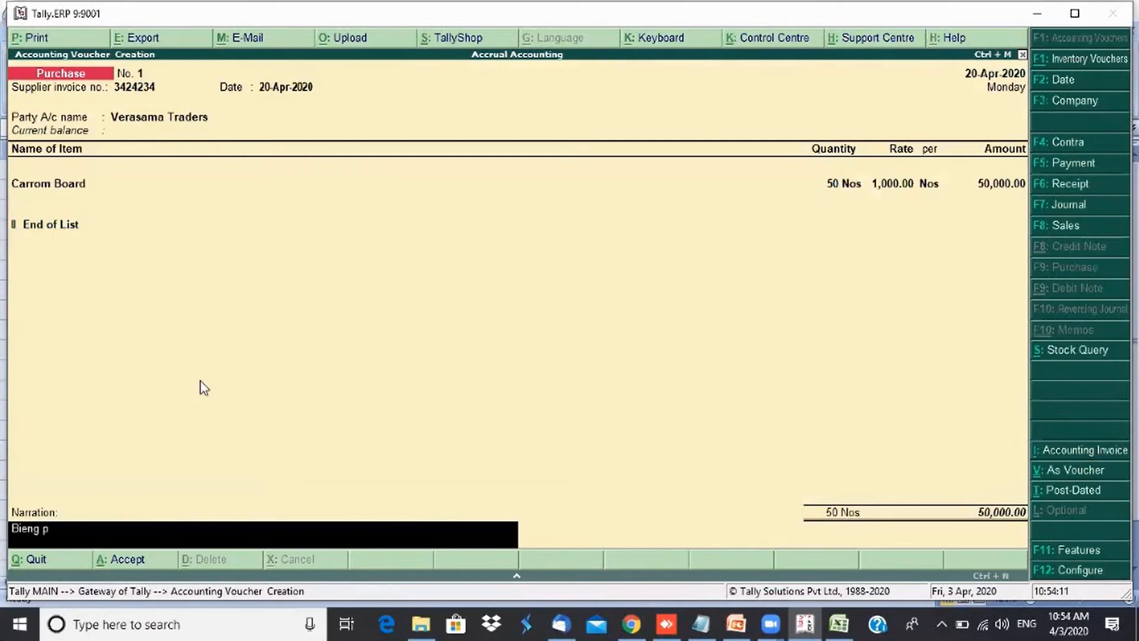
text(urchase accounted)
key(Return)
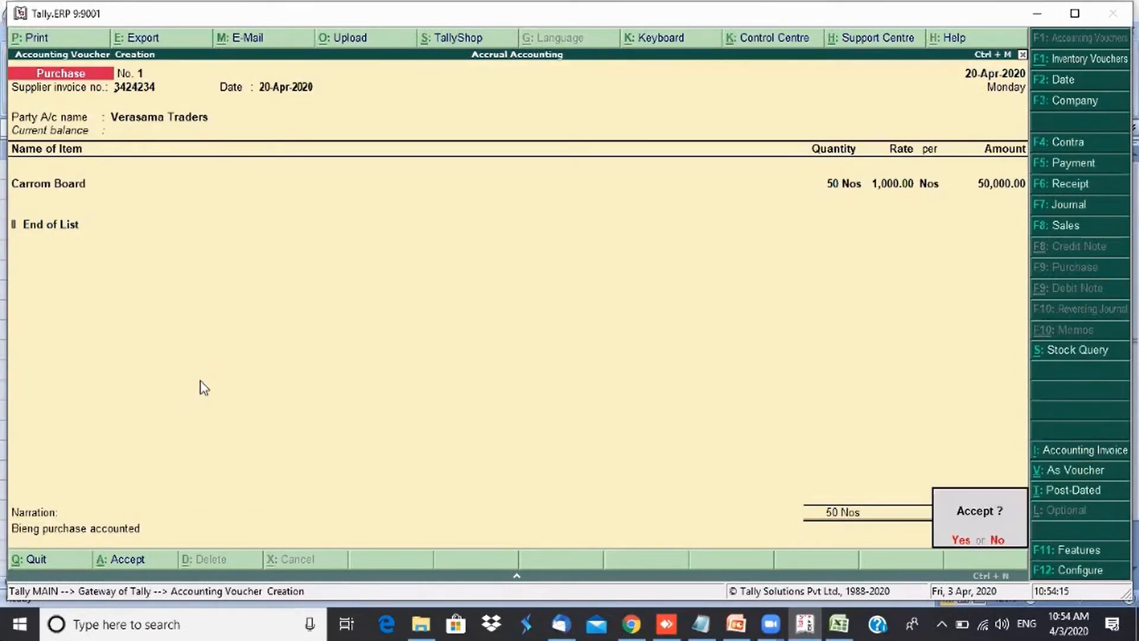
key(Return)
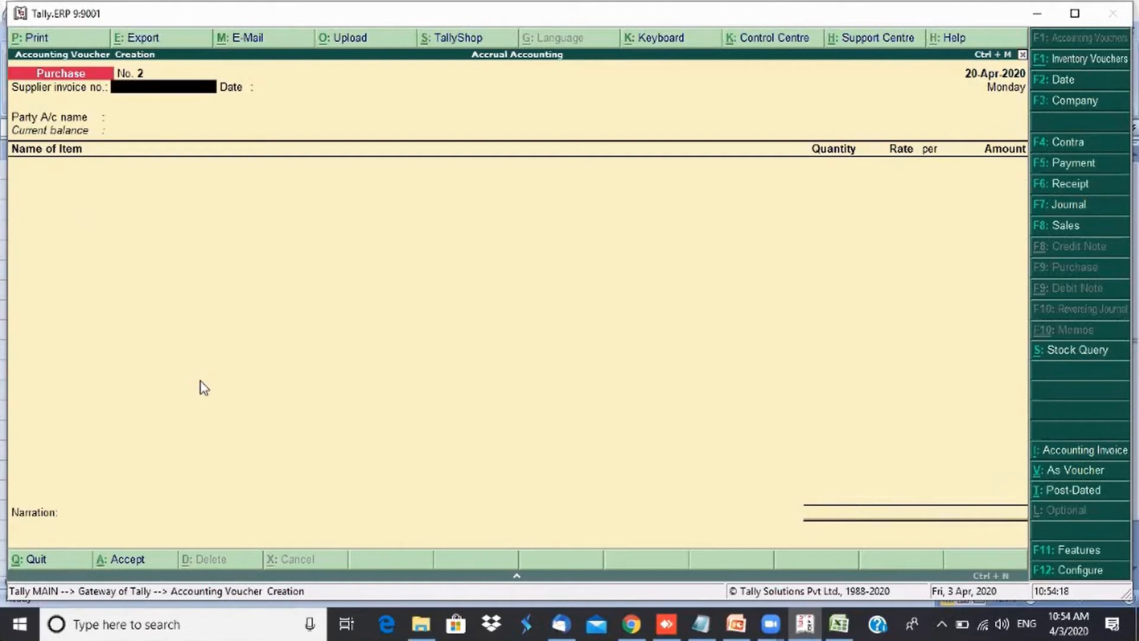
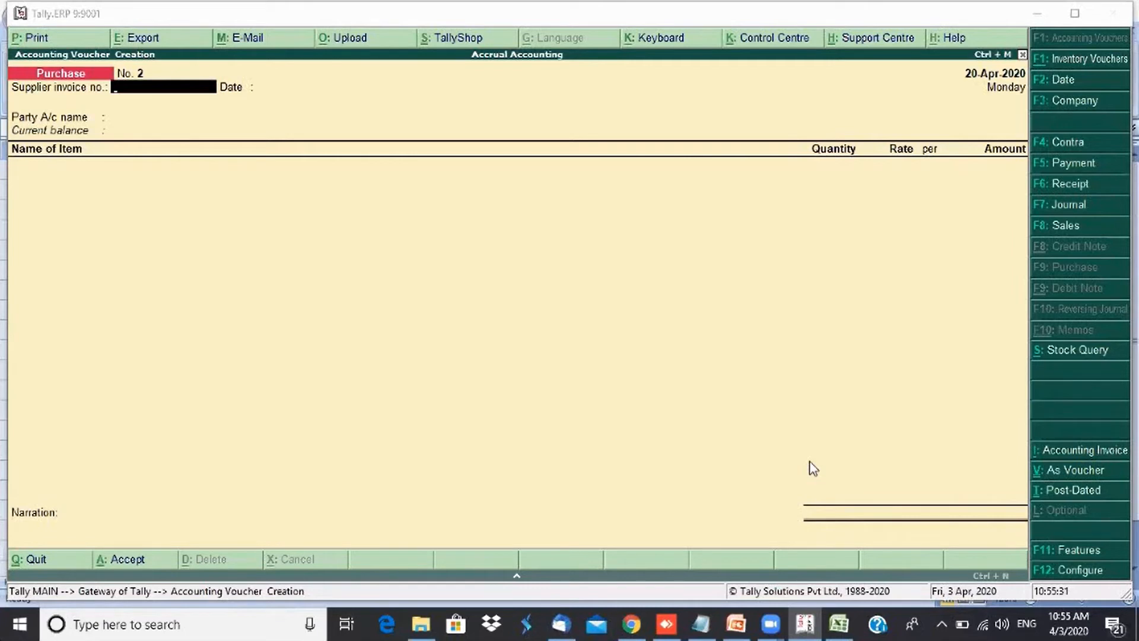
click(922, 377)
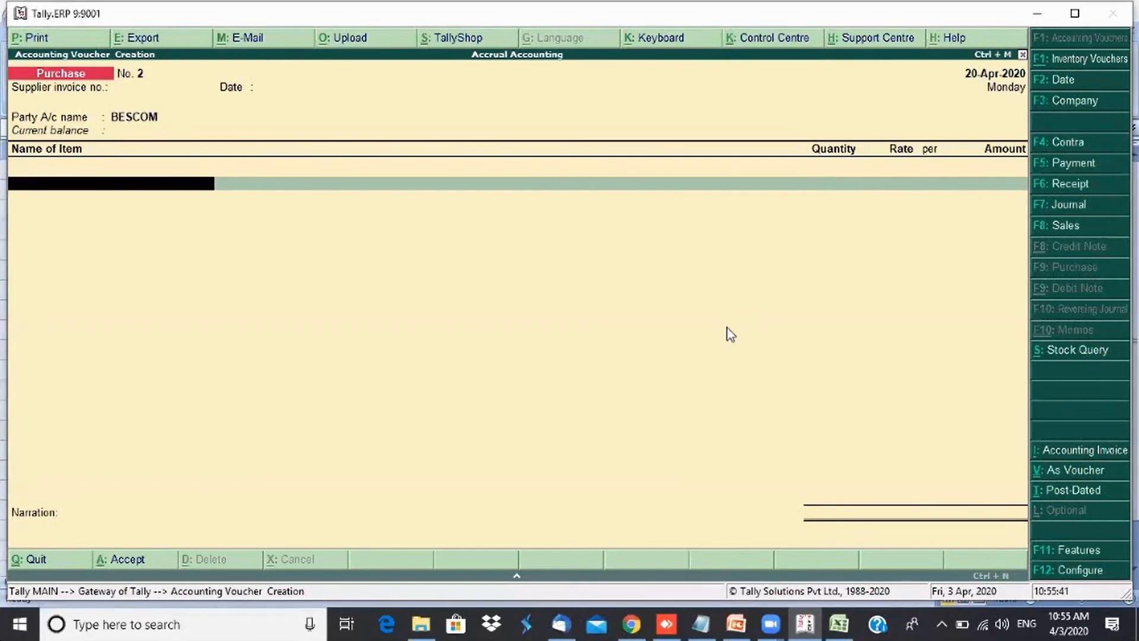
key(Escape)
key(y)
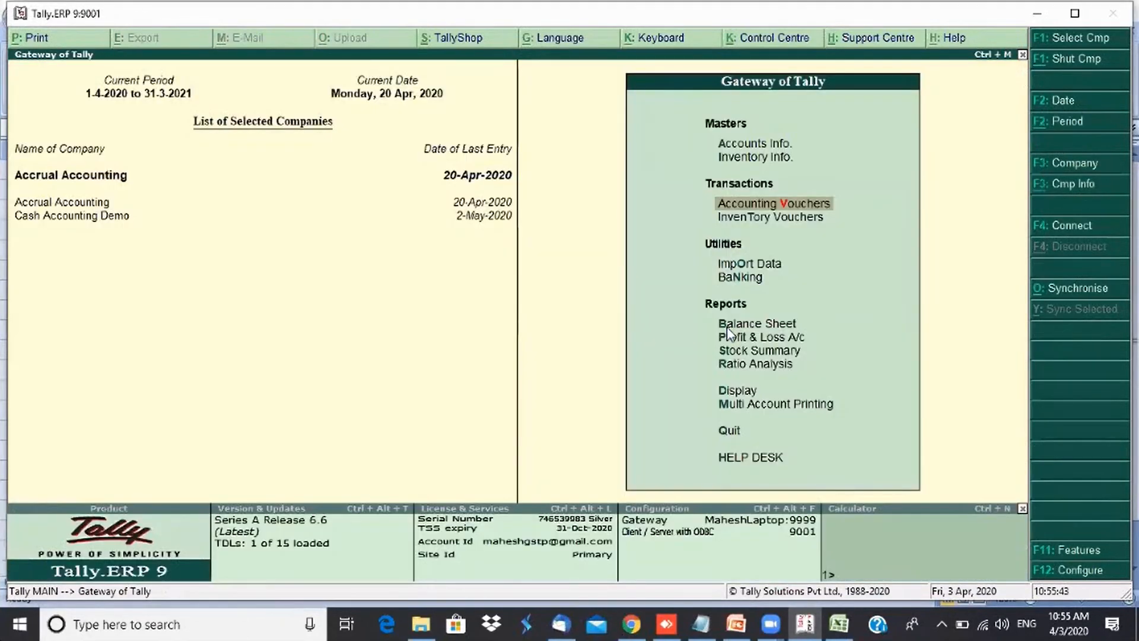
key(Return)
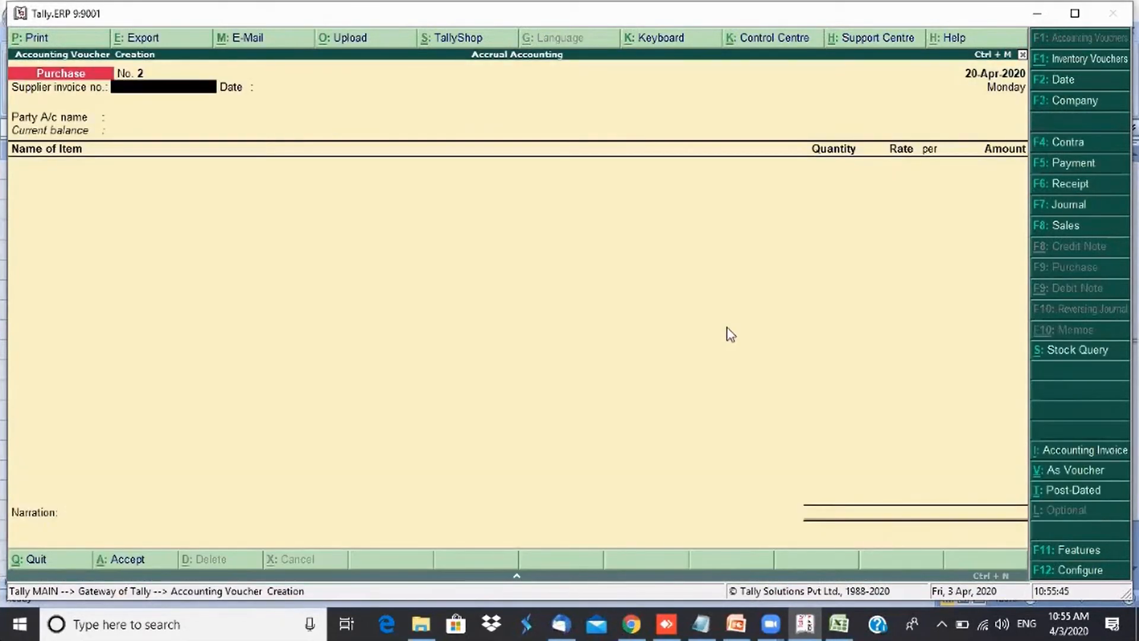
- Switch to a Payment voucher and set its date to 24-Apr-2020
click(1069, 161)
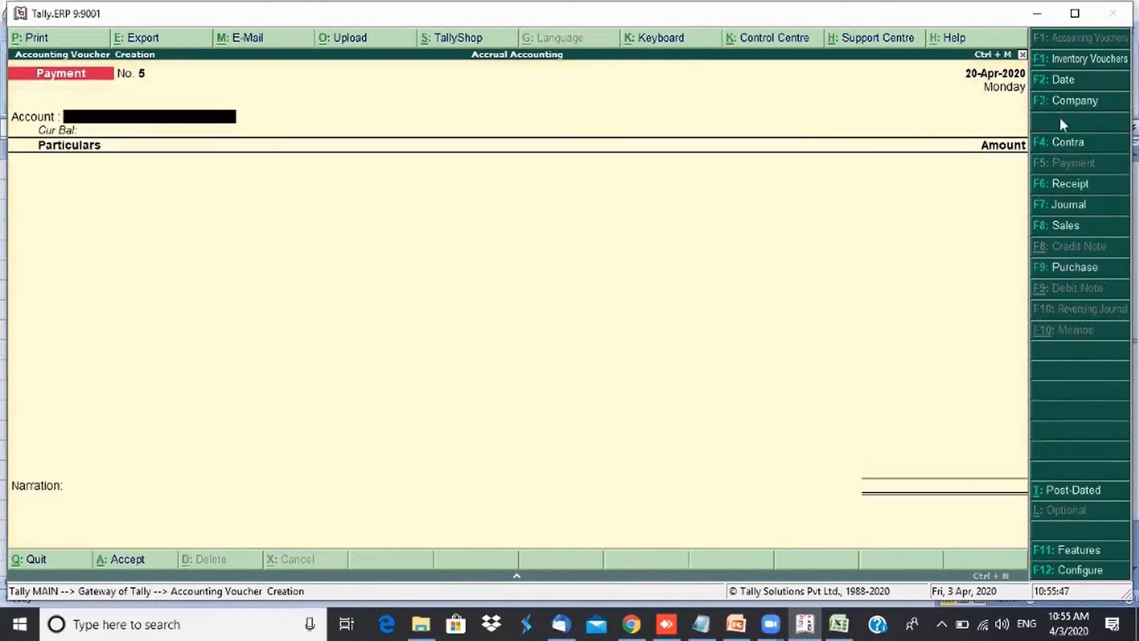
click(1069, 87)
text(24)
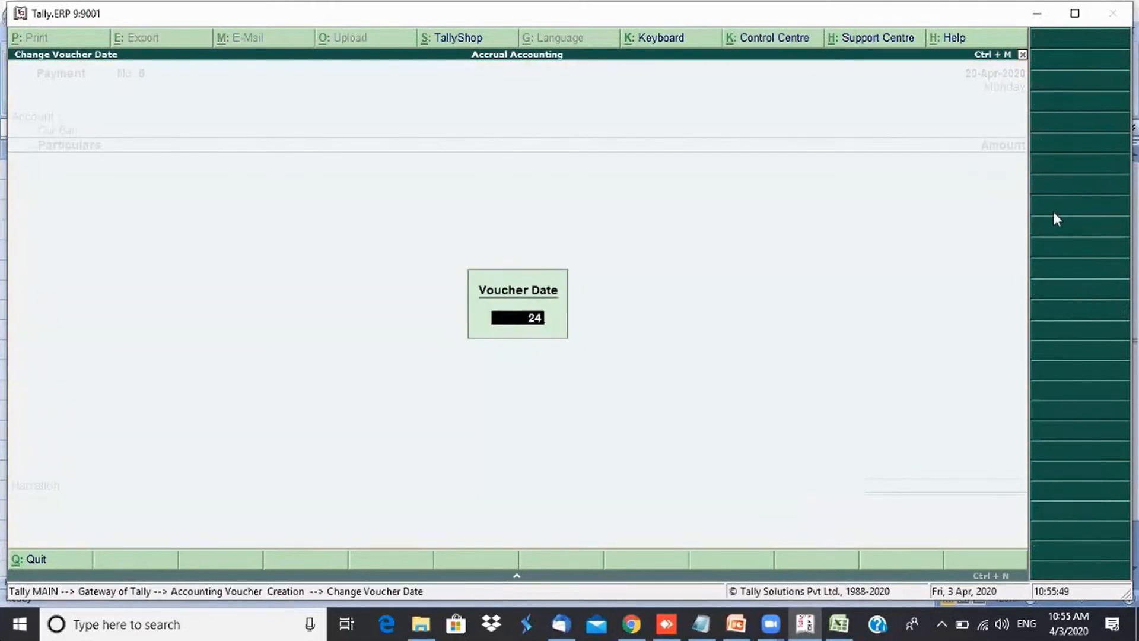
key(Return)
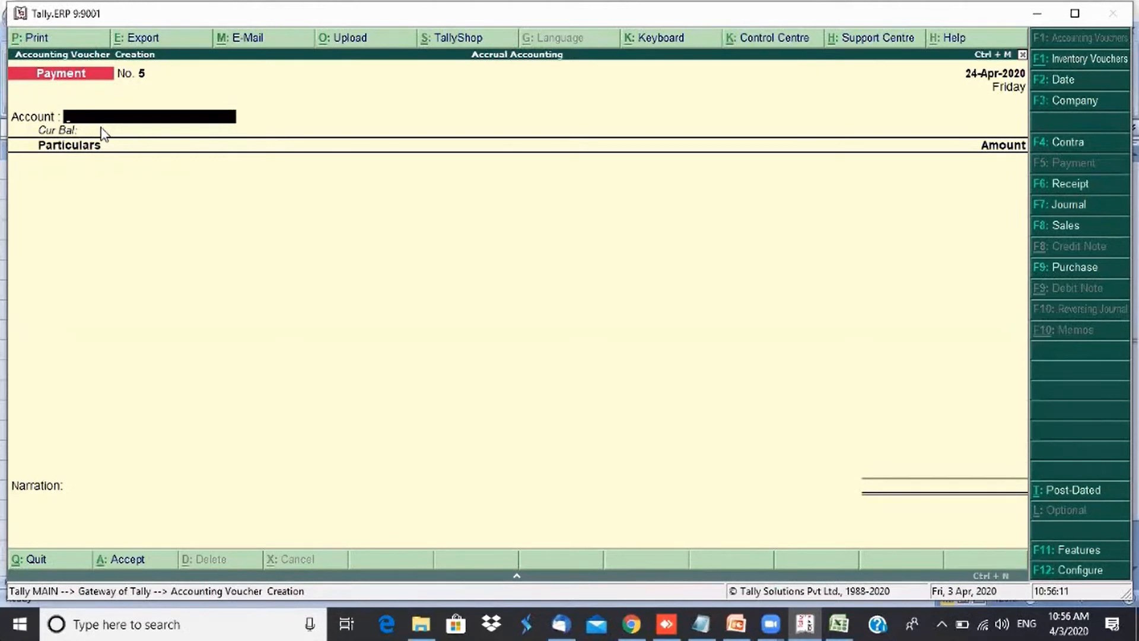
- Create an HDFC Bank ledger under Bank Accounts and use it as the payment account
text(H)
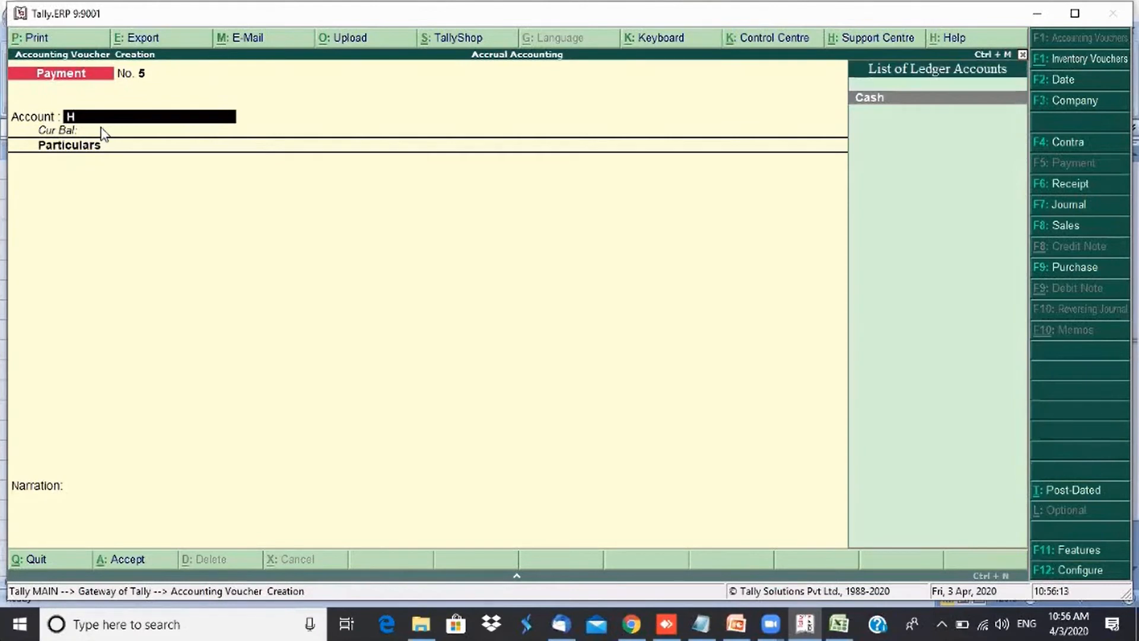
key(BackSpace)
key(alt+c)
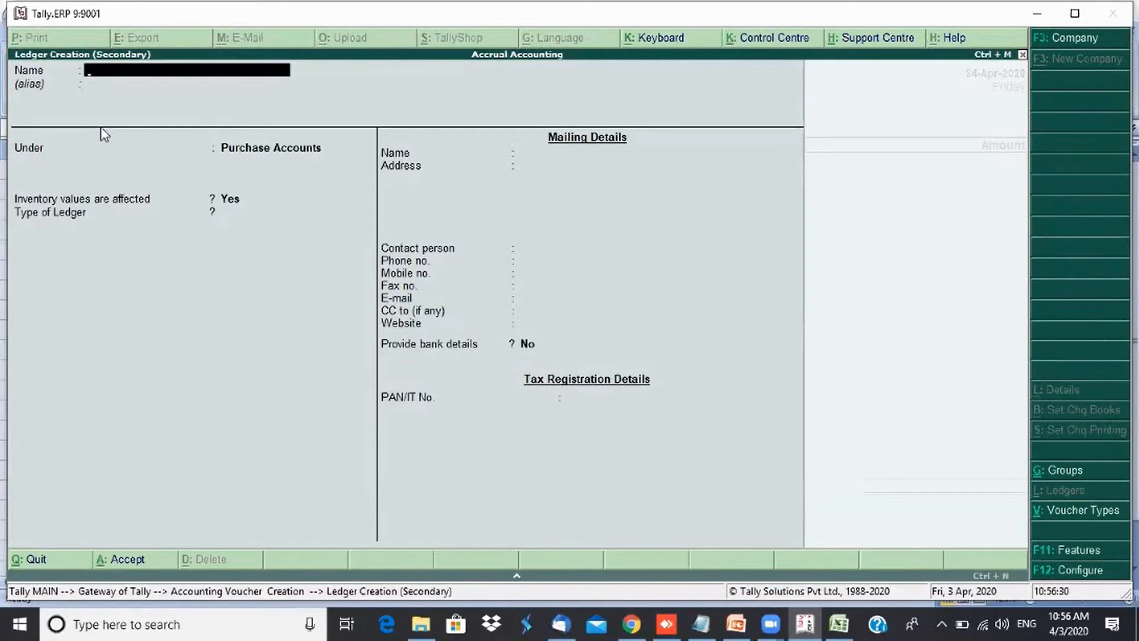
text(HDFC Bank)
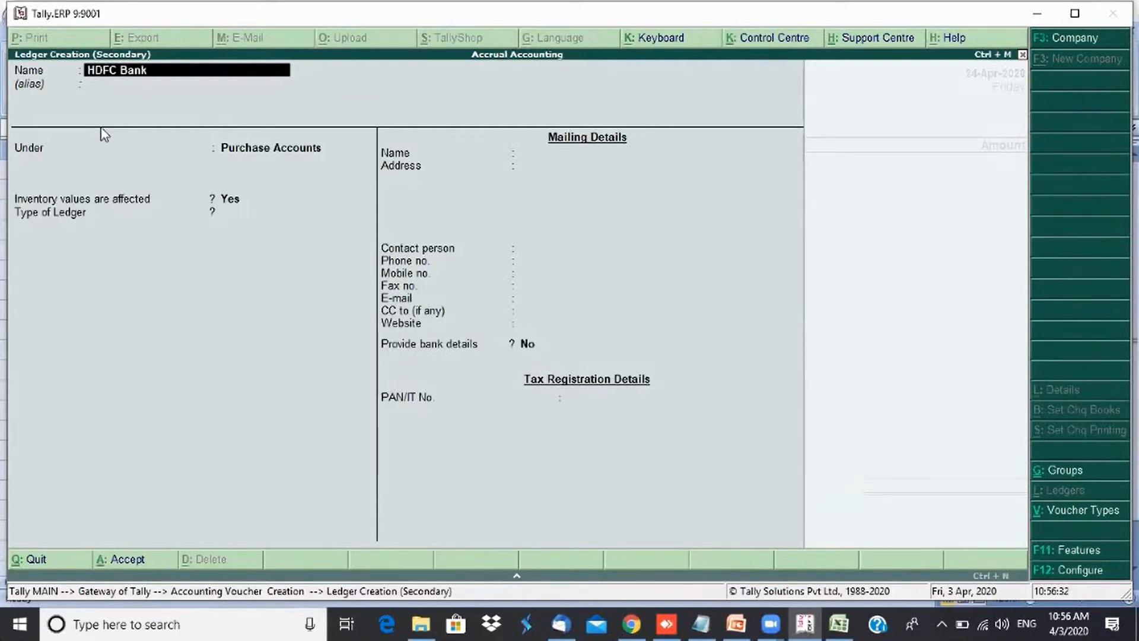
key(Return)
text(Ba)
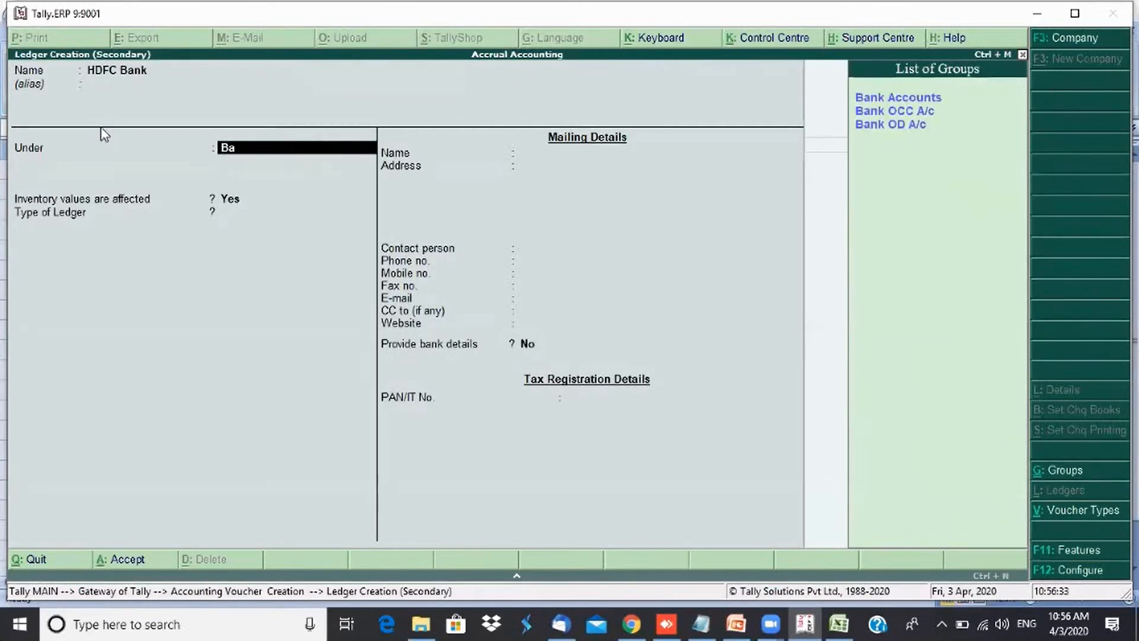
key(Return)
key(ctrl+a)
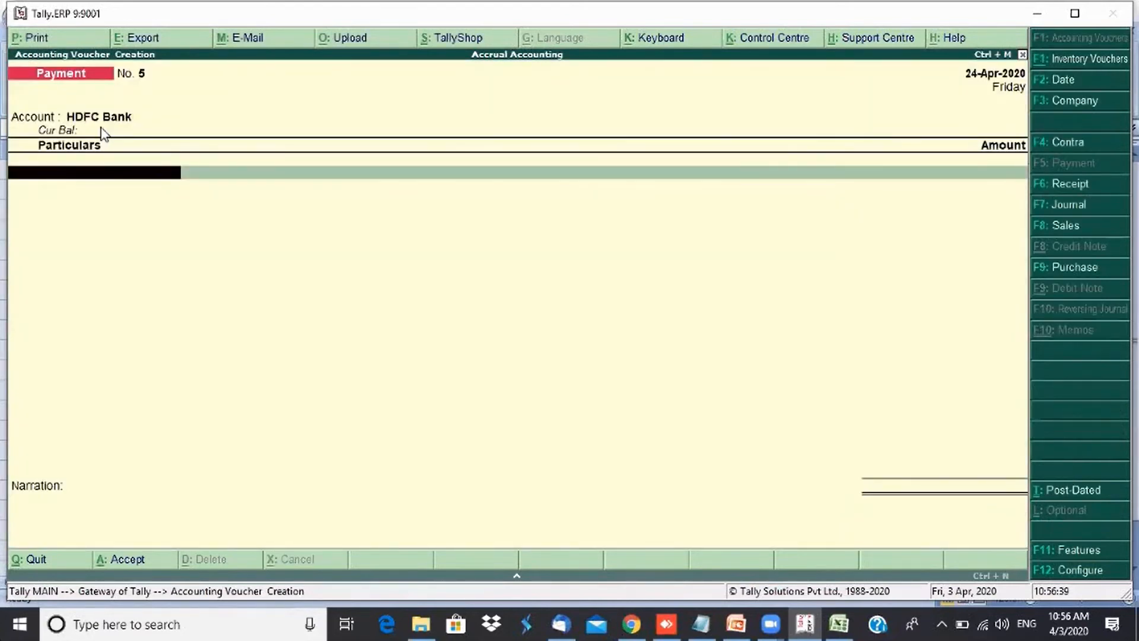
- Pay Verasama Traders 30,000 against bill reference 3424234
text(V)
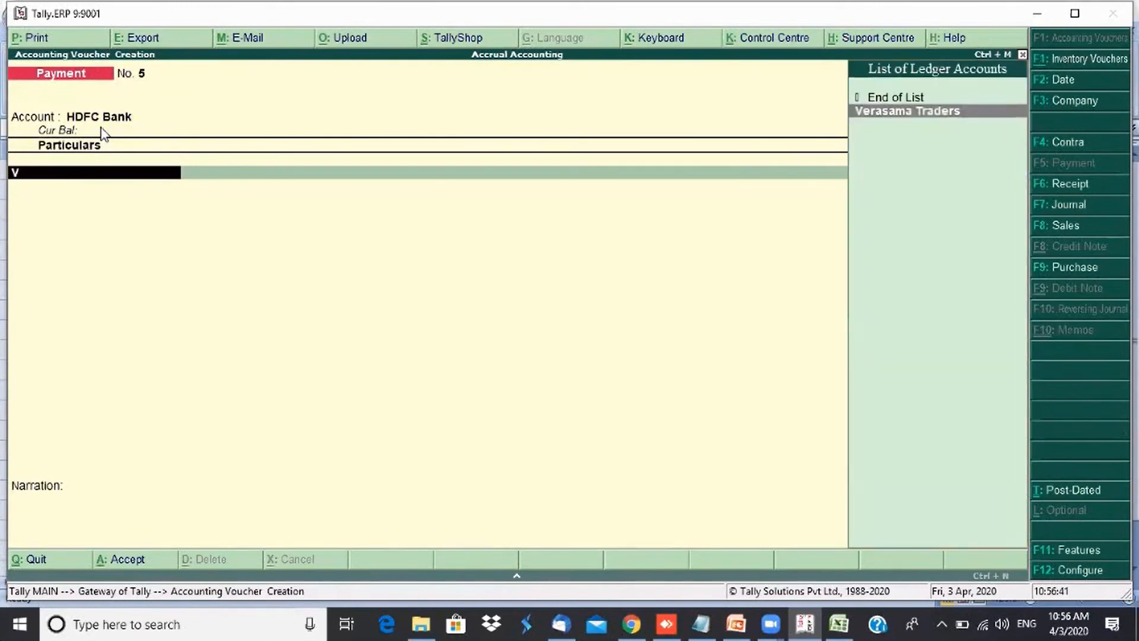
key(Return)
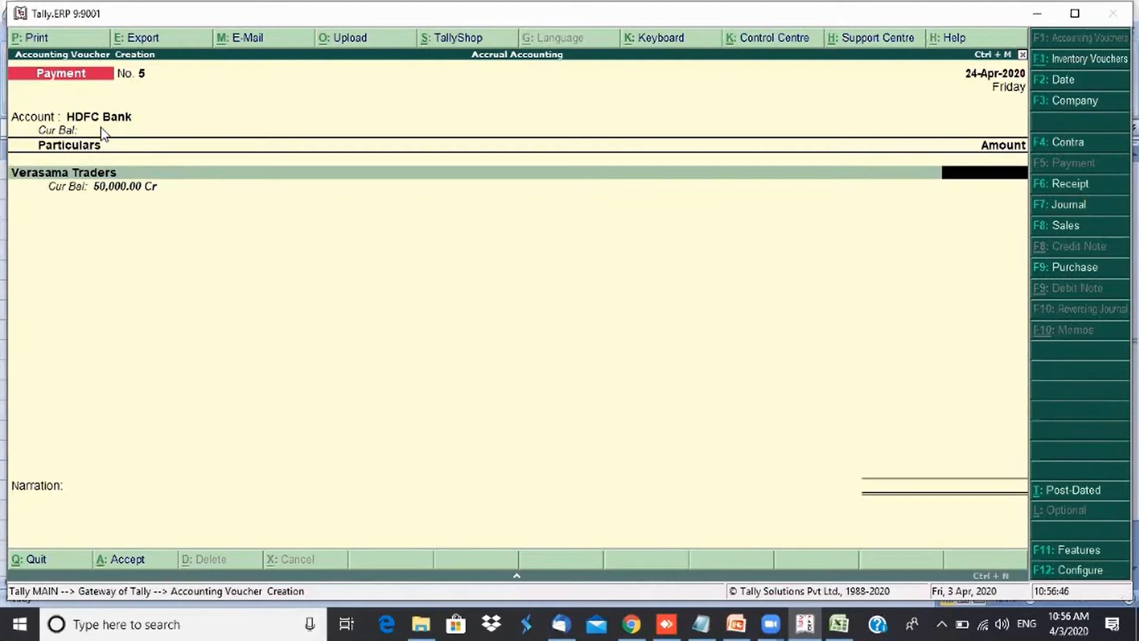
text(30,000)
key(Return)
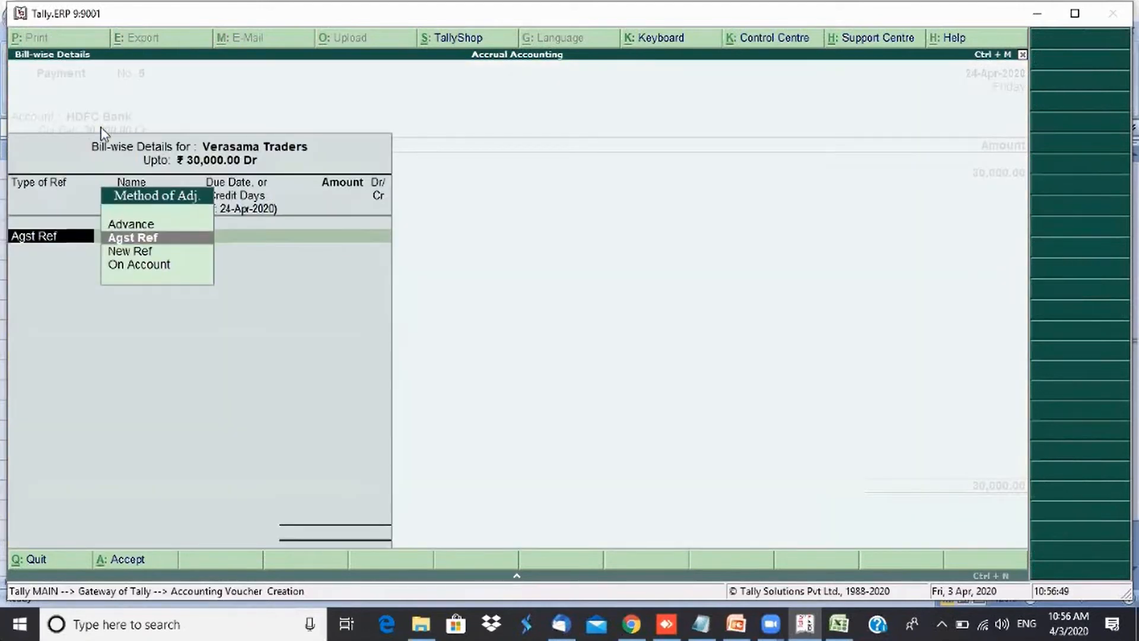
key(Return)
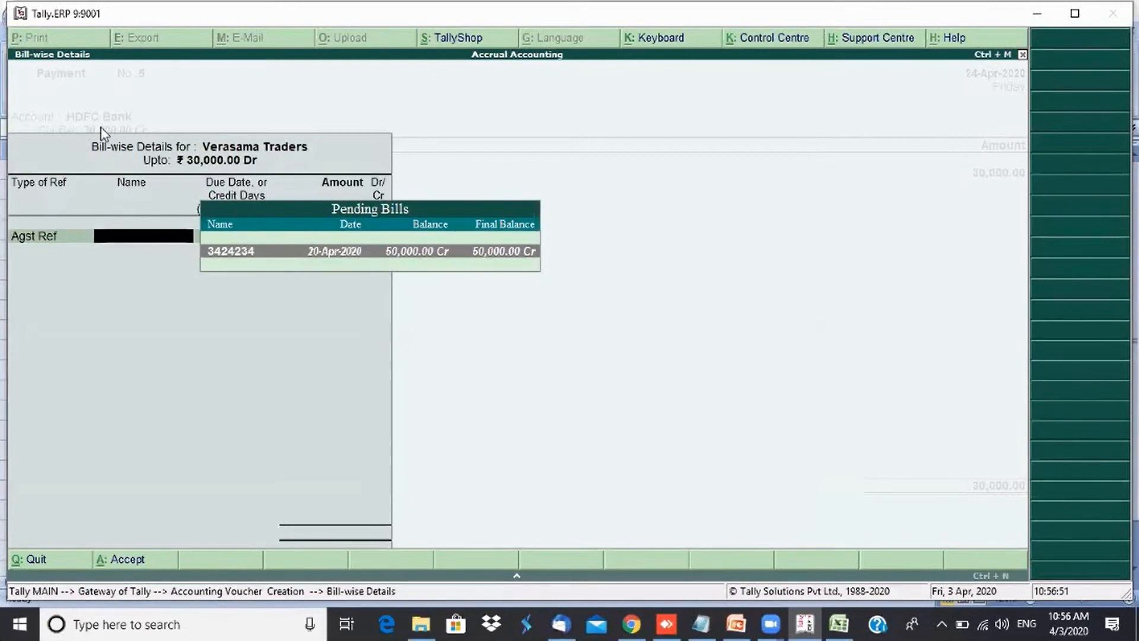
key(Return)
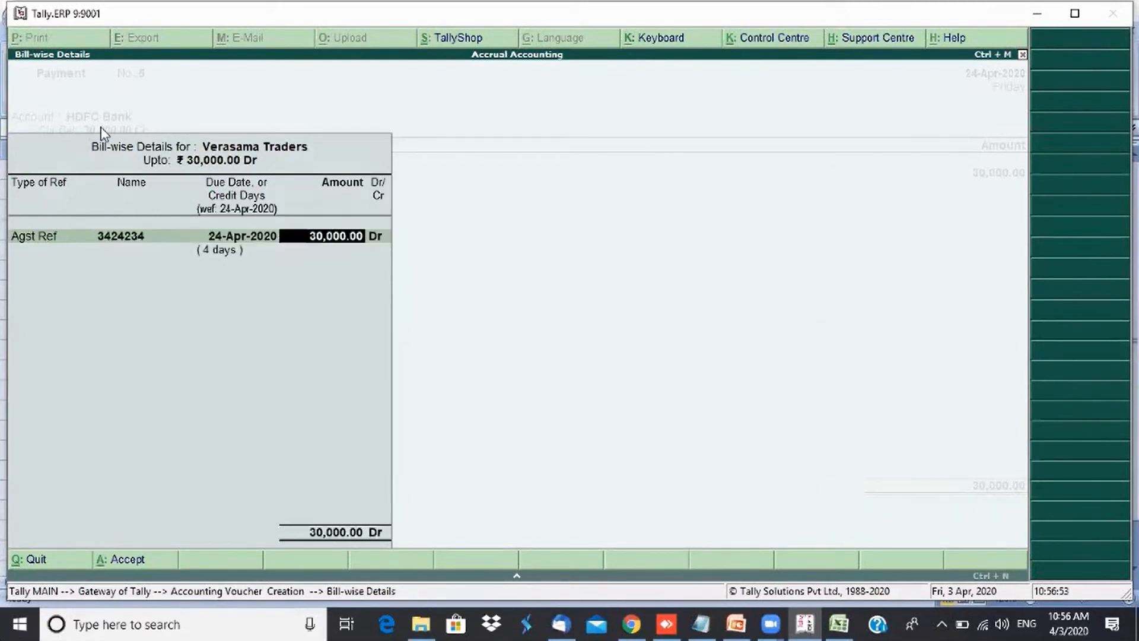
key(Return)
key(Return)
key(Return)
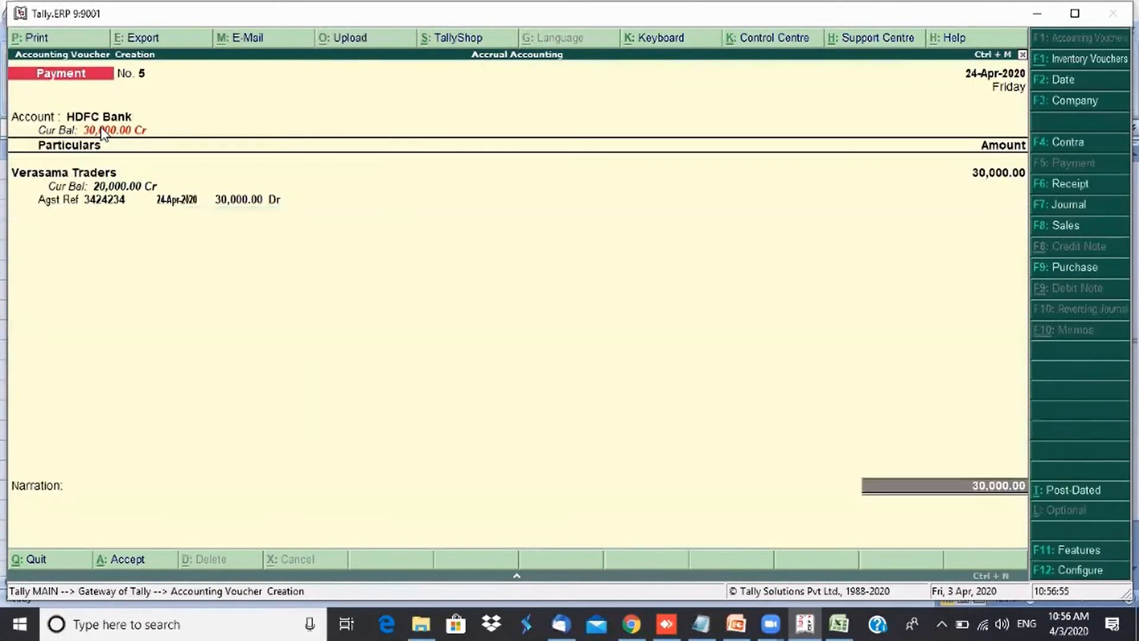
- Set the bank allocation to e-Fund Transfer with instrument number UTR:34343242
text(e)
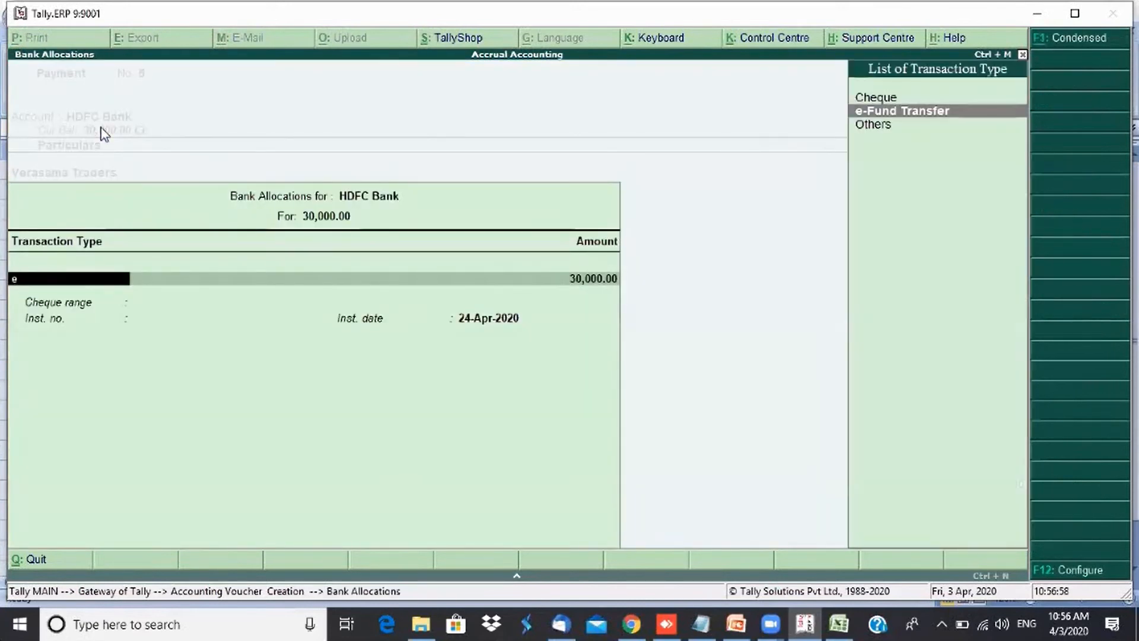
key(Return)
key(Return)
key(Return)
key(Return)
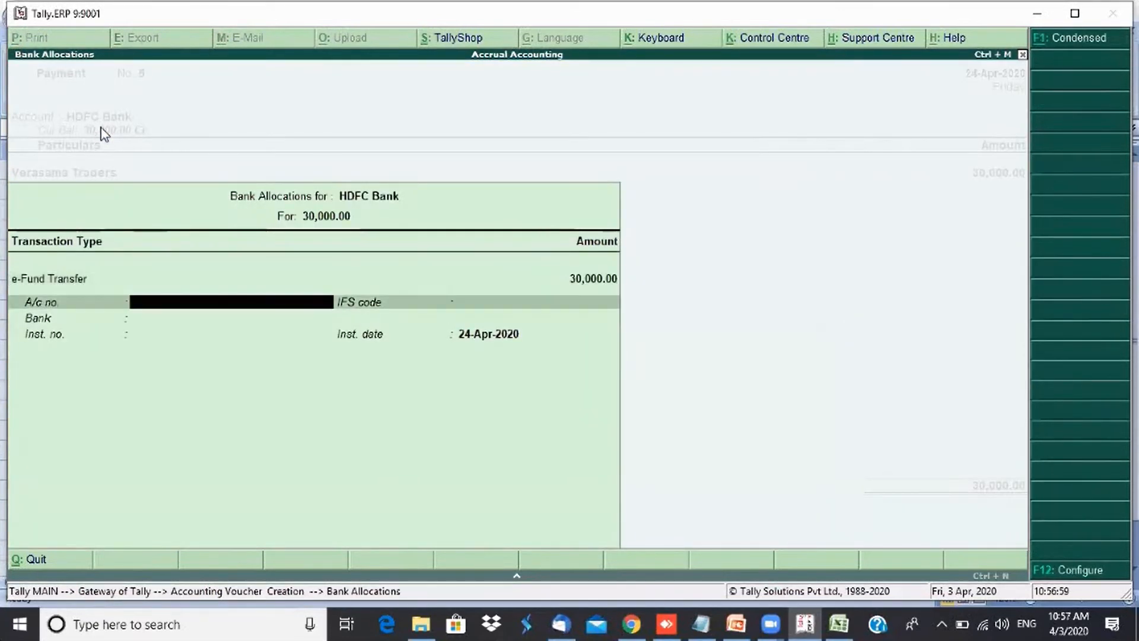
key(Return)
text(U)
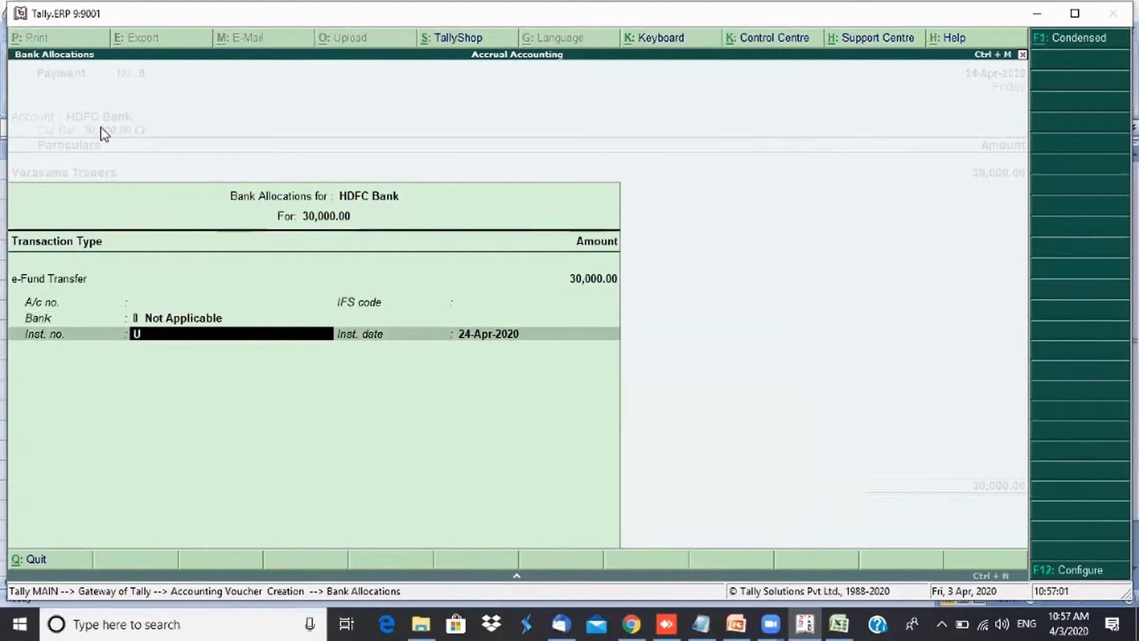
text(TR:34343242)
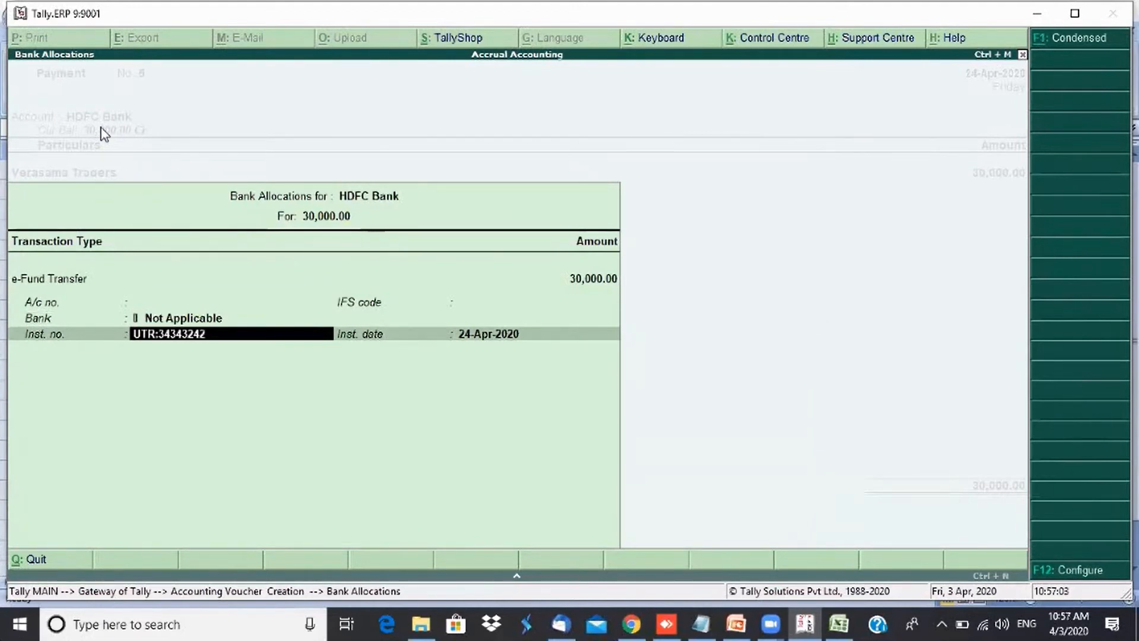
key(Return)
key(Return)
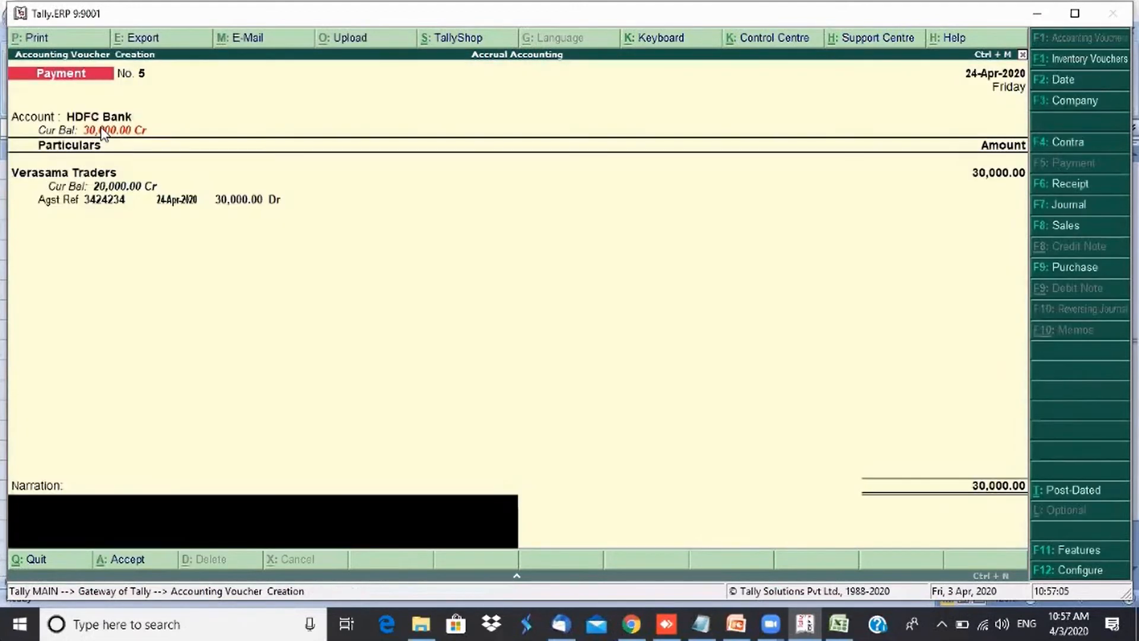
- Enter the narration "Being partial payments made" and accept the payment voucher
text(Being partial paym)
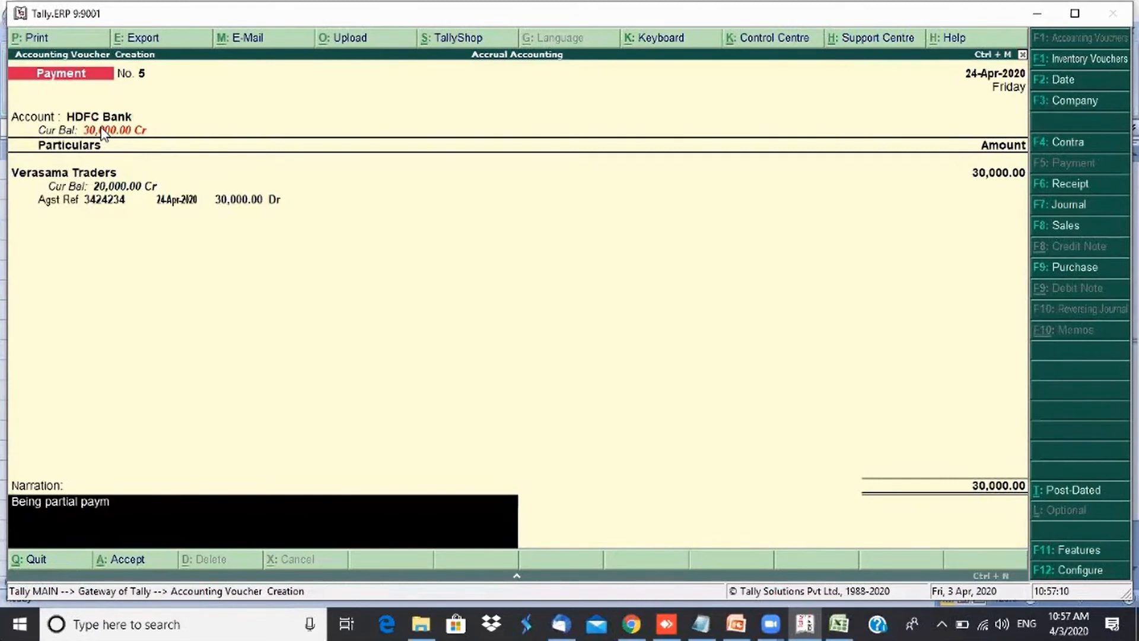
text(ents made)
key(Return)
key(Return)
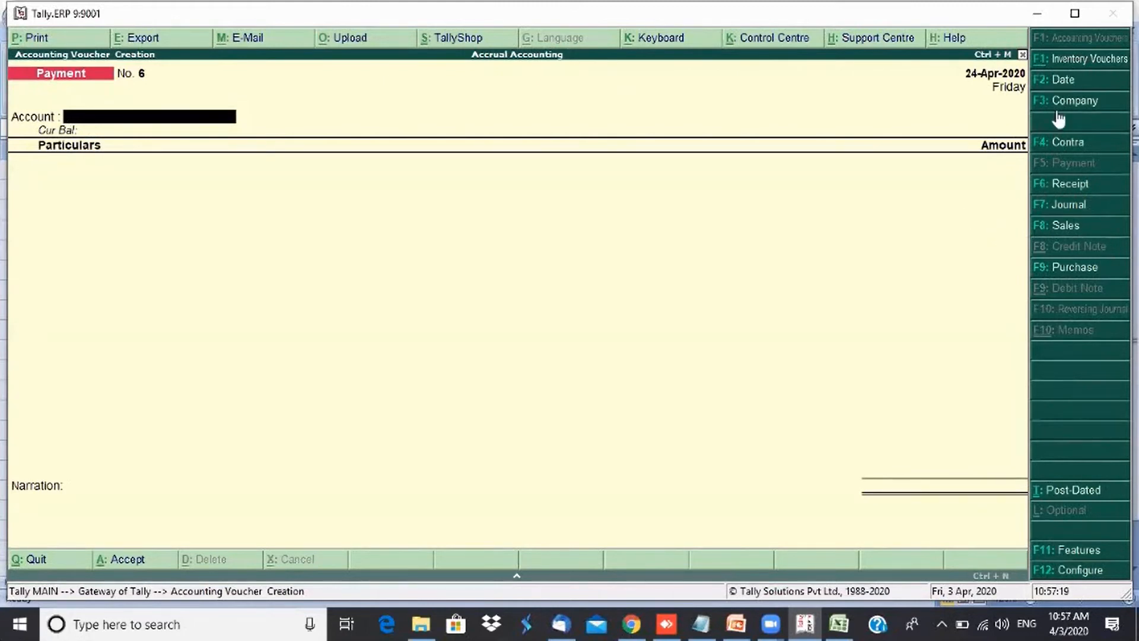
- Set the next payment voucher's date to 2-May-2020 and choose Cash as the account
click(1069, 86)
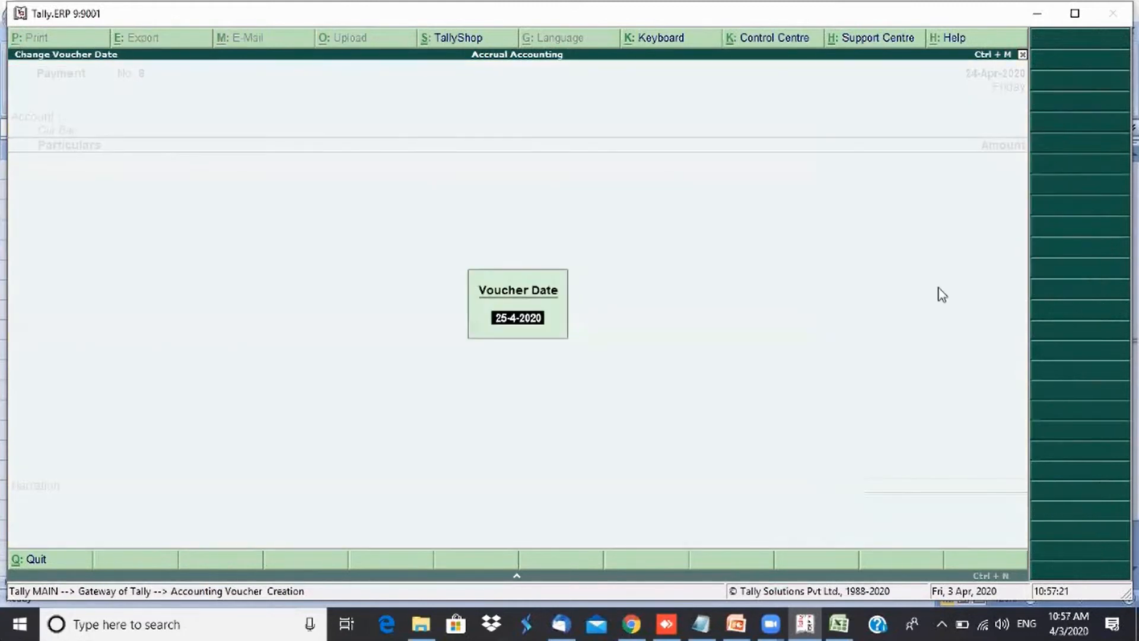
text(2-5)
key(Return)
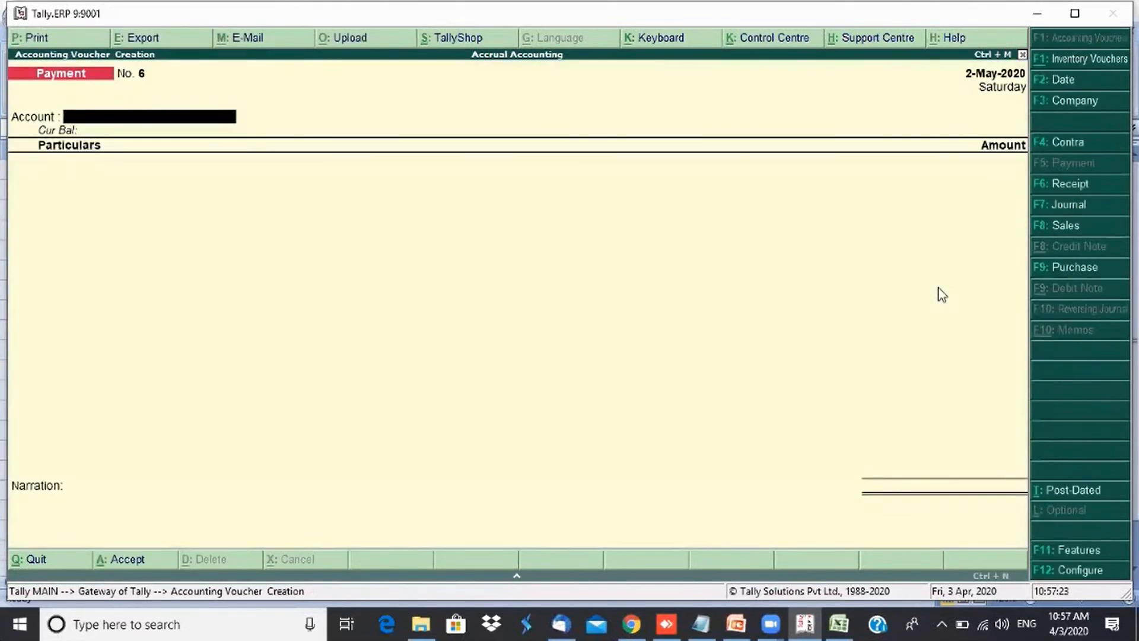
text(Ca)
key(Return)
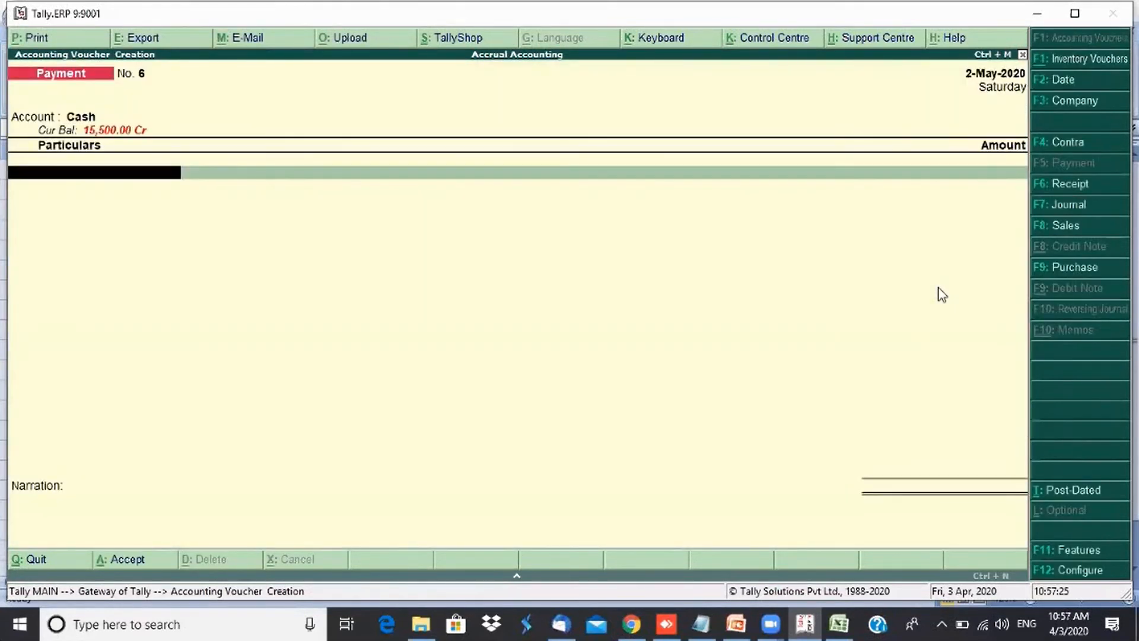
- Pay Verasama Traders 20,000 against bill reference 3424234
text(V)
key(Return)
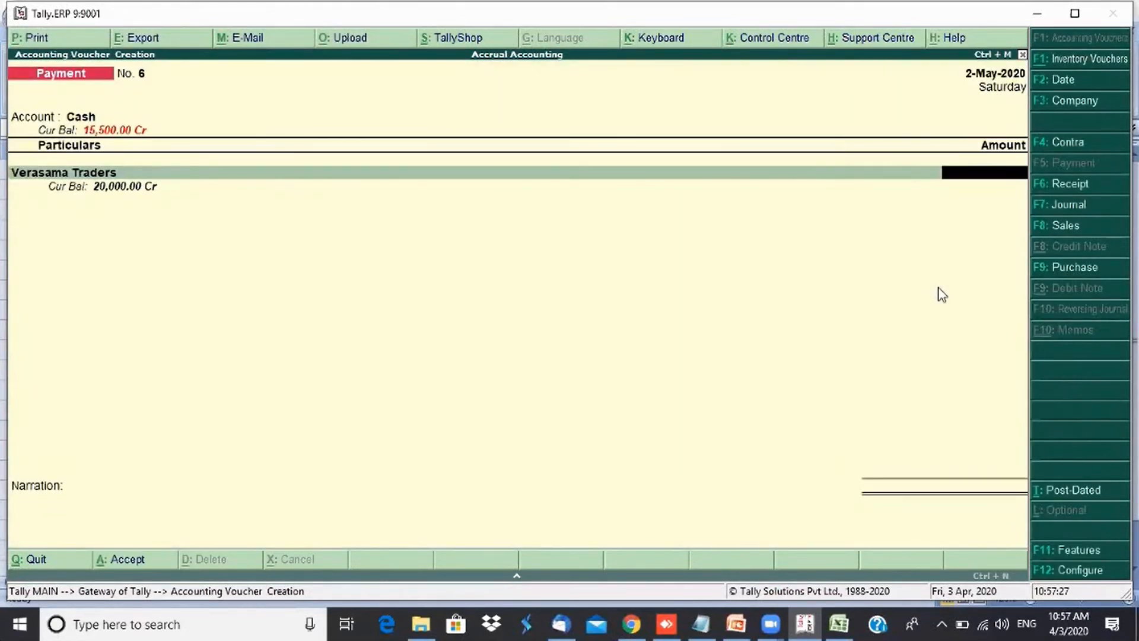
text(20000)
key(Return)
key(Return)
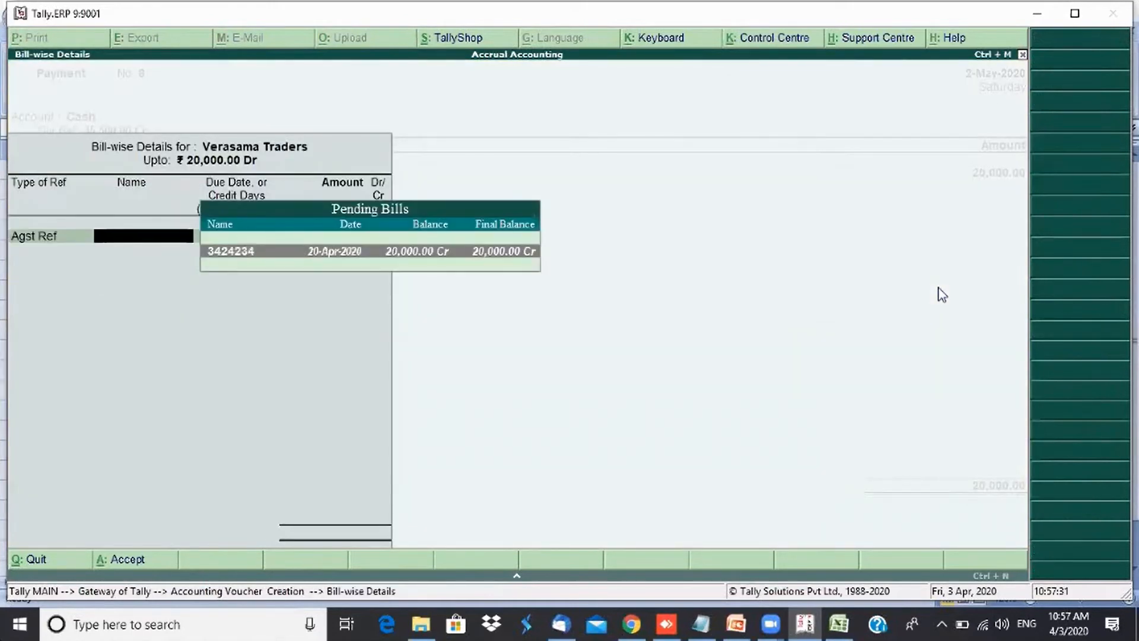
key(Return)
key(Return)
key(Return)
key(Return)
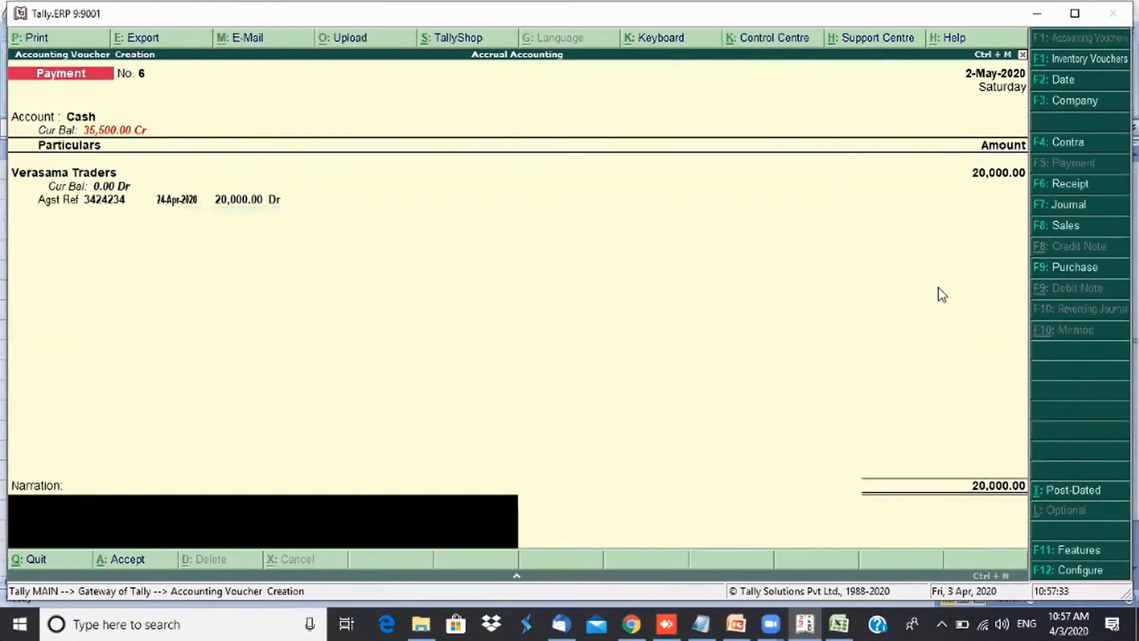
- Enter the narration "Being full payments made", accept the voucher, and exit voucher entry
text(Being partial payments made)
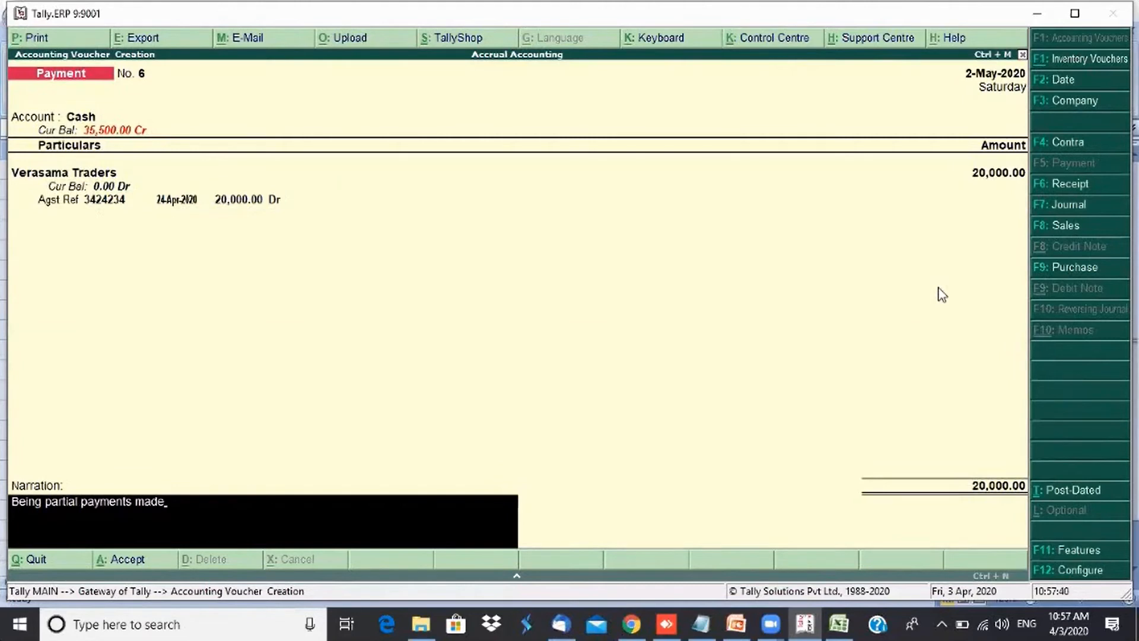
text(full)
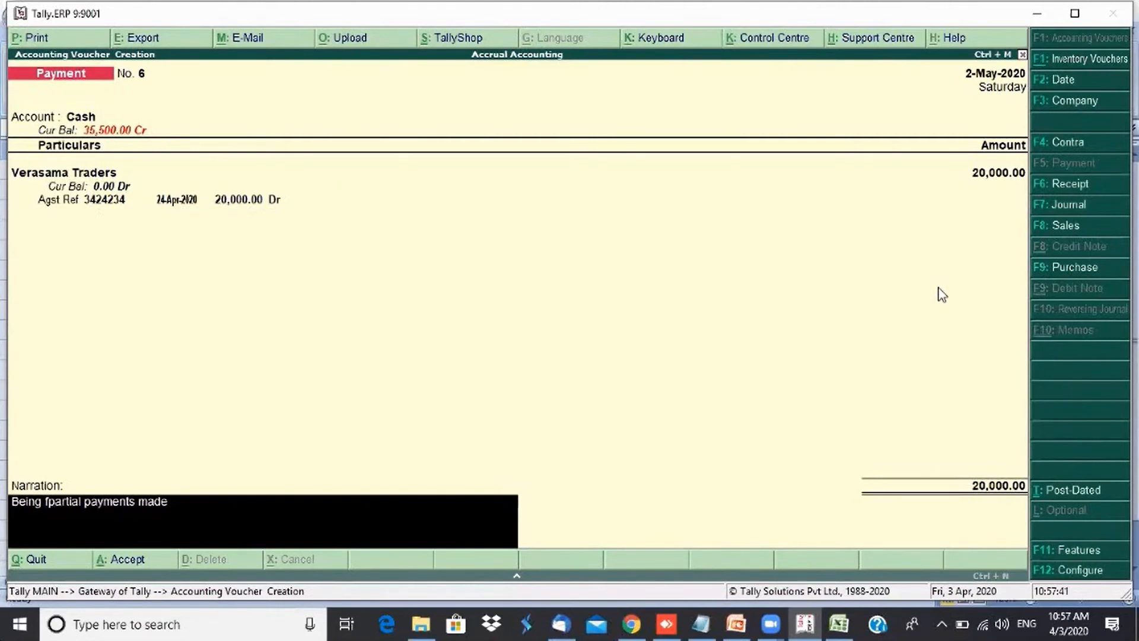
key(Delete)
key(Delete)
key(Delete)
key(Delete)
key(Delete)
key(Delete)
key(Delete)
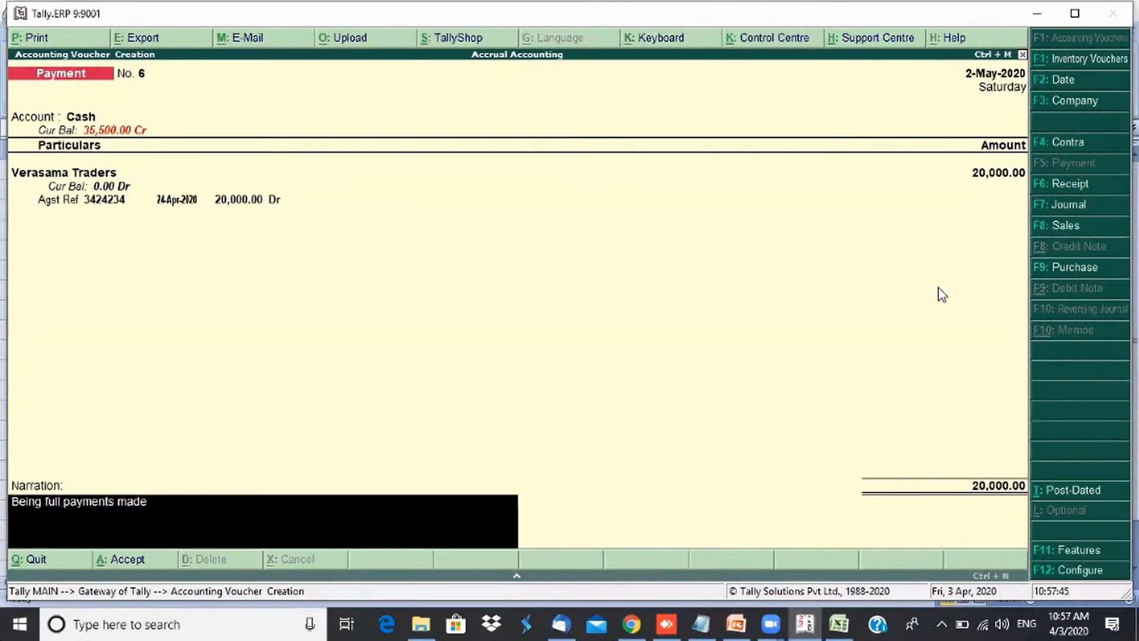
key(Return)
key(Return)
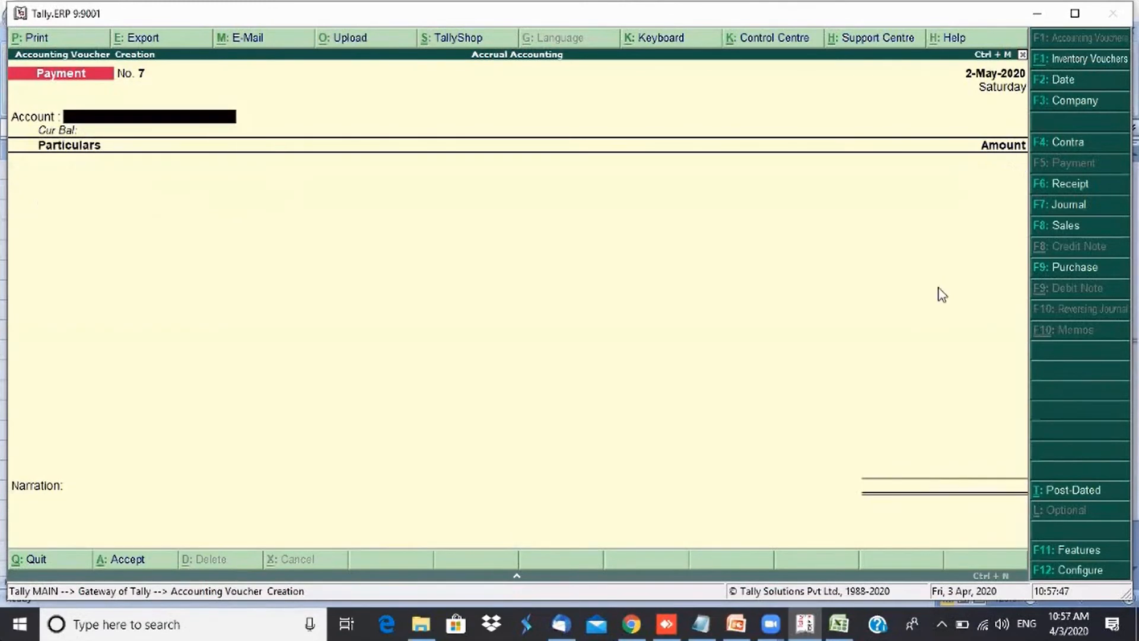
key(Escape)
key(Return)
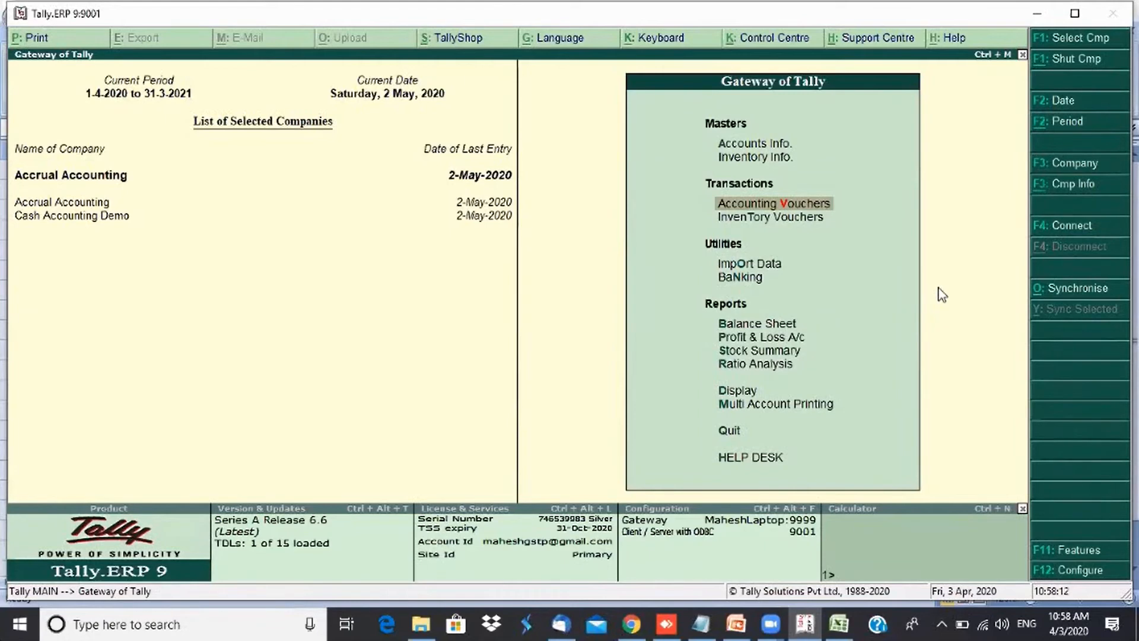
- Open the Day Book of Cash Accounting Demo and set its period from 1-4-2020 to 2-5-2020
click(84, 216)
key(d)
key(a)
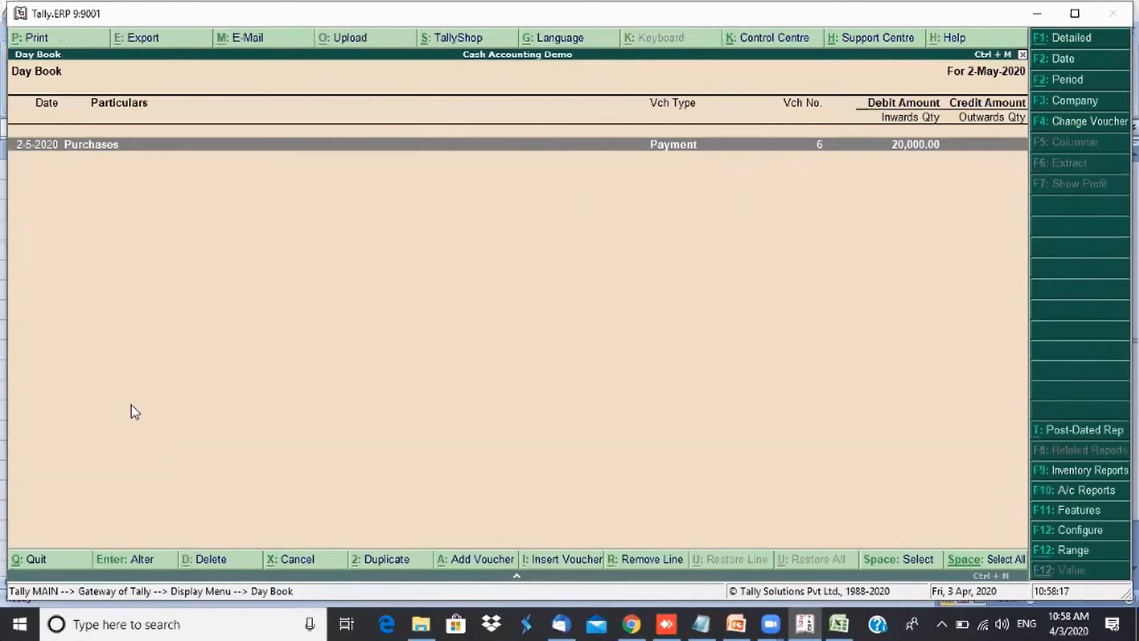
key(alt+F2)
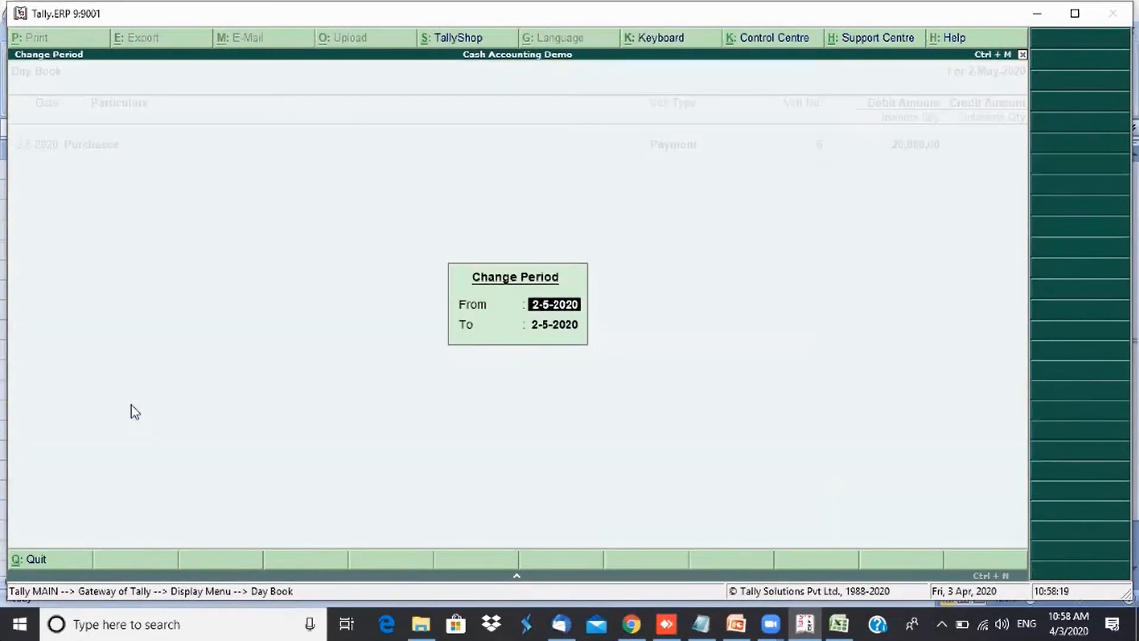
text(1-4)
key(Return)
key(Return)
- Browse the Day Book entries and open the 2-5-2020 Purchases payment voucher for review
key(Down)
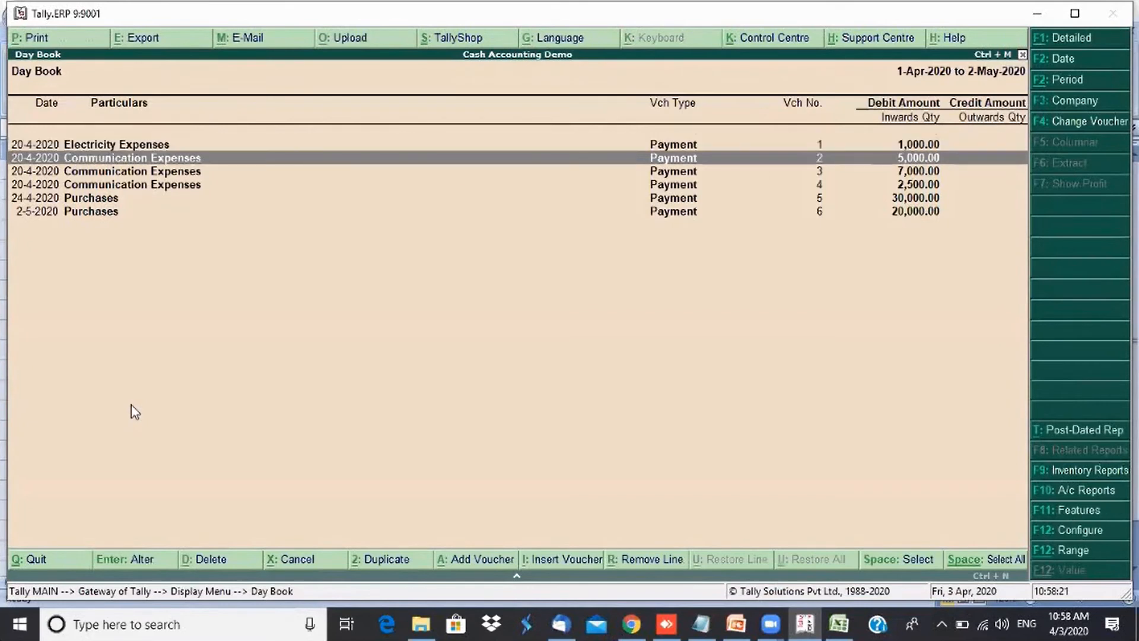
key(Down)
key(Down)
key(Down)
key(Down)
key(Up)
key(Down)
key(Up)
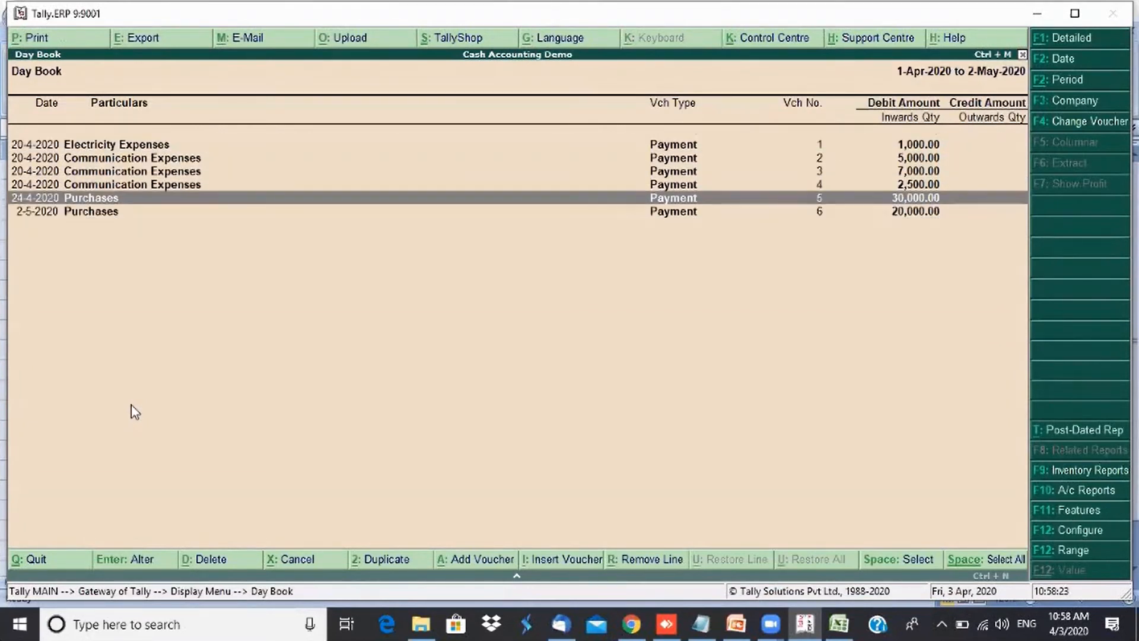
key(Down)
key(Up)
key(Return)
key(Escape)
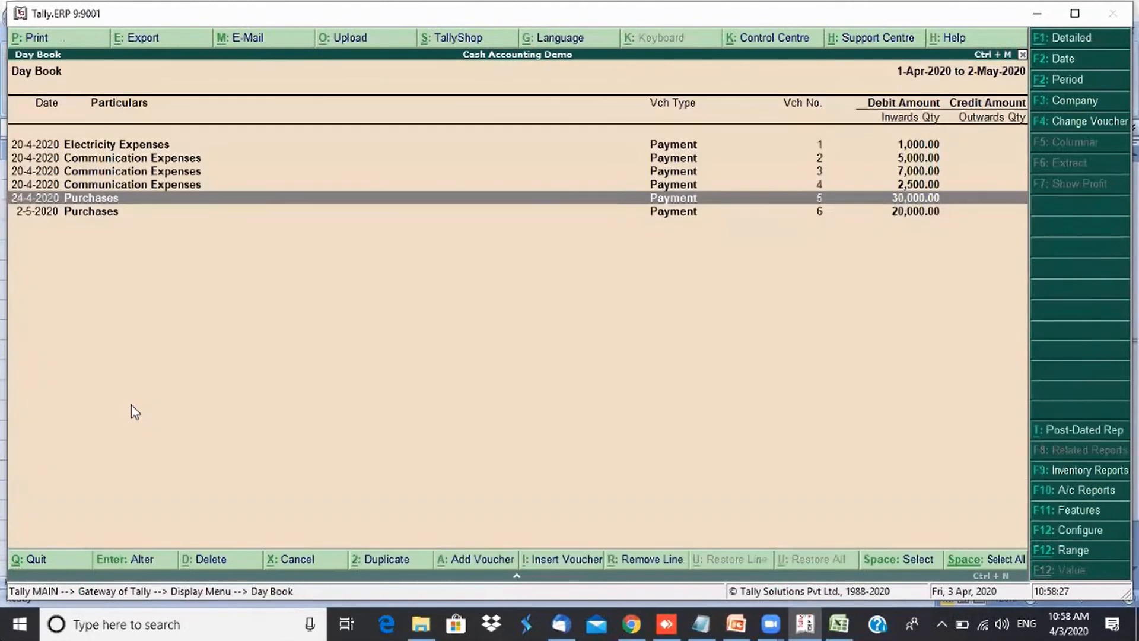
key(Down)
key(Return)
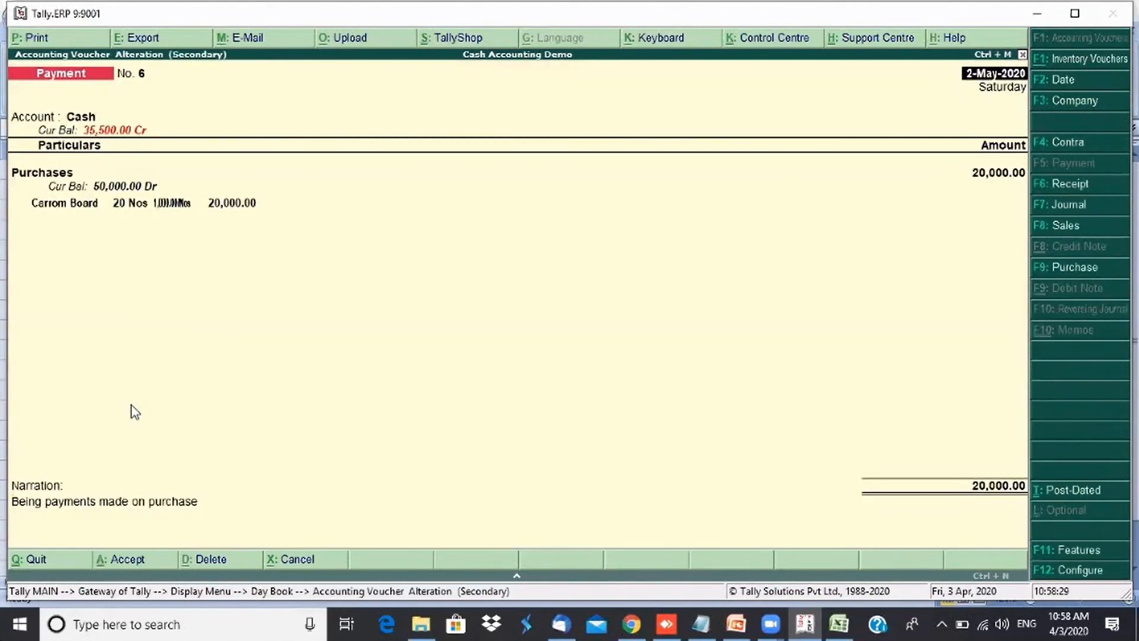
key(Escape)
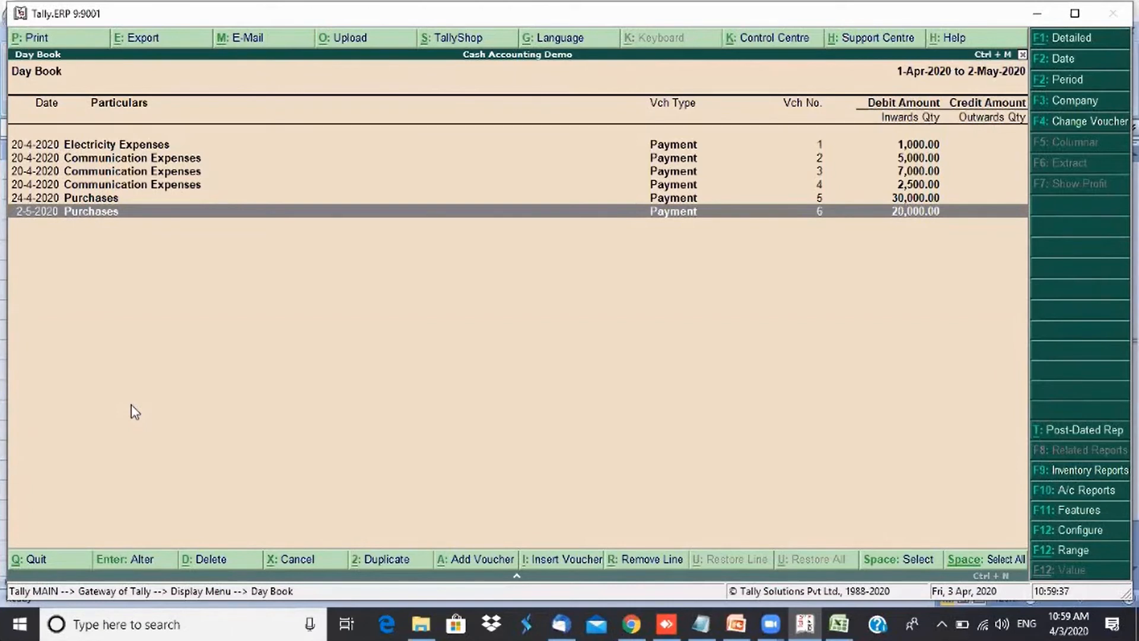
- Review the 24-4-2020 Purchases payment voucher and the 2-5-2020 one again without changing them
key(Up)
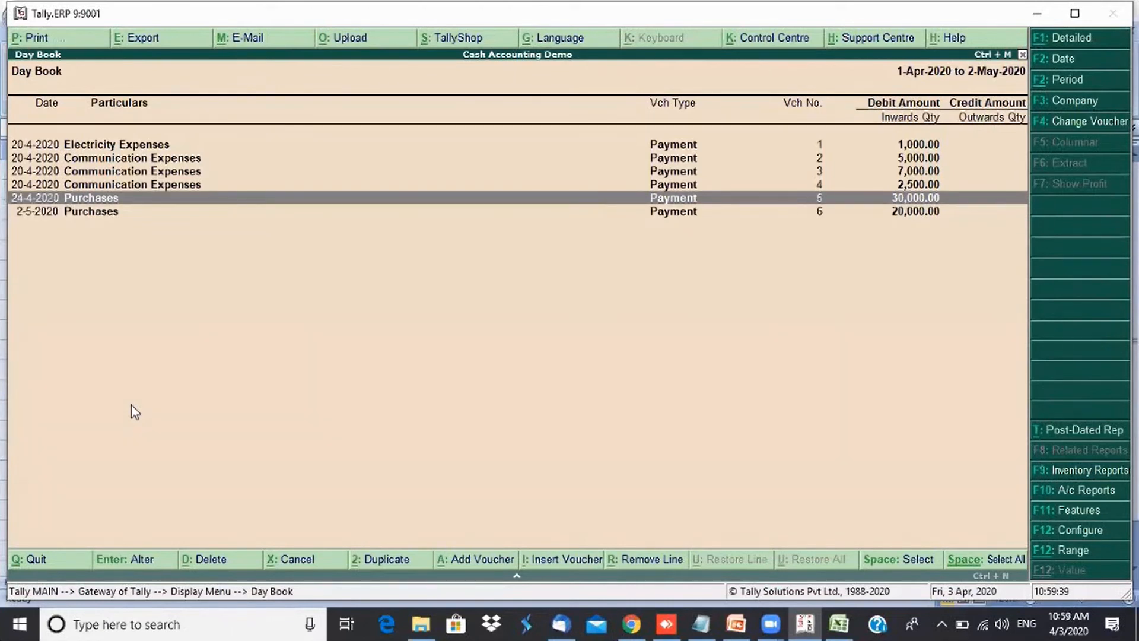
key(Return)
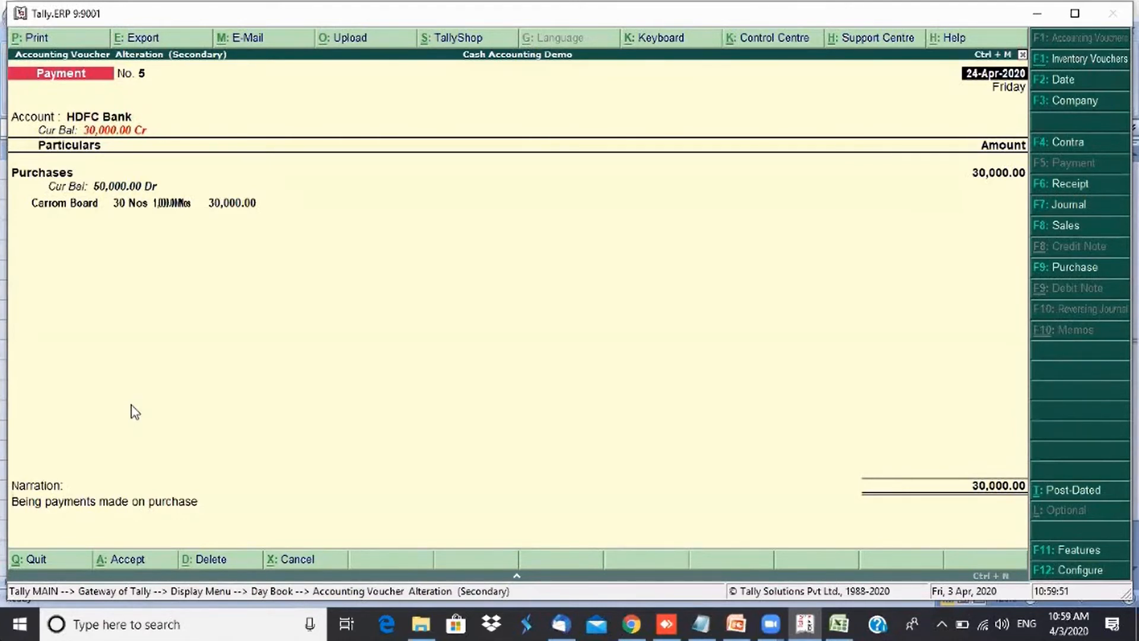
key(Escape)
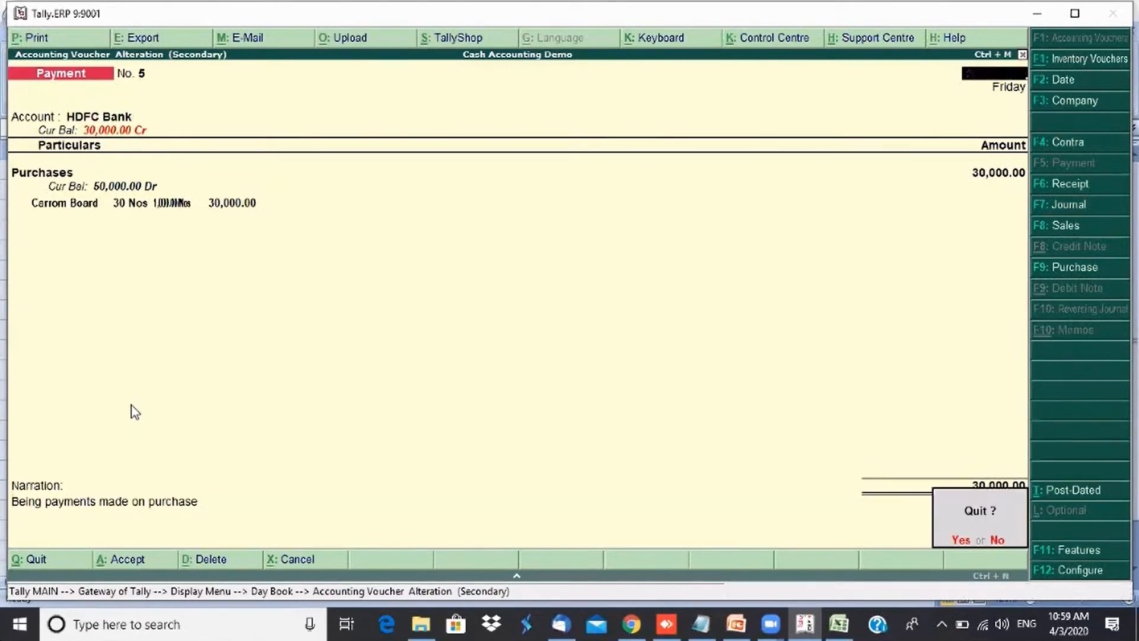
key(y)
key(Down)
key(Return)
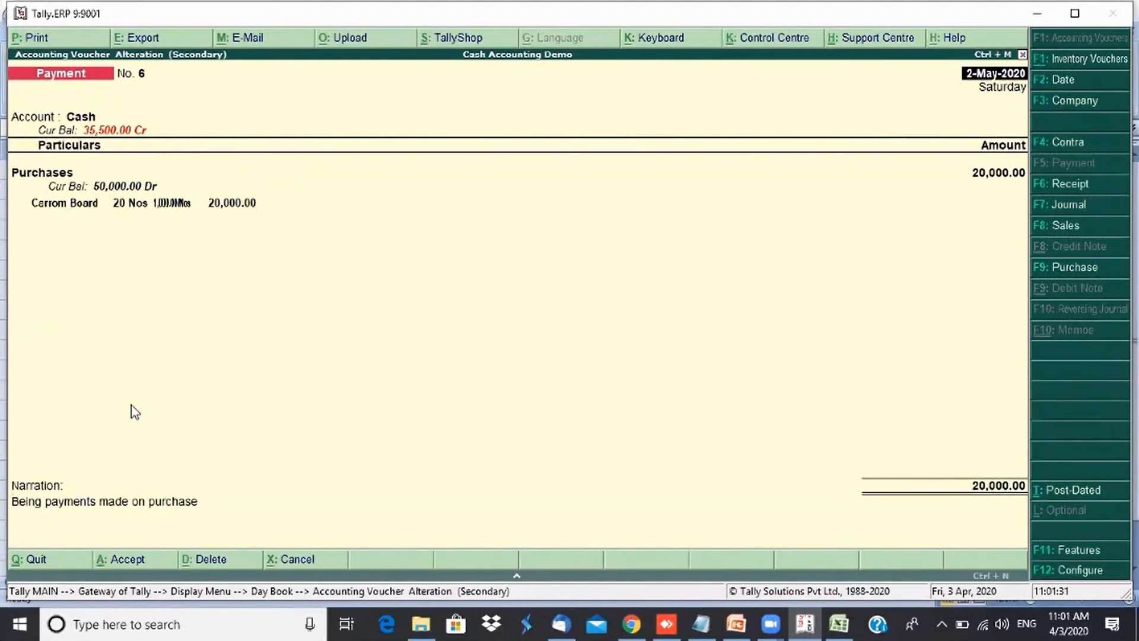
key(Escape)
key(y)
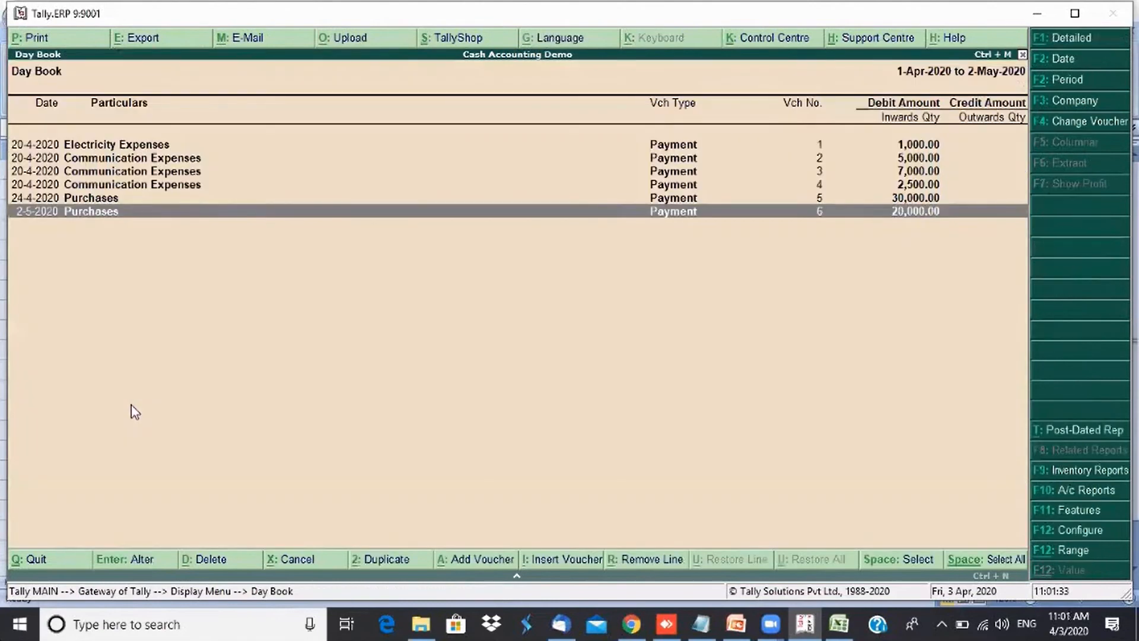
- Open the Stock Summary and set its period to run from 1-4-2020 to 30-4-2020
key(Escape)
key(Escape)
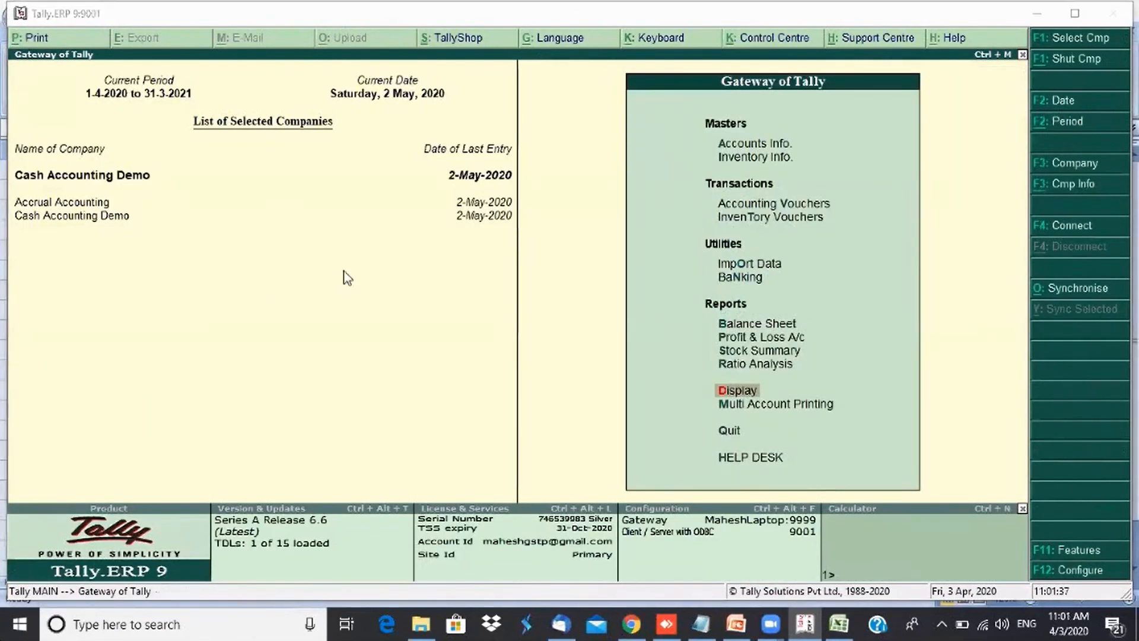
click(751, 356)
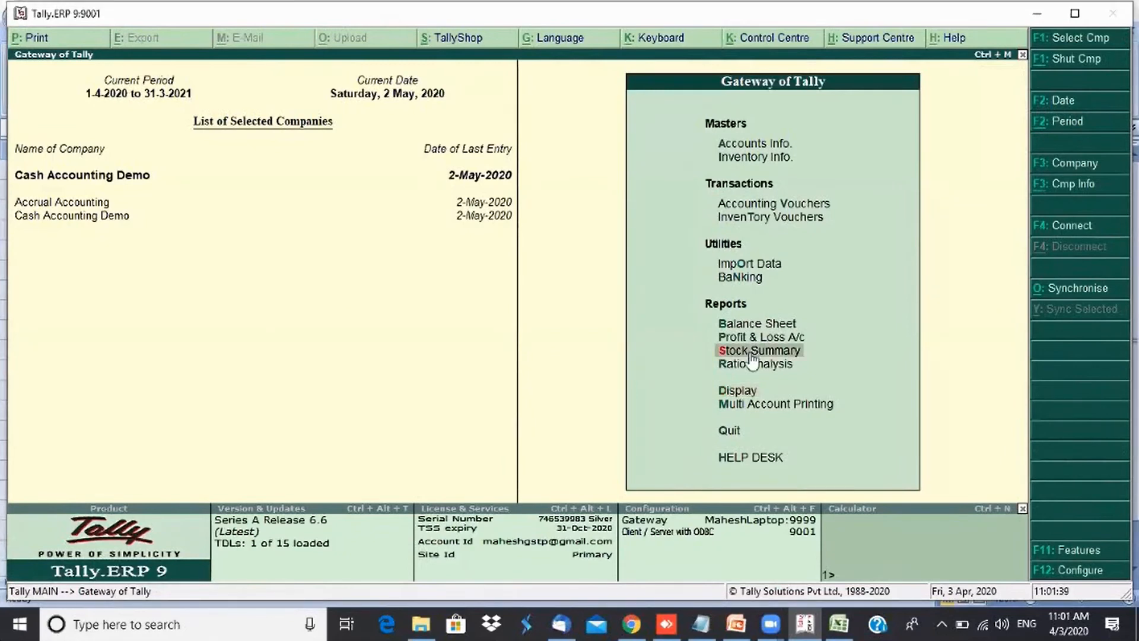
click(751, 355)
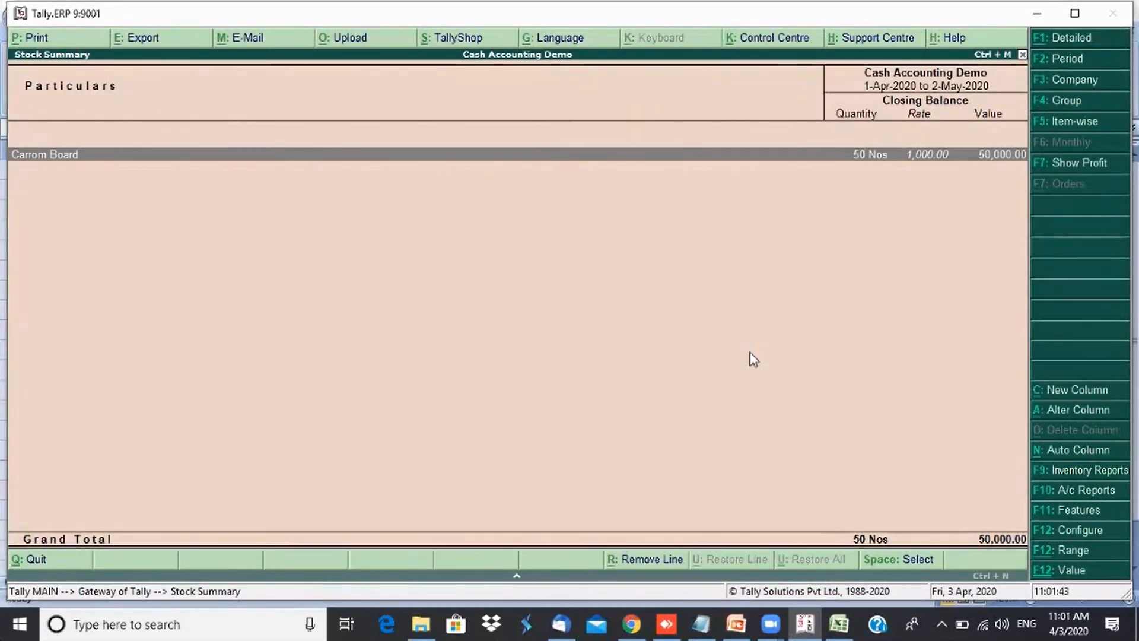
key(F2)
key(Return)
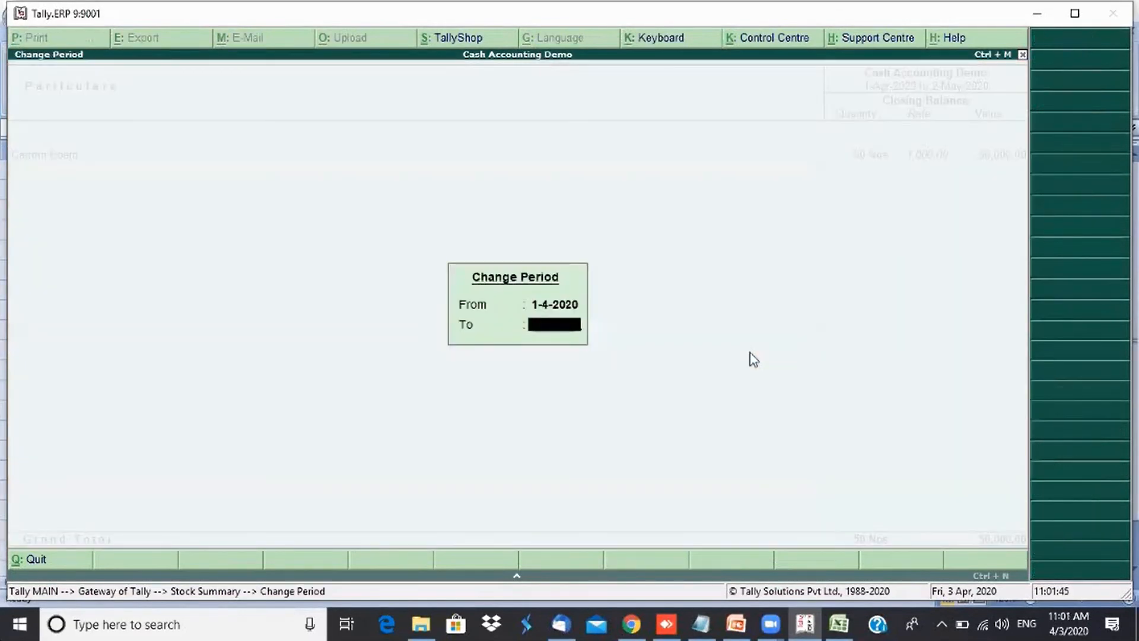
text(30 4)
key(Return)
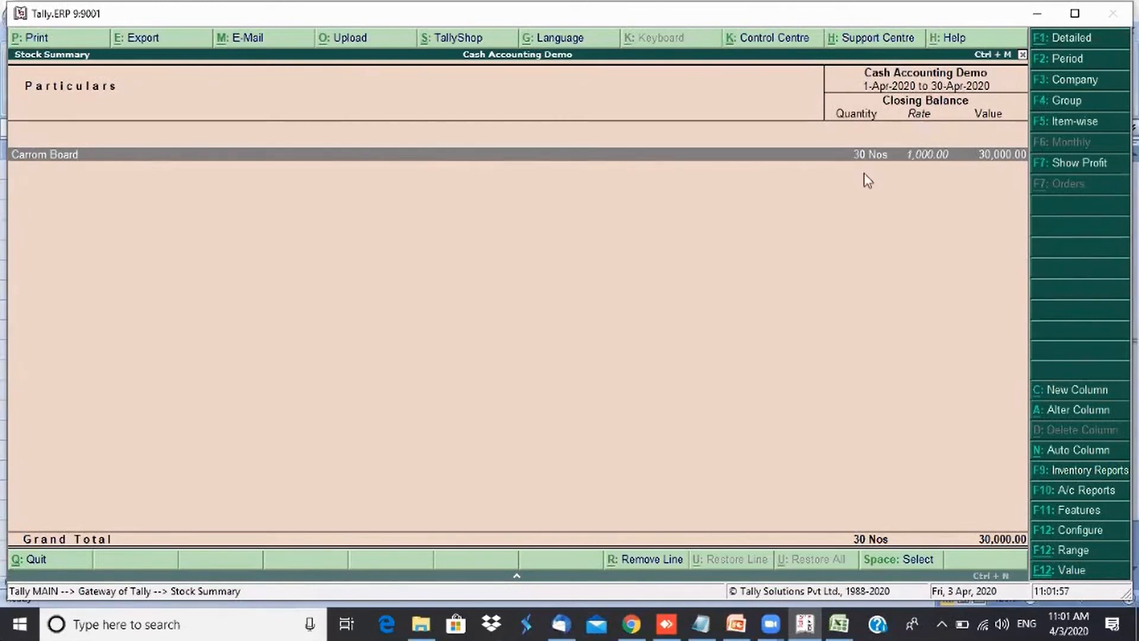
- Add an Accrual Accounting column for 1-4-2020 to 30-4-2020 to the Stock Summary and compare the closing balances
click(1075, 396)
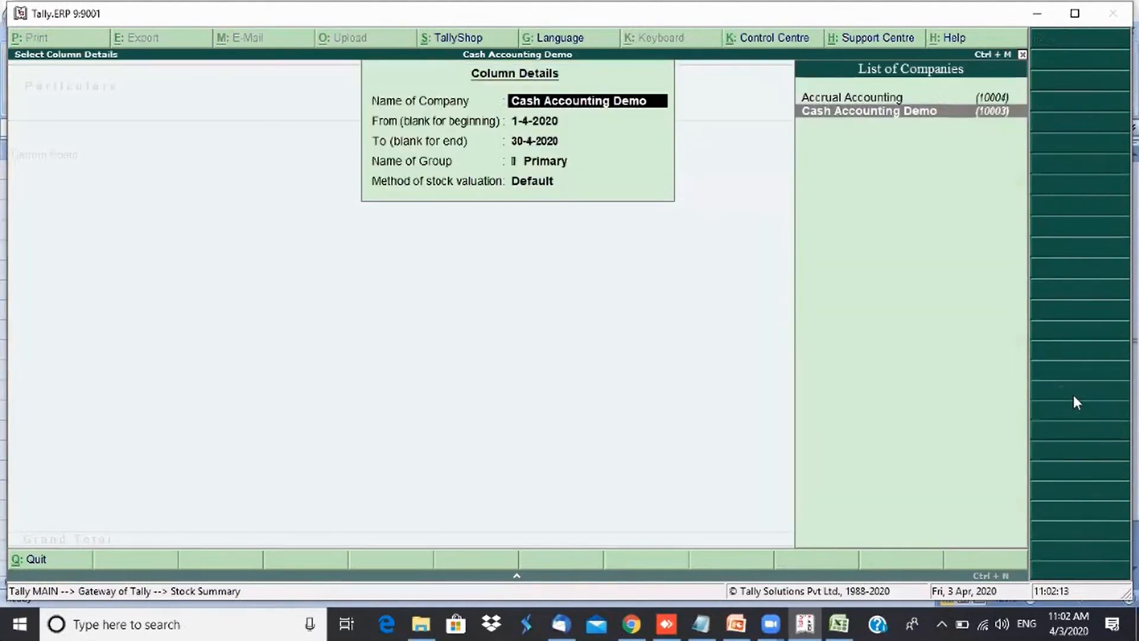
key(Up)
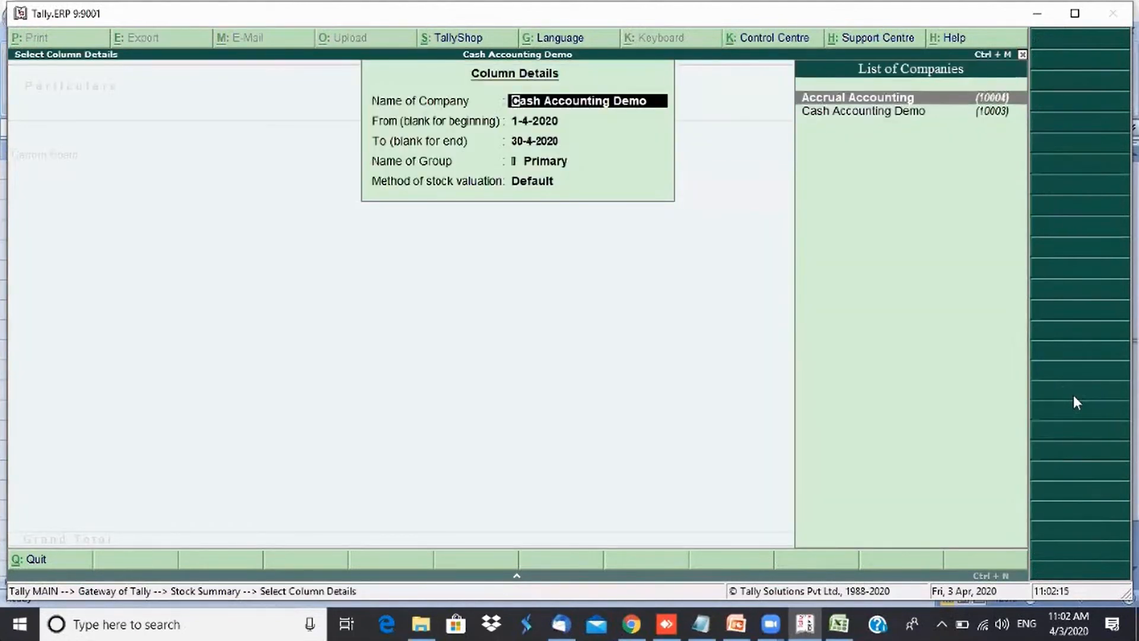
key(Return)
key(Return)
key(Return)
key(Return)
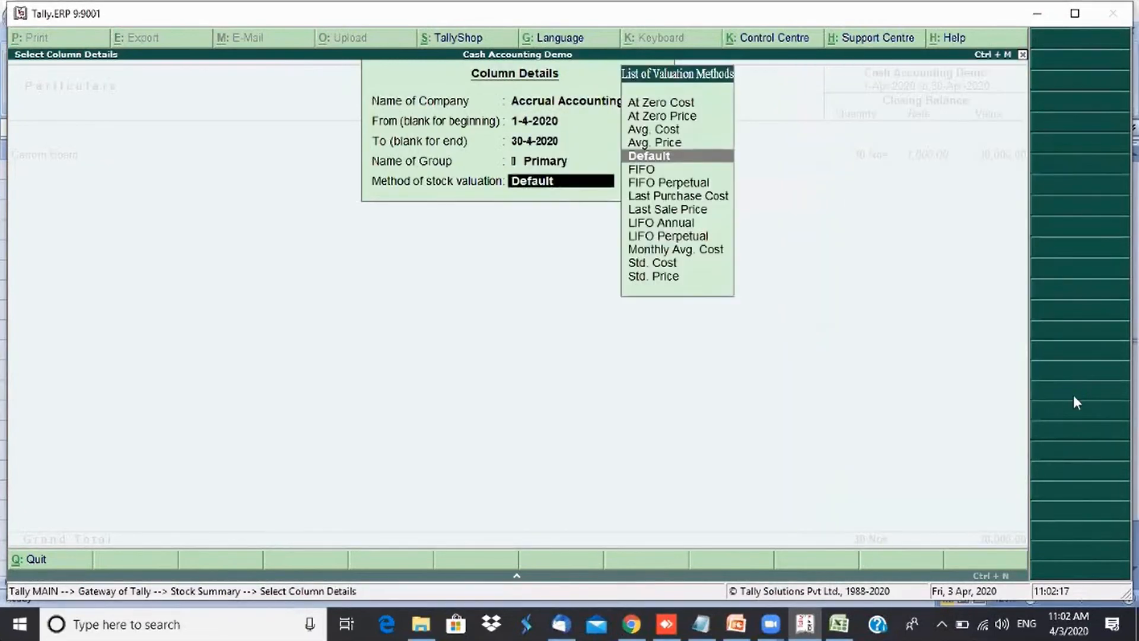
key(Return)
key(Right)
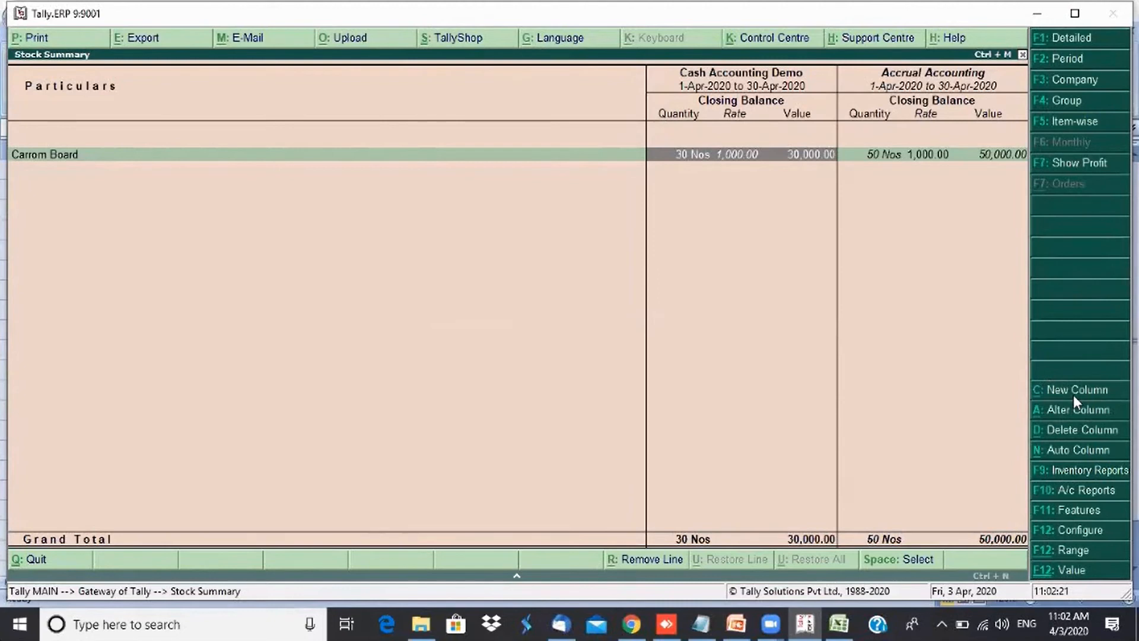
key(Right)
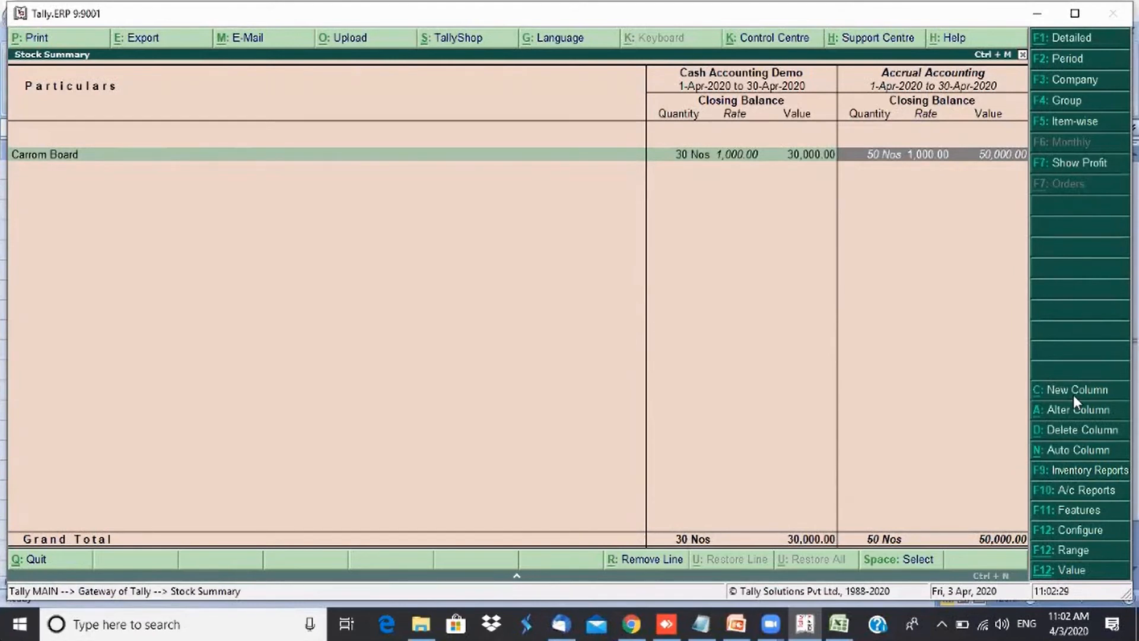
key(Left)
key(Left)
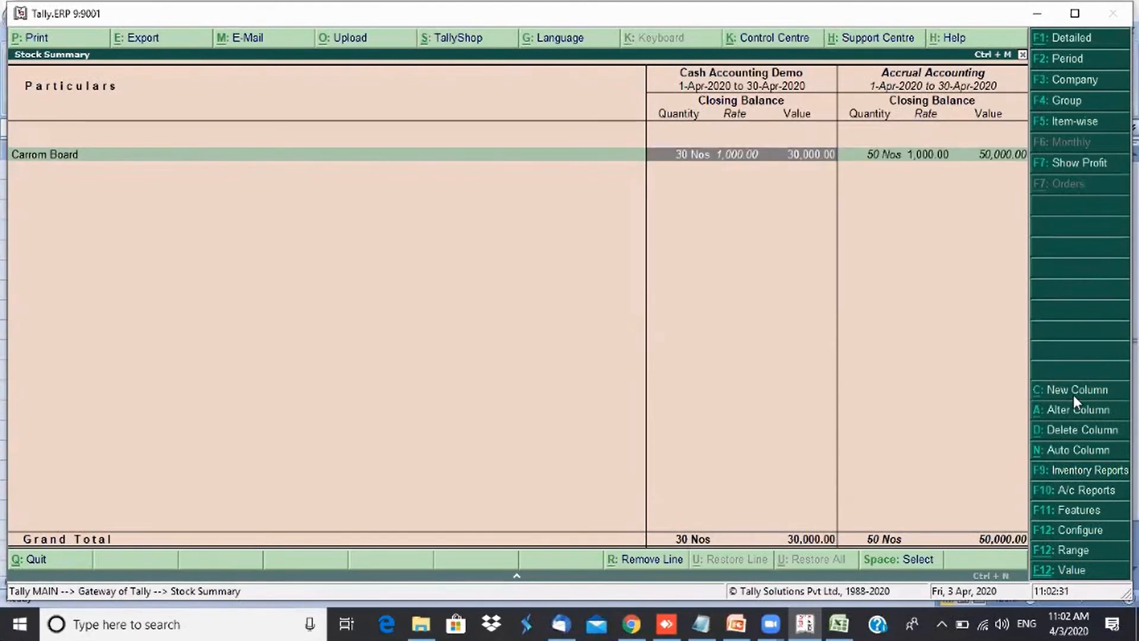
key(Left)
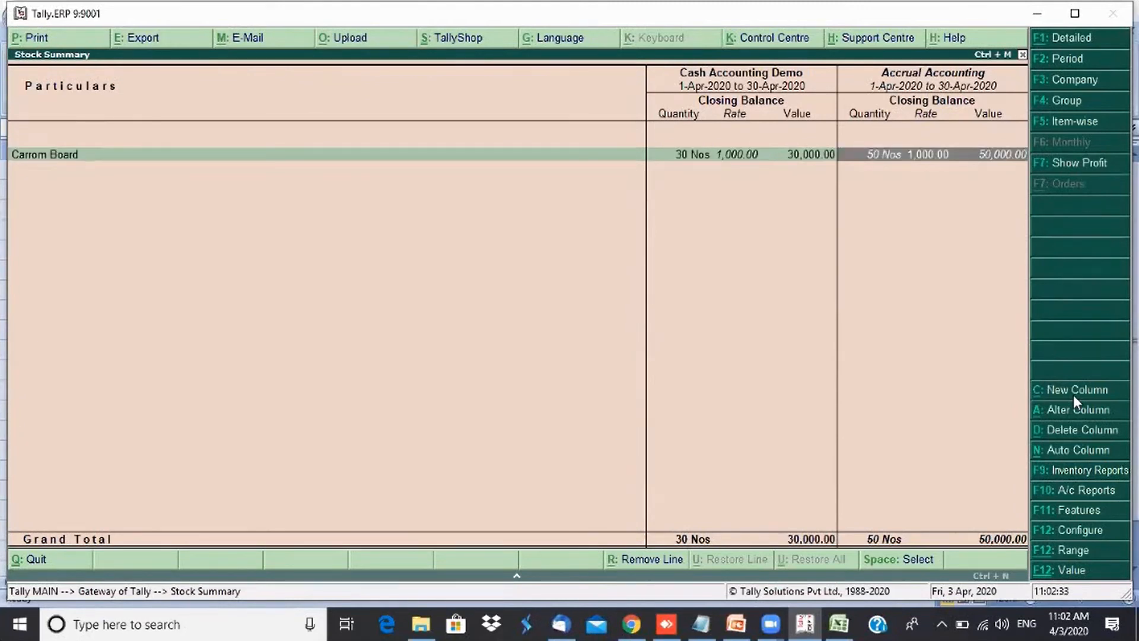
key(Left)
key(Left)
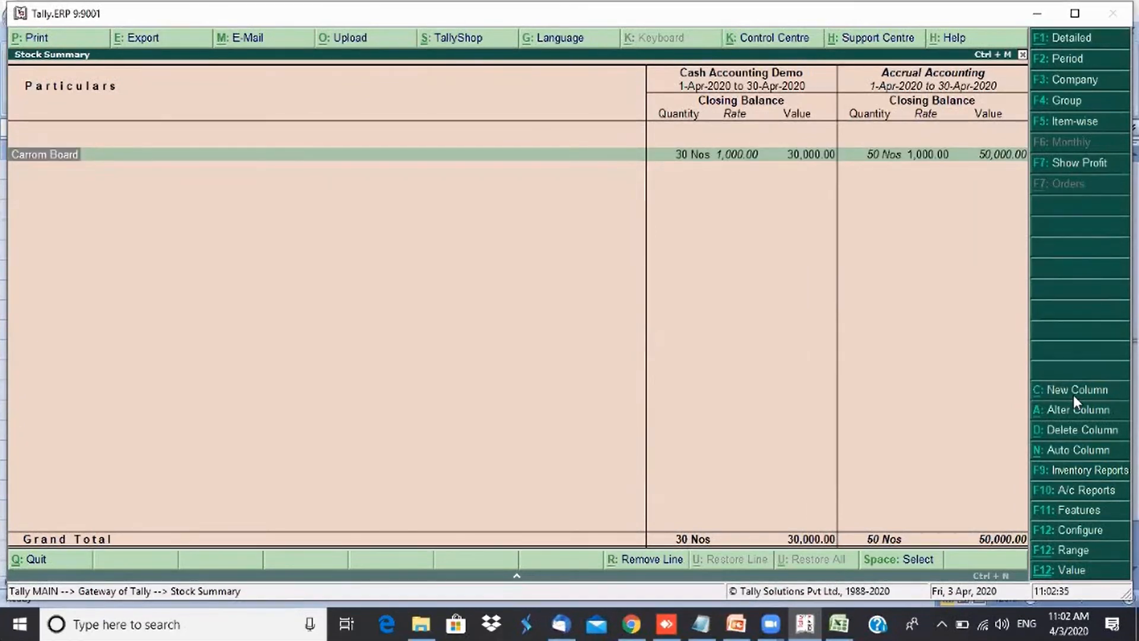
- Open the Balance Sheet and set its period to end on 30-4-2020
key(Escape)
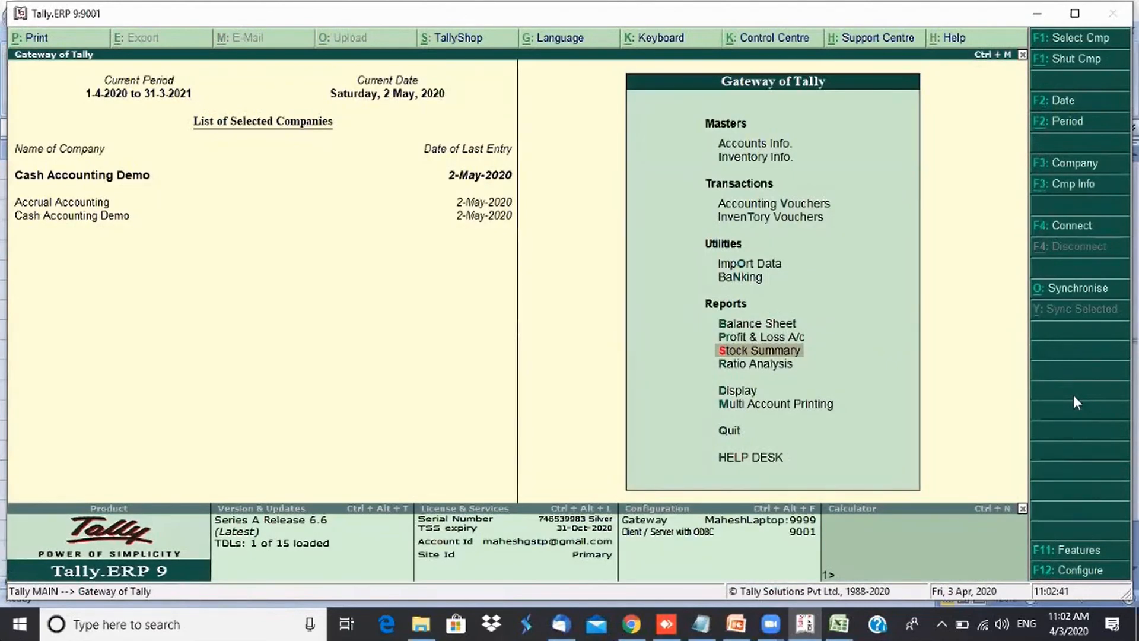
key(Up)
key(Up)
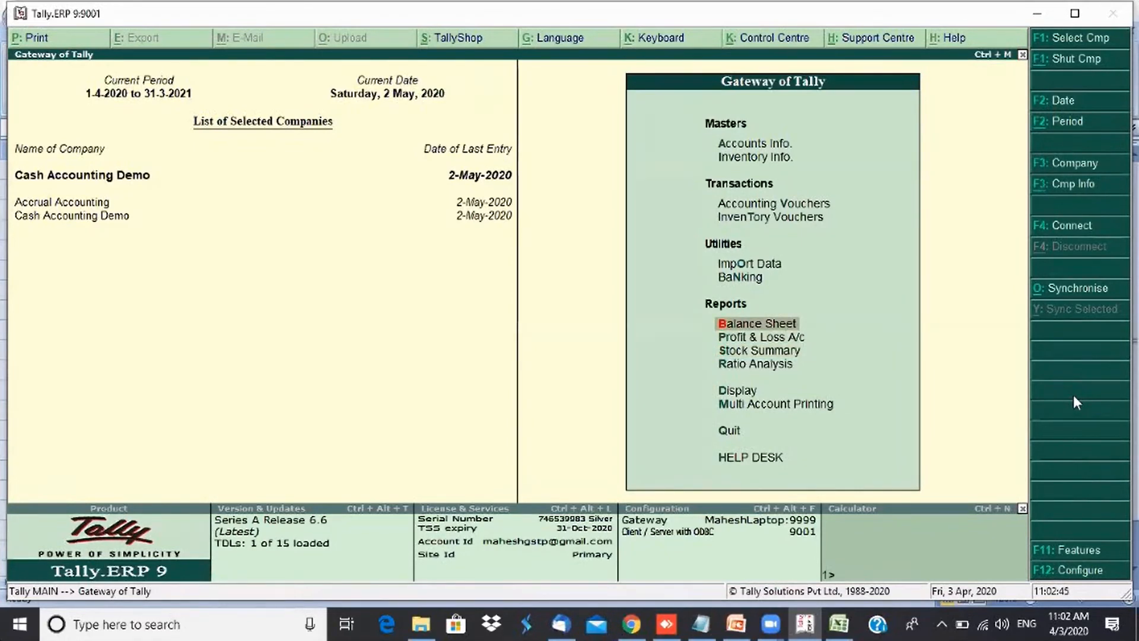
key(Return)
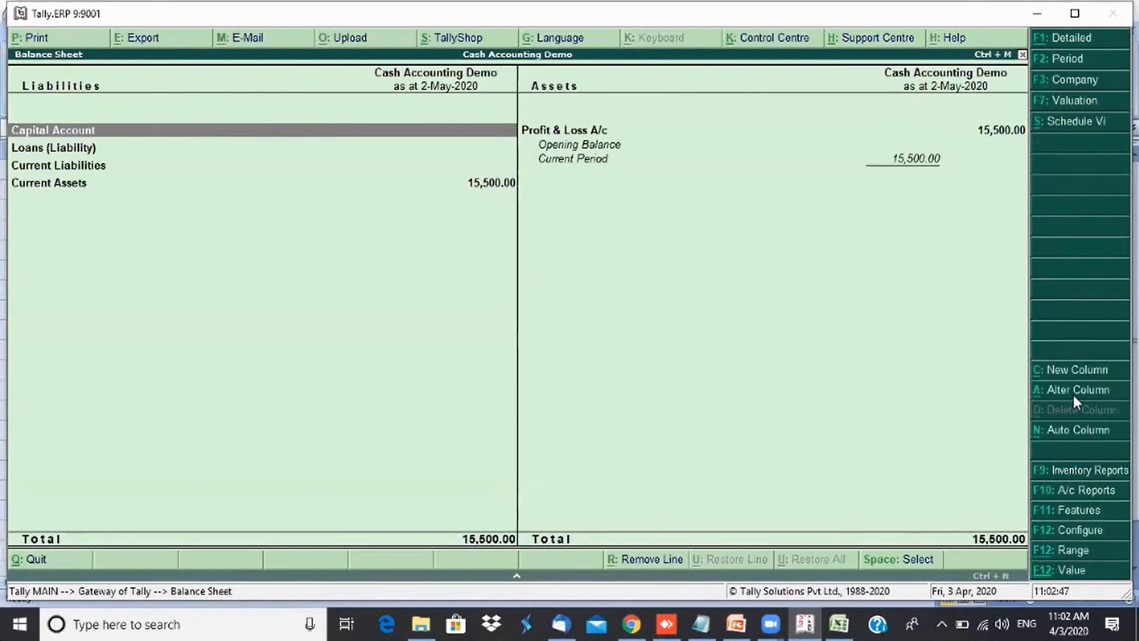
key(F2)
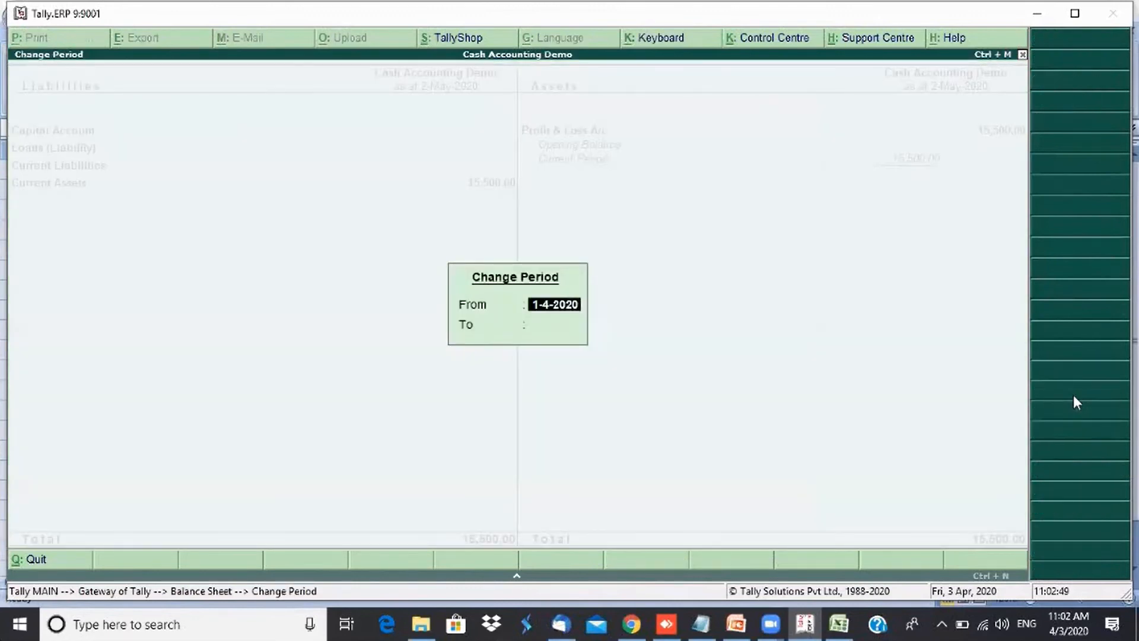
key(Return)
text(30-4)
key(Return)
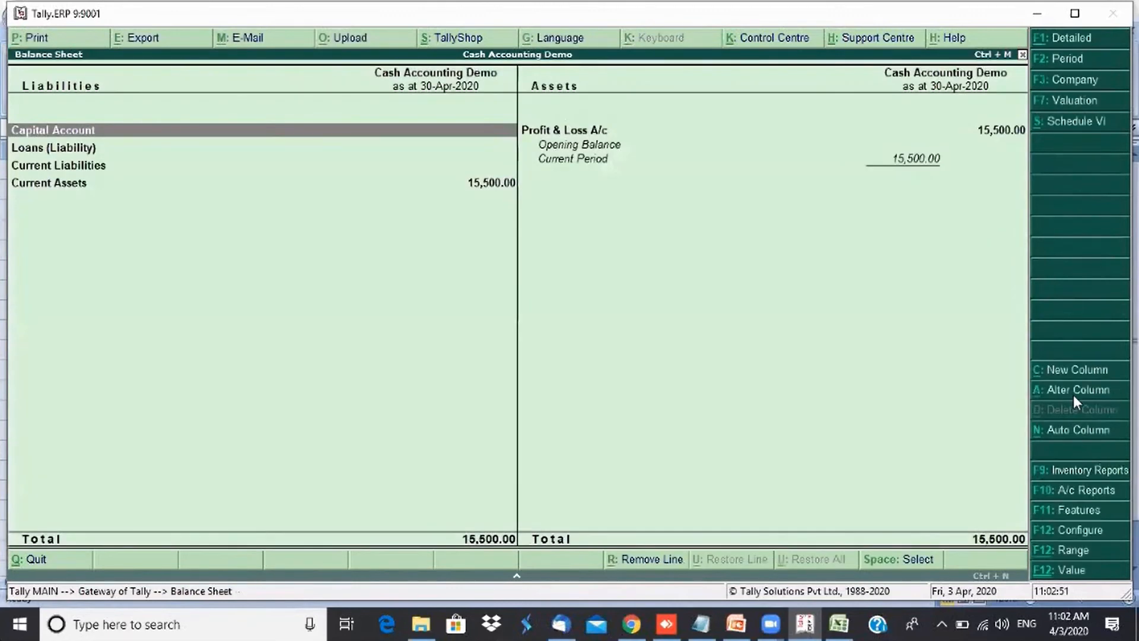
- Add an Accrual Accounting column for 1-4-2020 to 30-4-2020 to the Balance Sheet
key(Down)
key(Down)
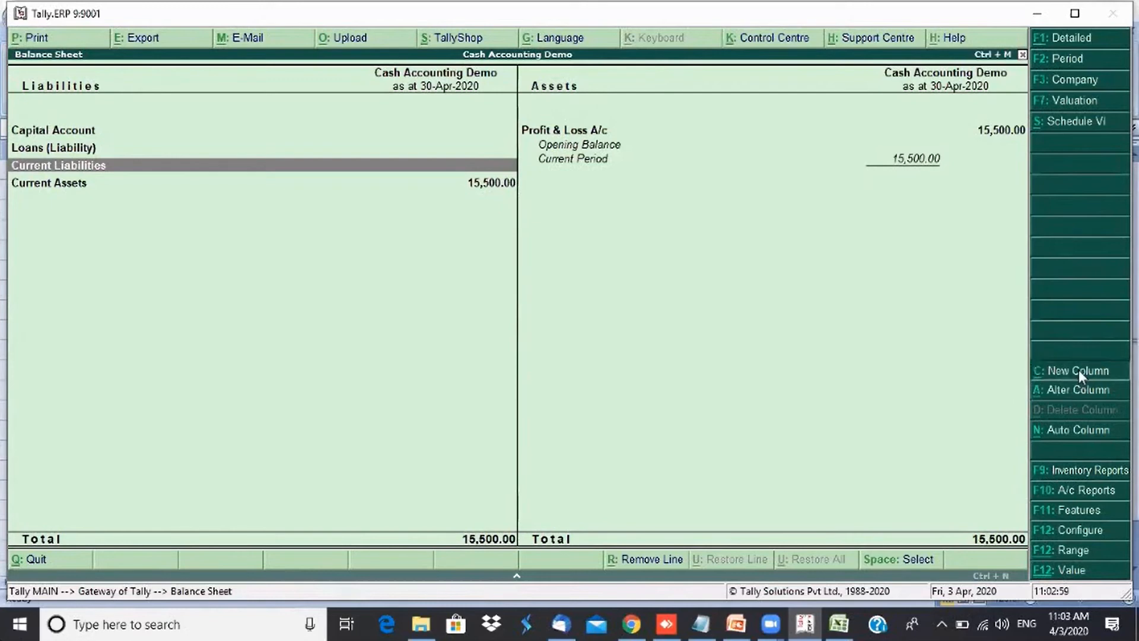
click(1077, 369)
key(Up)
key(Return)
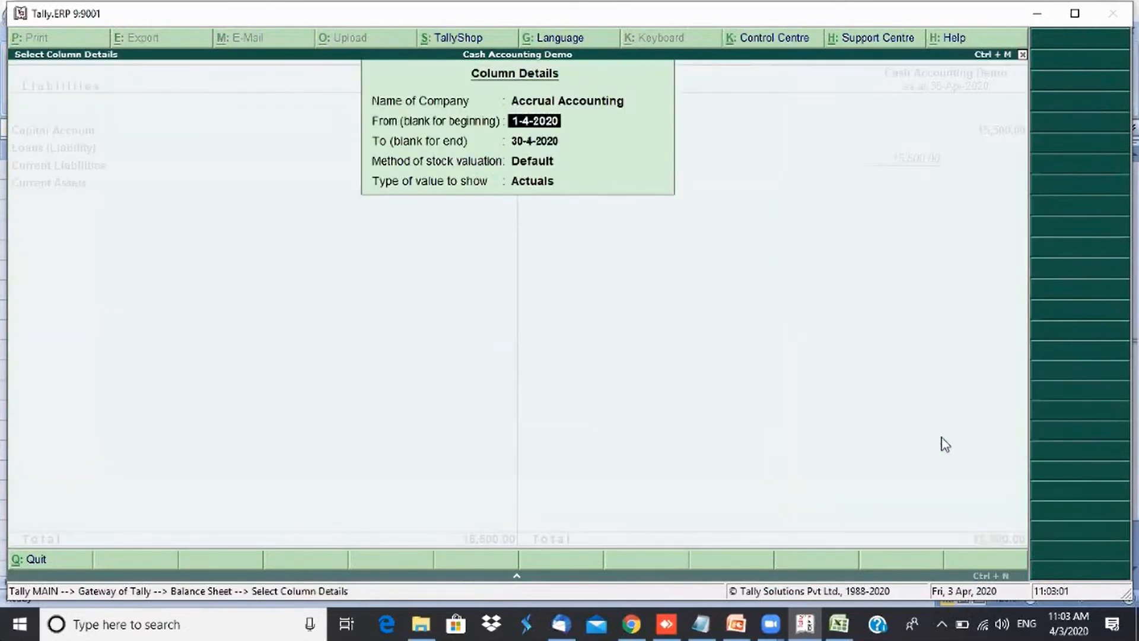
key(Return)
key(Return)
key(Return)
key(Return)
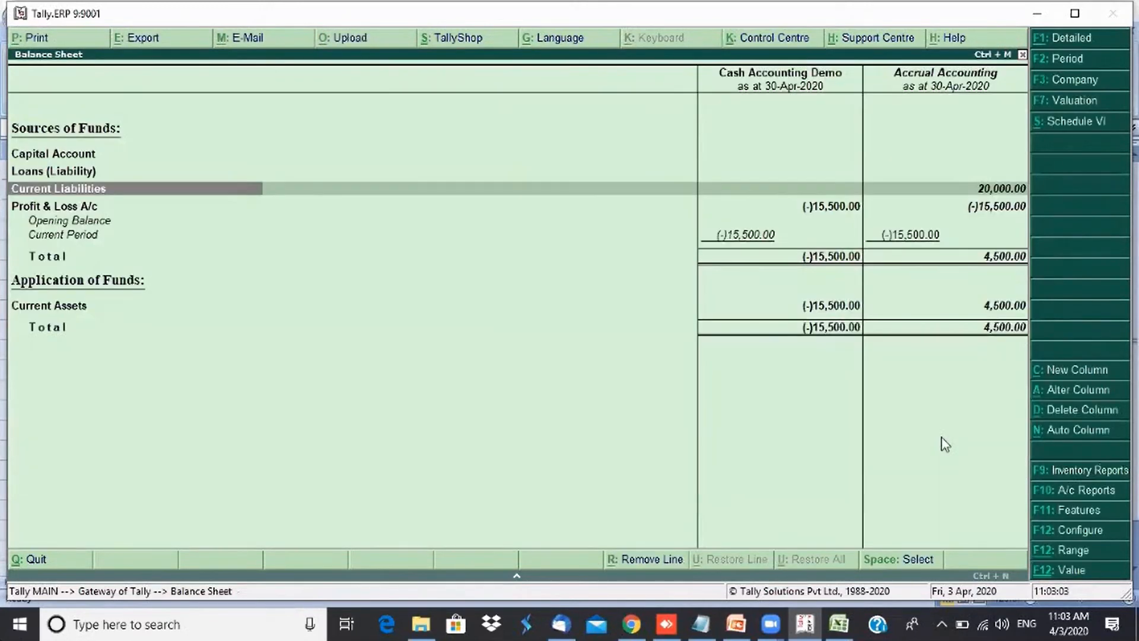
- Expand Current Liabilities to show Sundry Creditors in both company columns
key(Right)
key(Right)
key(Left)
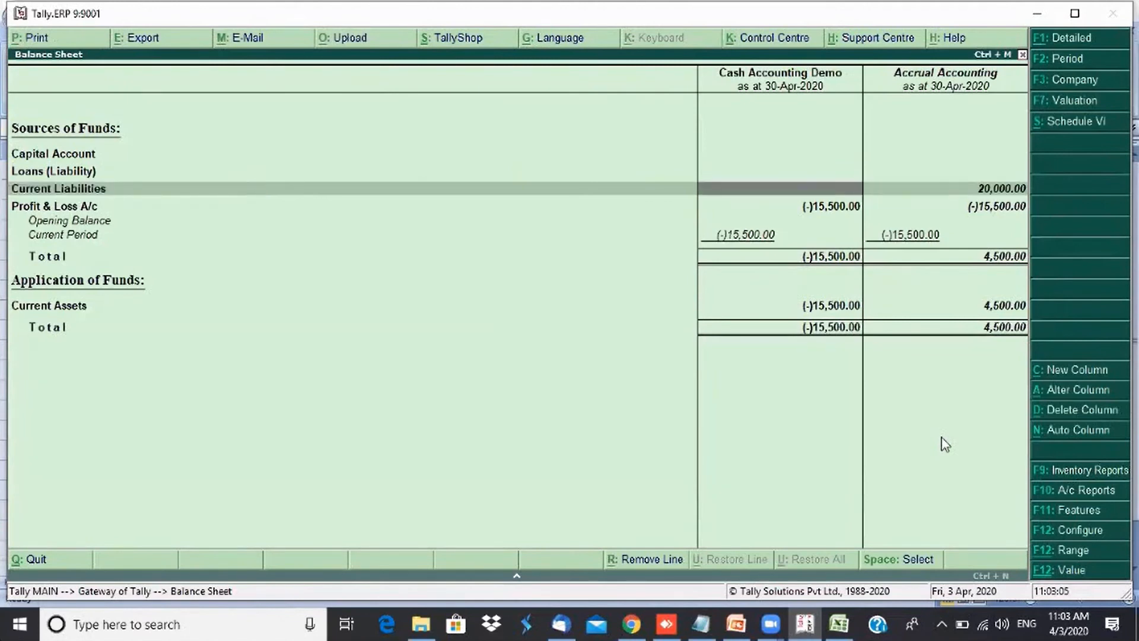
key(Left)
key(shift+Return)
key(Down)
key(Right)
key(Right)
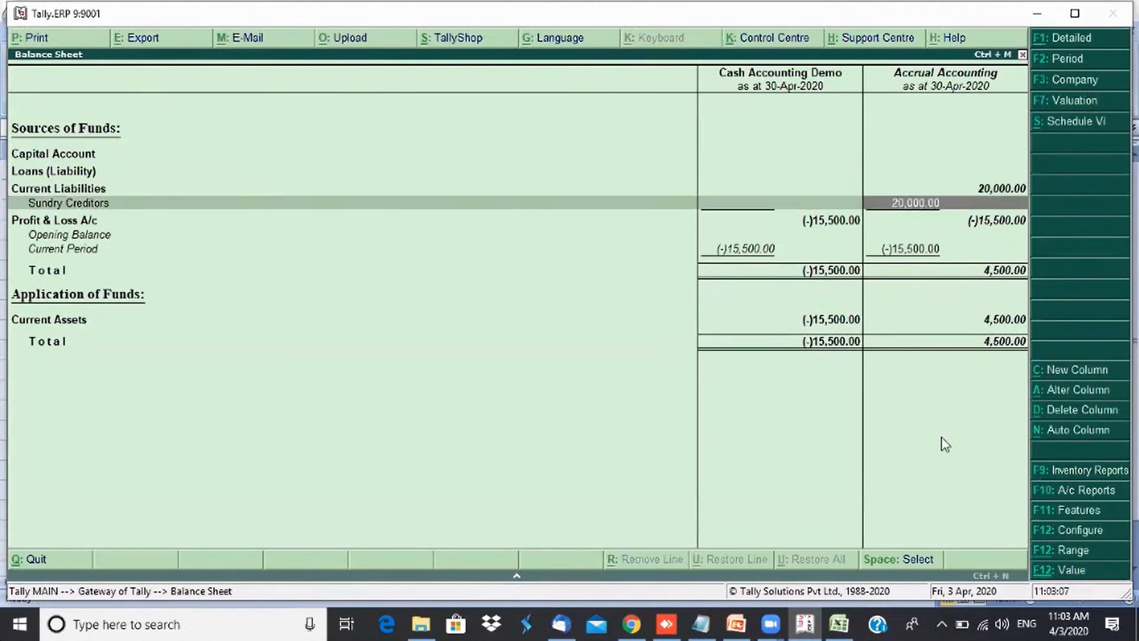
- Open the Bills Payable outstandings for Cash Accounting Demo and set its period to end on 30-4-2020
key(Up)
key(Down)
key(Escape)
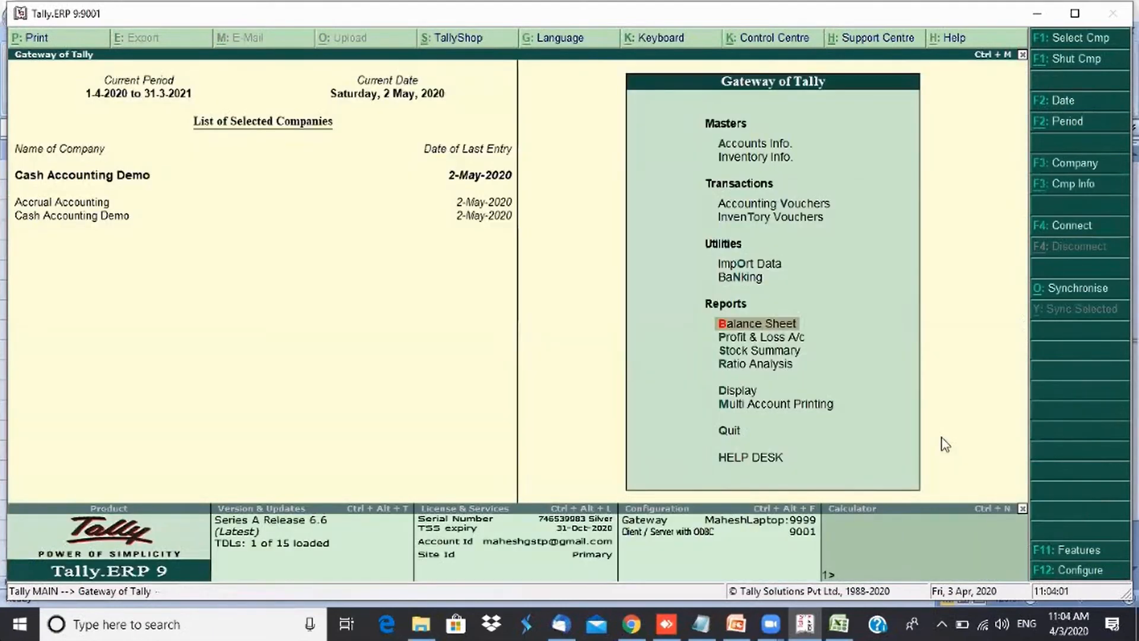
key(d)
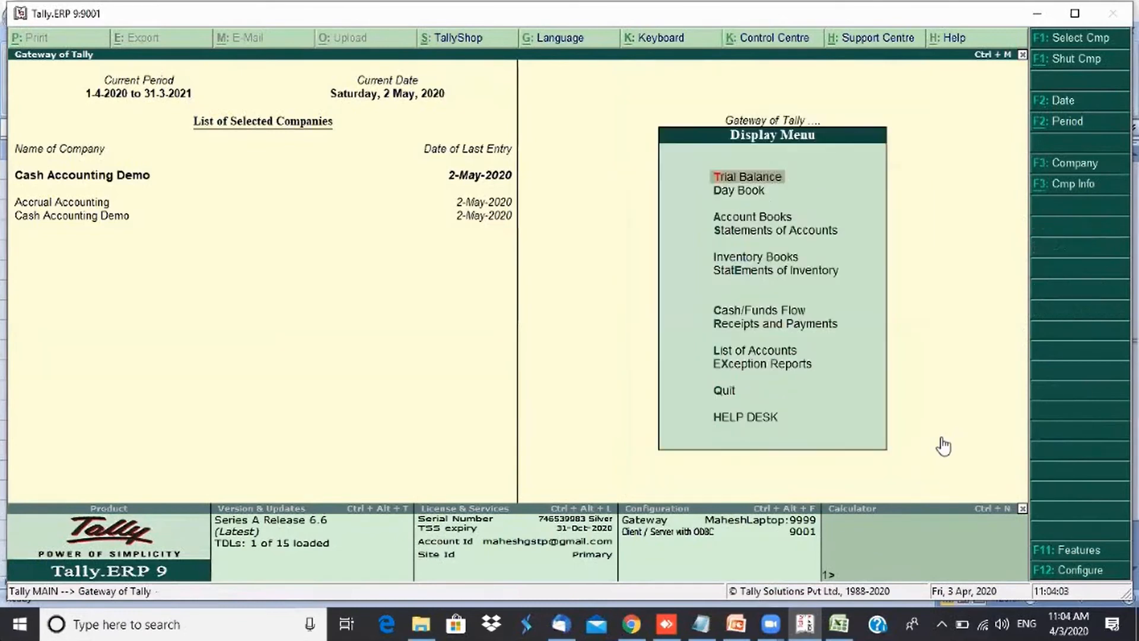
key(s)
key(Return)
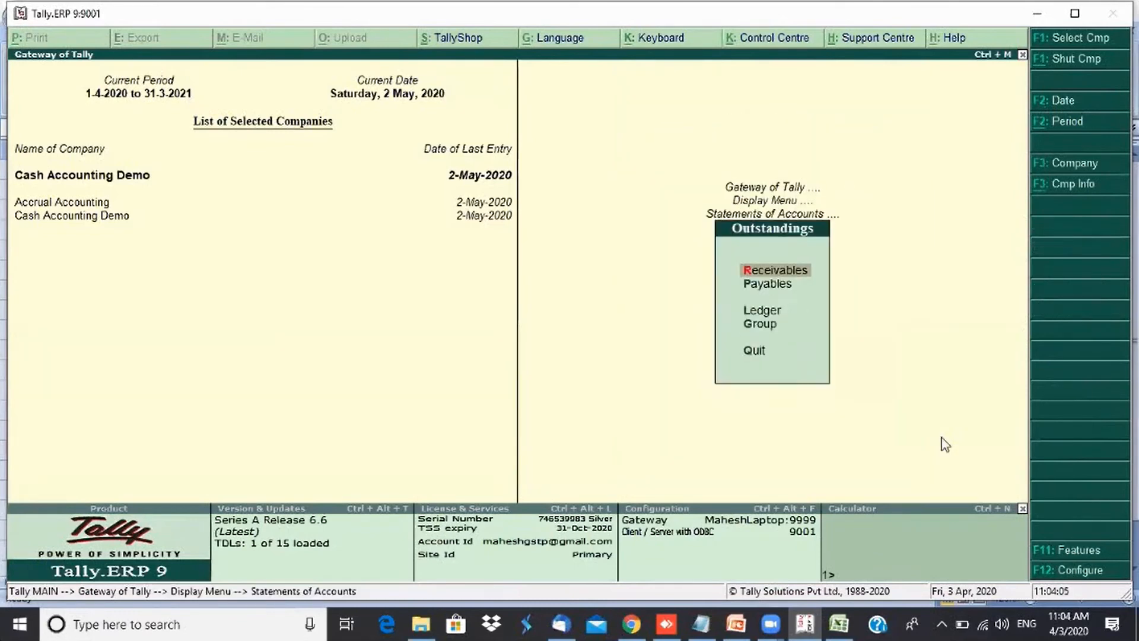
key(Down)
key(Return)
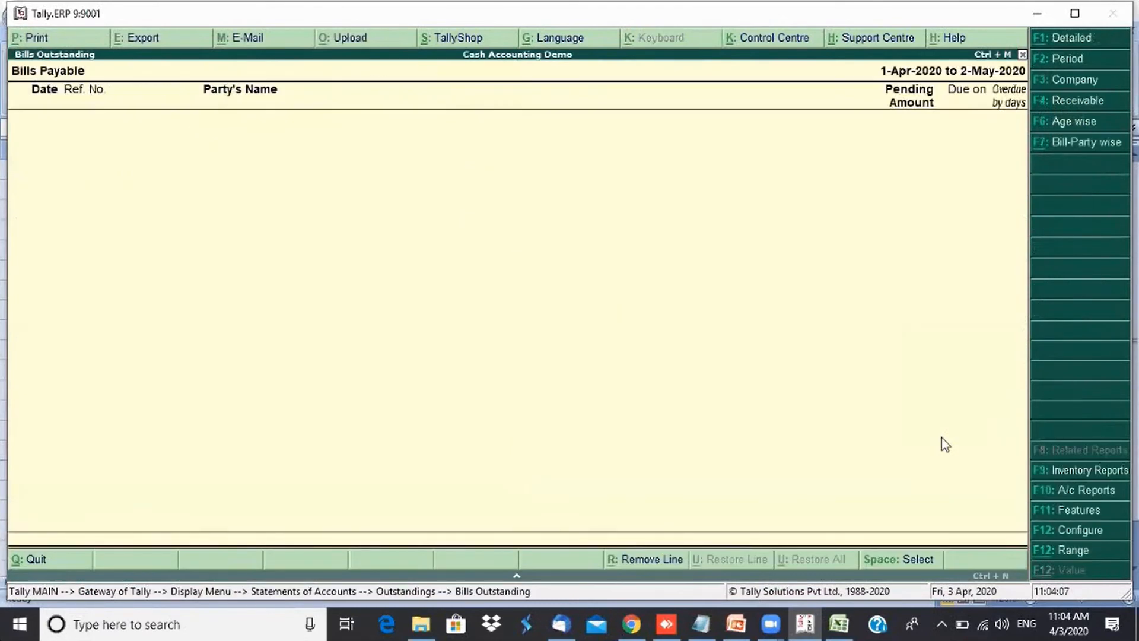
key(F2)
key(Return)
text(30)
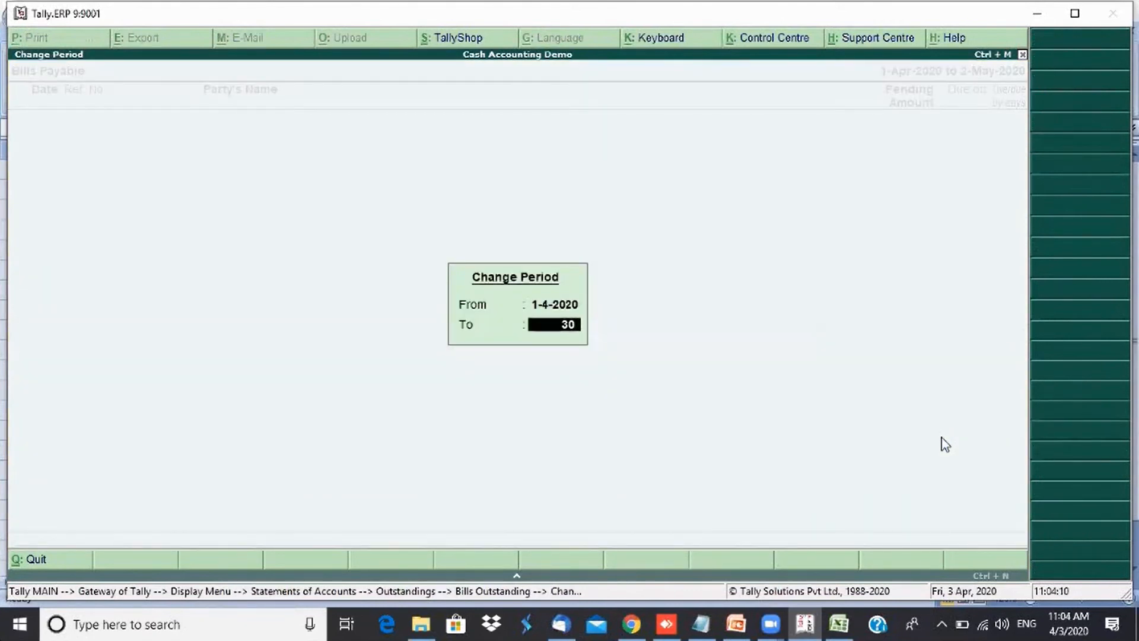
key(Return)
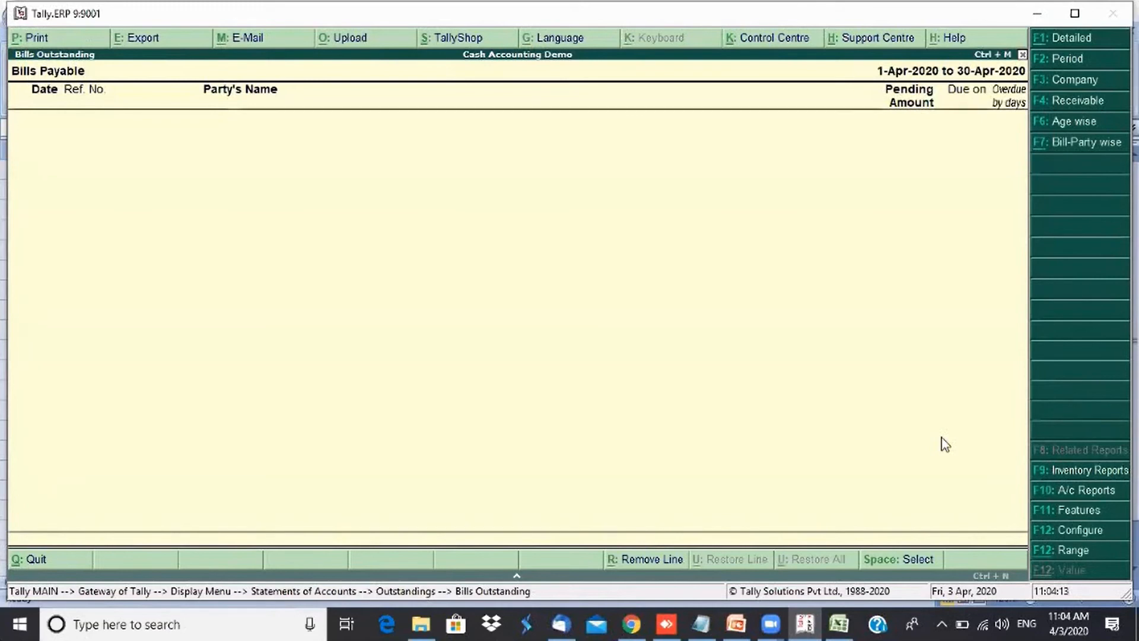
- Configure the Bills Payable report to show Overdue Bills as its range of bills, then leave the report
click(1090, 534)
key(Return)
key(Return)
key(Return)
key(Return)
key(Return)
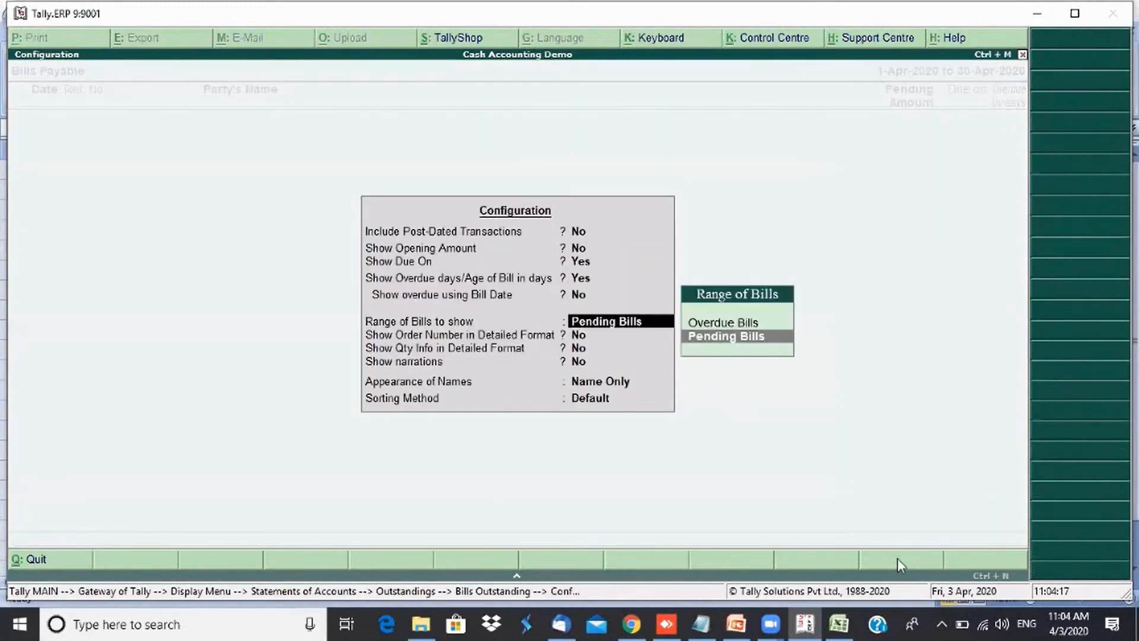
key(Up)
key(Return)
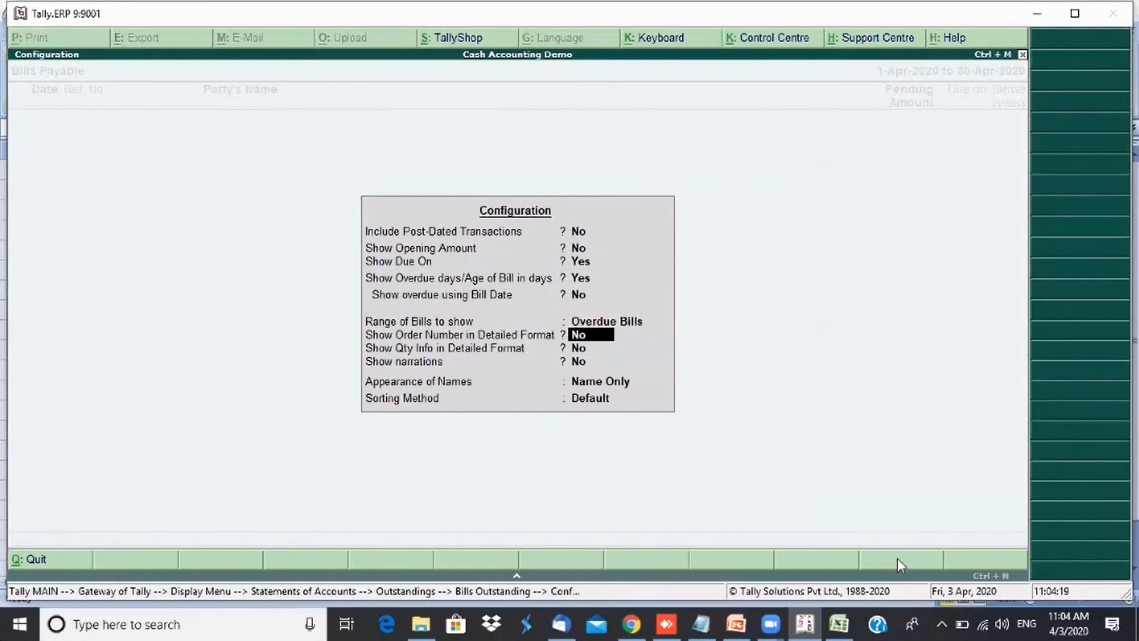
key(ctrl+a)
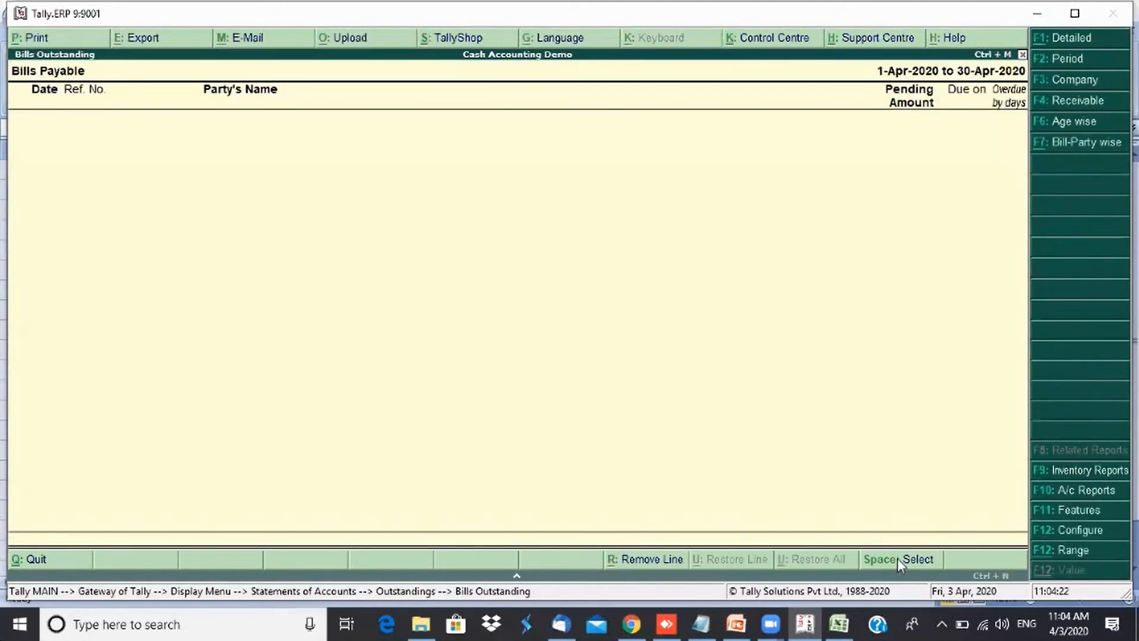
key(Escape)
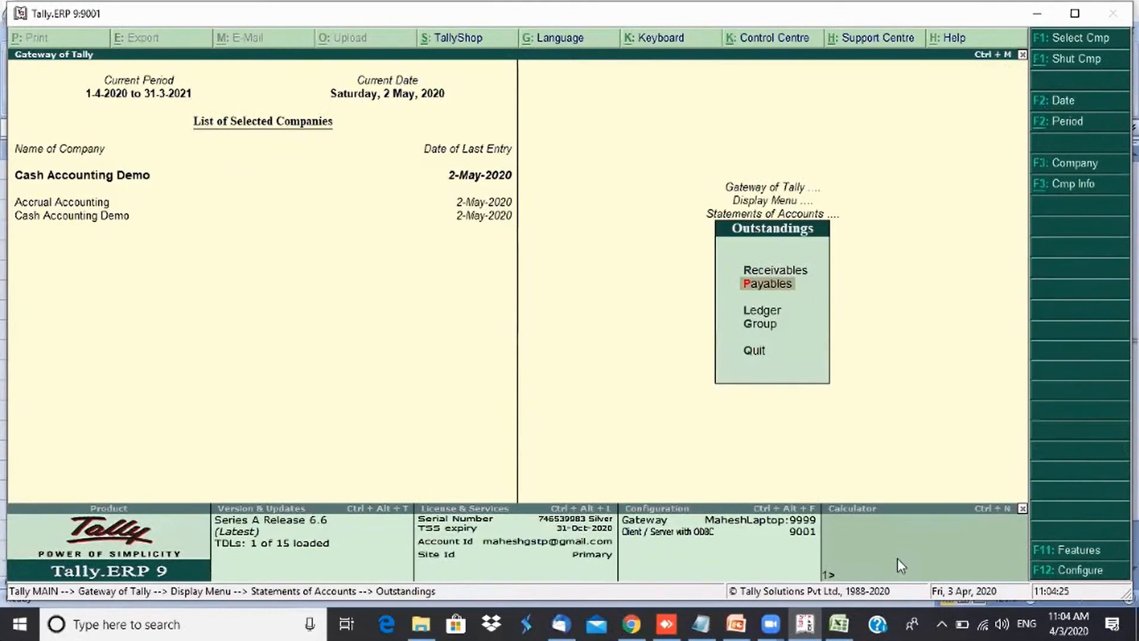
key(Escape)
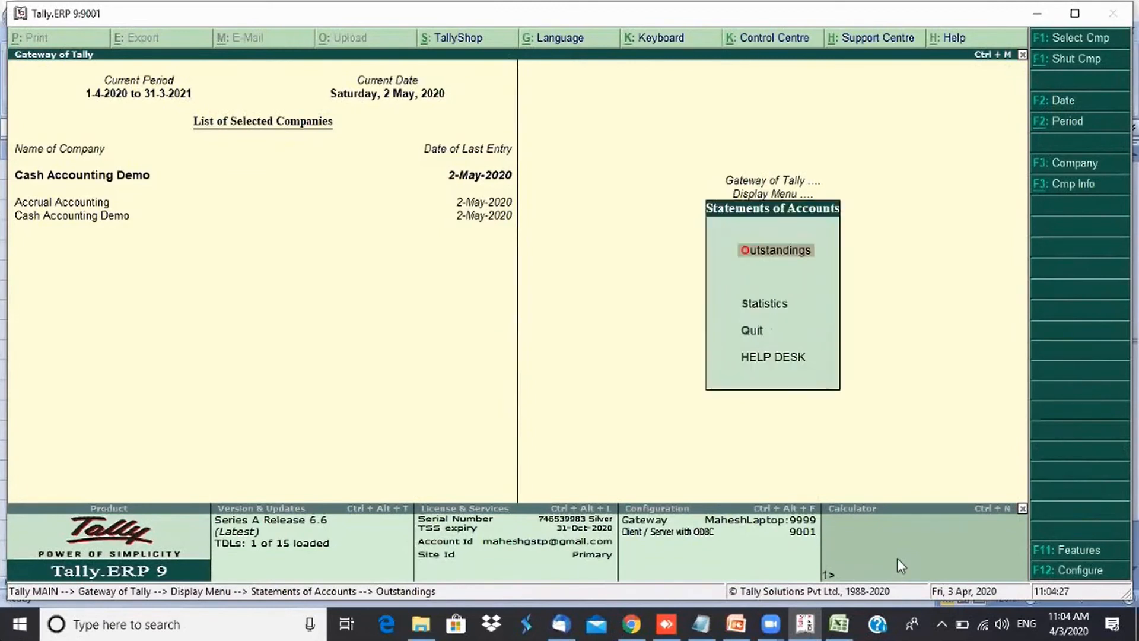
key(Escape)
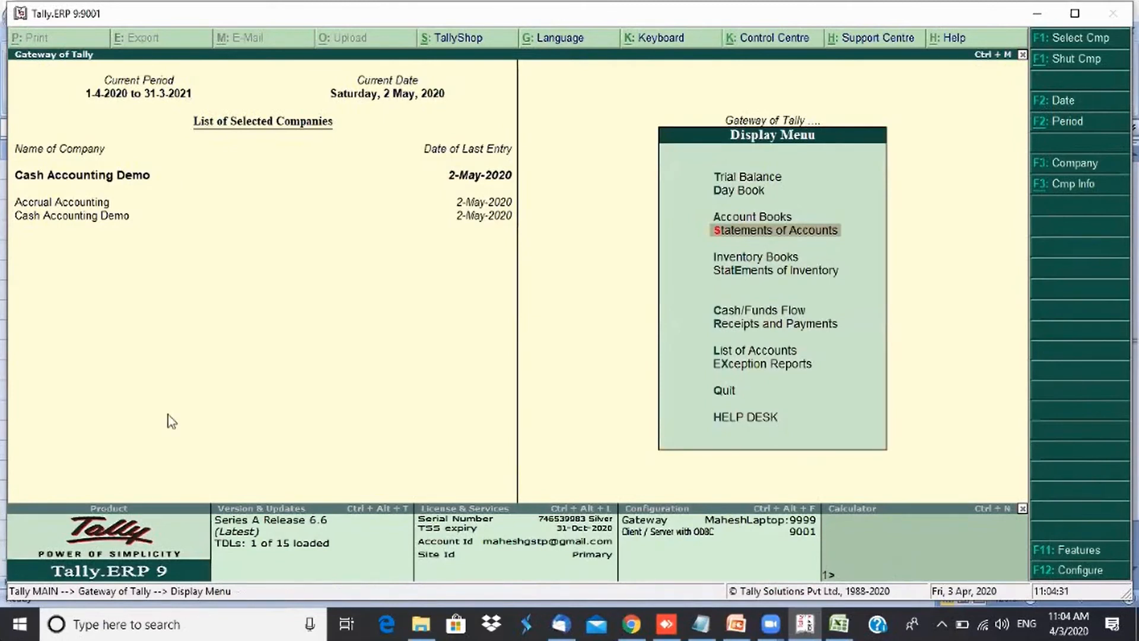
- Switch to the Accrual Accounting company and open its Bills Payable outstandings for 1-4-2020 to 30-4-2020
click(72, 203)
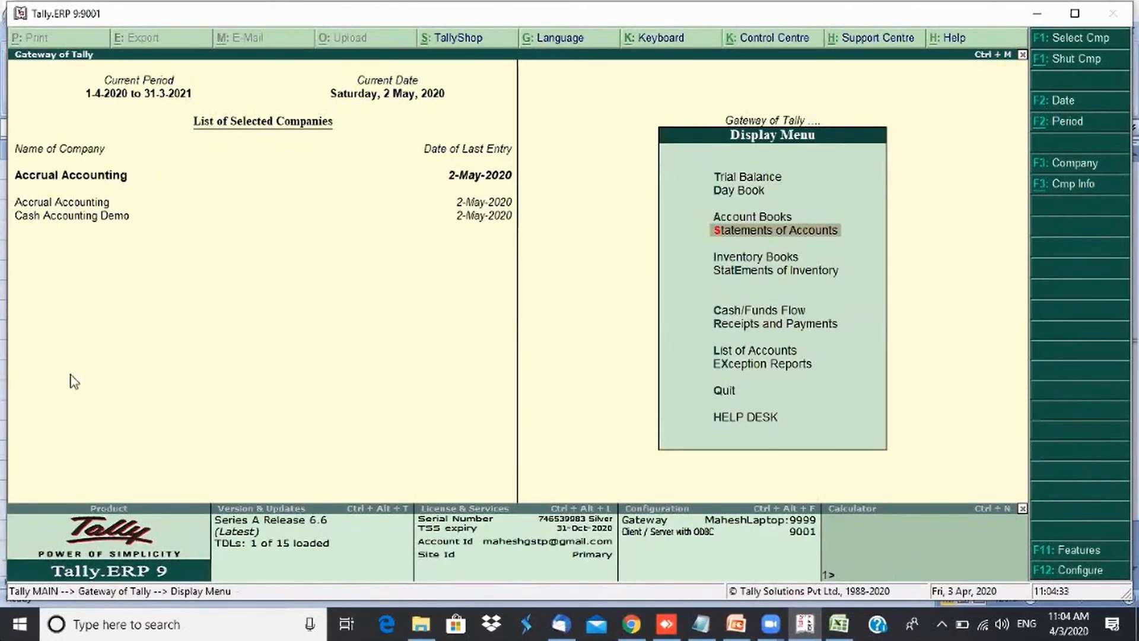
key(Return)
key(Return)
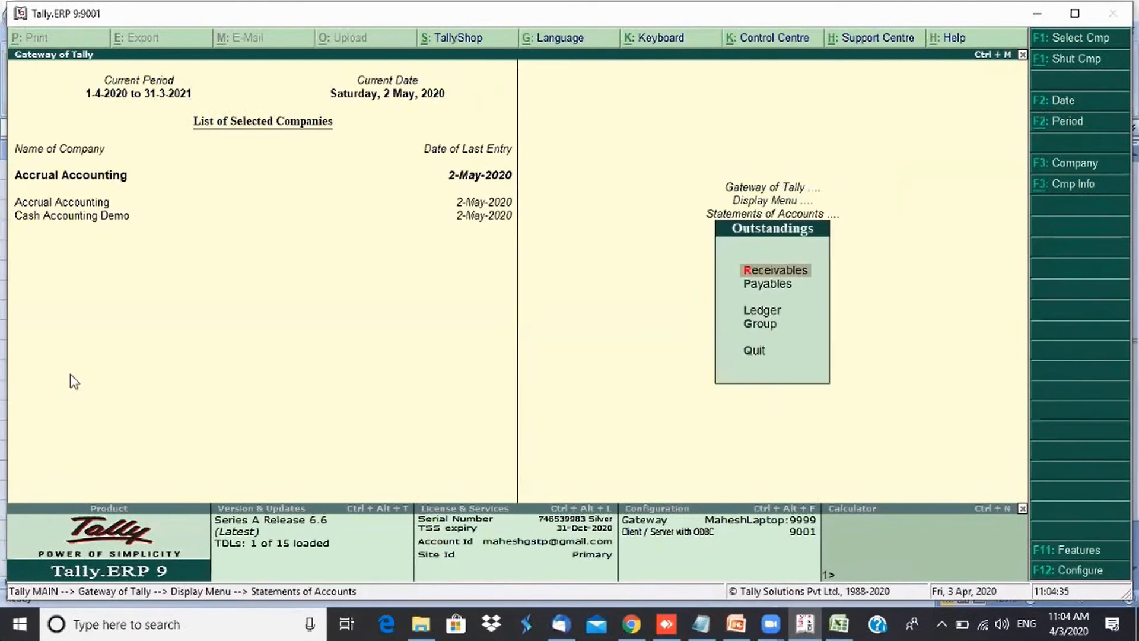
key(Down)
key(Return)
key(F2)
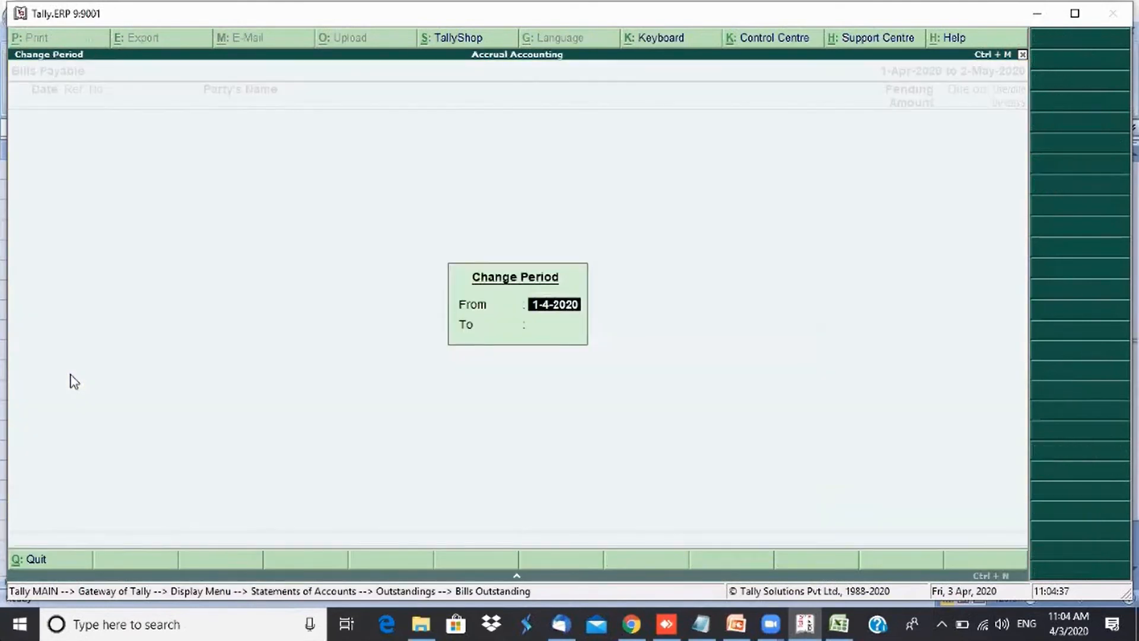
key(Return)
text(30 4)
key(Return)
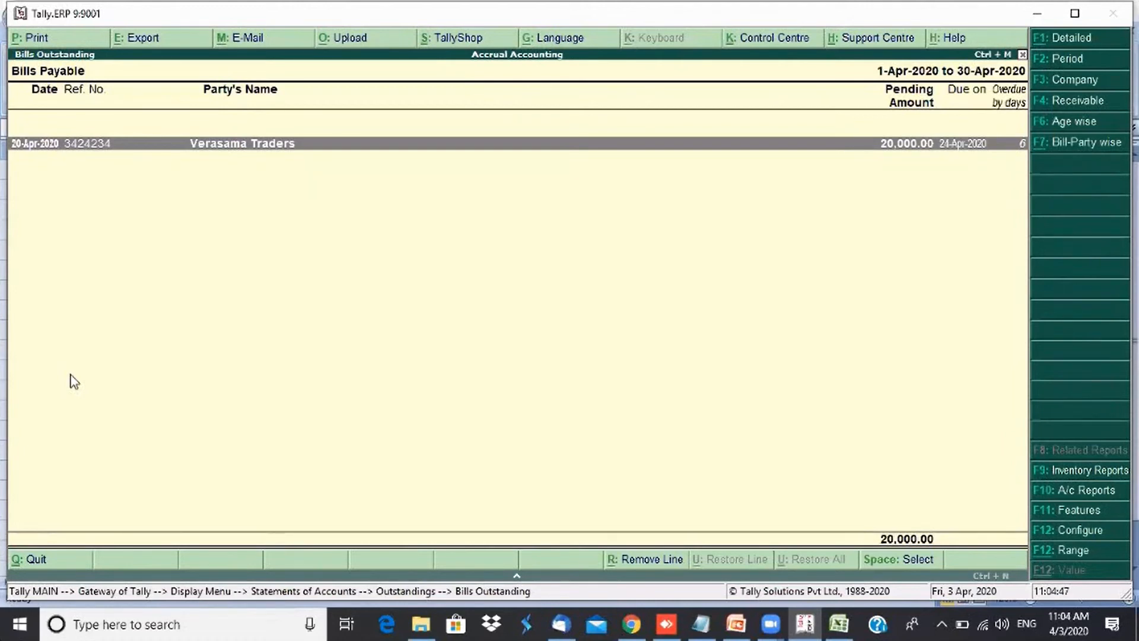
- Display the Accrual Accounting payables bill-party wise, then close the report
click(1101, 148)
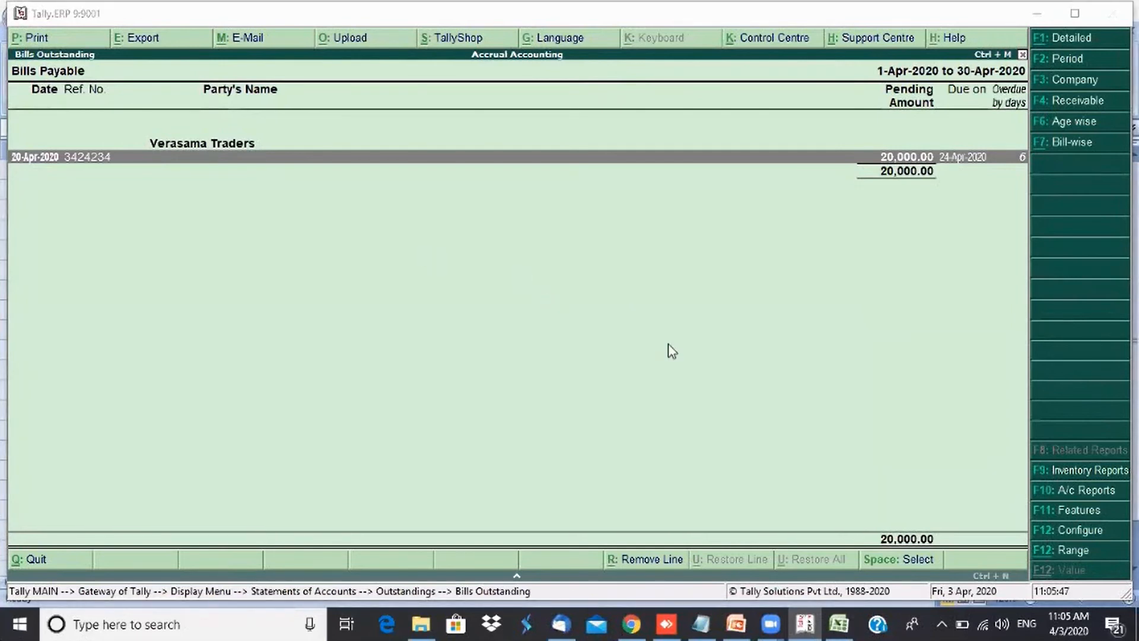
key(Escape)
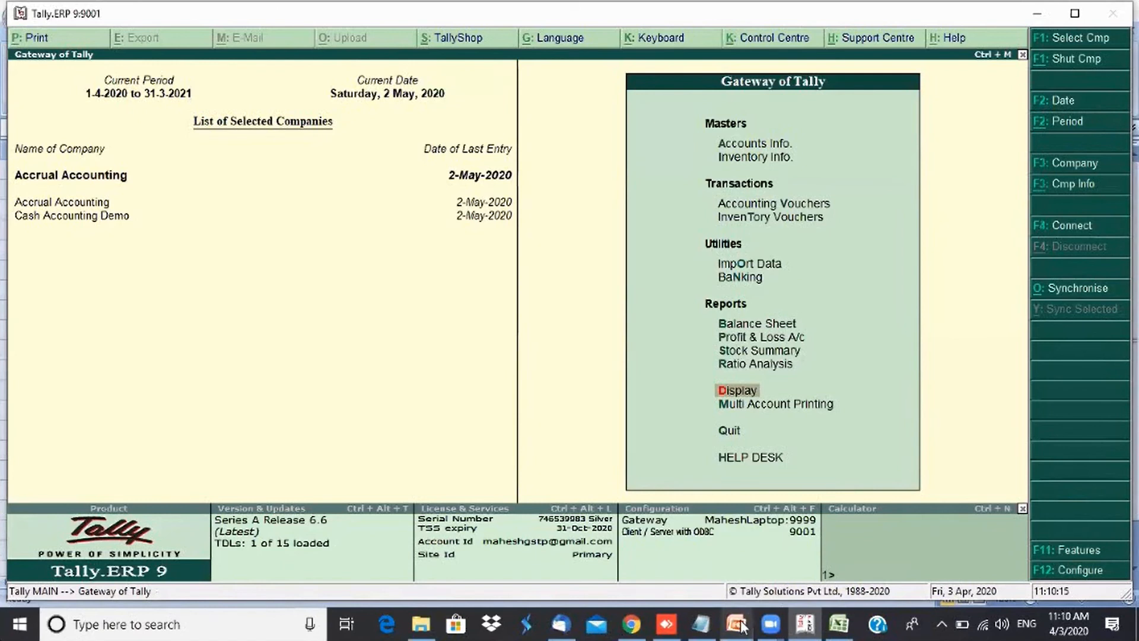
- Switch to the PowerPoint presentation 03-04-2020.pptx
mouse_move(742, 628)
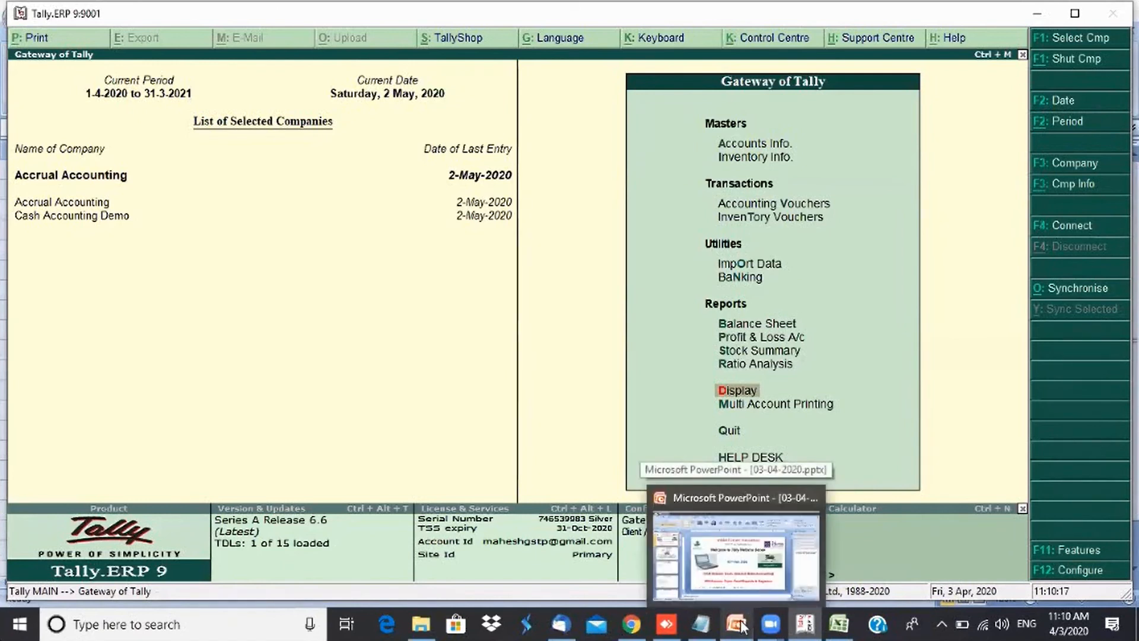
click(741, 627)
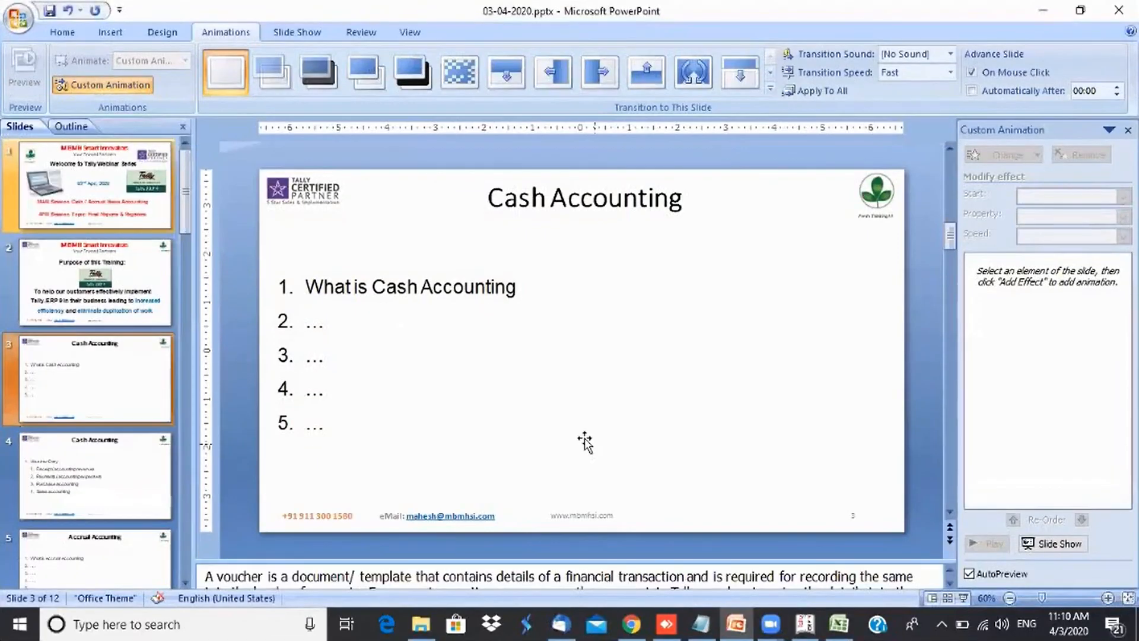
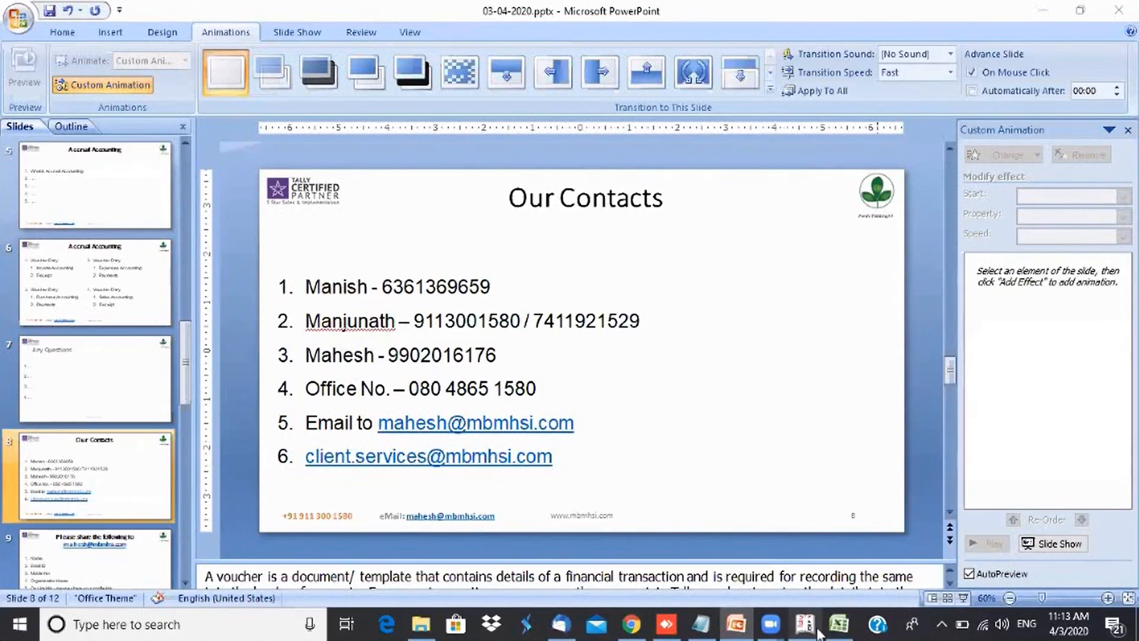
- Switch to Tally and open the Profit & Loss account of the Accrual Accounting company
mouse_move(819, 631)
click(756, 573)
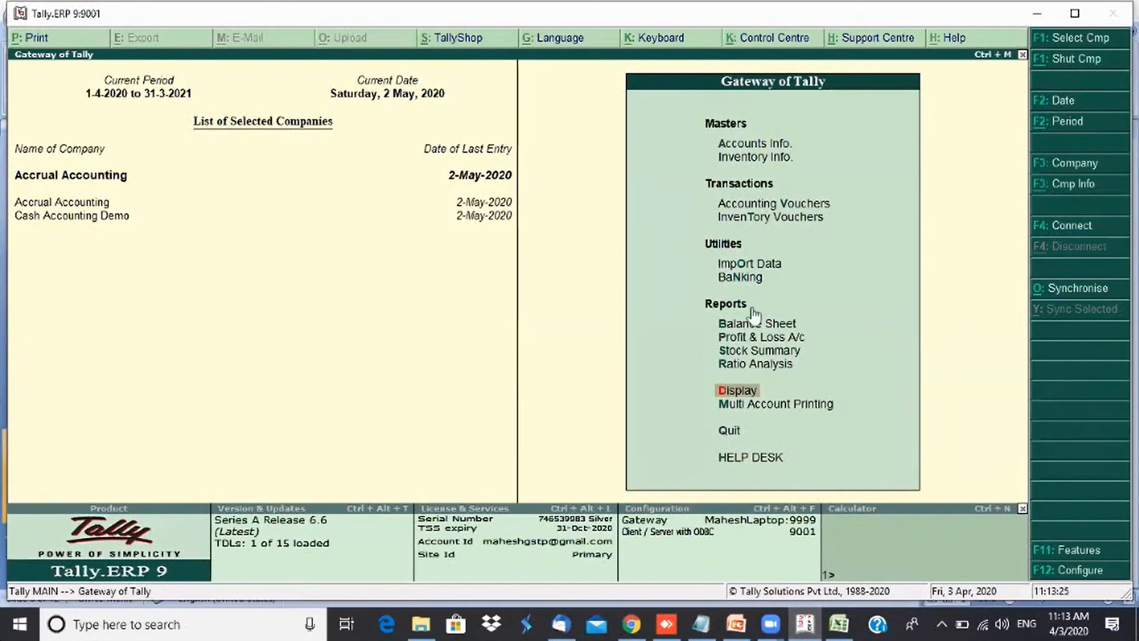
click(741, 338)
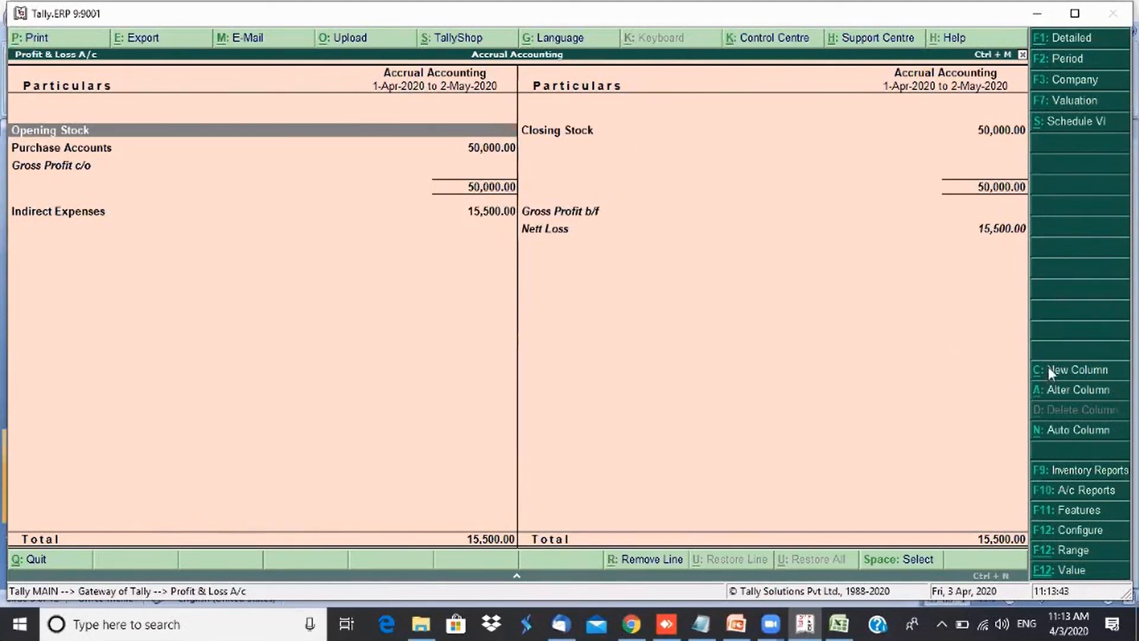
- Add a new column for Cash Accounting Demo to the Profit & Loss report, keeping the default valuation and actual values
click(1079, 376)
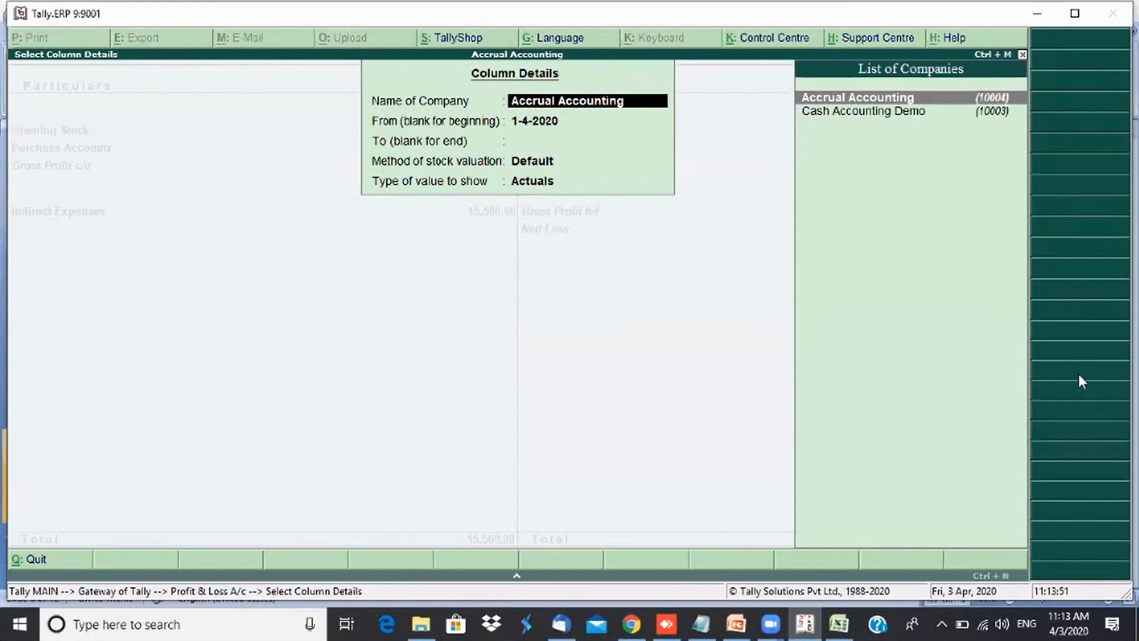
key(Down)
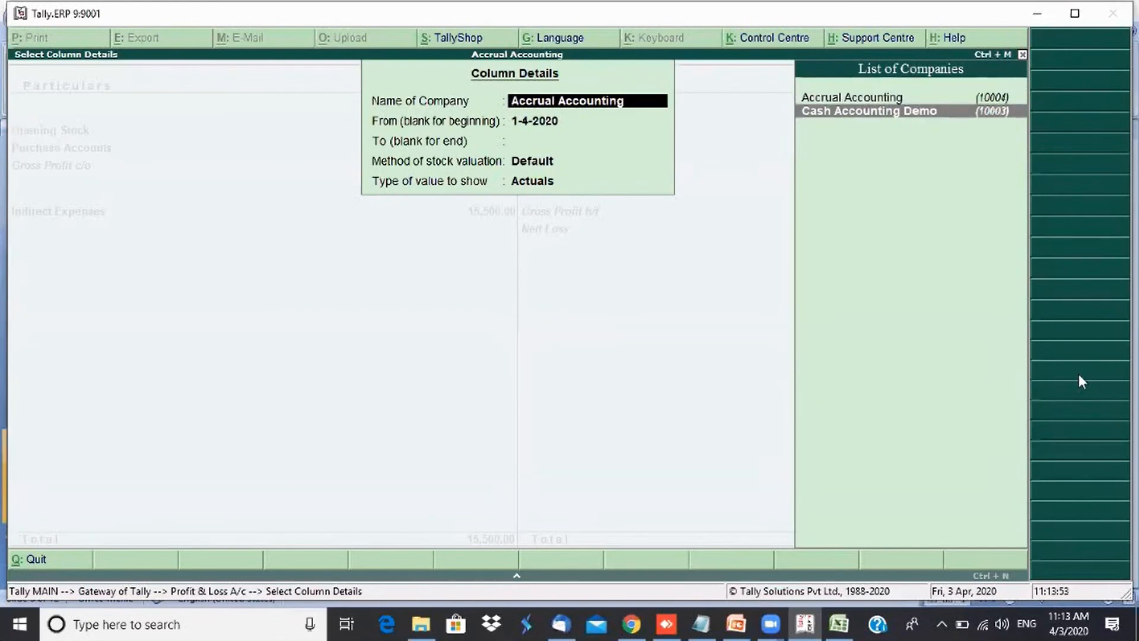
key(Return)
key(Return)
key(Return)
key(Return)
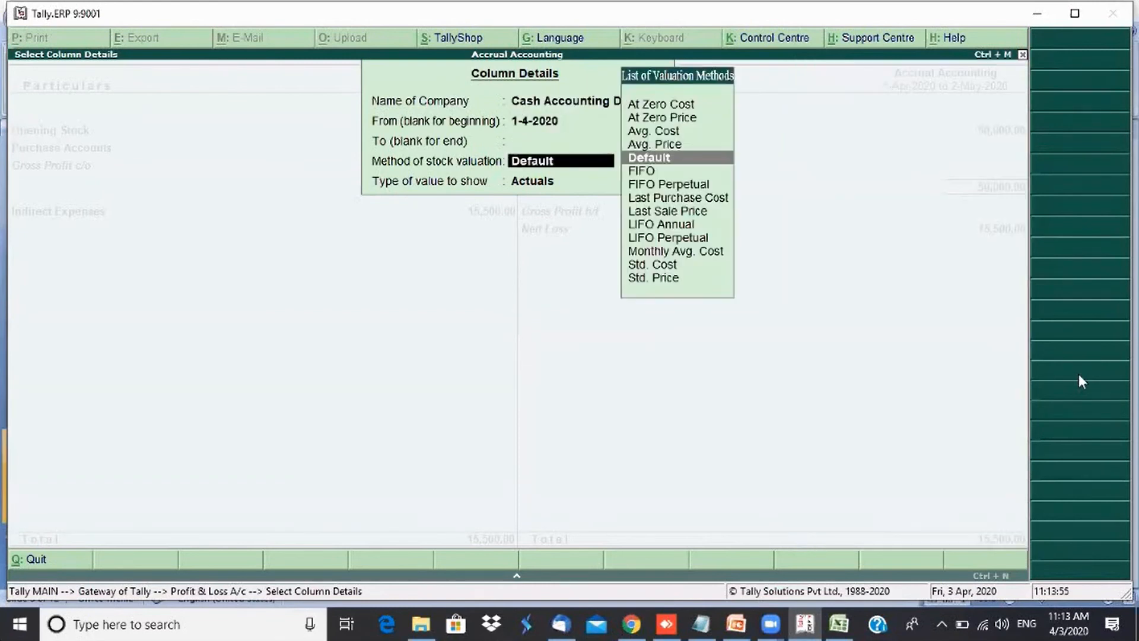
key(Return)
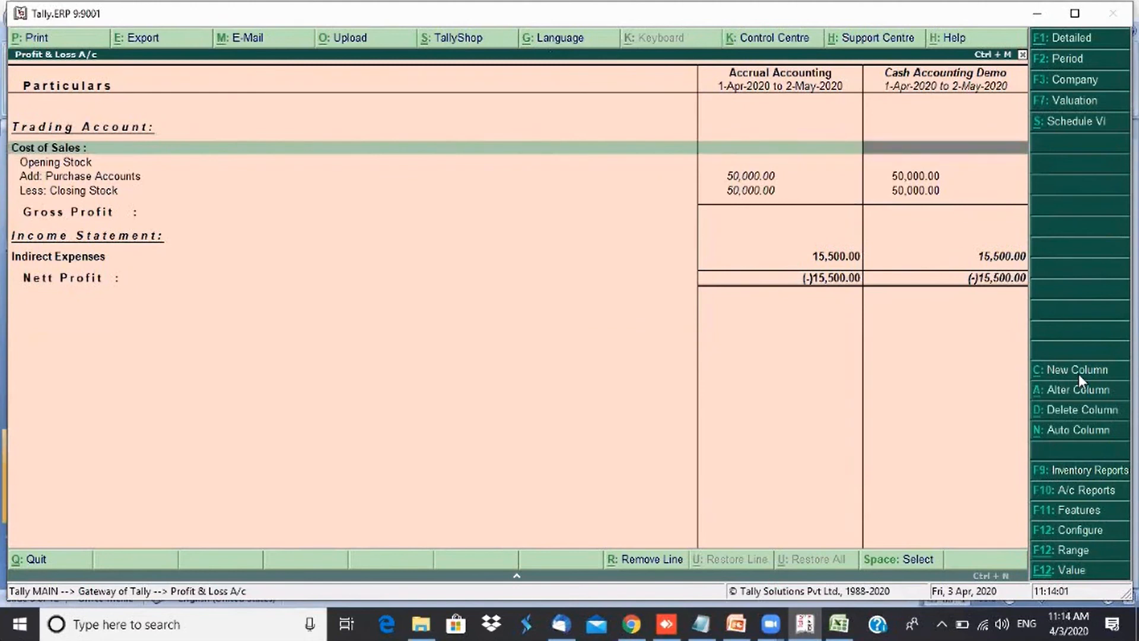
- Move down to Purchase Accounts in the comparison, then switch back to the PowerPoint presentation
key(Down)
key(Down)
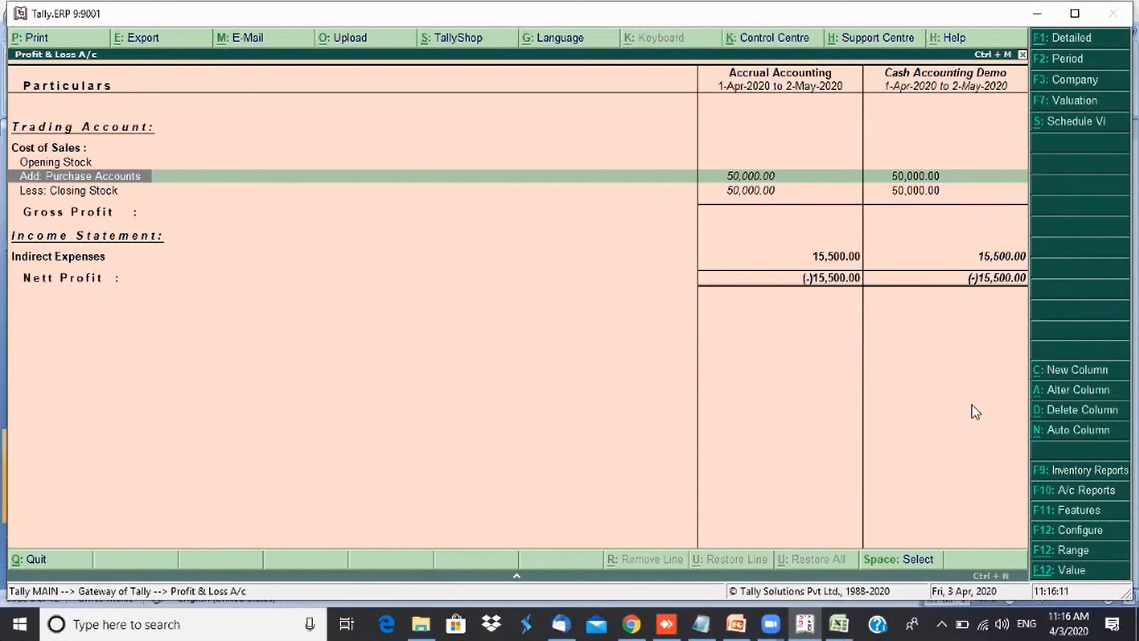
click(707, 569)
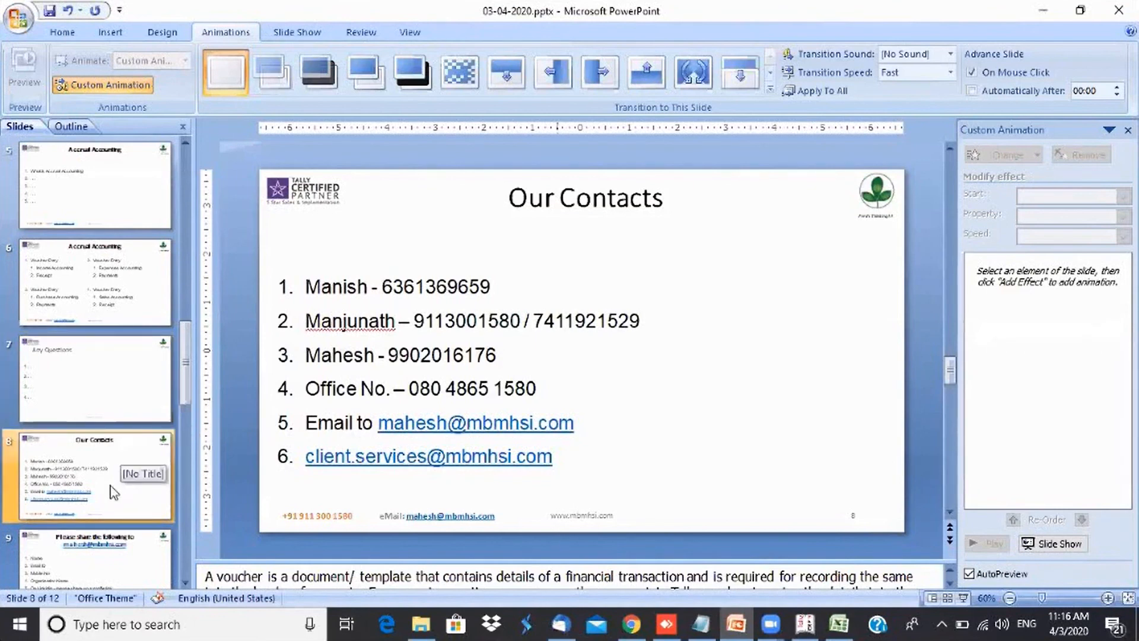
- Advance through the slides to slide 10, Share your Experience
click(106, 559)
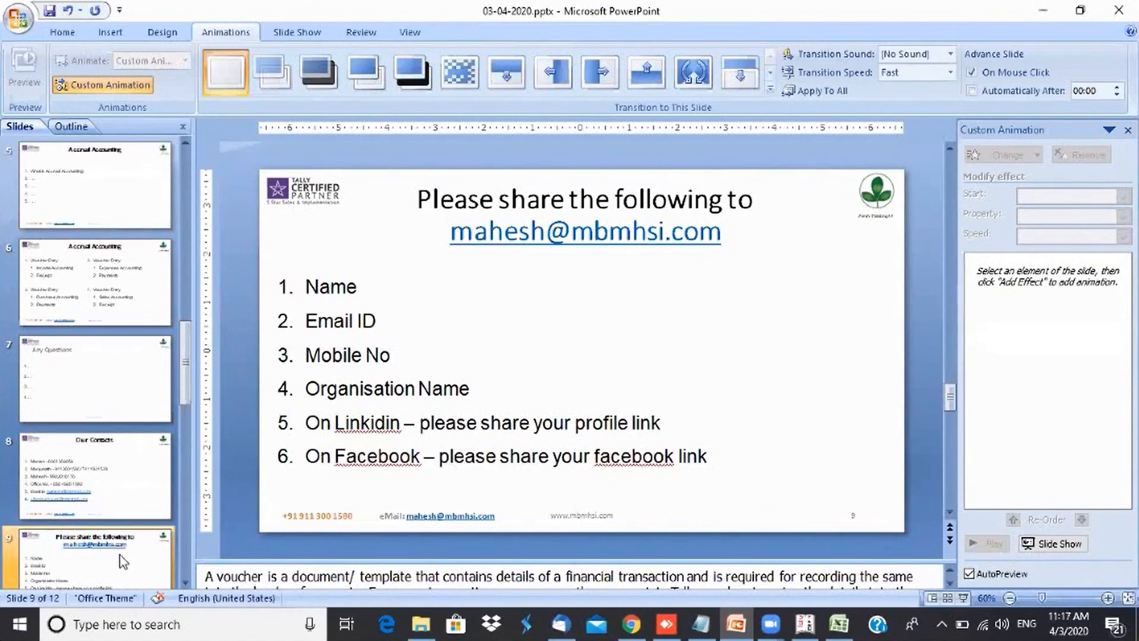
key(Down)
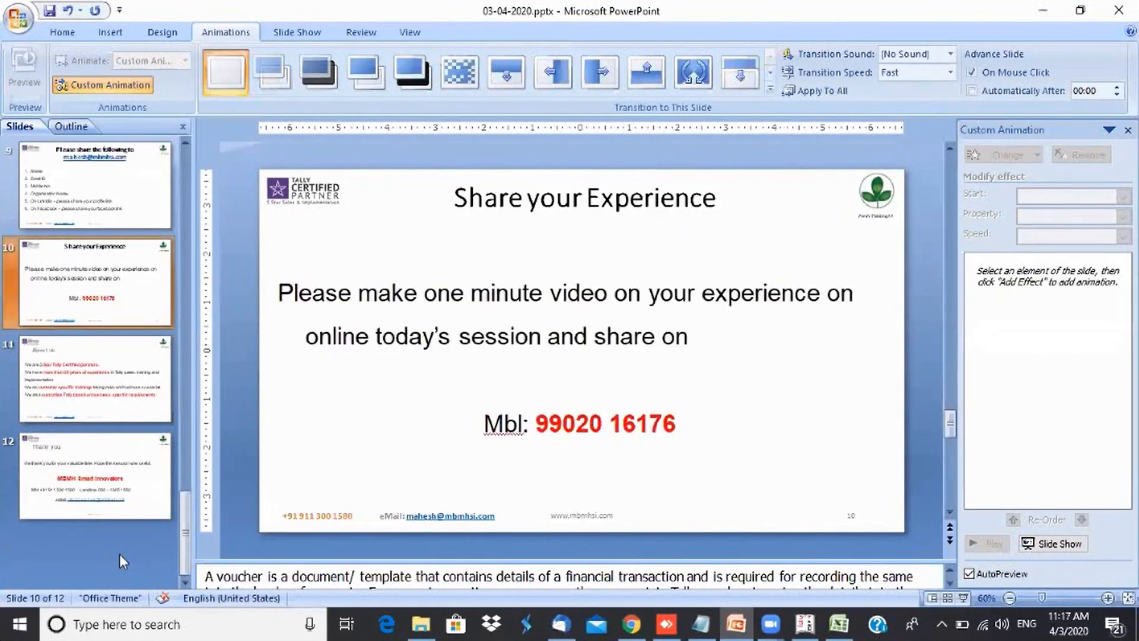